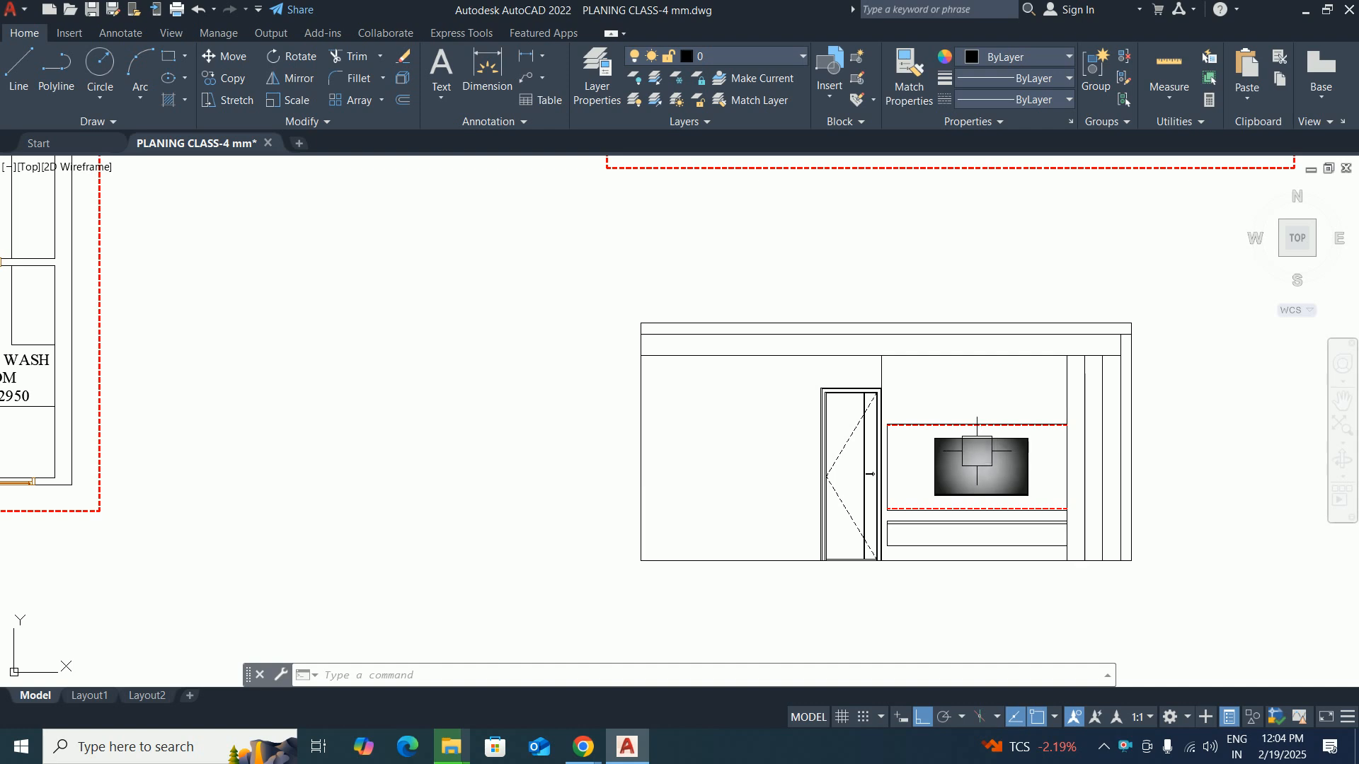
# Examine the master bedroom floor plan and the TV wall elevation below it.
pyautogui.scroll(-2, 979, 414)
pyautogui.moveTo(978, 414); pyautogui.dragTo(970, 491, button='middle')
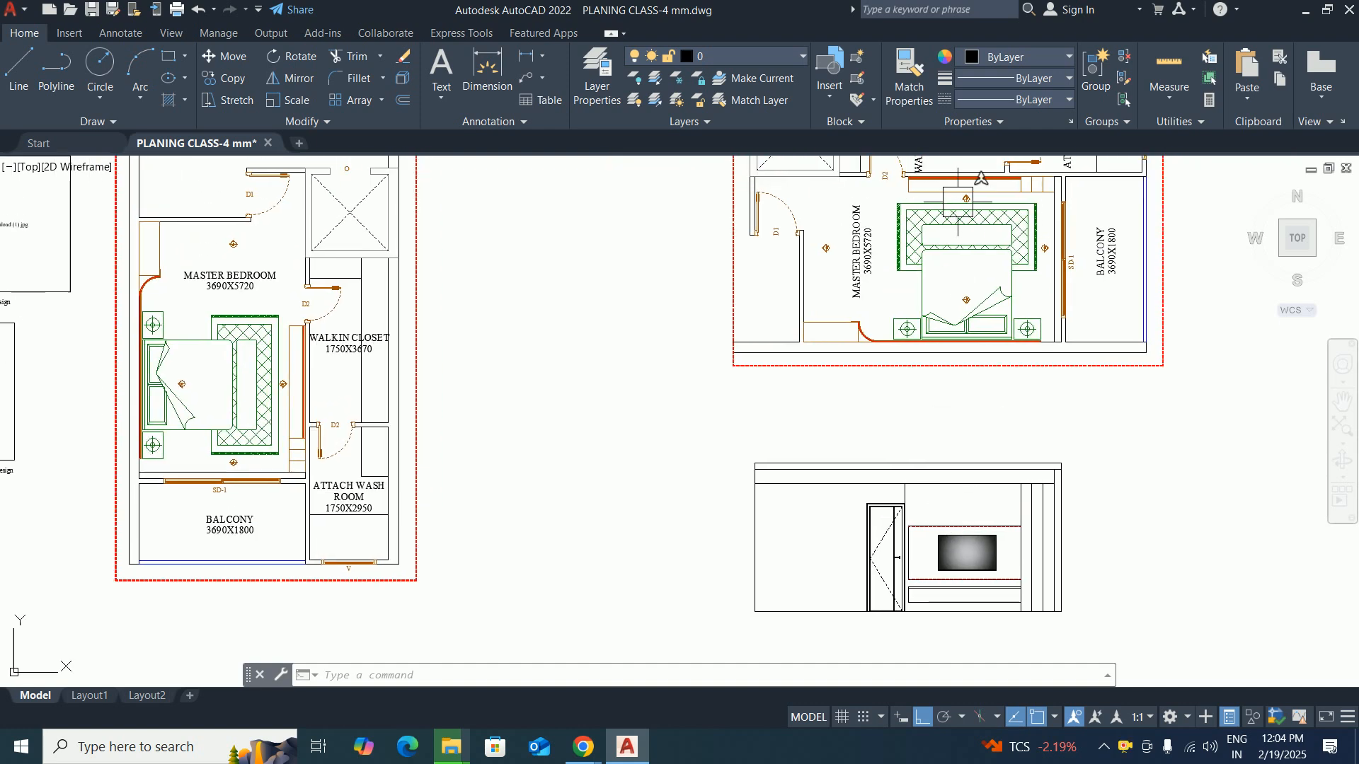
pyautogui.scroll(5, 957, 200)
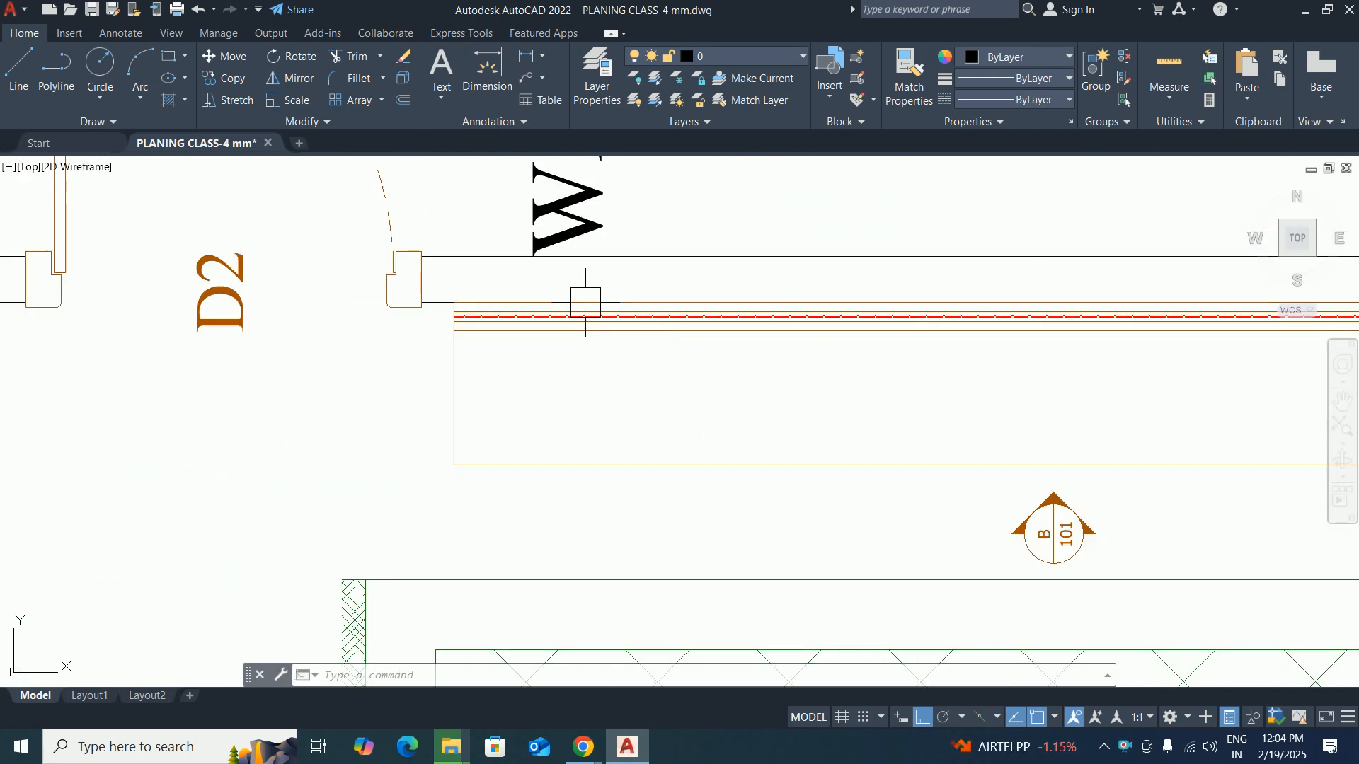
pyautogui.scroll(-5, 585, 302)
pyautogui.moveTo(712, 423); pyautogui.dragTo(729, 383, button='middle')
pyautogui.scroll(-1, 729, 383)
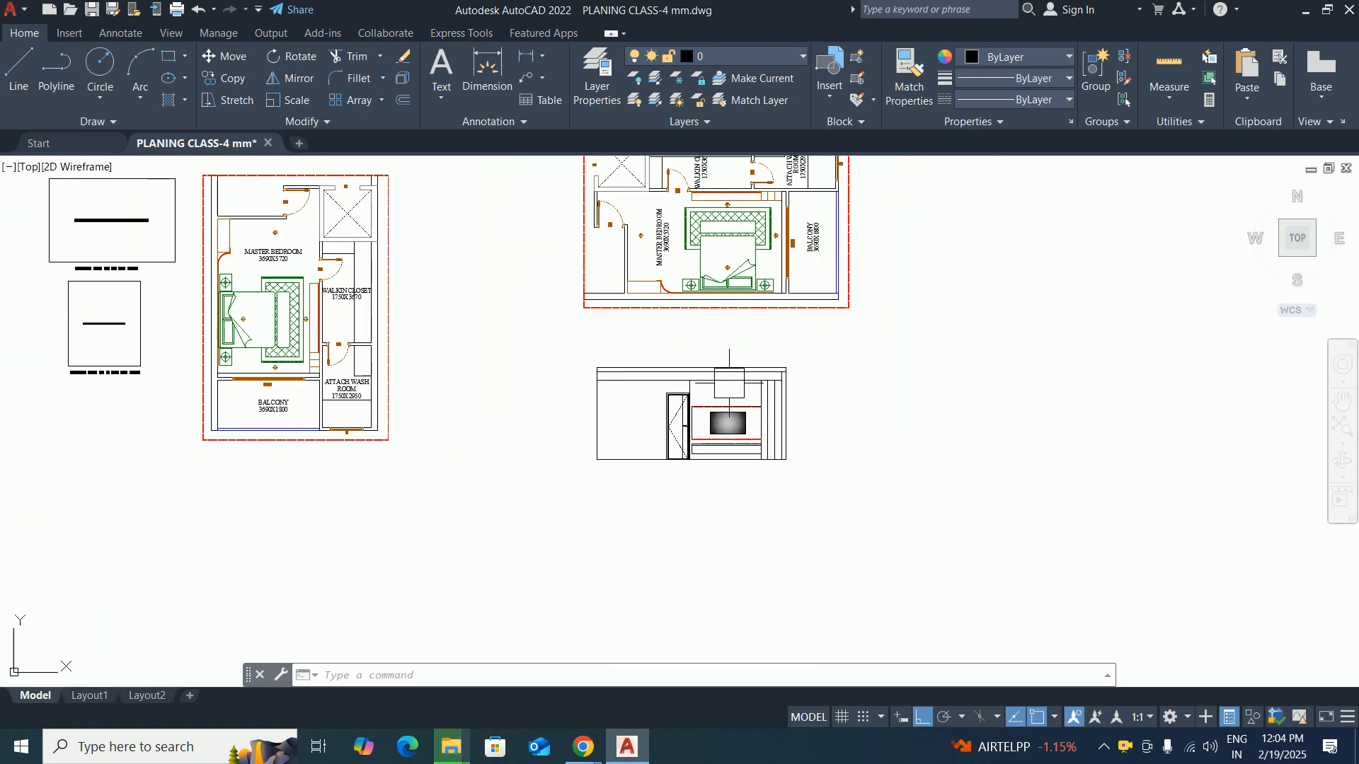
pyautogui.scroll(2, 726, 407)
pyautogui.scroll(5, 692, 400)
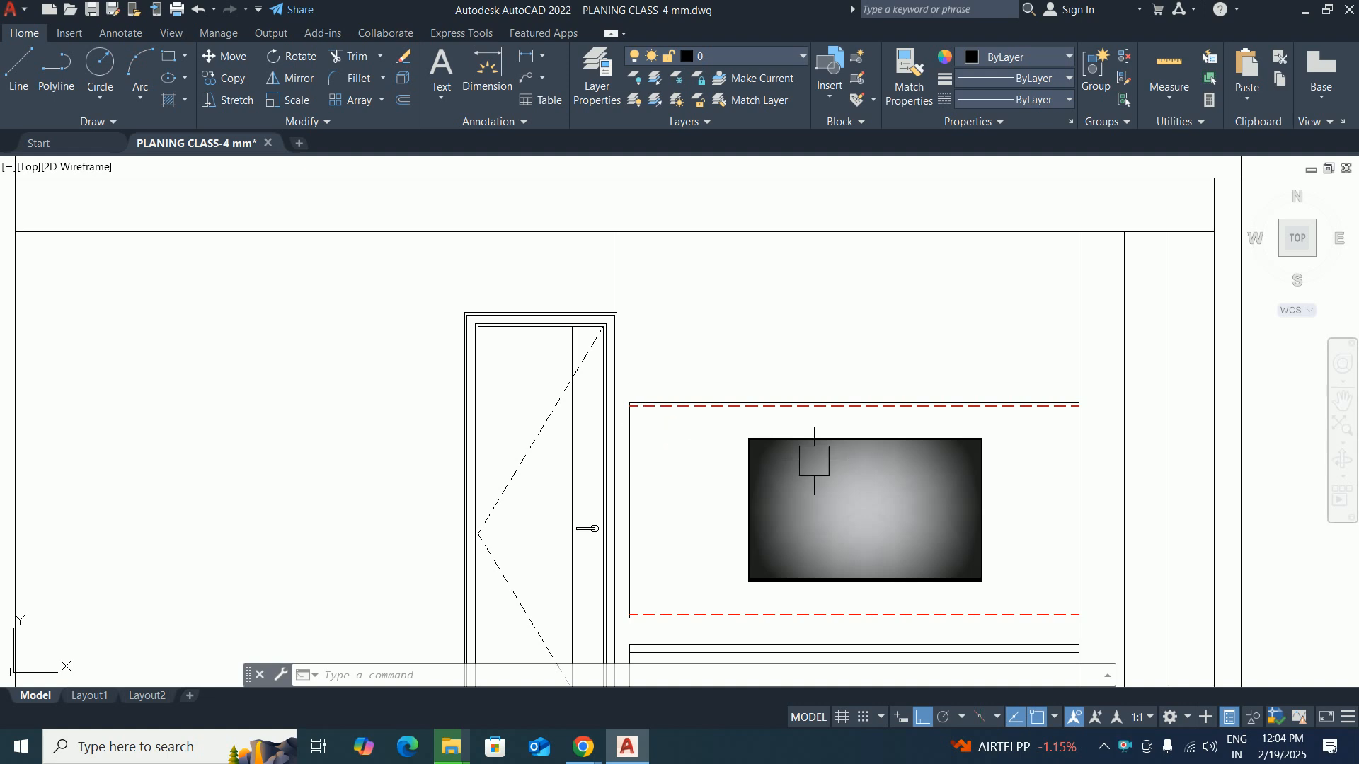
pyautogui.scroll(-2, 927, 524)
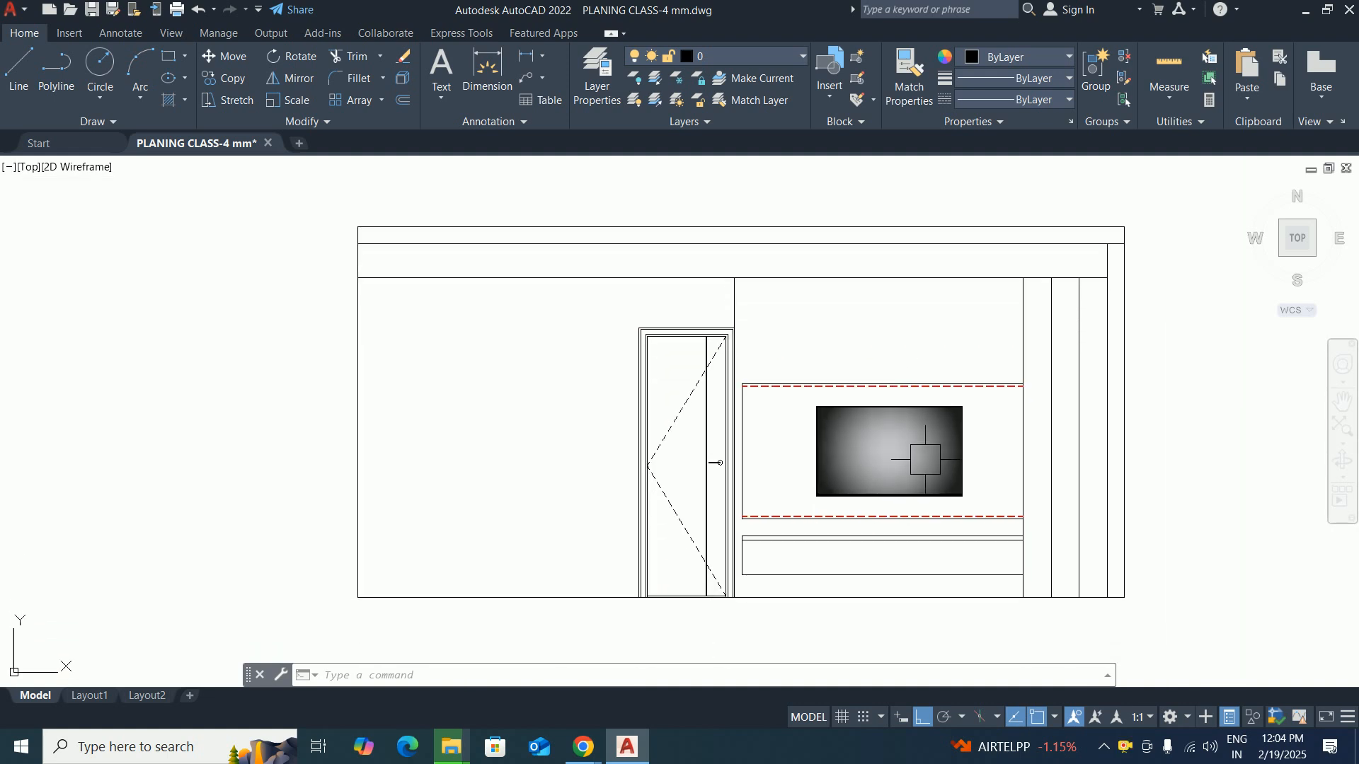
pyautogui.press('Escape')
pyautogui.press('Escape')
pyautogui.press('Escape')
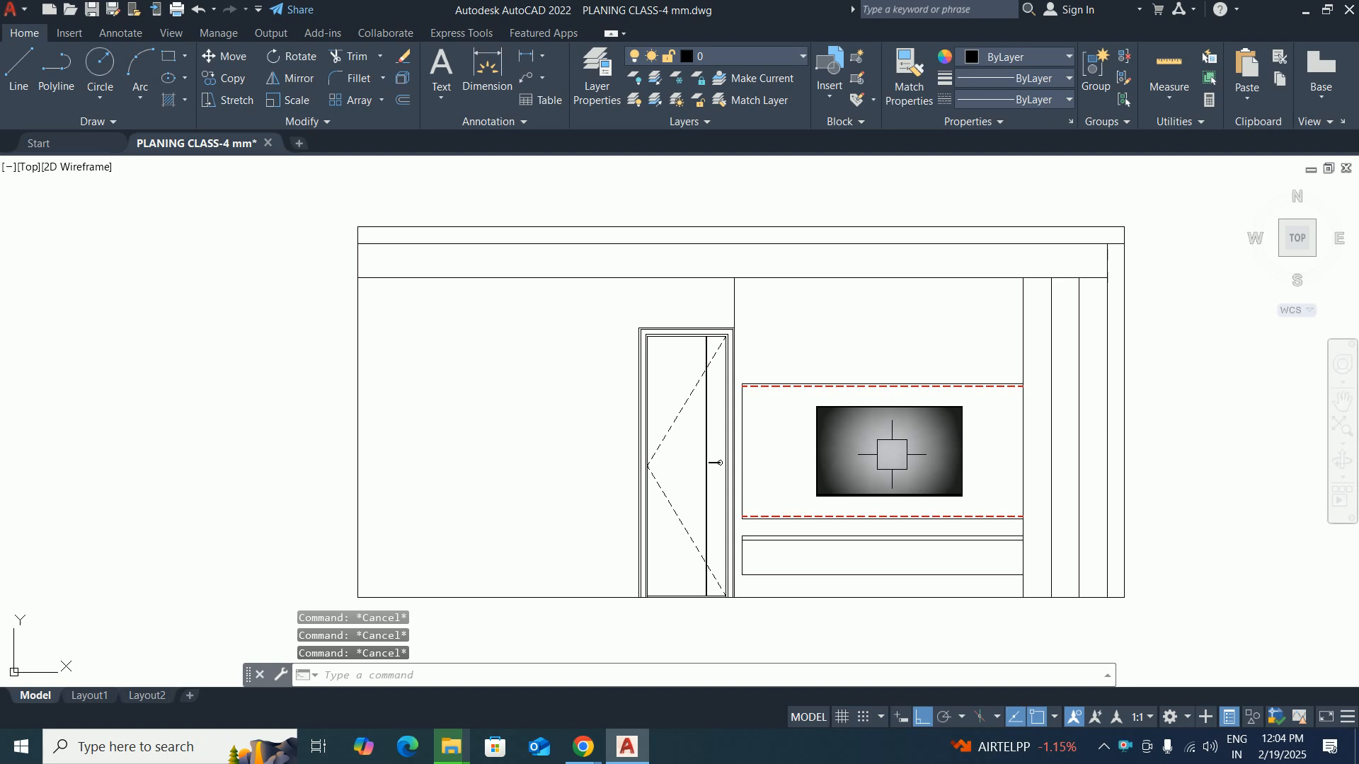
pyautogui.scroll(-4, 886, 455)
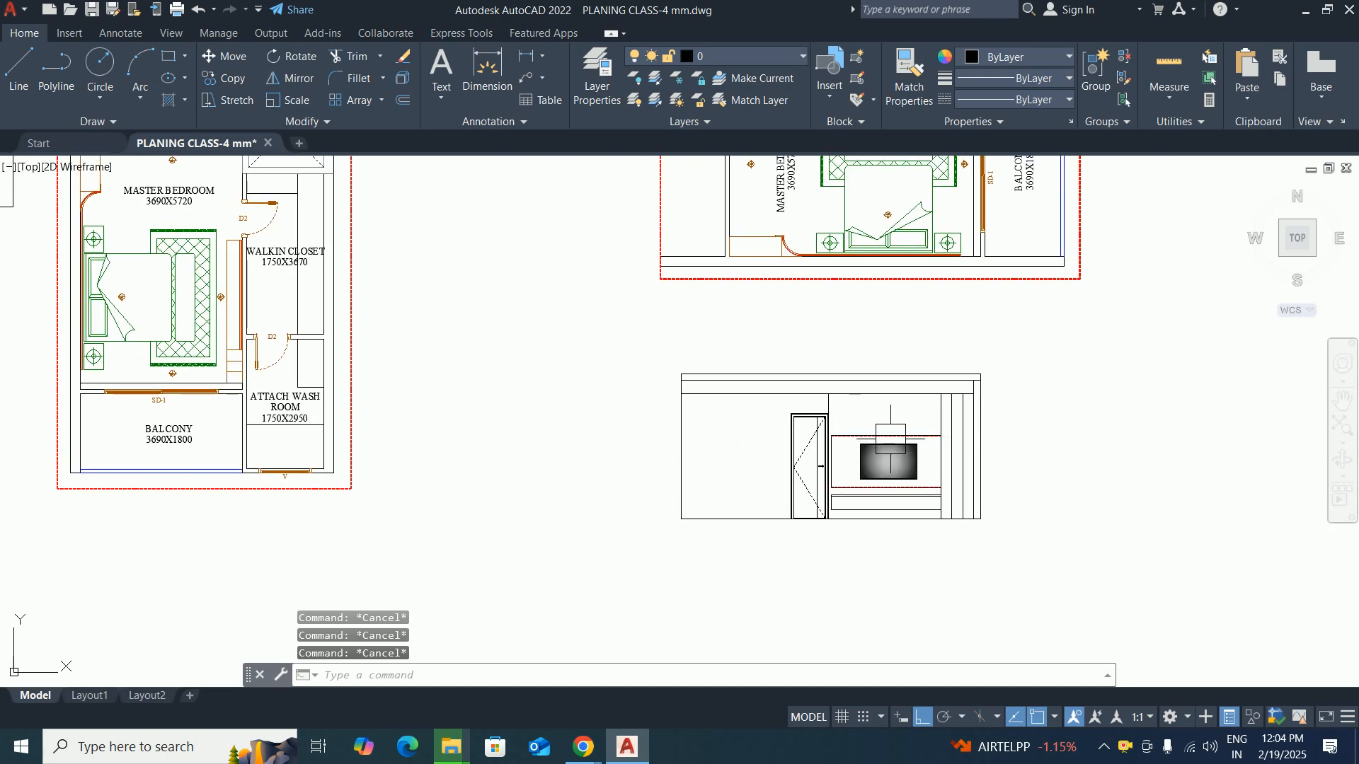
pyautogui.scroll(5, 891, 439)
pyautogui.scroll(-2, 871, 435)
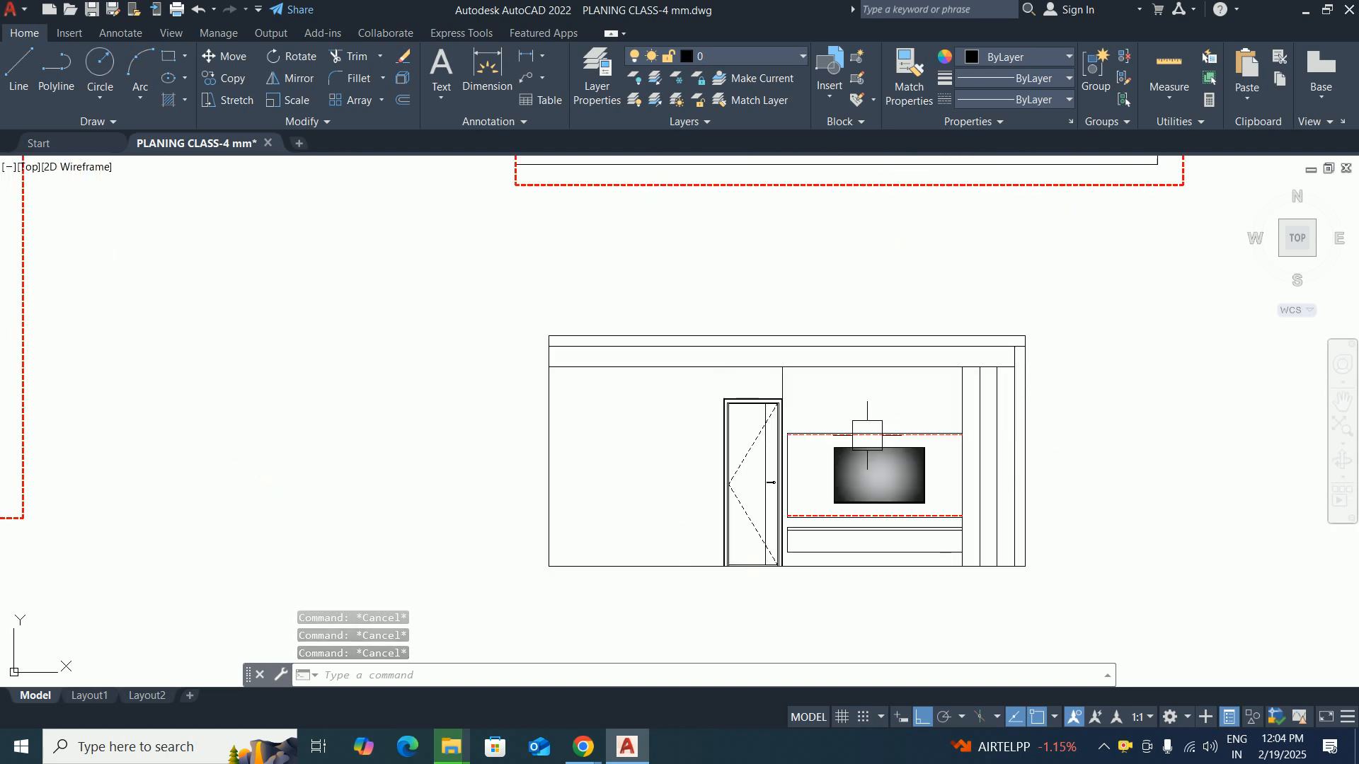
pyautogui.write('h')
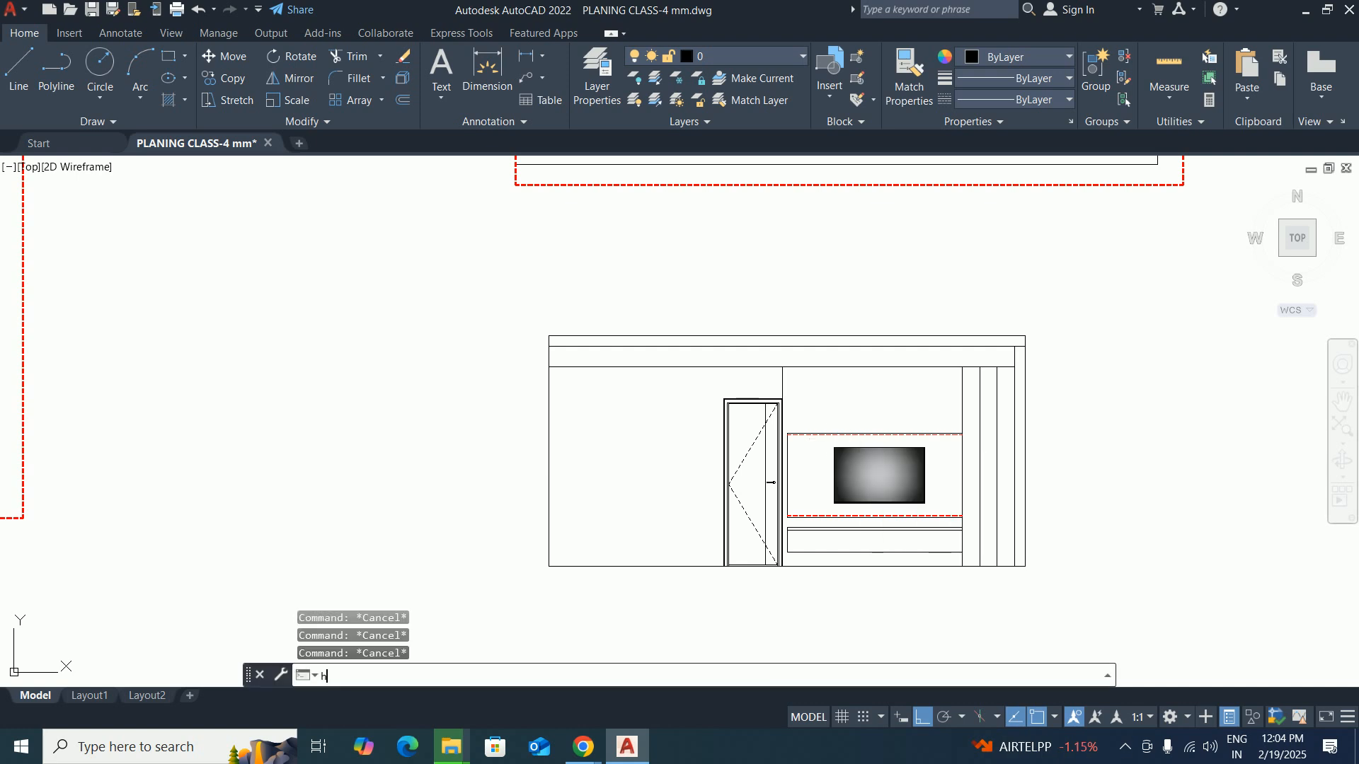
pyautogui.press('Return')
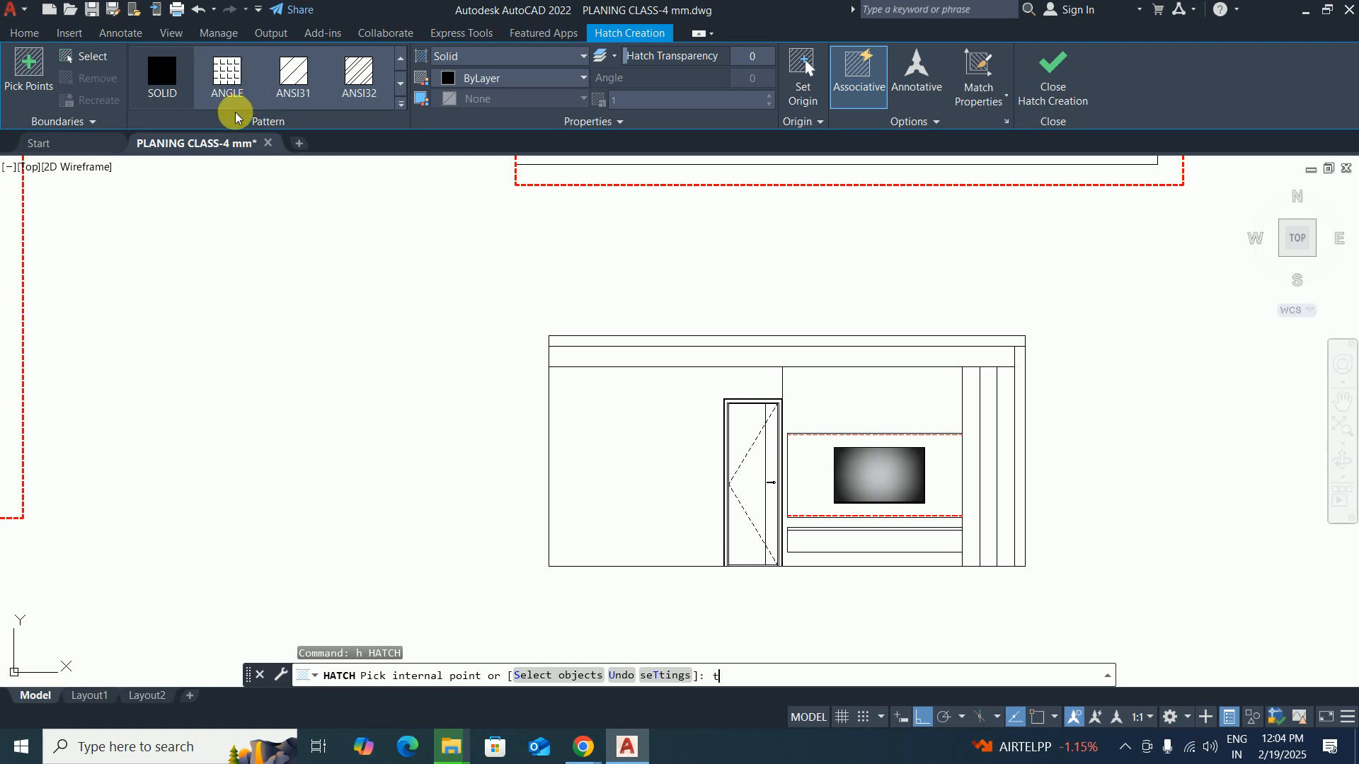
pyautogui.press('Return')
pyautogui.click(508, 130)
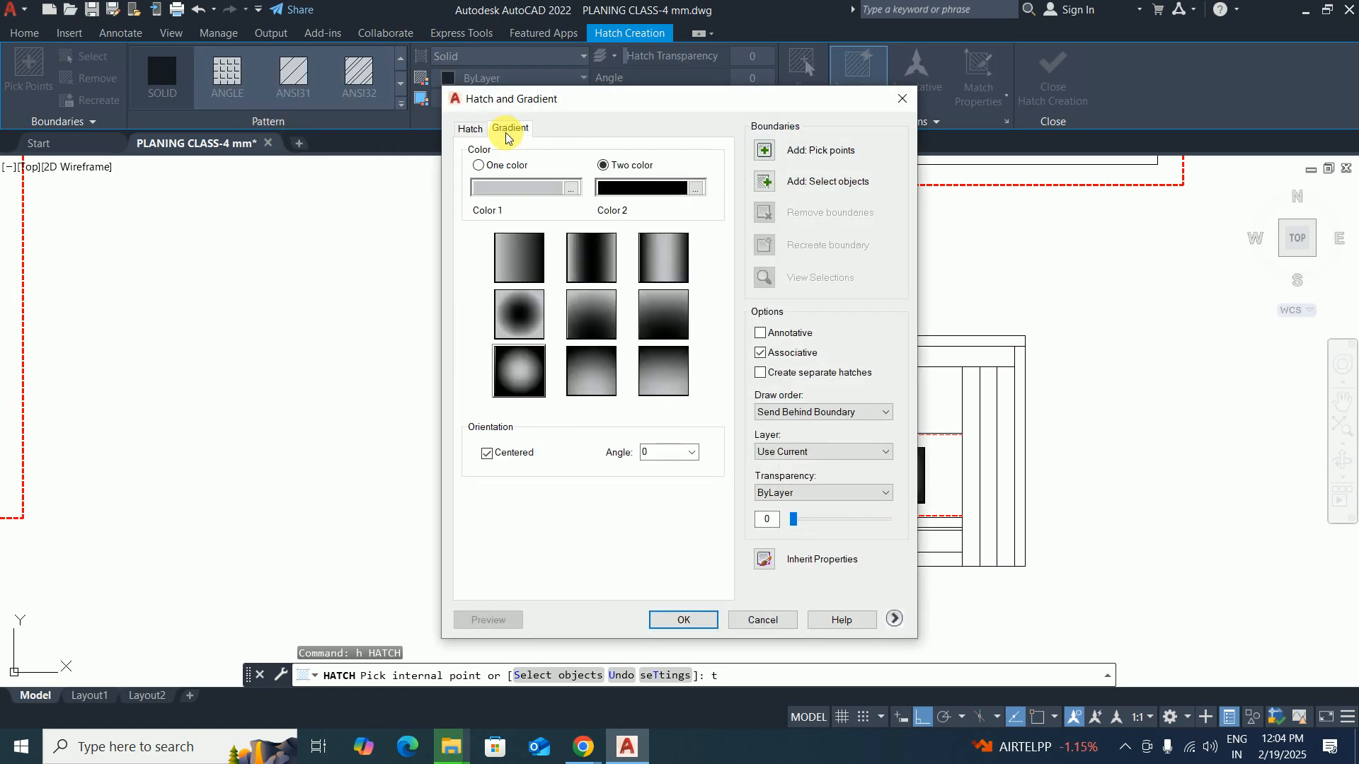
pyautogui.click(519, 354)
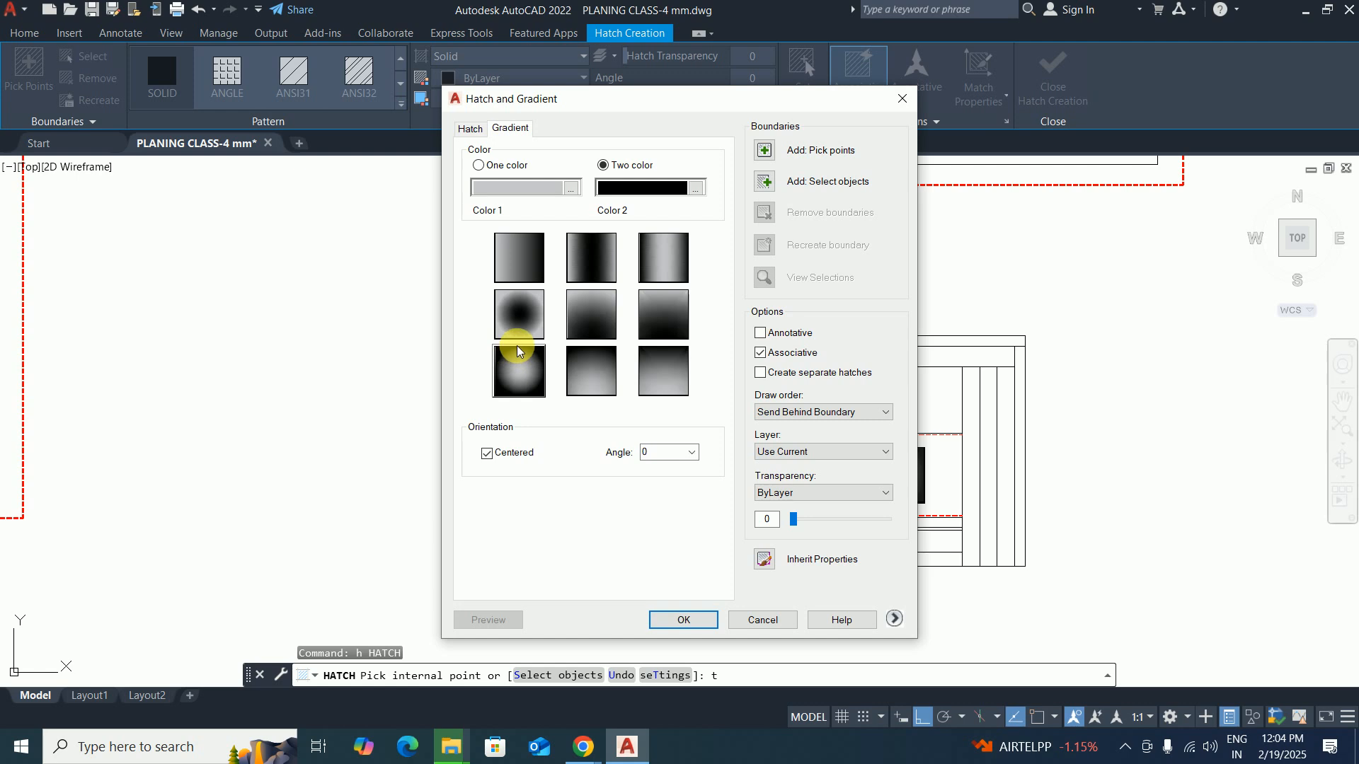
pyautogui.click(514, 313)
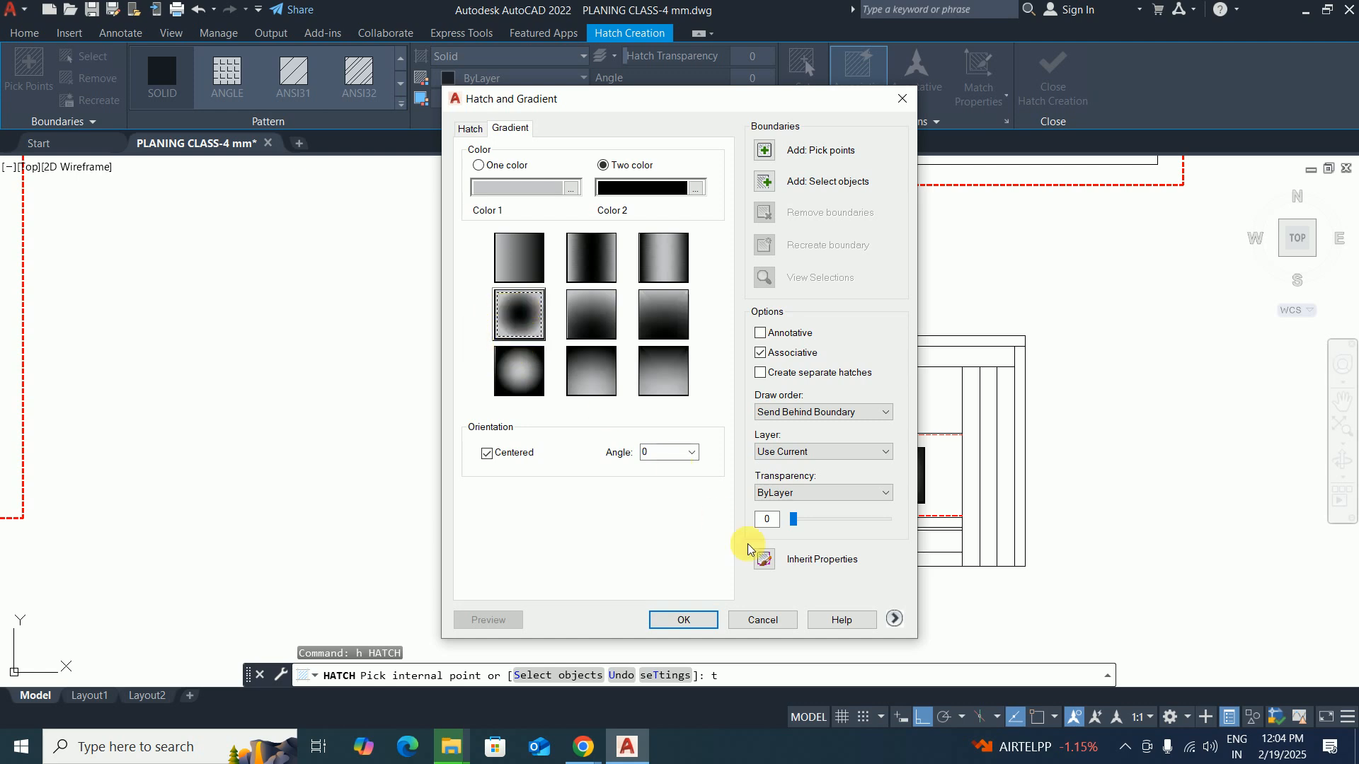
pyautogui.click(690, 620)
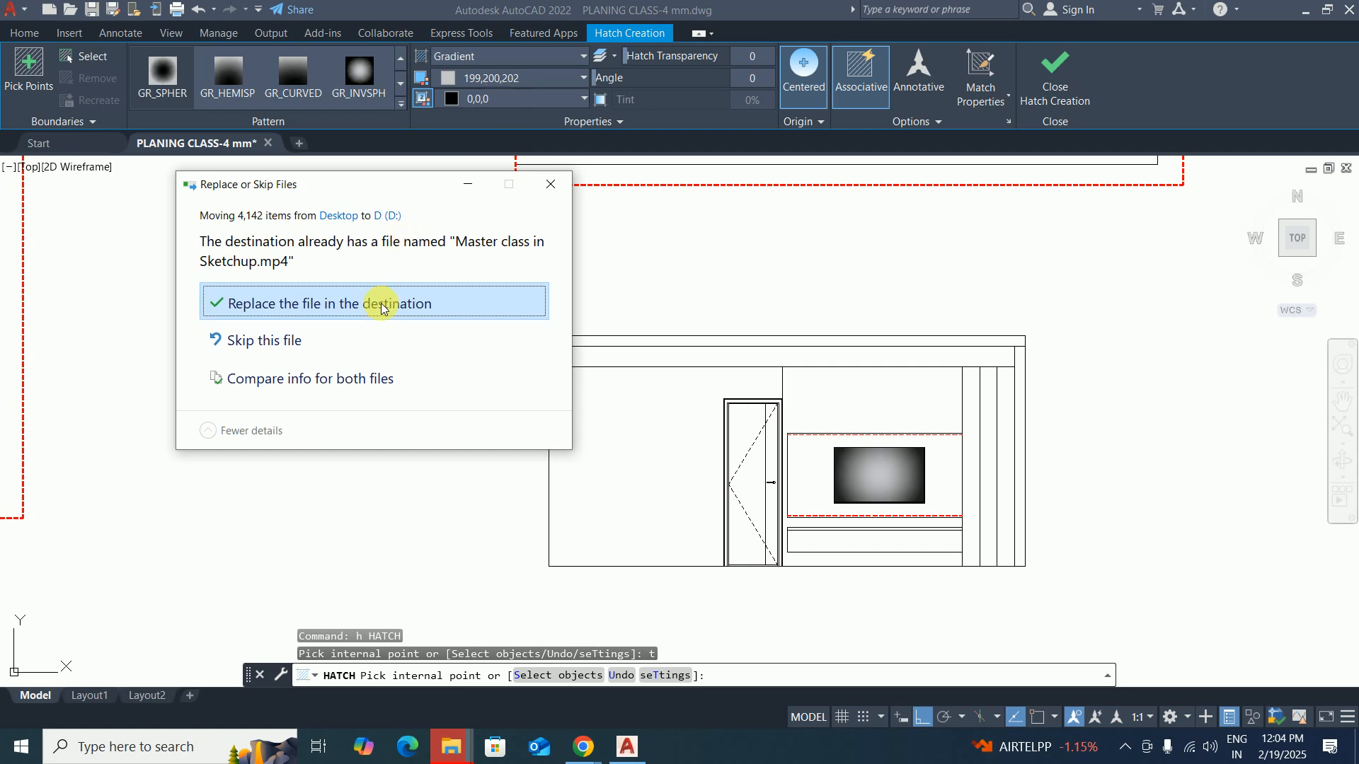
pyautogui.click(382, 302)
pyautogui.click(509, 104)
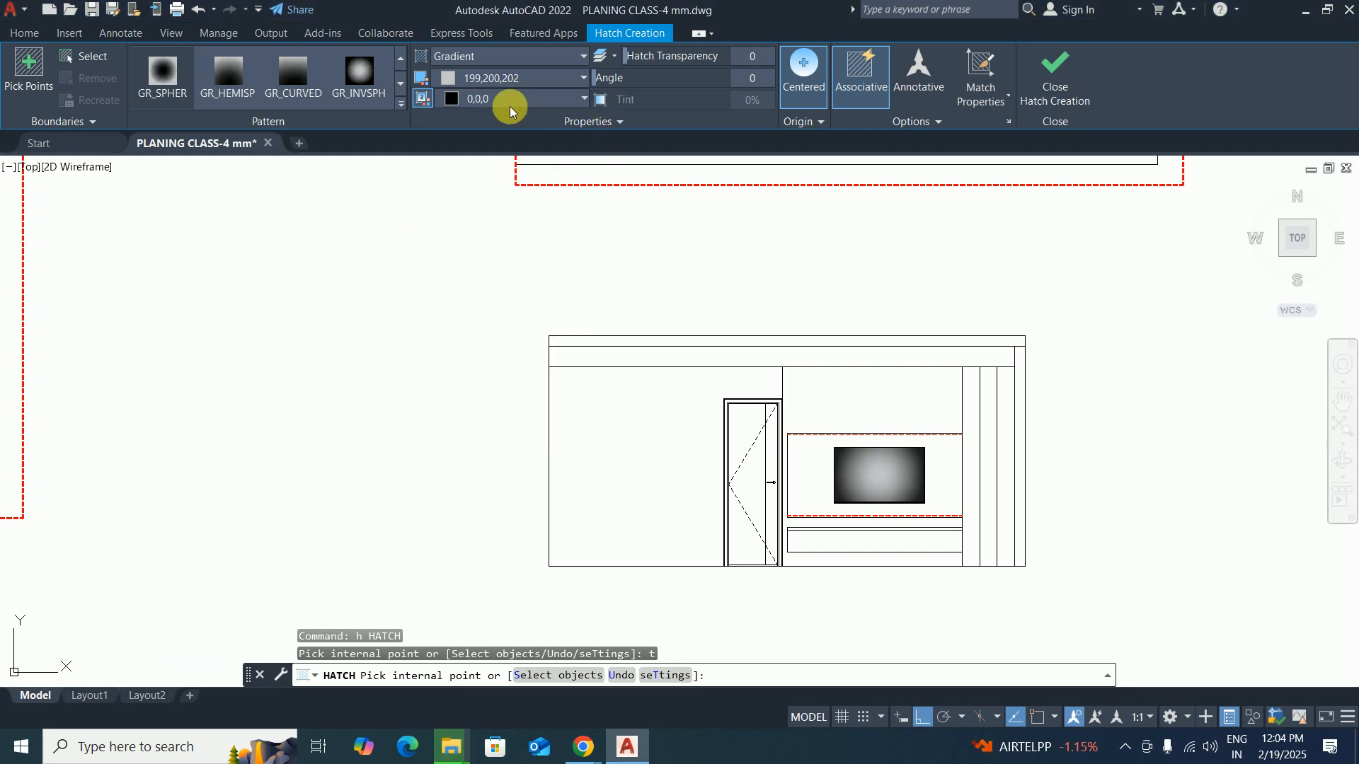
pyautogui.click(509, 101)
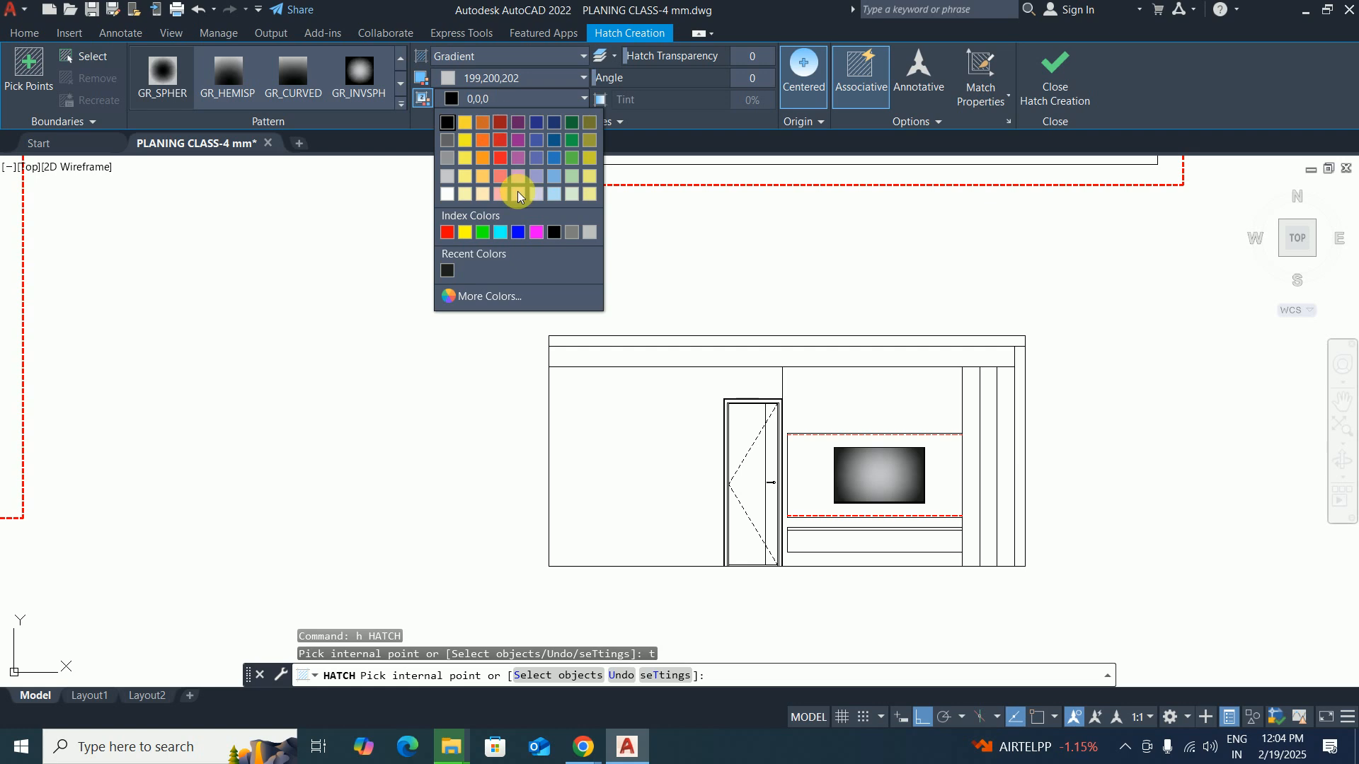
pyautogui.click(481, 296)
pyautogui.click(721, 437)
pyautogui.moveTo(720, 443); pyautogui.dragTo(710, 446)
pyautogui.click(660, 516)
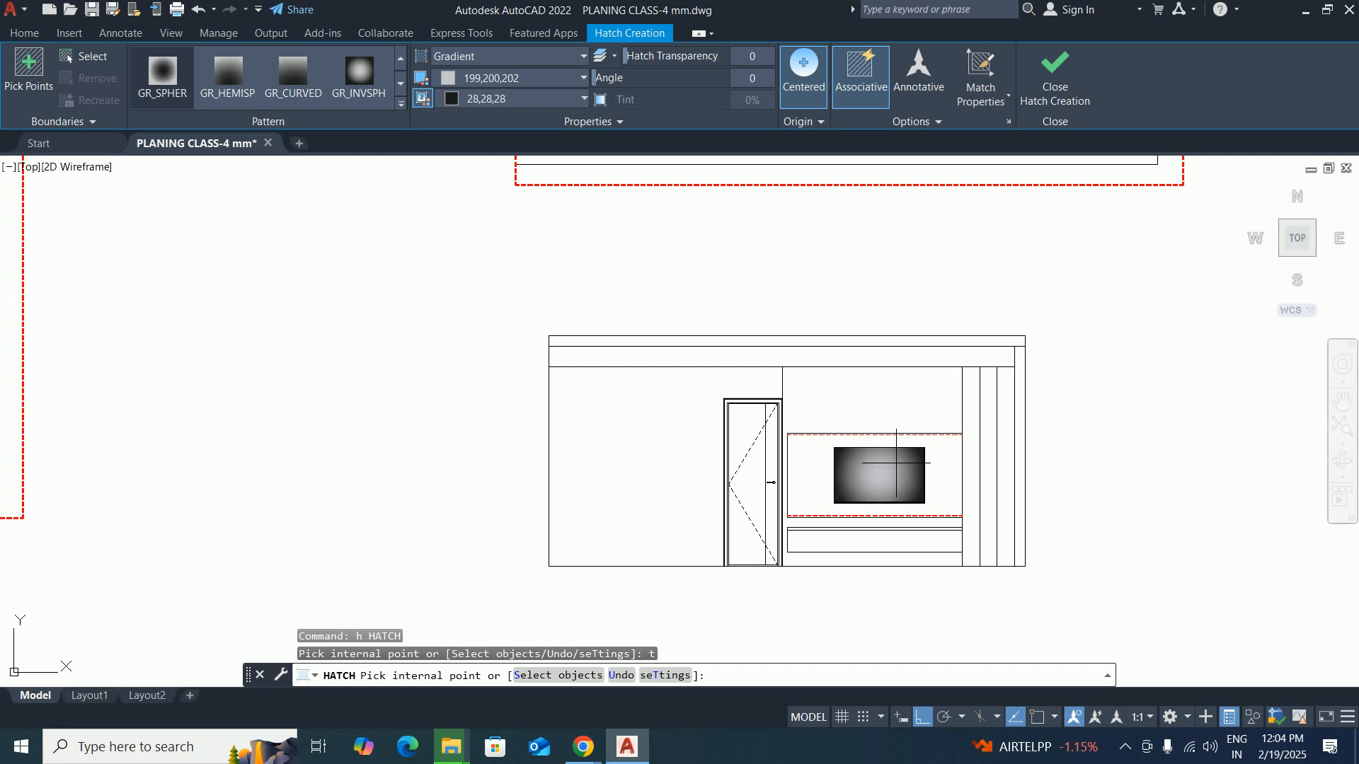
pyautogui.scroll(6, 896, 464)
pyautogui.press('Escape')
pyautogui.scroll(-4, 871, 459)
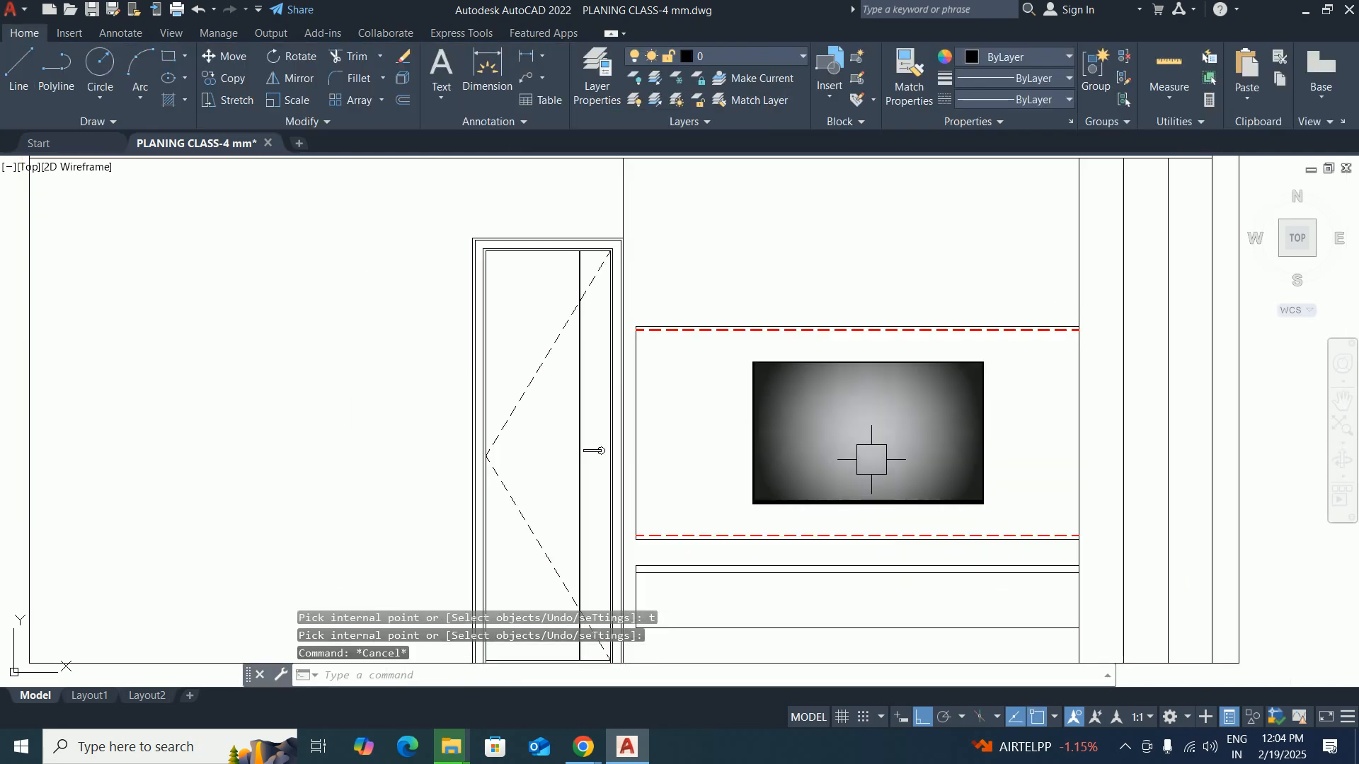
# Change the existing TV screen hatch in the elevation to the Spherical gradient.
pyautogui.click(871, 445)
pyautogui.moveTo(857, 446)
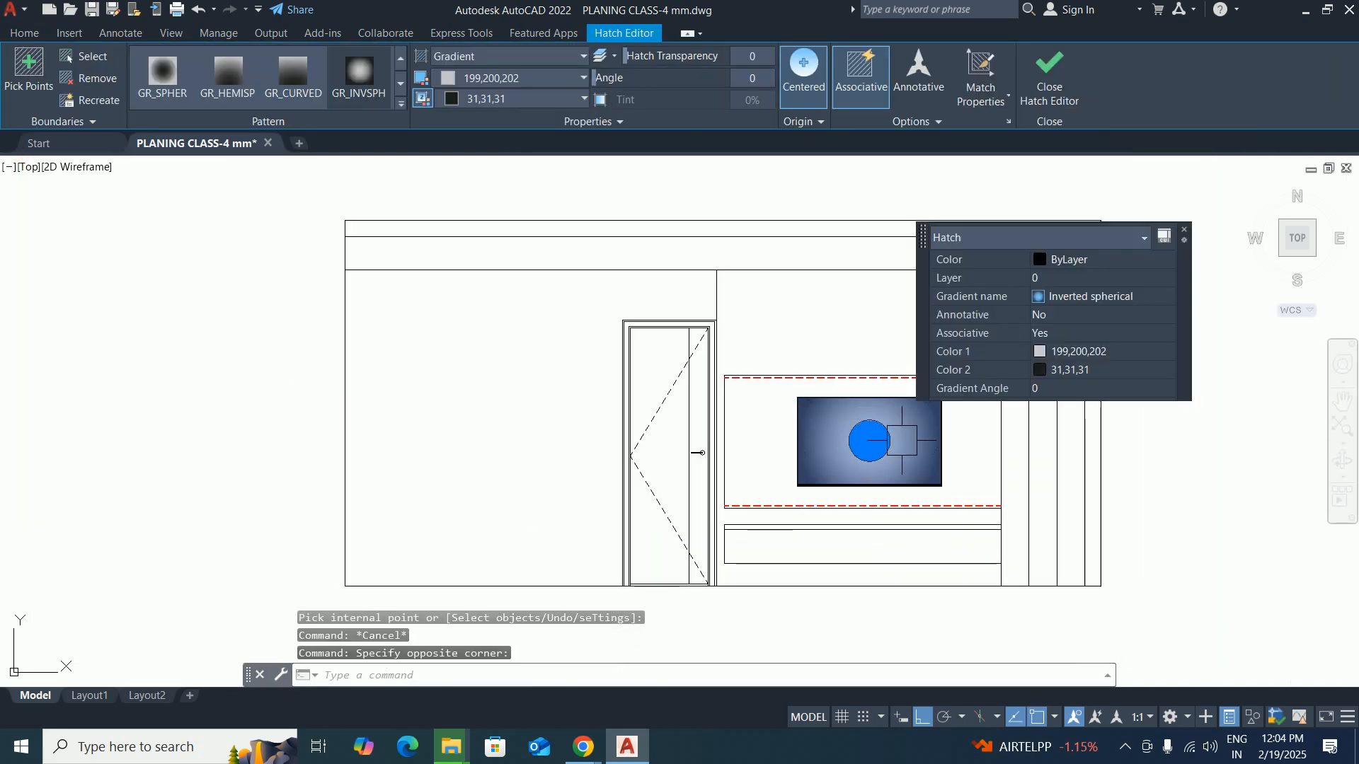
pyautogui.click(1054, 296)
pyautogui.click(1056, 297)
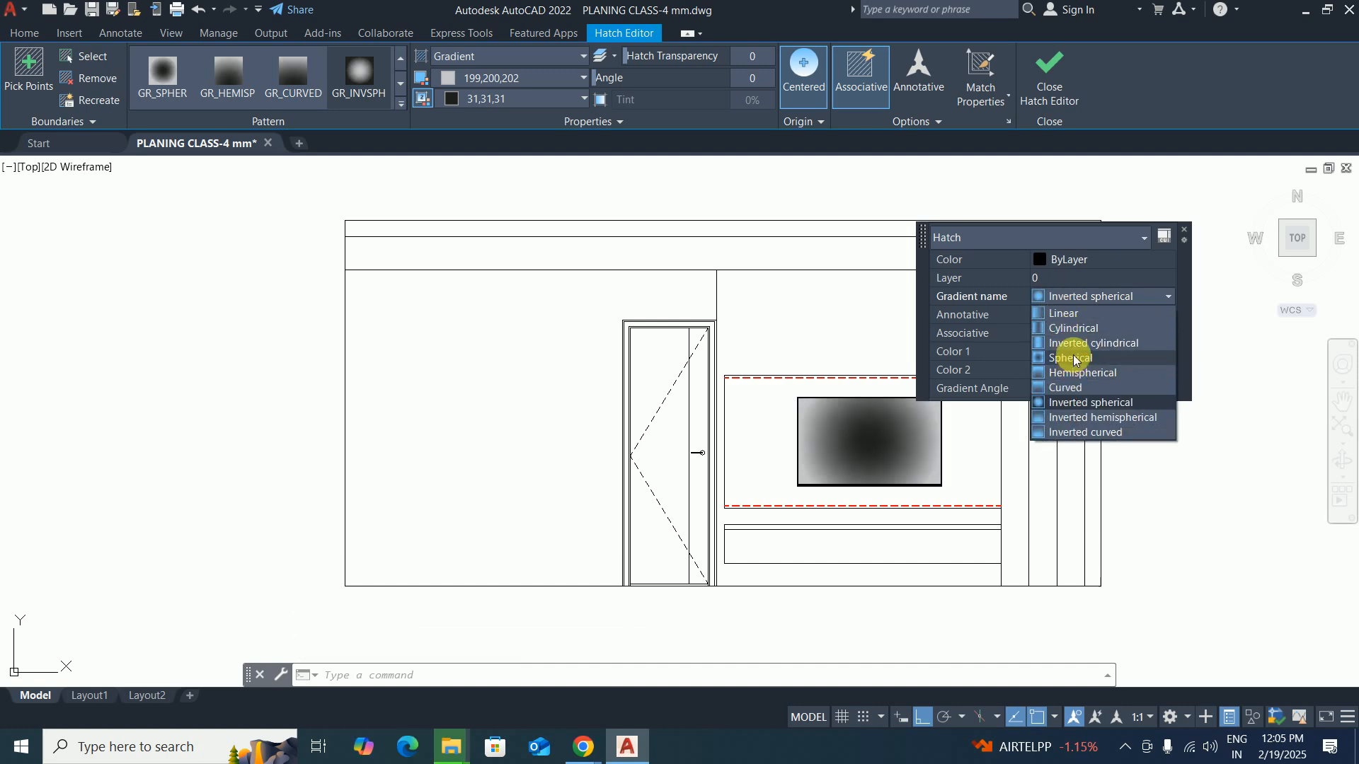
pyautogui.click(1074, 359)
pyautogui.rightClick(864, 439)
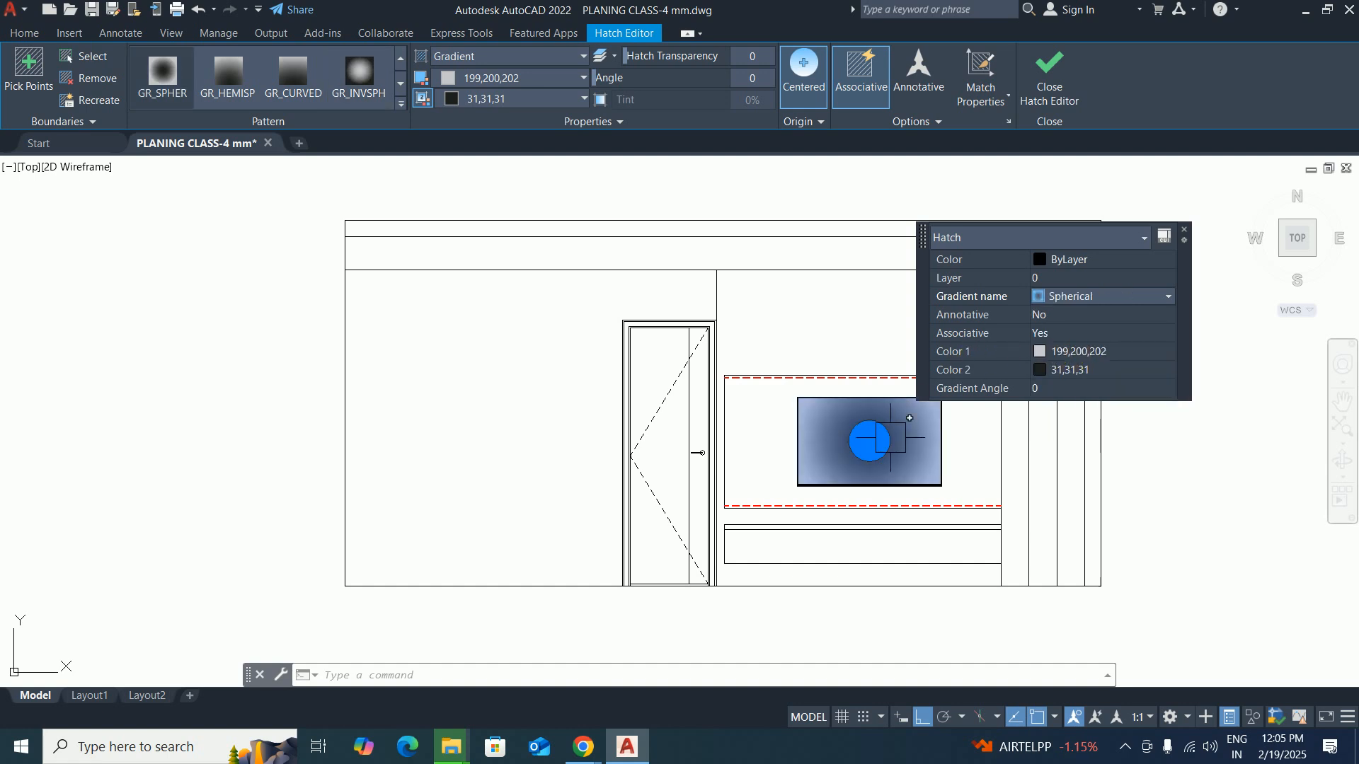
# Set the TV screen gradient's Color 1 to 31,31,31 and its Color 2 to the light grey index color.
pyautogui.scroll(2, 826, 429)
pyautogui.click(897, 425)
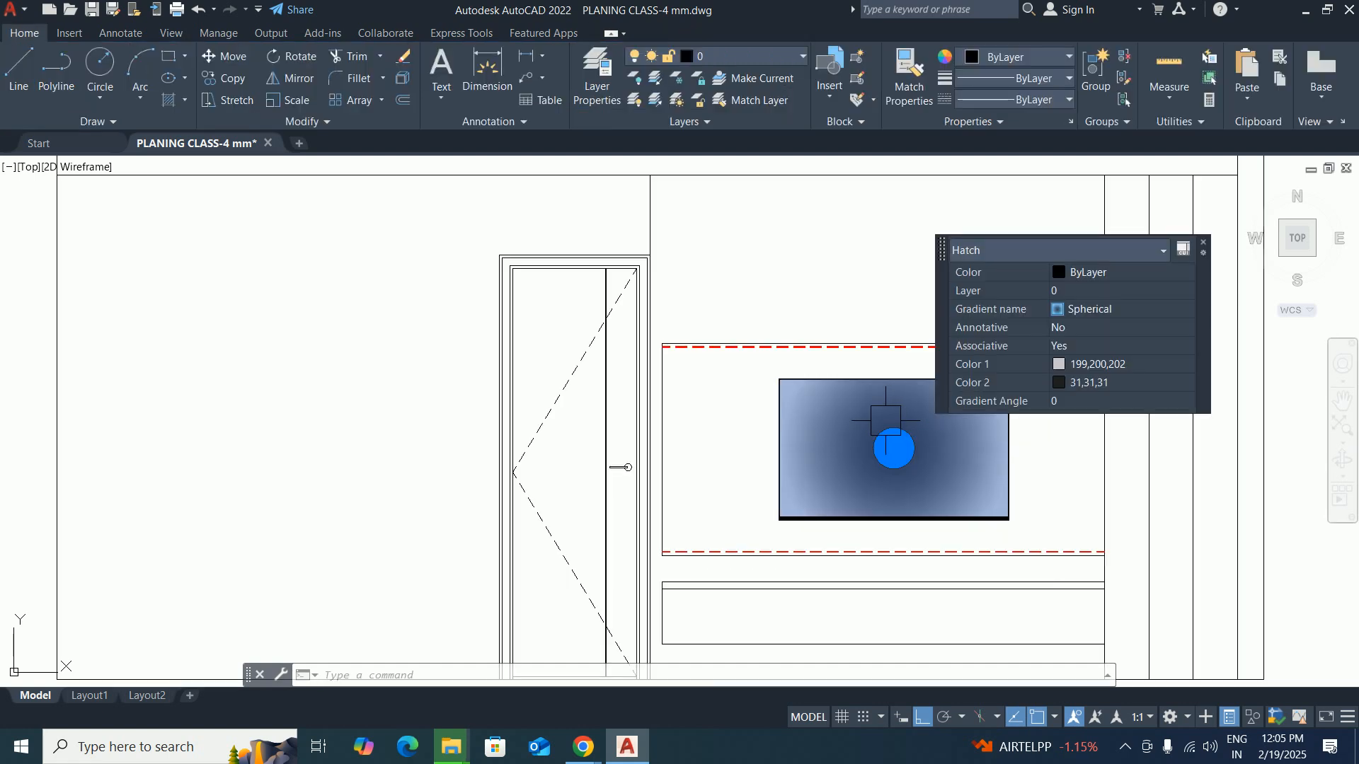
pyautogui.click(498, 78)
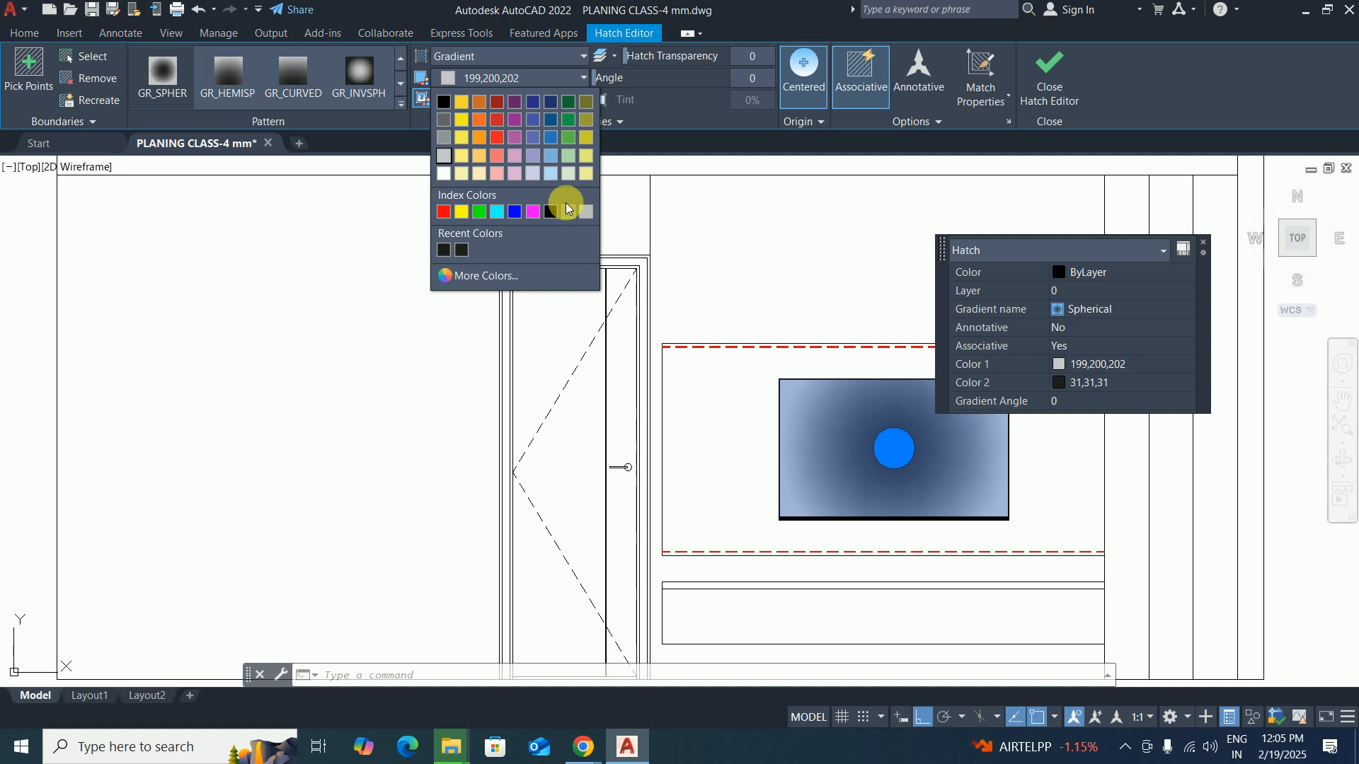
pyautogui.click(461, 250)
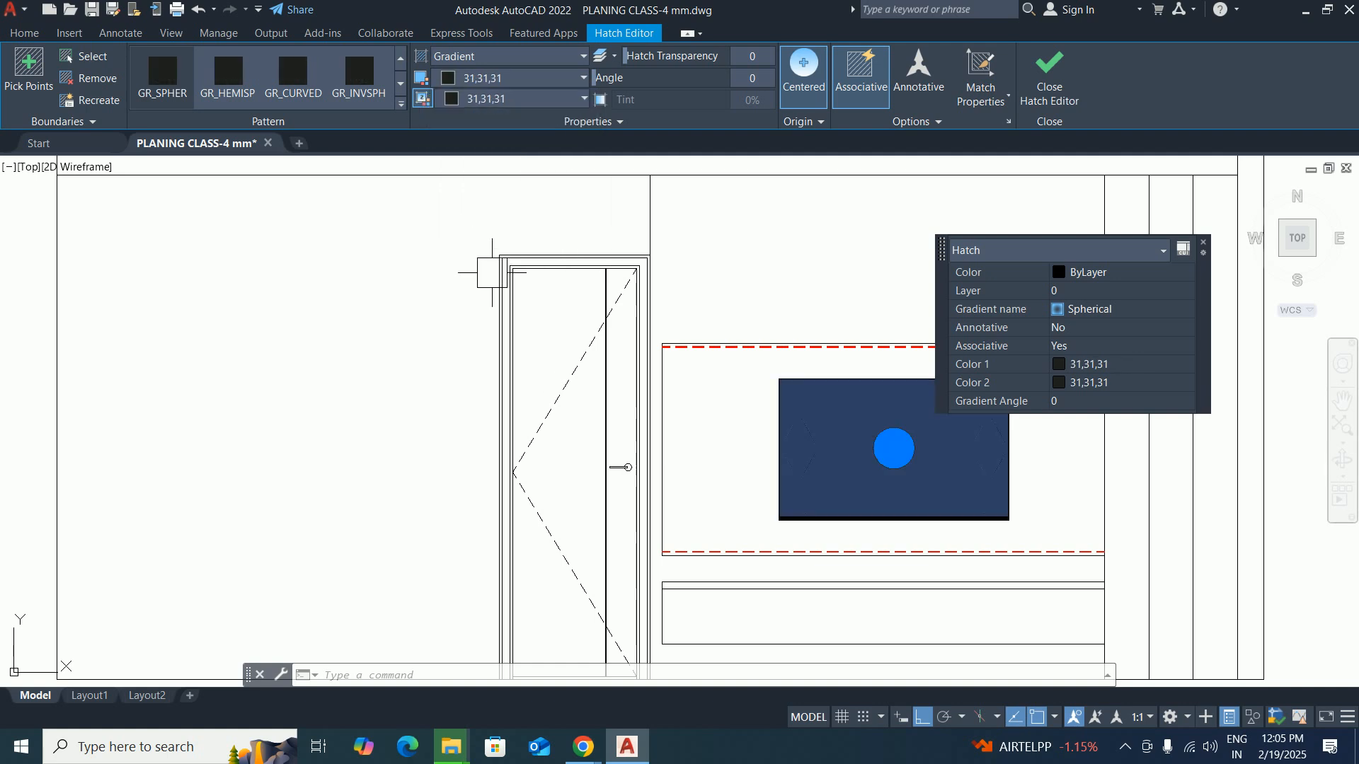
pyautogui.click(480, 106)
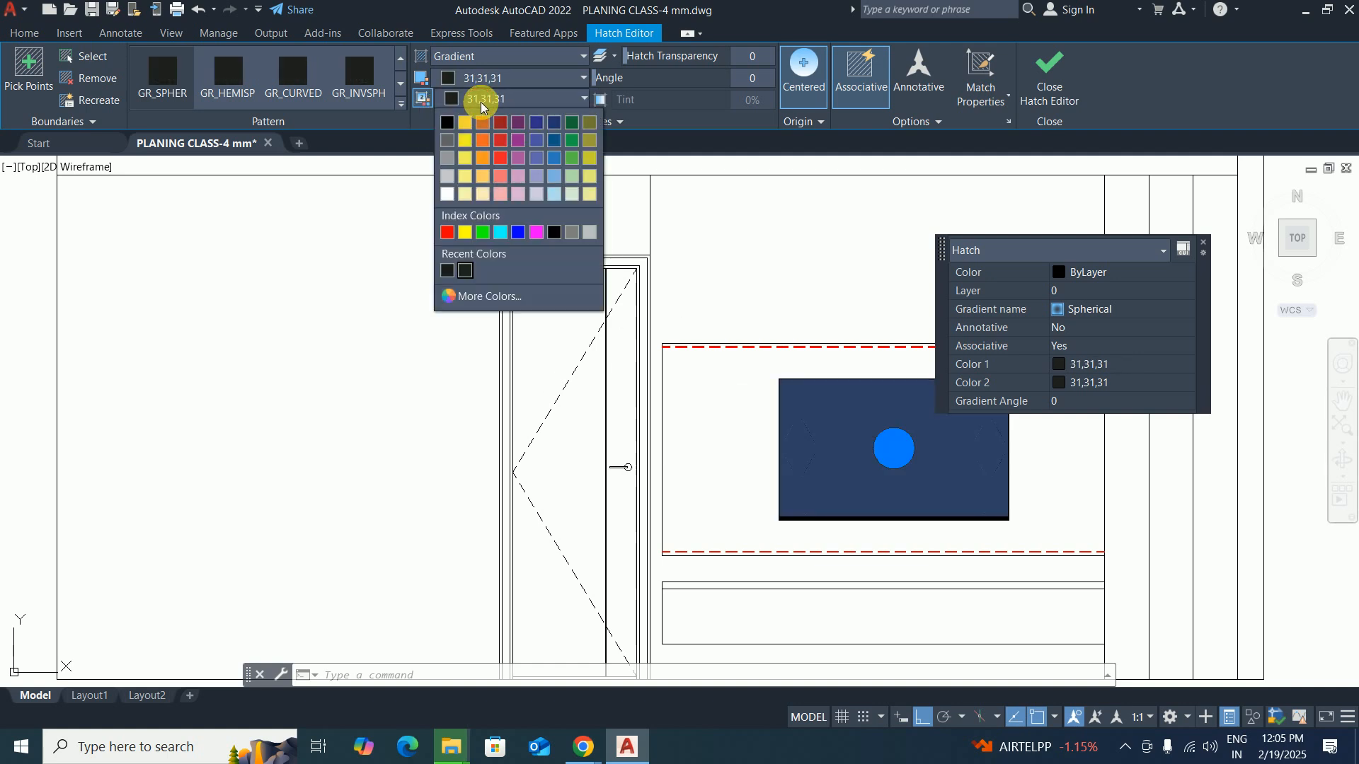
pyautogui.click(590, 233)
pyautogui.press('Escape')
pyautogui.press('Escape')
pyautogui.press('Escape')
pyautogui.scroll(-4, 956, 446)
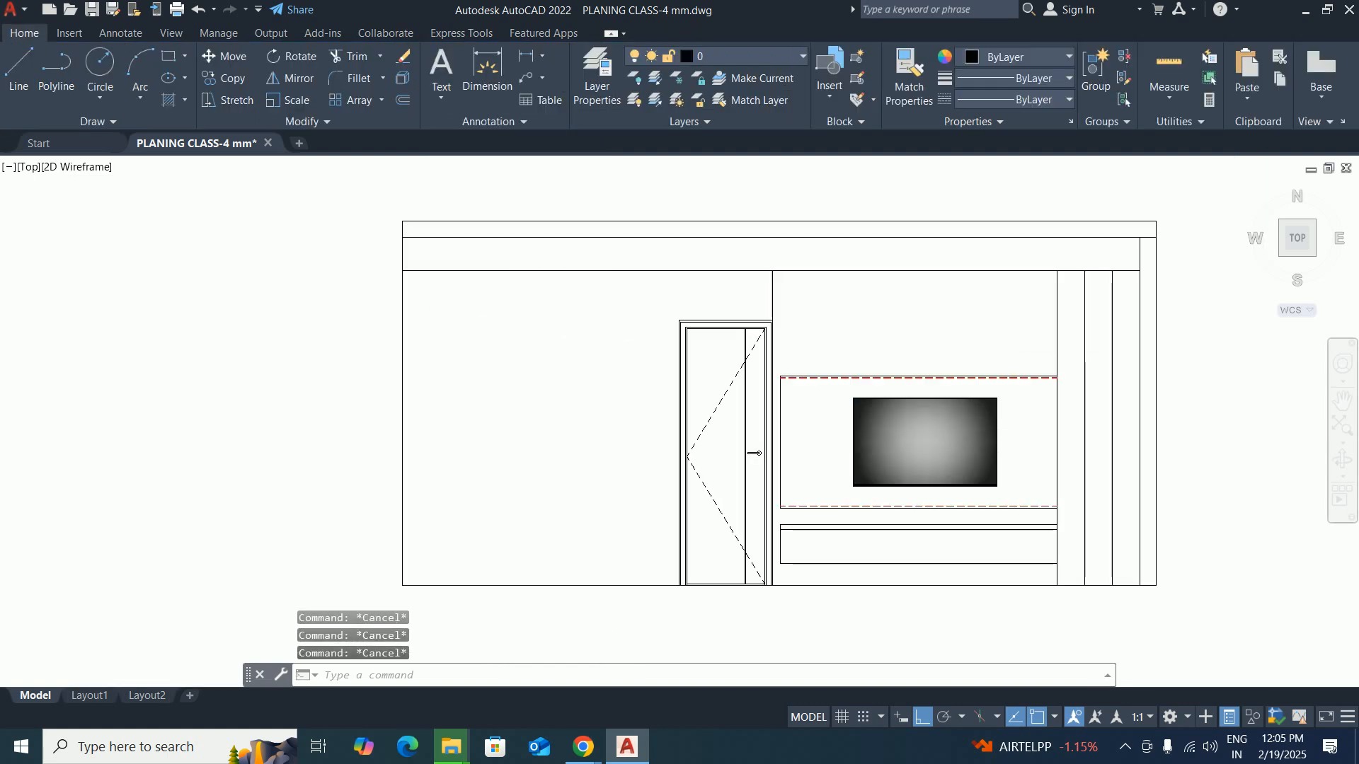
# Hatch the wall area around the TV panel and console with the ANSI32 pattern at an angle of 45.
pyautogui.scroll(2, 927, 460)
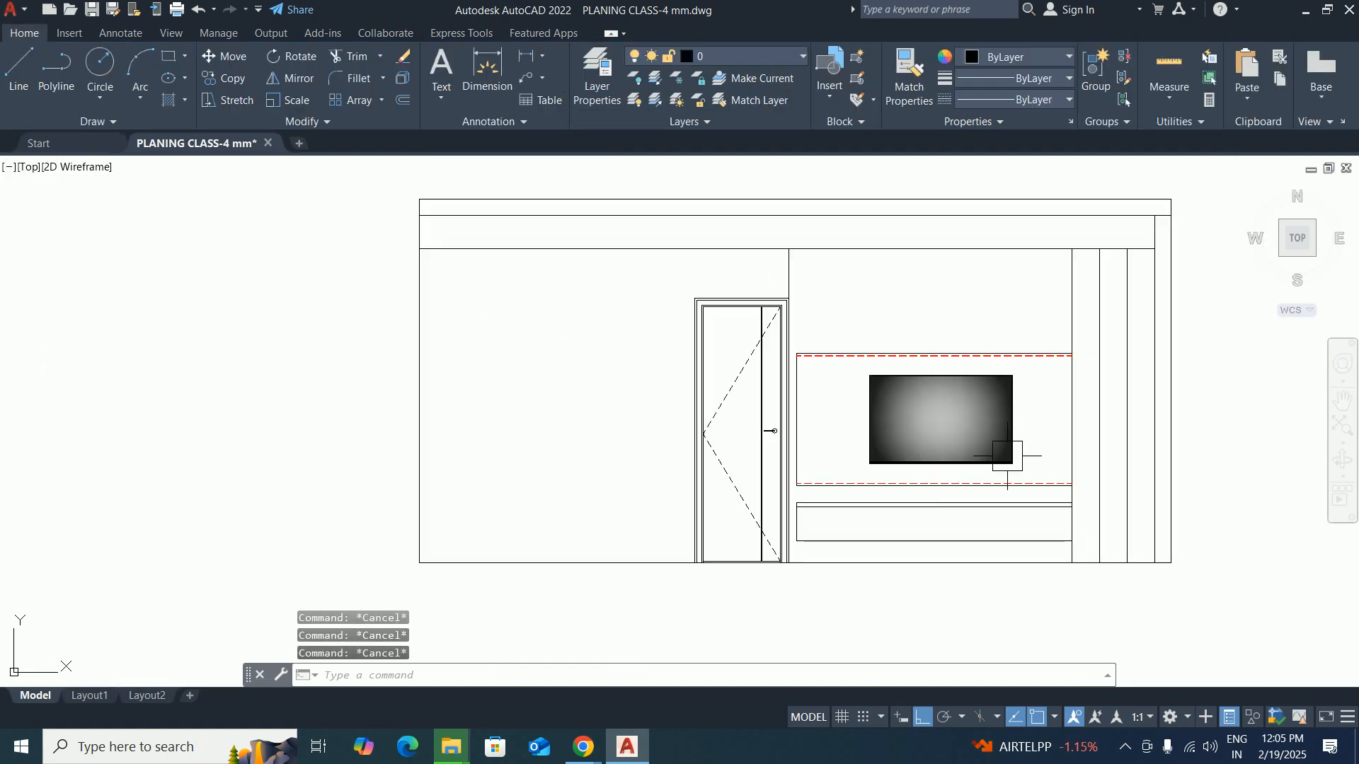
pyautogui.moveTo(979, 445); pyautogui.dragTo(991, 518, button='middle')
pyautogui.write('h')
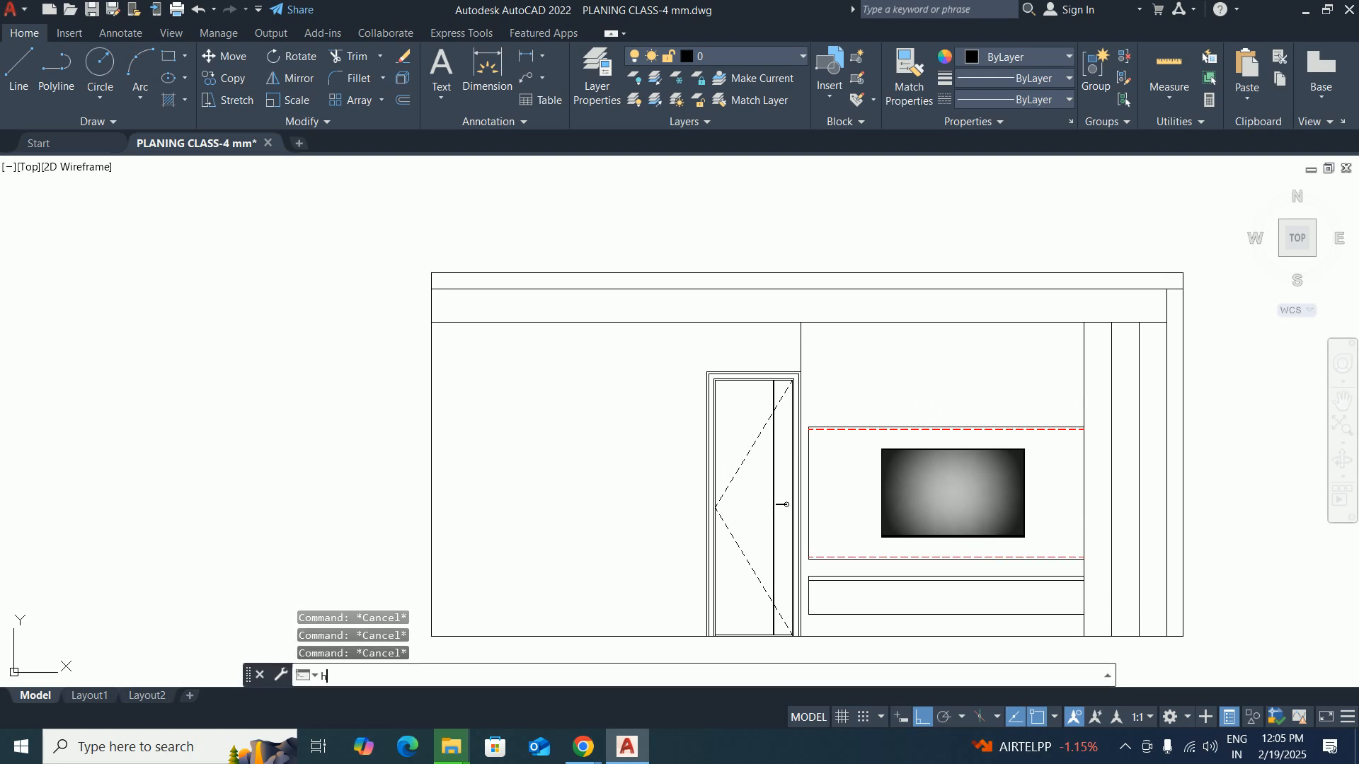
pyautogui.press('Return')
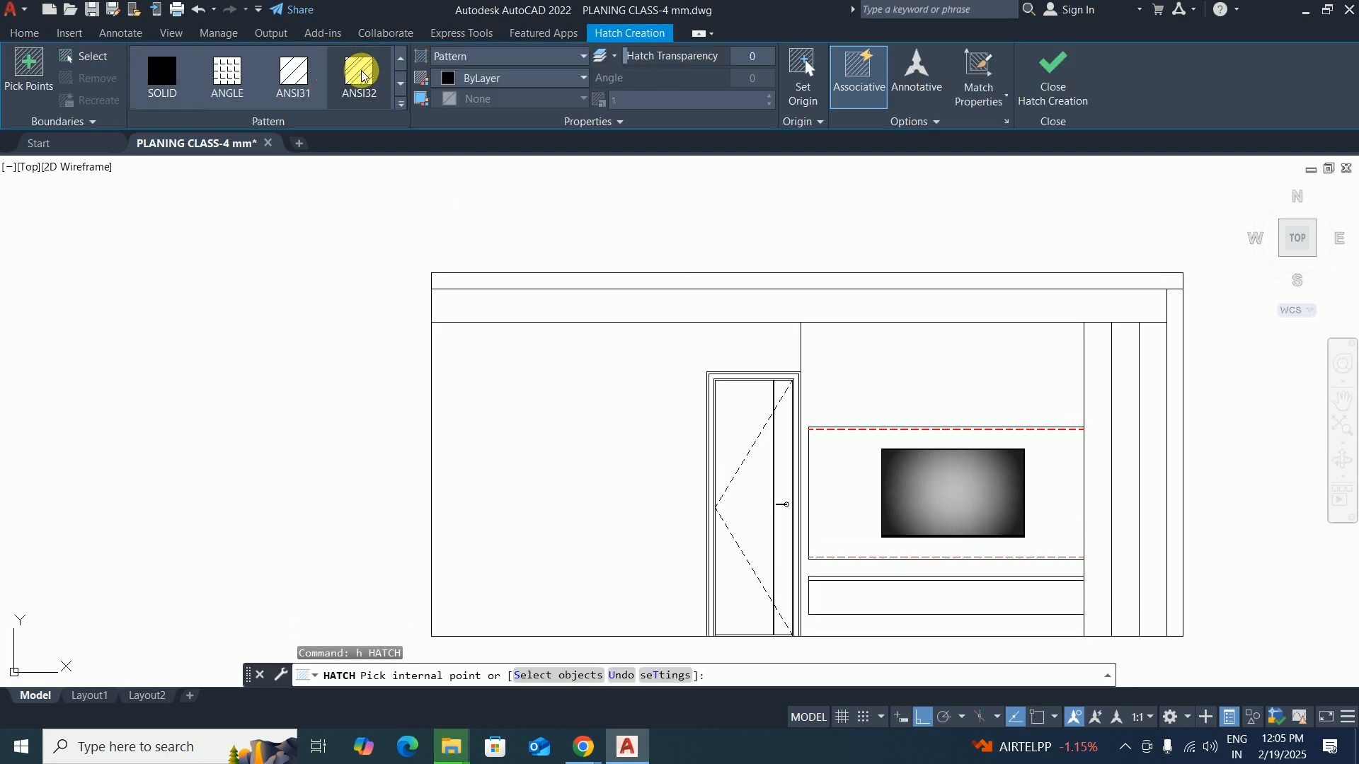
pyautogui.click(360, 75)
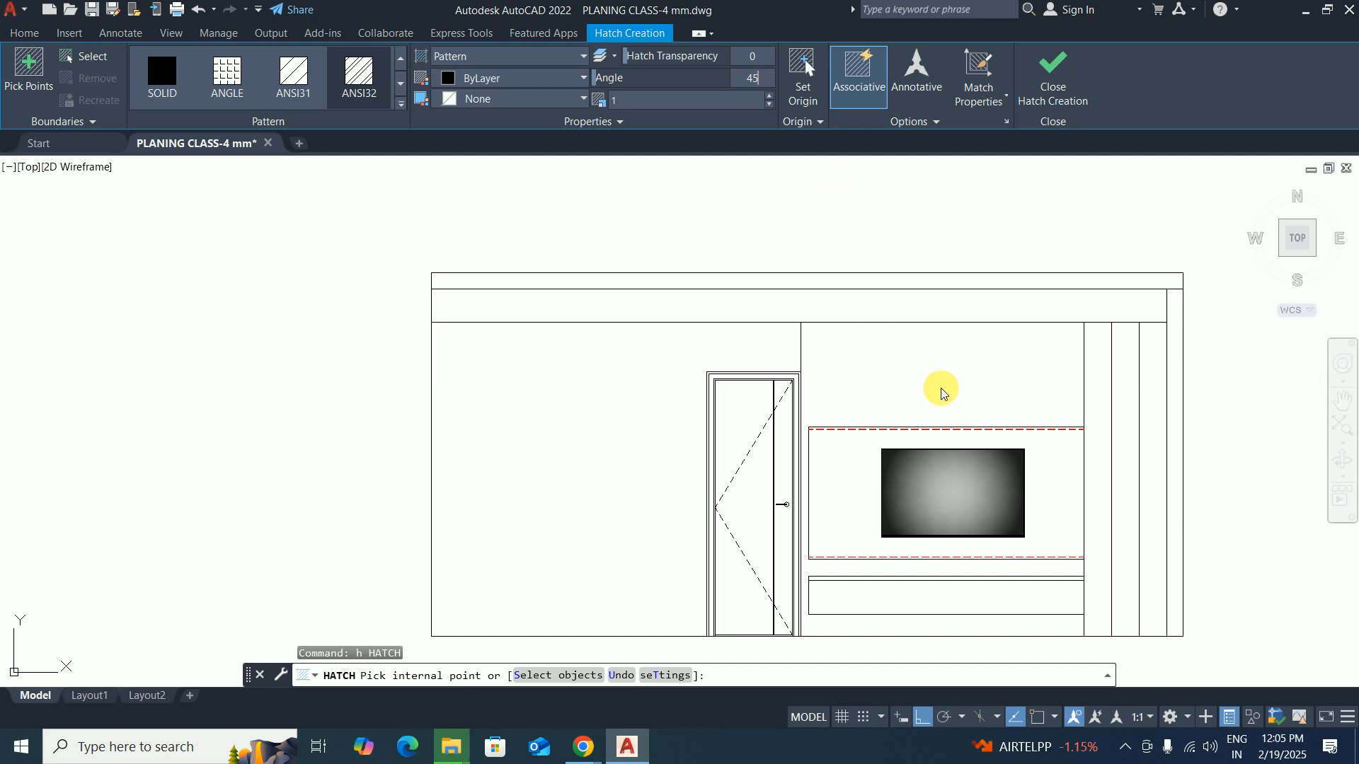
pyautogui.click(920, 375)
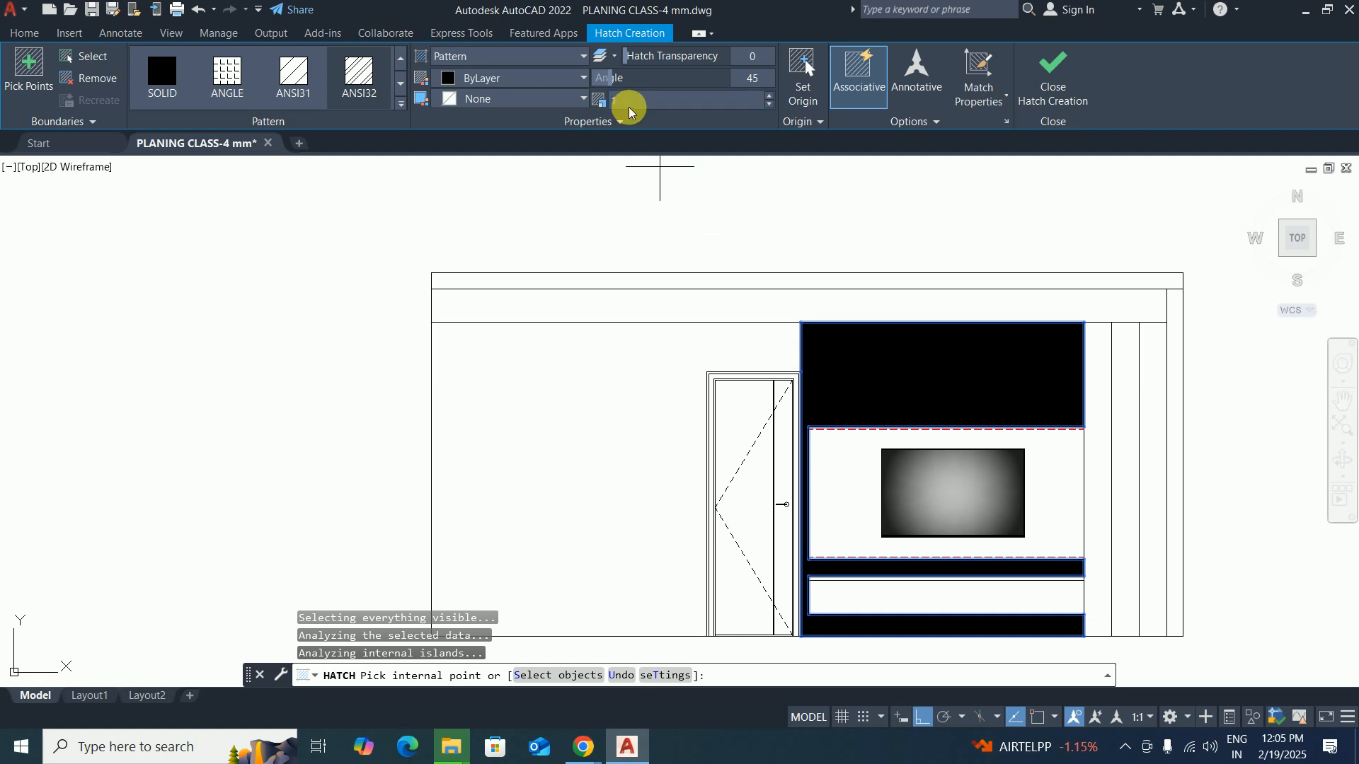
# Try a scale of 10 for the wall hatch and settle on a scale of 5.
pyautogui.write('10')
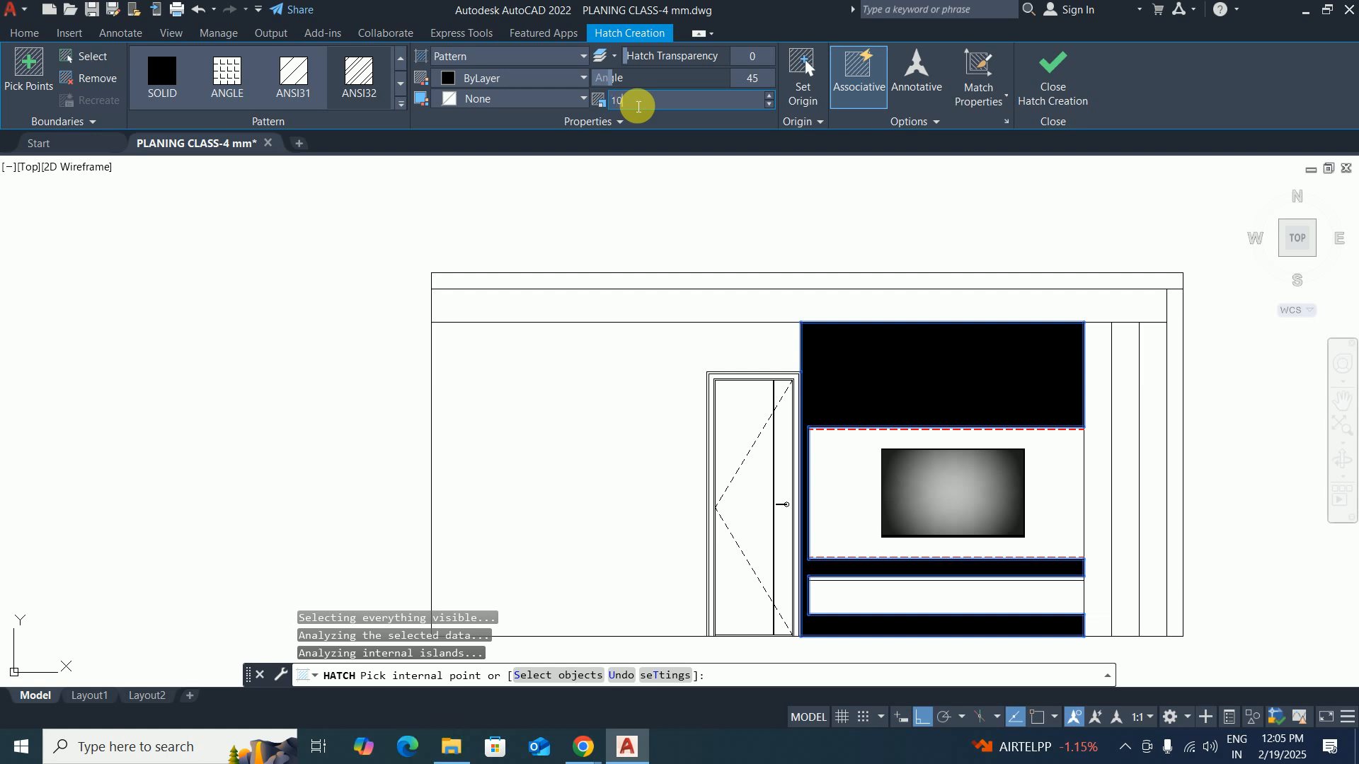
pyautogui.press('Return')
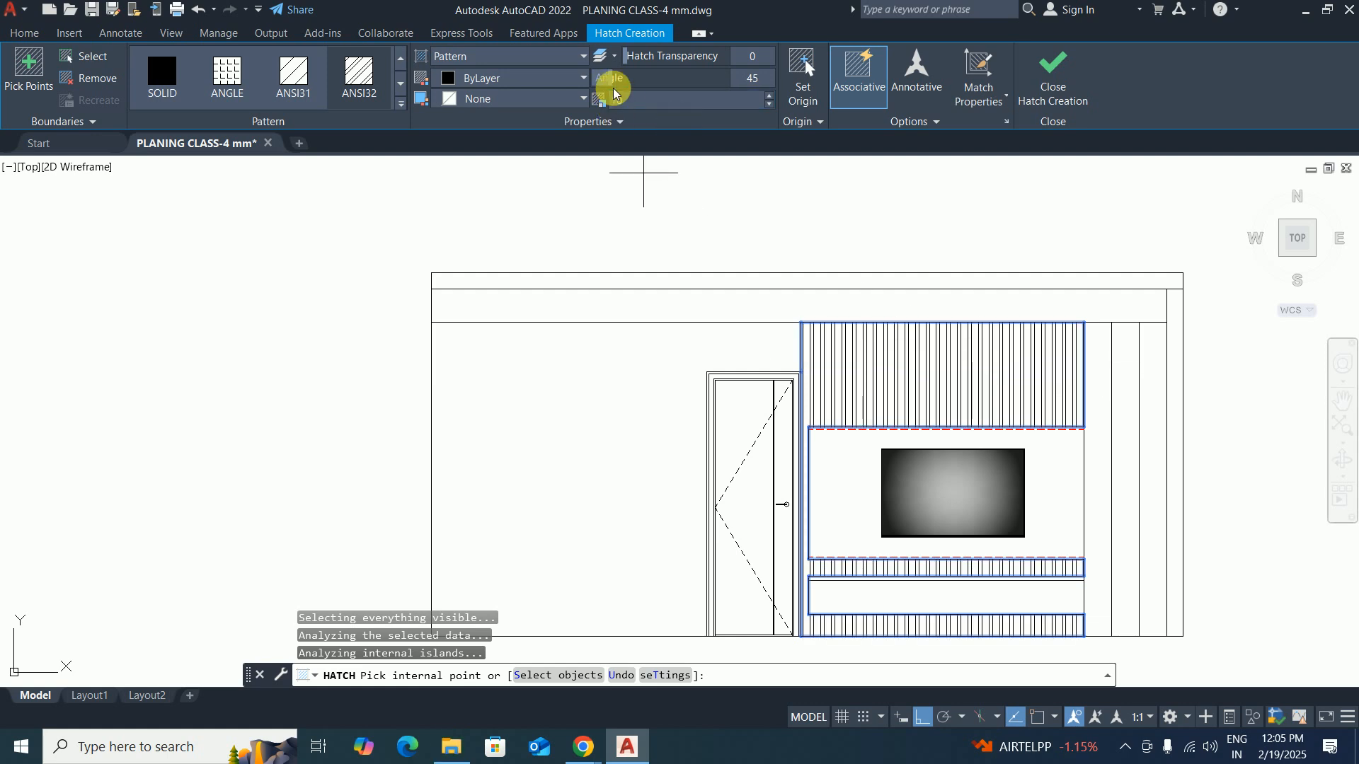
pyautogui.click(645, 107)
pyautogui.write('5')
pyautogui.press('Return')
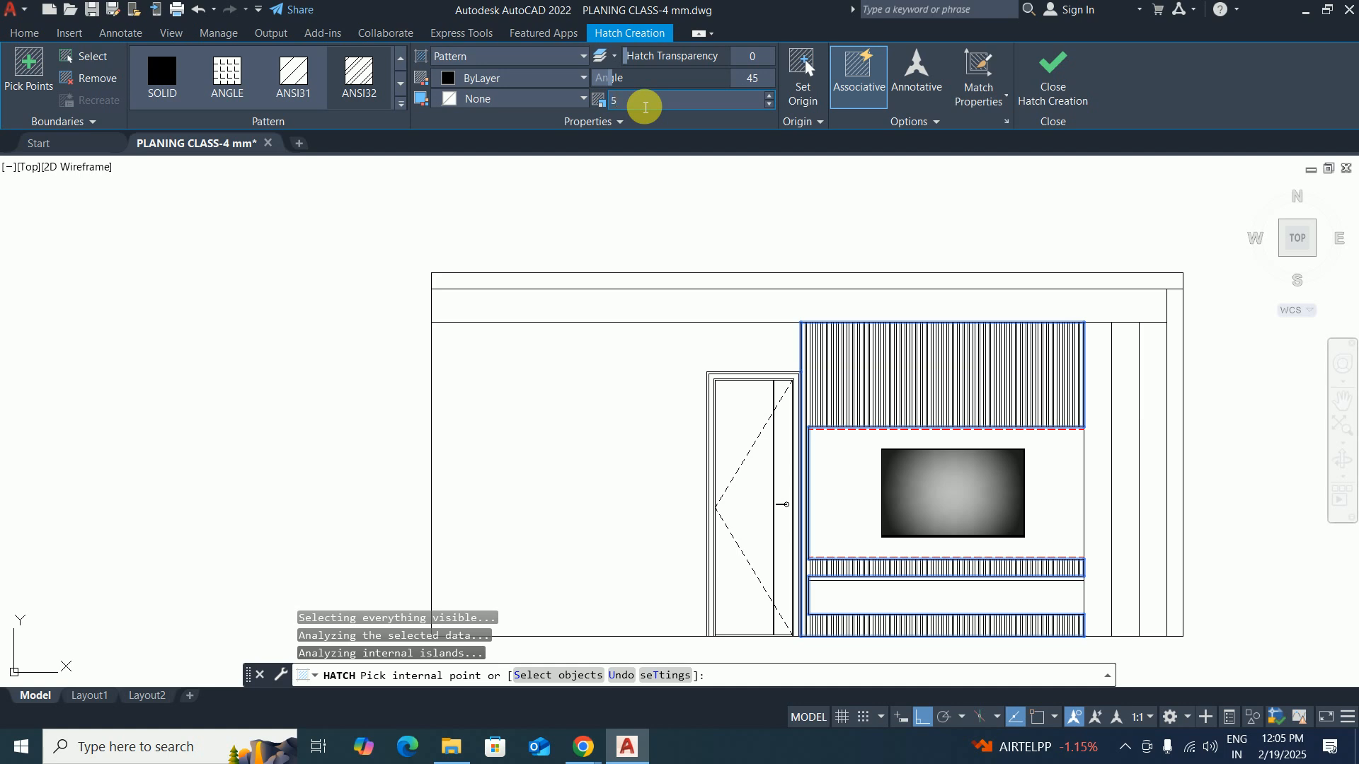
pyautogui.scroll(6, 1147, 337)
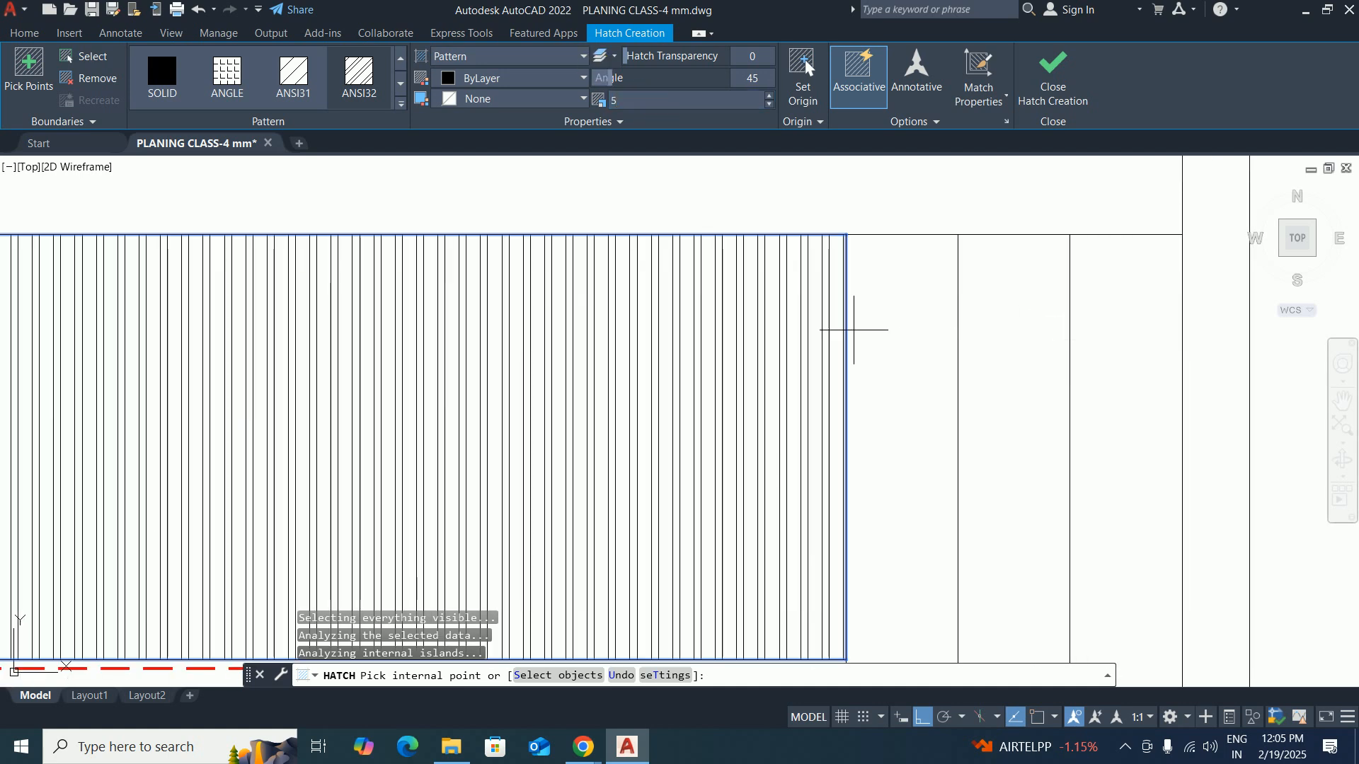
# Try index color 8 as the wall hatch background, settle on true color 181,181,181, and finish the hatch.
pyautogui.scroll(-3, 769, 307)
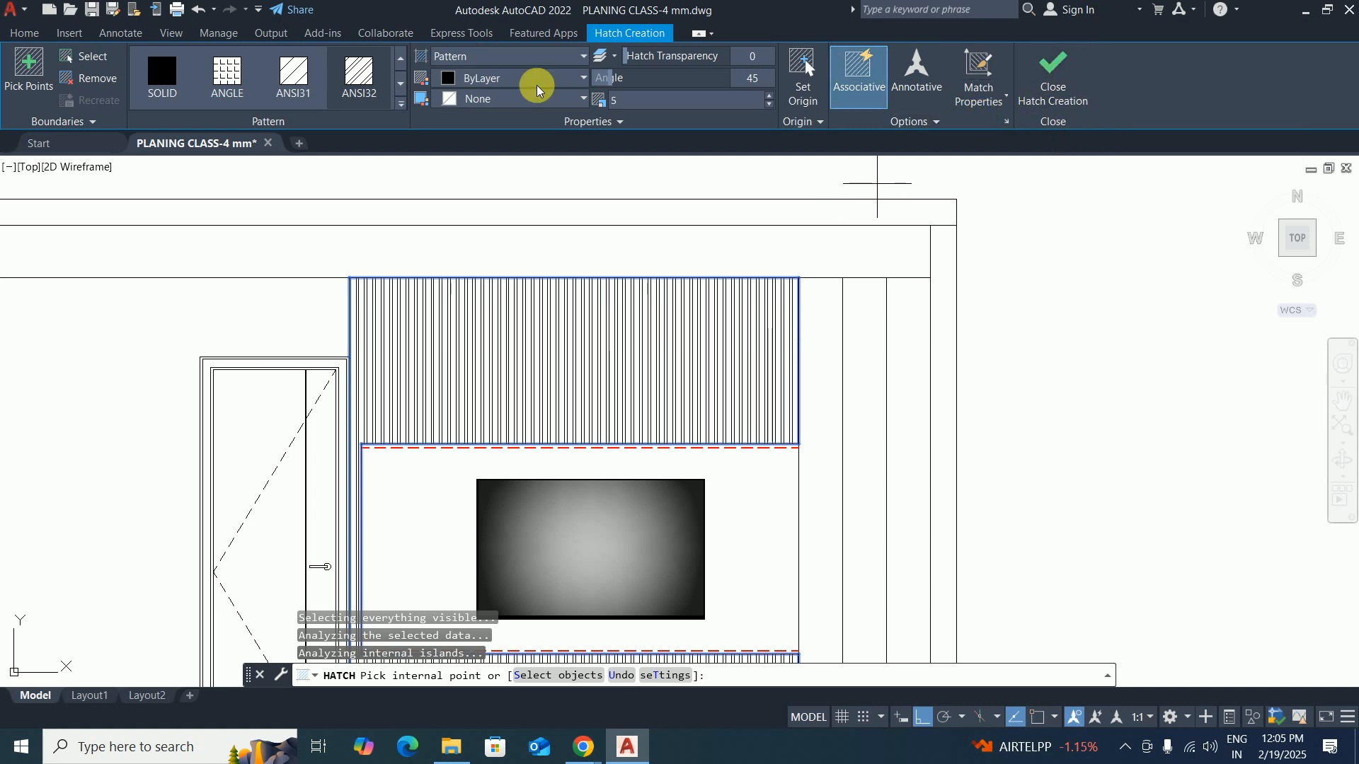
pyautogui.click(478, 99)
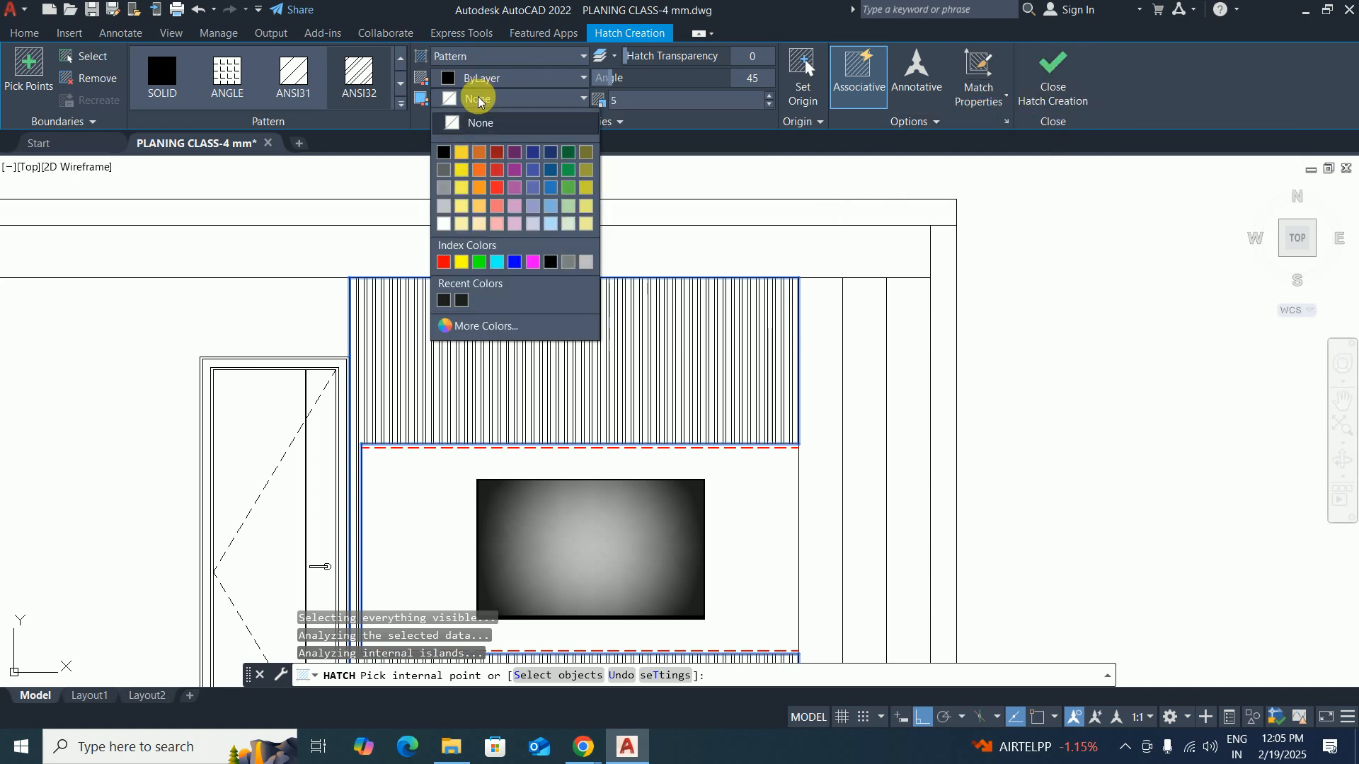
pyautogui.click(567, 263)
pyautogui.click(464, 99)
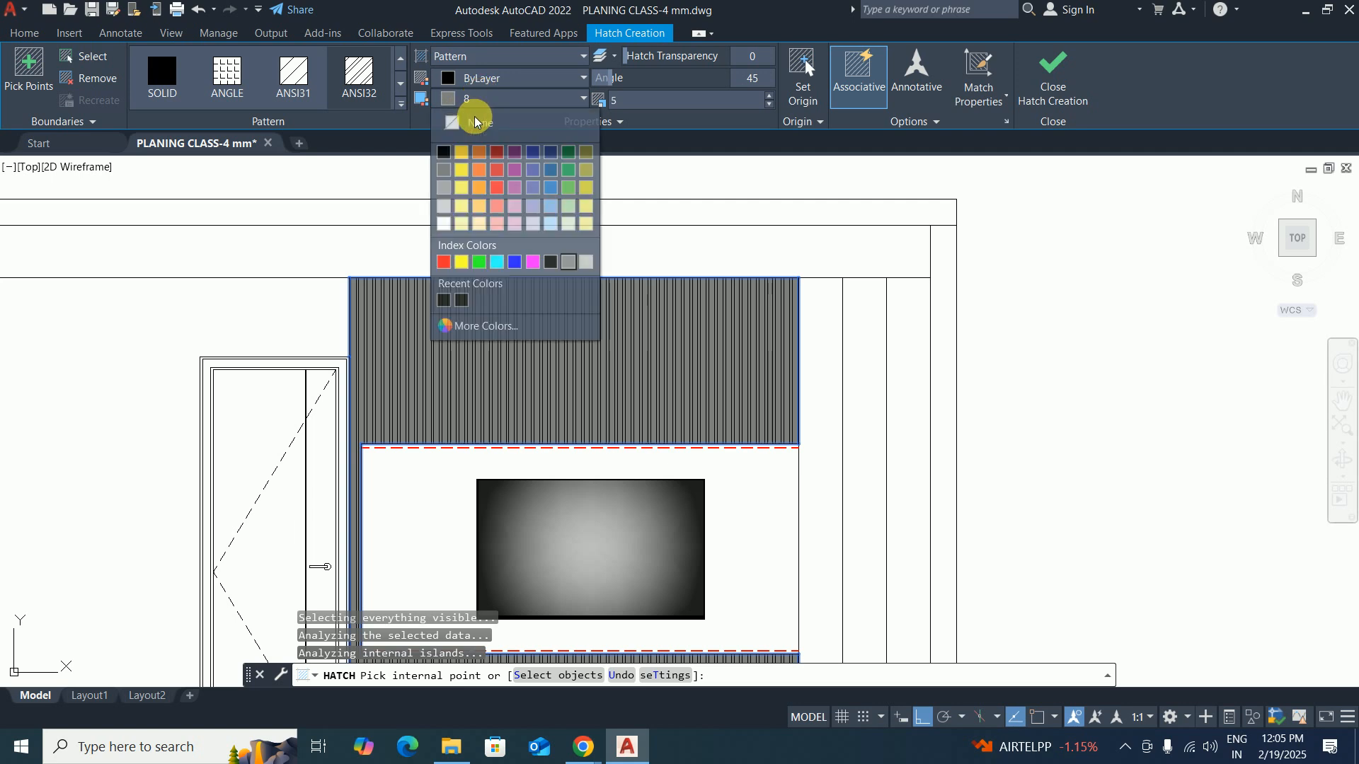
pyautogui.click(474, 326)
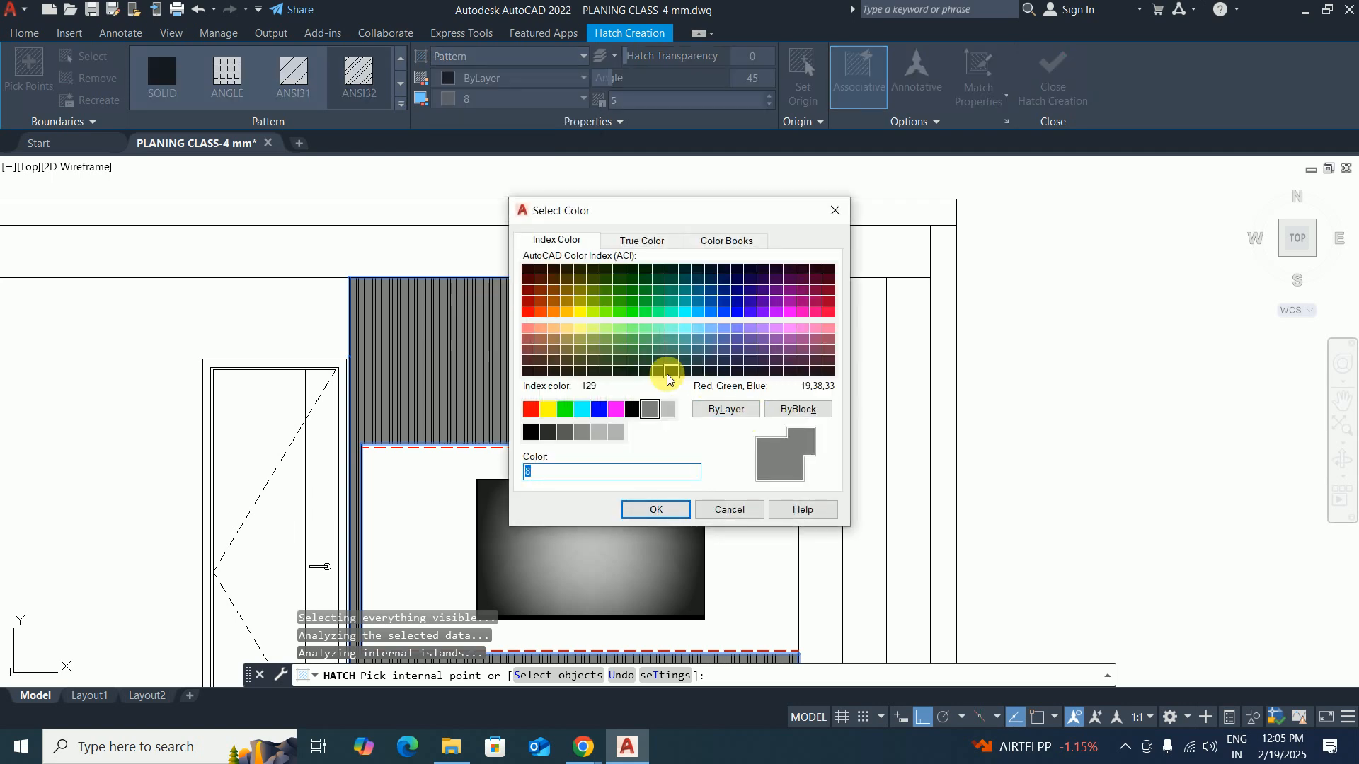
pyautogui.click(625, 244)
pyautogui.moveTo(723, 370); pyautogui.dragTo(723, 345)
pyautogui.click(655, 510)
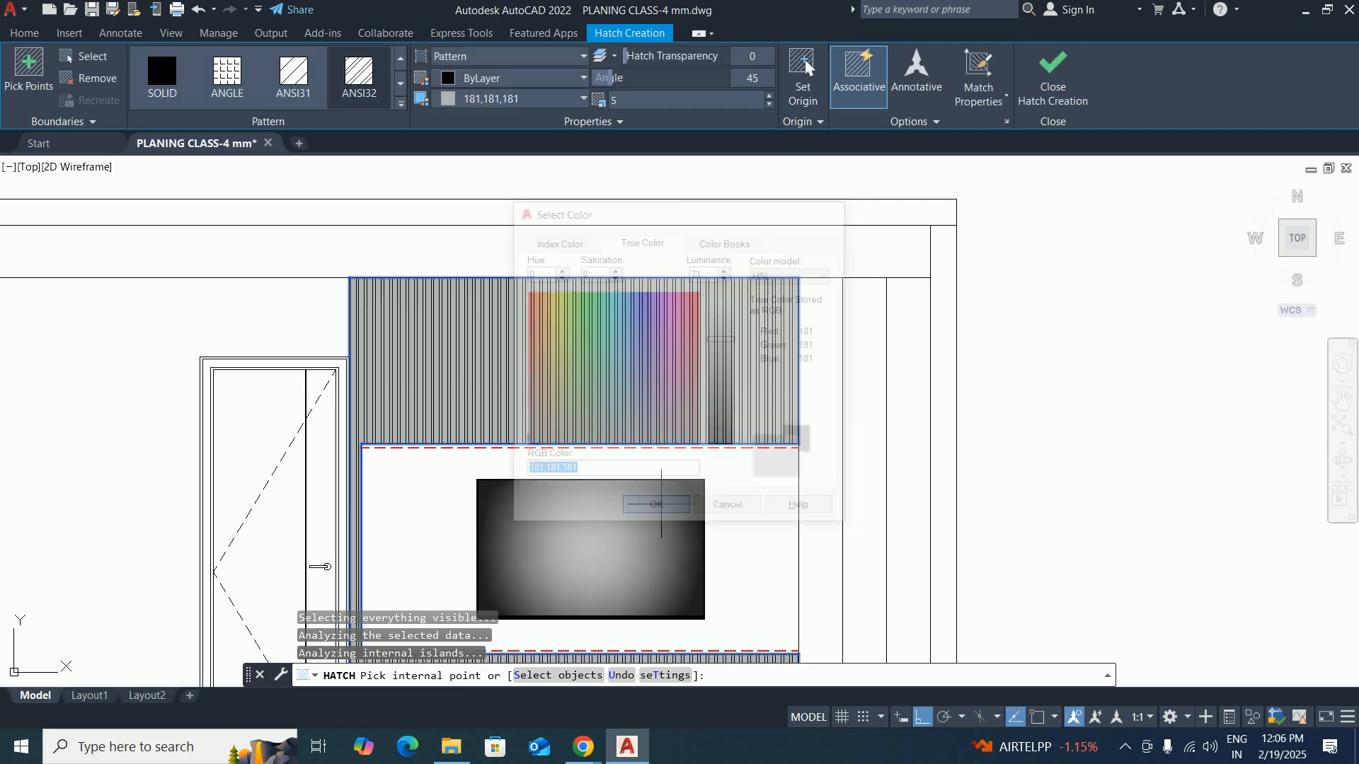
pyautogui.scroll(-4, 661, 397)
pyautogui.press('Escape')
pyautogui.press('Escape')
# Offset the horizontal line beneath the console's top edge upward by 5.
pyautogui.scroll(6, 662, 433)
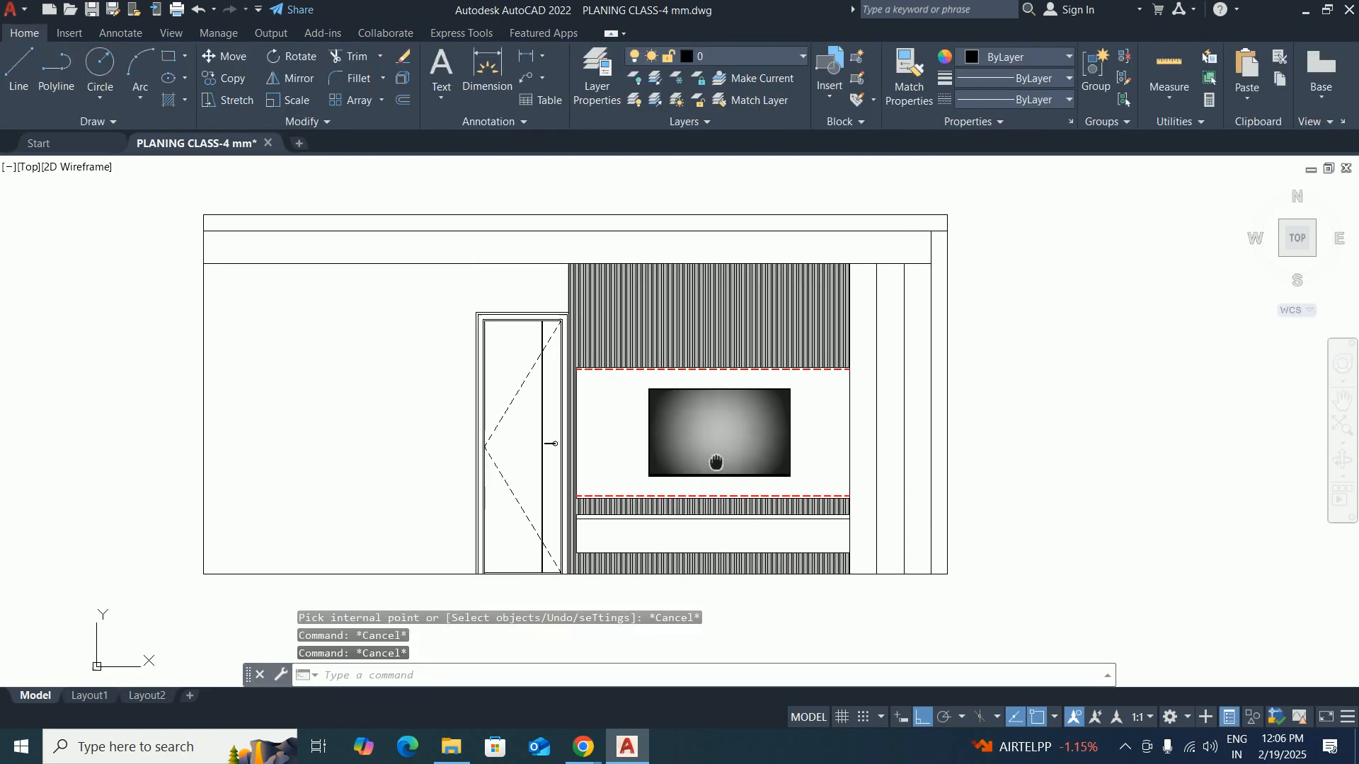
pyautogui.scroll(-3, 622, 465)
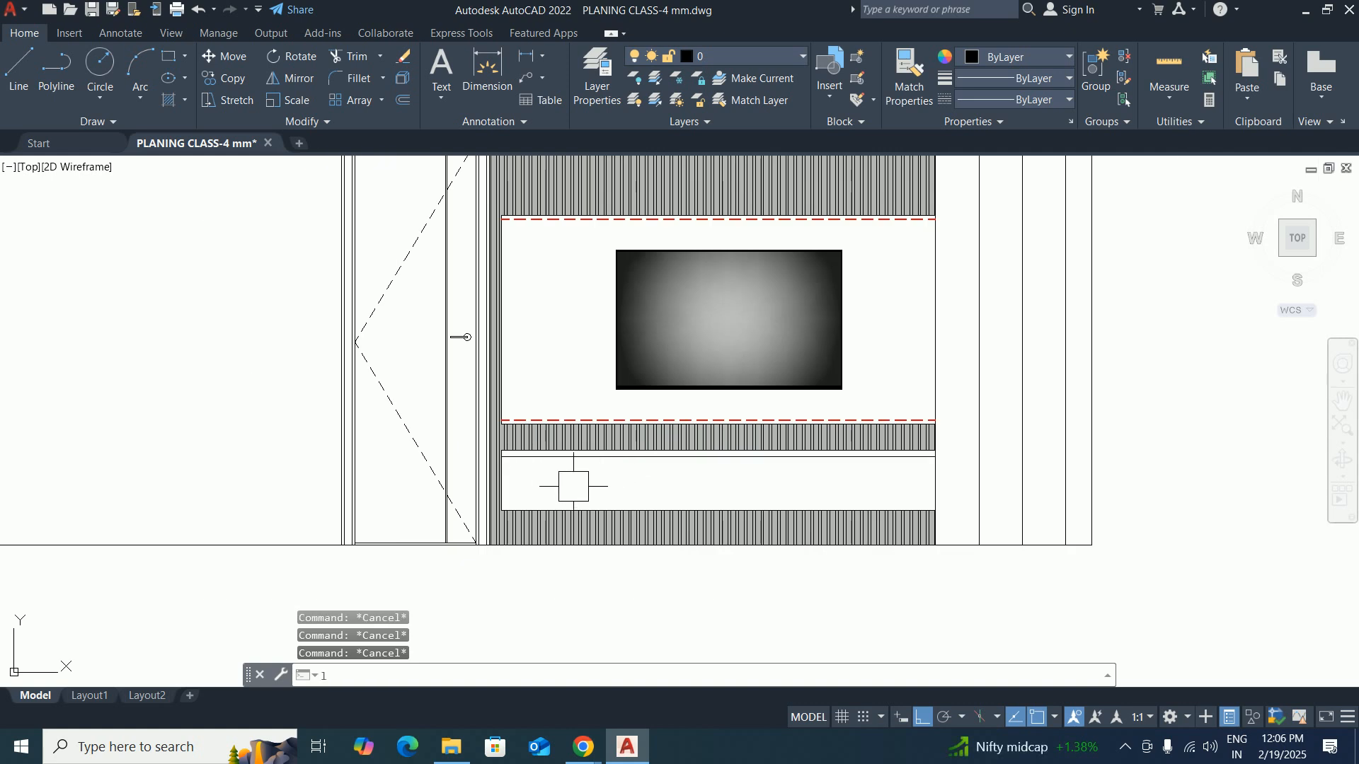
pyautogui.press('Escape')
pyautogui.scroll(4, 556, 473)
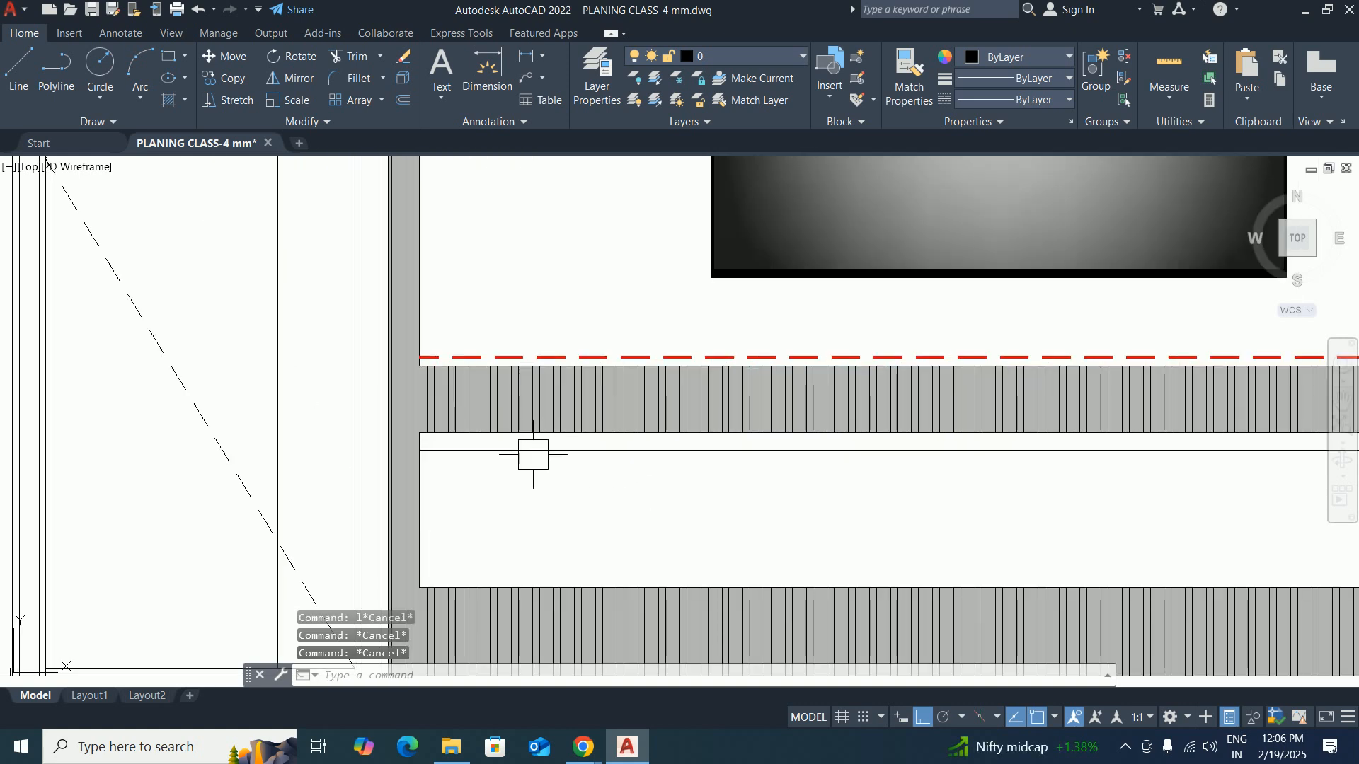
pyautogui.write('o')
pyautogui.press('Return')
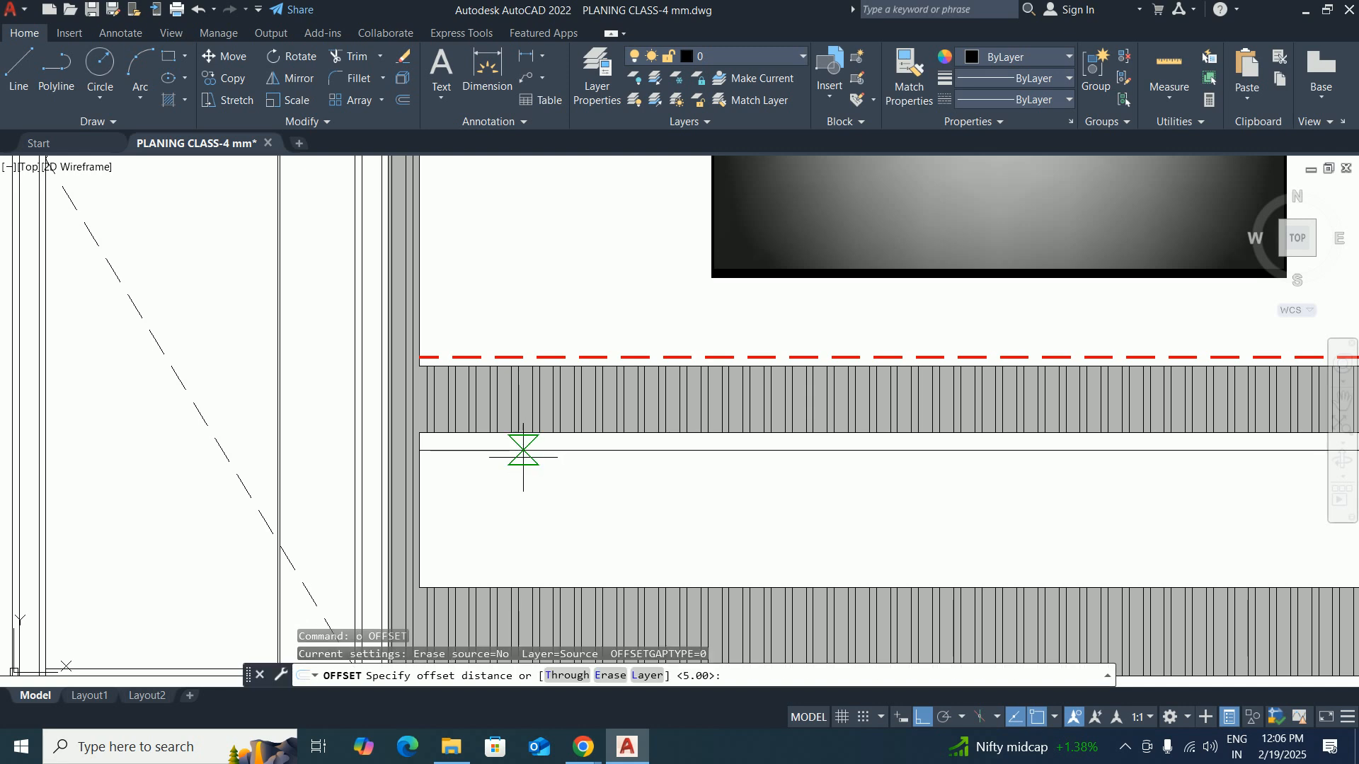
pyautogui.write('5')
pyautogui.press('Return')
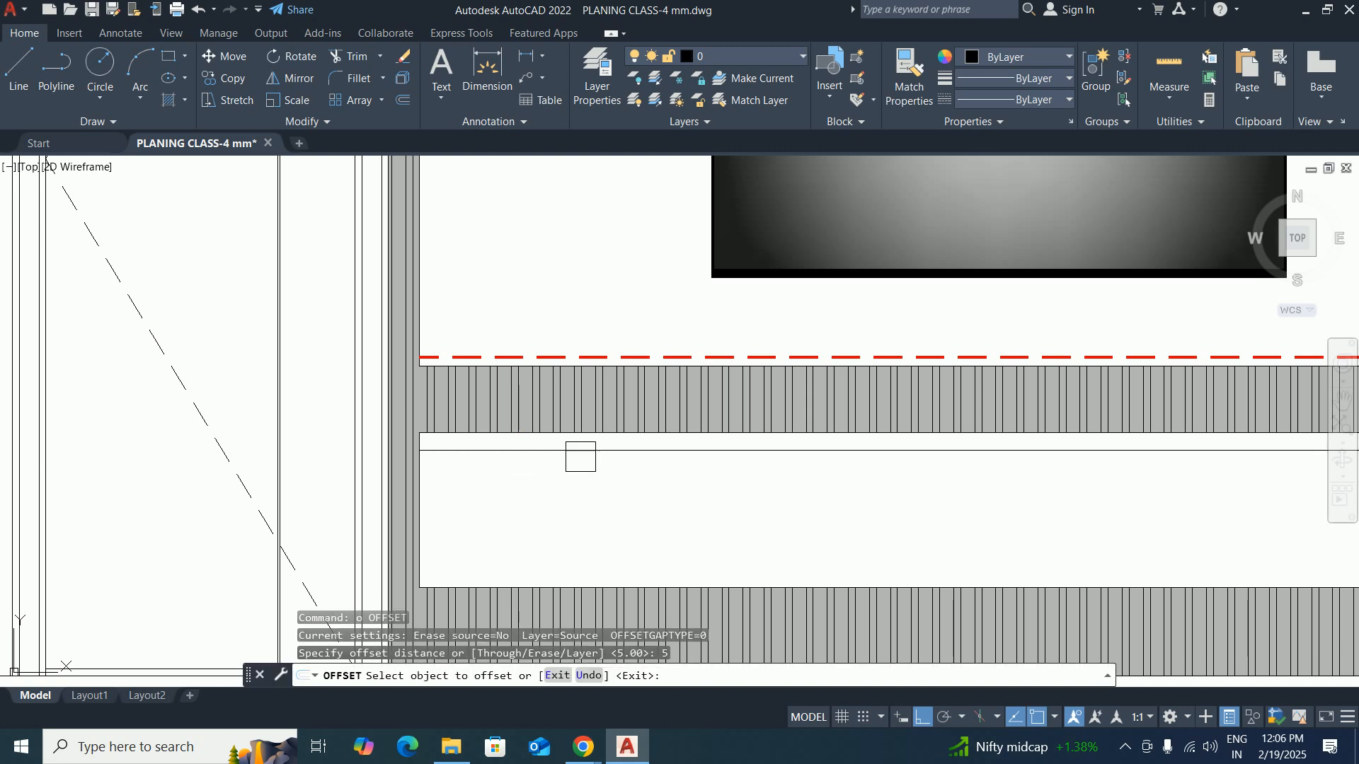
pyautogui.click(579, 451)
pyautogui.scroll(4, 571, 455)
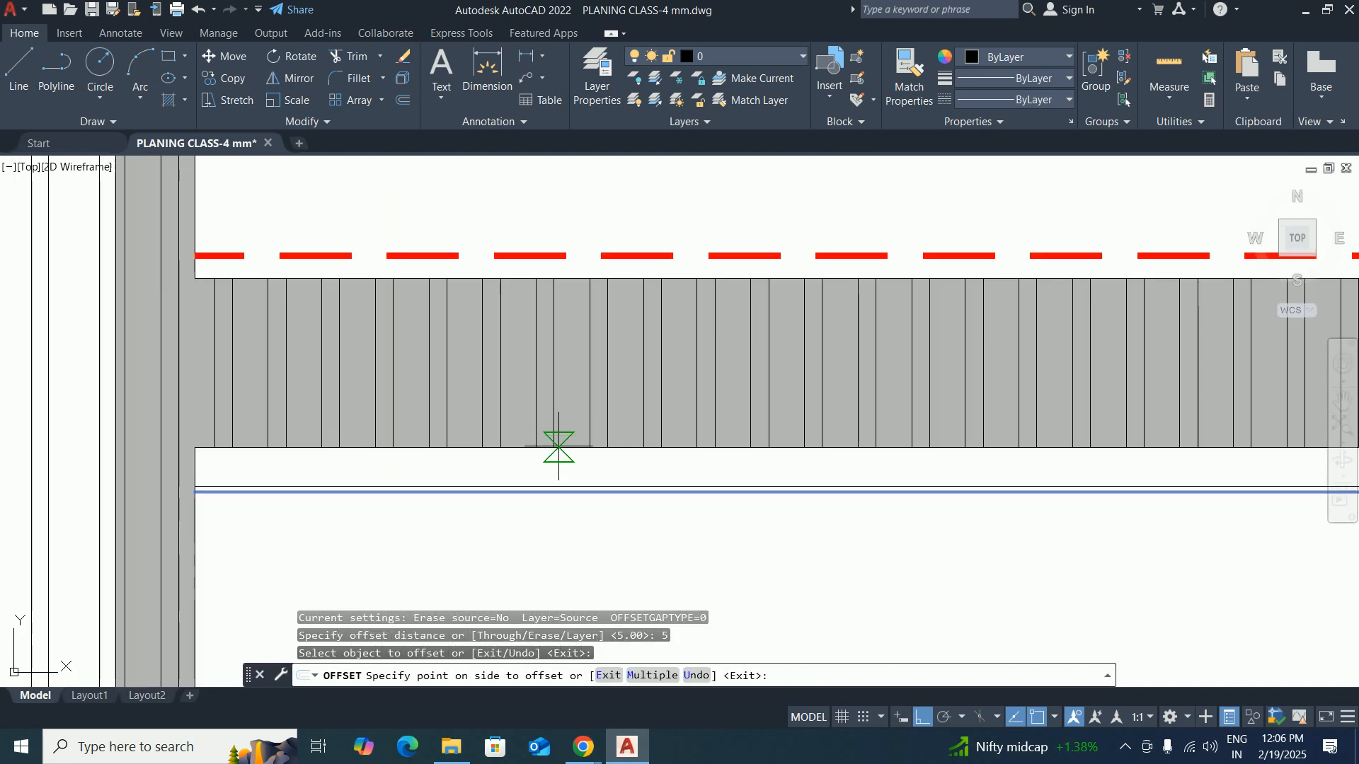
pyautogui.scroll(4, 559, 446)
pyautogui.click(562, 389)
pyautogui.press('Escape')
pyautogui.press('Escape')
pyautogui.press('Escape')
# Draw a horizontal line across the full width of the console, starting from the midpoint of its left edge.
pyautogui.scroll(-5, 576, 467)
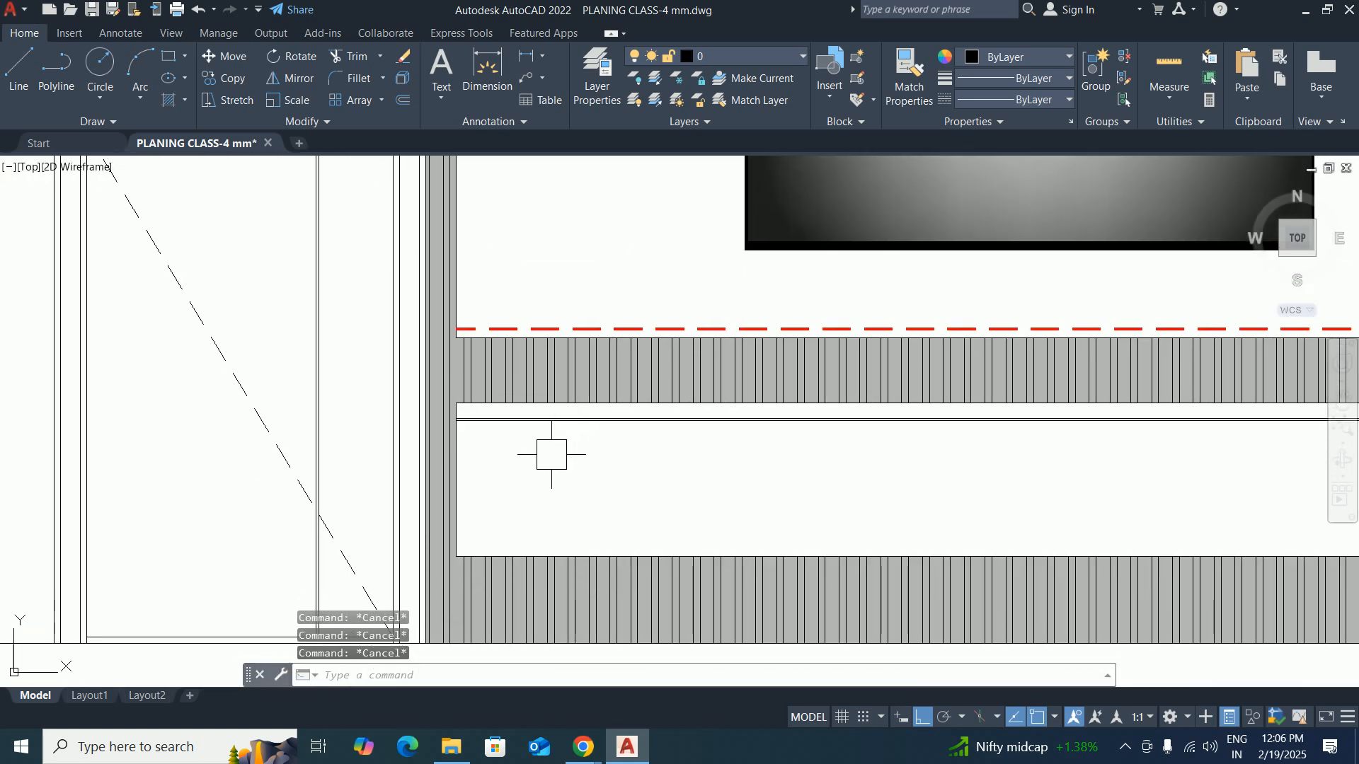
pyautogui.write('l')
pyautogui.press('Return')
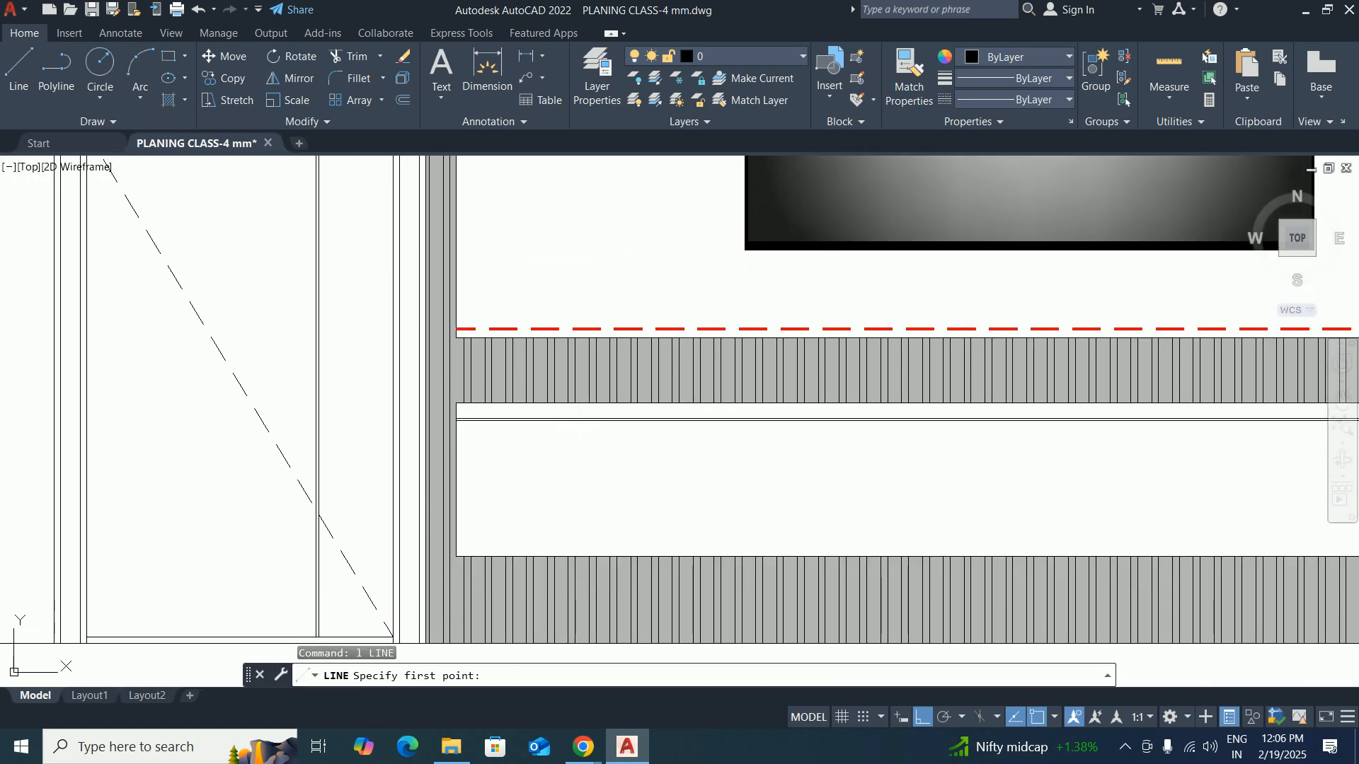
pyautogui.click(455, 480)
pyautogui.scroll(-3, 750, 488)
pyautogui.moveTo(749, 485); pyautogui.dragTo(485, 474, button='middle')
pyautogui.click(952, 466)
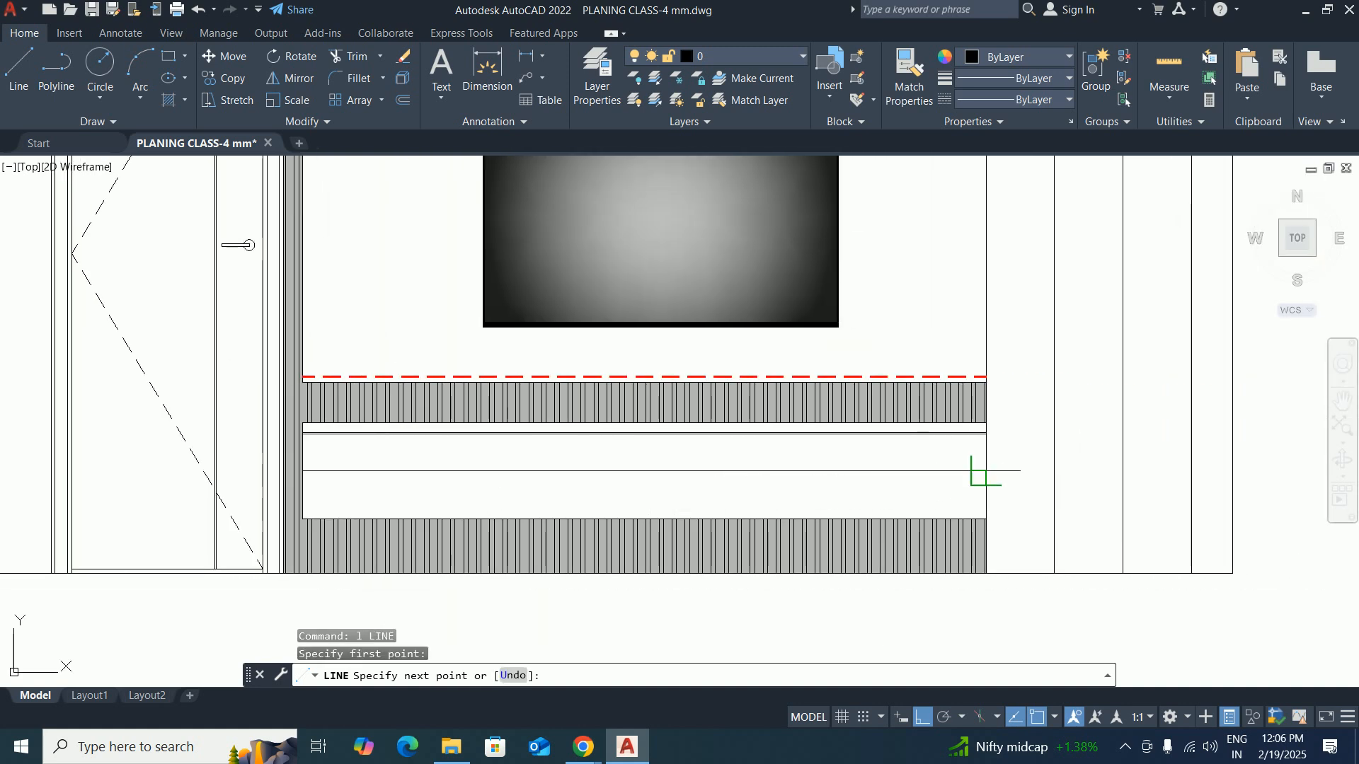
pyautogui.press('Escape')
pyautogui.press('Escape')
# Divide the console's horizontal middle line into 4 equal segments.
pyautogui.moveTo(392, 479); pyautogui.dragTo(503, 500, button='middle')
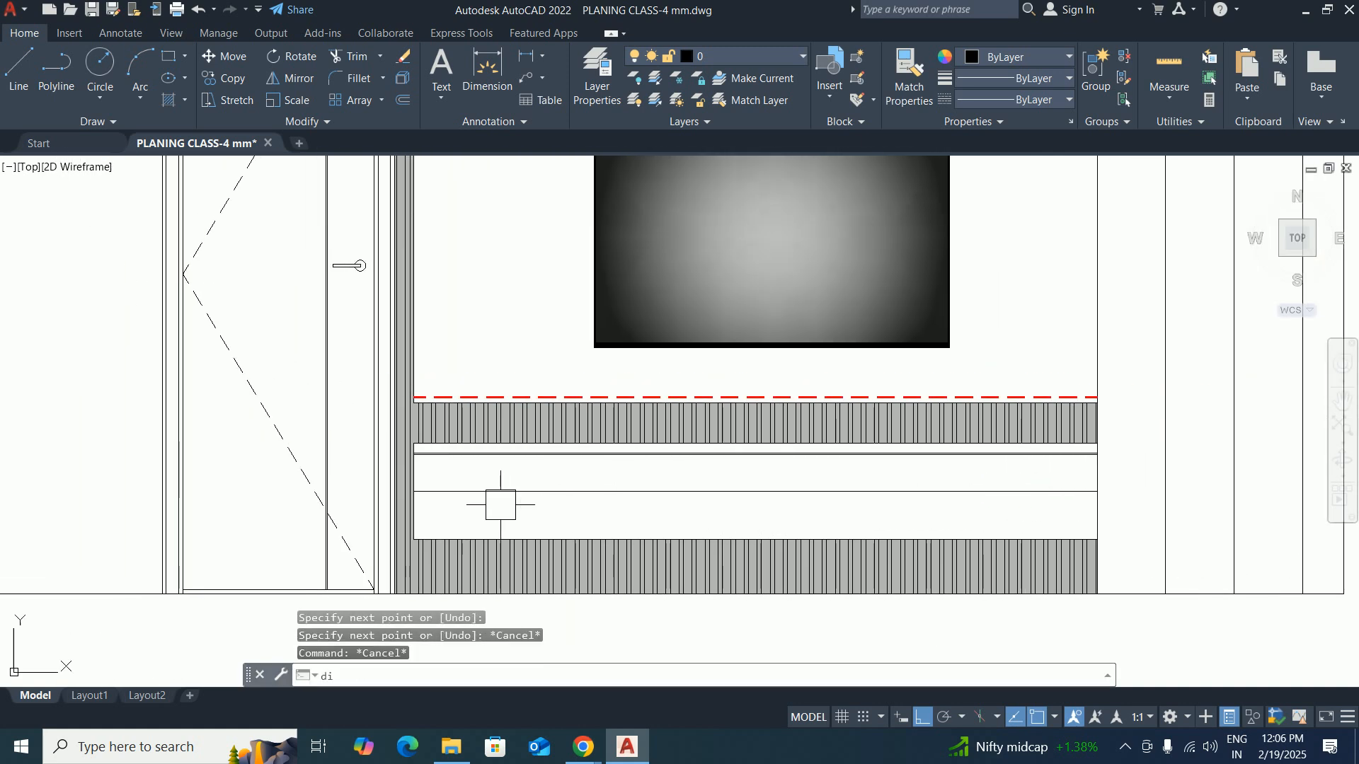
pyautogui.write('div')
pyautogui.press('Return')
pyautogui.scroll(2, 428, 517)
pyautogui.click(445, 477)
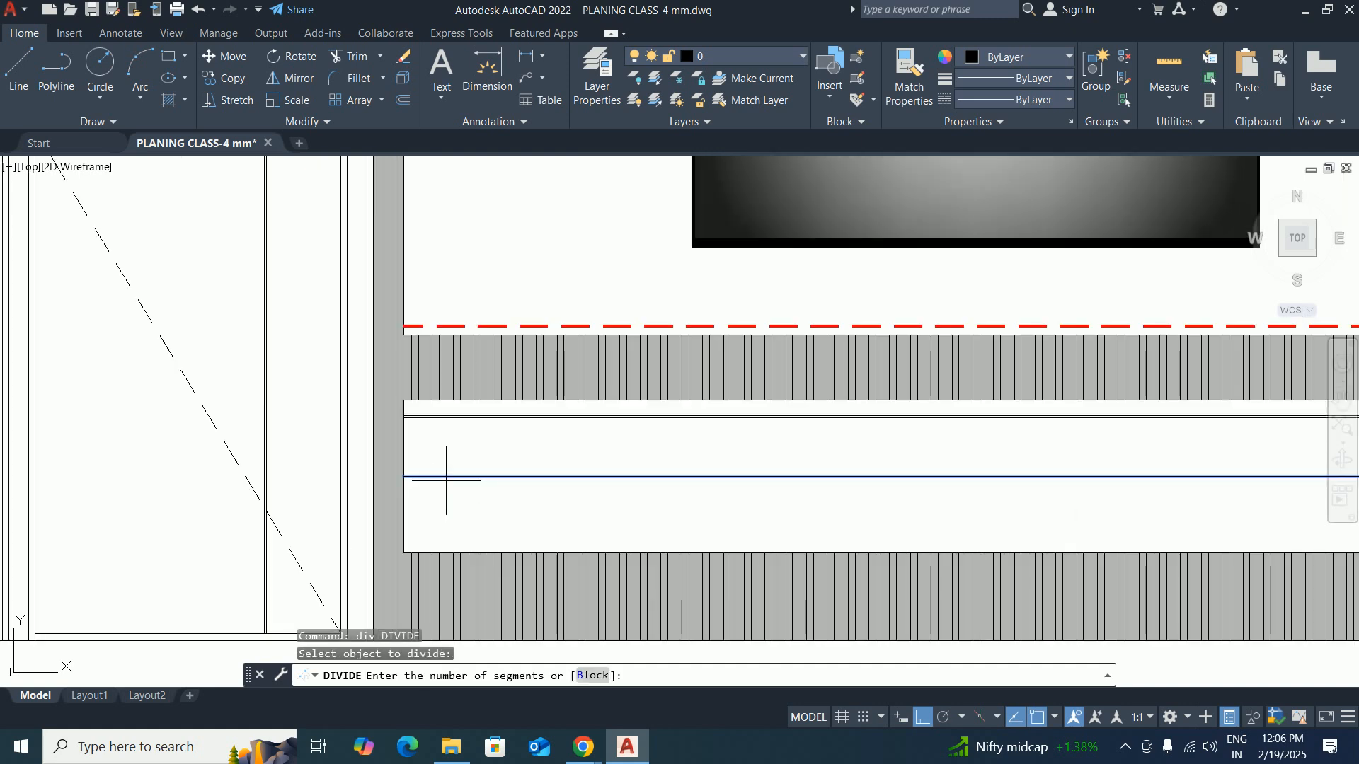
pyautogui.write('4')
pyautogui.press('Return')
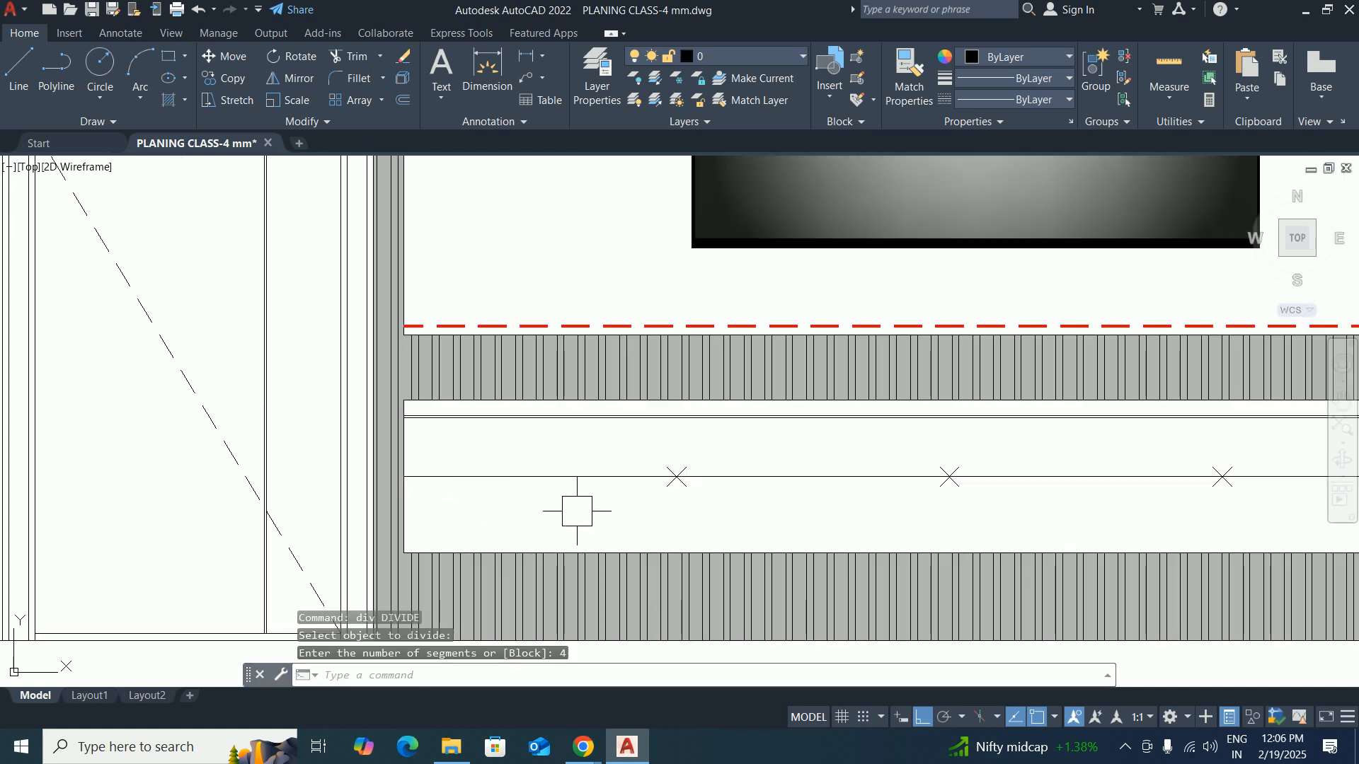
pyautogui.scroll(-4, 576, 509)
pyautogui.scroll(2, 580, 492)
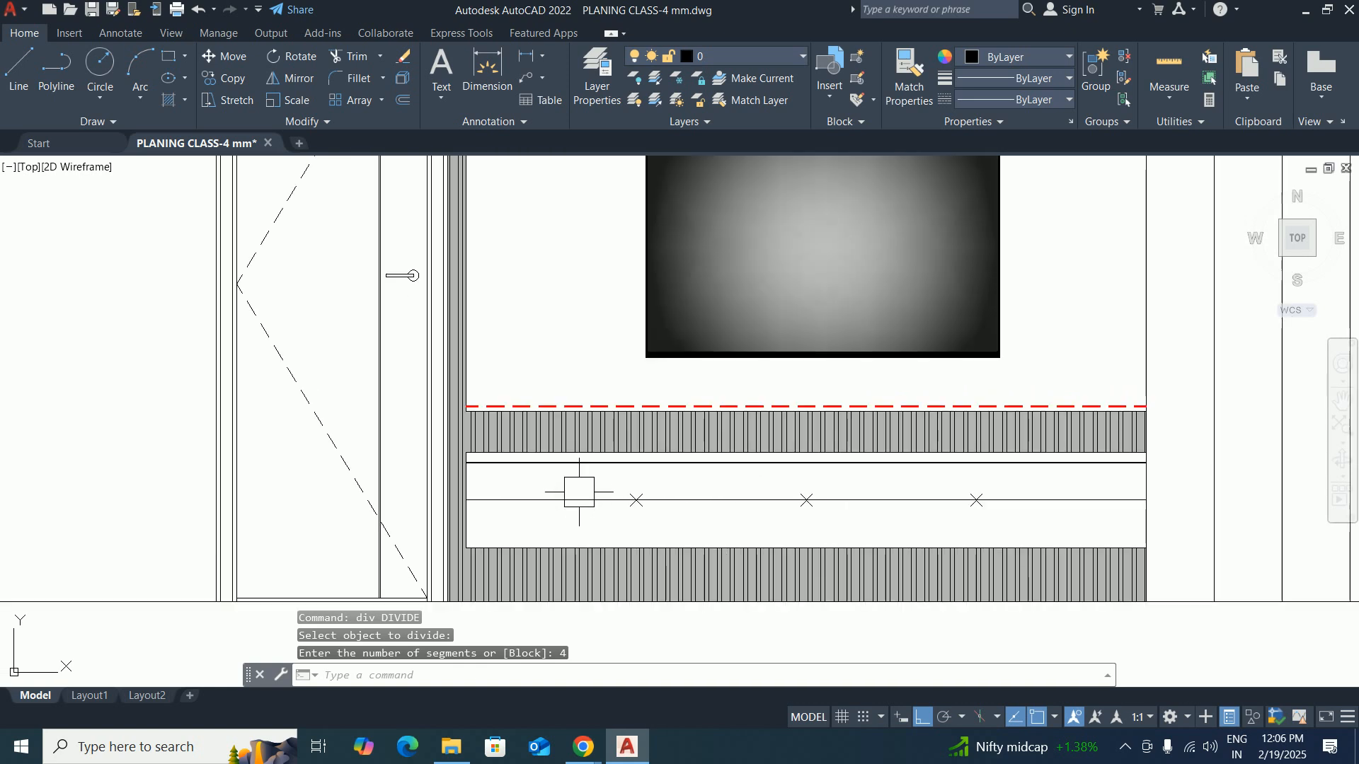
pyautogui.press('Escape')
pyautogui.press('Escape')
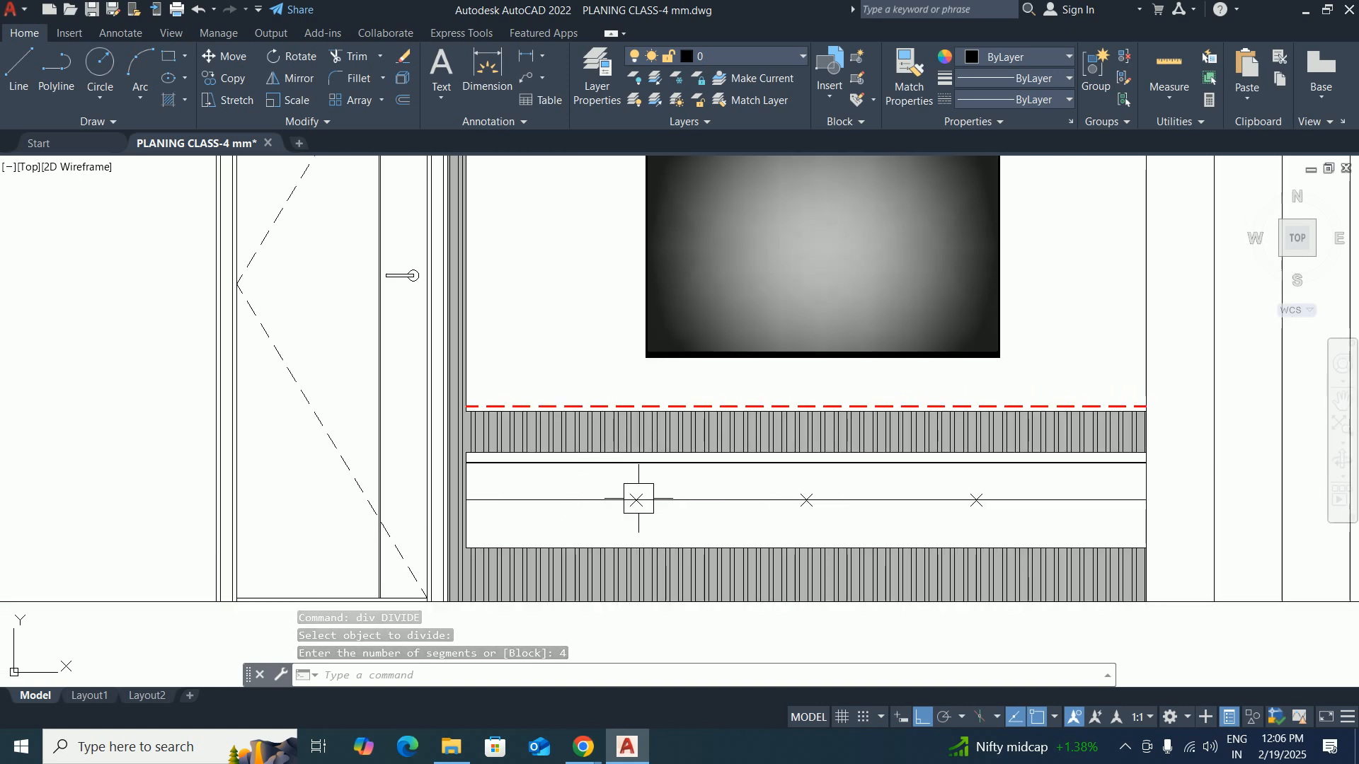
# Check the distance from the console's left edge to the first division point with a temporary linear dimension.
pyautogui.write('dli')
pyautogui.press('Return')
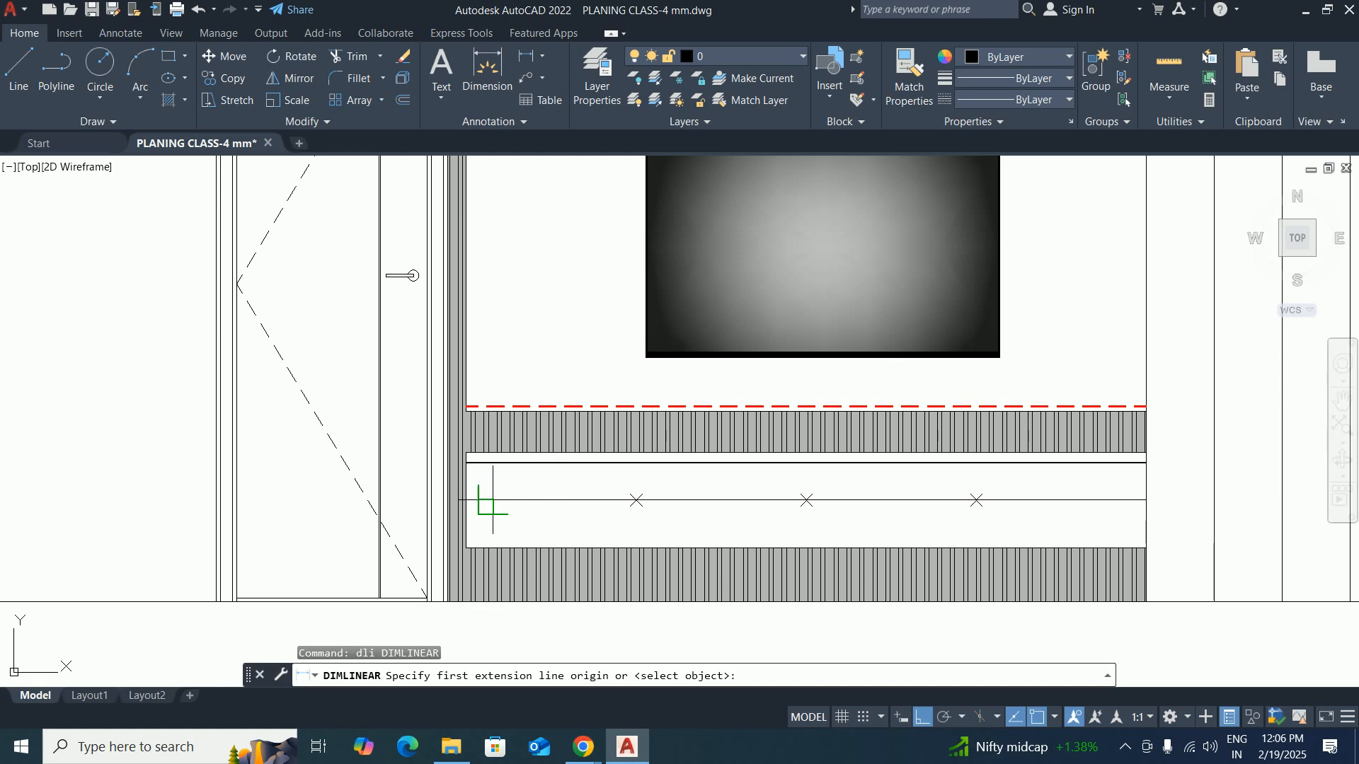
pyautogui.click(432, 503)
pyautogui.scroll(4, 478, 504)
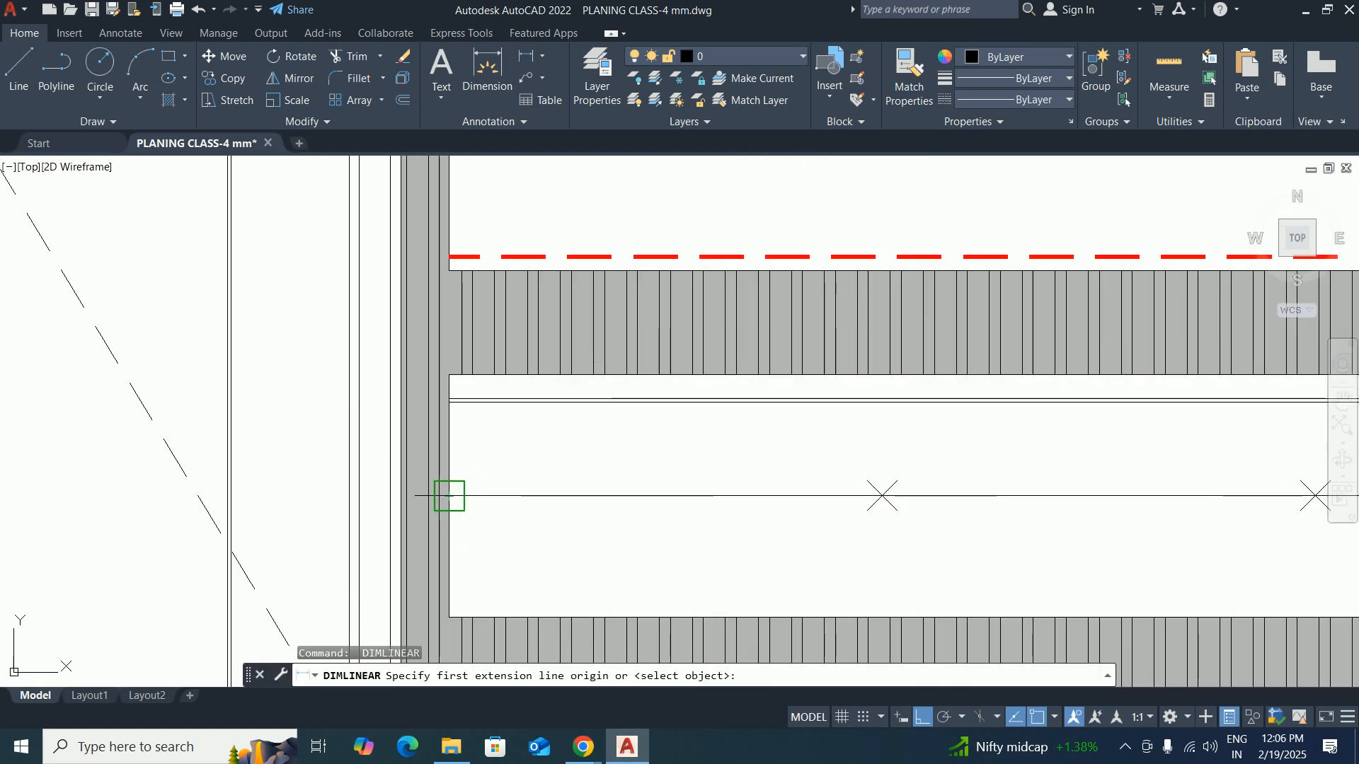
pyautogui.click(882, 496)
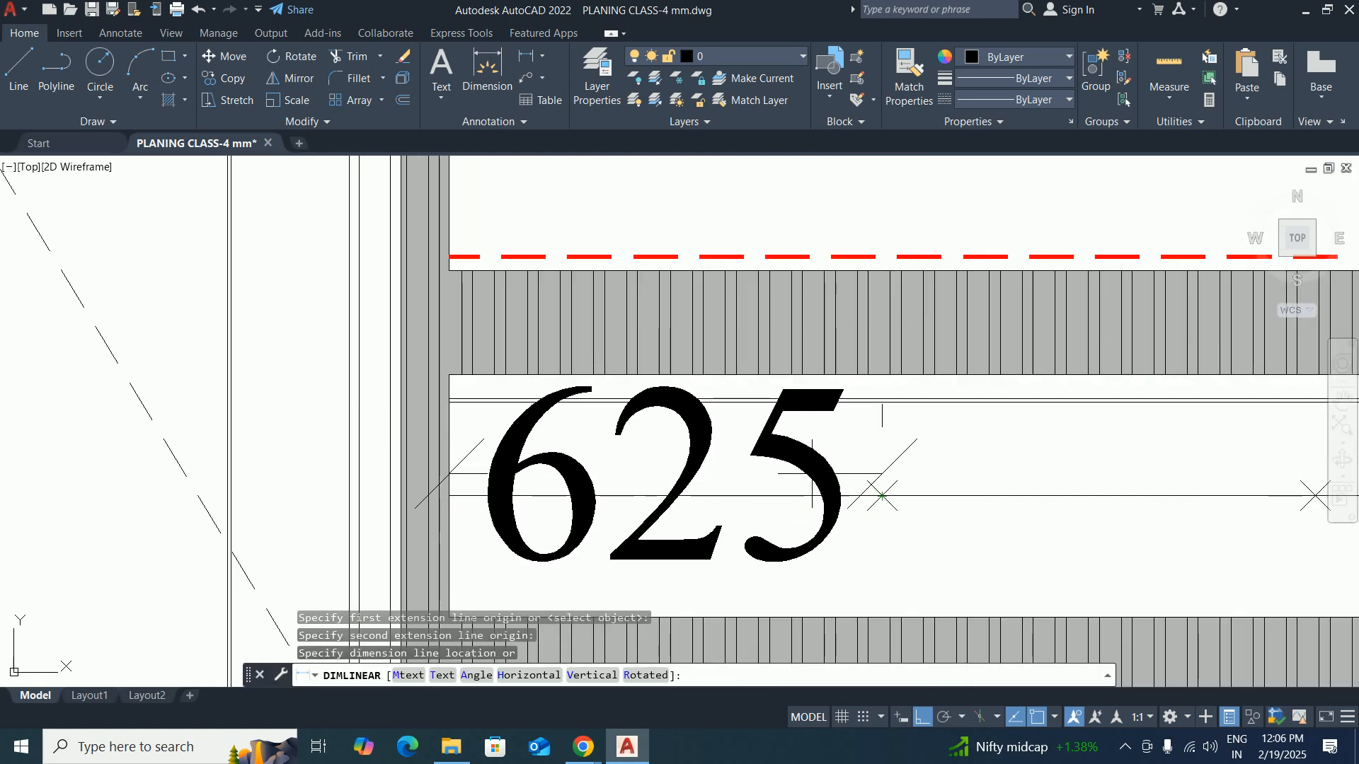
pyautogui.scroll(-4, 794, 470)
pyautogui.press('Escape')
pyautogui.press('Escape')
pyautogui.press('Escape')
# Draw a vertical line from the first division point up to the lower of the console's two closely spaced horizontal lines.
pyautogui.write('l')
pyautogui.press('Return')
pyautogui.scroll(4, 827, 473)
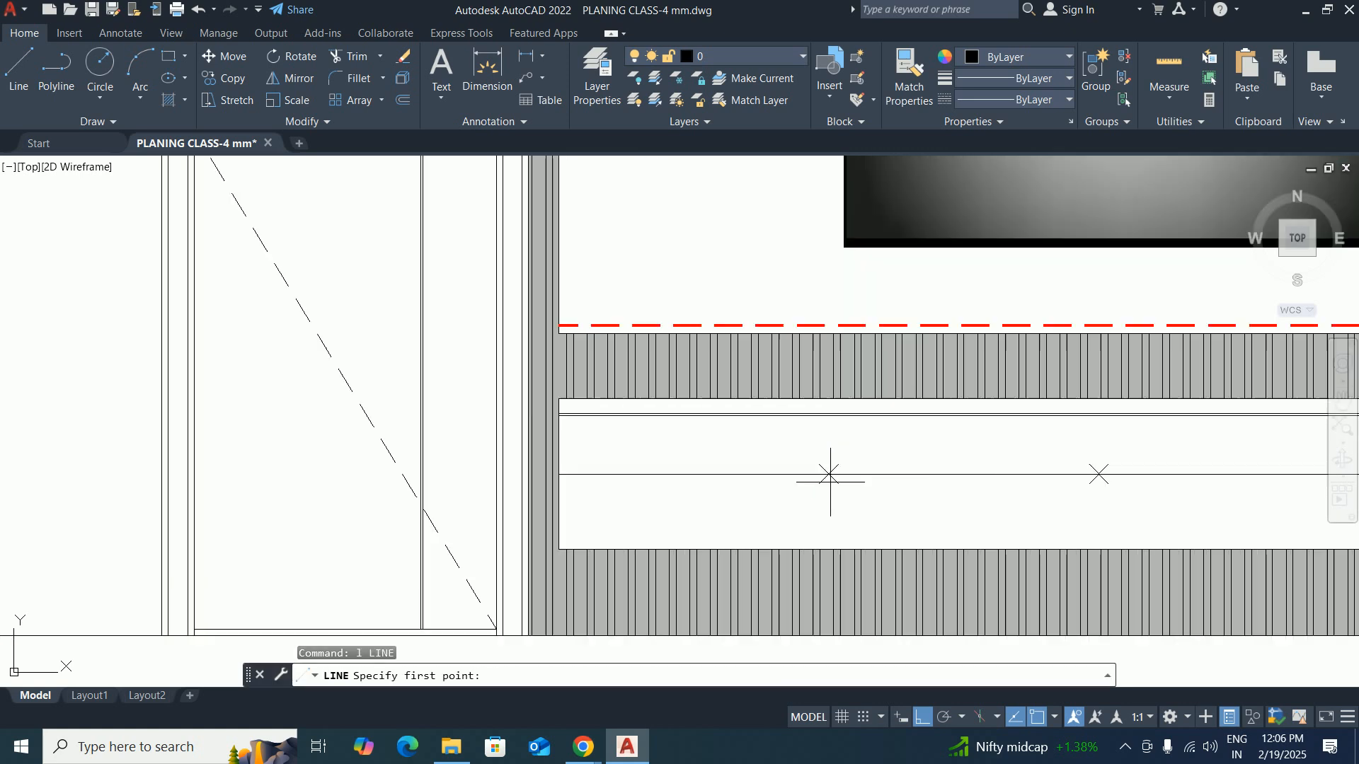
pyautogui.click(825, 471)
pyautogui.click(825, 396)
pyautogui.press('Return')
pyautogui.press('Escape')
pyautogui.press('Escape')
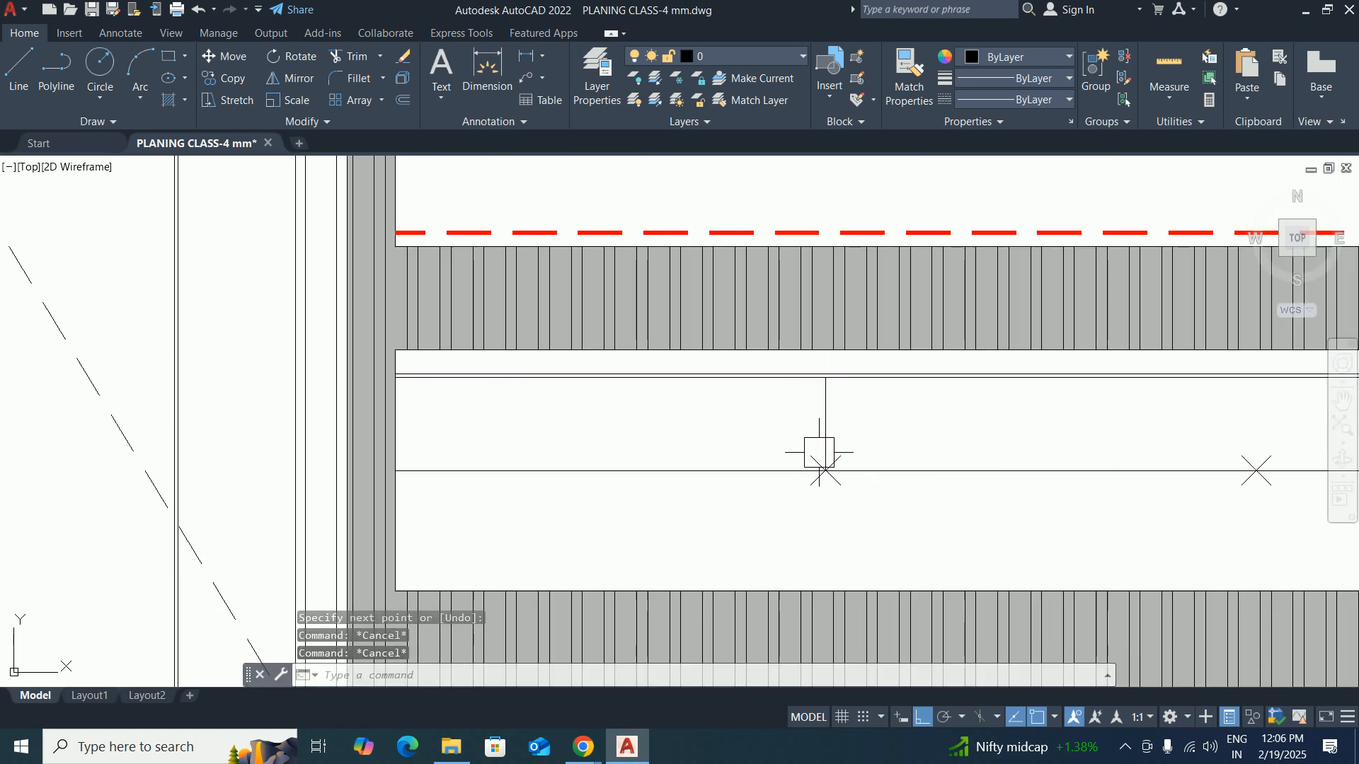
# Extend the vertical line at the first division point down to the console's bottom edge.
pyautogui.write('ex')
pyautogui.press('Return')
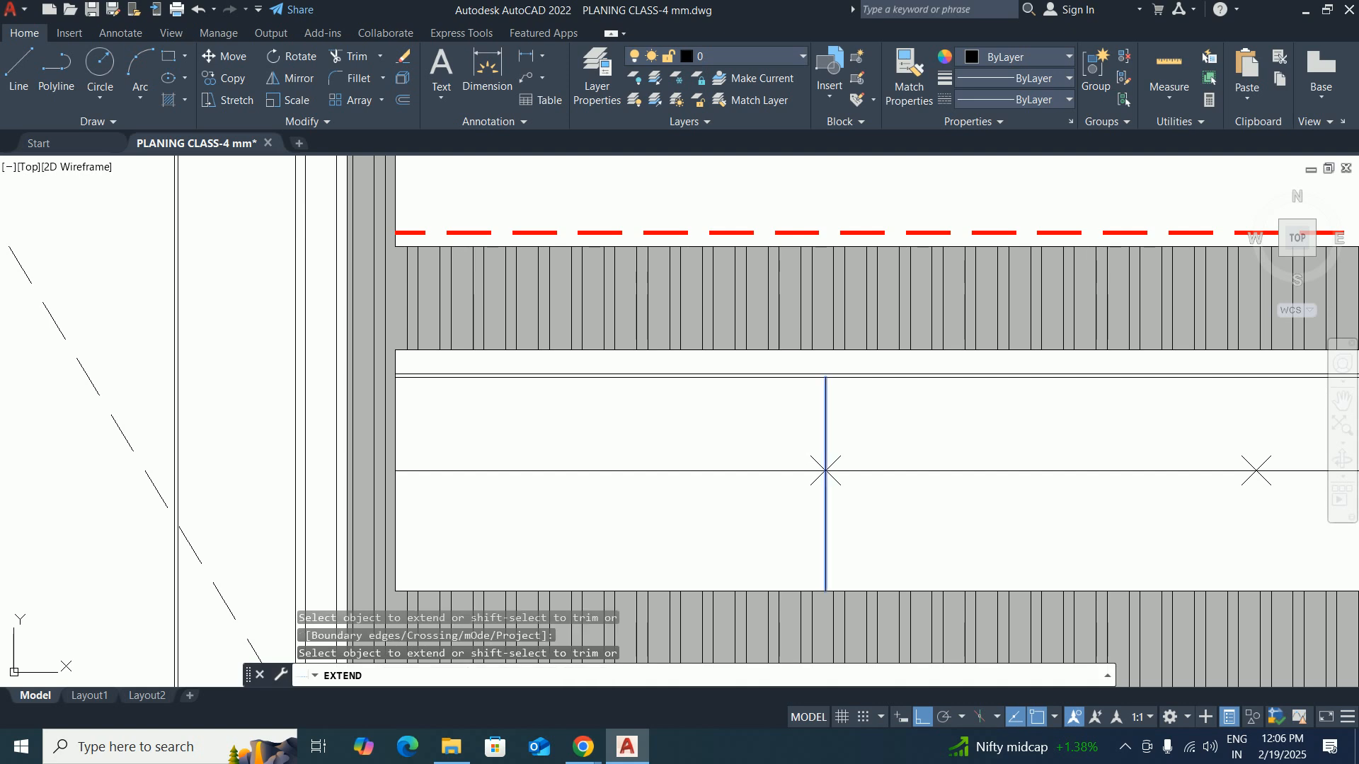
pyautogui.click(826, 445)
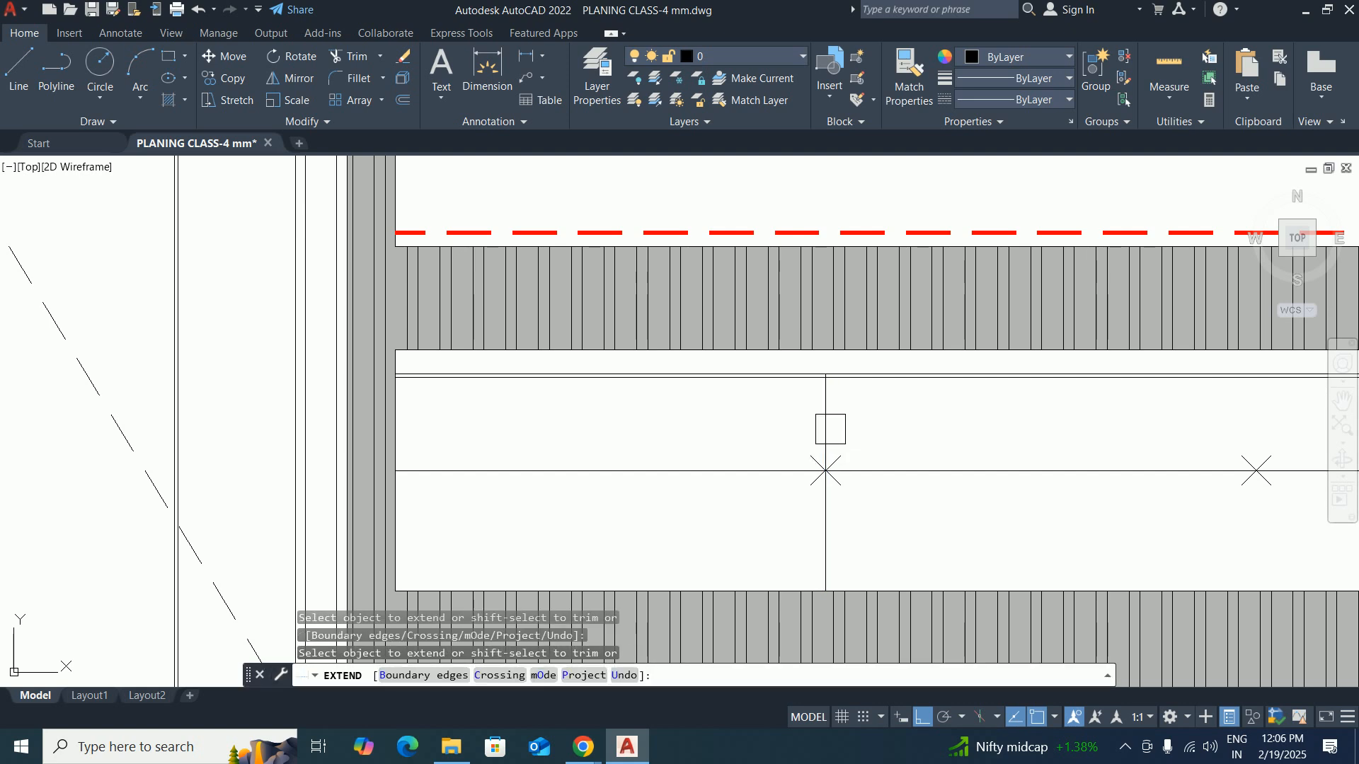
pyautogui.scroll(4, 827, 443)
pyautogui.press('Escape')
pyautogui.click(853, 480)
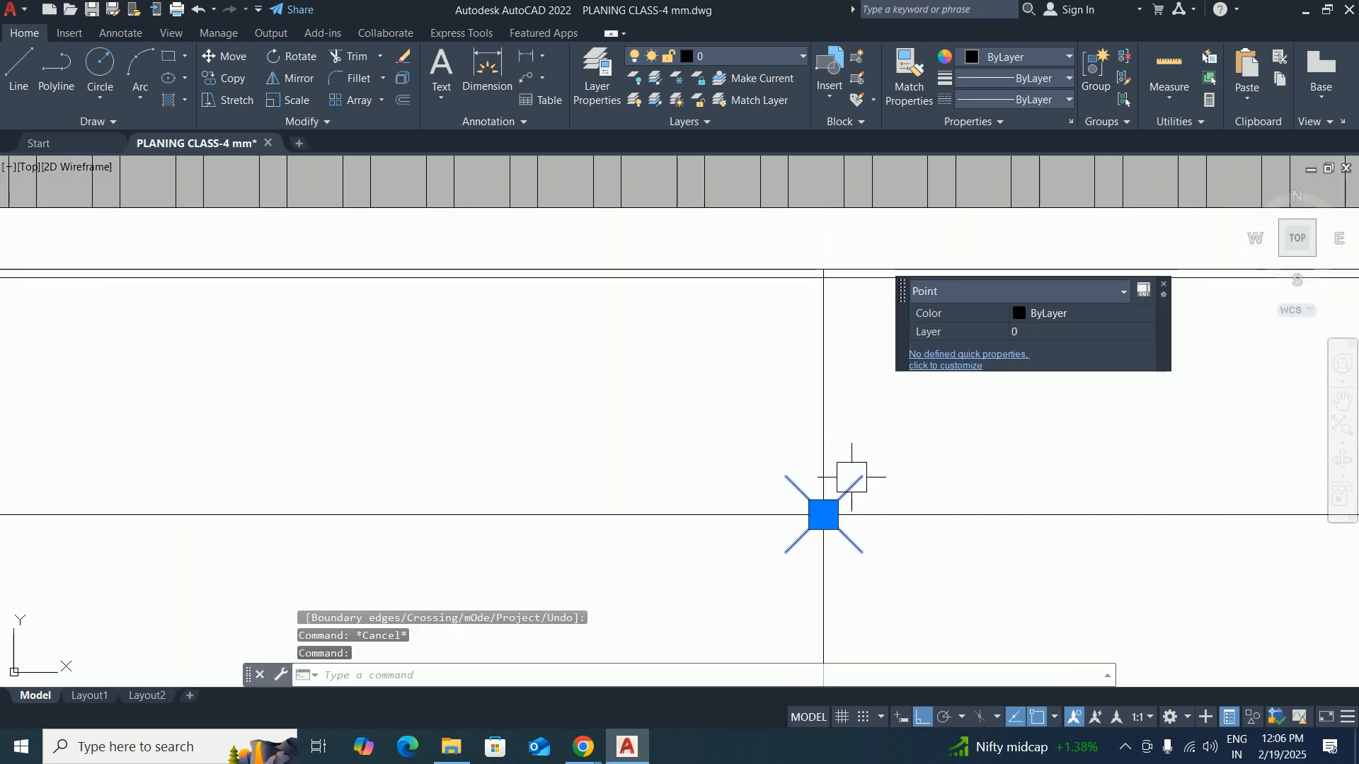
pyautogui.press('Escape')
# Trim the piece of the vertical line that lies between the two closely spaced horizontal lines.
pyautogui.write('tr')
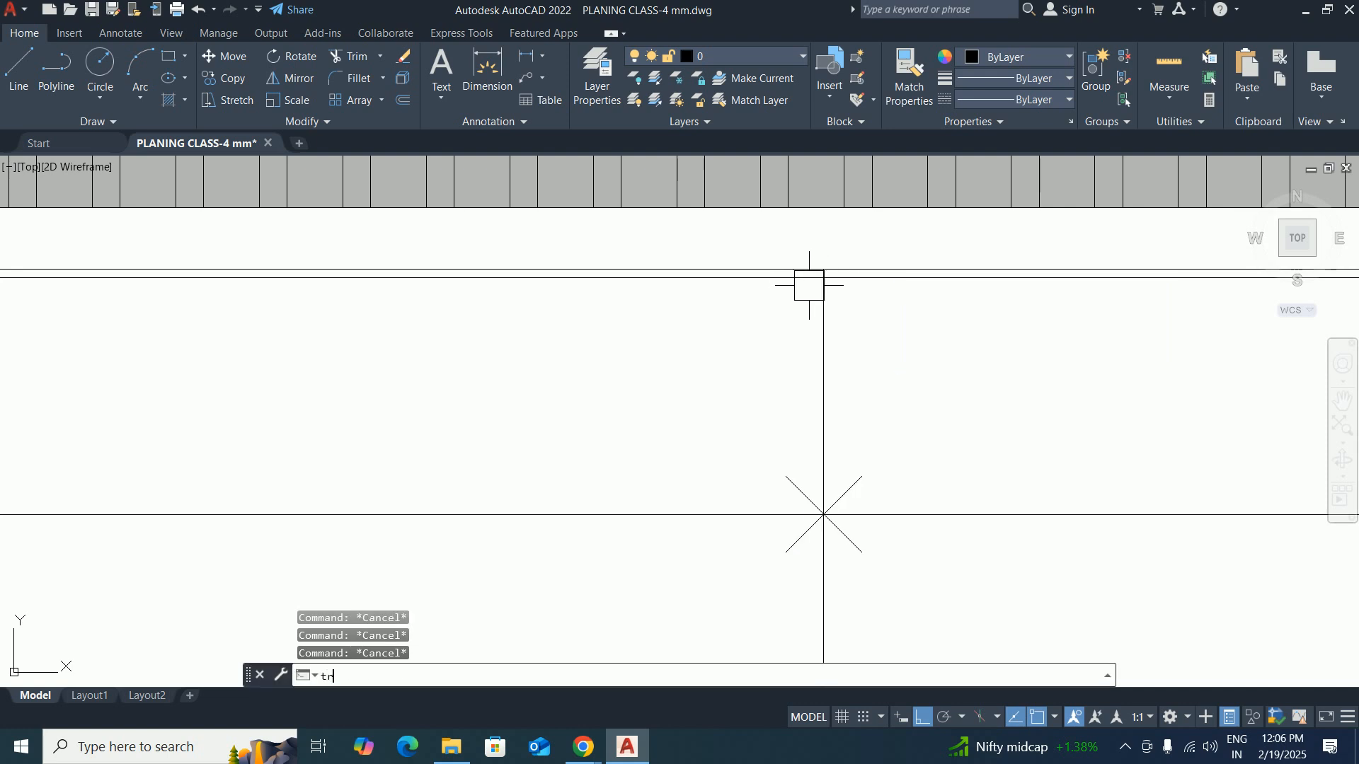
pyautogui.press('Return')
pyautogui.scroll(5, 814, 273)
pyautogui.scroll(-1, 821, 328)
pyautogui.click(811, 345)
pyautogui.scroll(-4, 813, 364)
pyautogui.press('Escape')
pyautogui.press('Escape')
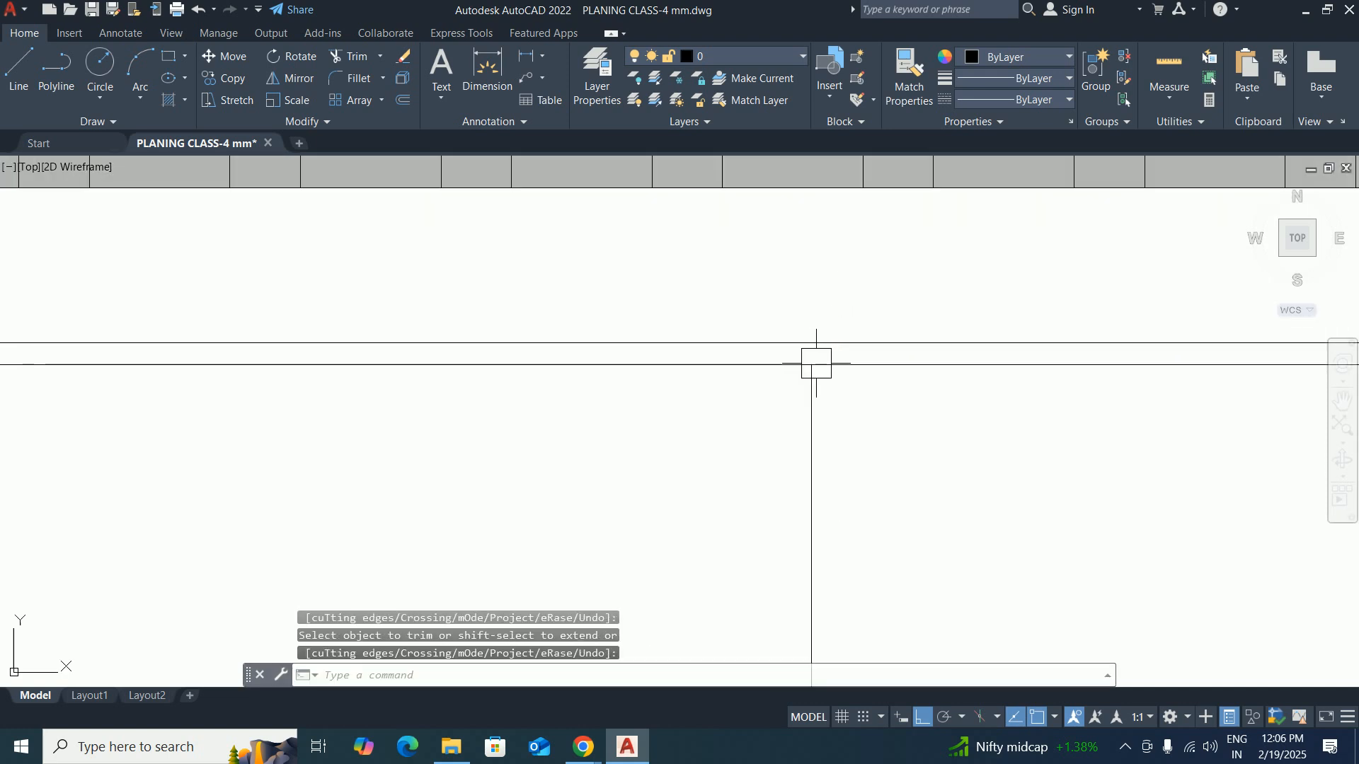
# Offset the vertical line at the first division point by 1.5 to both sides.
pyautogui.write('o')
pyautogui.press('Return')
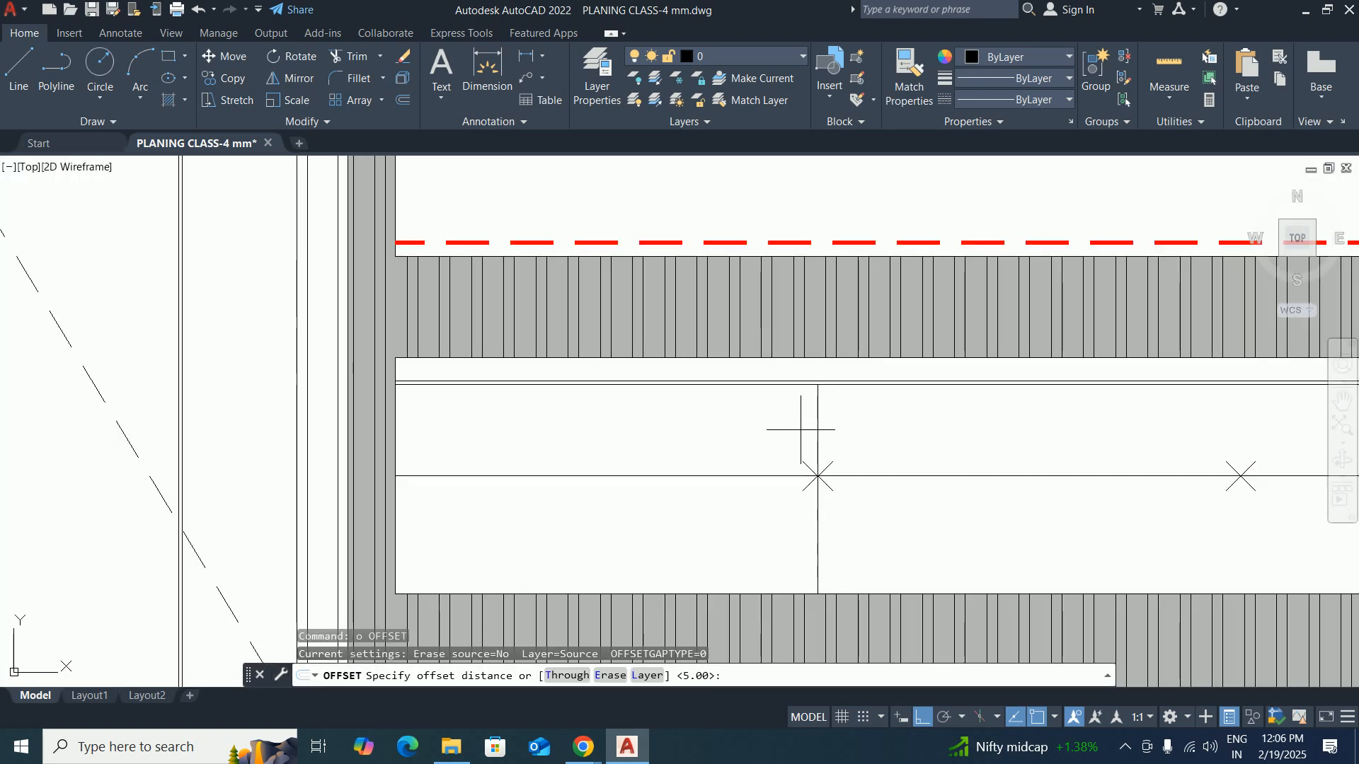
pyautogui.write('1.')
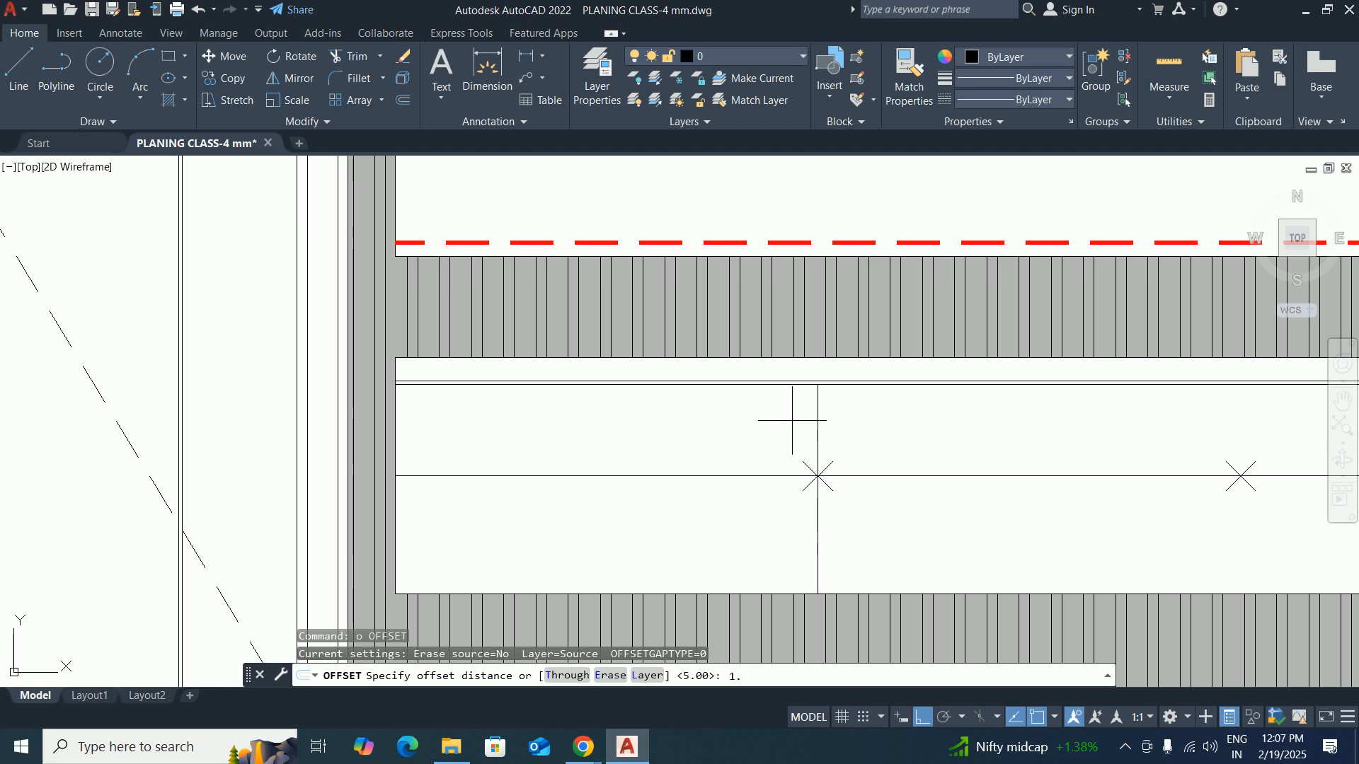
pyautogui.write('5')
pyautogui.press('Return')
pyautogui.click(827, 425)
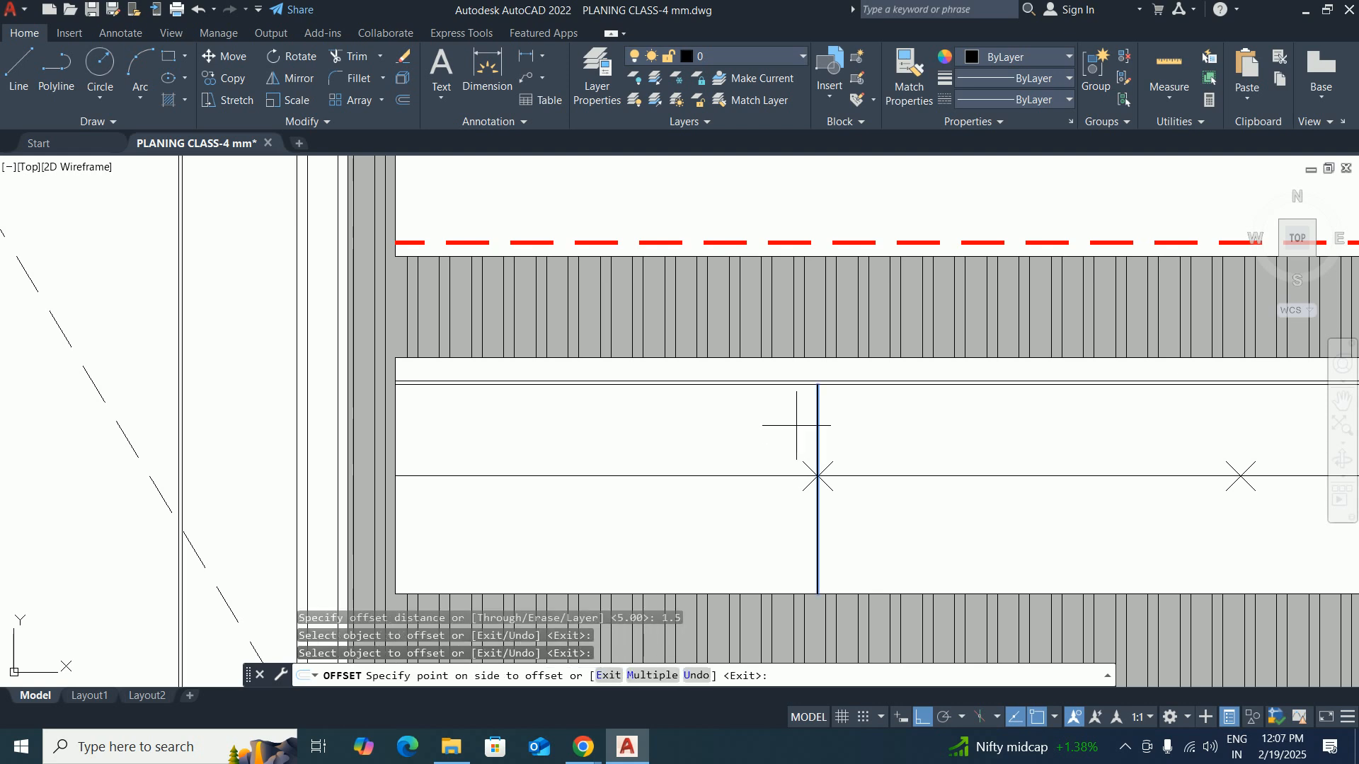
pyautogui.click(797, 427)
pyautogui.scroll(5, 807, 446)
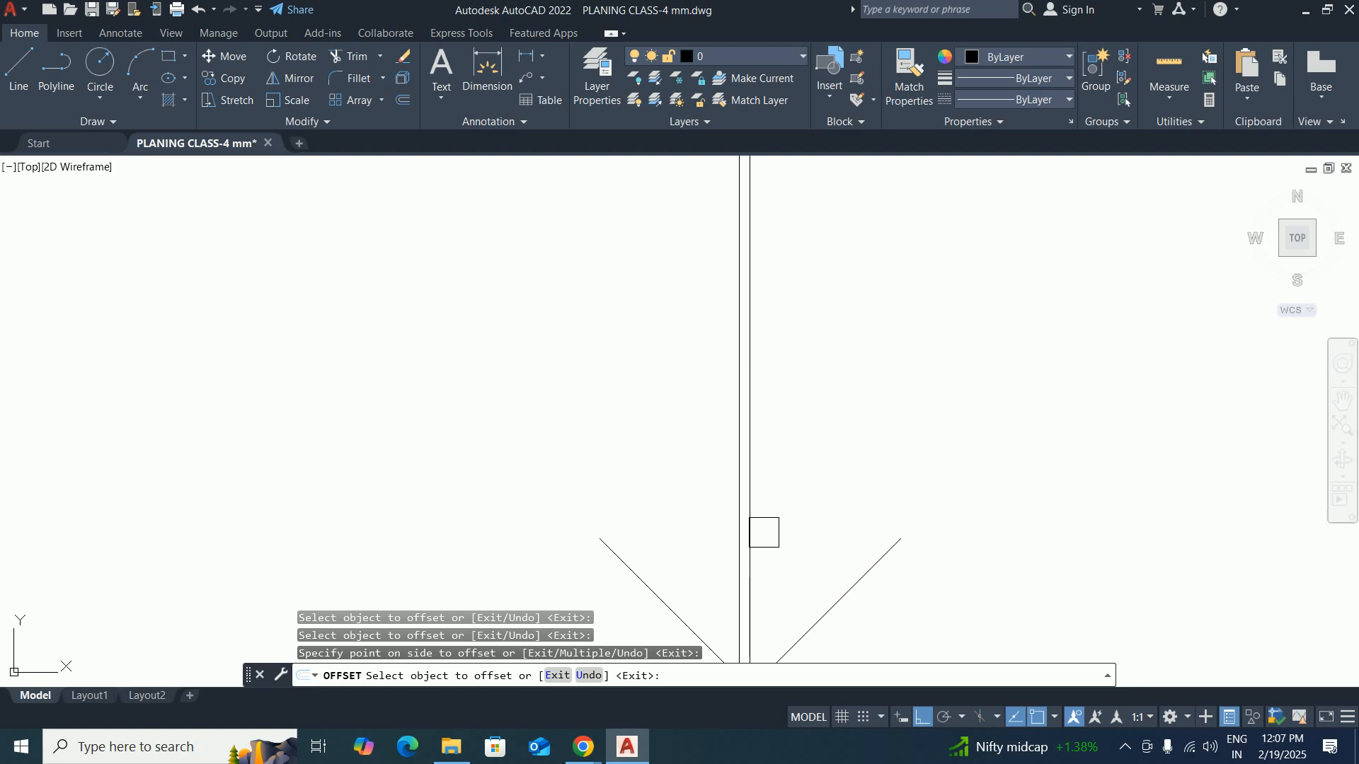
pyautogui.click(762, 532)
pyautogui.click(828, 534)
pyautogui.press('Return')
pyautogui.scroll(4, 764, 536)
pyautogui.press('Escape')
# Delete the original centre line between the two offset vertical lines.
pyautogui.click(724, 526)
pyautogui.scroll(-4, 722, 524)
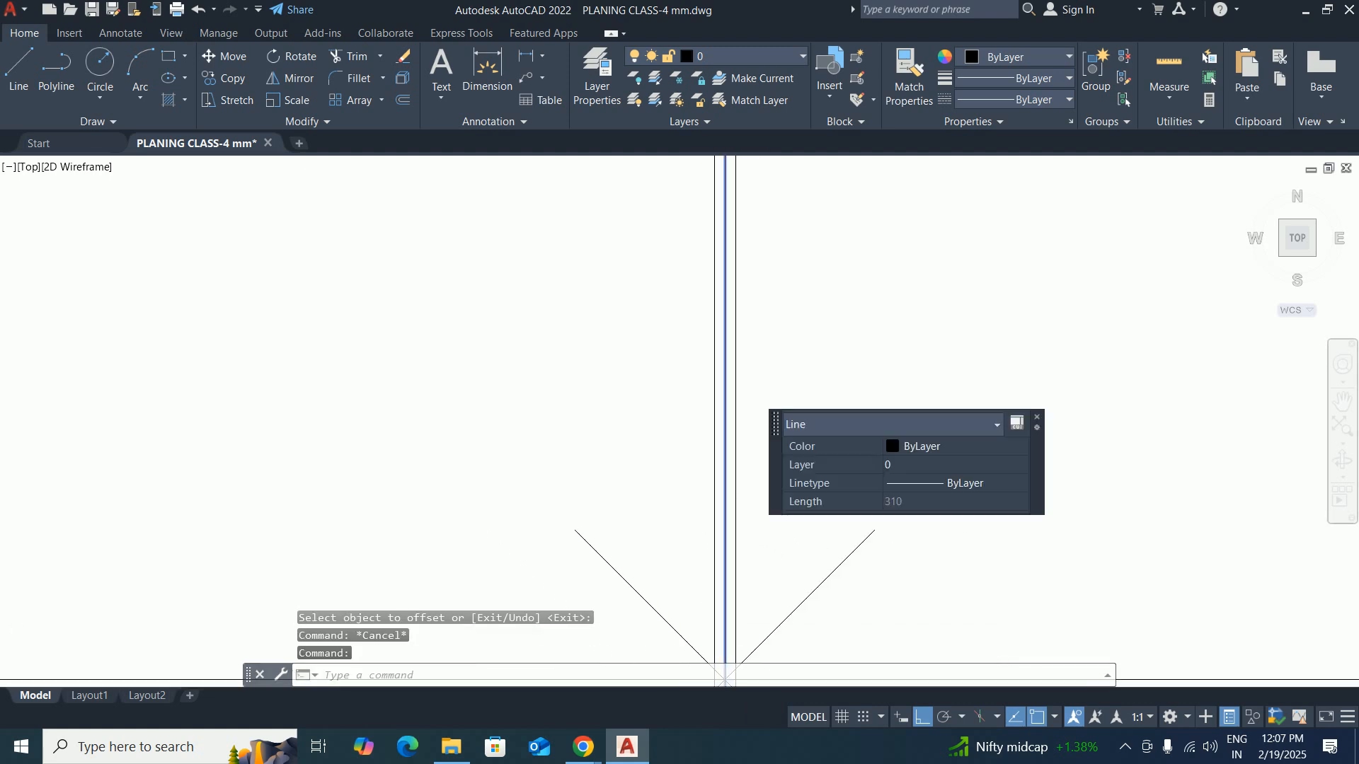
pyautogui.press('Delete')
# Copy the two narrow-gap vertical lines from the first division point to the other two division points of the console.
pyautogui.scroll(5, 715, 537)
pyautogui.write('c')
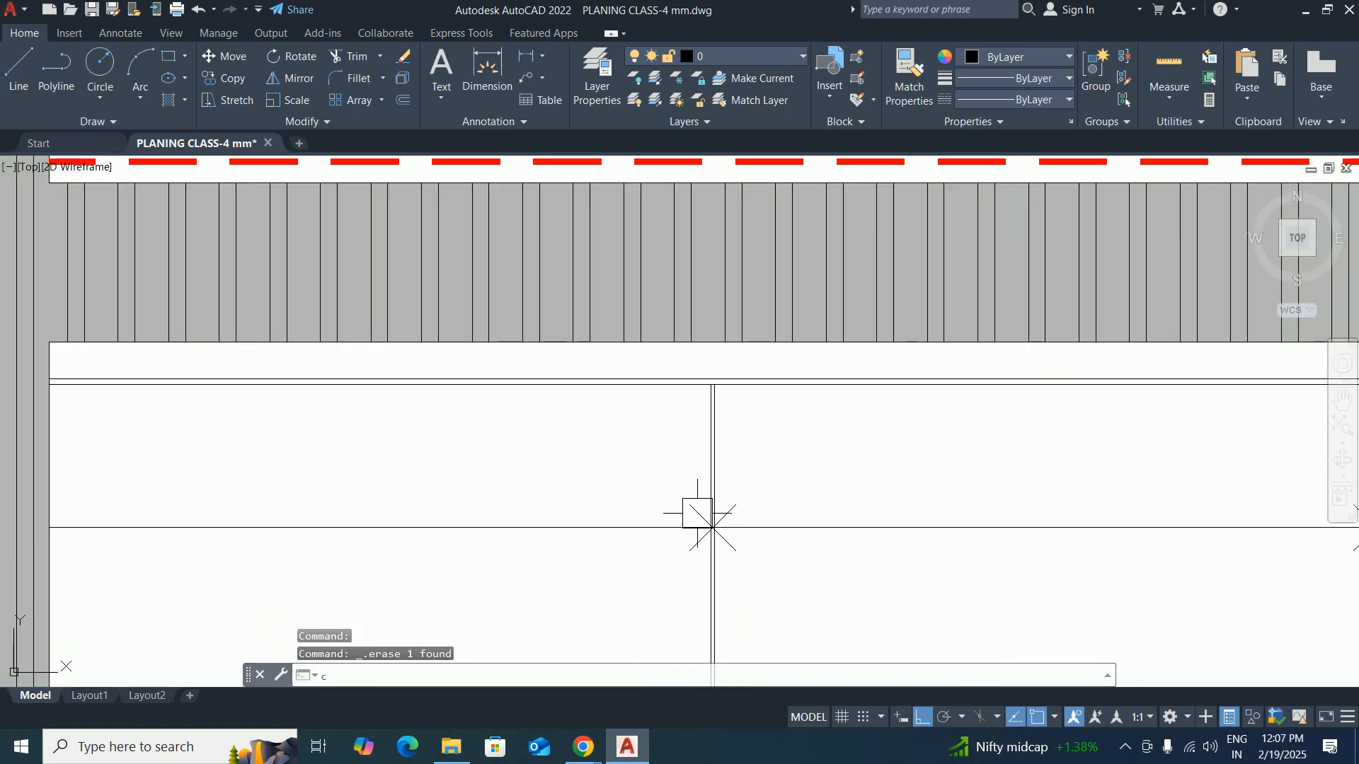
pyautogui.write('o')
pyautogui.press('Return')
pyautogui.click(764, 440)
pyautogui.click(673, 522)
pyautogui.press('Return')
pyautogui.scroll(6, 751, 503)
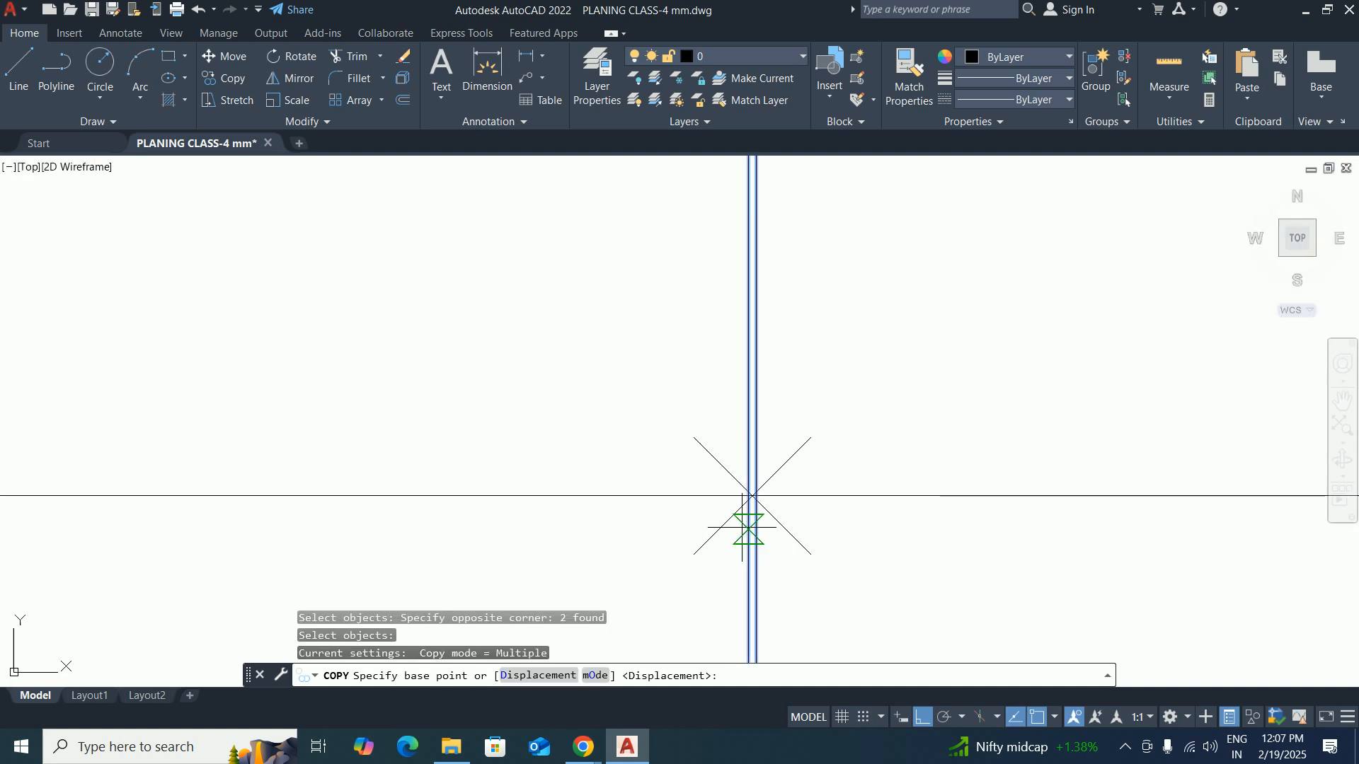
pyautogui.click(749, 498)
pyautogui.scroll(6, 911, 516)
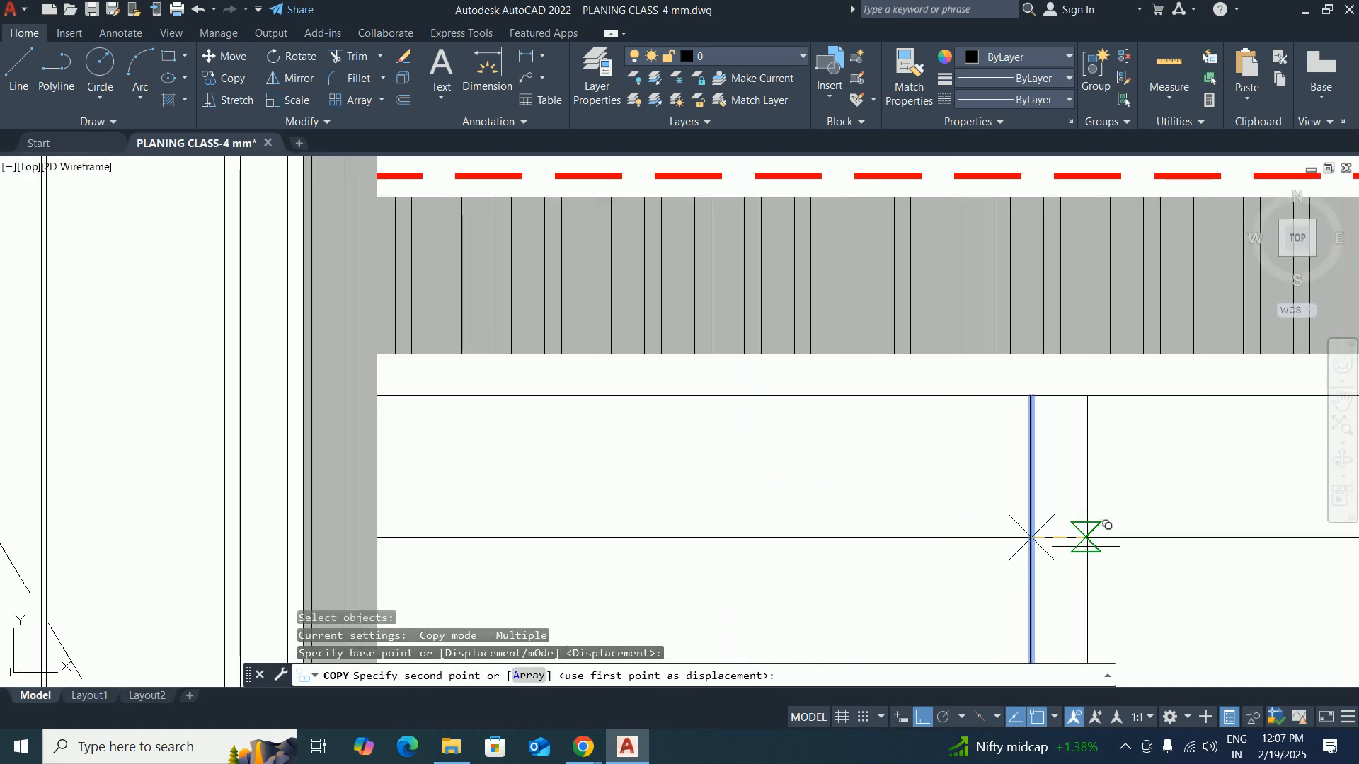
pyautogui.click(915, 409)
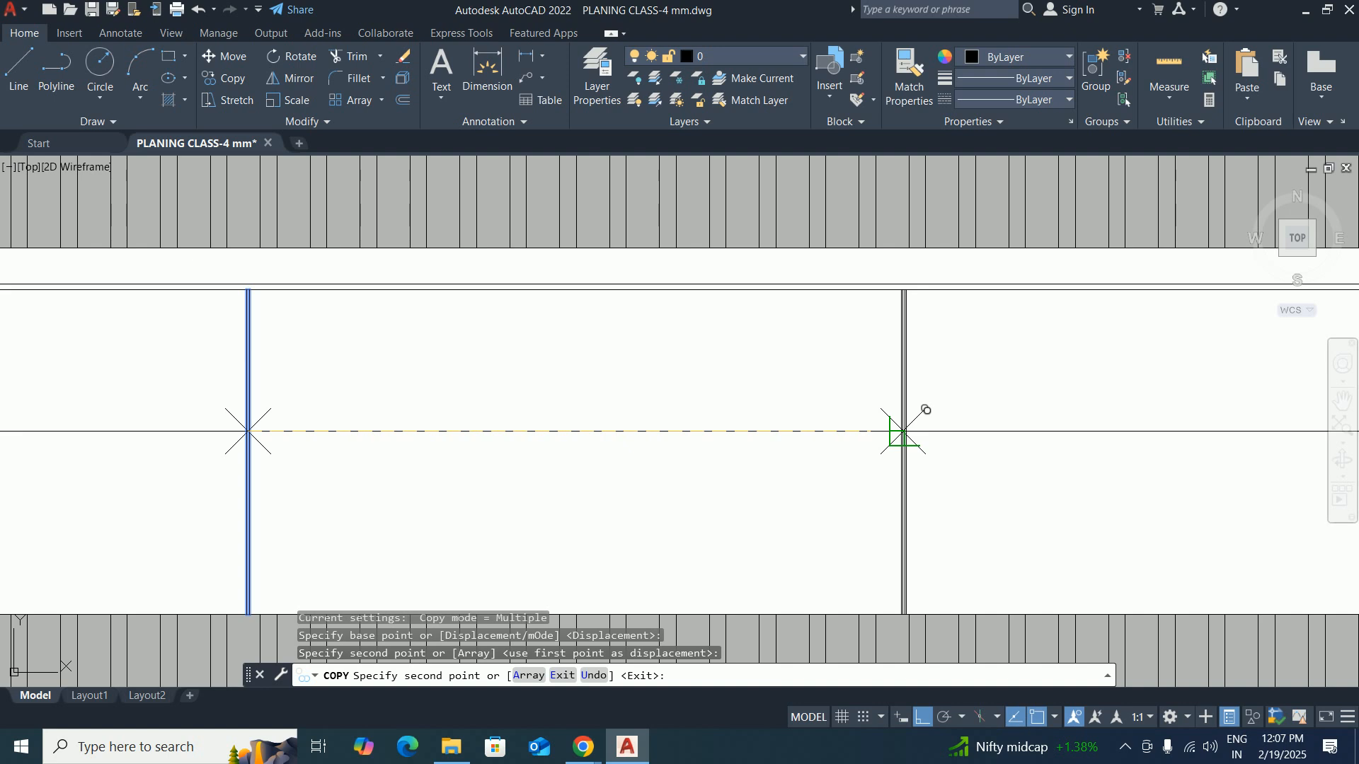
pyautogui.scroll(-2, 86, 461)
pyautogui.click(446, 423)
pyautogui.press('Escape')
pyautogui.press('Escape')
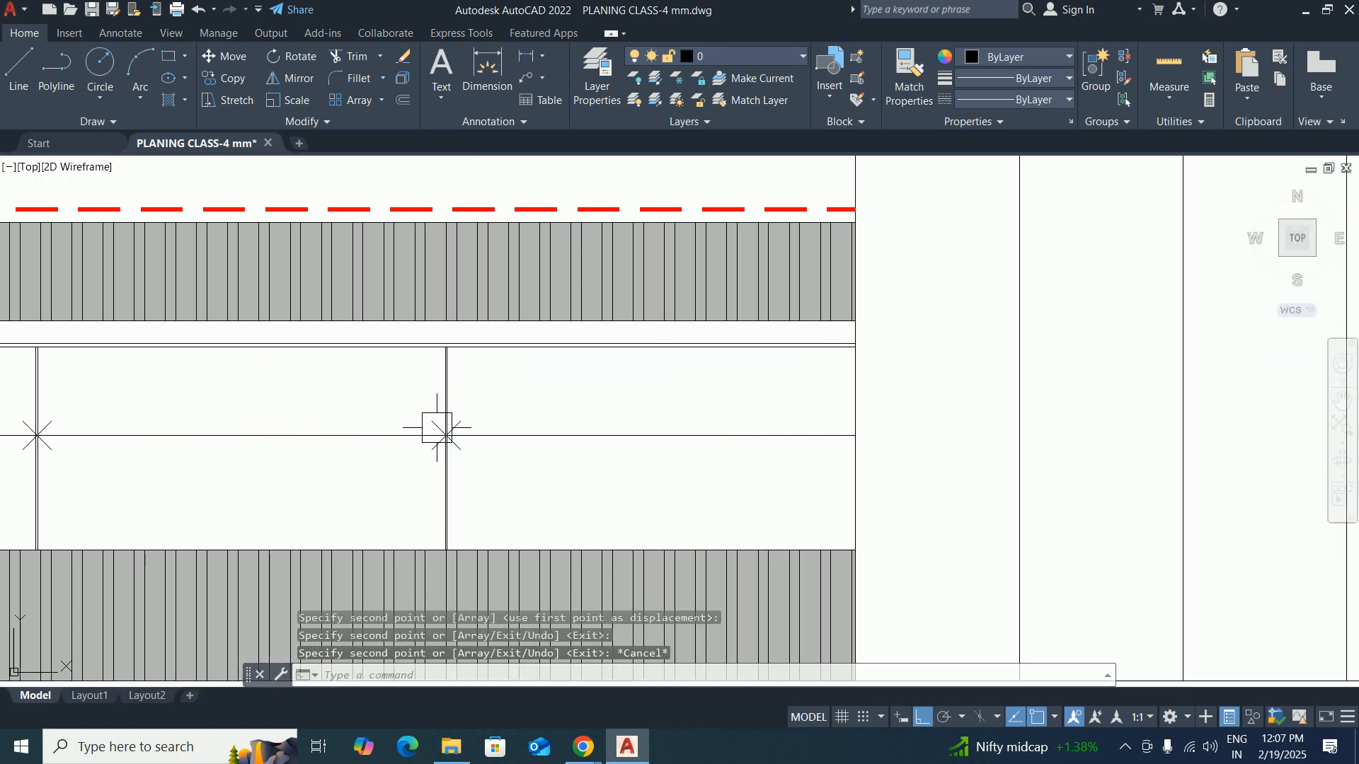
# Select all the division points together and delete them, and delete the horizontal guide line across the middle of the console.
pyautogui.scroll(5, 434, 418)
pyautogui.click(455, 440)
pyautogui.rightClick(295, 376)
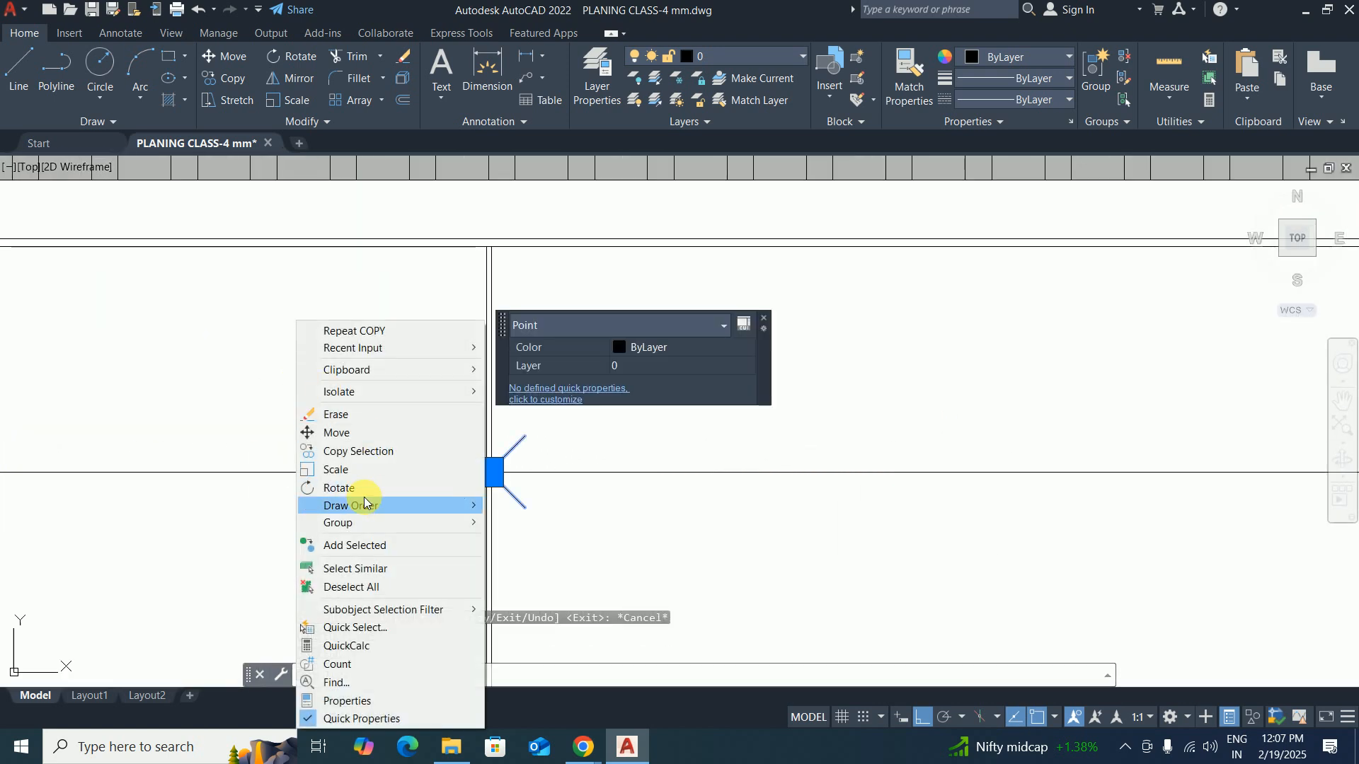
pyautogui.scroll(-3, 342, 561)
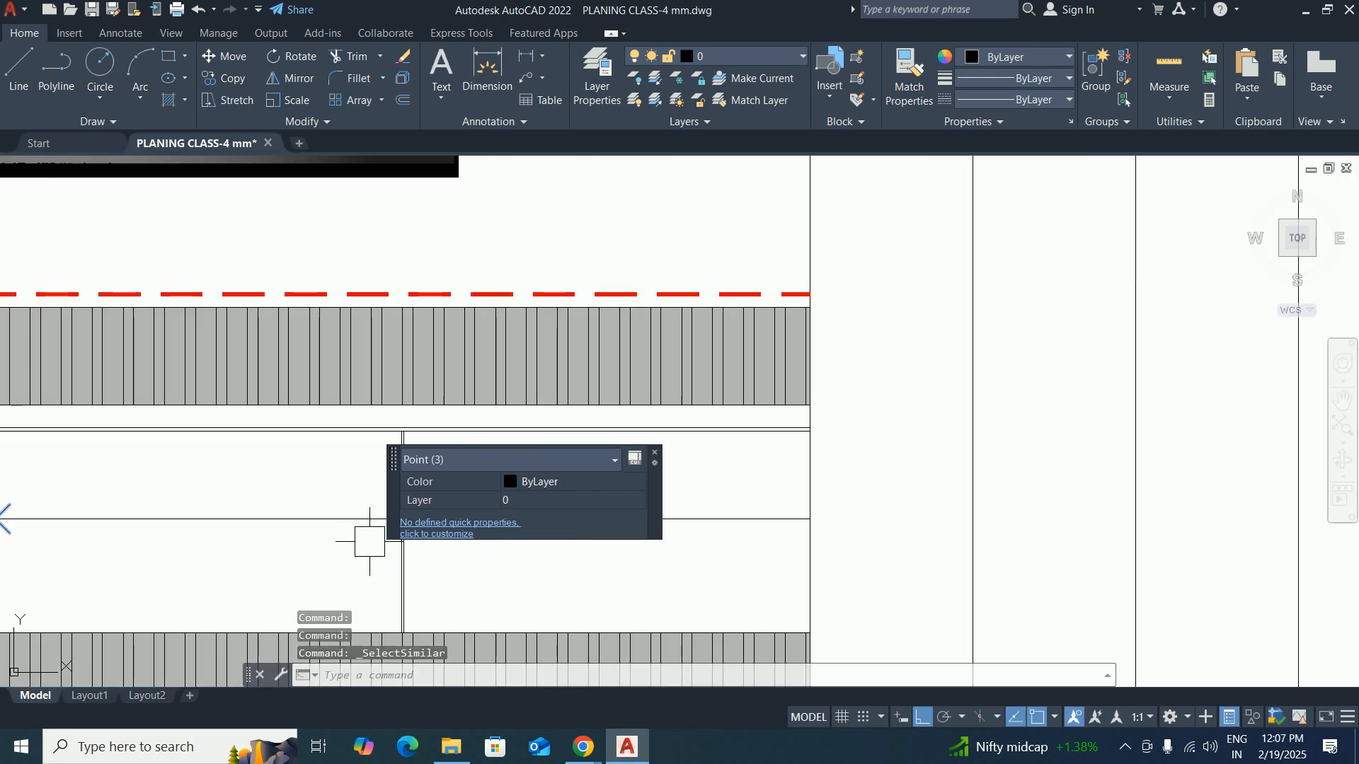
pyautogui.press('Delete')
pyautogui.moveTo(358, 540)
pyautogui.mouseDown(button='middle')
pyautogui.moveTo(552, 491)
pyautogui.moveTo(591, 534)
pyautogui.moveTo(674, 501)
pyautogui.mouseUp(button='middle')
pyautogui.click(529, 490)
pyautogui.press('Delete')
pyautogui.press('Escape')
pyautogui.press('Escape')
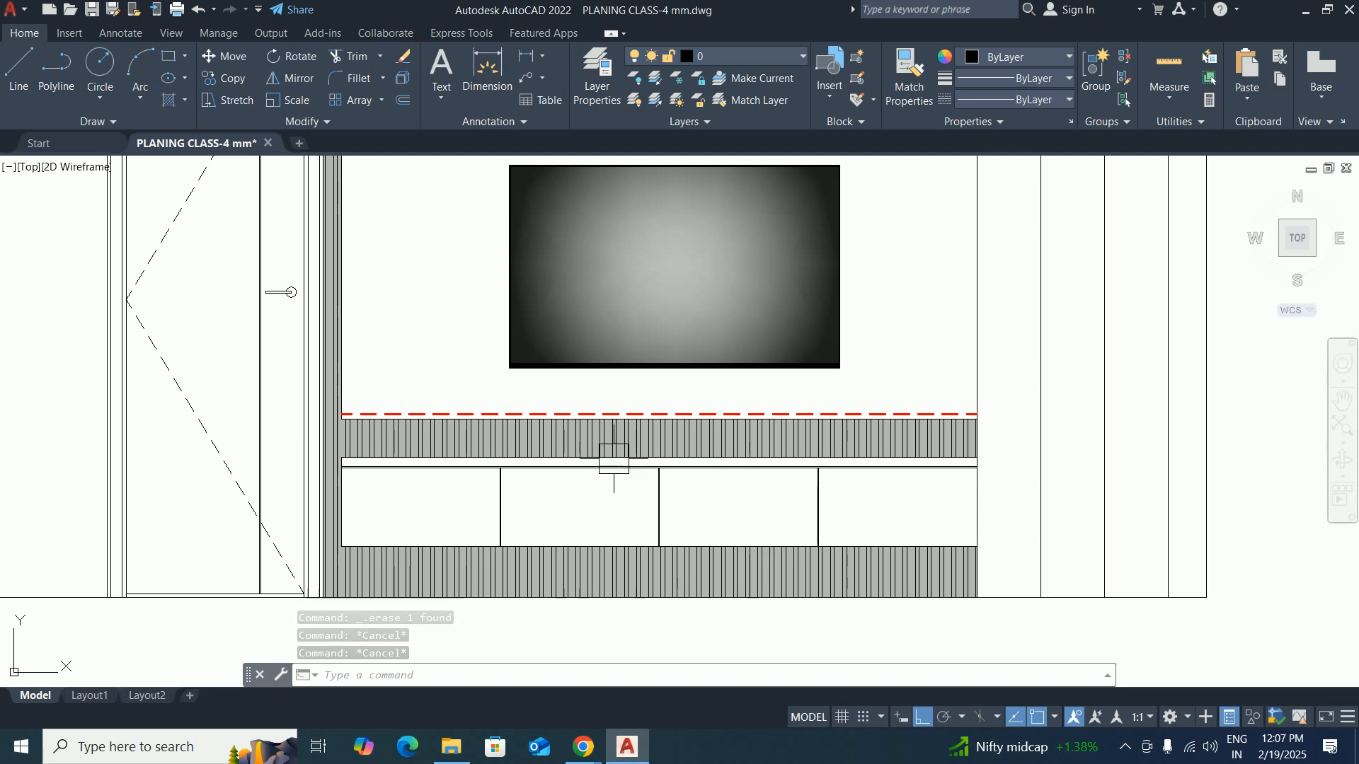
# Move the upper of the two closely spaced horizontal lines beneath the console top upward by 5.
pyautogui.scroll(5, 614, 459)
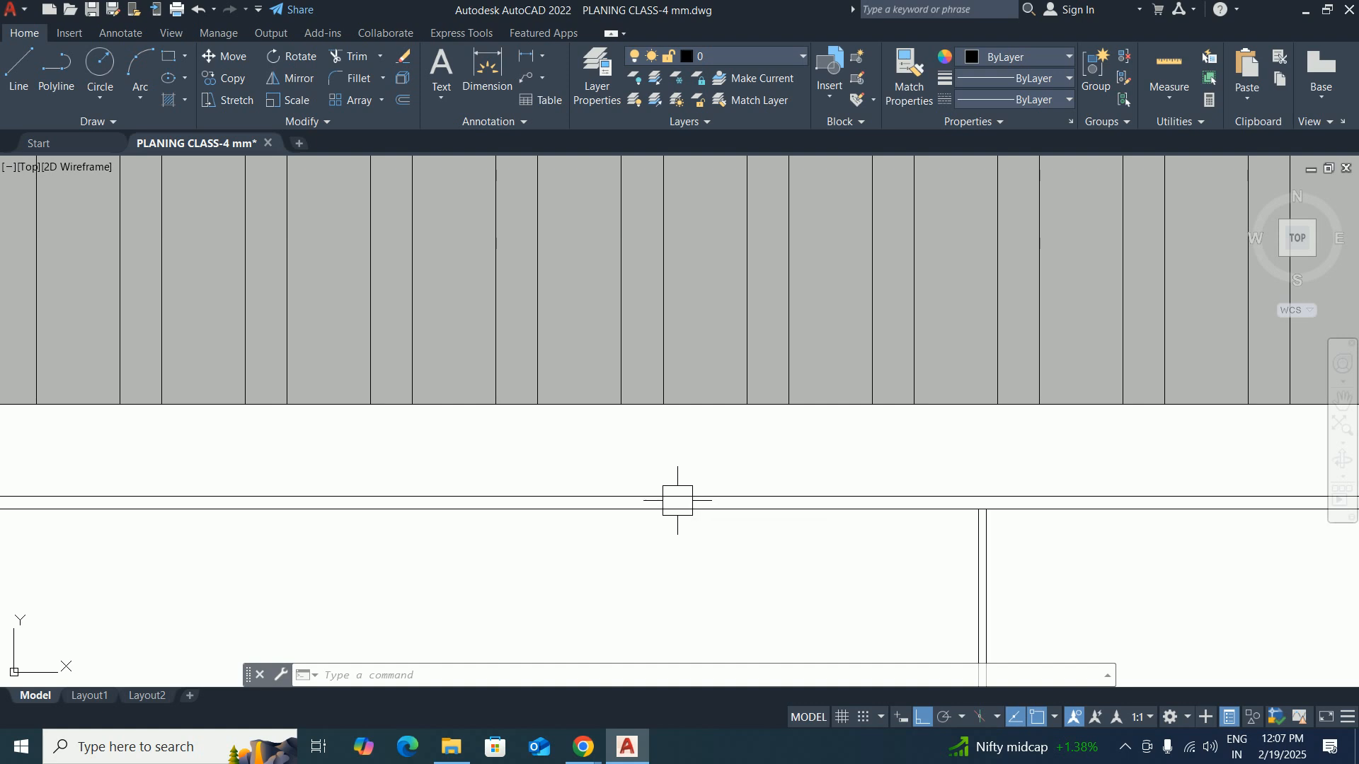
pyautogui.scroll(-3, 680, 499)
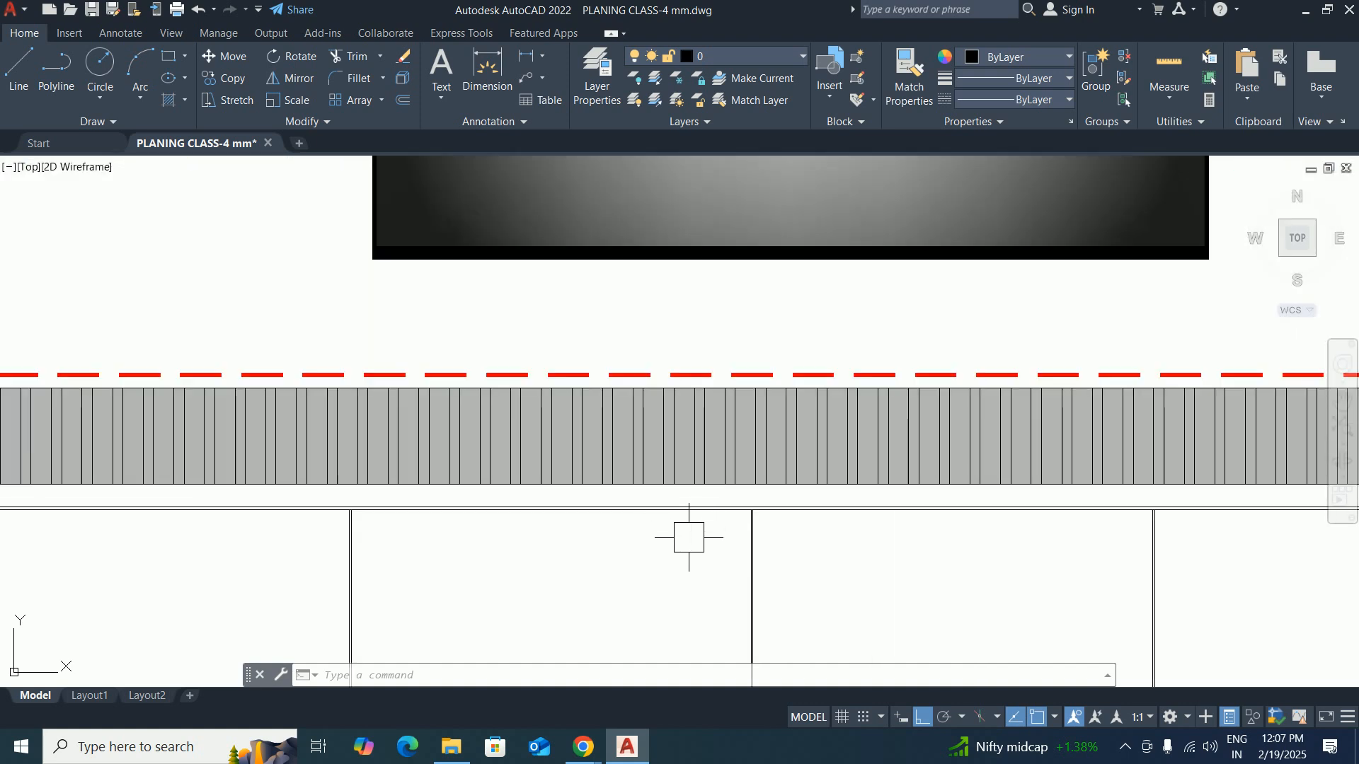
pyautogui.scroll(-4, 689, 538)
pyautogui.scroll(1, 786, 523)
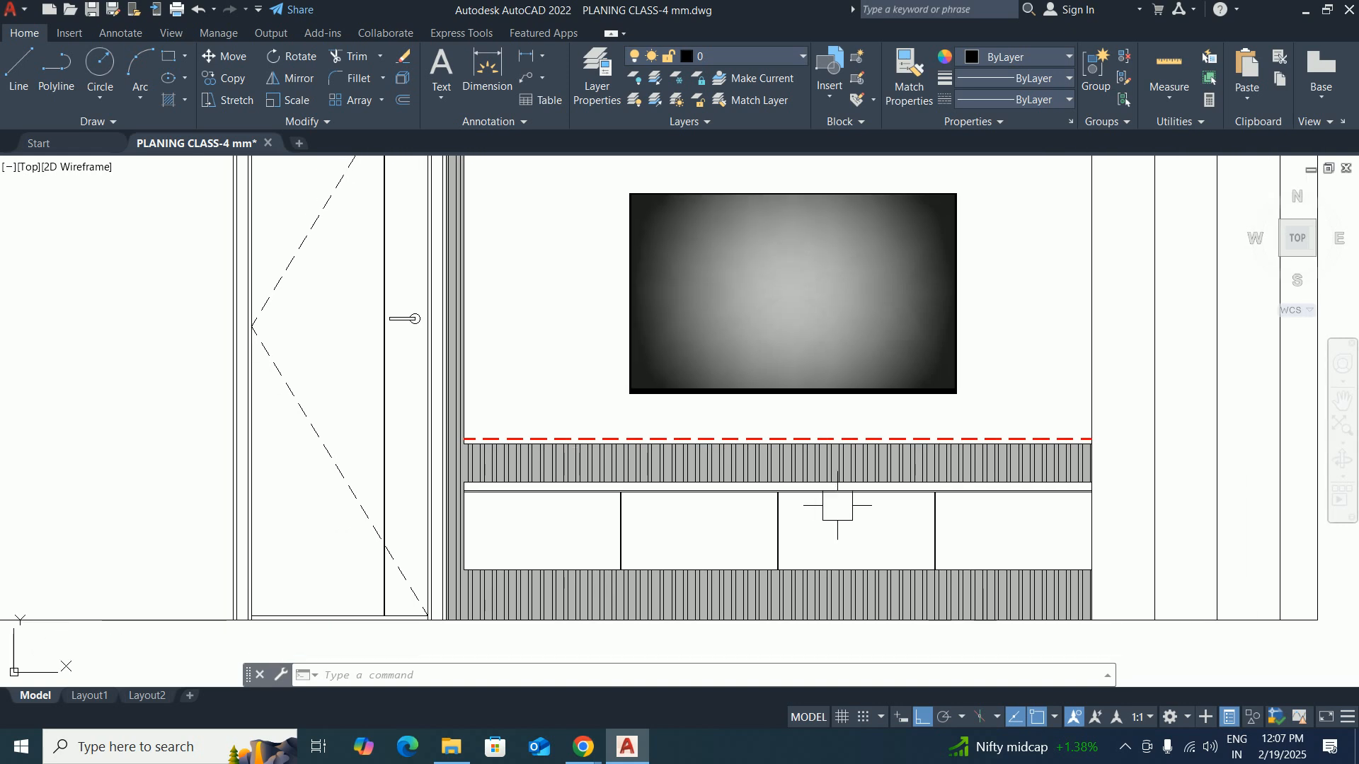
pyautogui.scroll(4, 896, 515)
pyautogui.write('m')
pyautogui.press('Return')
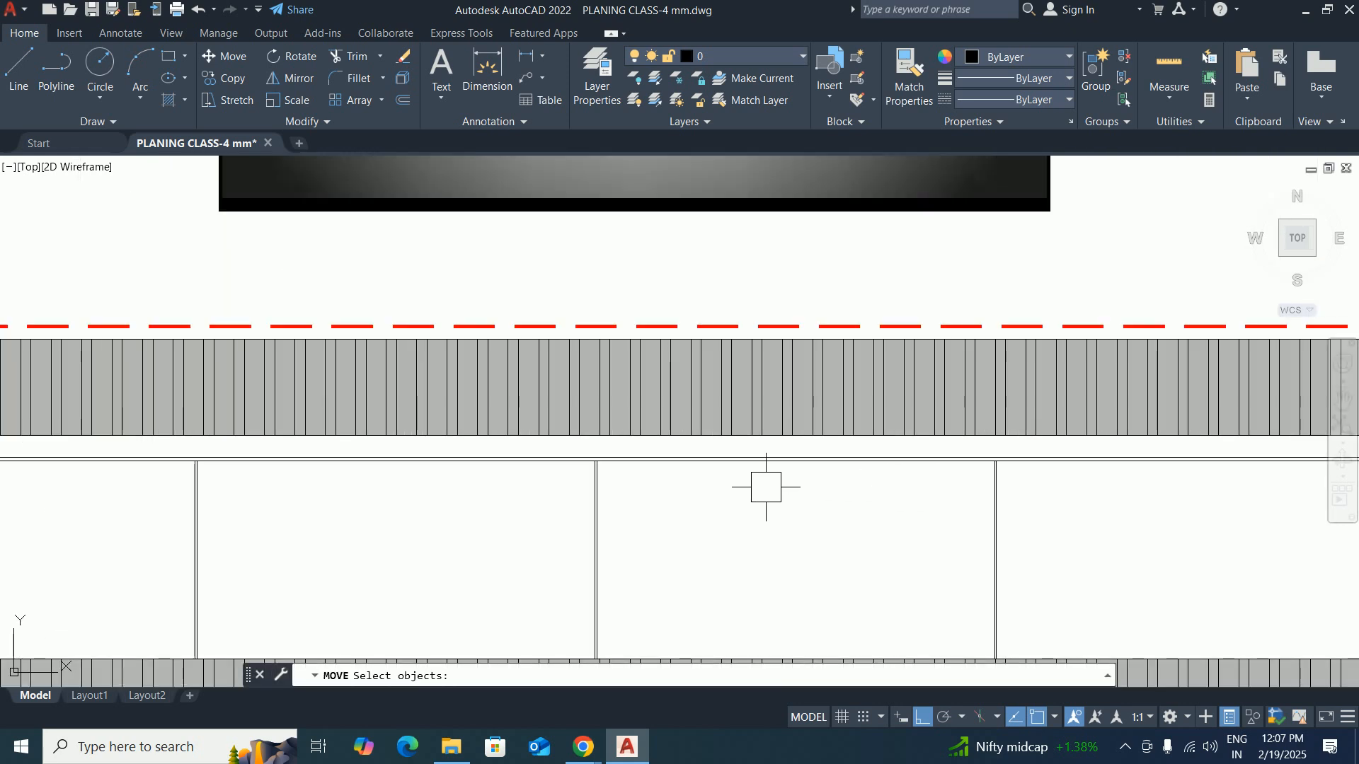
pyautogui.scroll(3, 752, 460)
pyautogui.click(752, 447)
pyautogui.press('Return')
pyautogui.click(772, 538)
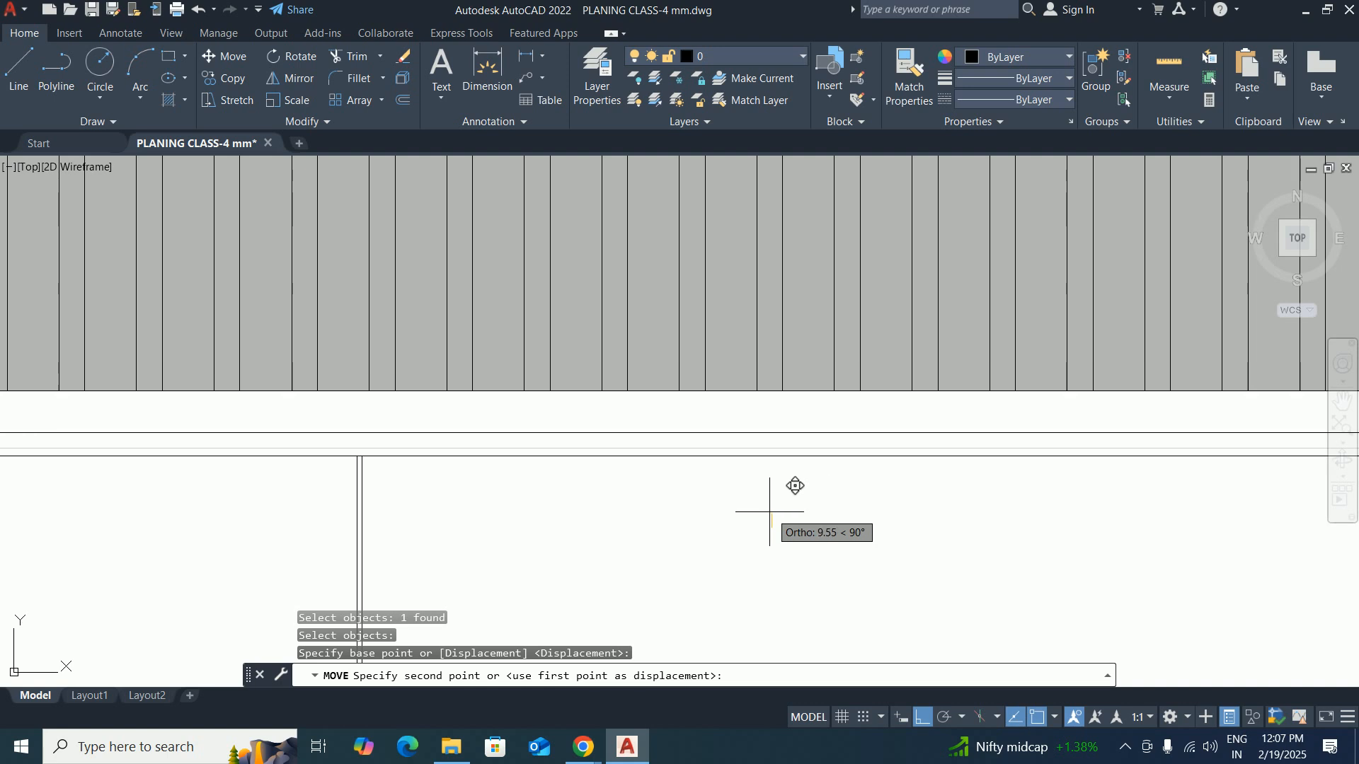
pyautogui.write('5')
pyautogui.press('Return')
pyautogui.press('Escape')
pyautogui.scroll(-4, 771, 489)
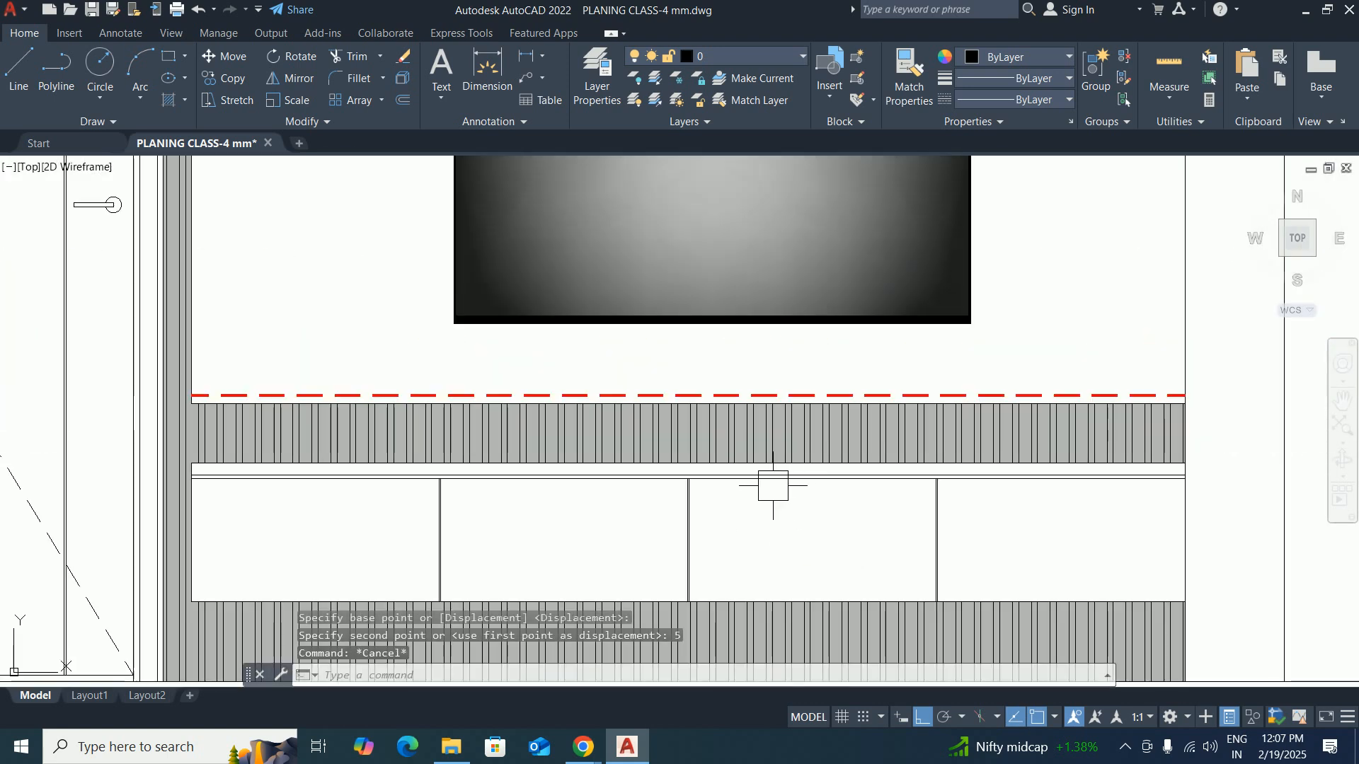
# Make the grey ANSI32 wall panel hatch non-associative so its boundary can be edited independently.
pyautogui.moveTo(739, 485); pyautogui.dragTo(768, 476, button='middle')
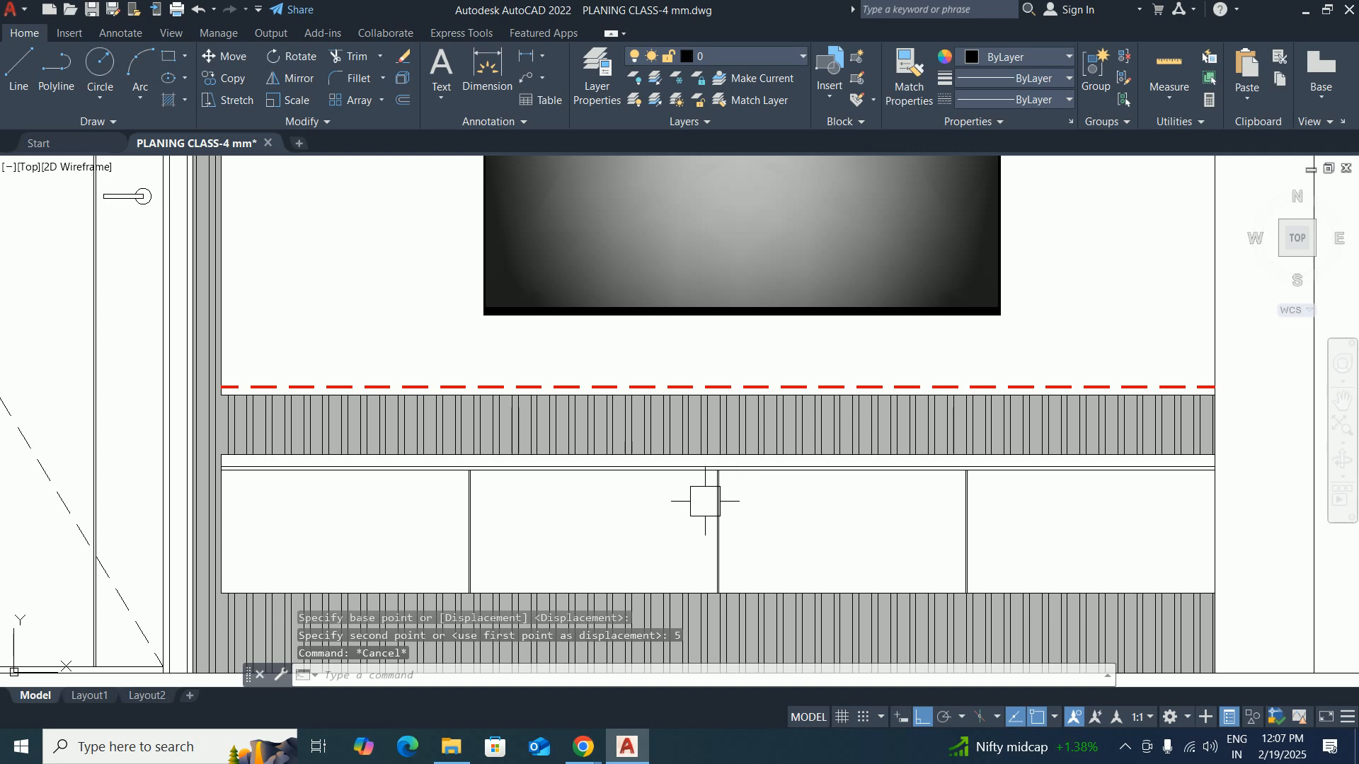
pyautogui.scroll(-5, 705, 501)
pyautogui.scroll(4, 590, 567)
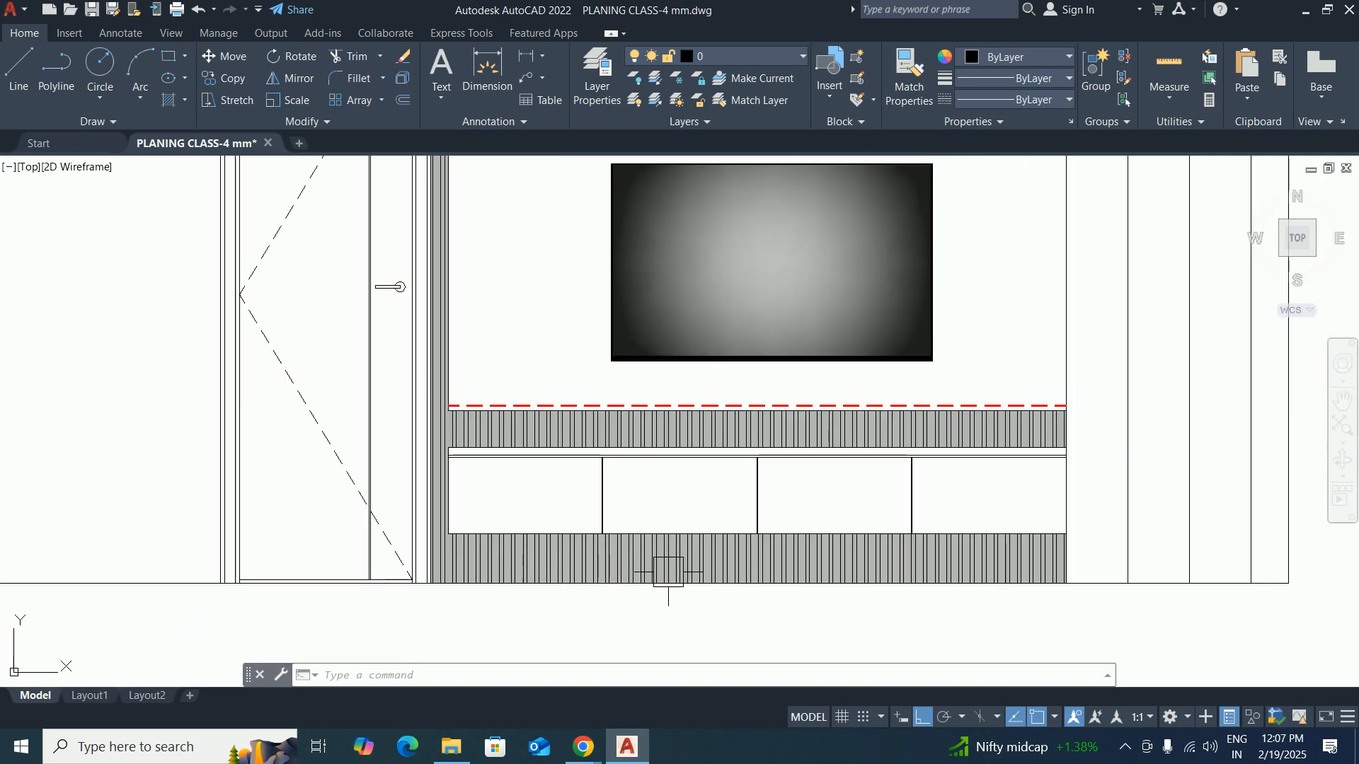
pyautogui.click(743, 571)
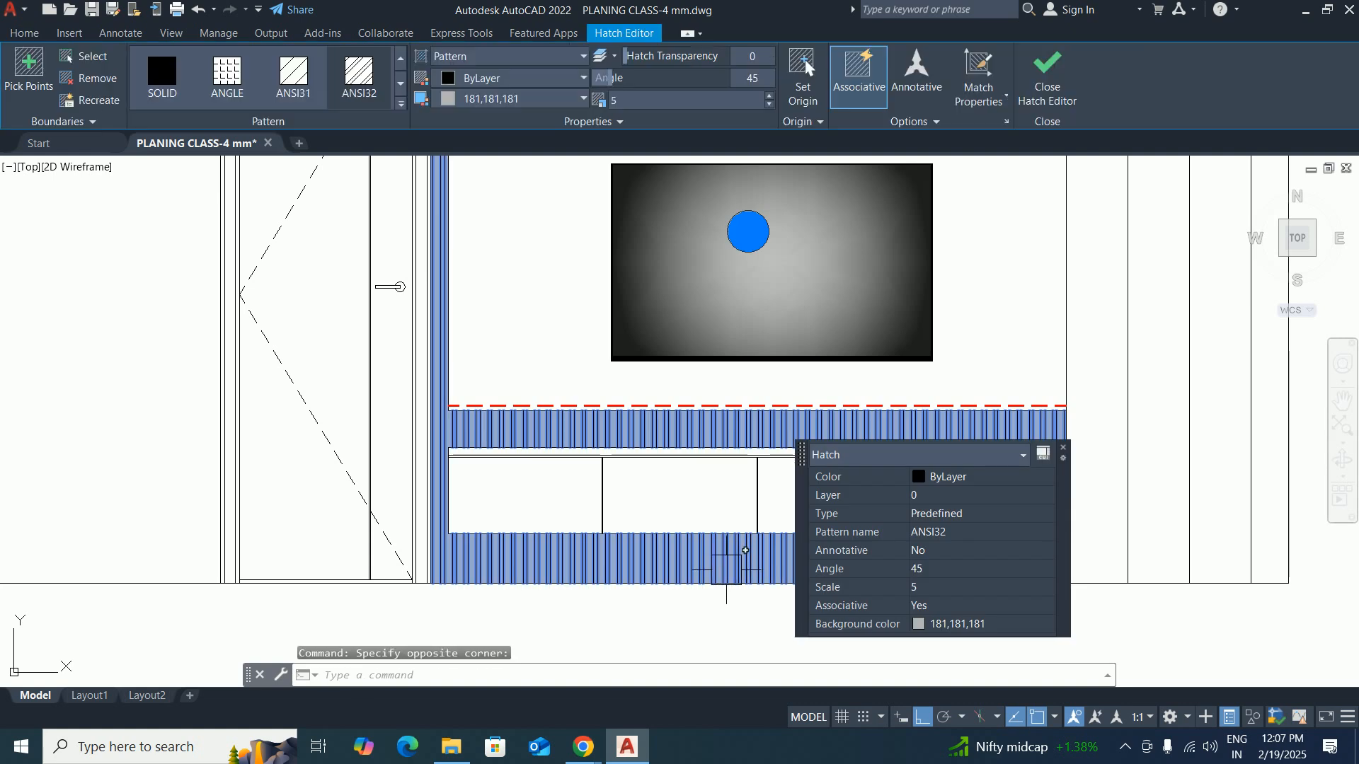
pyautogui.click(864, 74)
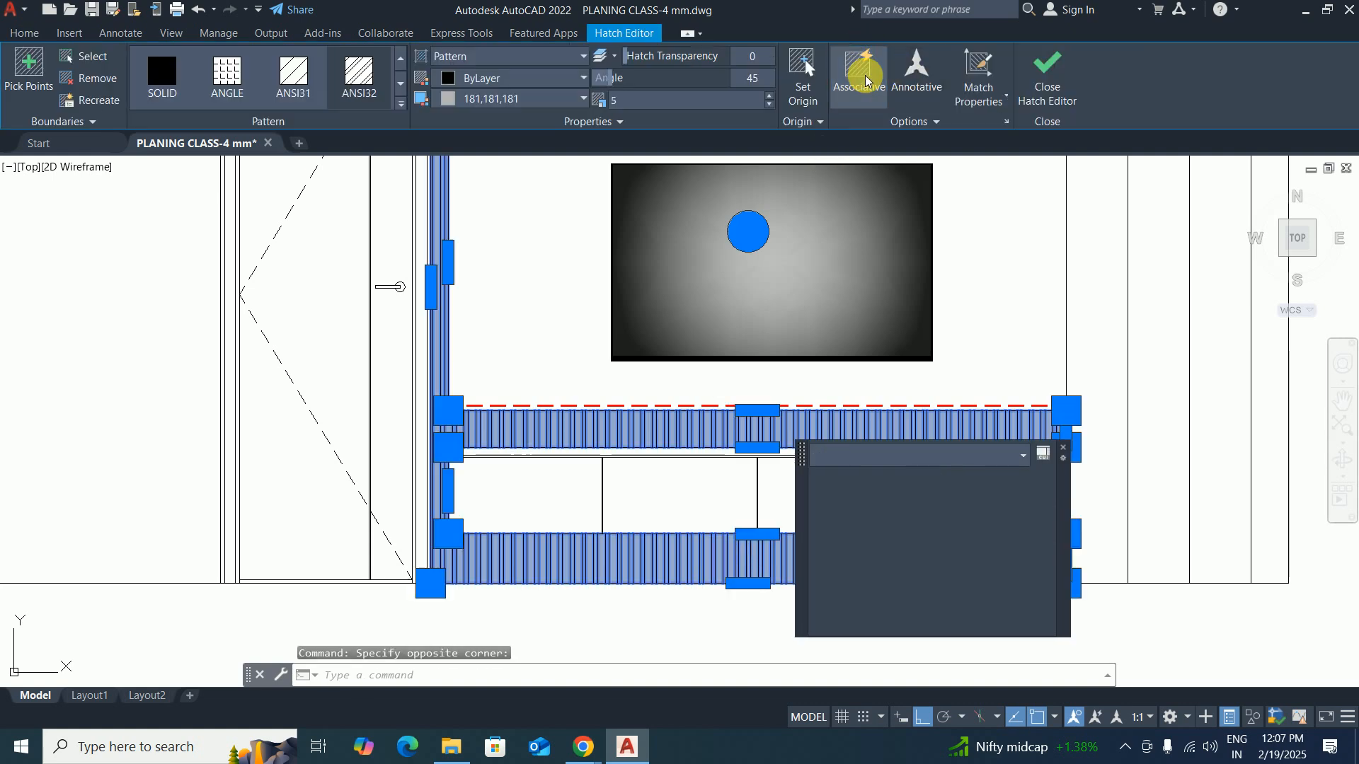
pyautogui.moveTo(770, 568); pyautogui.dragTo(885, 498, button='middle')
pyautogui.moveTo(862, 524)
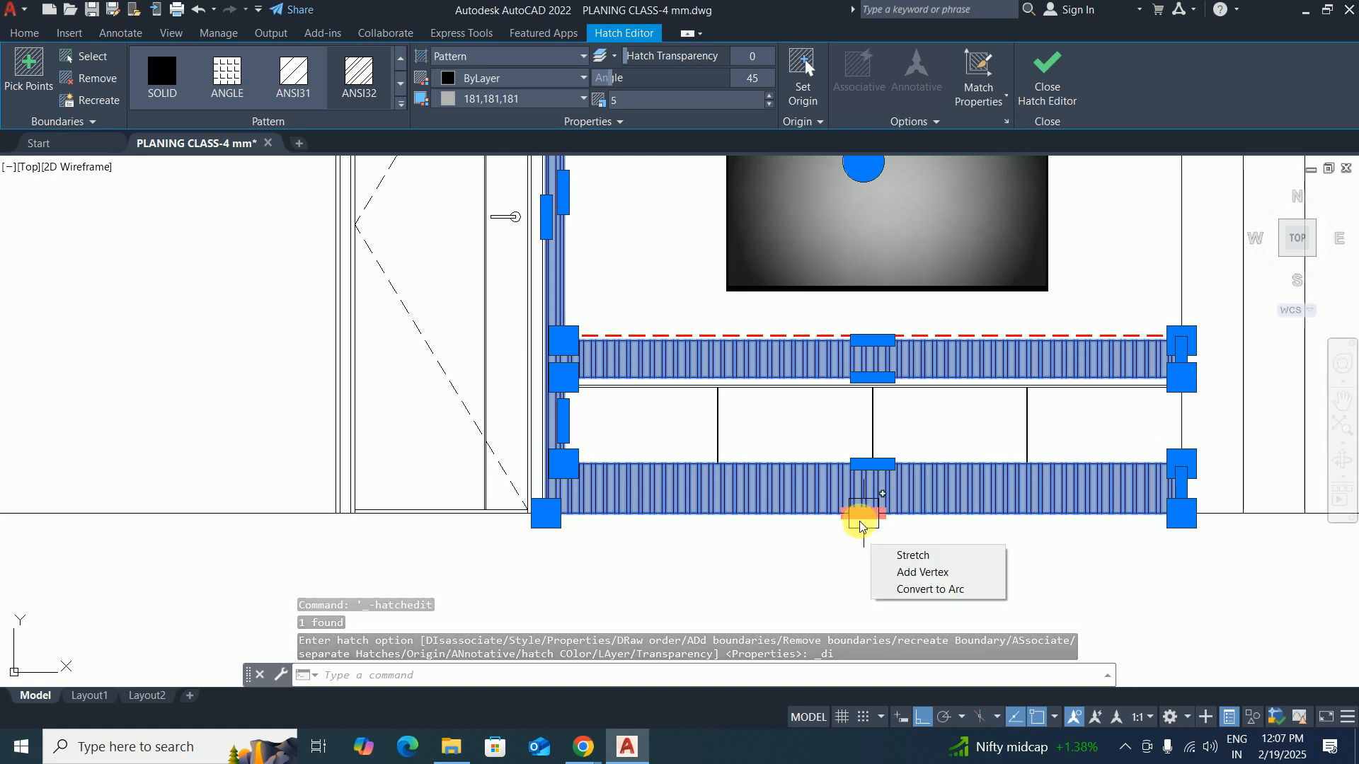
pyautogui.press('Escape')
pyautogui.press('Escape')
pyautogui.scroll(-2, 756, 326)
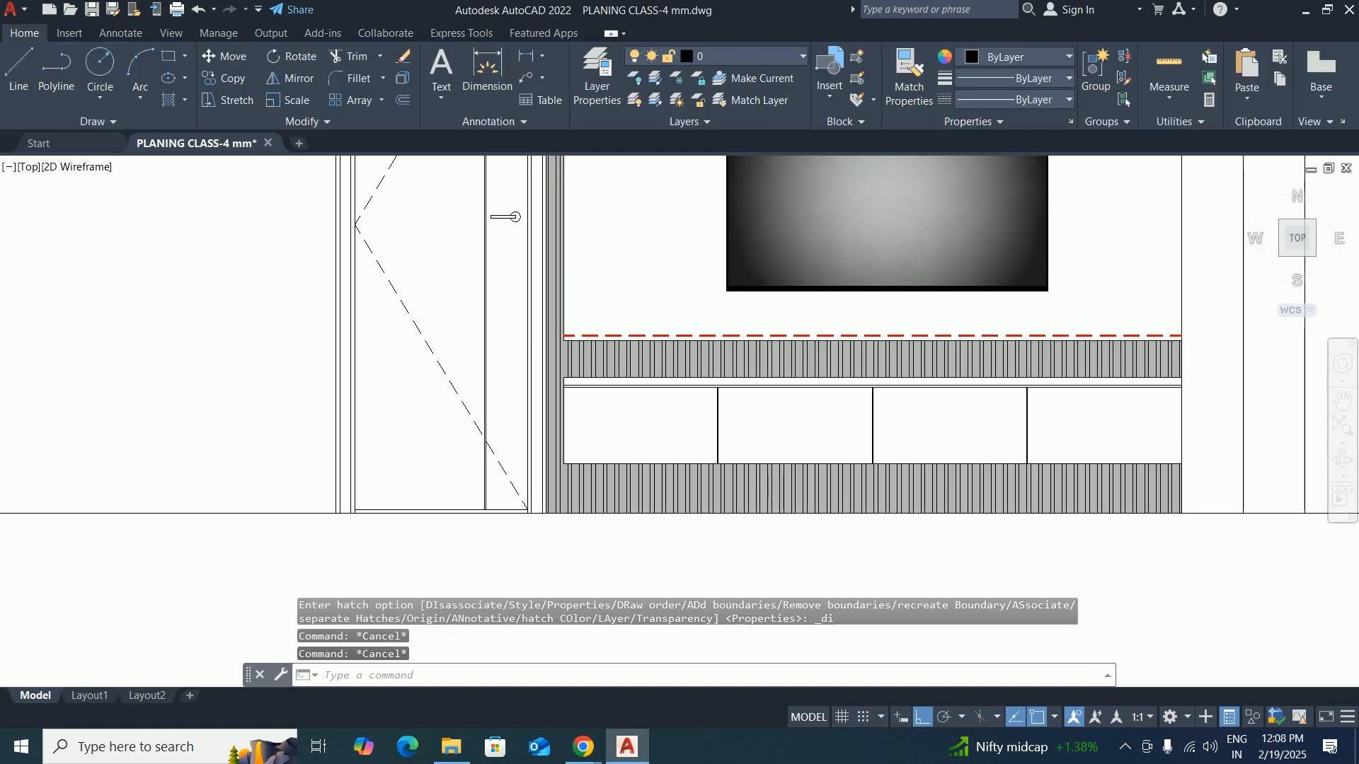
# Offset the elevation's floor line upward by 100 to draw the skirting line.
pyautogui.moveTo(757, 325); pyautogui.dragTo(947, 511, button='middle')
pyautogui.click(605, 676)
pyautogui.press('Escape')
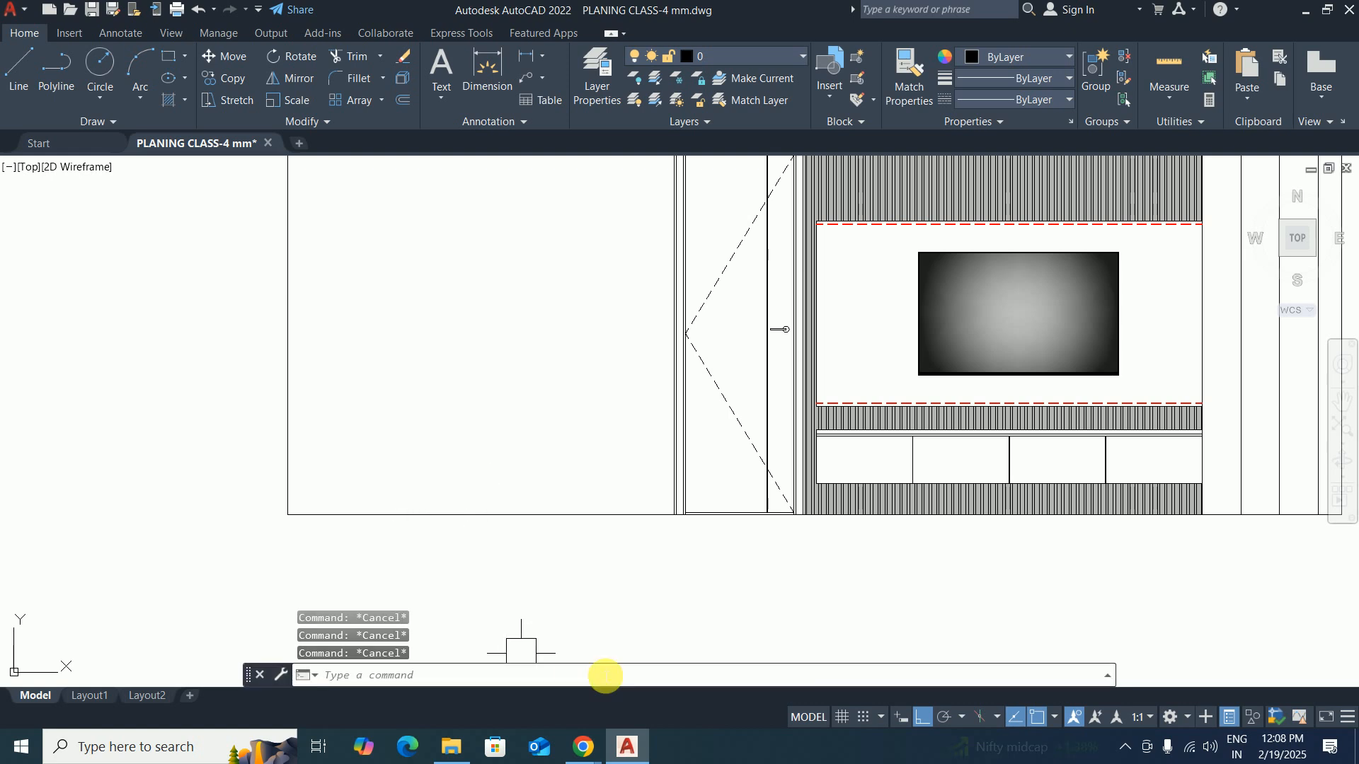
pyautogui.press('Return')
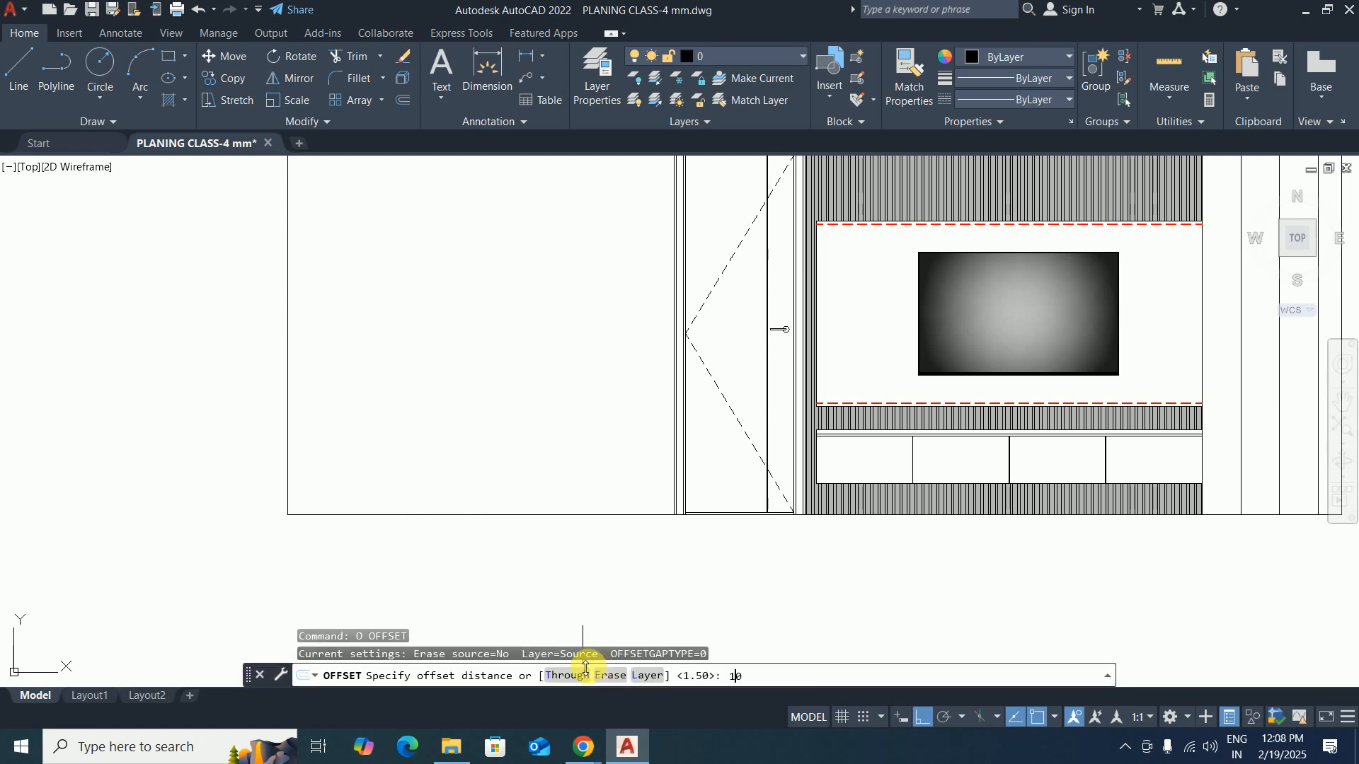
pyautogui.press('Return')
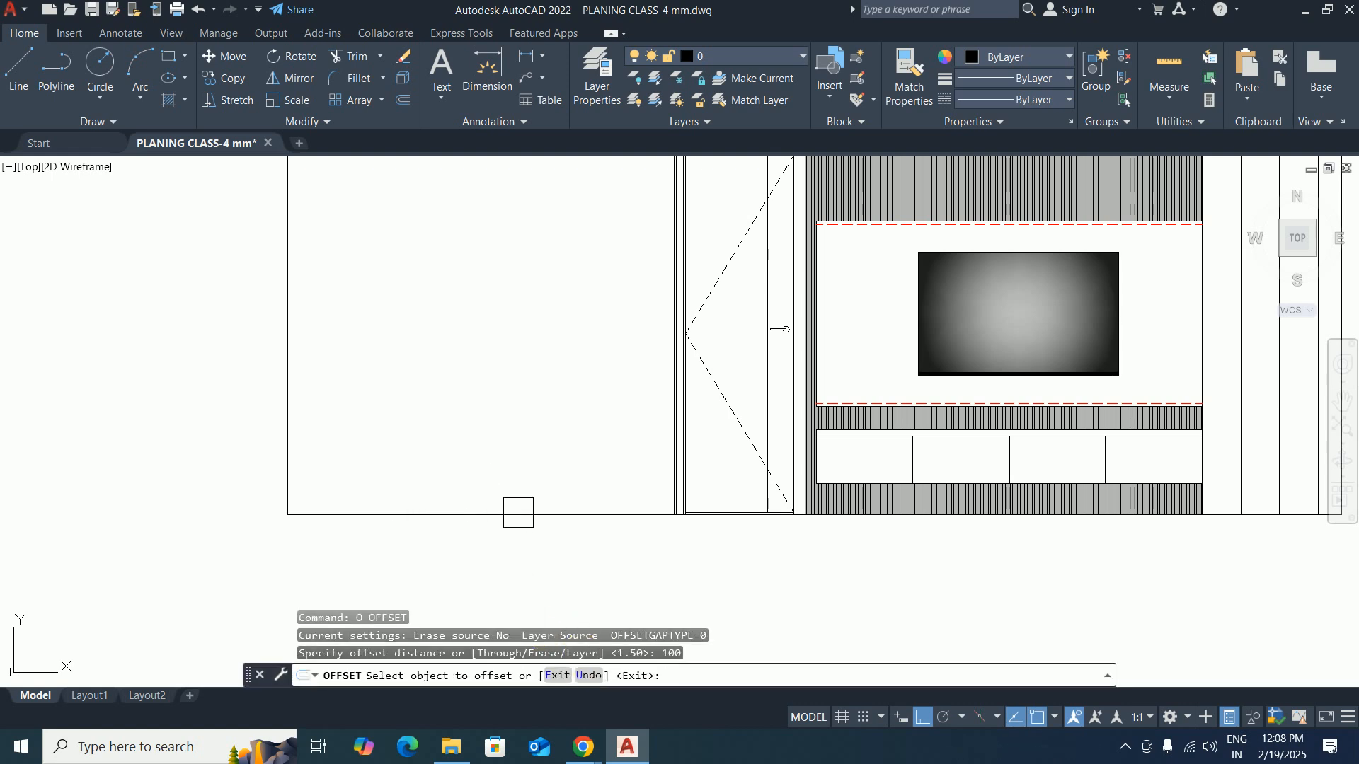
pyautogui.click(518, 514)
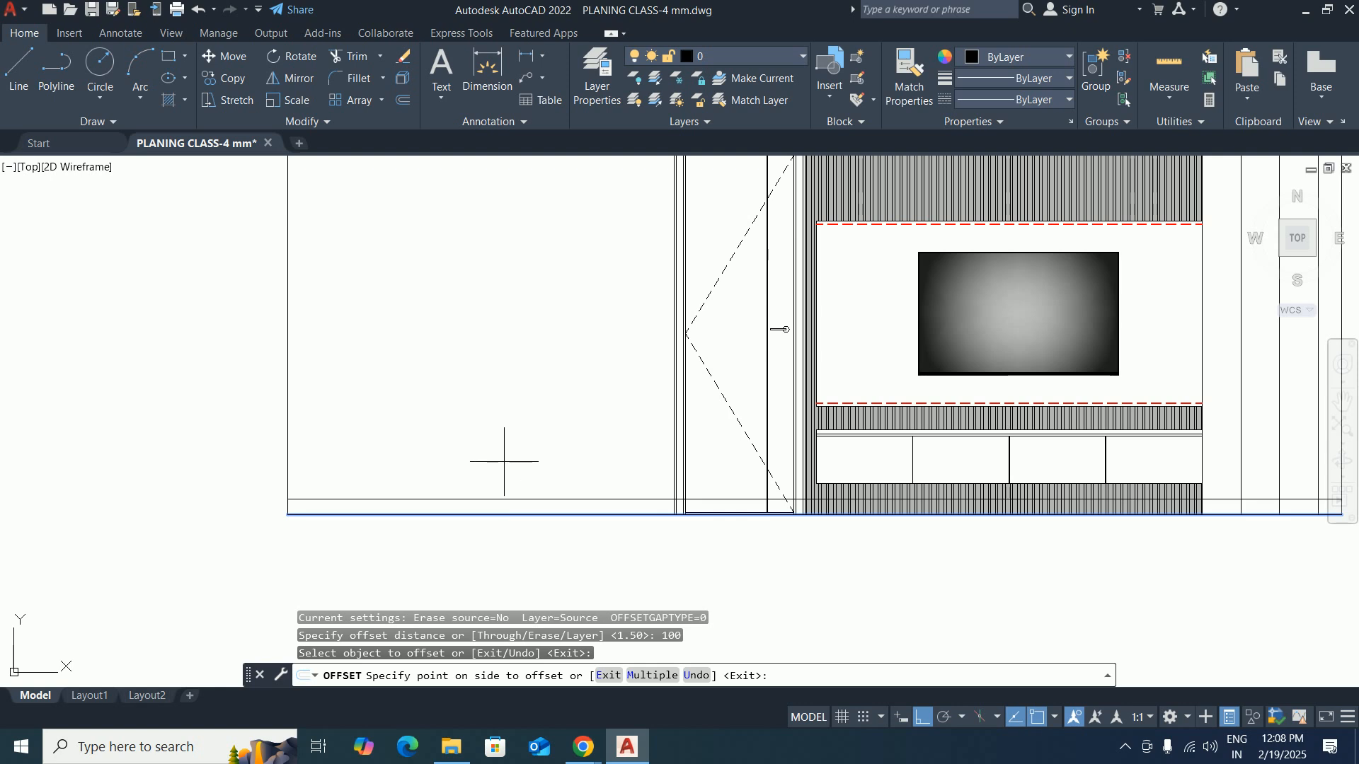
pyautogui.click(503, 460)
pyautogui.press('Escape')
pyautogui.press('Escape')
pyautogui.scroll(3, 949, 473)
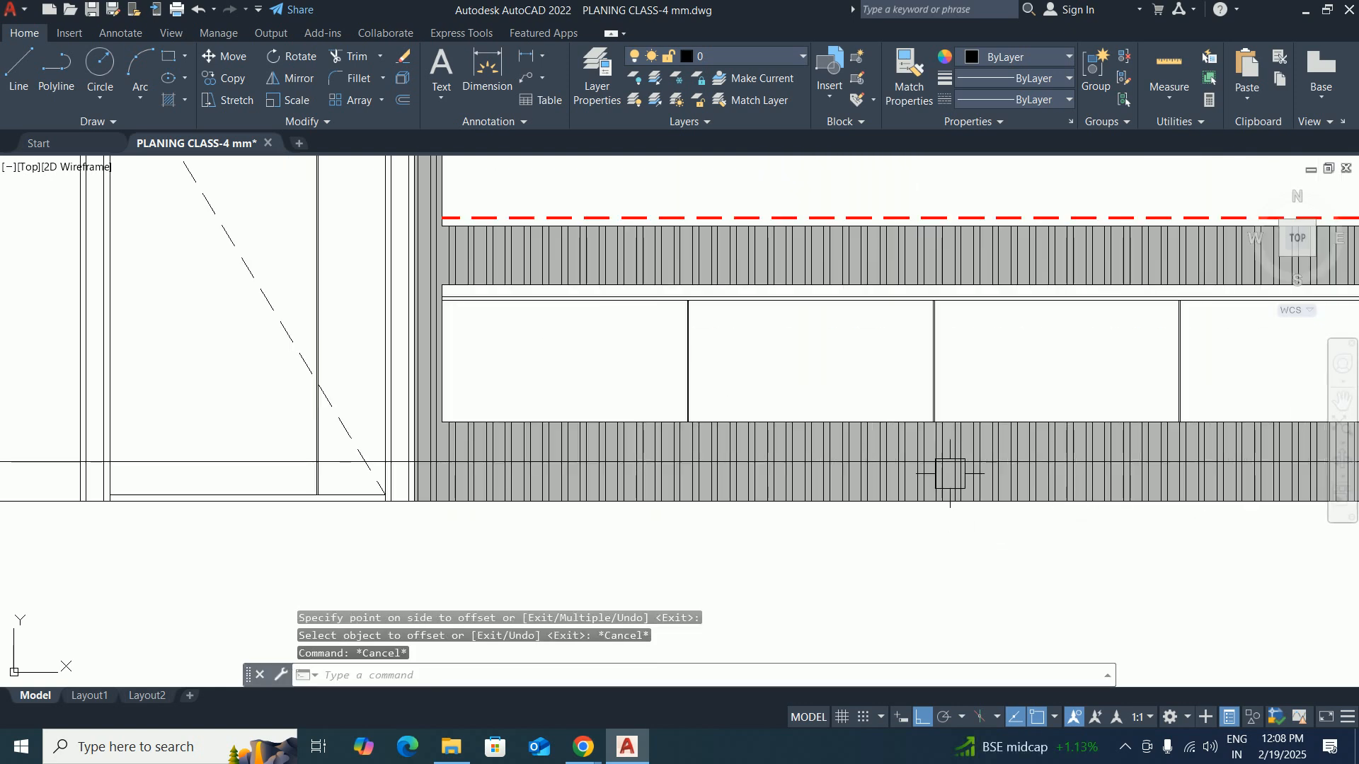
# Stretch the bottom edge of the wall panel hatch up to the skirting line.
pyautogui.scroll(3, 923, 480)
pyautogui.click(946, 485)
pyautogui.click(912, 490)
pyautogui.moveTo(862, 491); pyautogui.dragTo(725, 481, button='middle')
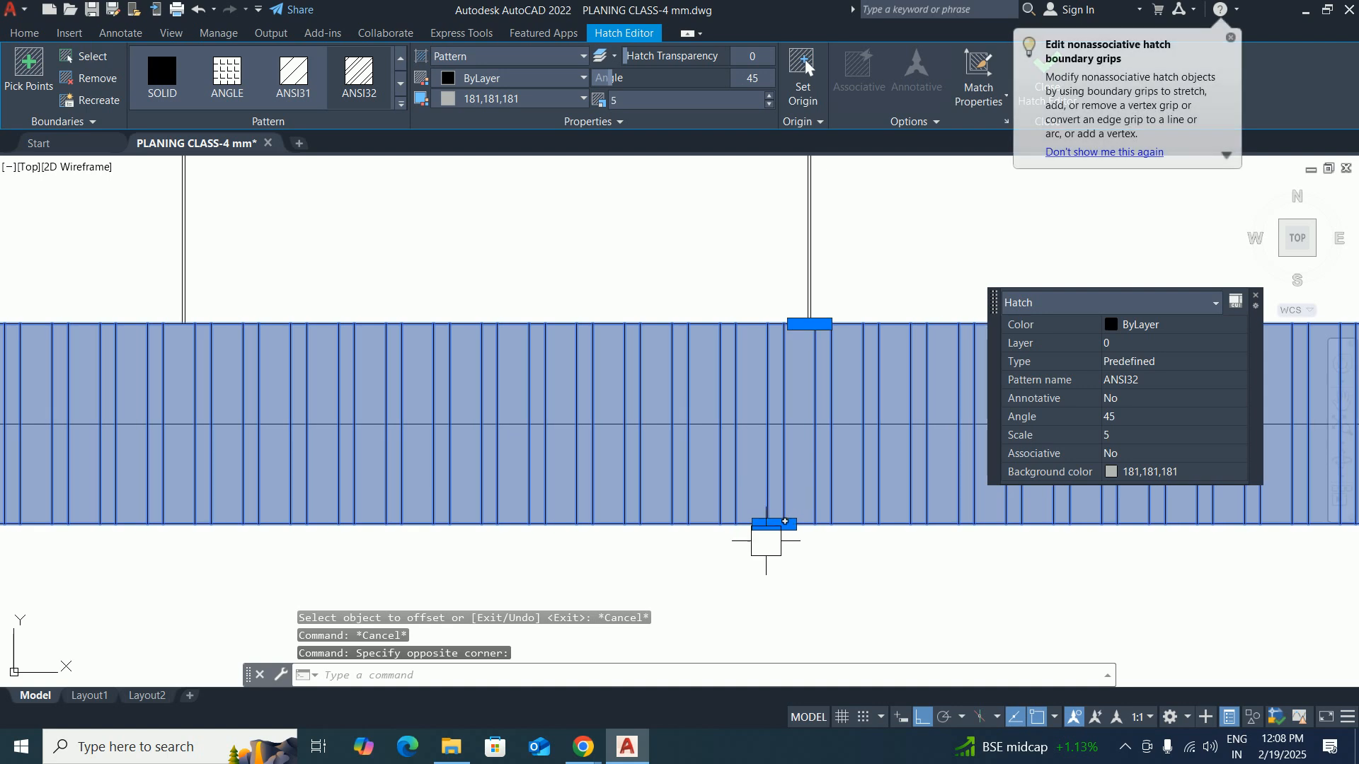
pyautogui.click(774, 524)
pyautogui.scroll(4, 787, 423)
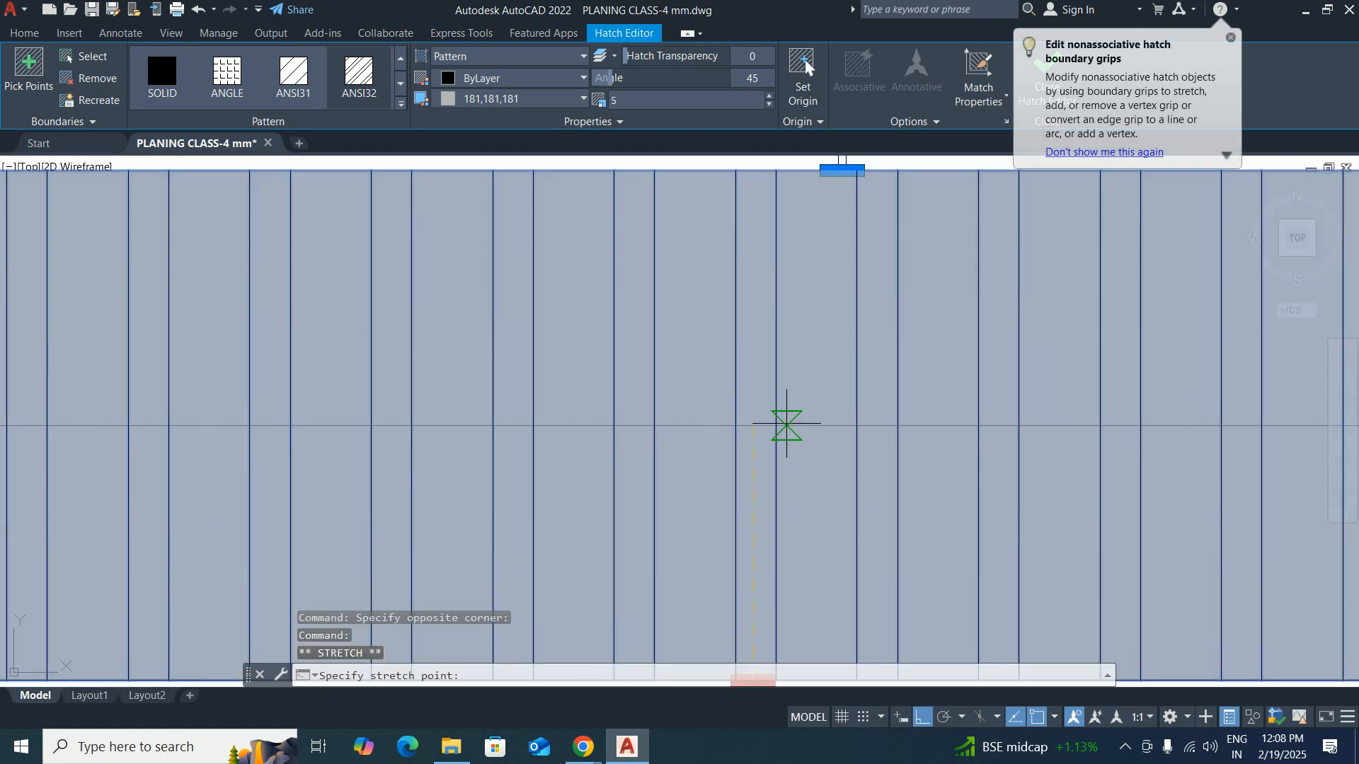
pyautogui.scroll(-6, 753, 426)
pyautogui.press('Escape')
pyautogui.press('Escape')
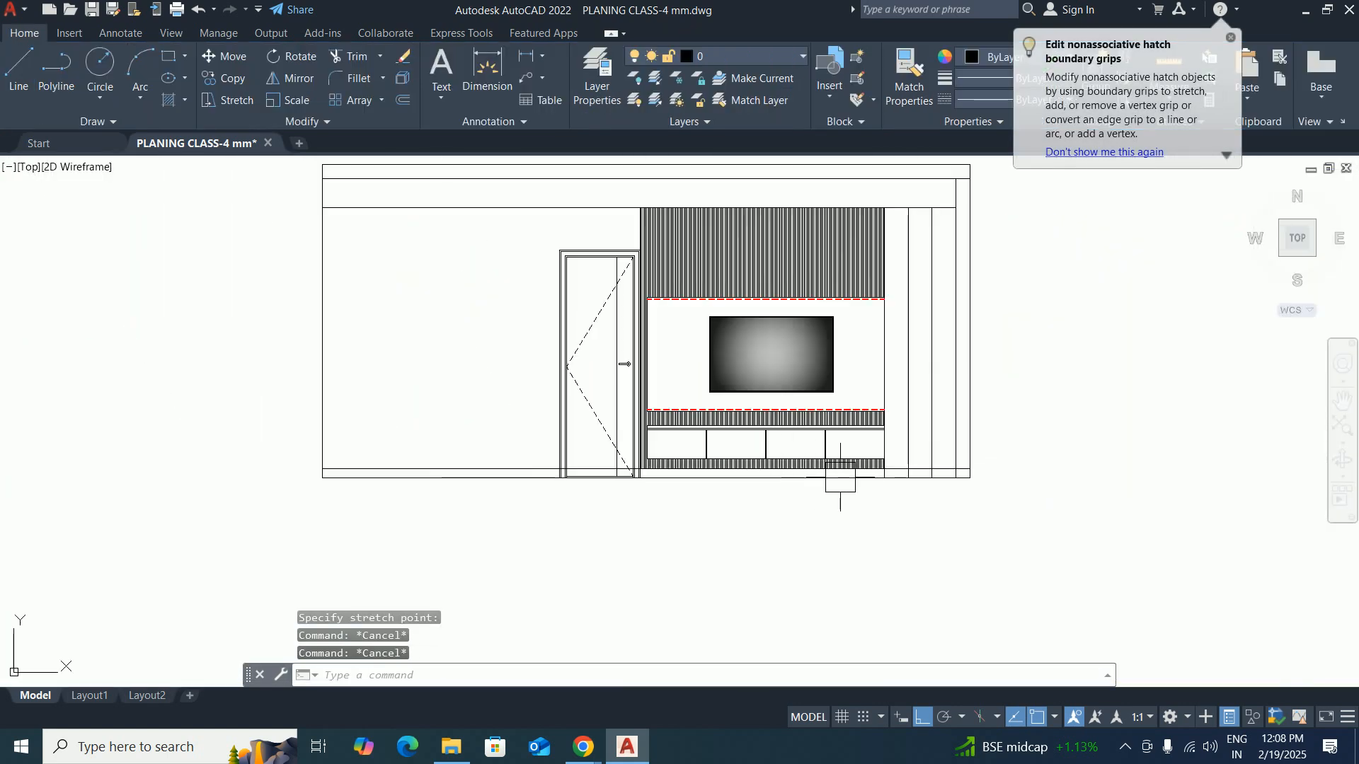
# Trim the skirting line where it meets the outer edges of the door frame.
pyautogui.scroll(5, 664, 467)
pyautogui.write('tr')
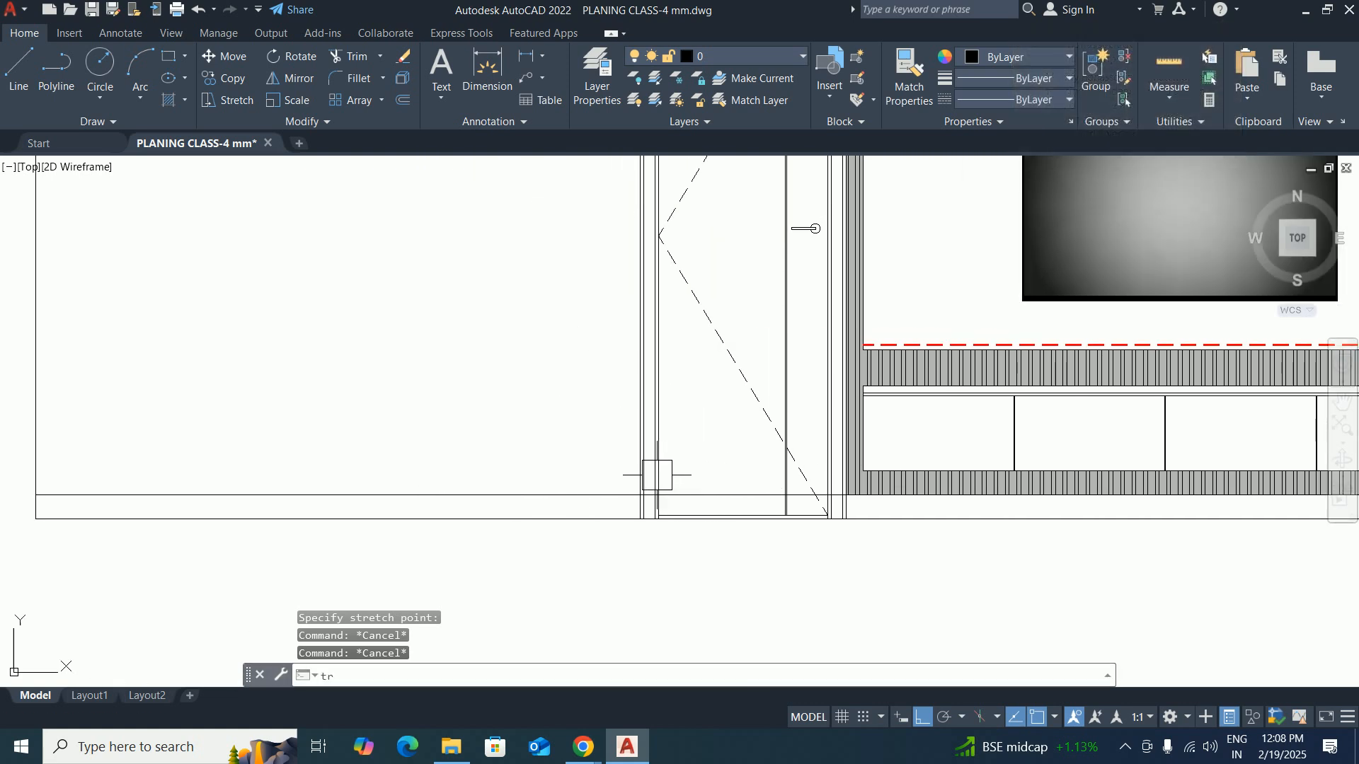
pyautogui.press('Return')
pyautogui.scroll(8, 815, 229)
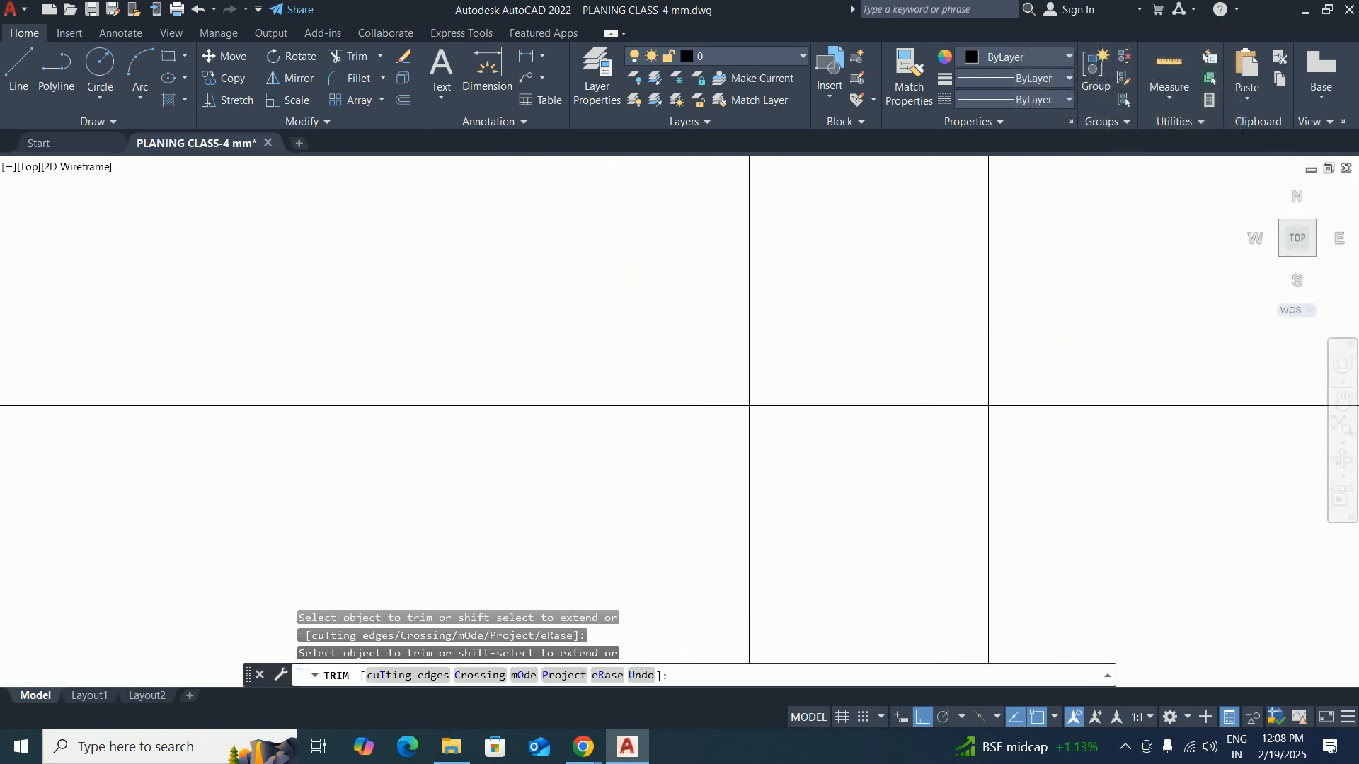
pyautogui.scroll(-4, 713, 420)
pyautogui.scroll(3, 701, 455)
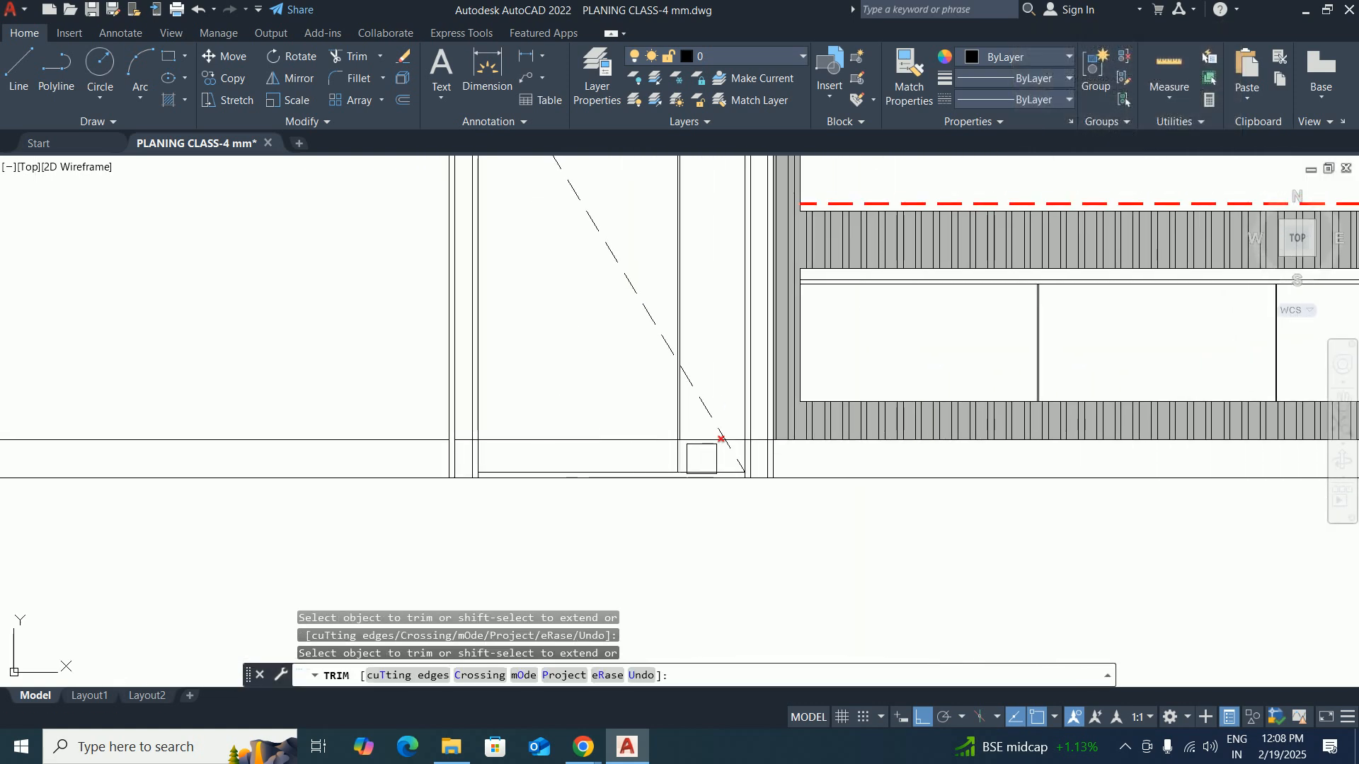
pyautogui.scroll(4, 800, 441)
pyautogui.scroll(-3, 850, 446)
pyautogui.press('Escape')
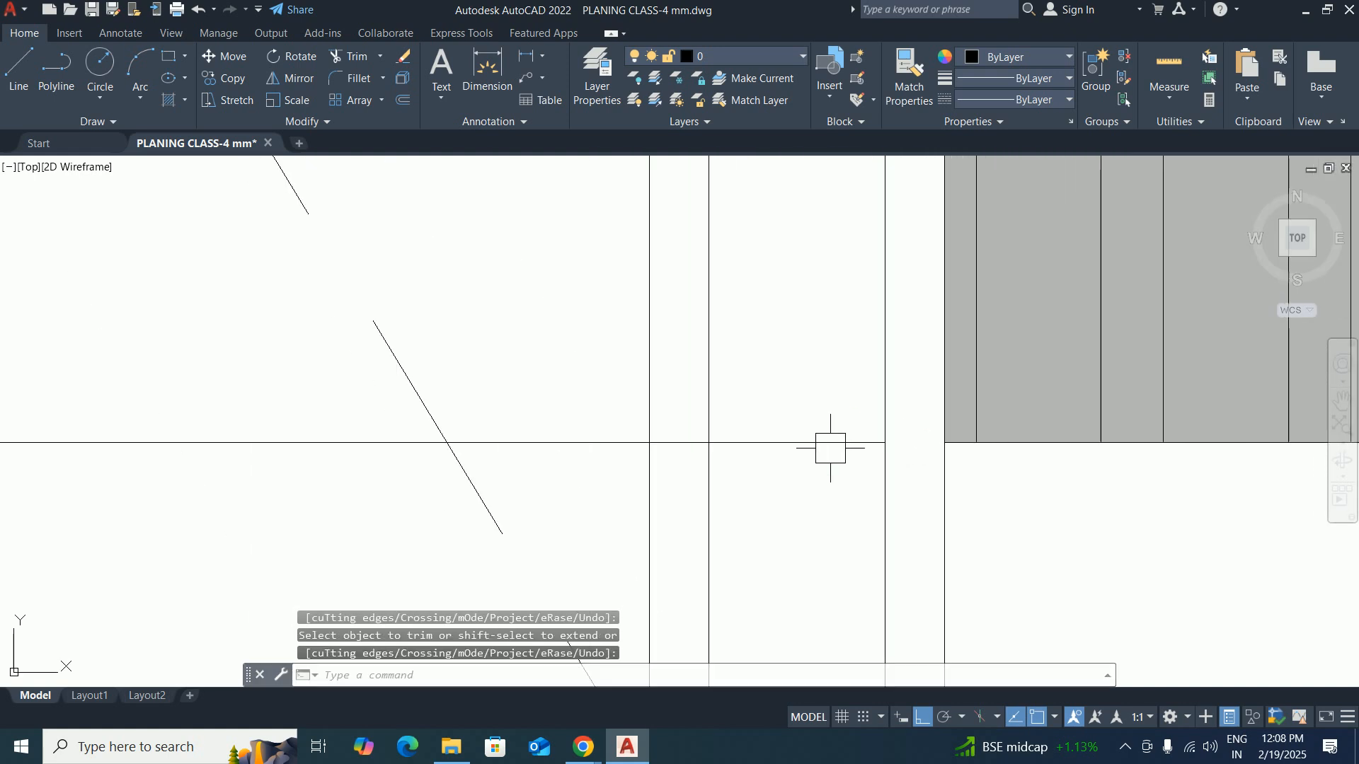
# Delete the leftover piece of skirting line running across the door.
pyautogui.click(816, 444)
pyautogui.scroll(-4, 812, 445)
pyautogui.press('Delete')
pyautogui.moveTo(939, 482); pyautogui.dragTo(718, 479, button='middle')
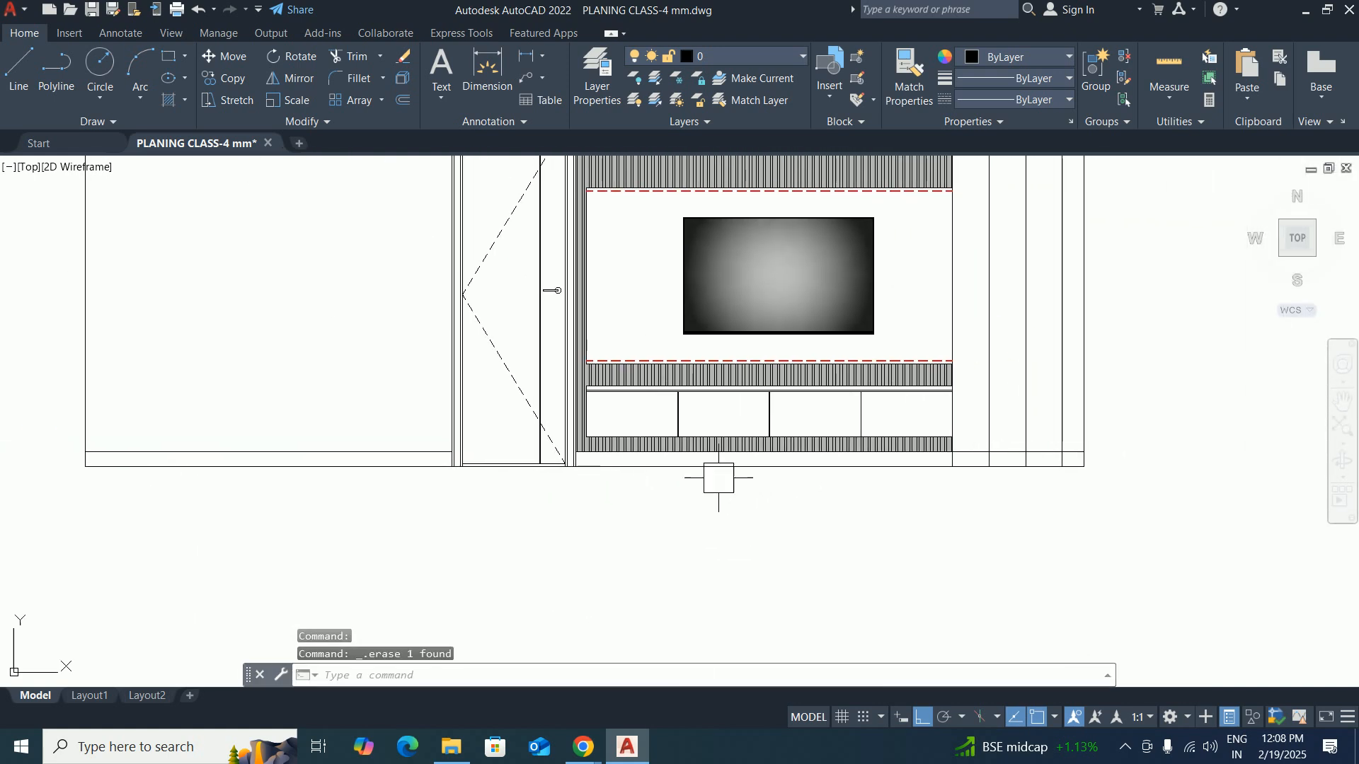
pyautogui.press('Escape')
pyautogui.press('Escape')
pyautogui.press('Escape')
# Trim the two inner vertical lines below the skirting line beside the TV panel, and the skirting line past the last vertical.
pyautogui.scroll(4, 1038, 441)
pyautogui.write('tr')
pyautogui.press('Return')
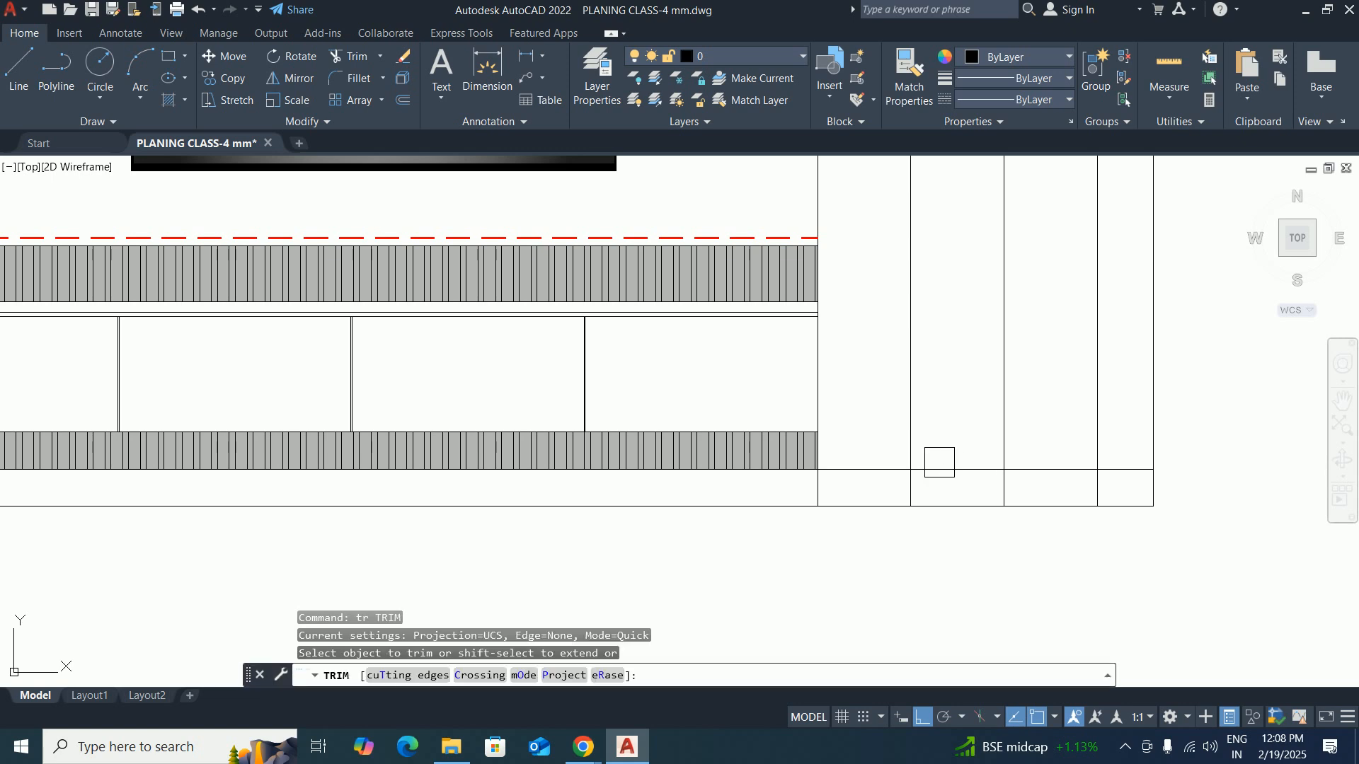
pyautogui.scroll(2, 883, 464)
pyautogui.moveTo(883, 485); pyautogui.dragTo(809, 518, button='middle')
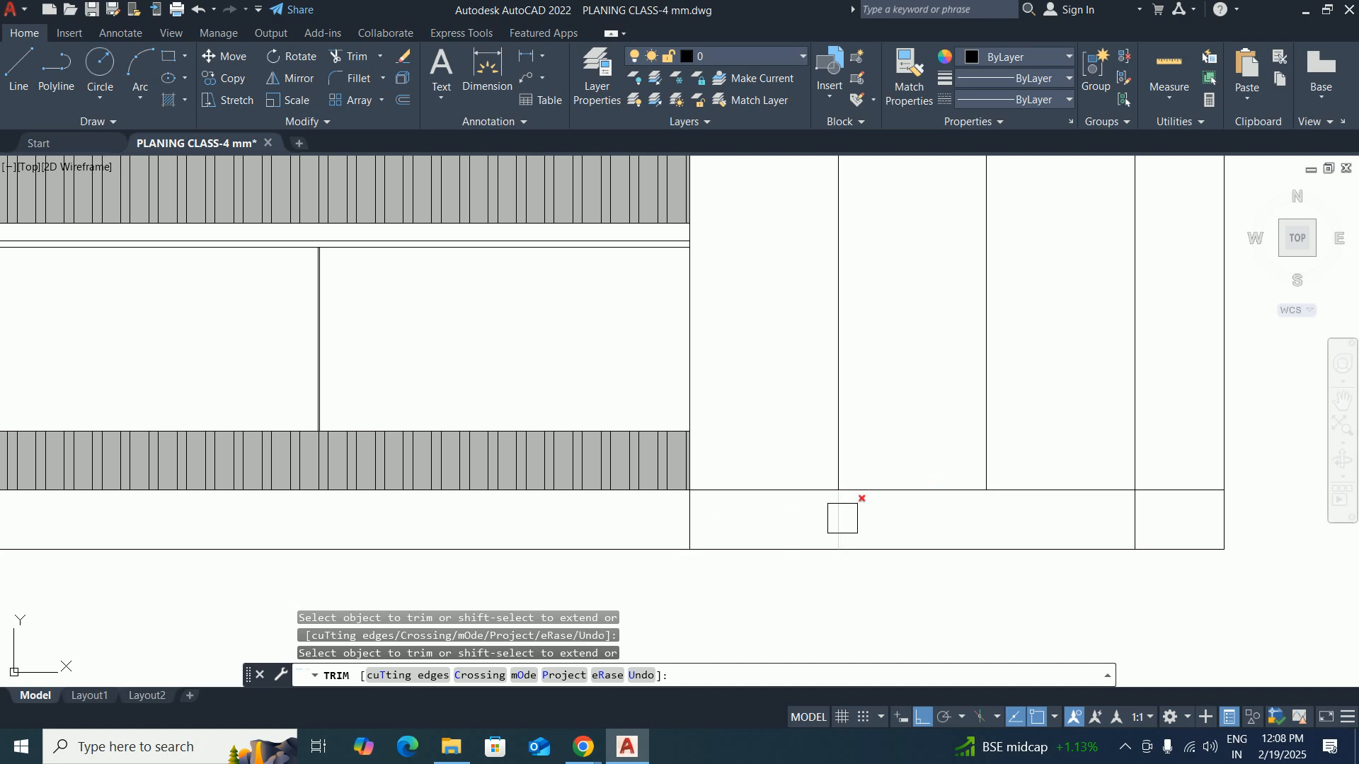
pyautogui.scroll(-2, 869, 521)
pyautogui.scroll(2, 994, 516)
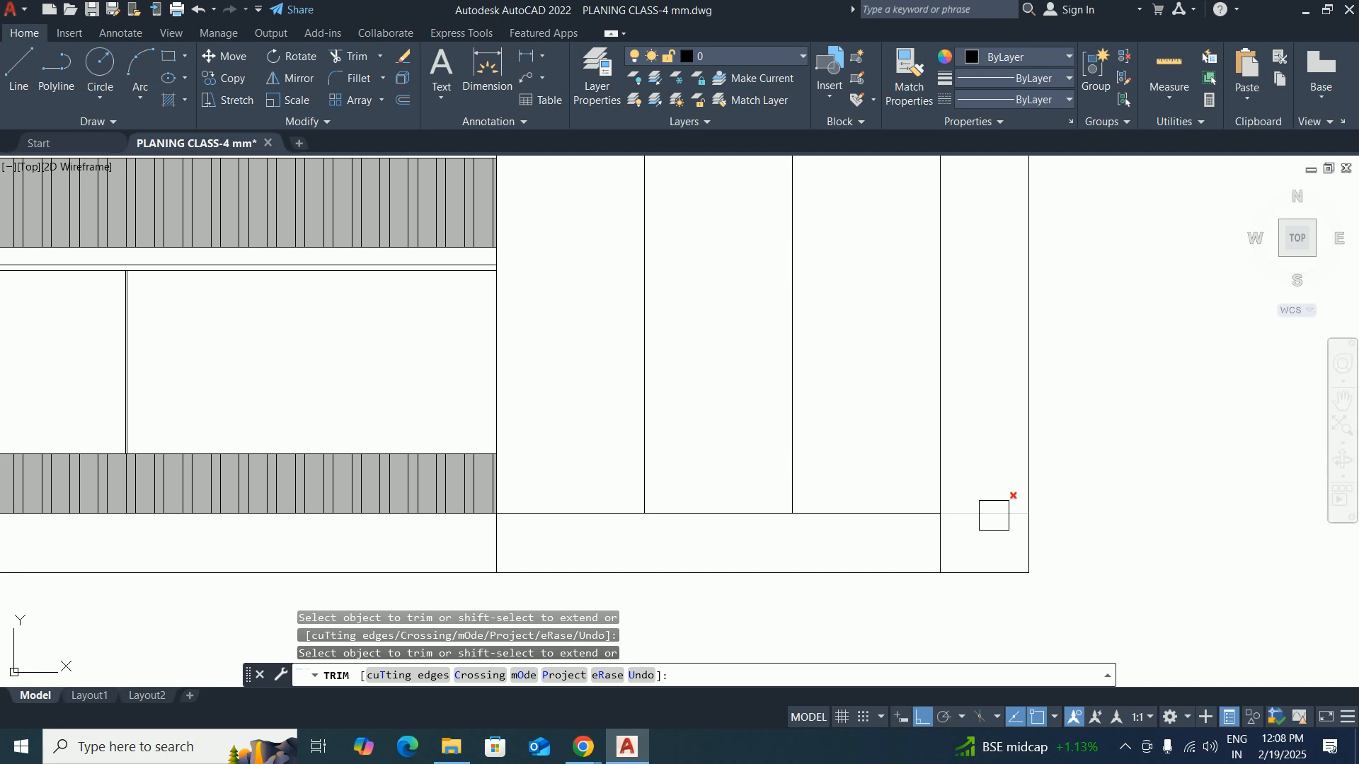
pyautogui.scroll(-5, 994, 515)
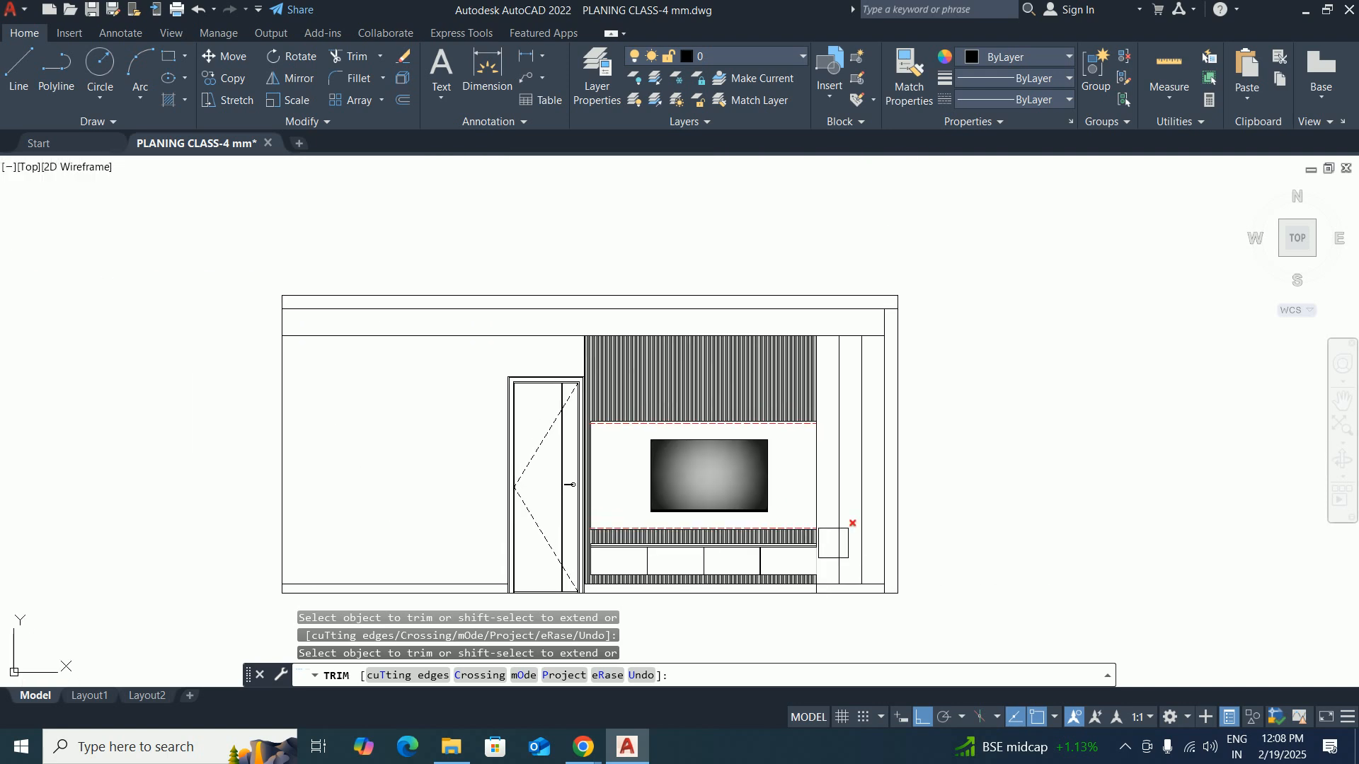
pyautogui.press('Escape')
pyautogui.press('Escape')
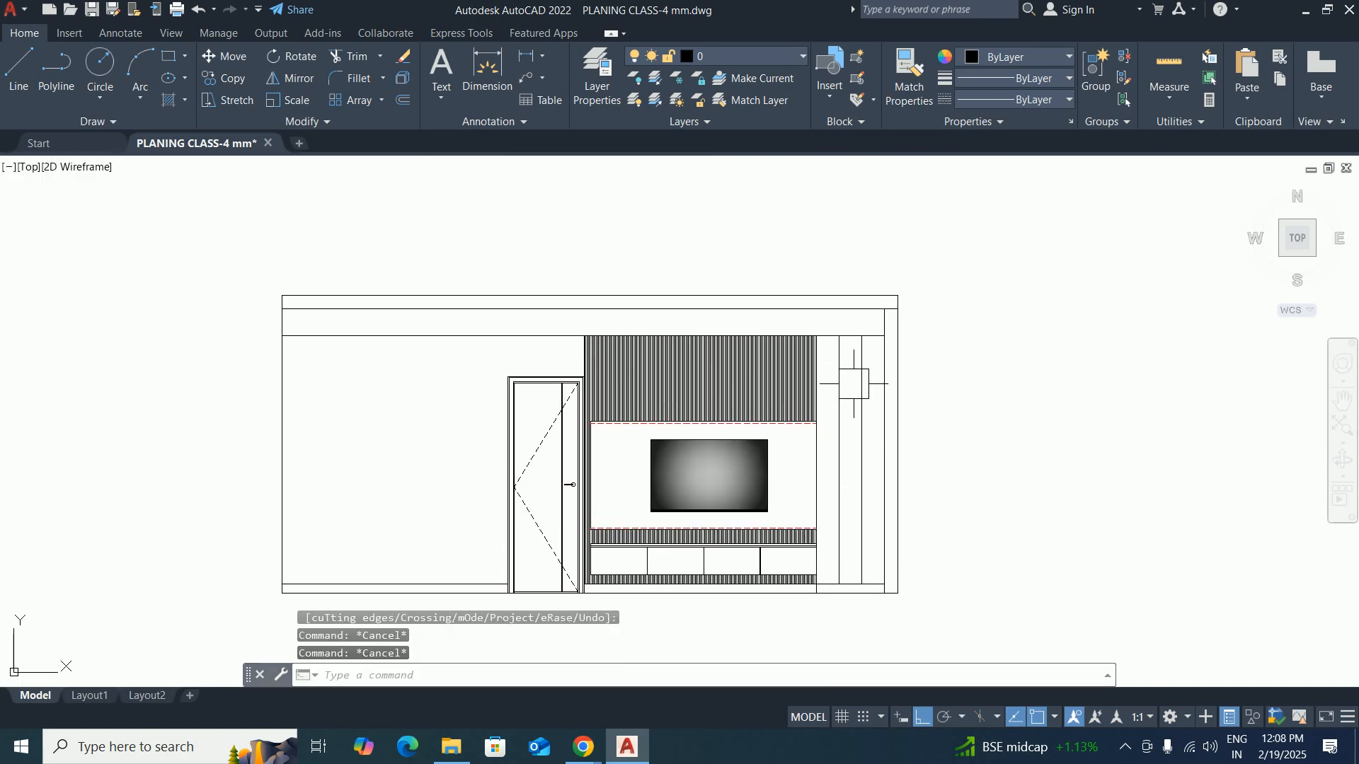
pyautogui.moveTo(778, 471)
pyautogui.mouseDown(button='middle')
pyautogui.moveTo(752, 432)
pyautogui.moveTo(888, 429)
pyautogui.mouseUp(button='middle')
pyautogui.press('Escape')
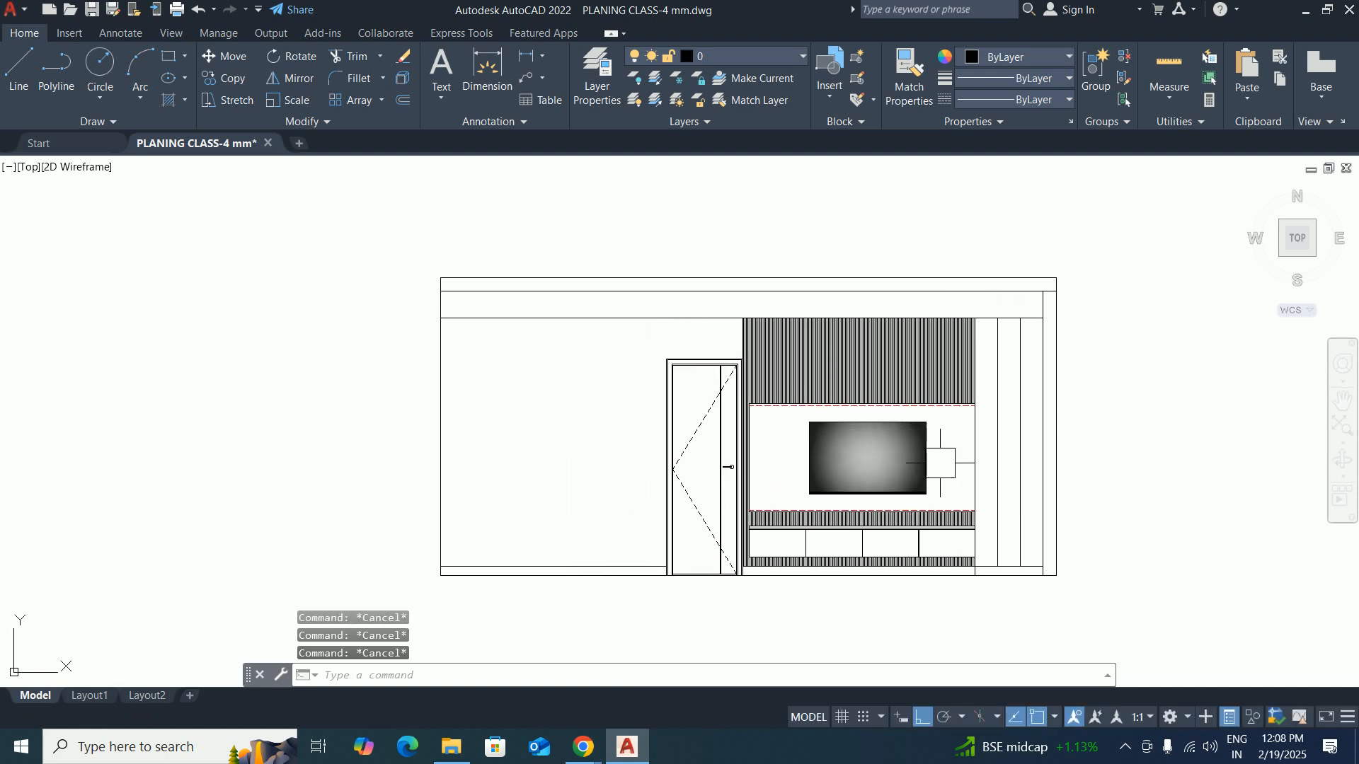
# Fill the plain wall area around the door with a solid hatch in colour 181,181,181.
pyautogui.moveTo(738, 444); pyautogui.dragTo(854, 461, button='middle')
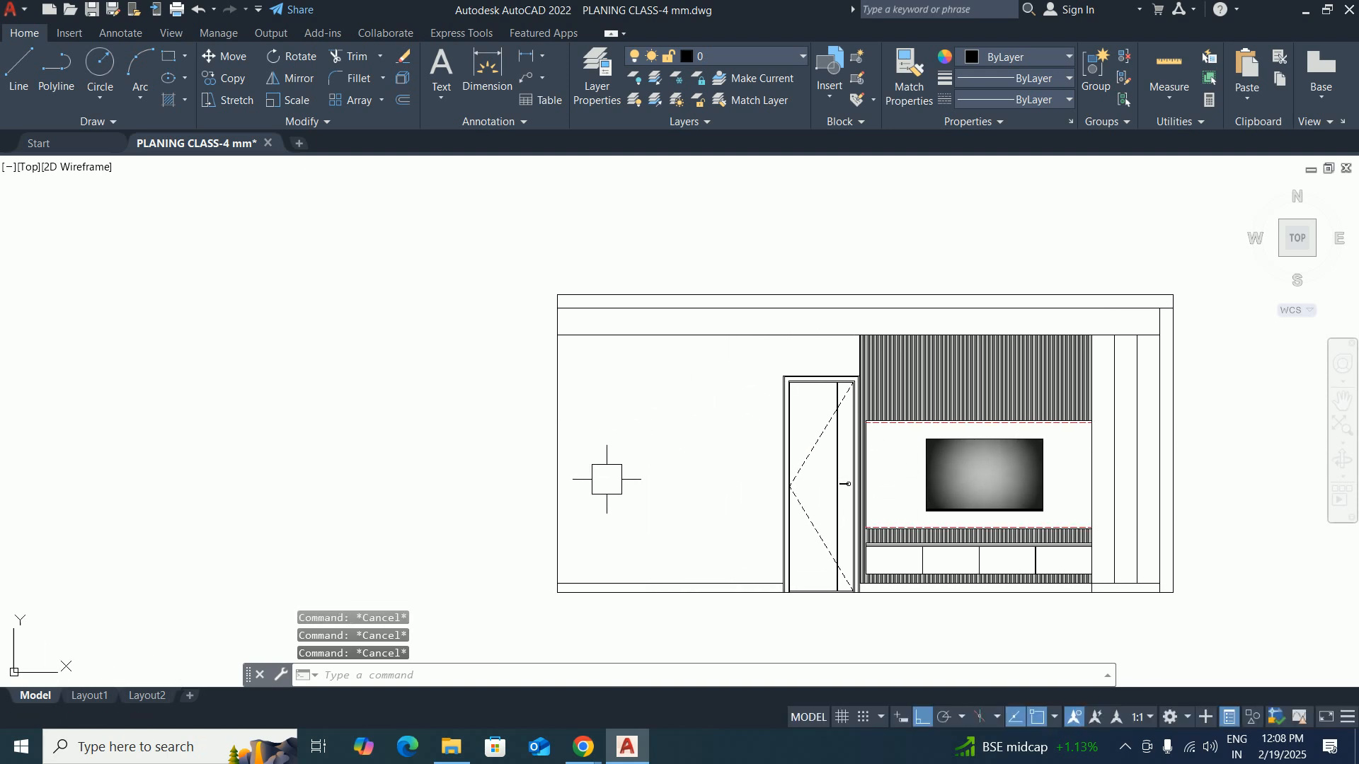
pyautogui.press('Return')
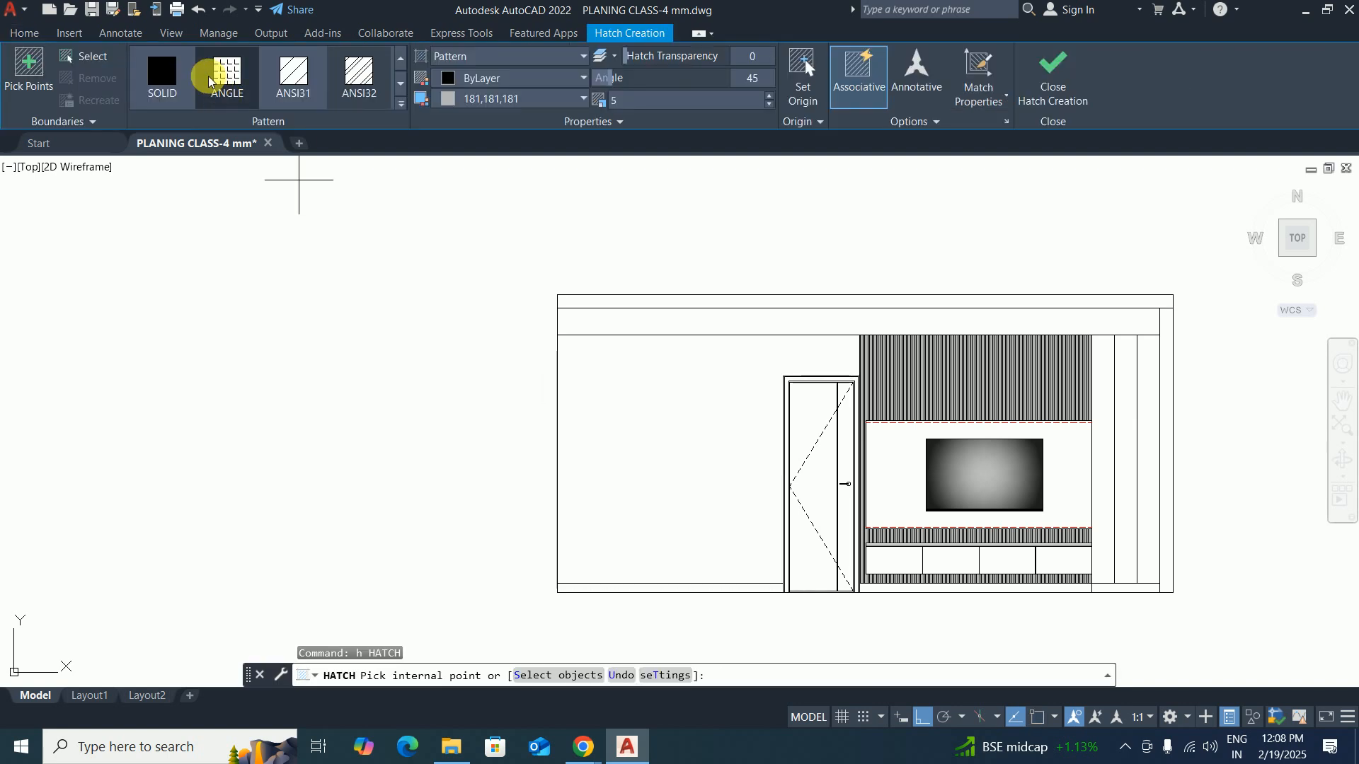
pyautogui.click(156, 72)
pyautogui.click(631, 364)
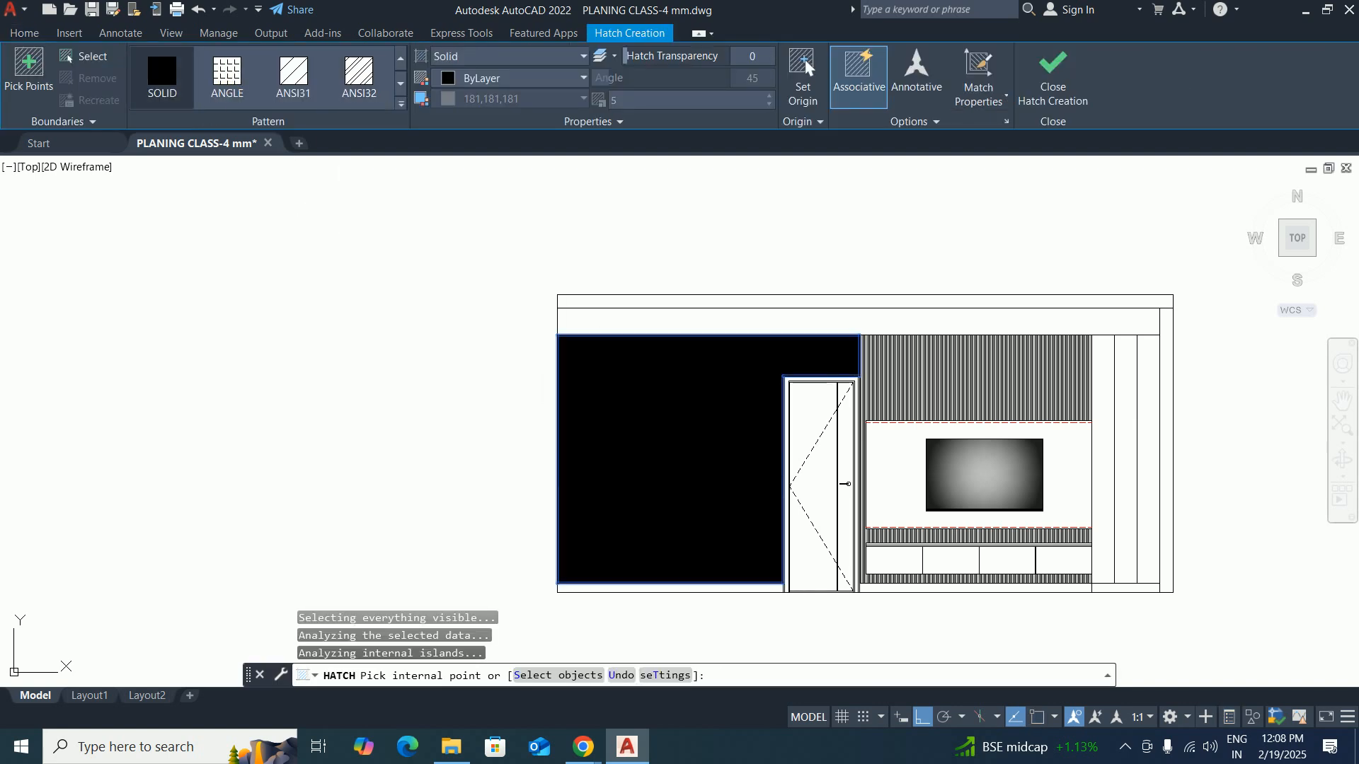
pyautogui.click(485, 78)
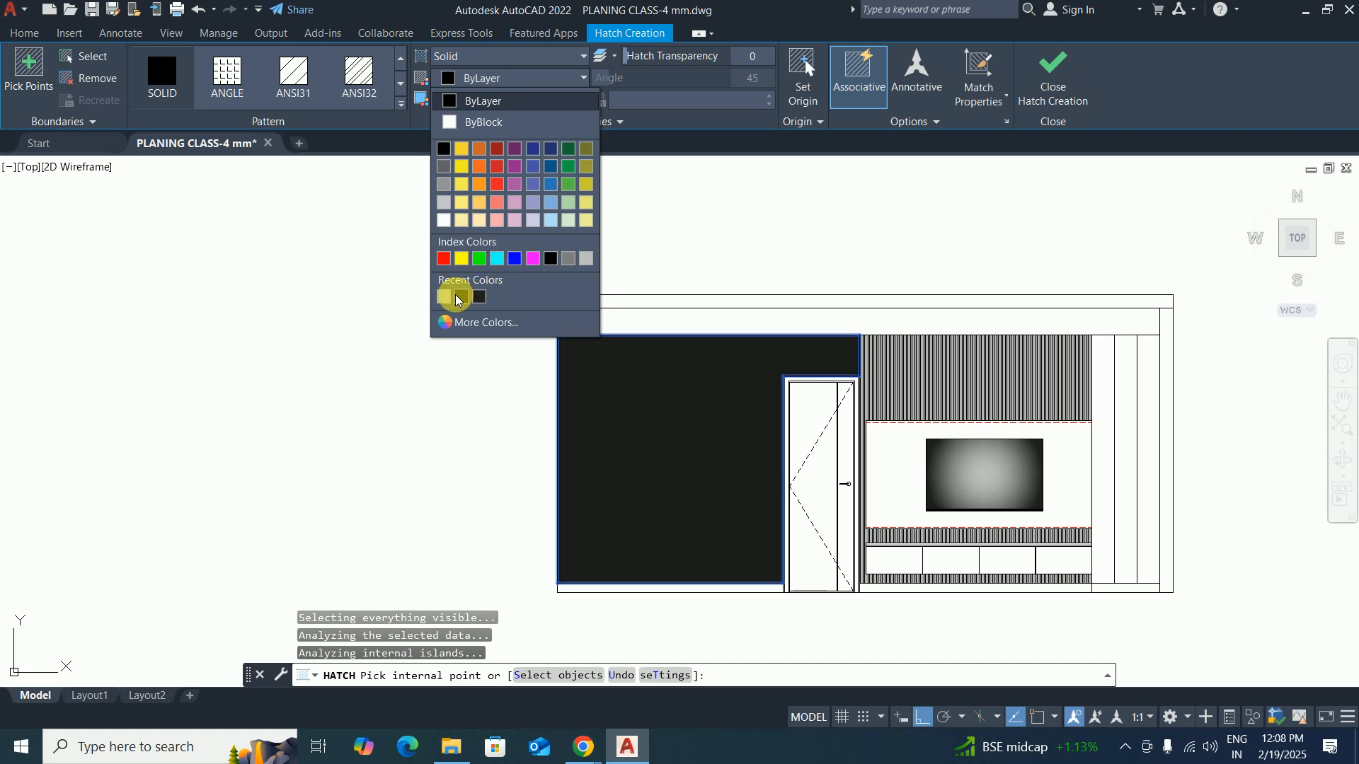
pyautogui.click(444, 298)
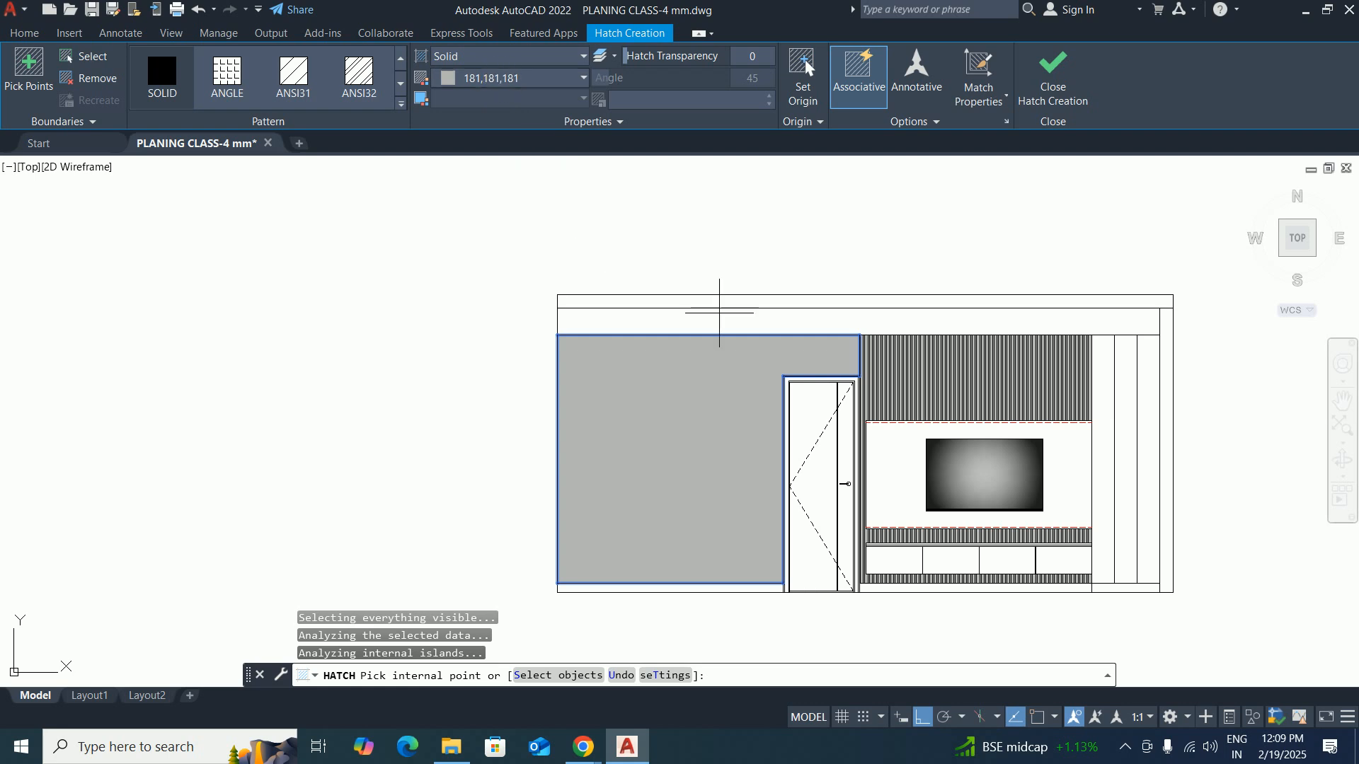
pyautogui.press('Return')
pyautogui.press('Escape')
pyautogui.press('Escape')
pyautogui.scroll(12, 906, 361)
pyautogui.click(889, 355)
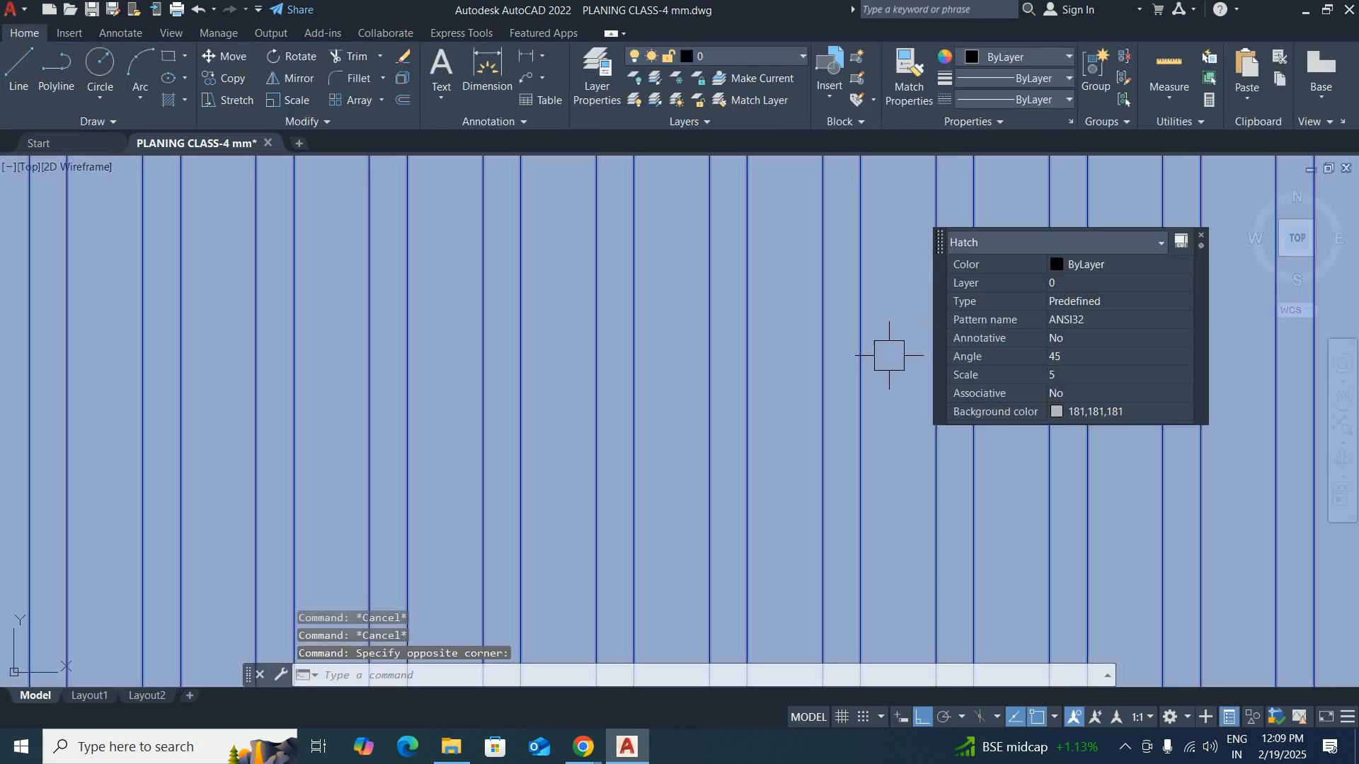
pyautogui.click(386, 86)
pyautogui.press('Escape')
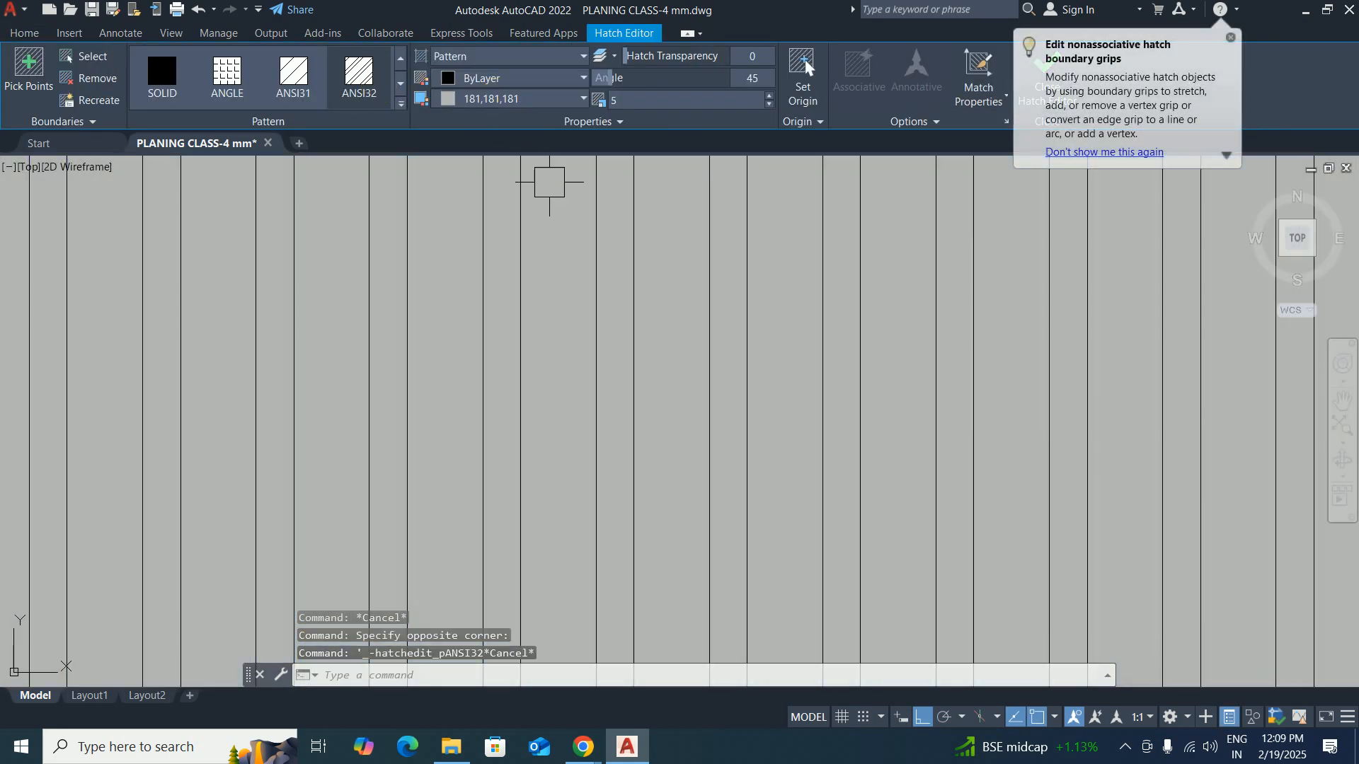
pyautogui.press('Escape')
pyautogui.press('Escape')
pyautogui.scroll(-10, 591, 303)
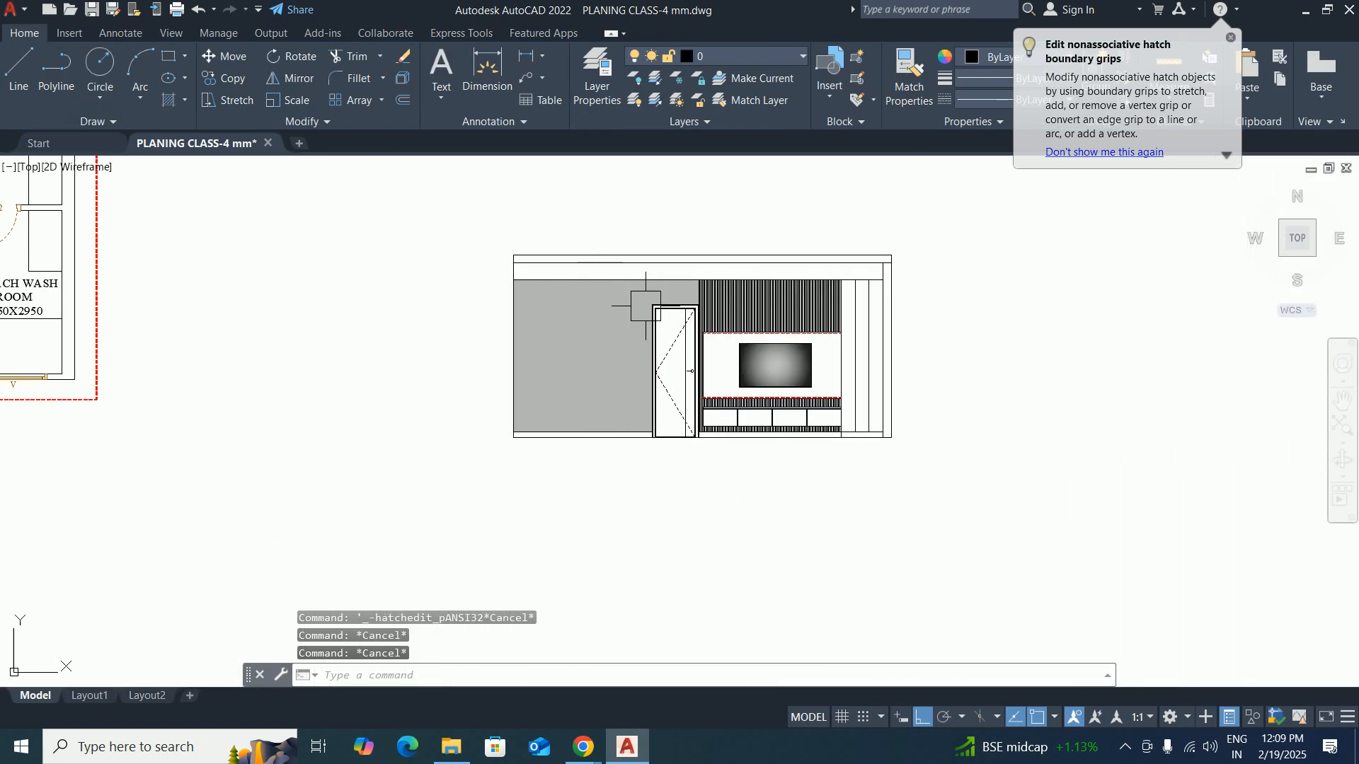
pyautogui.scroll(3, 596, 341)
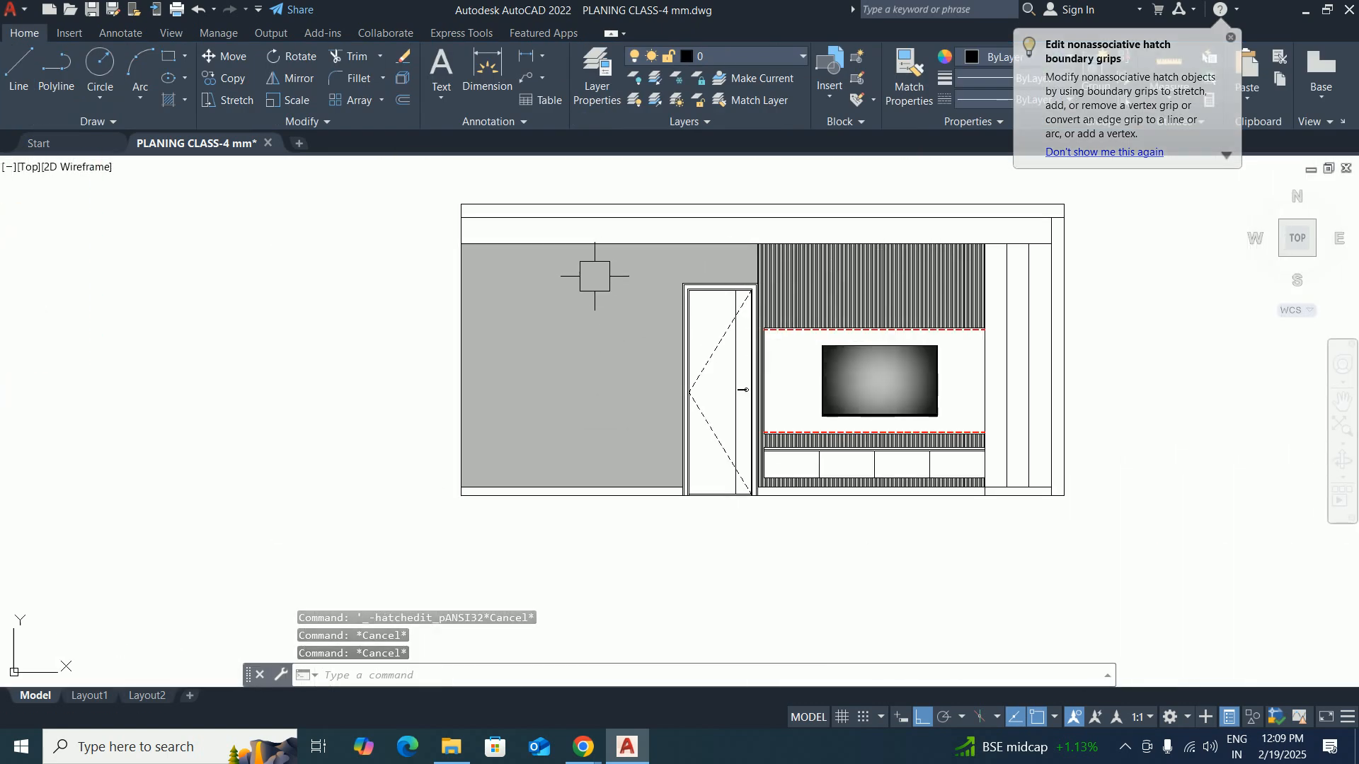
pyautogui.scroll(3, 681, 348)
pyautogui.scroll(-4, 700, 360)
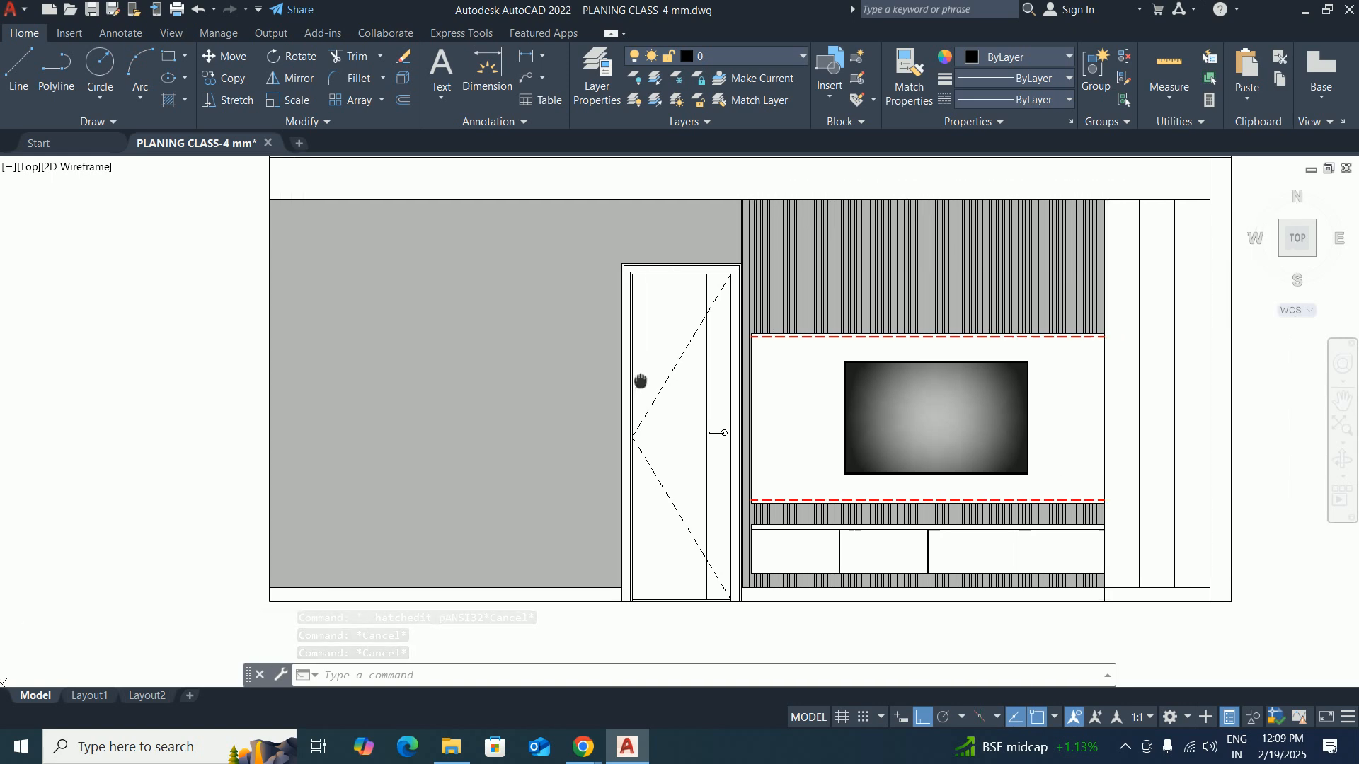
pyautogui.scroll(4, 718, 363)
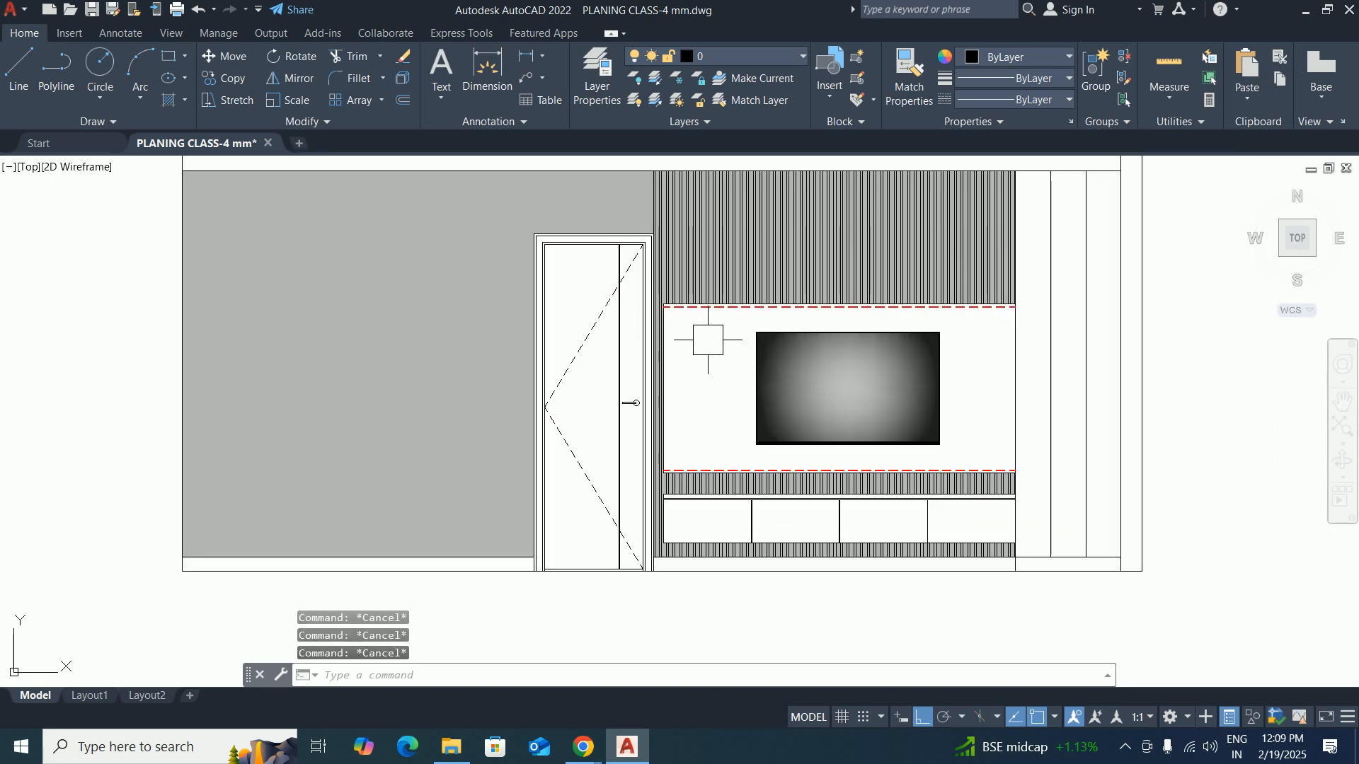
# Switch to File Explorer and look through the Downloads folder with its files shown as large icons.
pyautogui.click(450, 746)
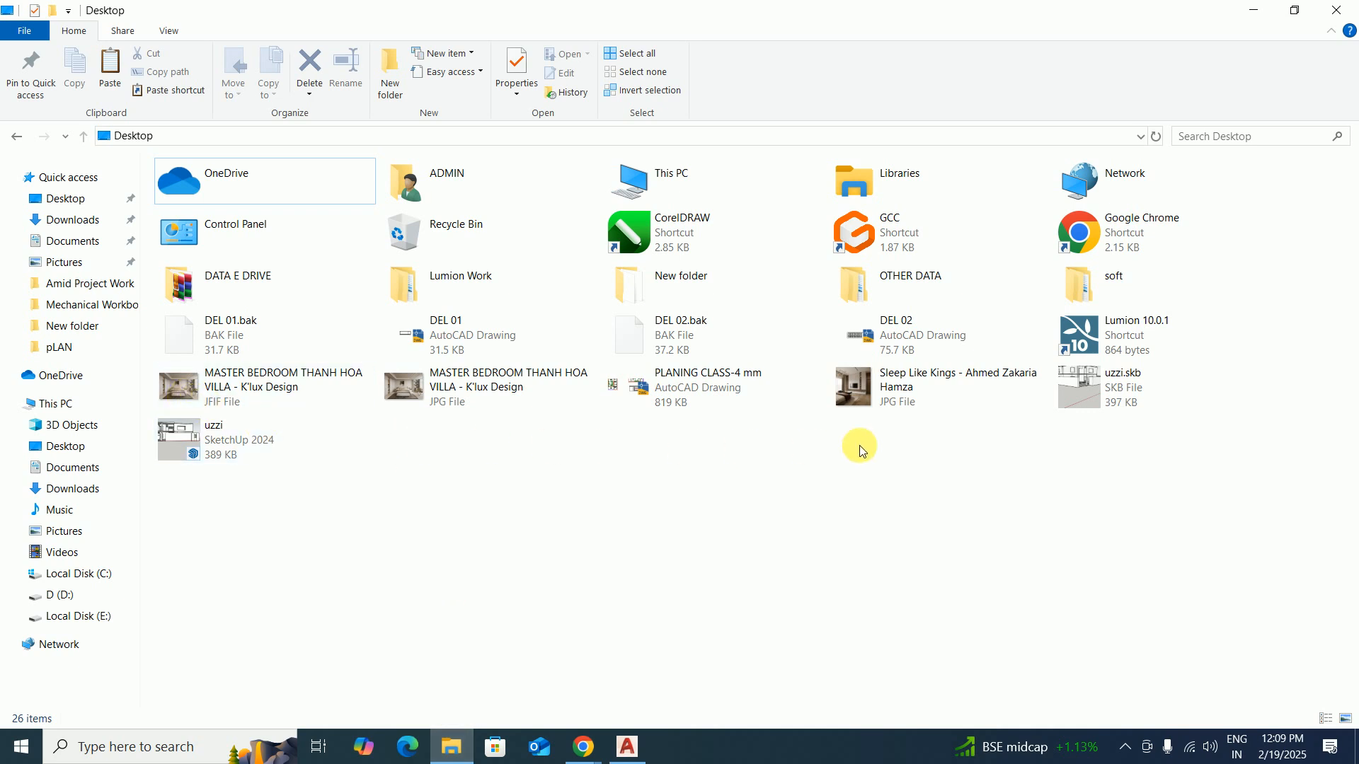
pyautogui.click(80, 220)
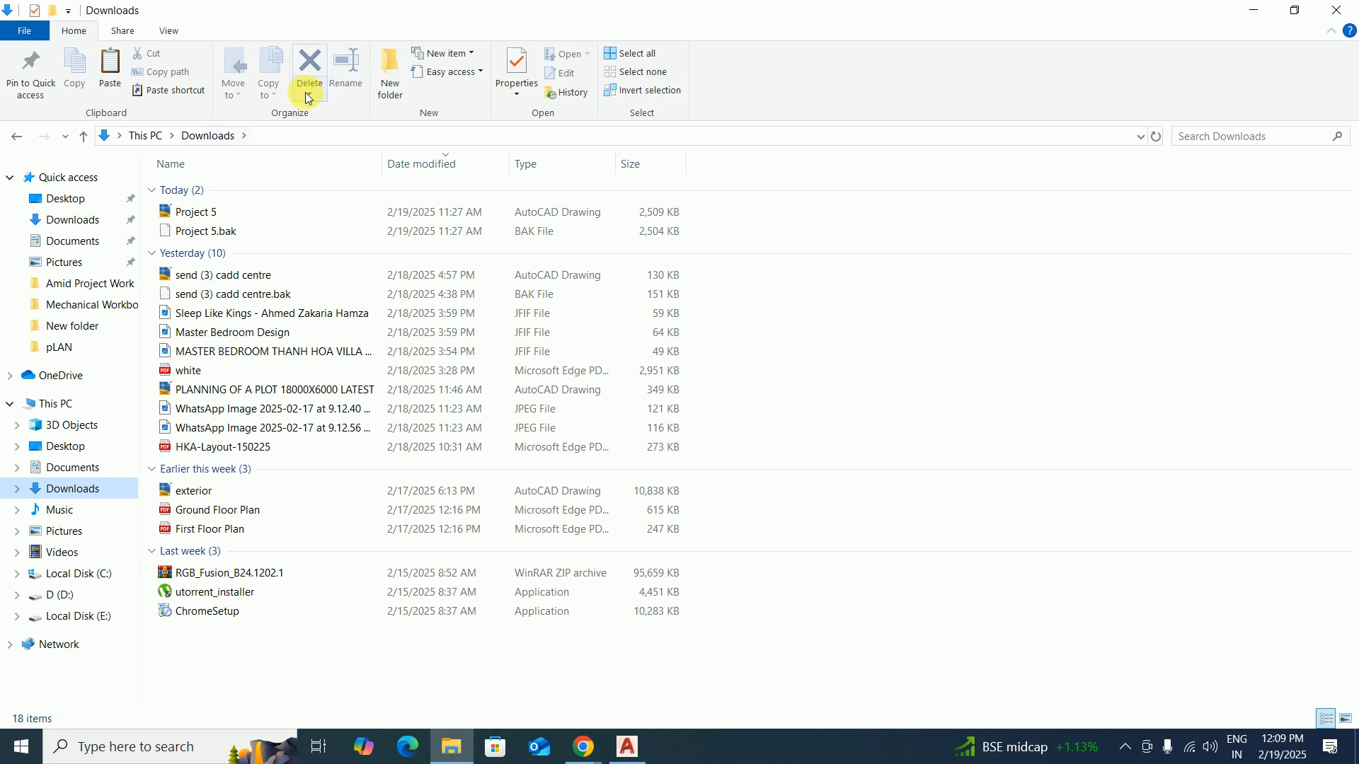
pyautogui.click(170, 32)
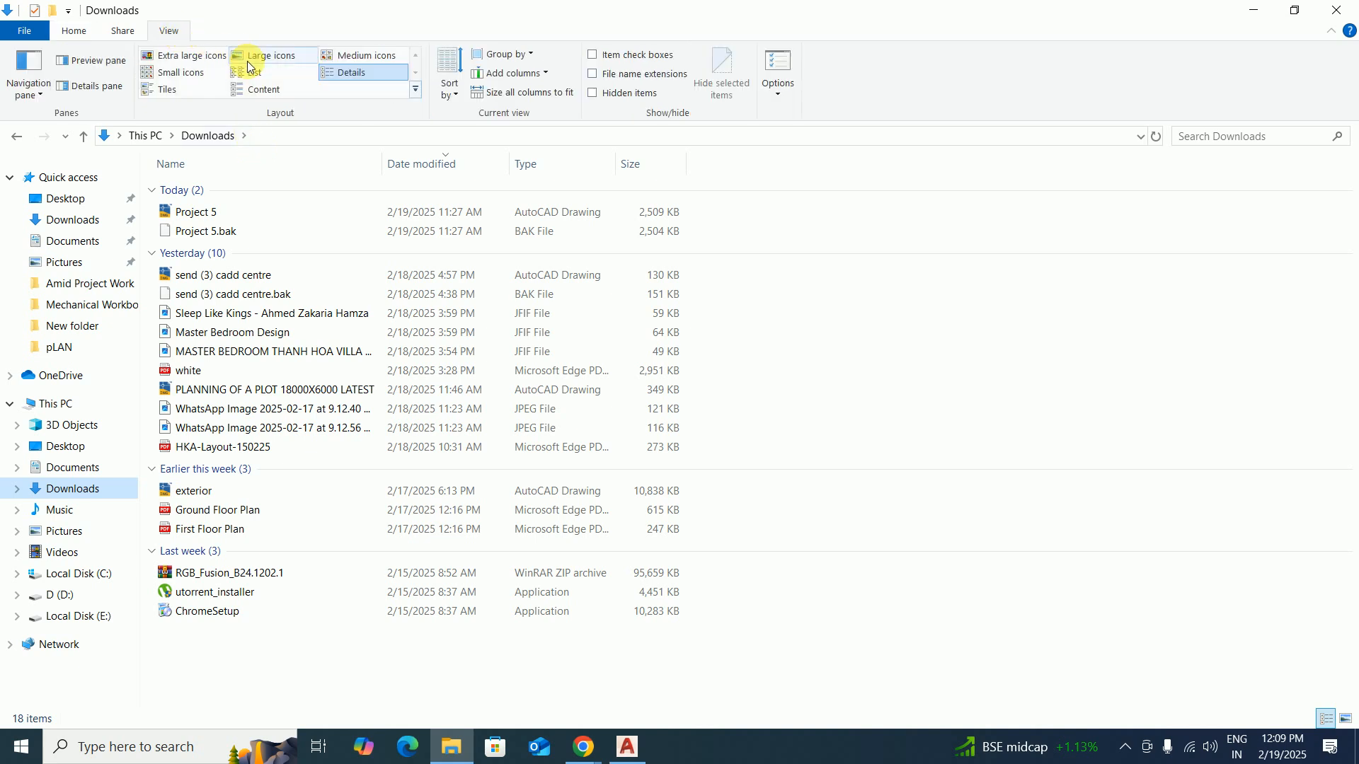
pyautogui.click(247, 56)
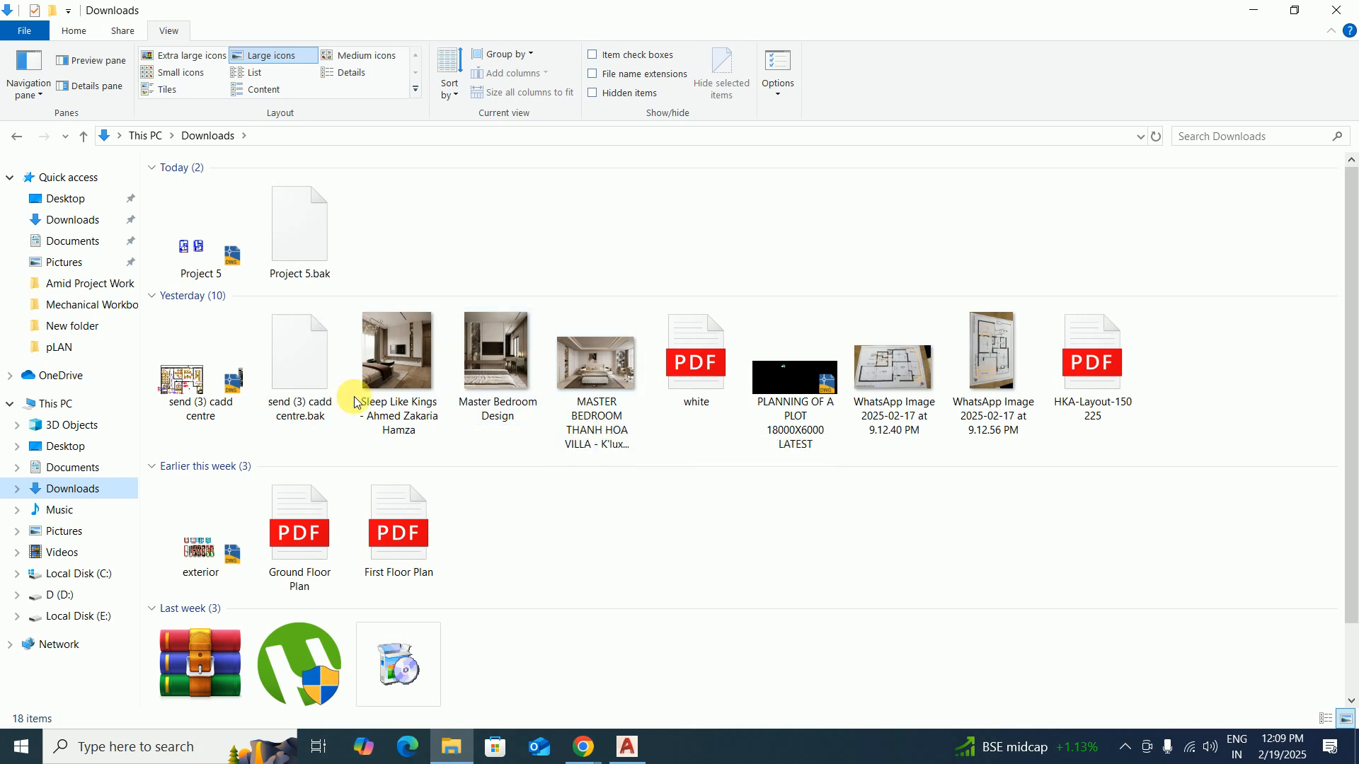
pyautogui.scroll(-1, 400, 430)
pyautogui.scroll(1, 469, 446)
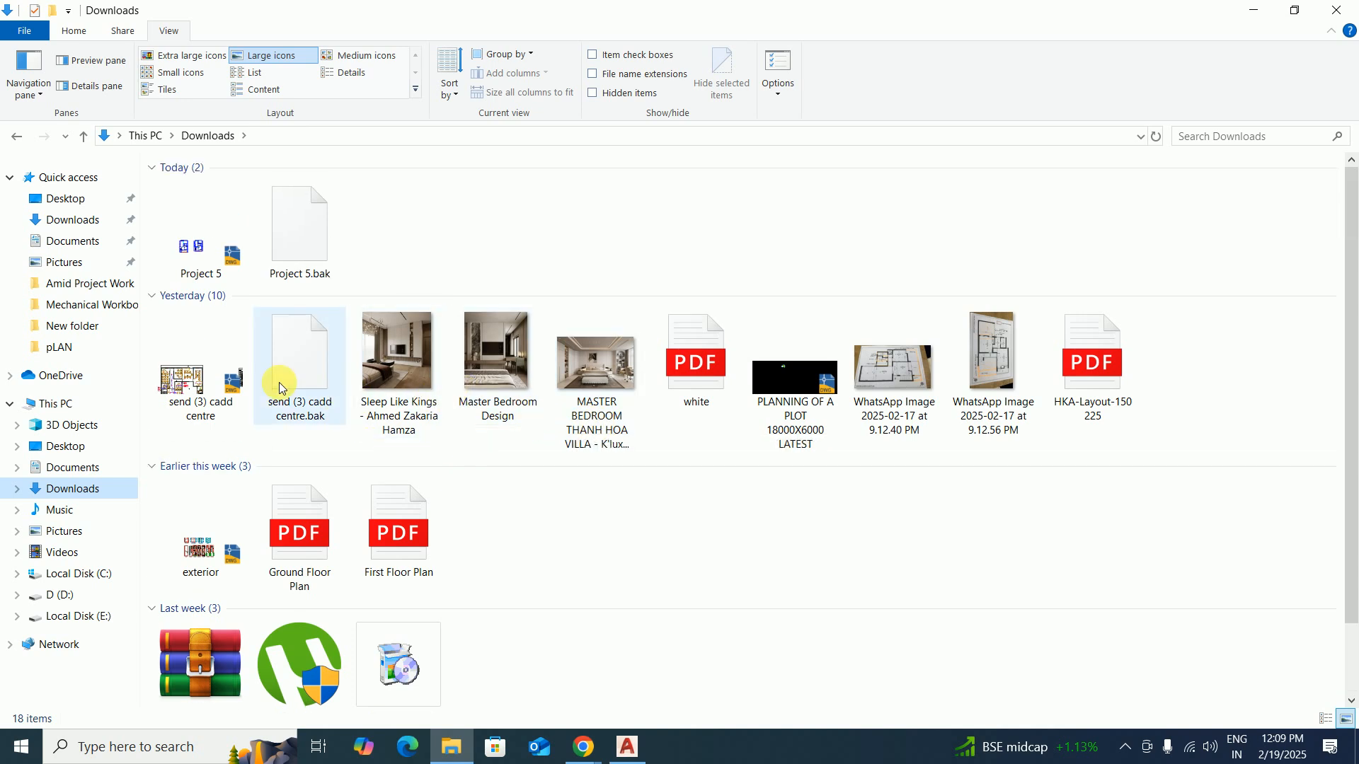
# Look through the folders on drive D and open the DATA D DRIVE folder.
pyautogui.click(49, 412)
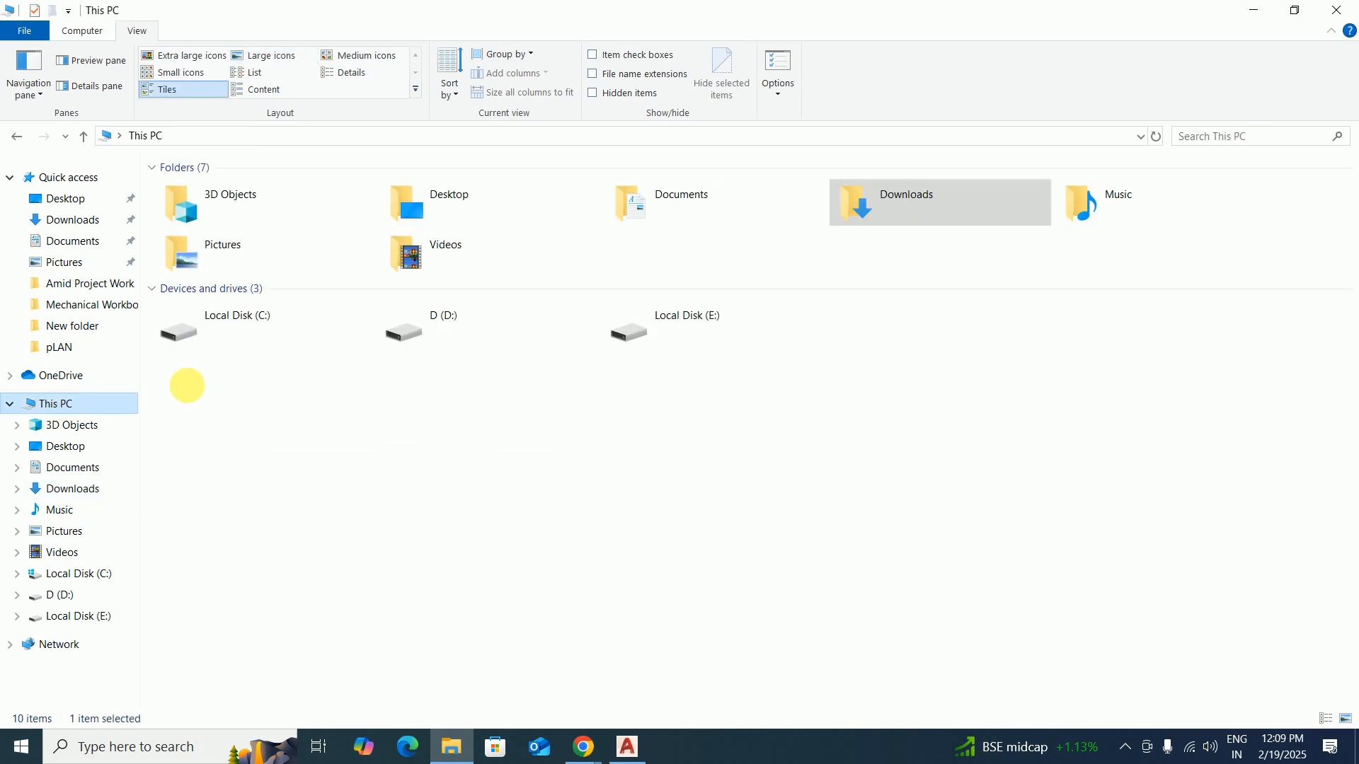
pyautogui.doubleClick(495, 328)
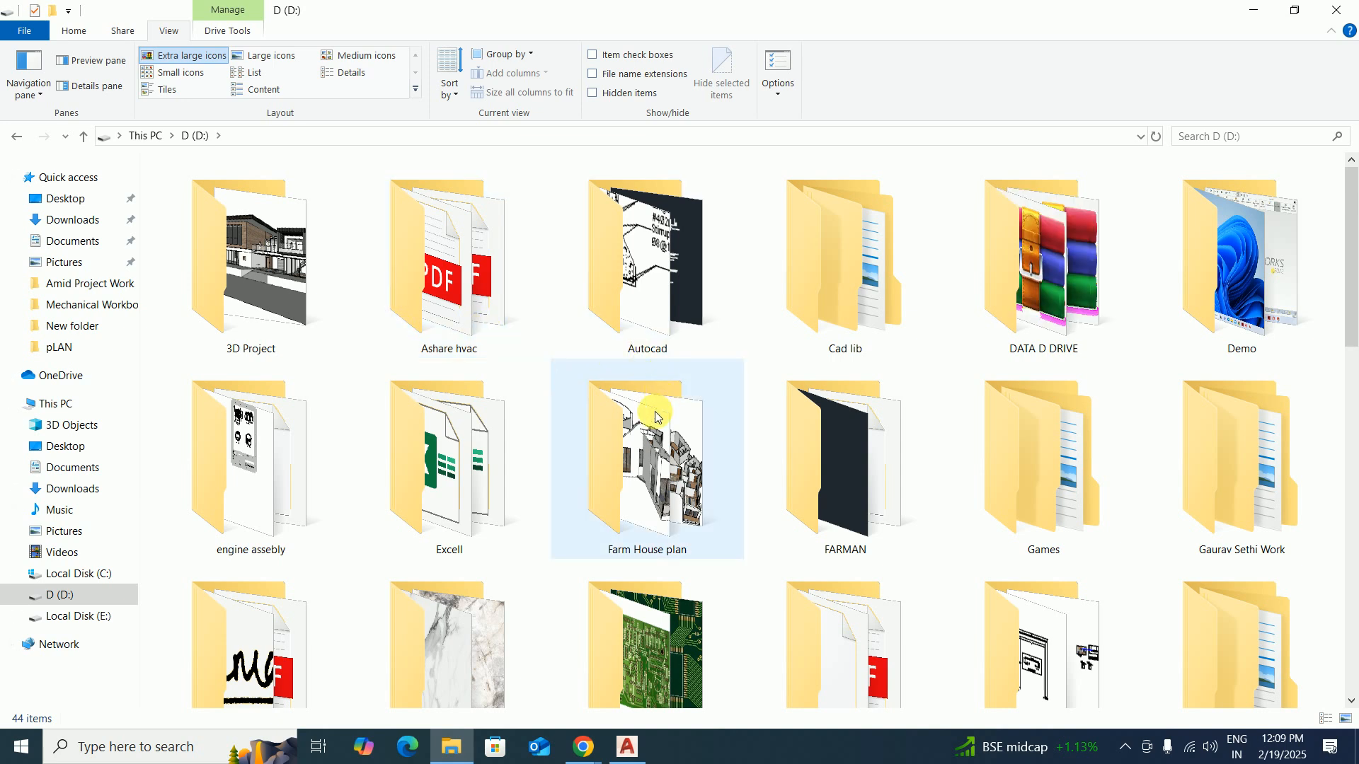
pyautogui.scroll(-10, 658, 421)
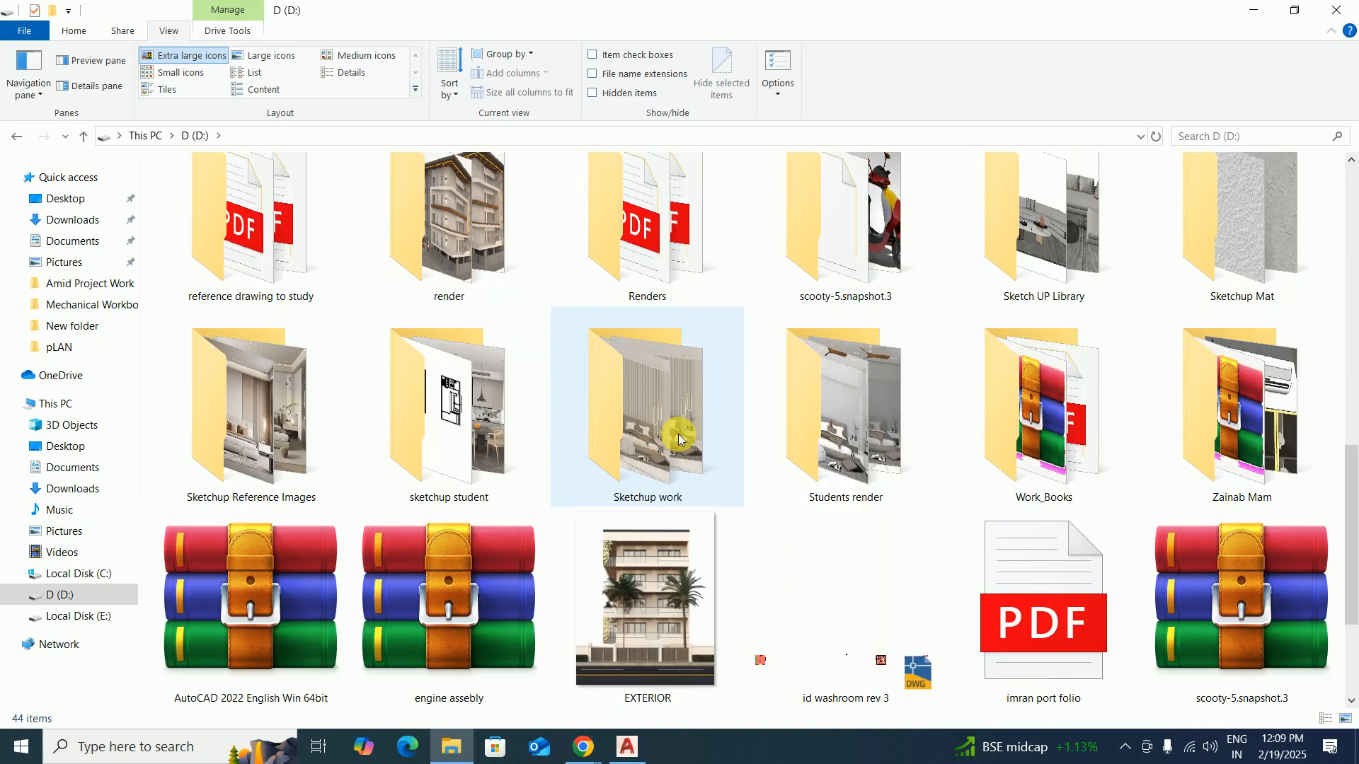
pyautogui.scroll(-3, 1263, 542)
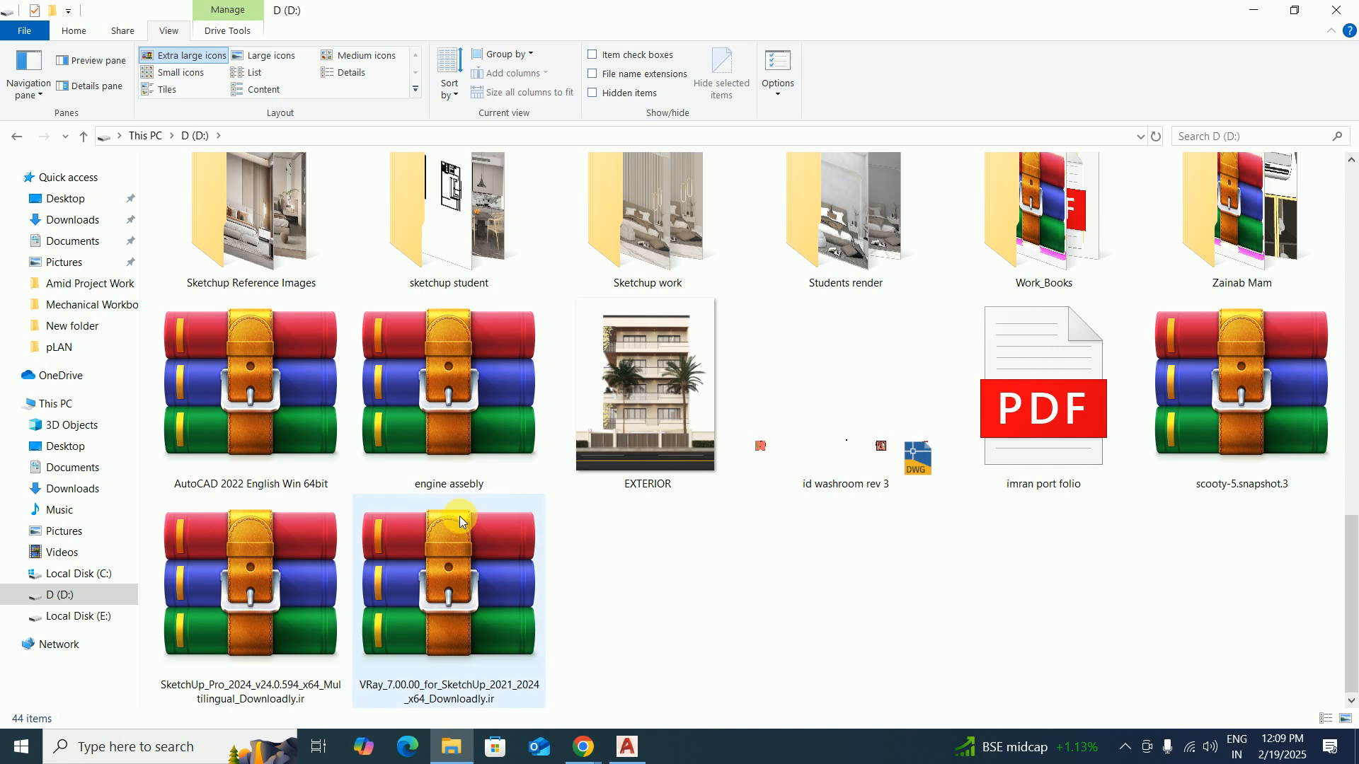
pyautogui.scroll(5, 460, 522)
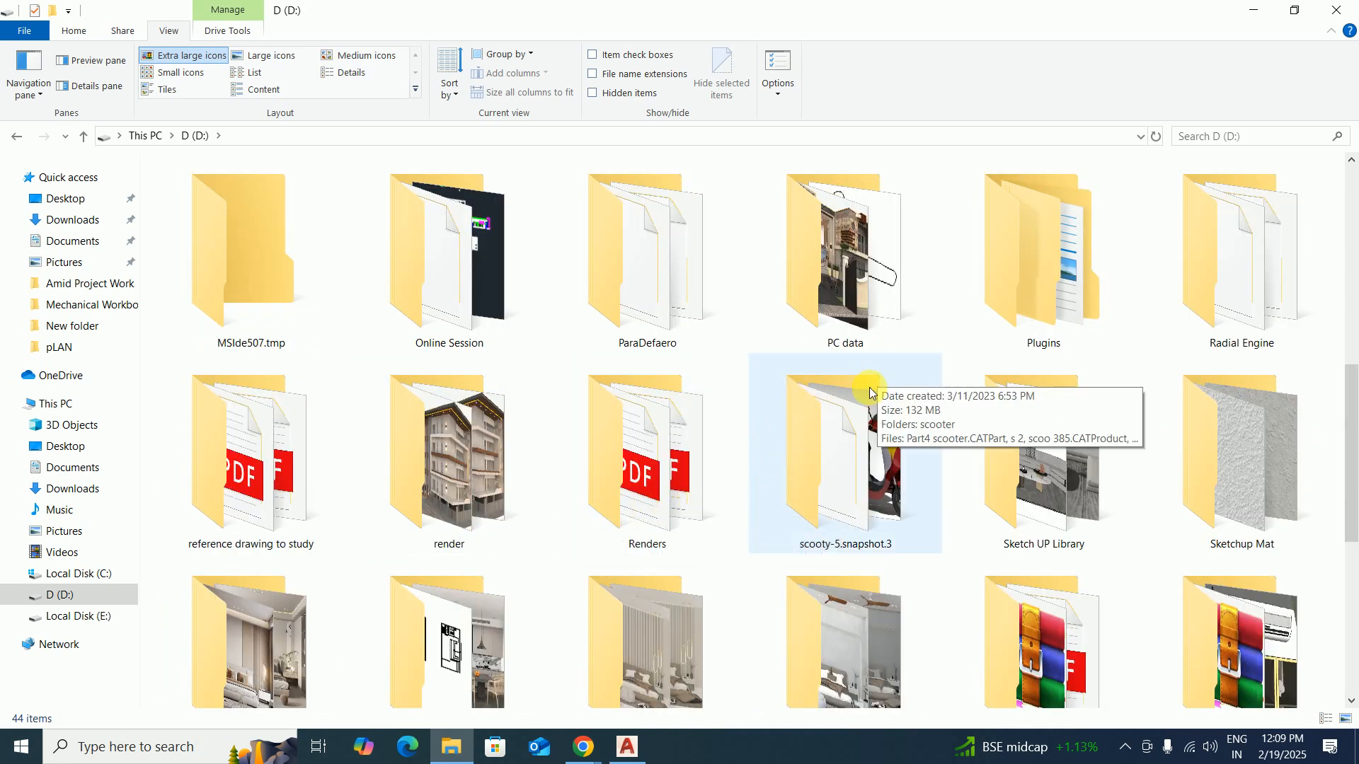
pyautogui.scroll(2, 869, 390)
pyautogui.scroll(2, 869, 391)
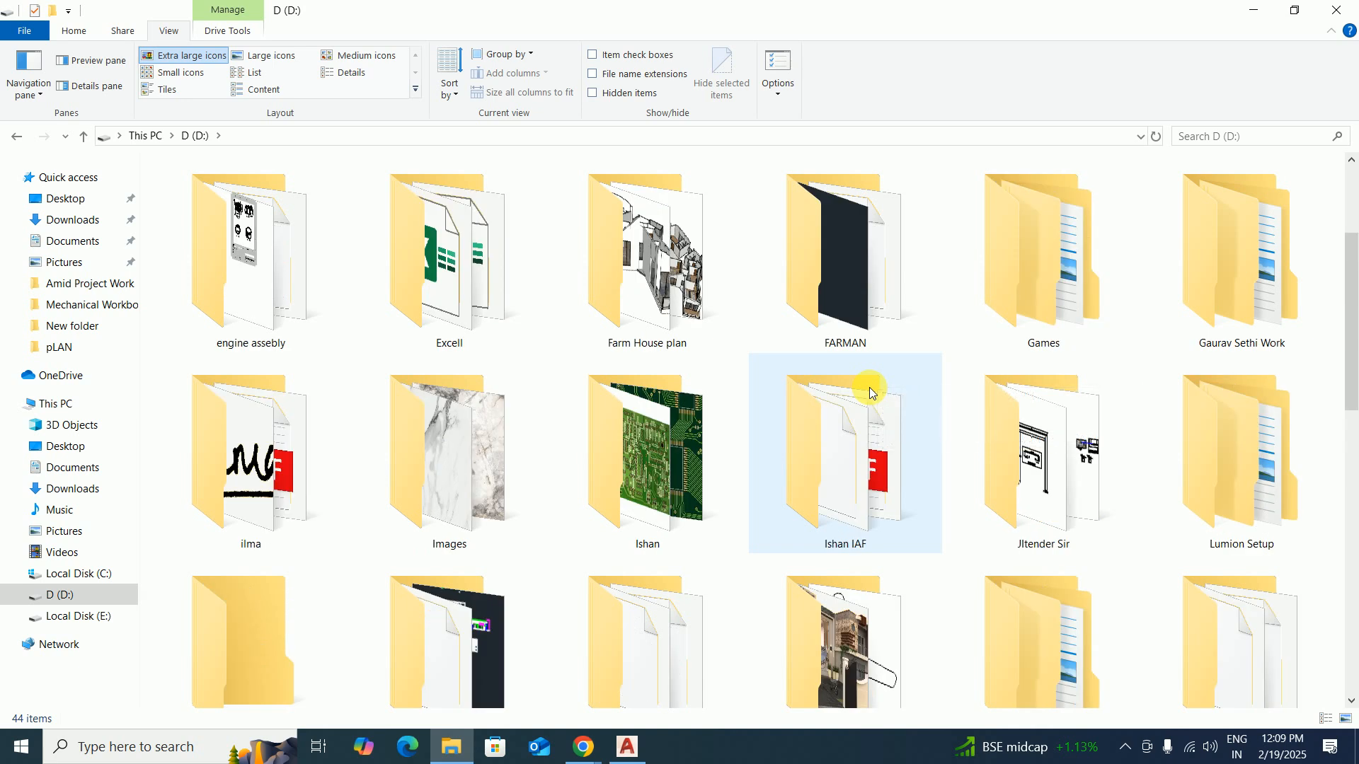
pyautogui.scroll(2, 871, 385)
pyautogui.doubleClick(1040, 269)
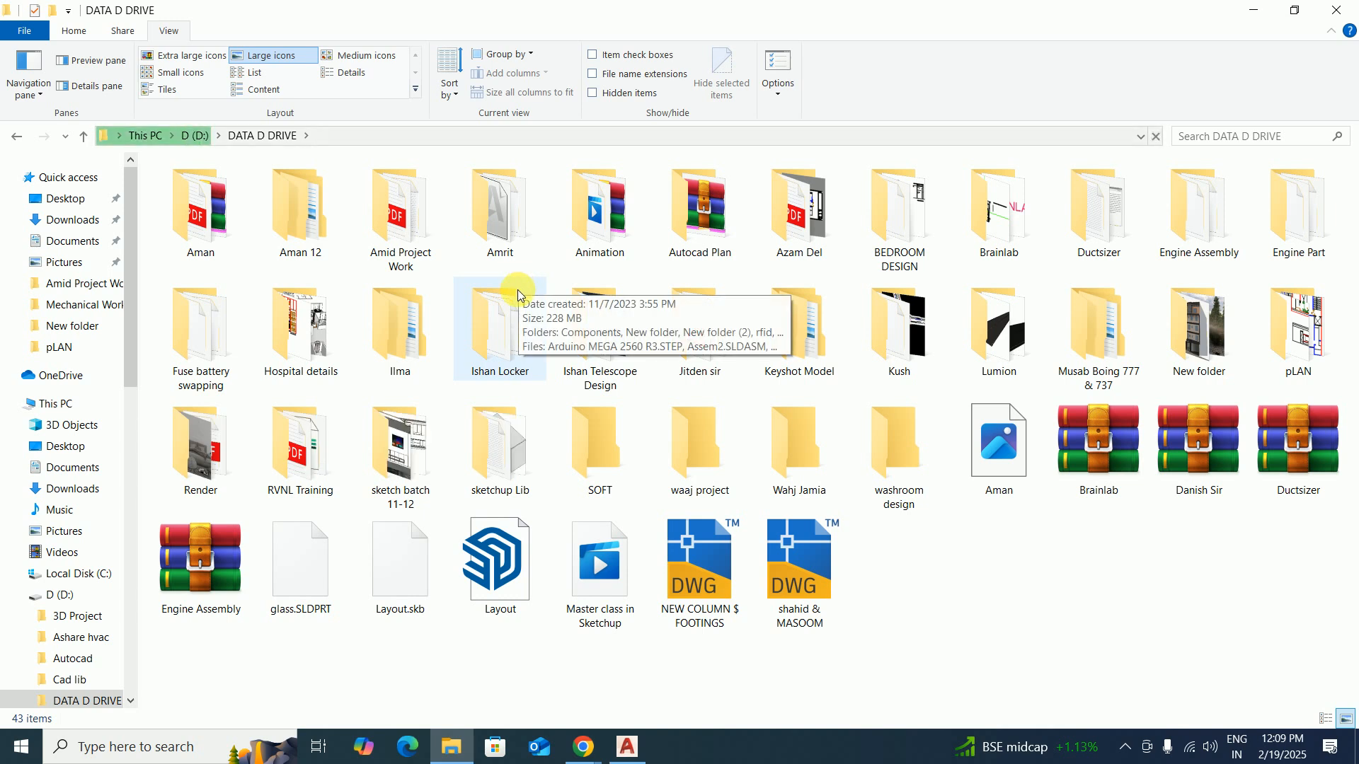
# Examine the desktop folder DATA E DRIVE > Download 3 as large icons, and close File Explorer.
pyautogui.click(62, 406)
pyautogui.click(64, 198)
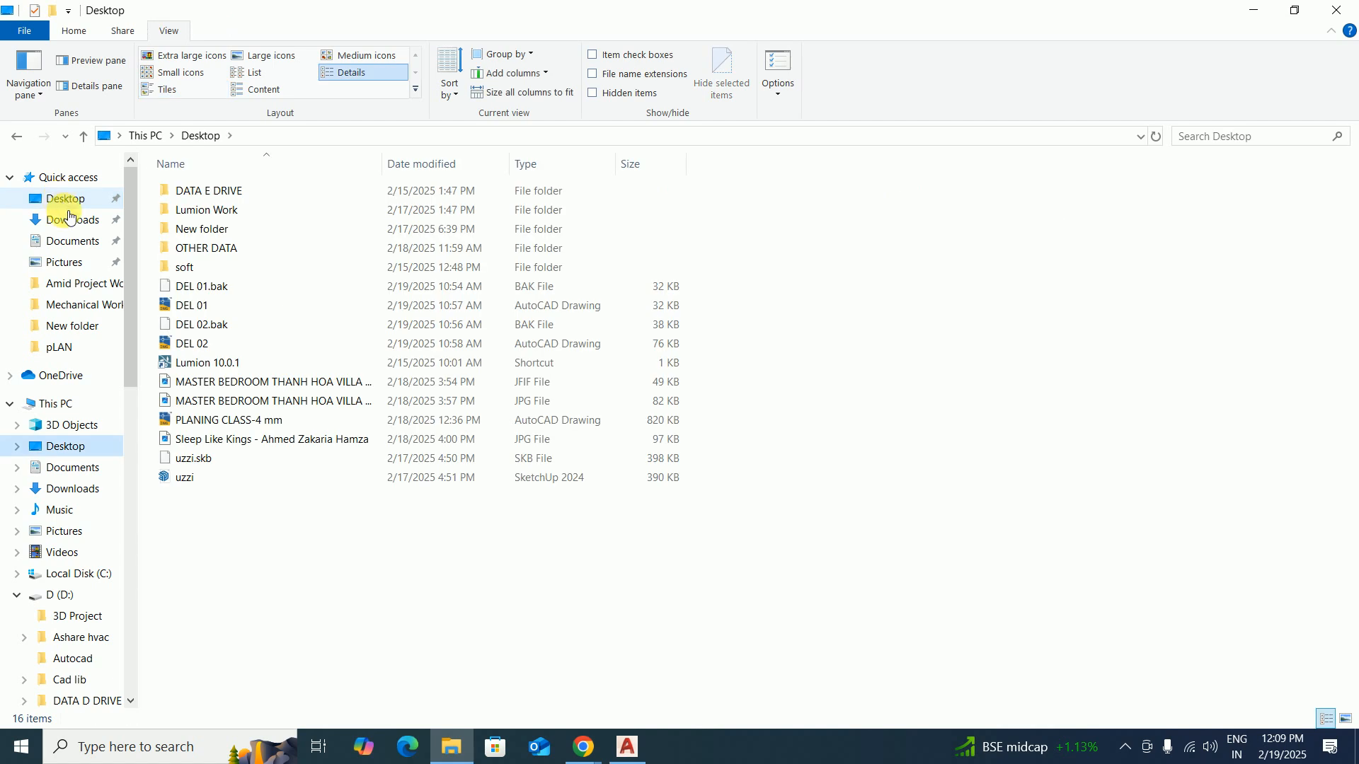
pyautogui.click(217, 196)
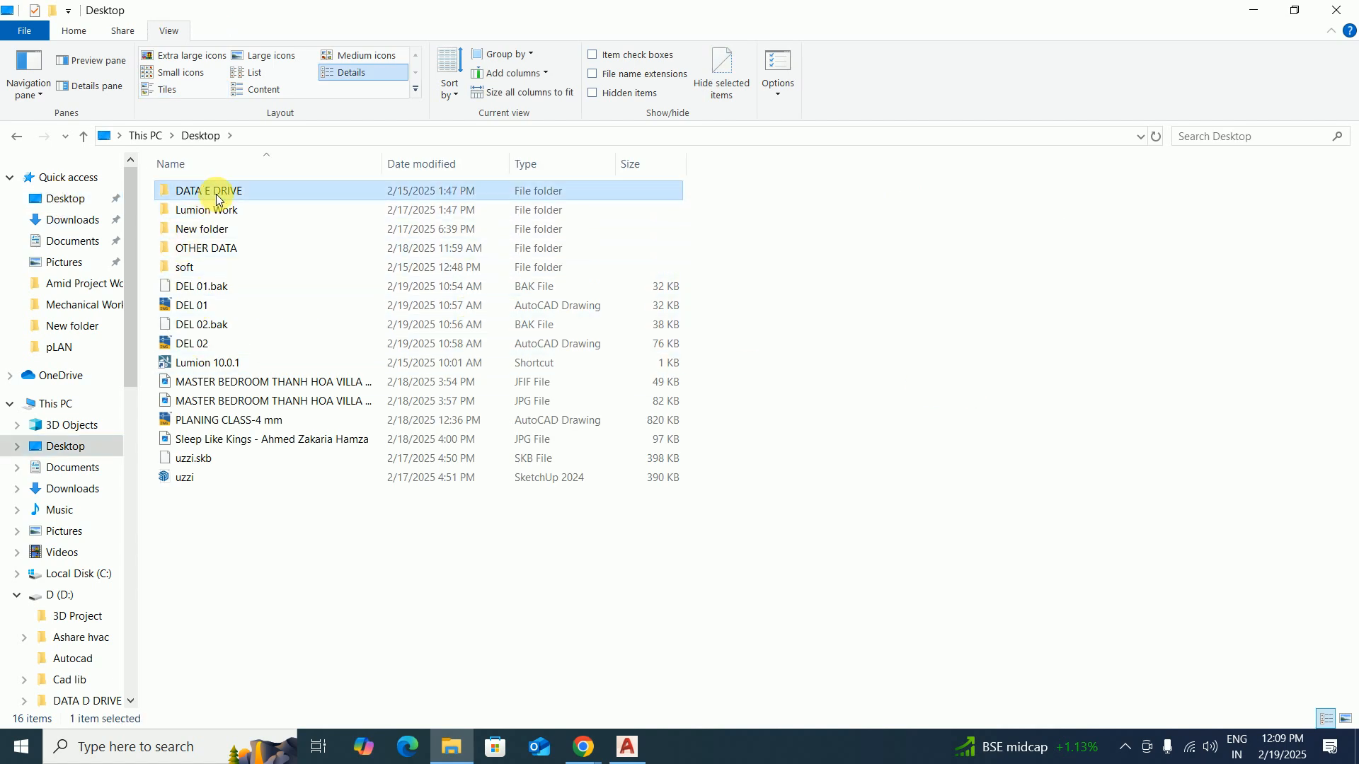
pyautogui.doubleClick(217, 196)
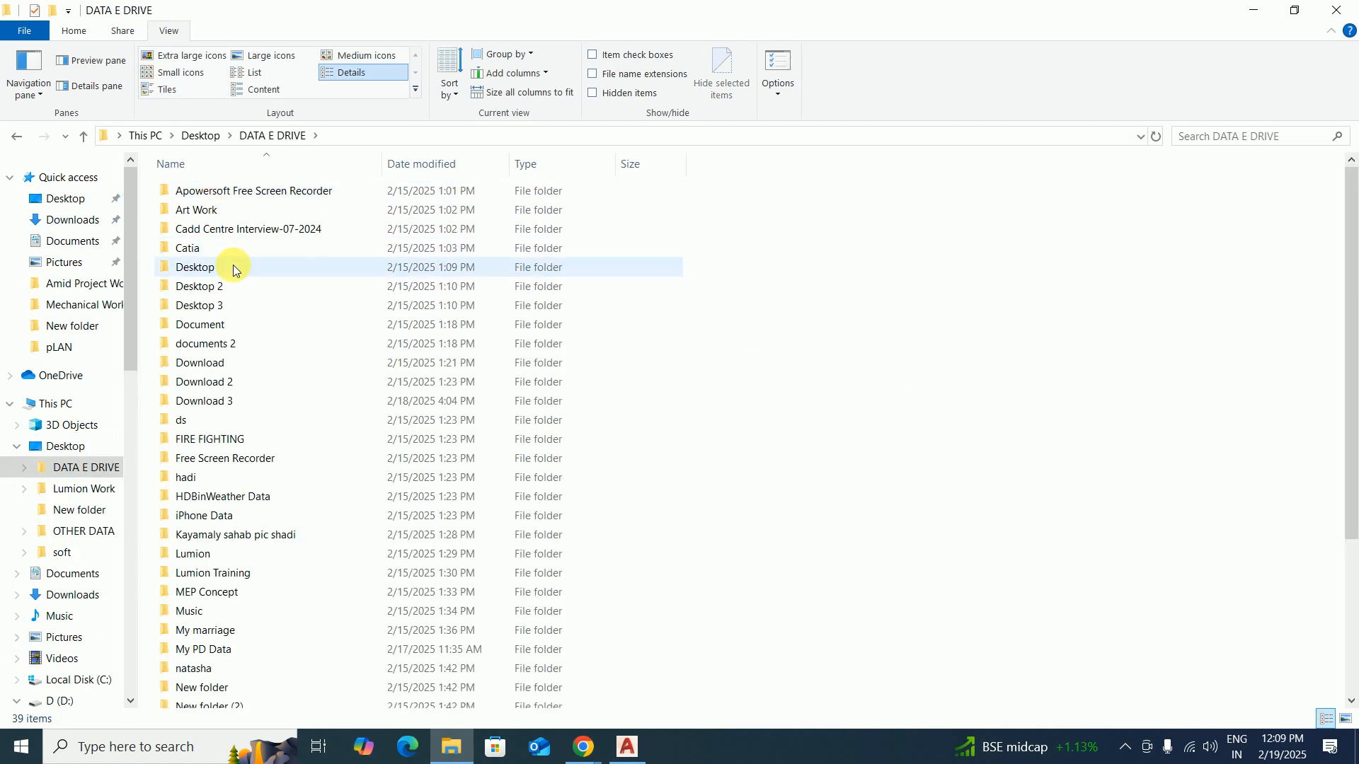
pyautogui.doubleClick(212, 399)
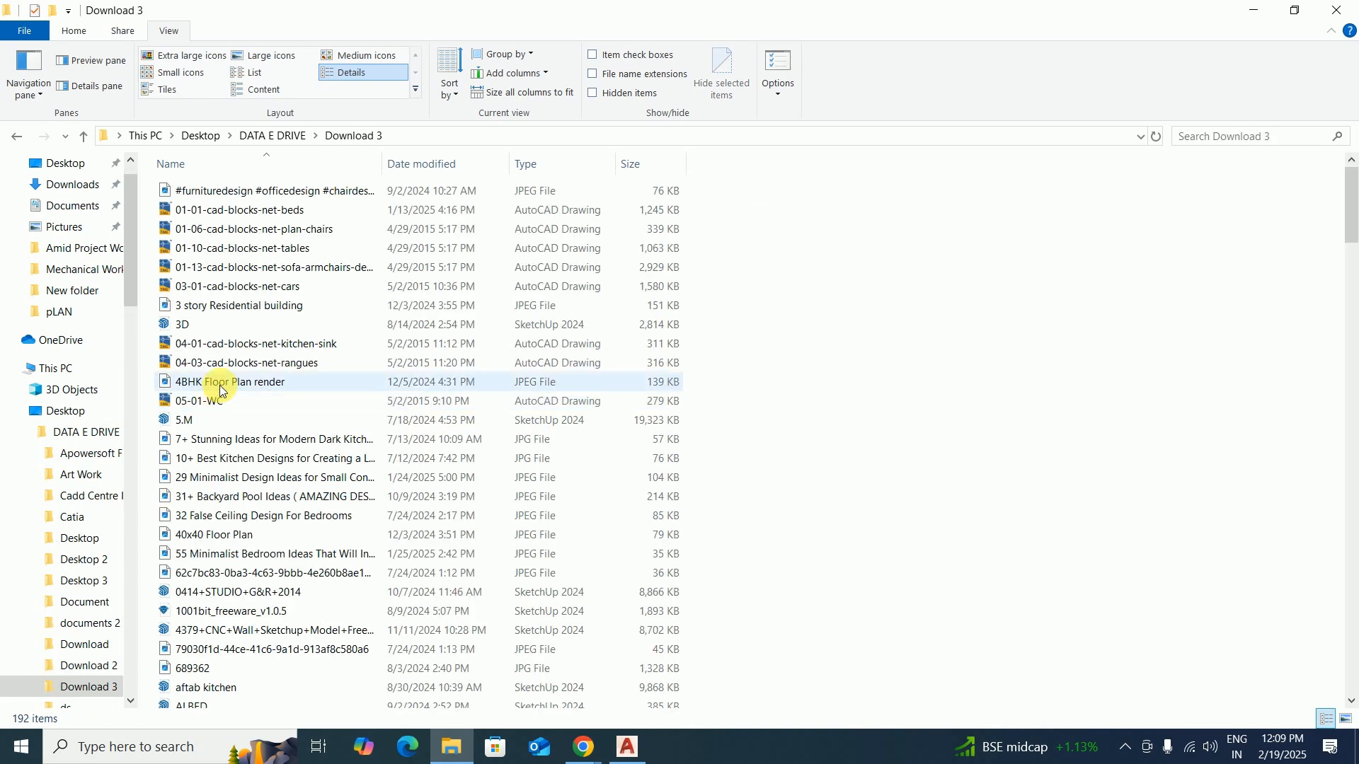
pyautogui.click(261, 56)
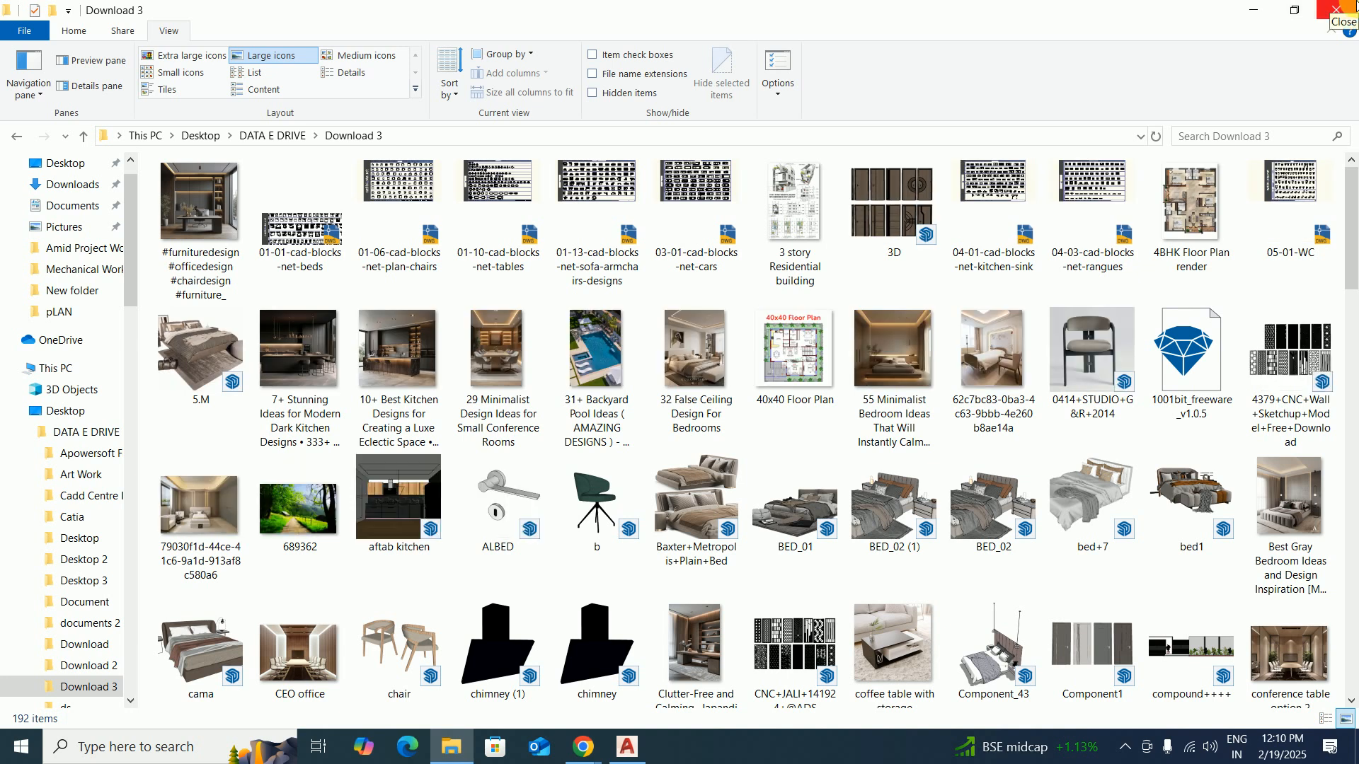
pyautogui.click(1336, 9)
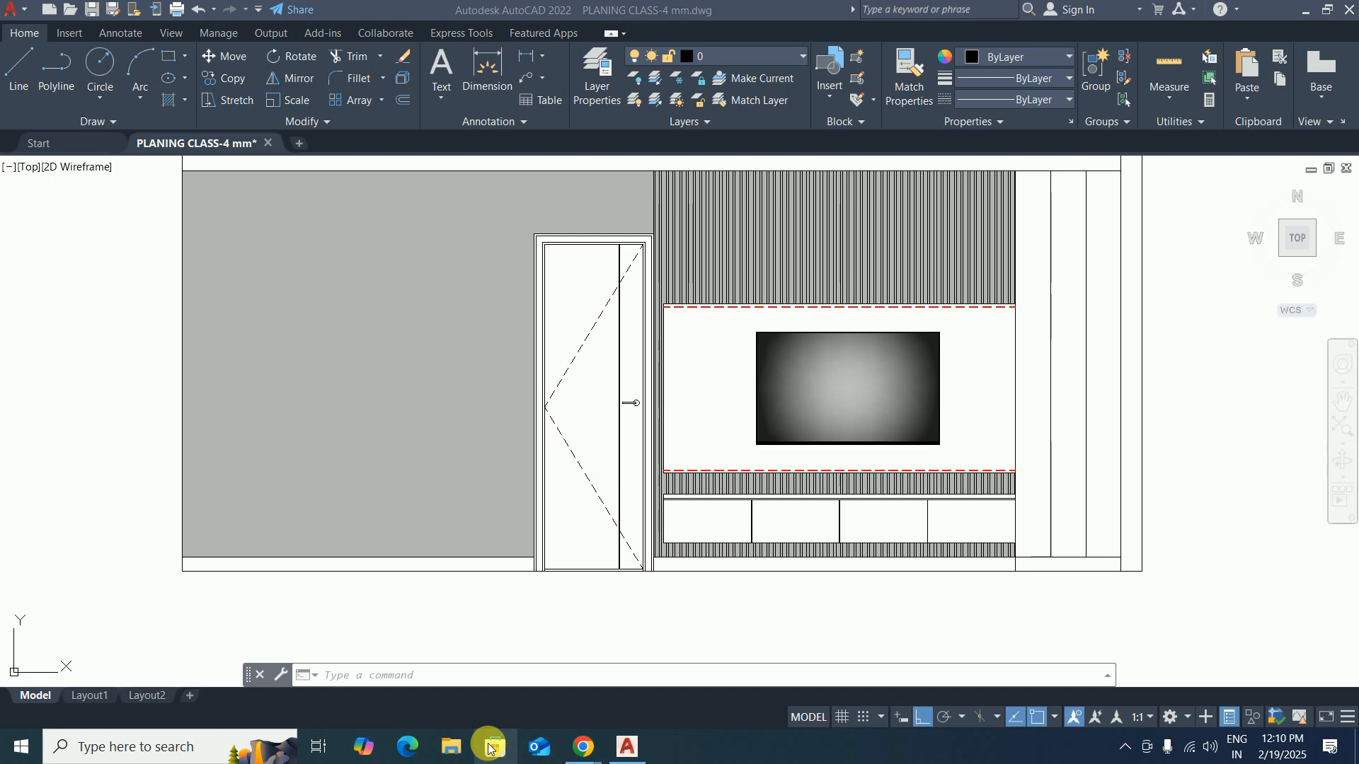
# Examine the bedroom reference images on the desktop, including the MASTER BEDROOM THANH HOA VILLA and Sleep Like Kings pictures, and close the viewer.
pyautogui.click(1305, 8)
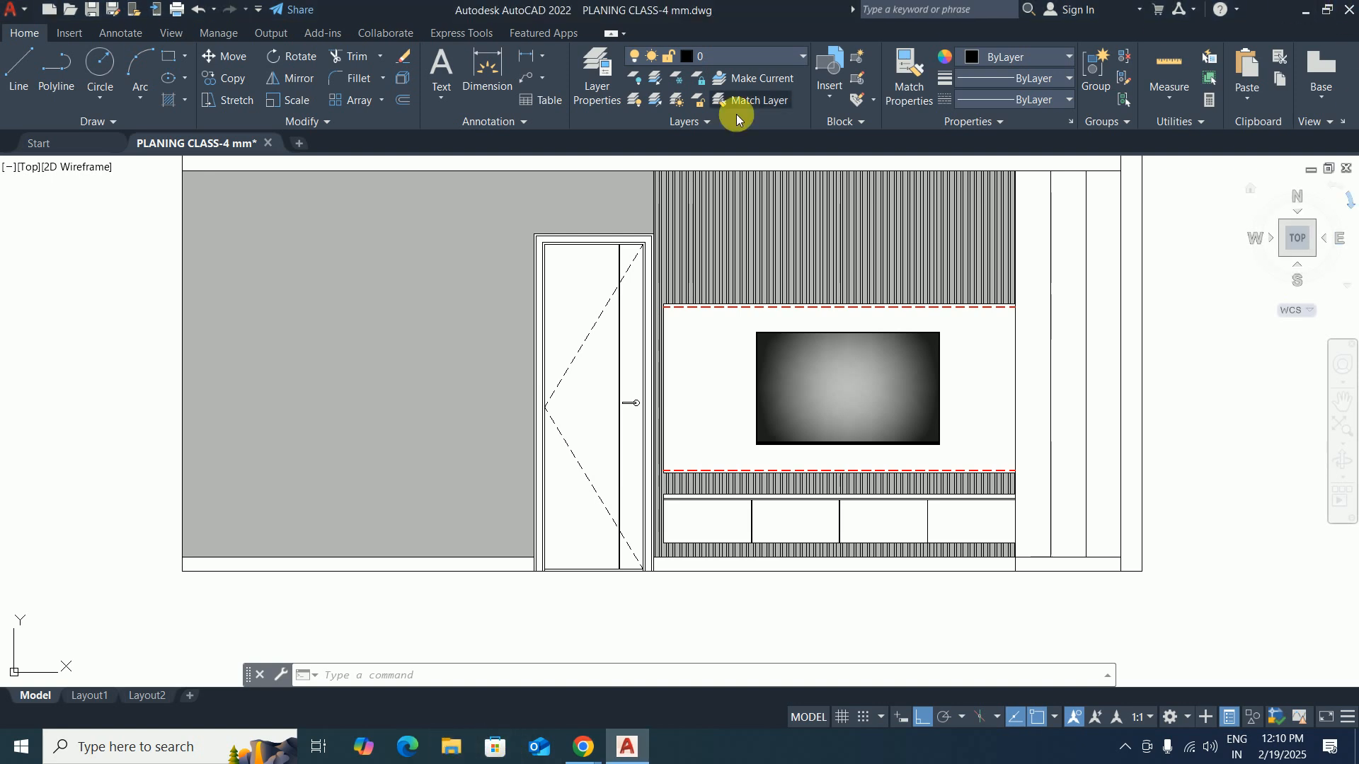
pyautogui.click(1314, 12)
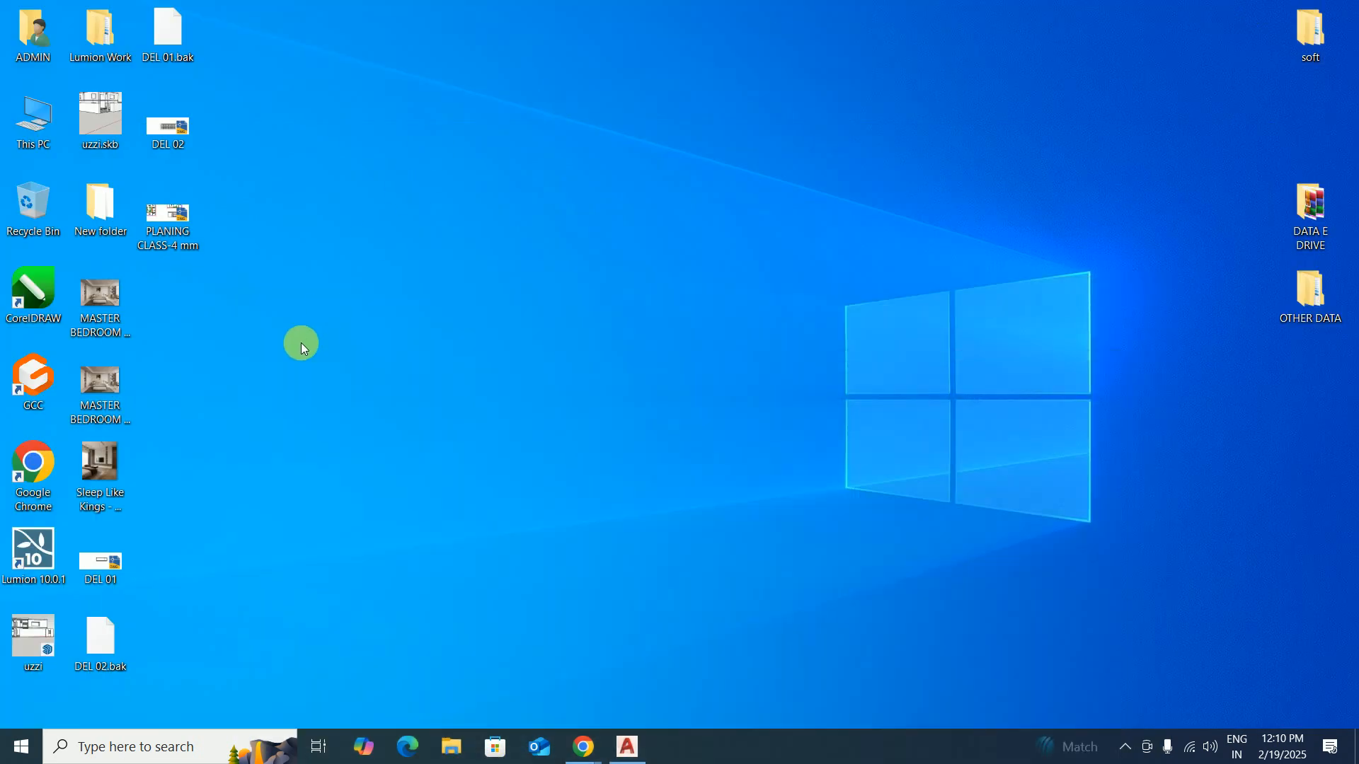
pyautogui.doubleClick(110, 294)
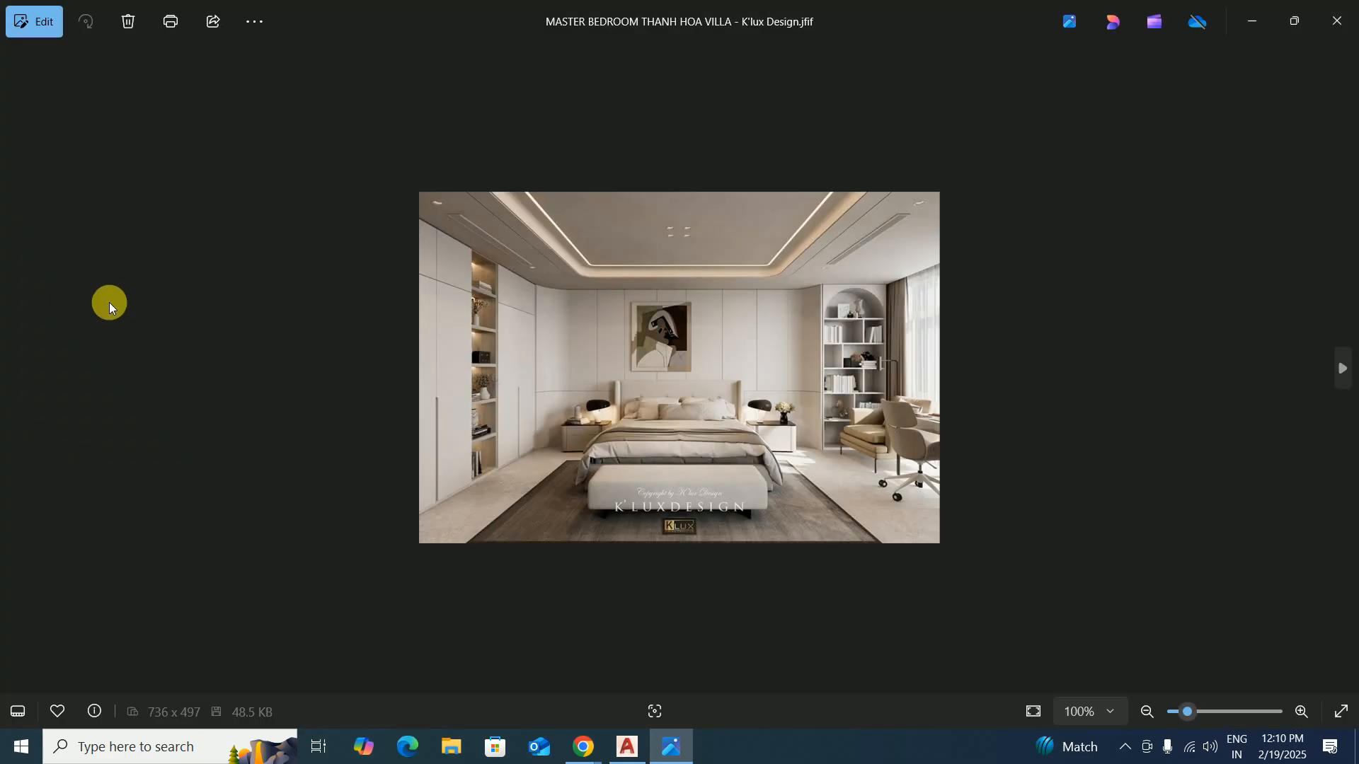
pyautogui.press('Right')
pyautogui.press('Right')
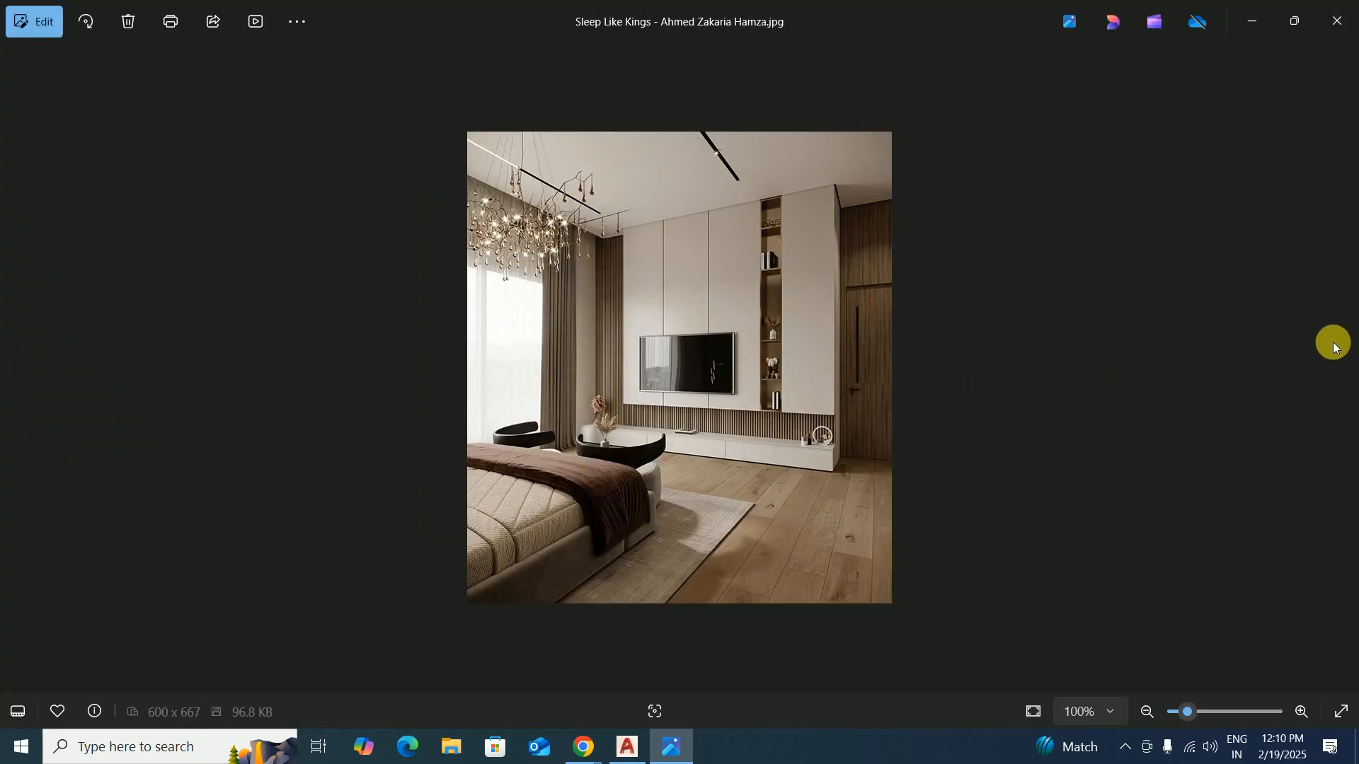
pyautogui.press('Left')
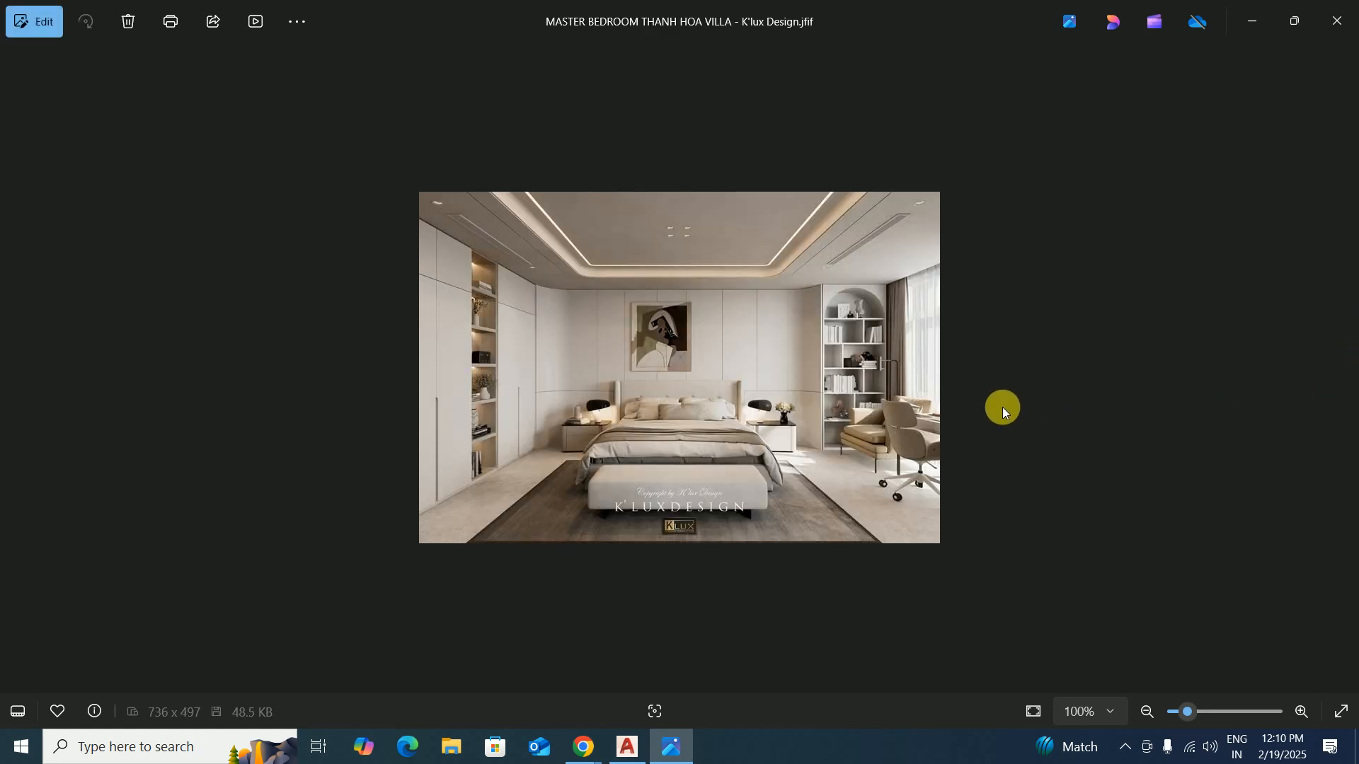
pyautogui.press('Right')
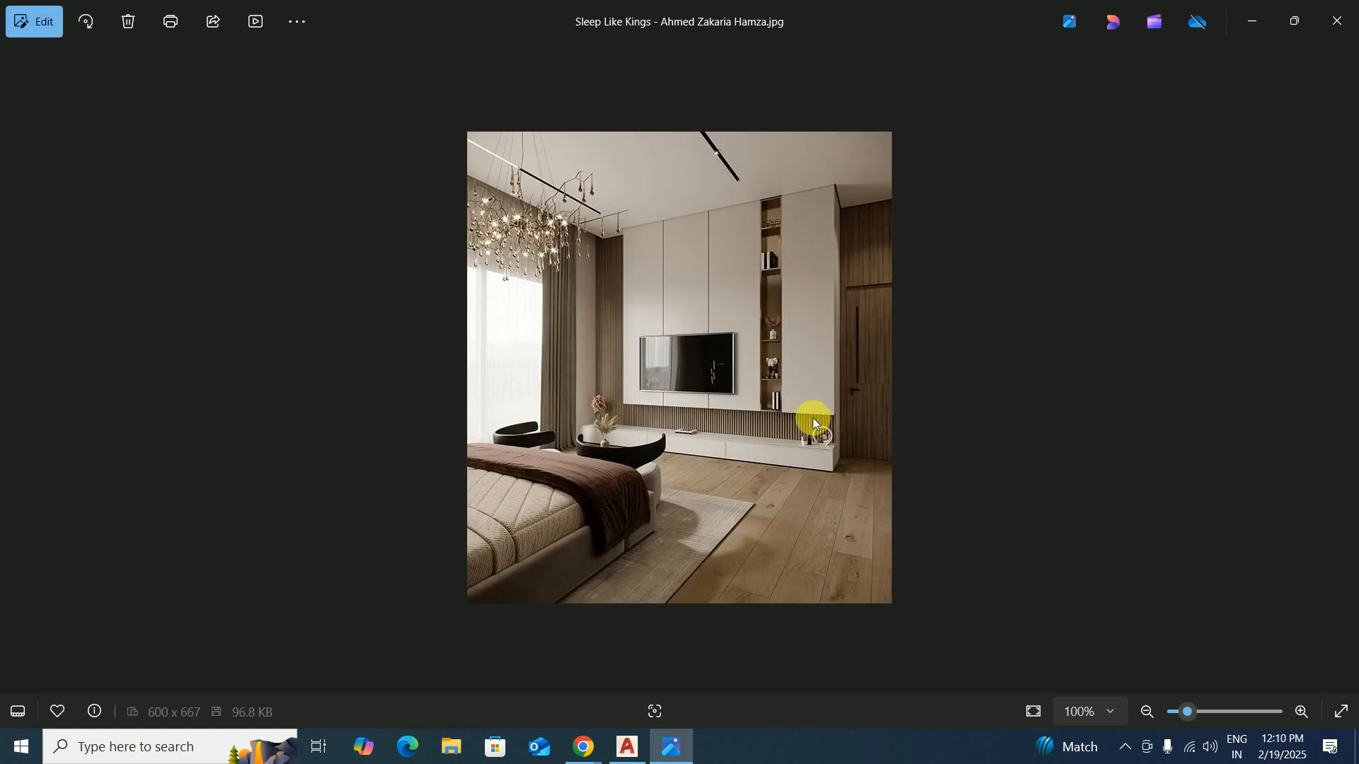
pyautogui.click(1337, 21)
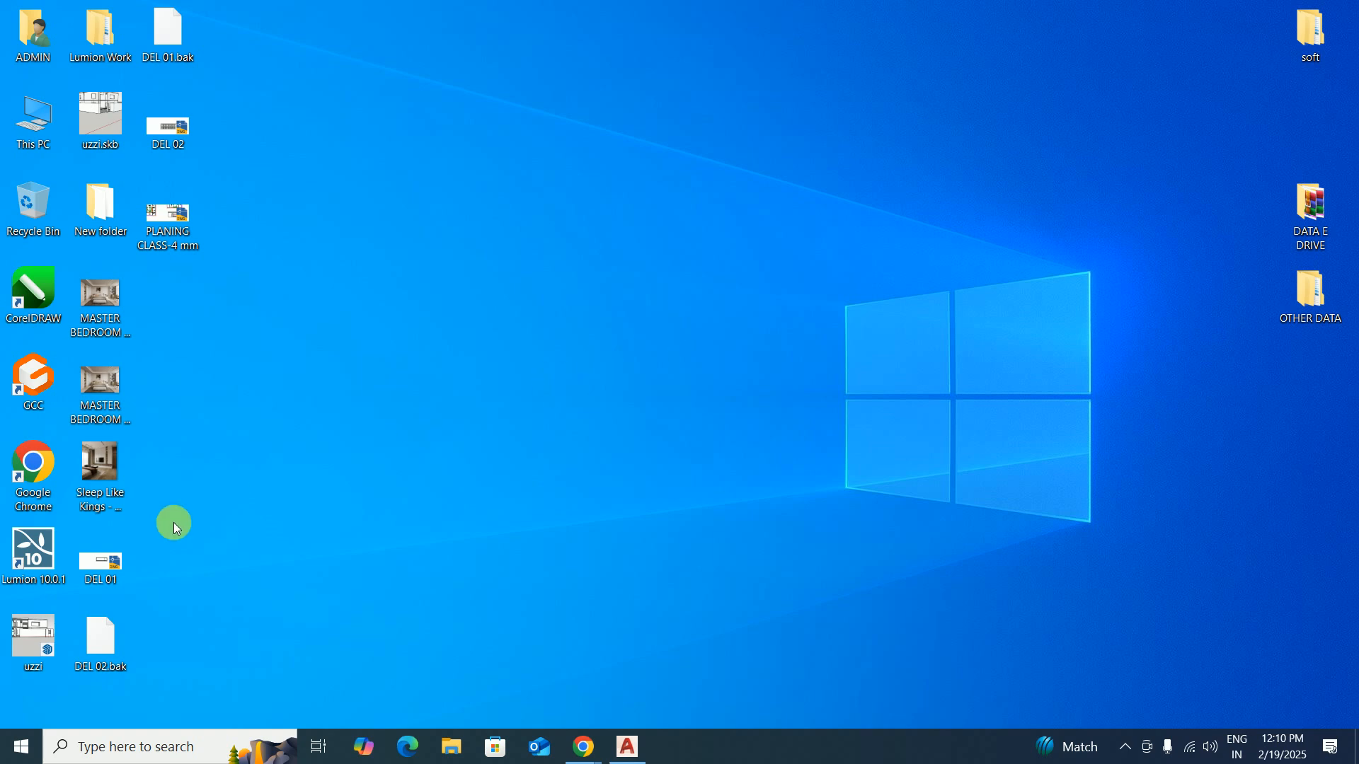
# Browse the bedroom reference images in the Downloads folder, close the viewer and folder, and return to the AutoCAD drawing.
pyautogui.click(453, 749)
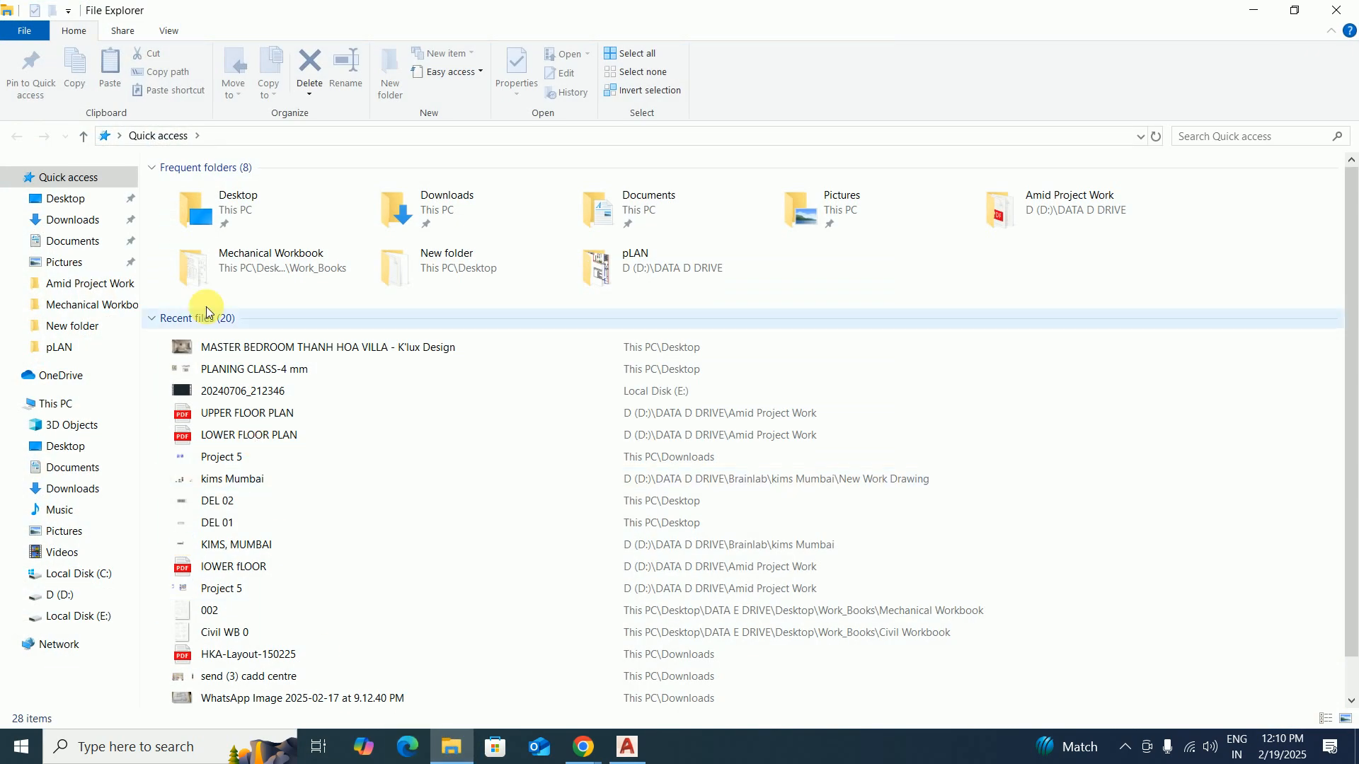
pyautogui.click(109, 242)
pyautogui.click(88, 221)
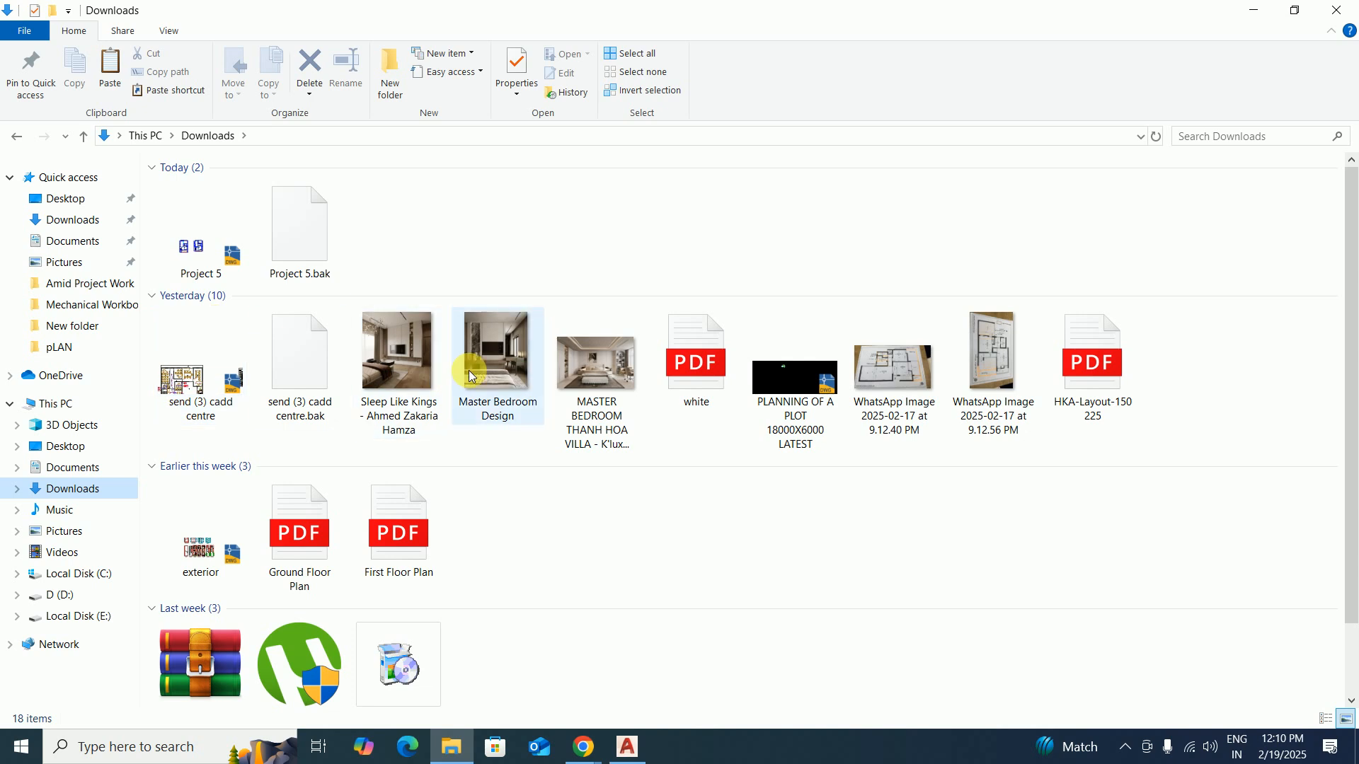
pyautogui.doubleClick(398, 375)
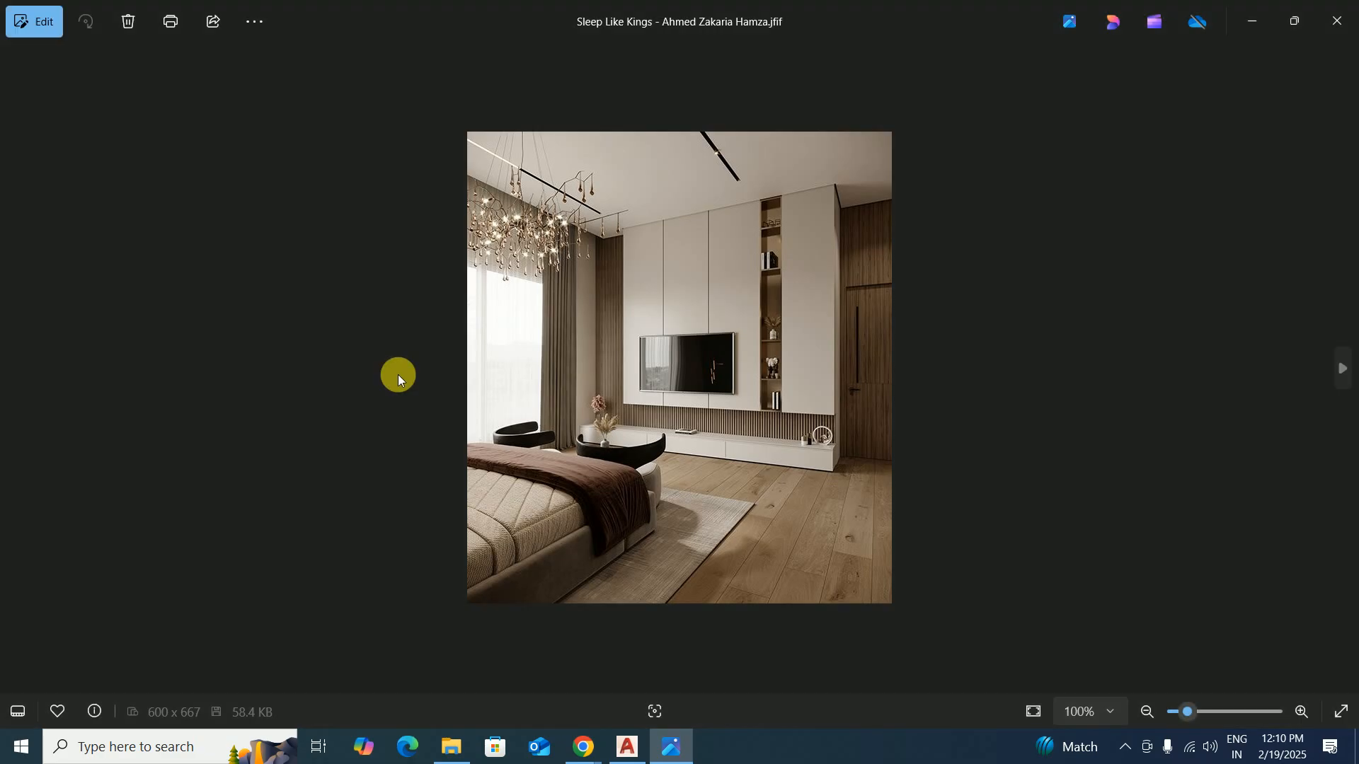
pyautogui.press('Right')
pyautogui.press('Right')
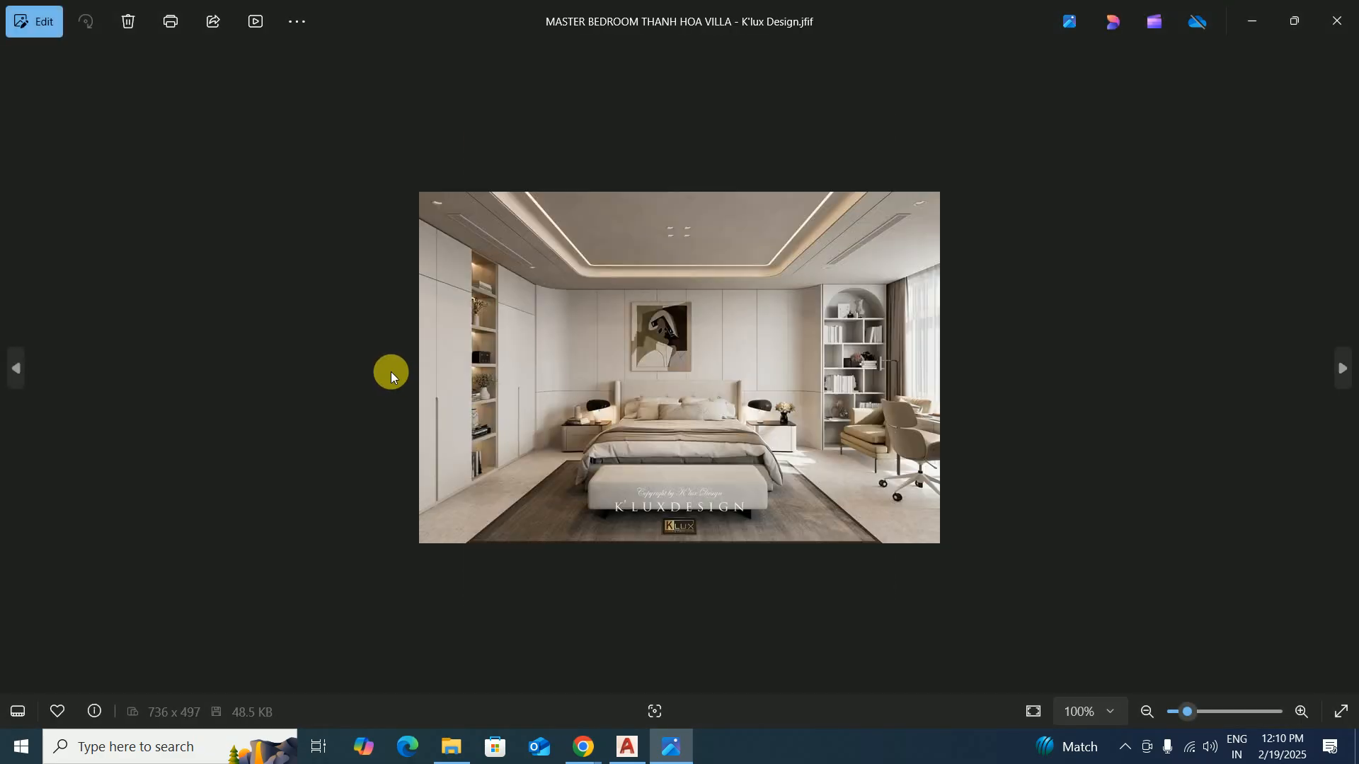
pyautogui.press('Right')
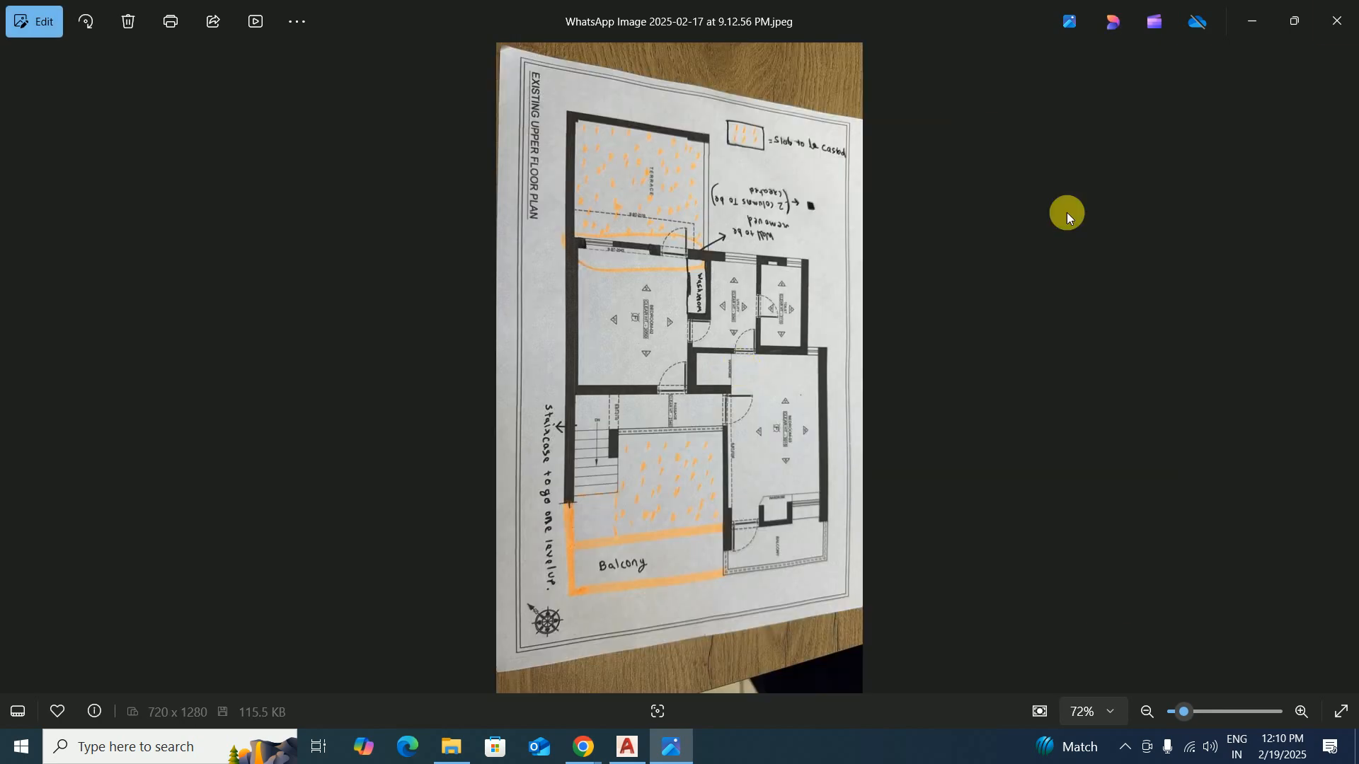
pyautogui.click(1349, 7)
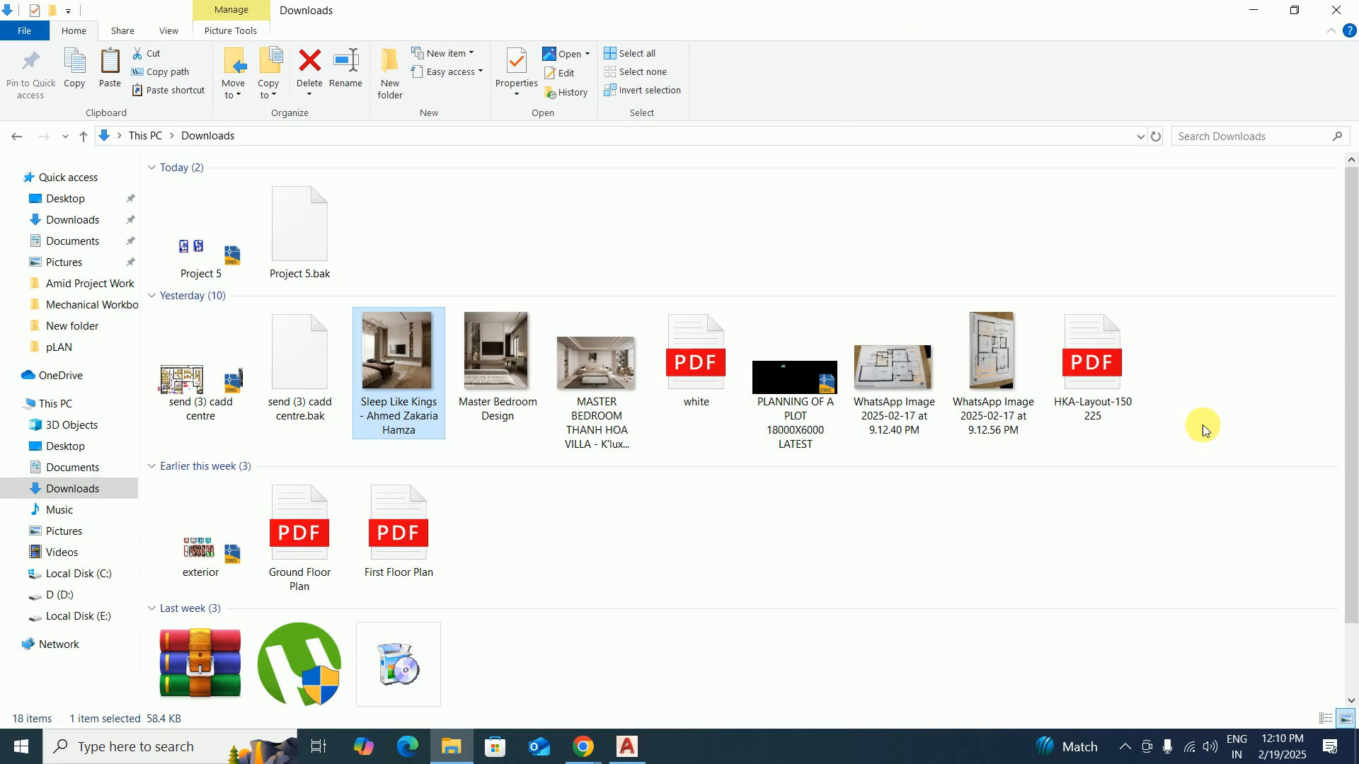
pyautogui.click(1337, 10)
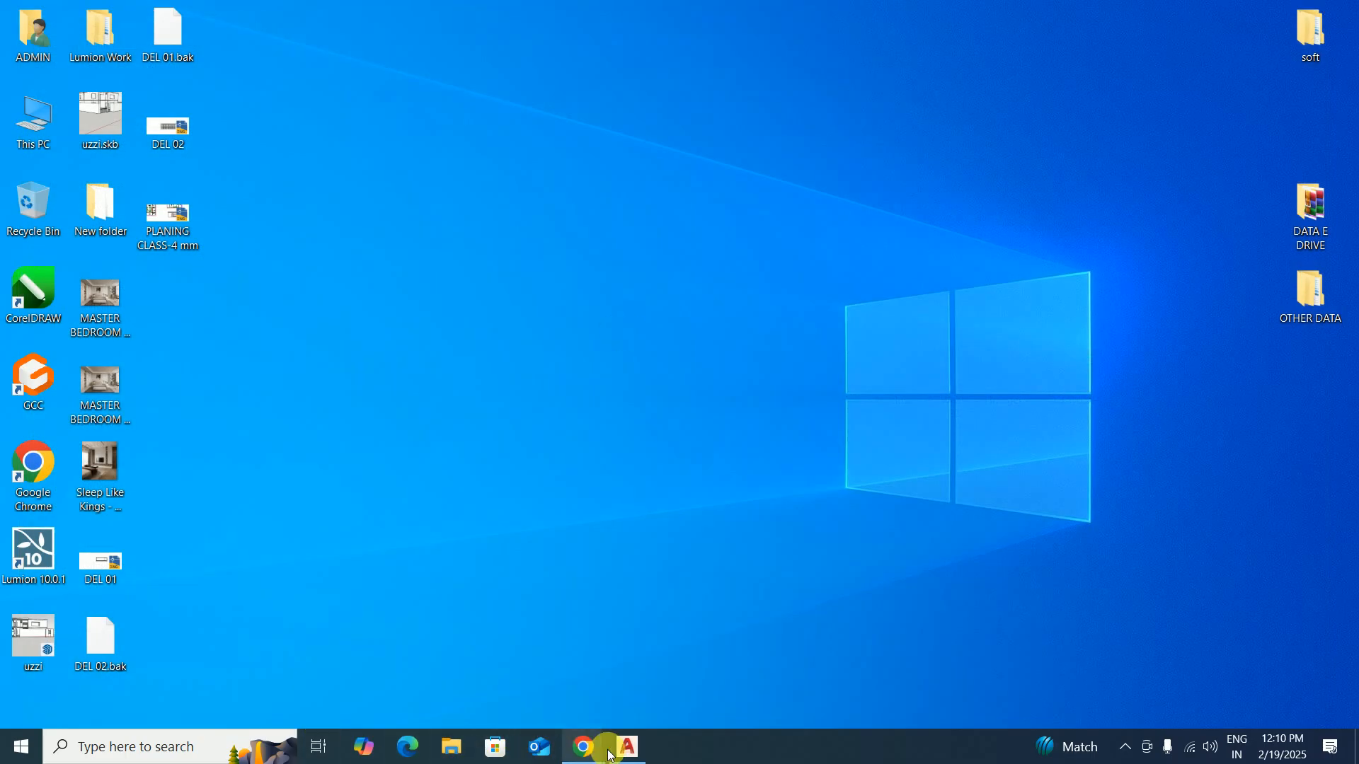
pyautogui.click(627, 747)
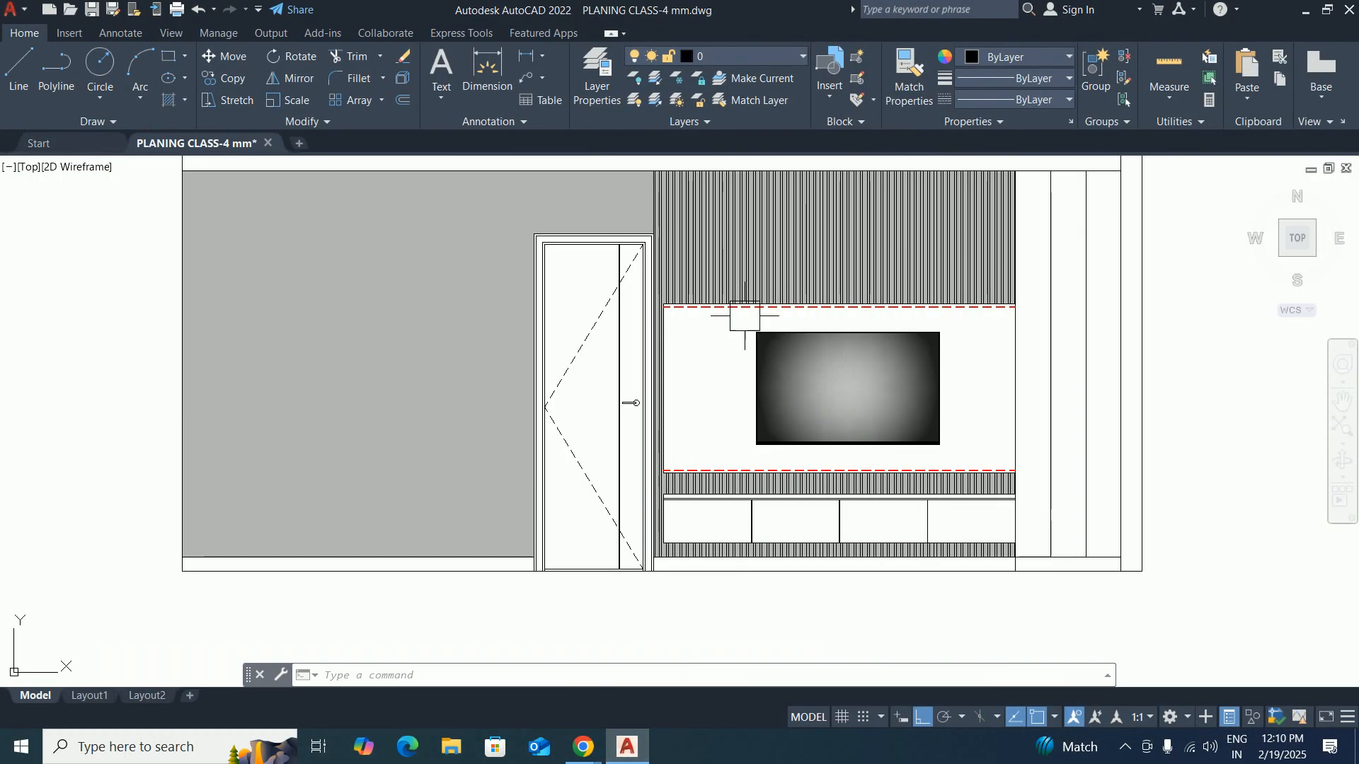
pyautogui.scroll(-4, 779, 495)
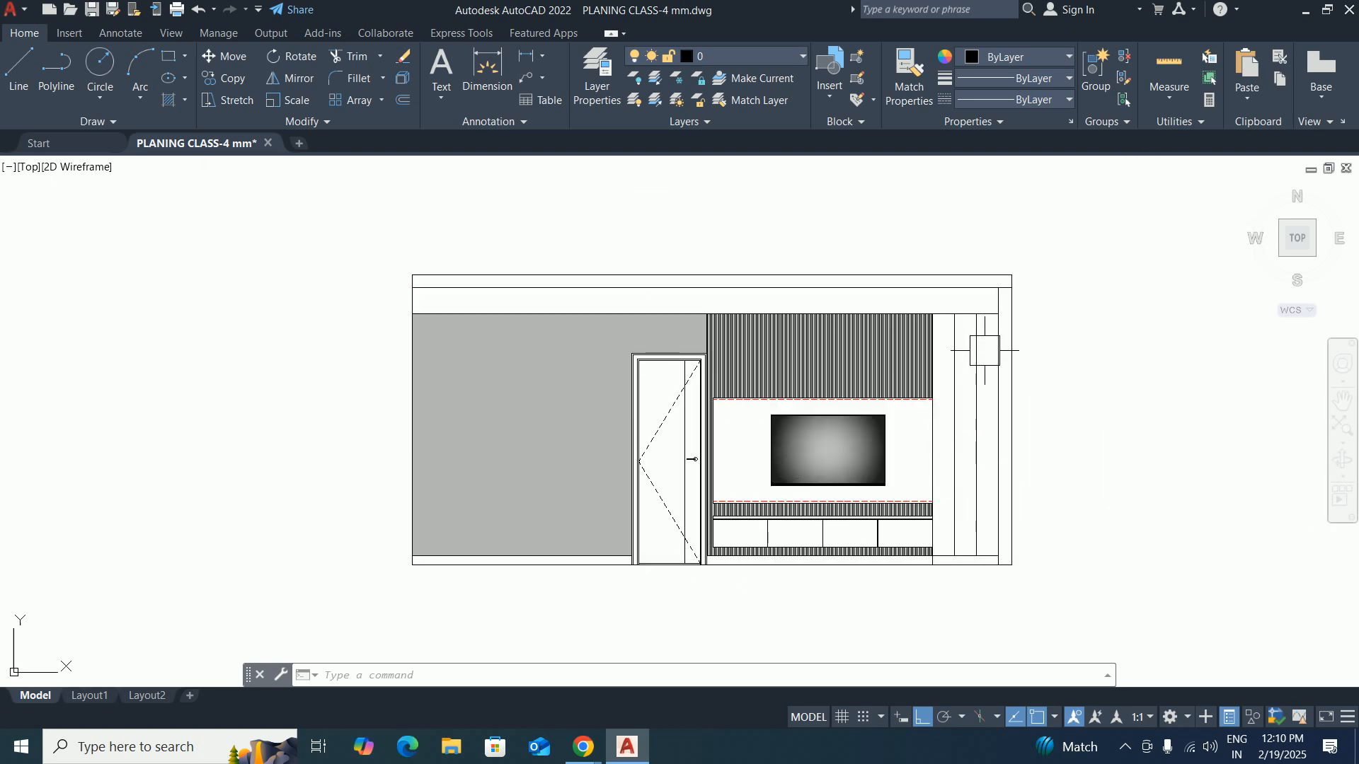
pyautogui.moveTo(977, 571); pyautogui.dragTo(984, 571, button='middle')
pyautogui.press('Escape')
pyautogui.press('Escape')
pyautogui.press('Escape')
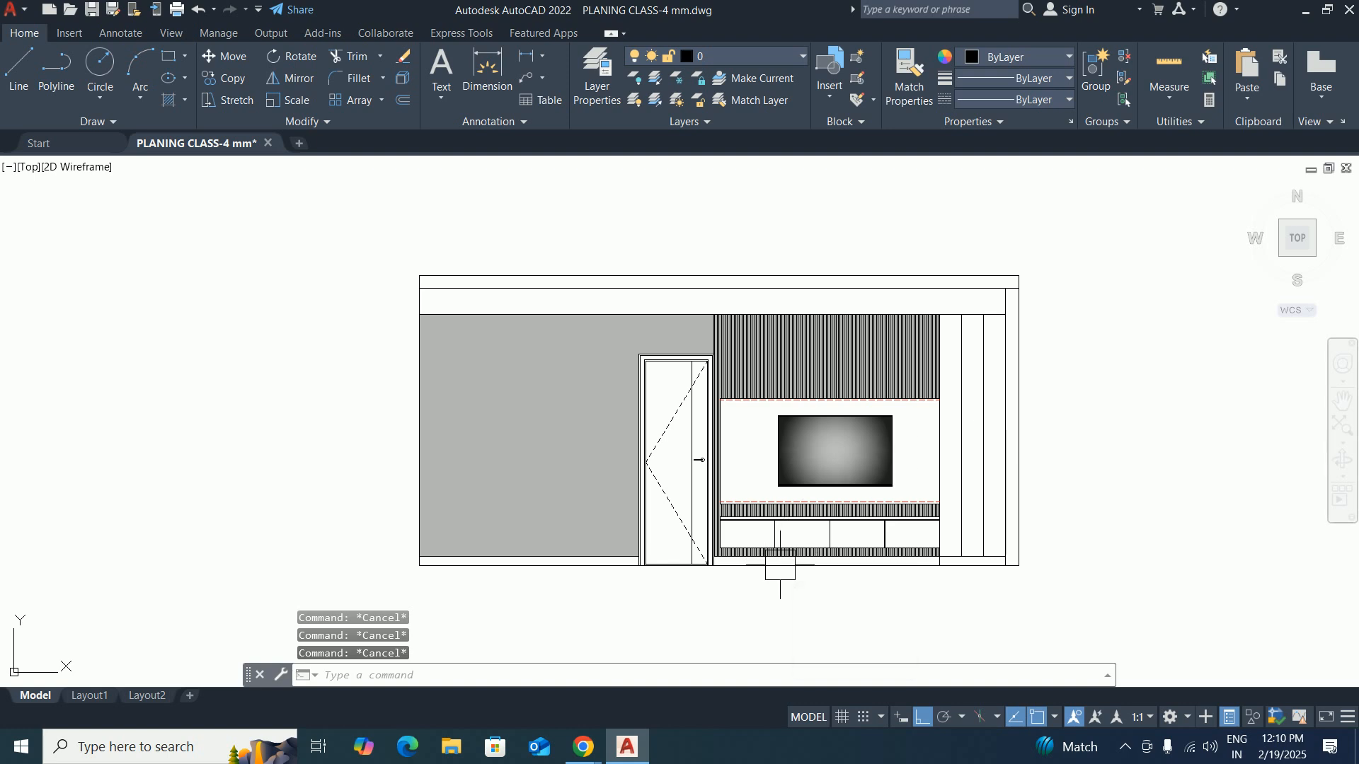
pyautogui.write('qd')
pyautogui.press('Return')
pyautogui.scroll(4, 901, 571)
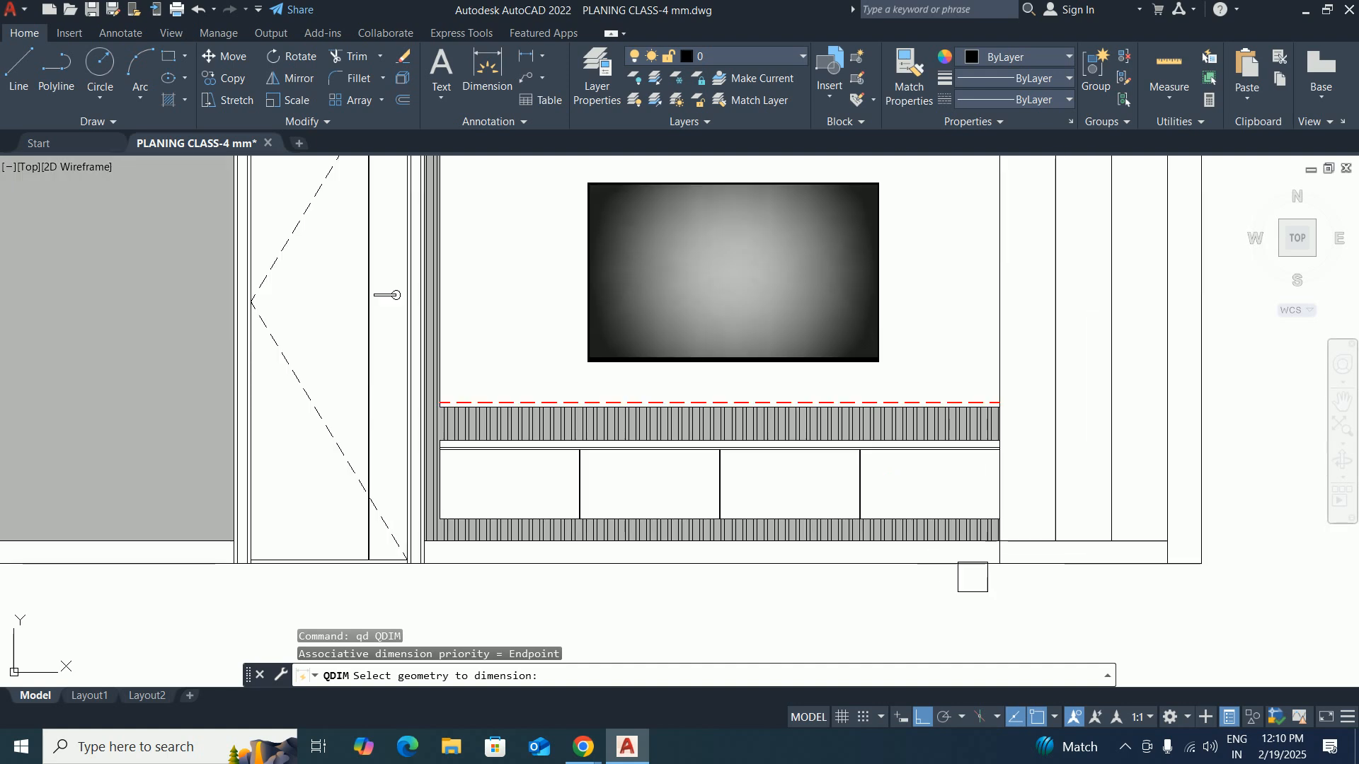
pyautogui.press('Return')
pyautogui.press('Escape')
pyautogui.press('Escape')
# Add a vertical linear dimension from the floor line to the underside of the TV cabinet, placed outside the right wall.
pyautogui.write('dli')
pyautogui.press('Return')
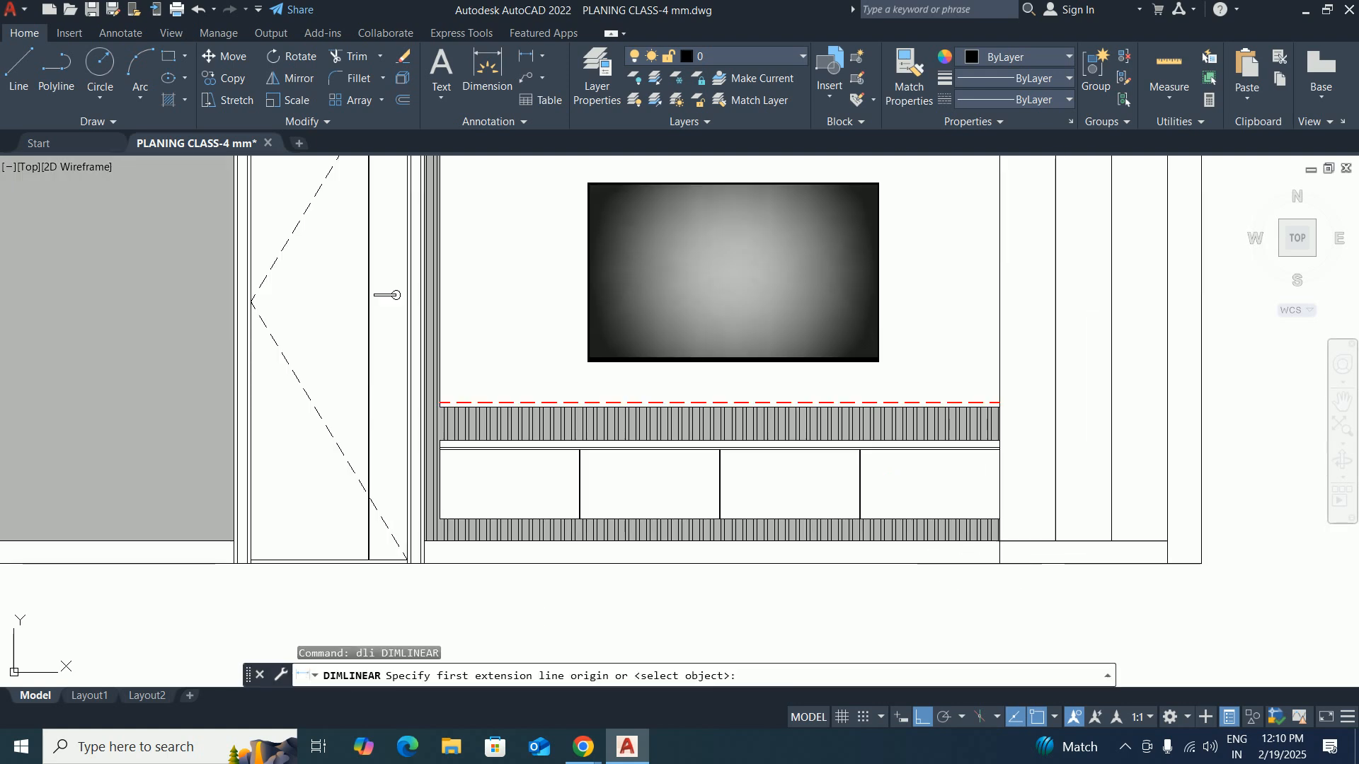
pyautogui.scroll(2, 1203, 567)
pyautogui.scroll(-4, 1100, 563)
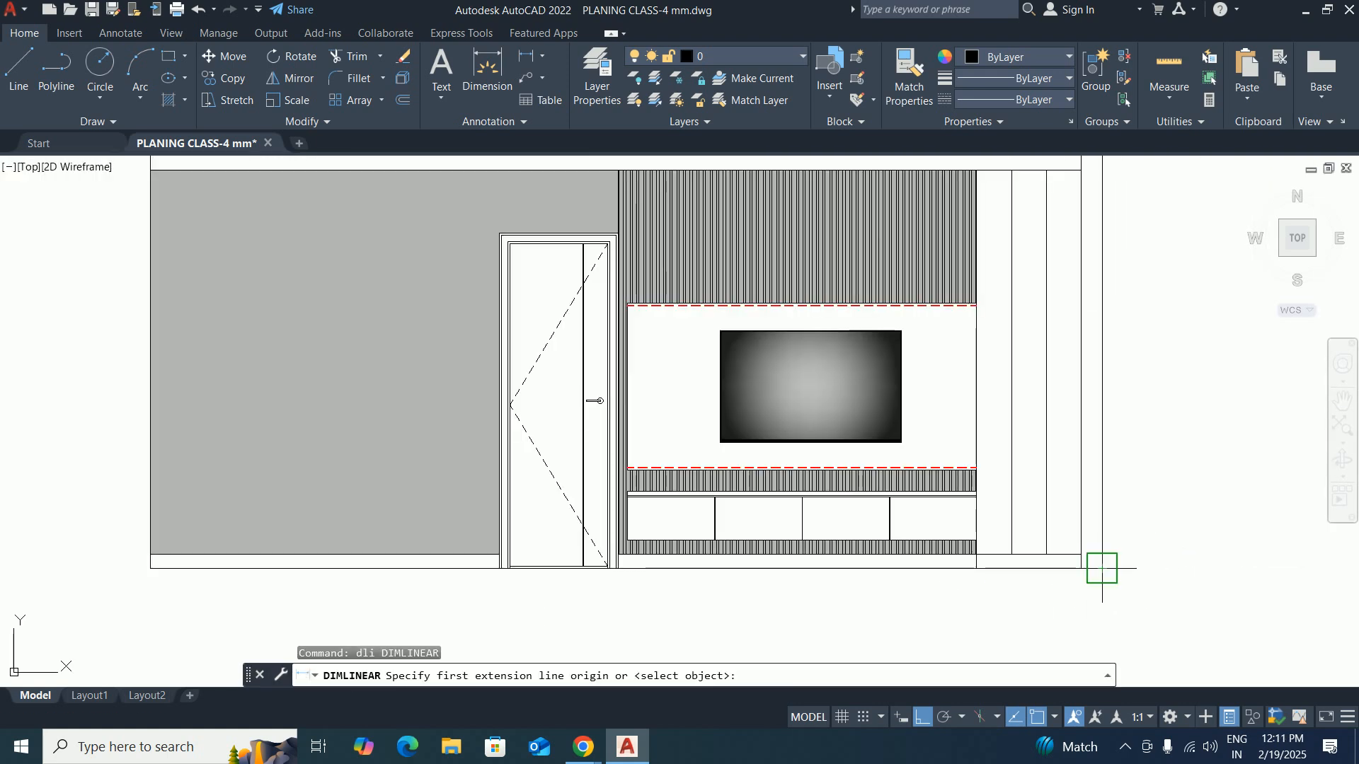
pyautogui.click(1101, 567)
pyautogui.scroll(4, 1101, 567)
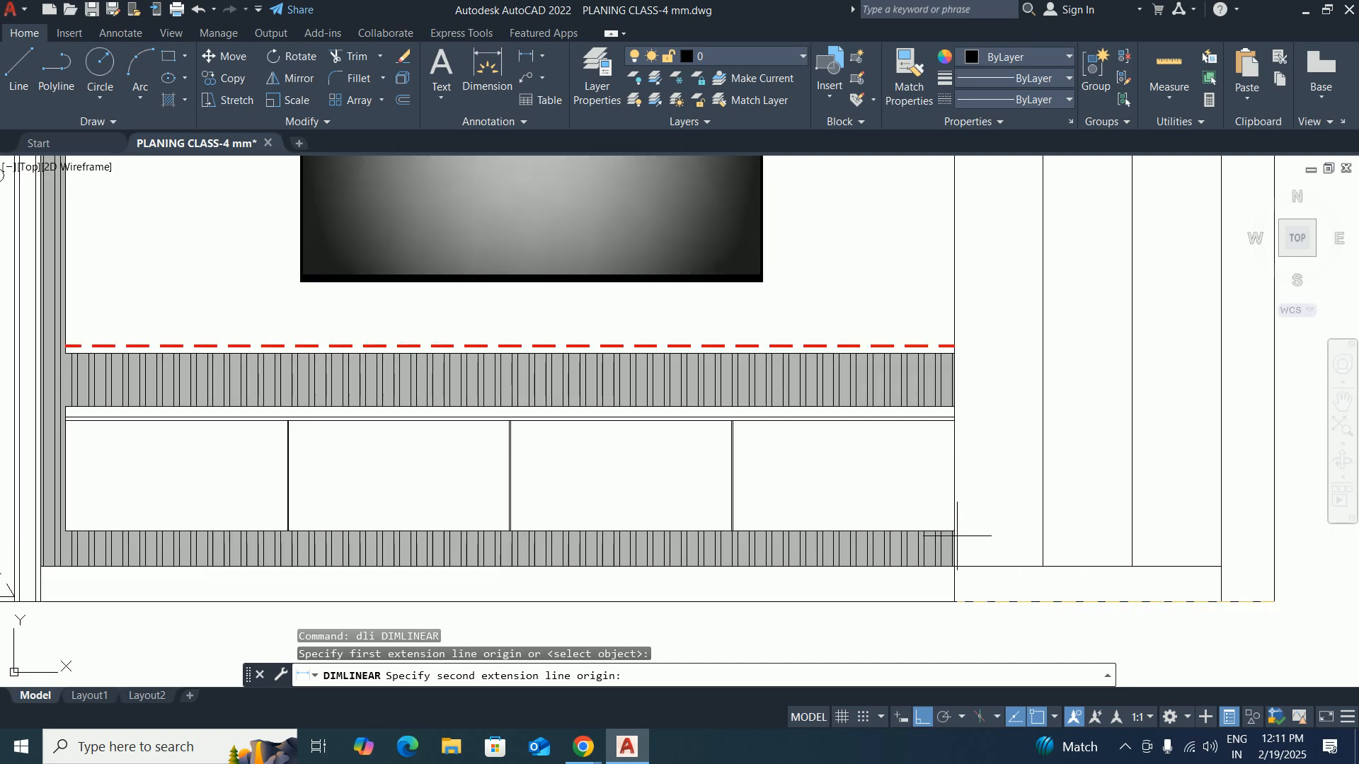
pyautogui.click(955, 538)
pyautogui.scroll(-3, 1132, 552)
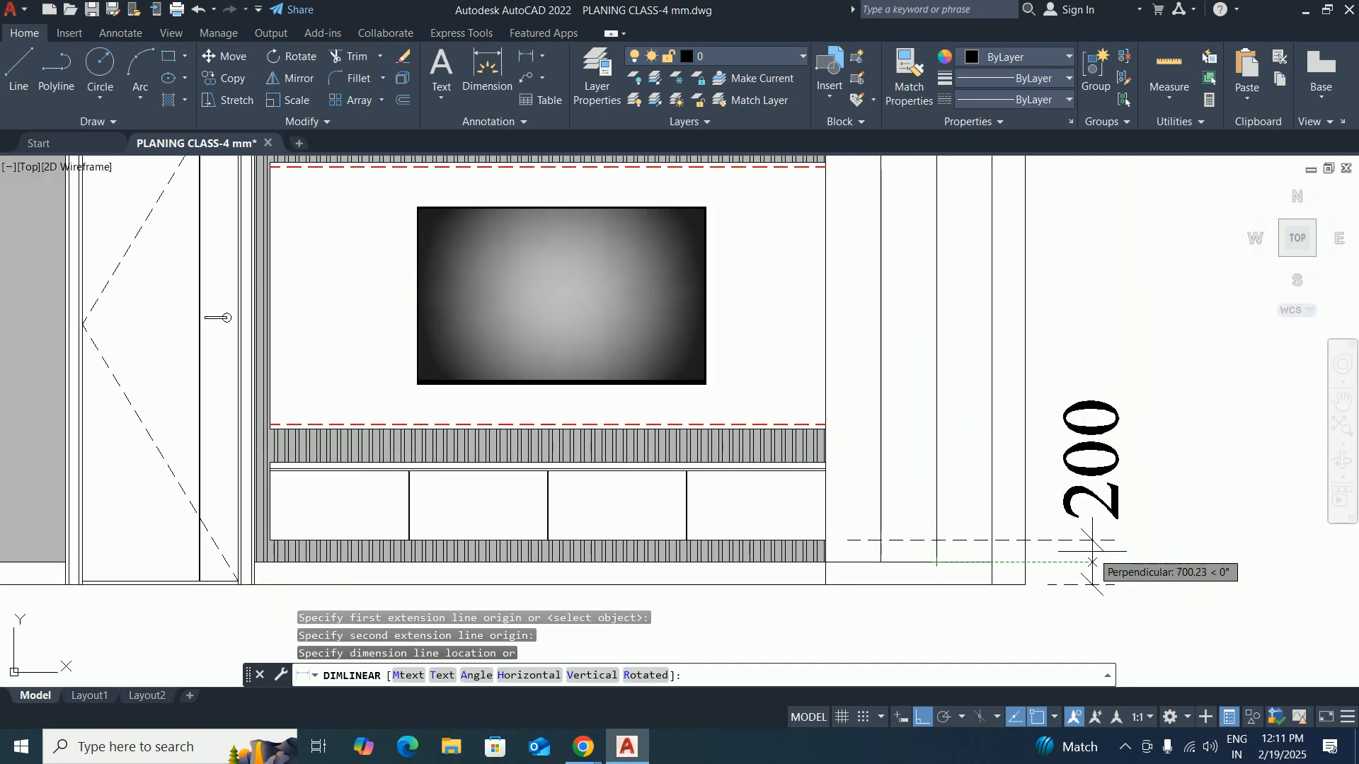
pyautogui.click(1116, 559)
pyautogui.press('Escape')
# Move the text of the dimension below the TV cabinet down beneath the floor line.
pyautogui.click(1124, 484)
pyautogui.click(1119, 460)
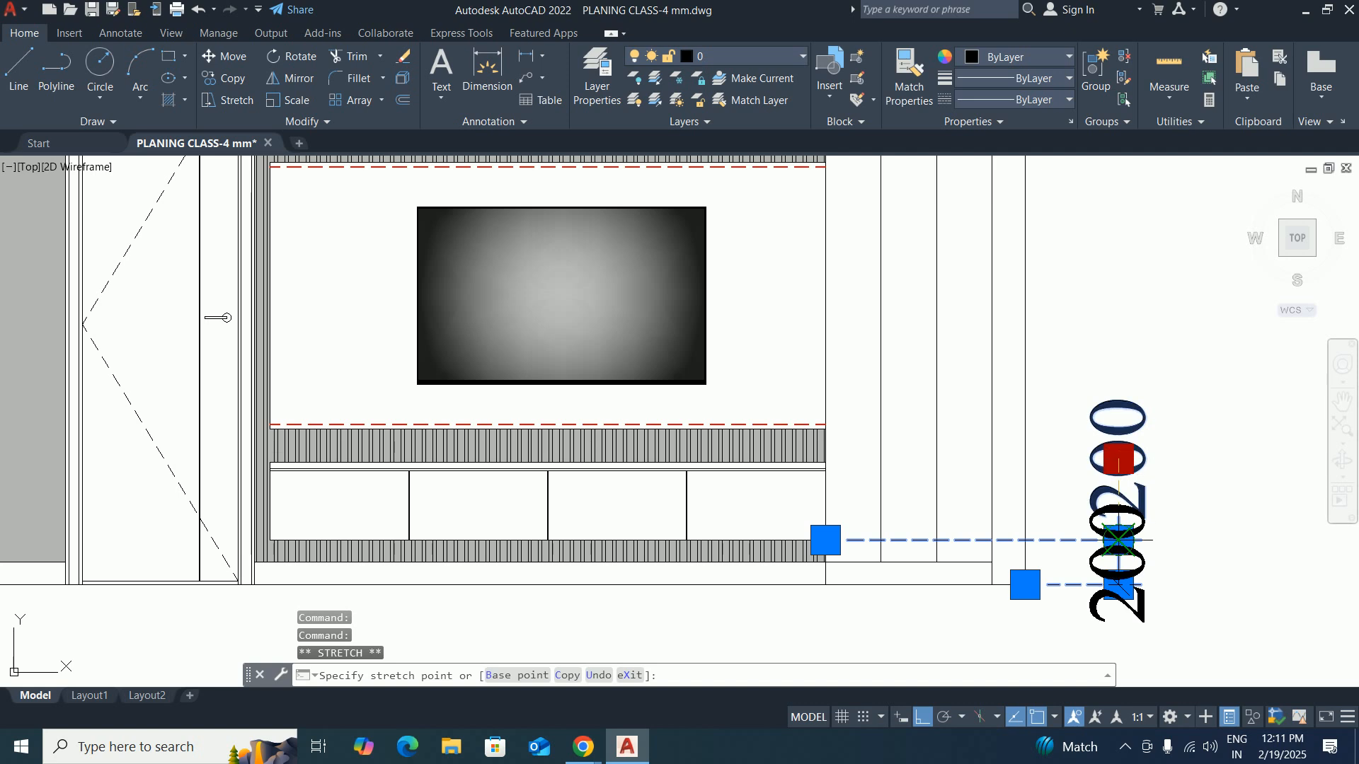
pyautogui.moveTo(1118, 651); pyautogui.dragTo(1118, 491, button='middle')
pyautogui.click(1115, 547)
pyautogui.press('Escape')
pyautogui.press('Escape')
pyautogui.scroll(-2, 1108, 473)
pyautogui.scroll(-2, 1109, 472)
pyautogui.press('Escape')
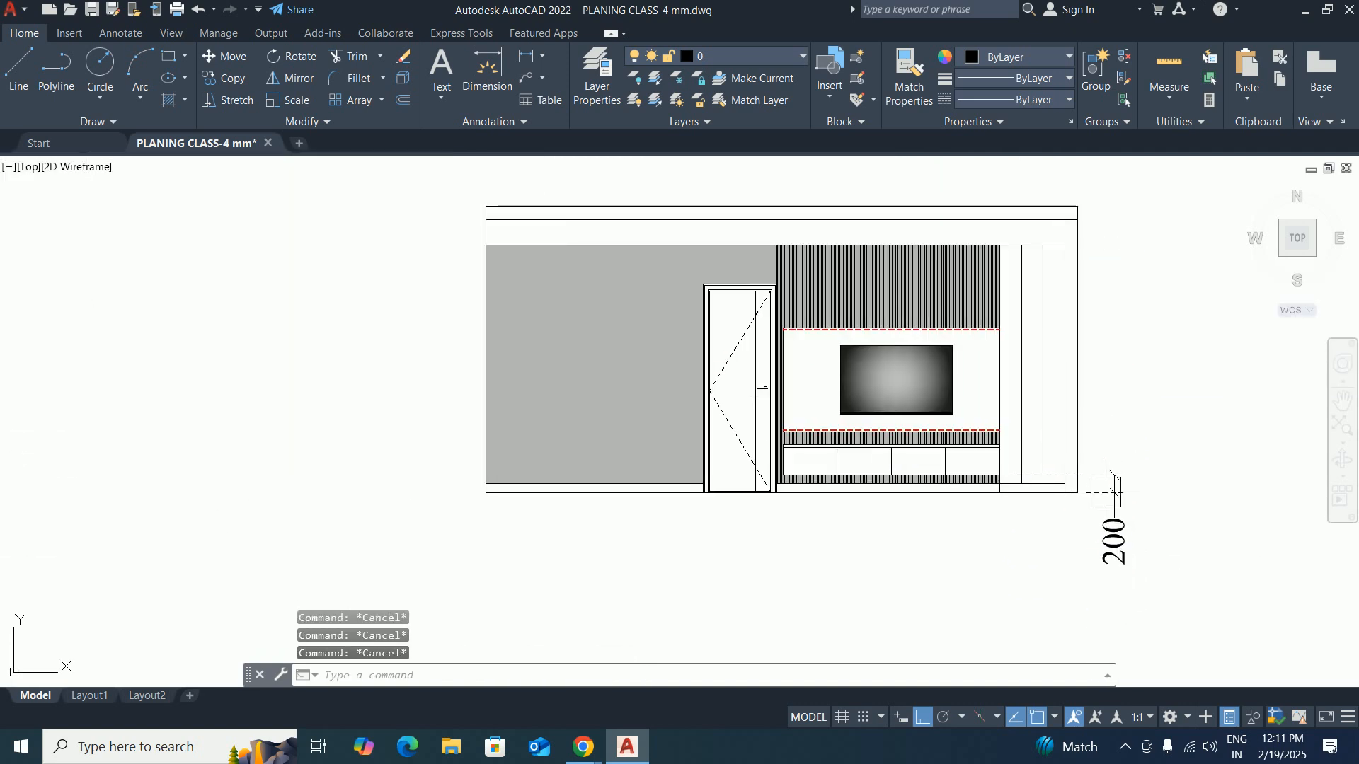
# Continue the vertical dimension chain to the top of the TV cabinet and the top of the fluted strip above it.
pyautogui.scroll(4, 1031, 453)
pyautogui.write('dco')
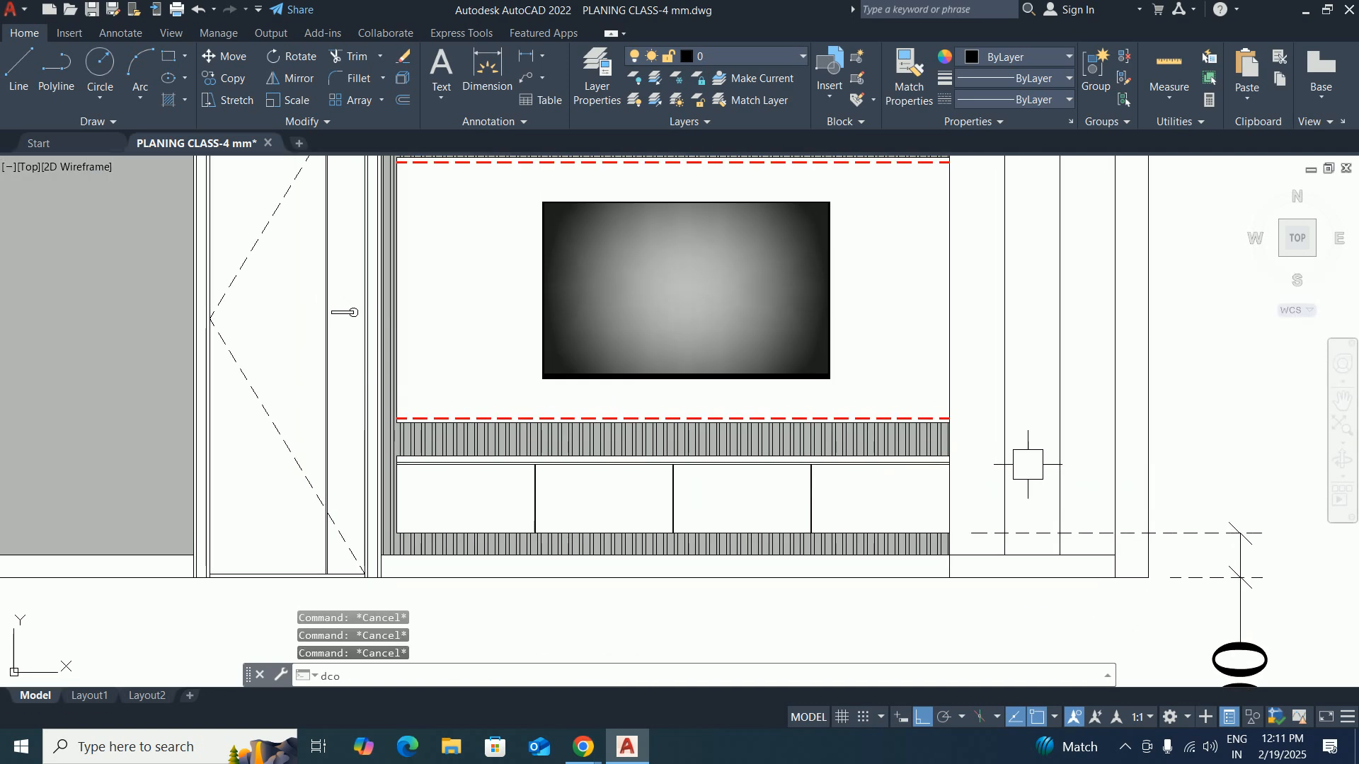
pyautogui.press('Return')
pyautogui.scroll(3, 977, 461)
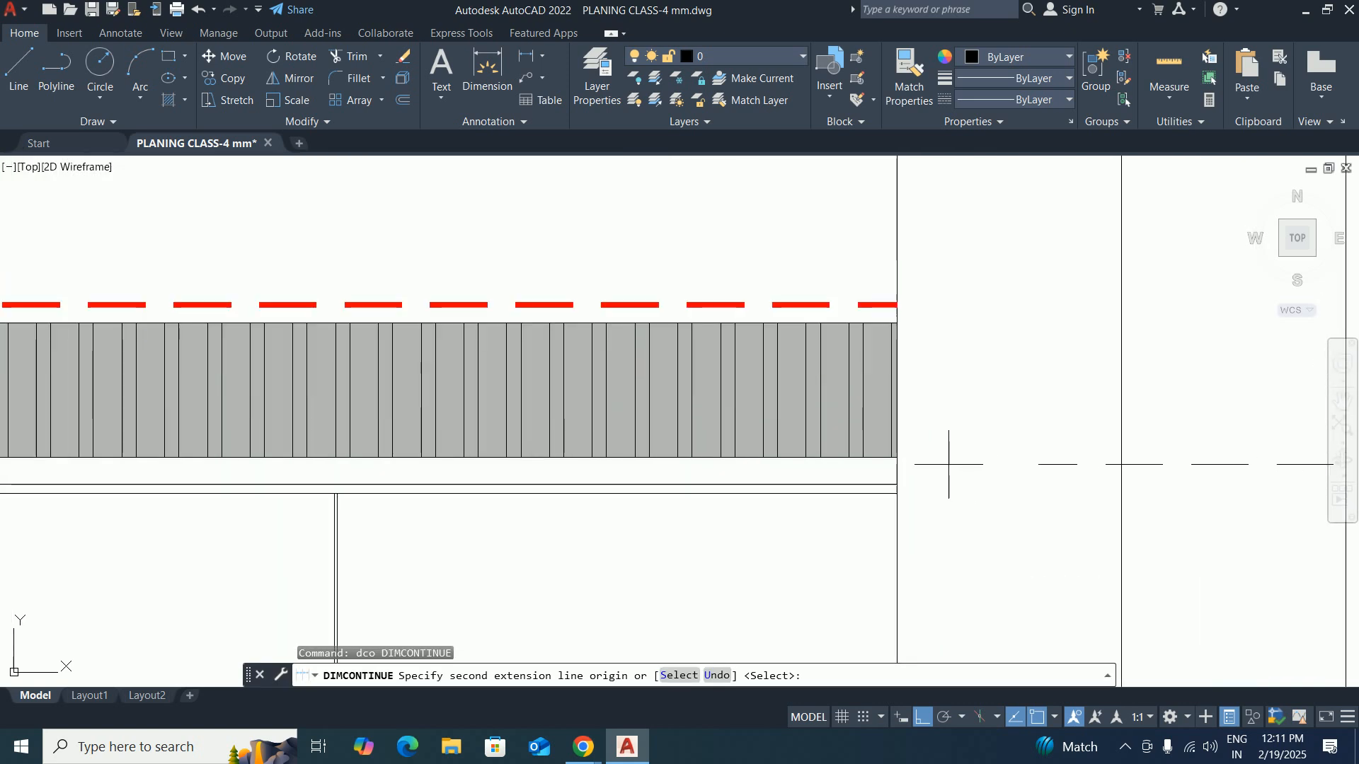
pyautogui.click(882, 457)
pyautogui.scroll(-3, 990, 503)
pyautogui.moveTo(1085, 502); pyautogui.dragTo(493, 474, button='middle')
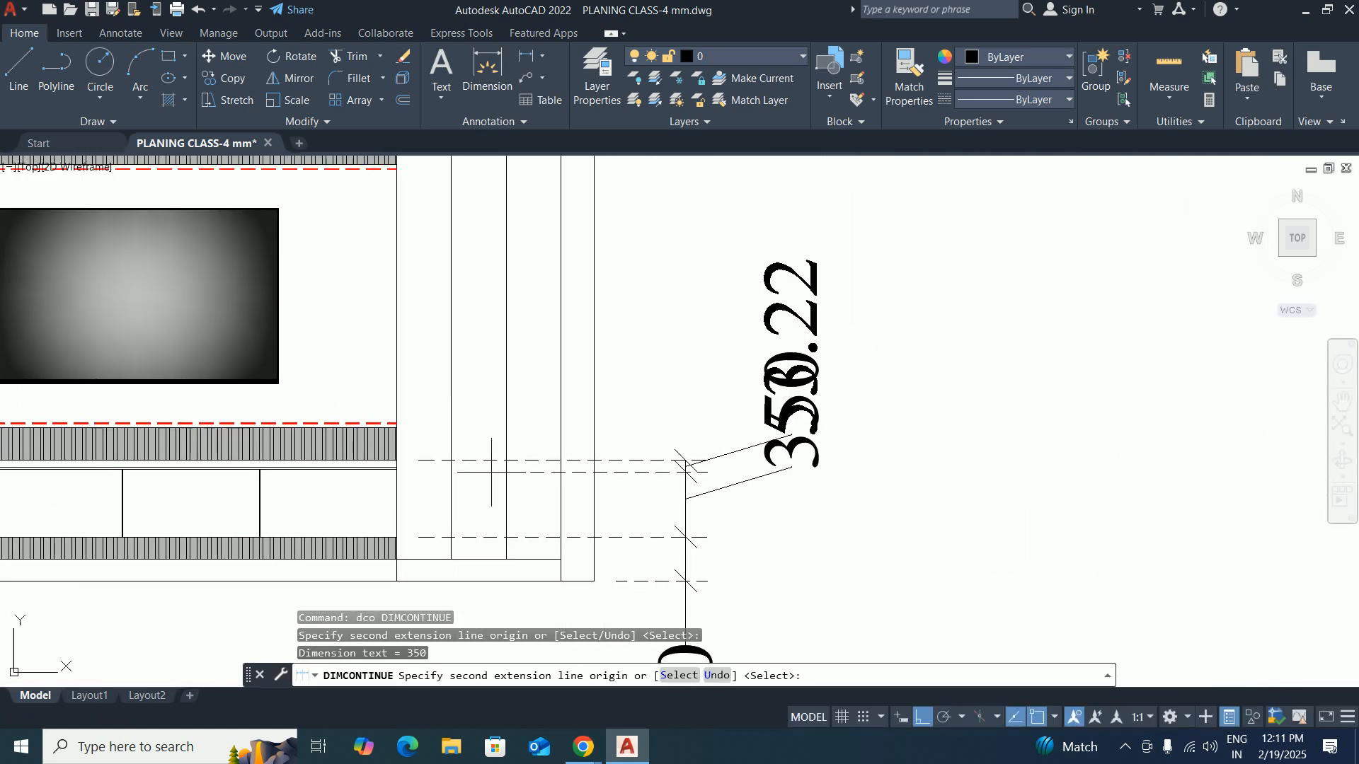
pyautogui.moveTo(854, 482); pyautogui.dragTo(1128, 473, button='middle')
pyautogui.scroll(3, 692, 419)
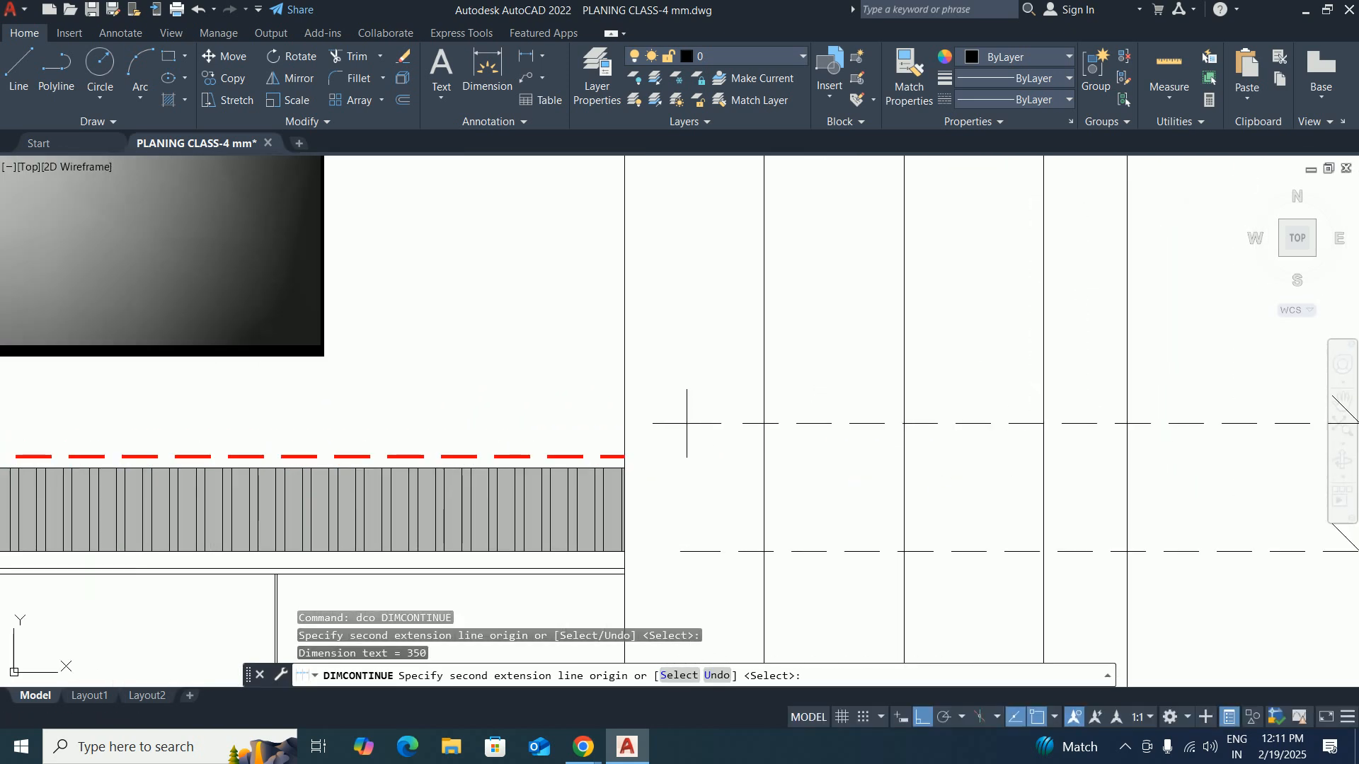
pyautogui.scroll(2, 610, 462)
pyautogui.scroll(2, 635, 467)
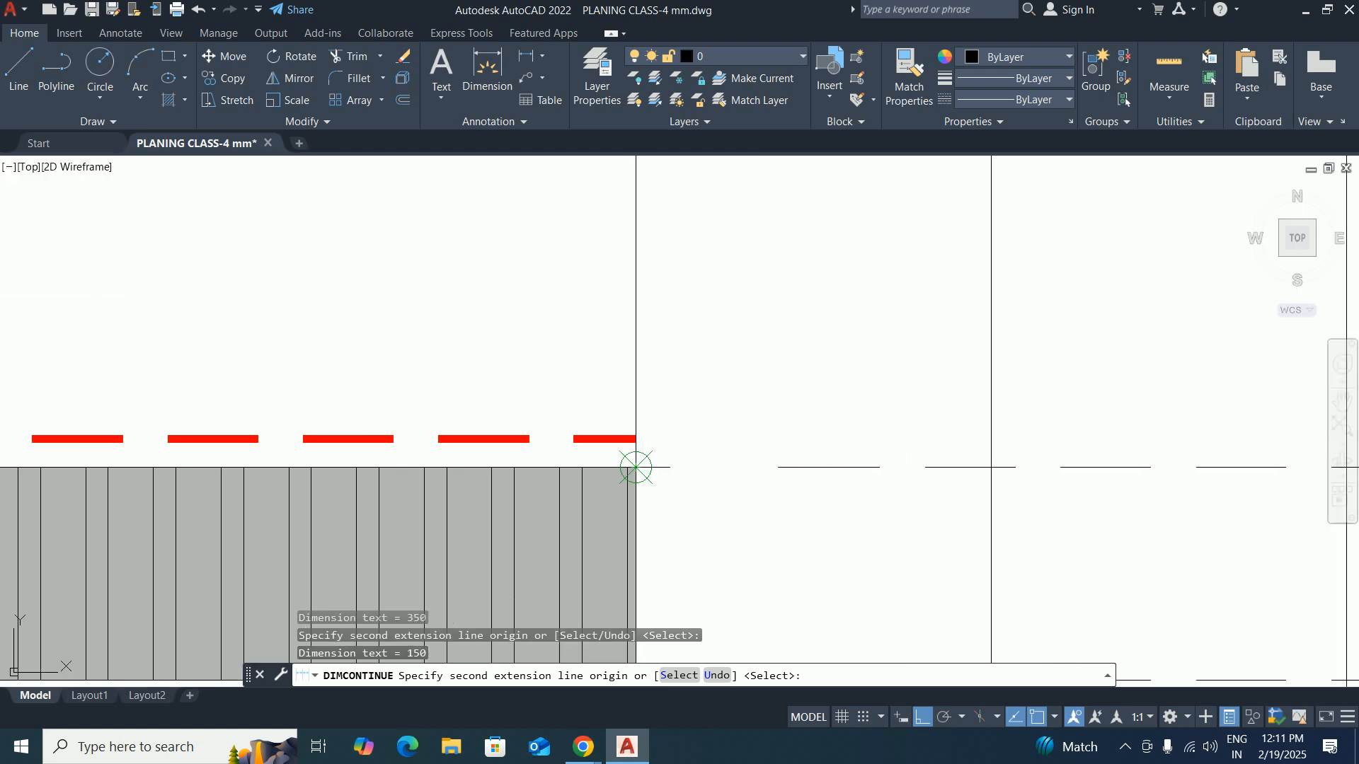
pyautogui.scroll(-5, 635, 467)
pyautogui.press('Escape')
# Move the TV cabinet height dimension's text downward, clear of the fluted strip's dimension text.
pyautogui.scroll(4, 910, 424)
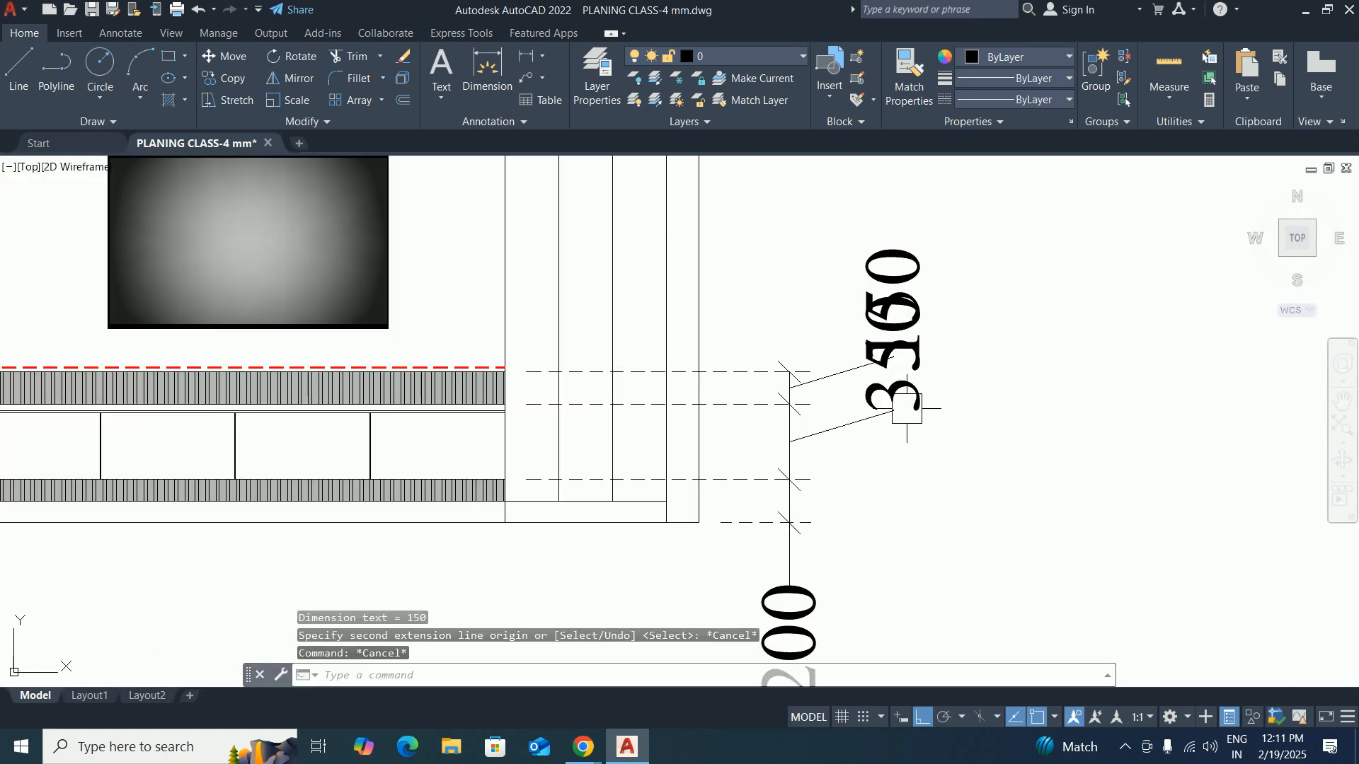
pyautogui.click(907, 408)
pyautogui.click(890, 407)
pyautogui.click(907, 481)
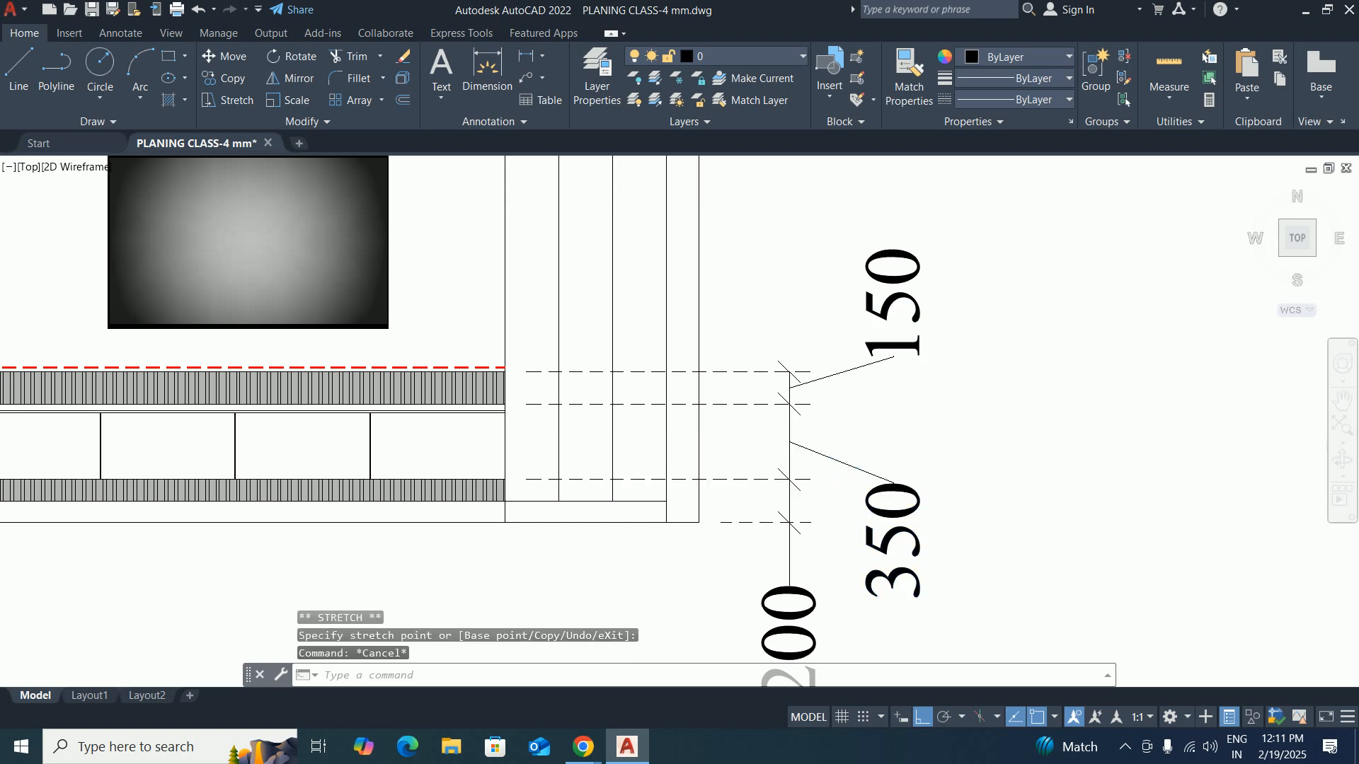
pyautogui.press('Escape')
# Continue the vertical dimension chain to the top edge of the TV back panel and up to the ceiling line.
pyautogui.scroll(-2, 1028, 517)
pyautogui.moveTo(704, 398); pyautogui.dragTo(731, 444, button='middle')
pyautogui.press('Escape')
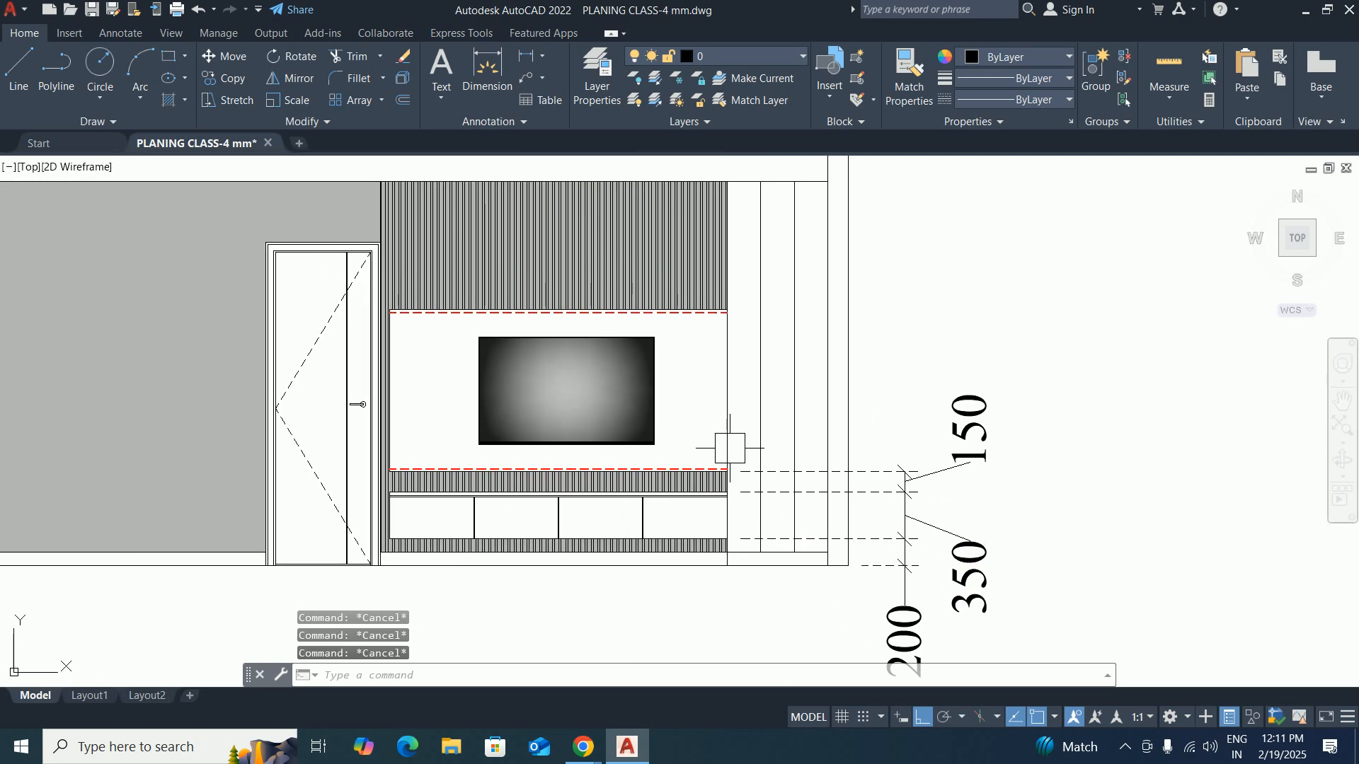
pyautogui.write('dco')
pyautogui.press('Return')
pyautogui.scroll(4, 726, 312)
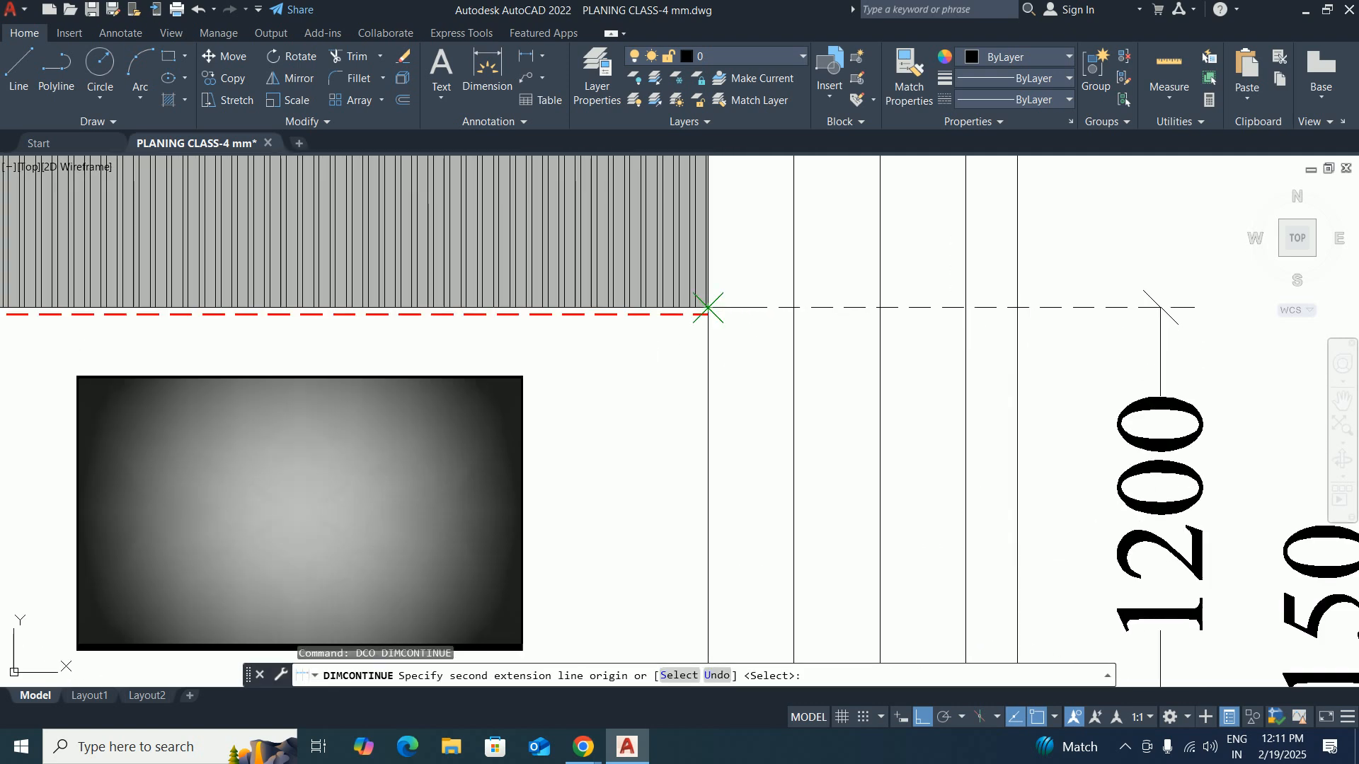
pyautogui.click(708, 308)
pyautogui.scroll(-5, 837, 470)
pyautogui.scroll(3, 814, 370)
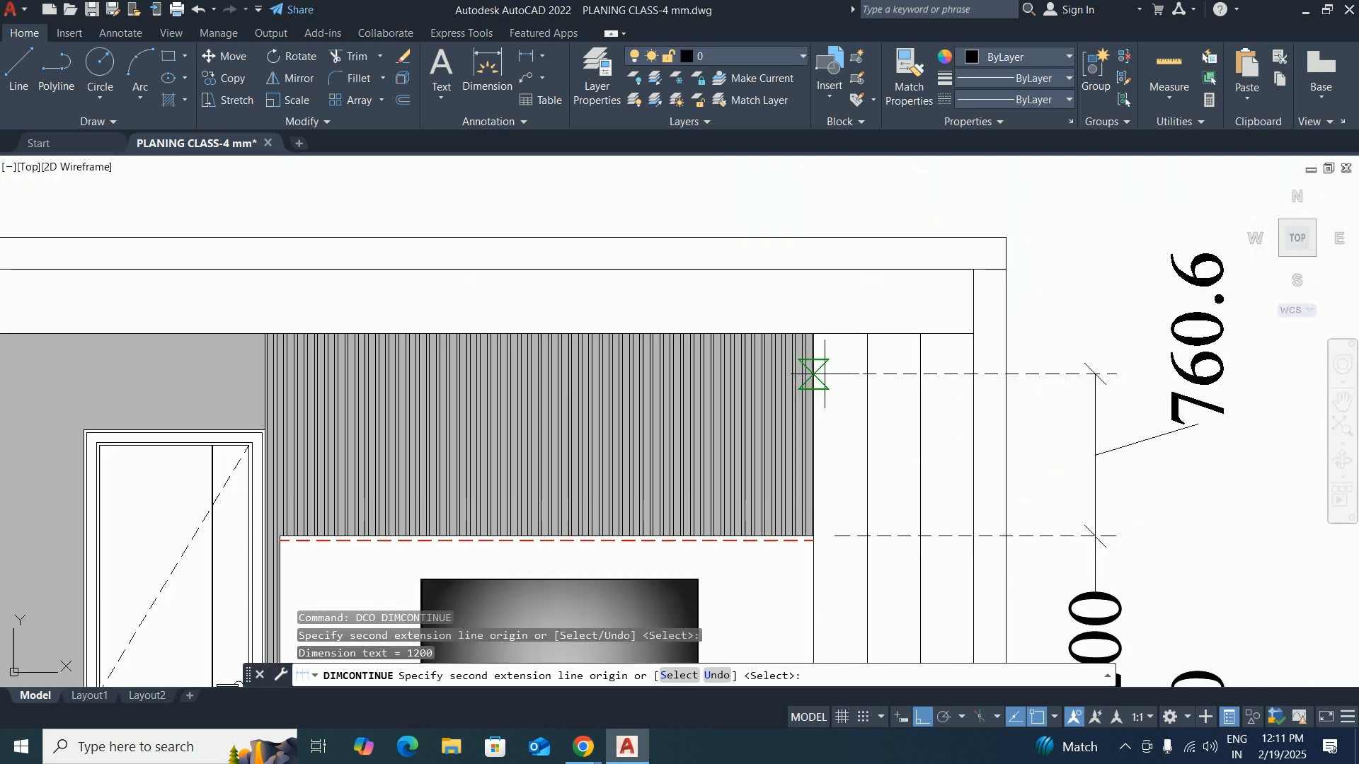
pyautogui.click(973, 333)
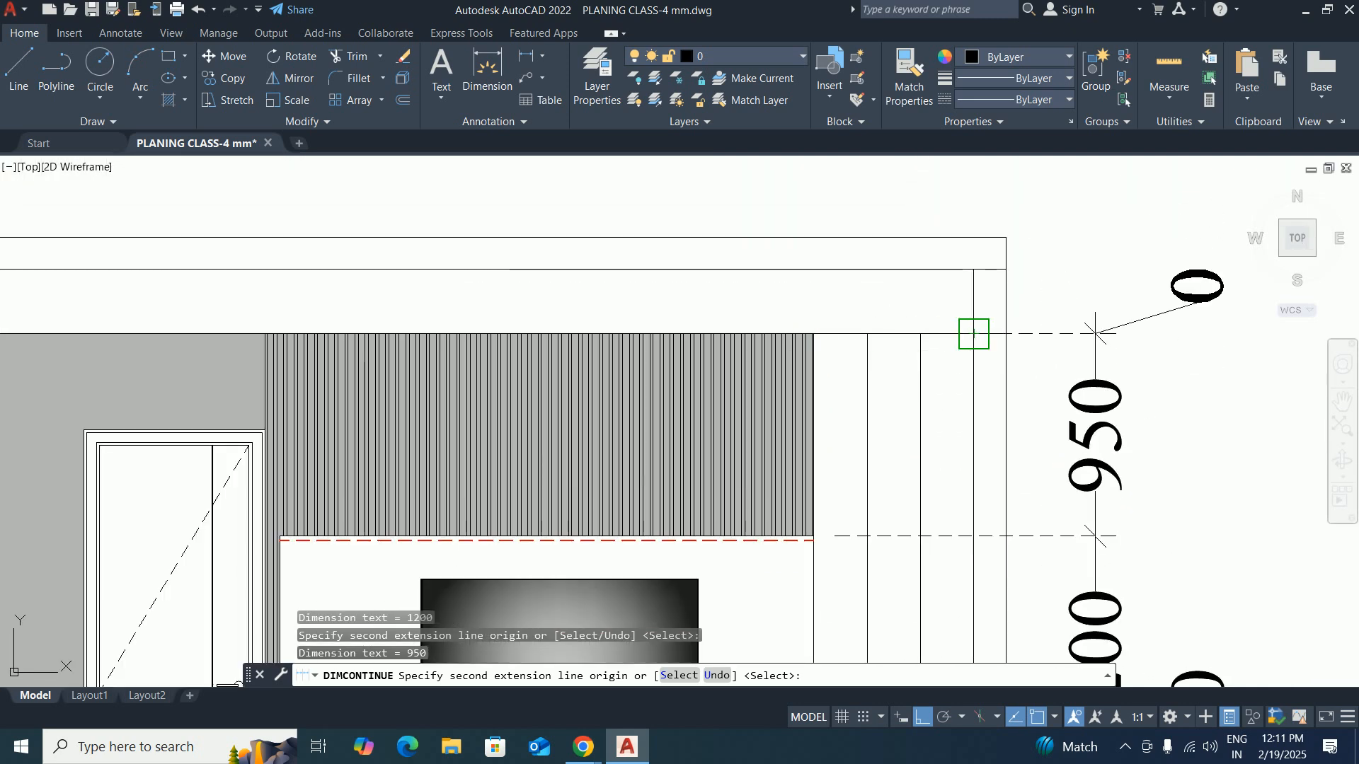
# End the dimension chain and create a new dimension style named "interior elevation" based on ISO-25 for all dimensions.
pyautogui.press('Escape')
pyautogui.press('Escape')
pyautogui.press('Escape')
pyautogui.scroll(-5, 1084, 323)
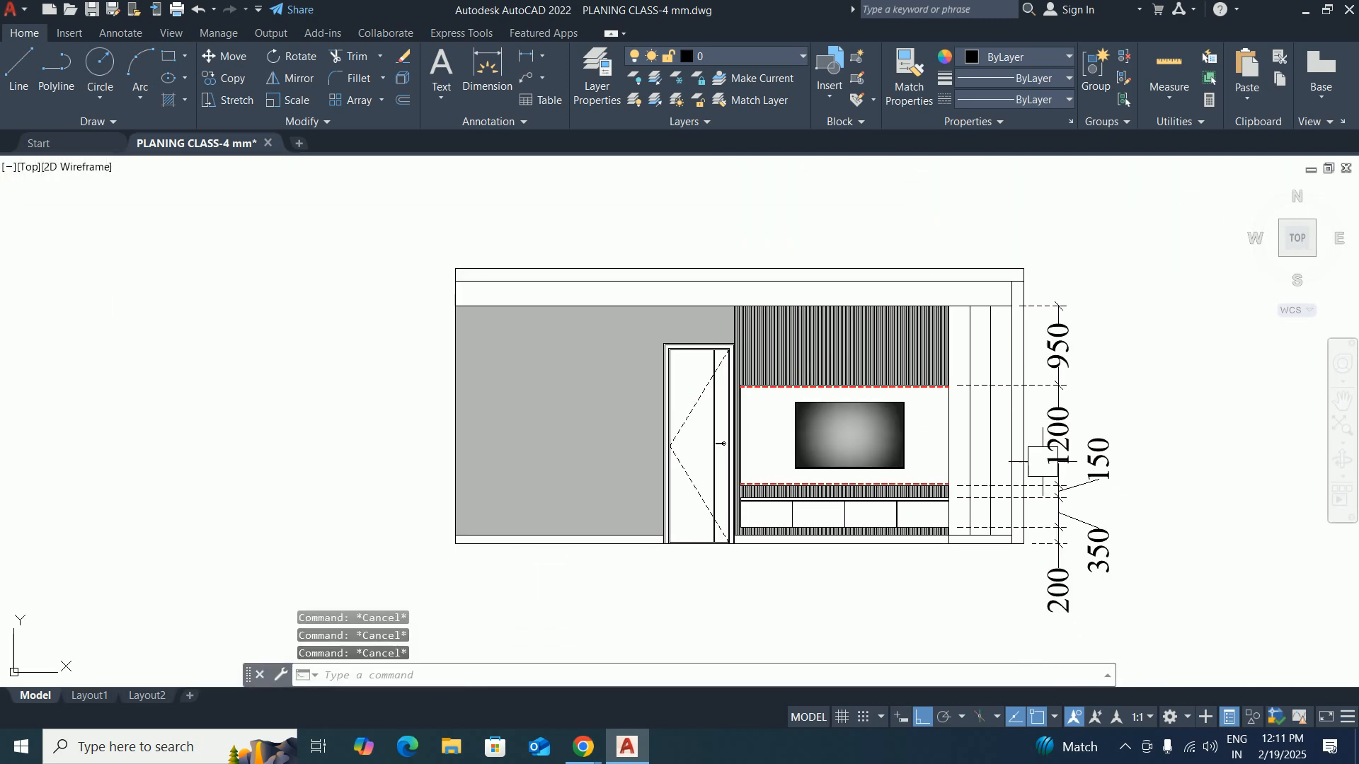
pyautogui.scroll(-5, 1012, 460)
pyautogui.scroll(5, 1062, 500)
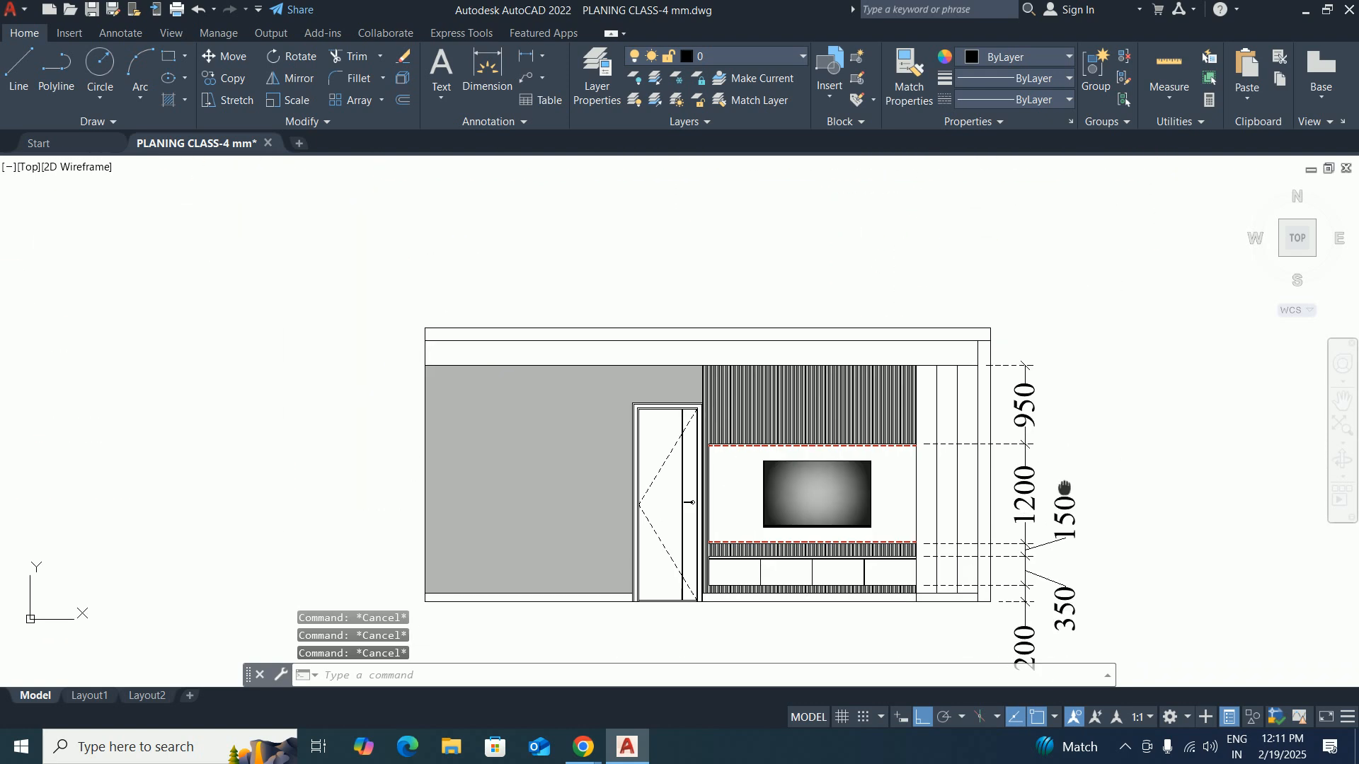
pyautogui.write('d')
pyautogui.press('Return')
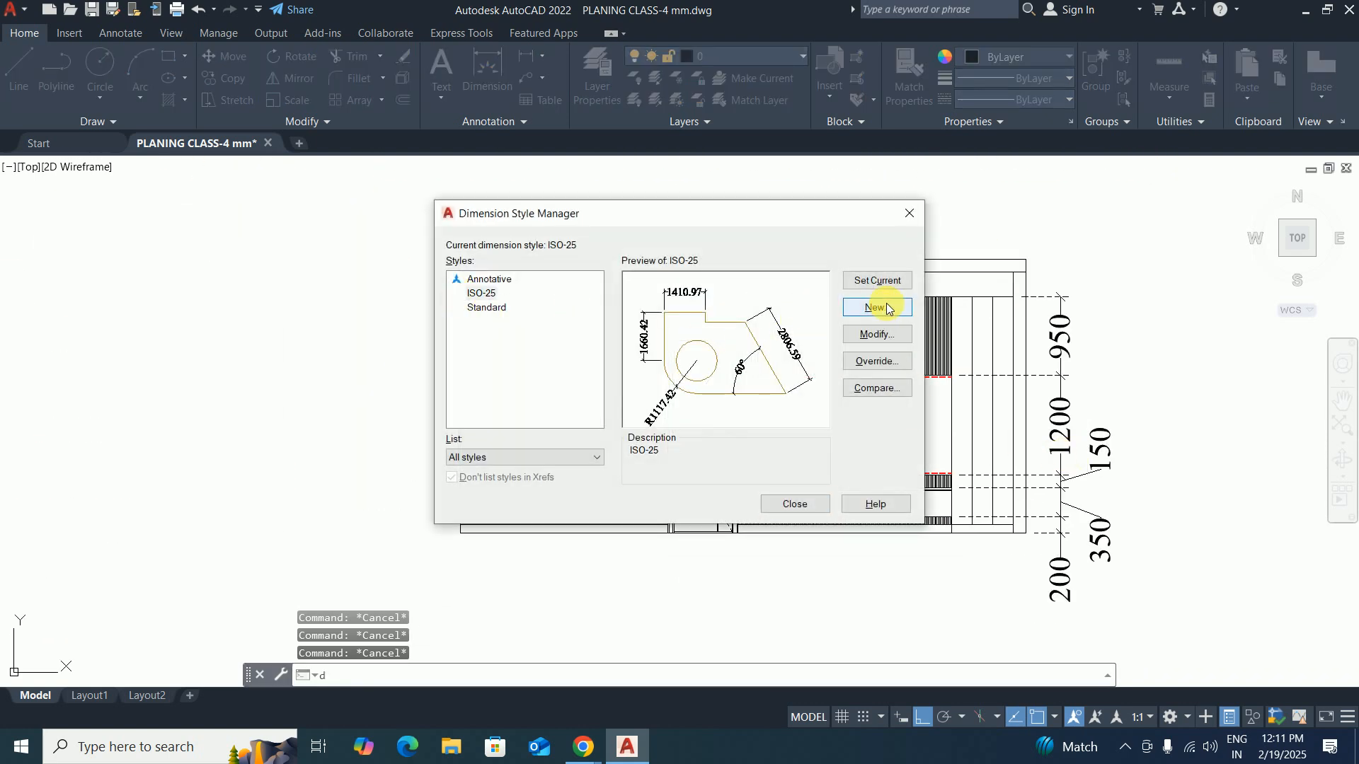
pyautogui.click(884, 308)
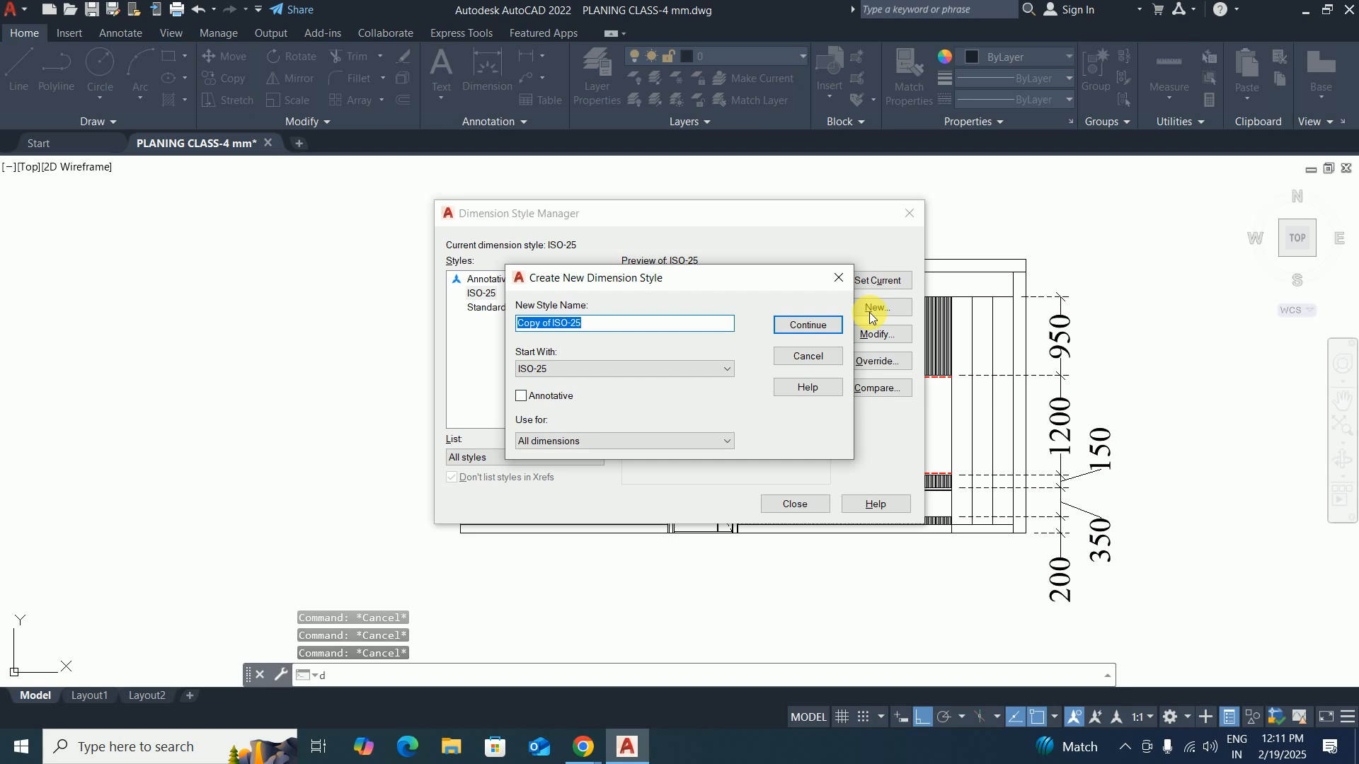
pyautogui.write('e')
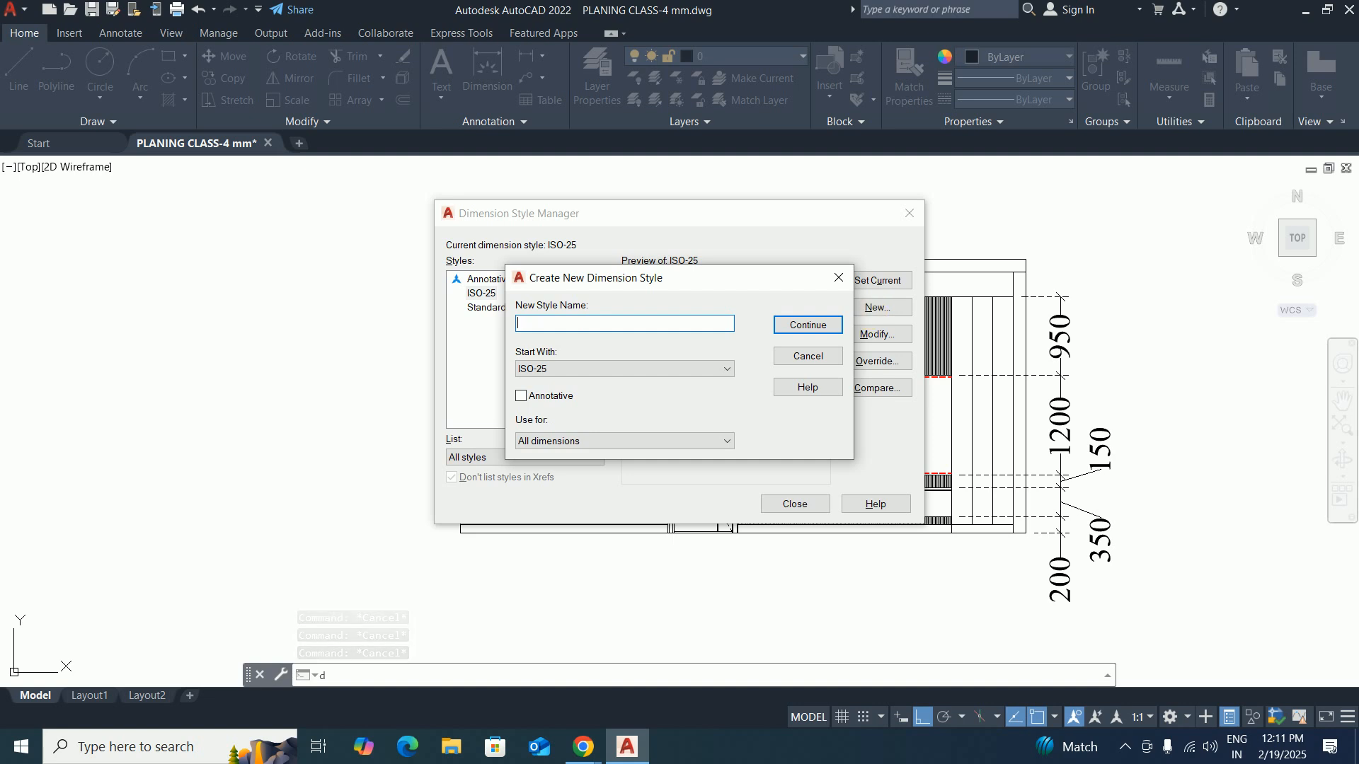
pyautogui.press('BackSpace')
pyautogui.write('interior elevation')
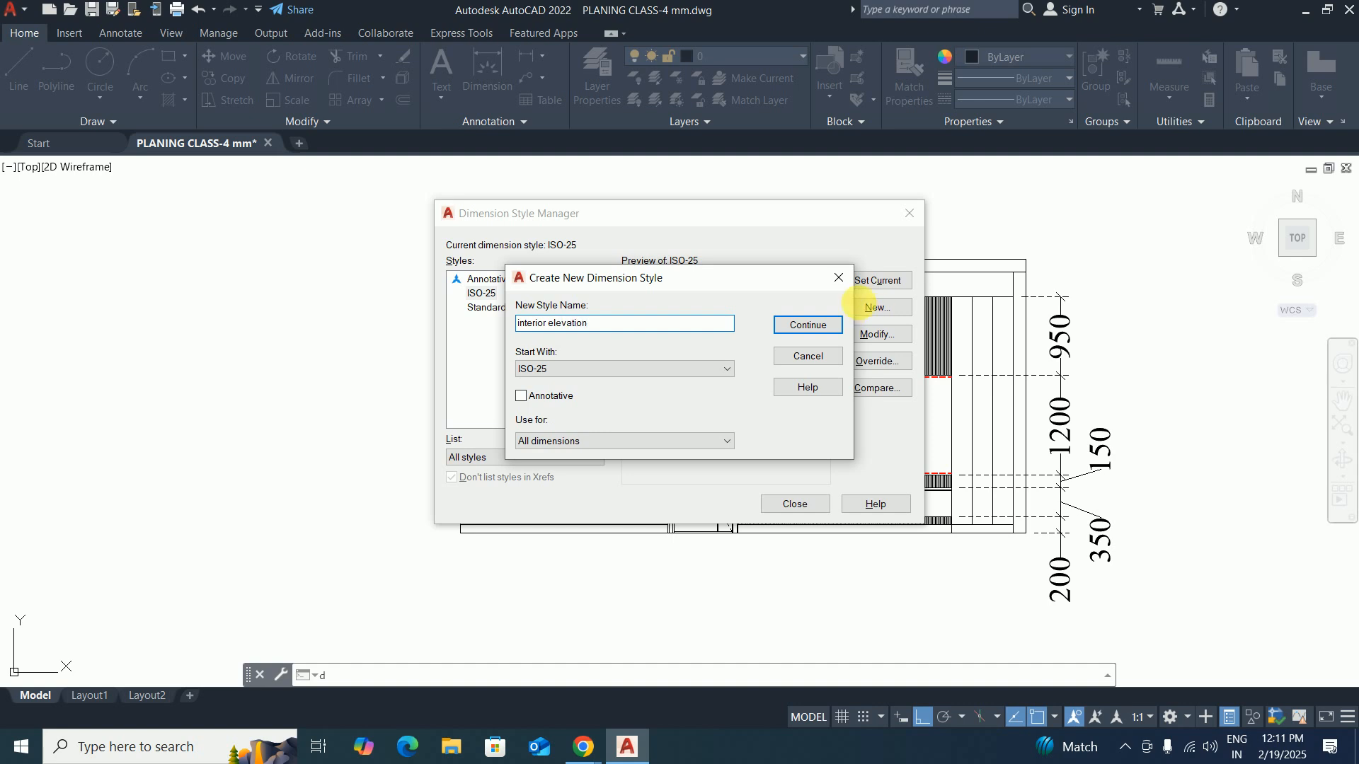
pyautogui.click(808, 325)
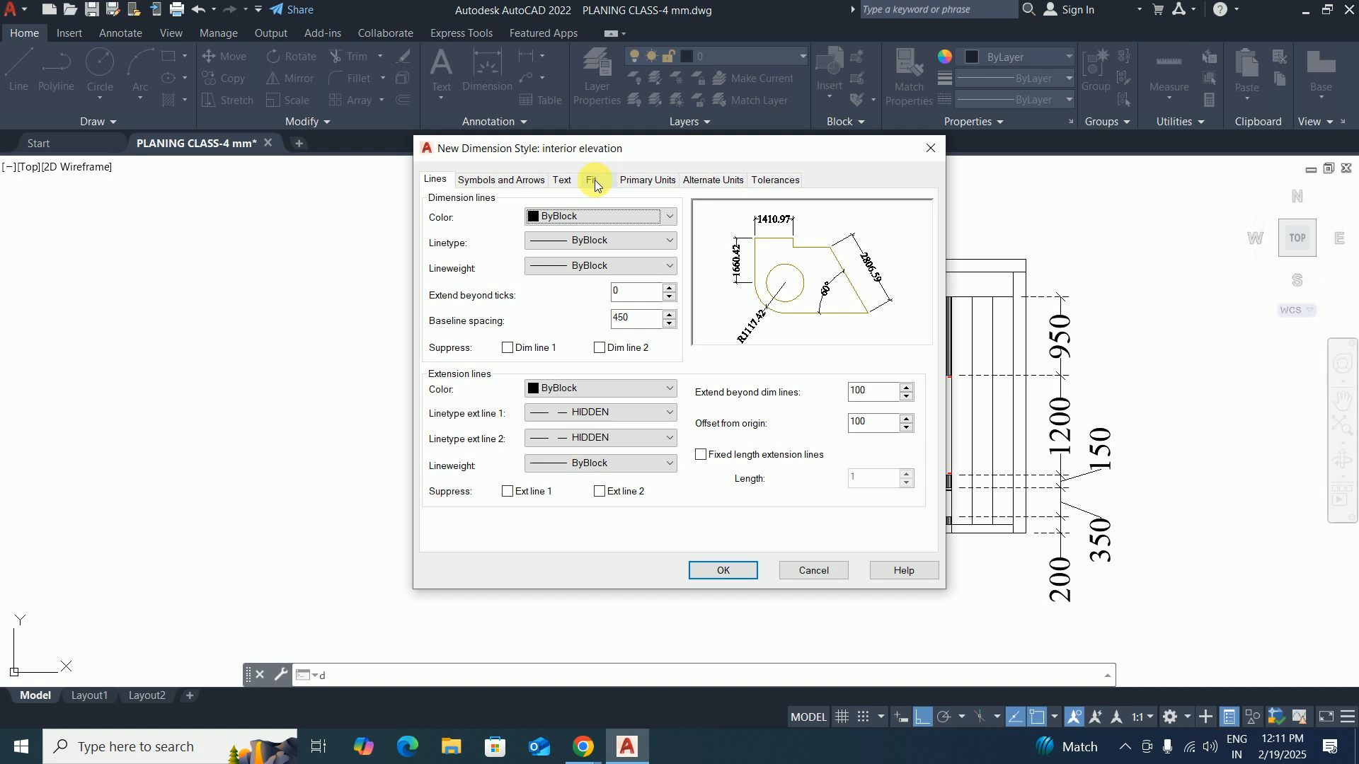
# Set the new style's overall dimension scale to 0.25 and save the style.
pyautogui.click(594, 180)
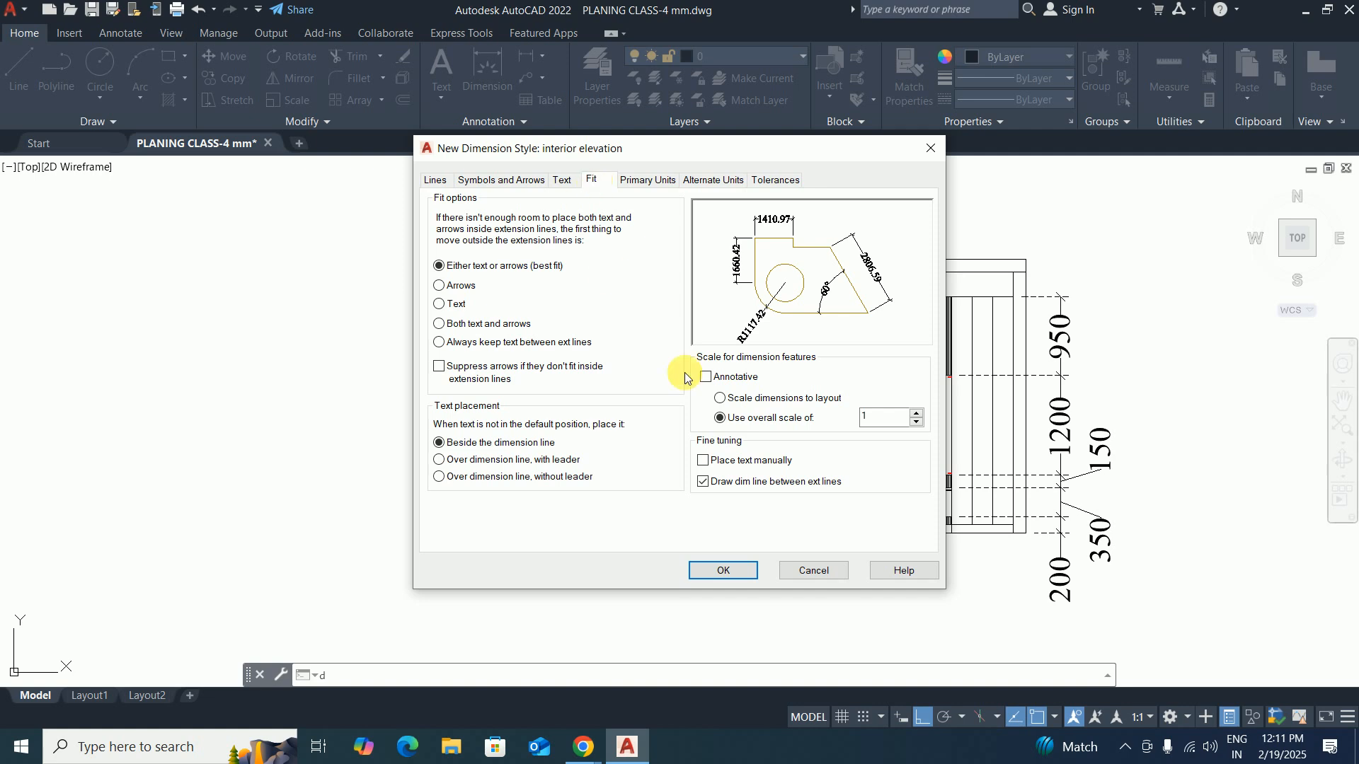
pyautogui.doubleClick(878, 418)
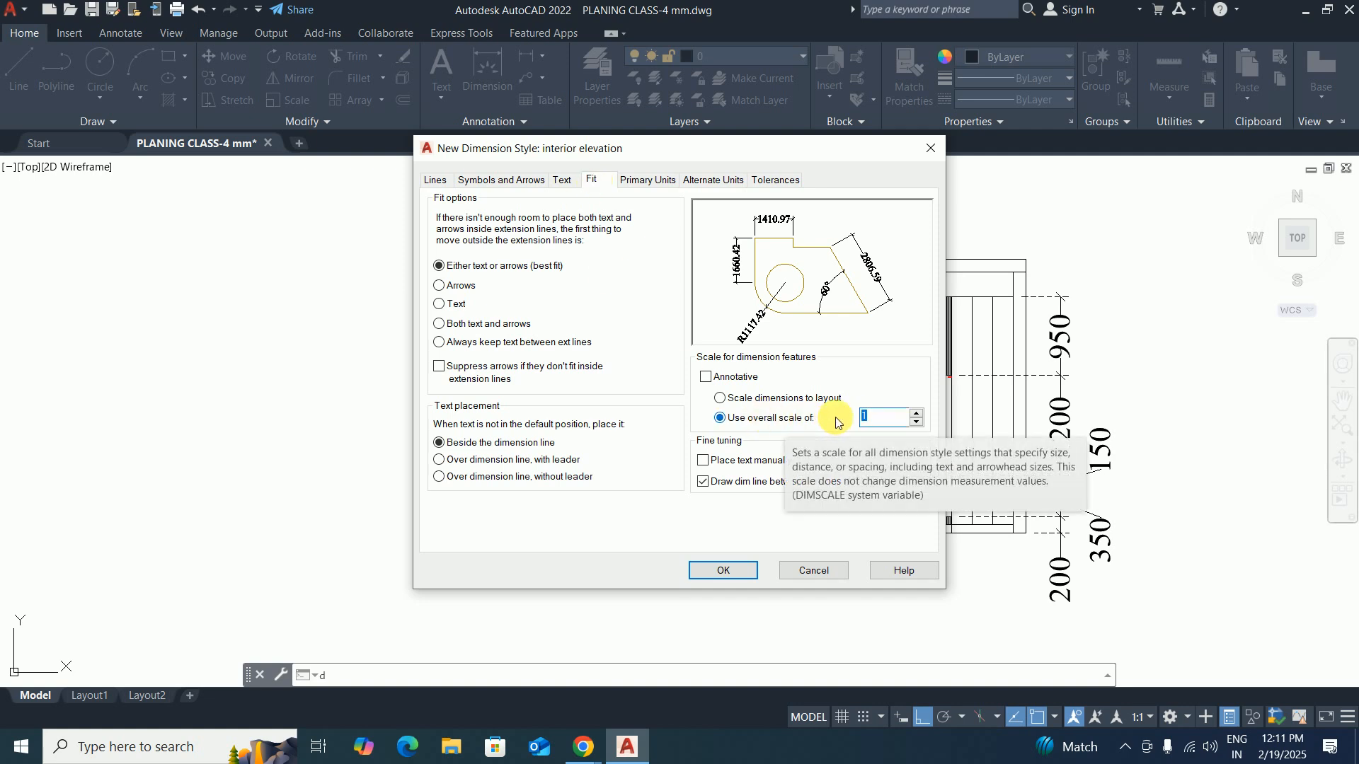
pyautogui.write('0.25')
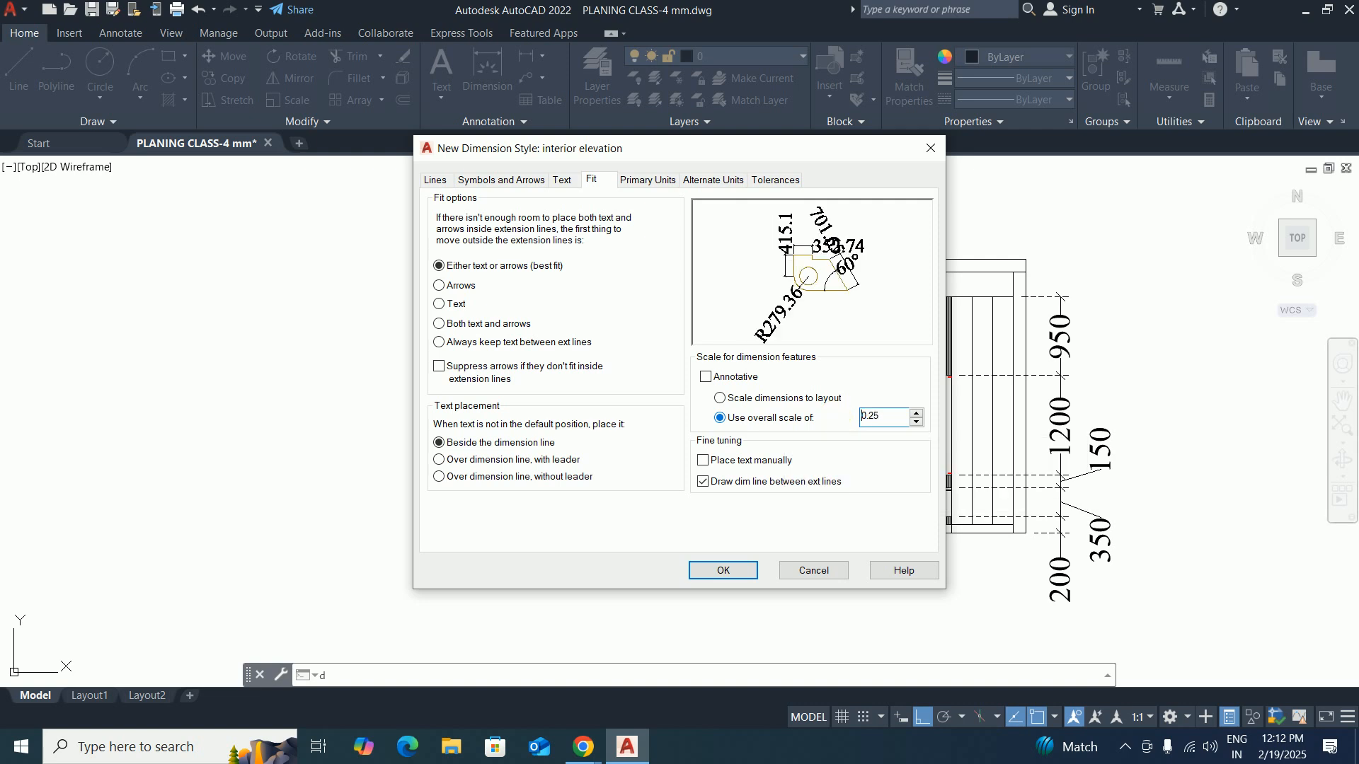
pyautogui.click(733, 570)
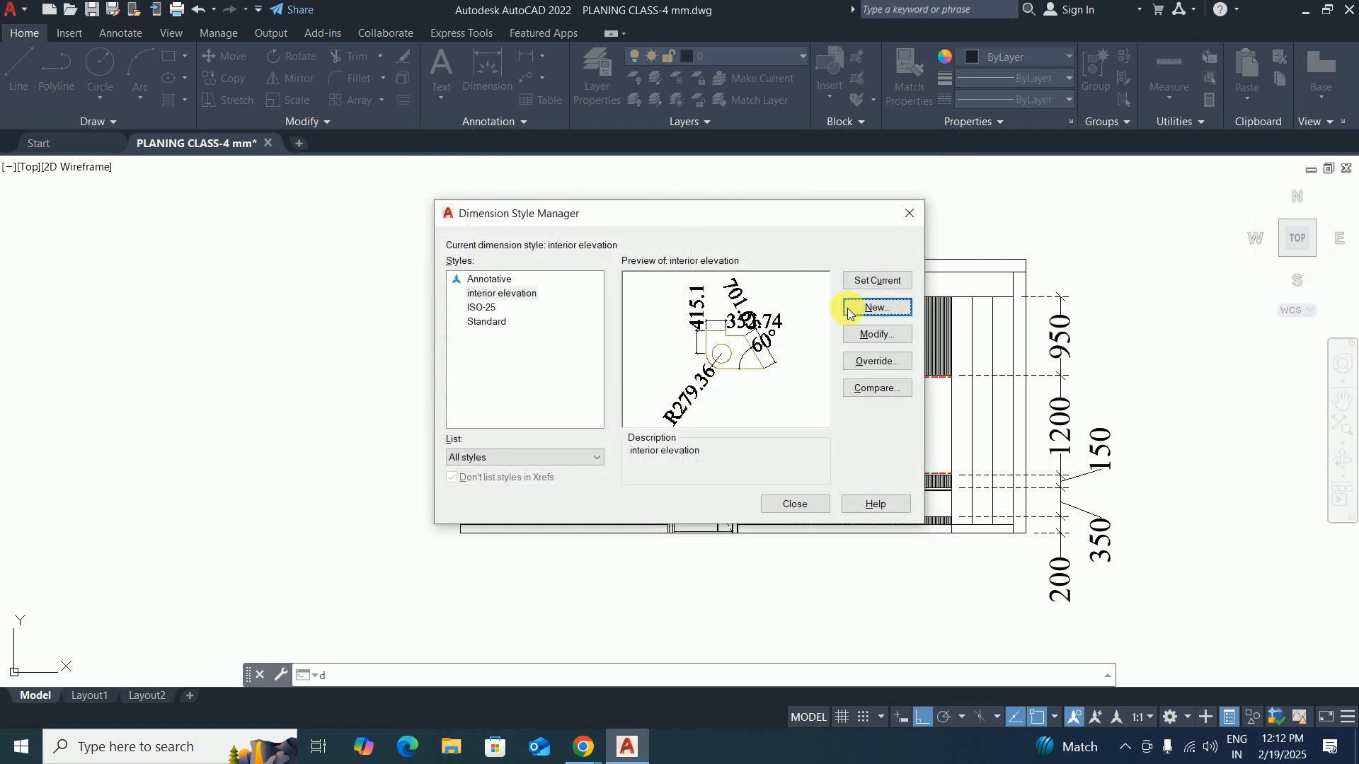
pyautogui.click(791, 504)
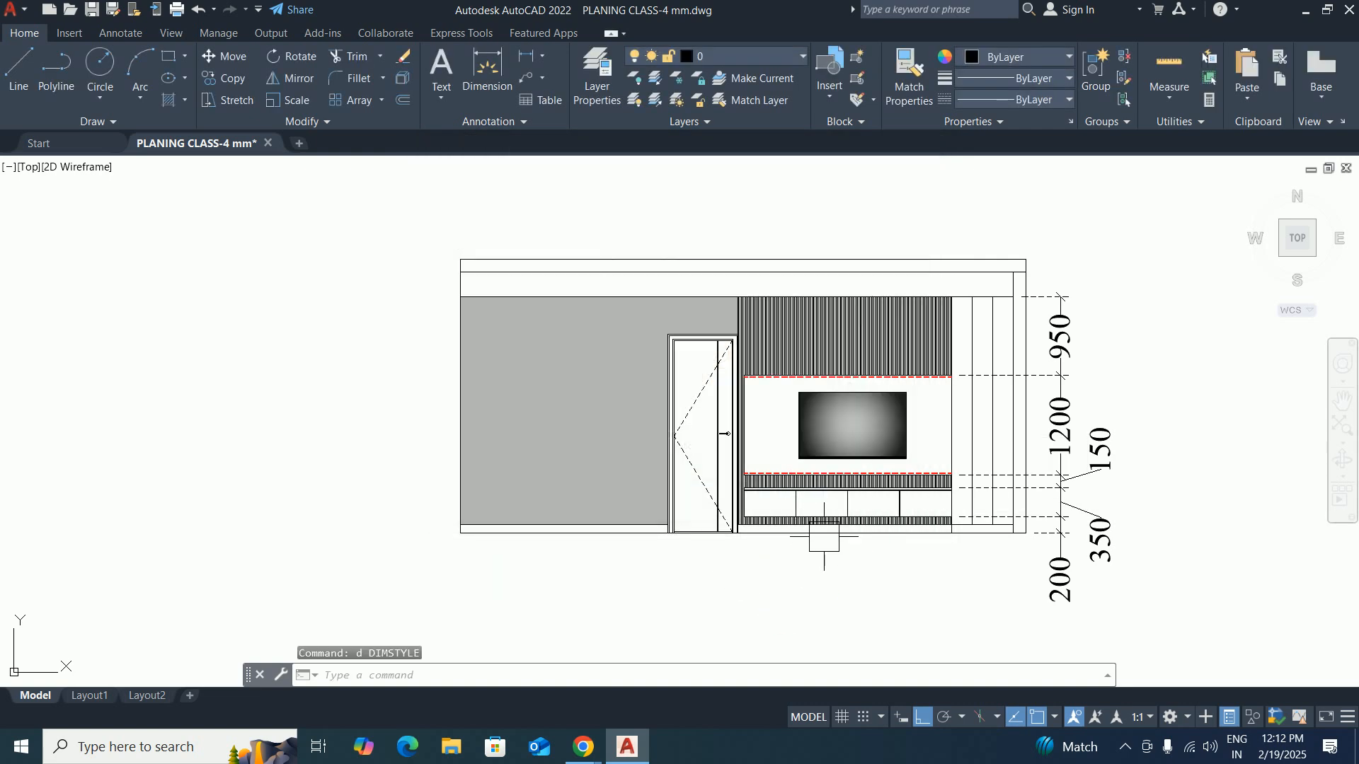
# Place a horizontal test dimension about 1100 mm long in the empty space below the TV wall elevation.
pyautogui.moveTo(901, 572); pyautogui.dragTo(822, 536, button='middle')
pyautogui.write('dli')
pyautogui.press('Return')
pyautogui.click(737, 567)
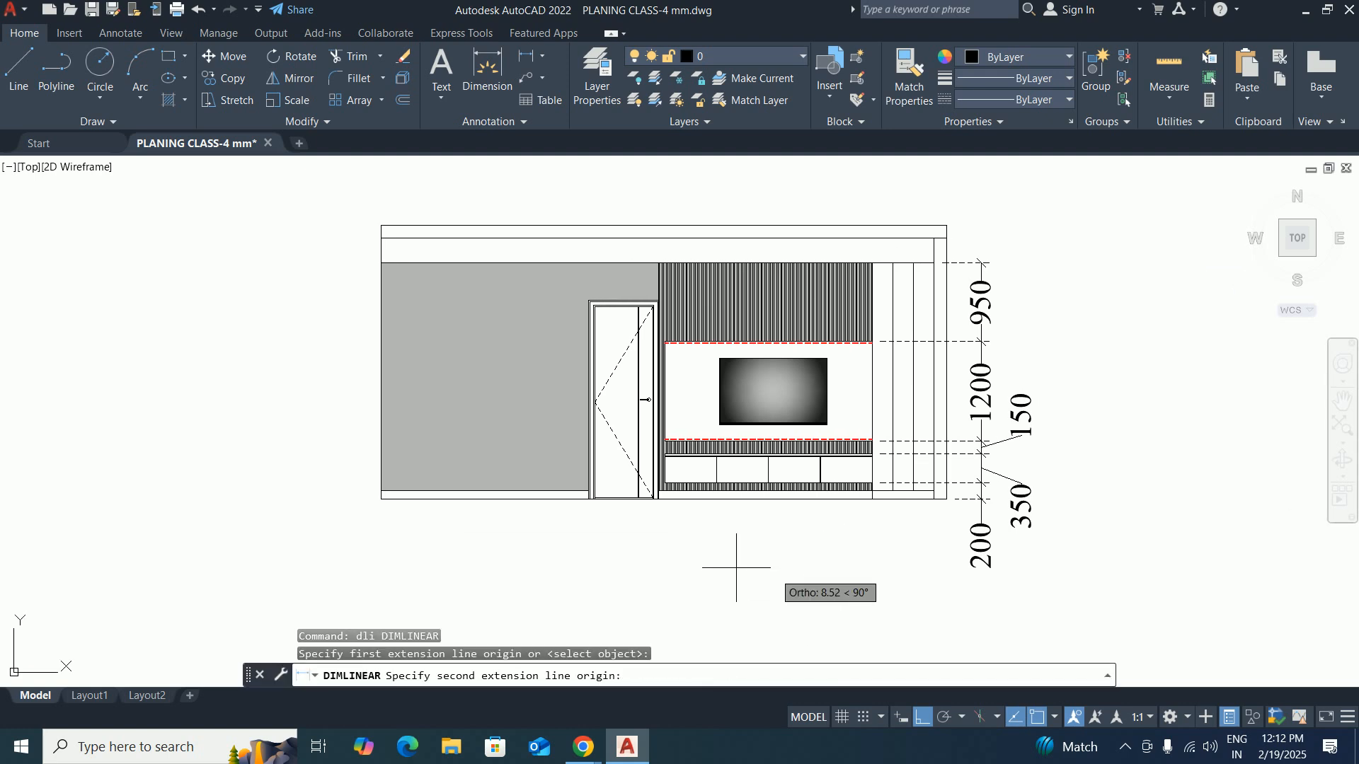
pyautogui.click(828, 567)
pyautogui.click(813, 588)
pyautogui.press('Escape')
pyautogui.press('Escape')
pyautogui.press('Escape')
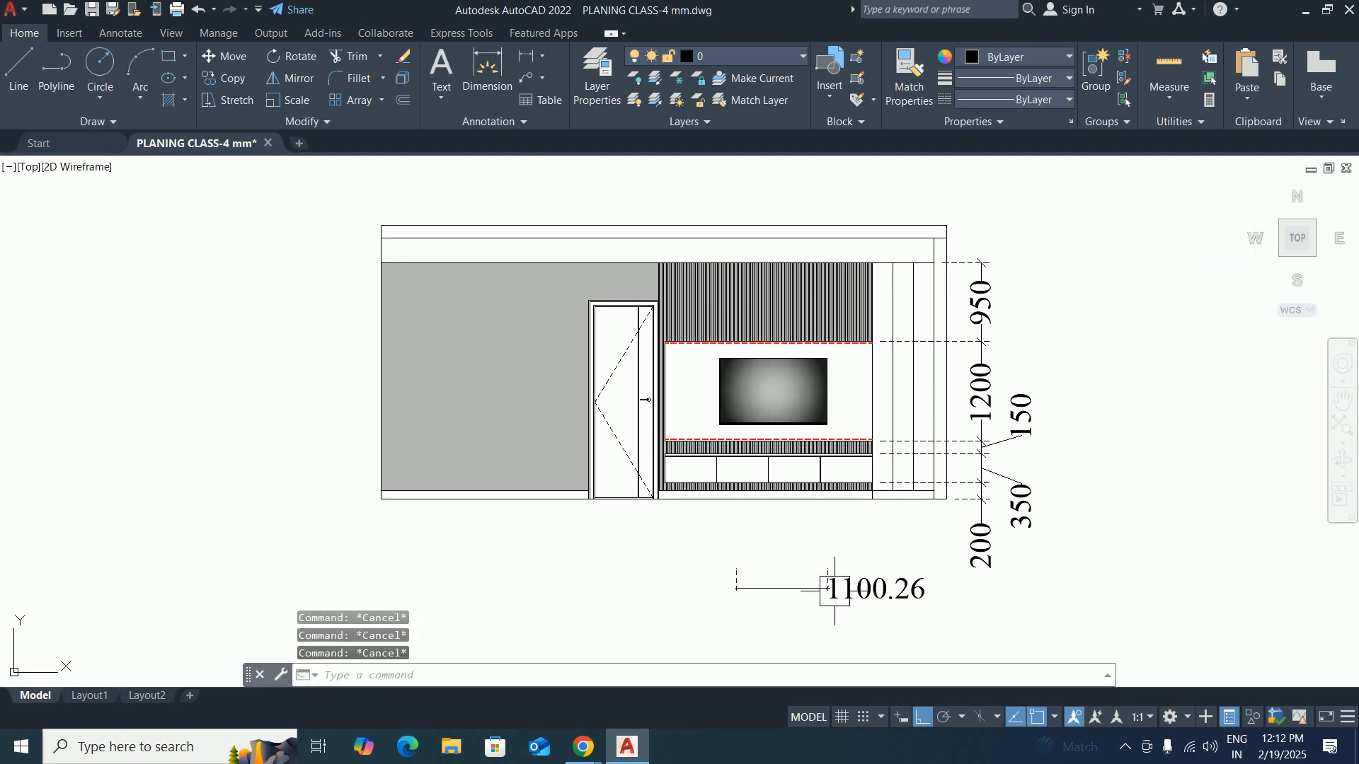
# Check the text and fit scale settings of the interior elevation dimension style and compare its preview with ISO-25.
pyautogui.press('Return')
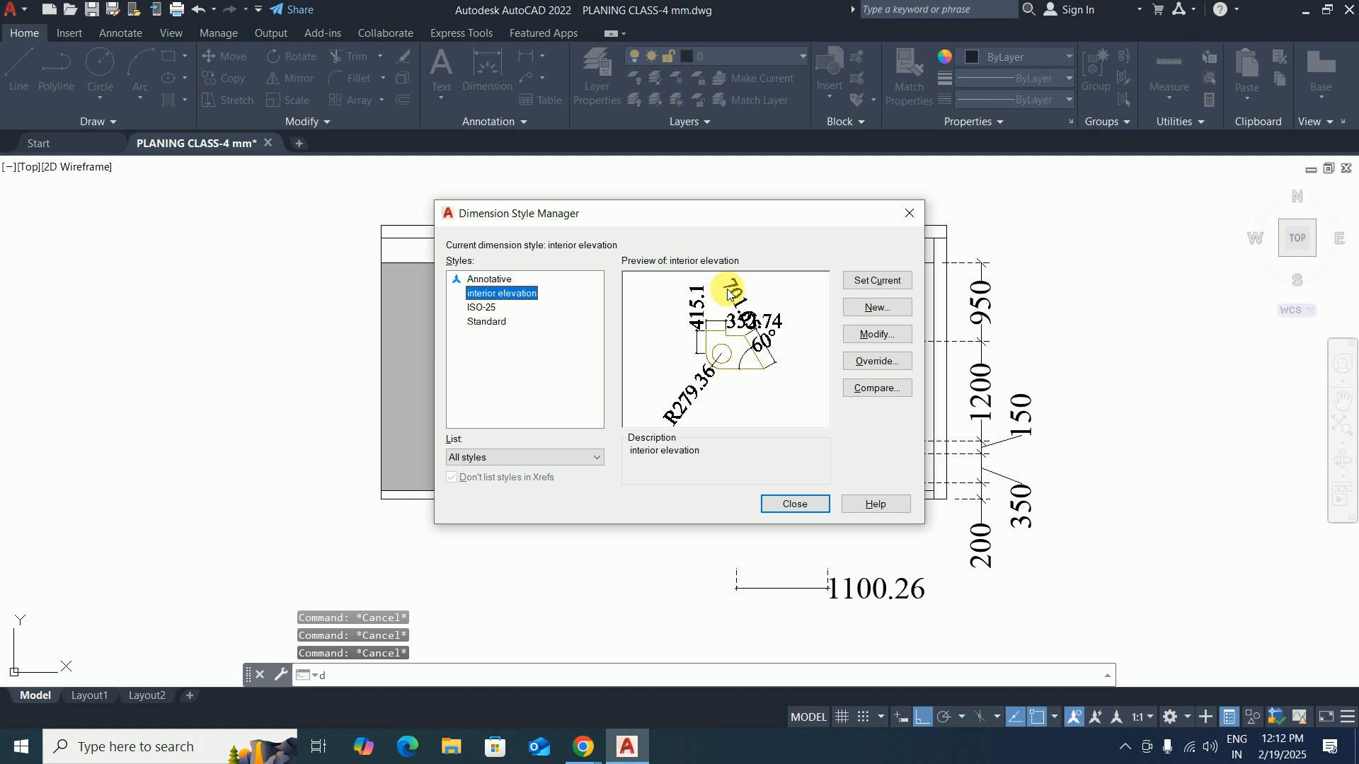
pyautogui.click(863, 333)
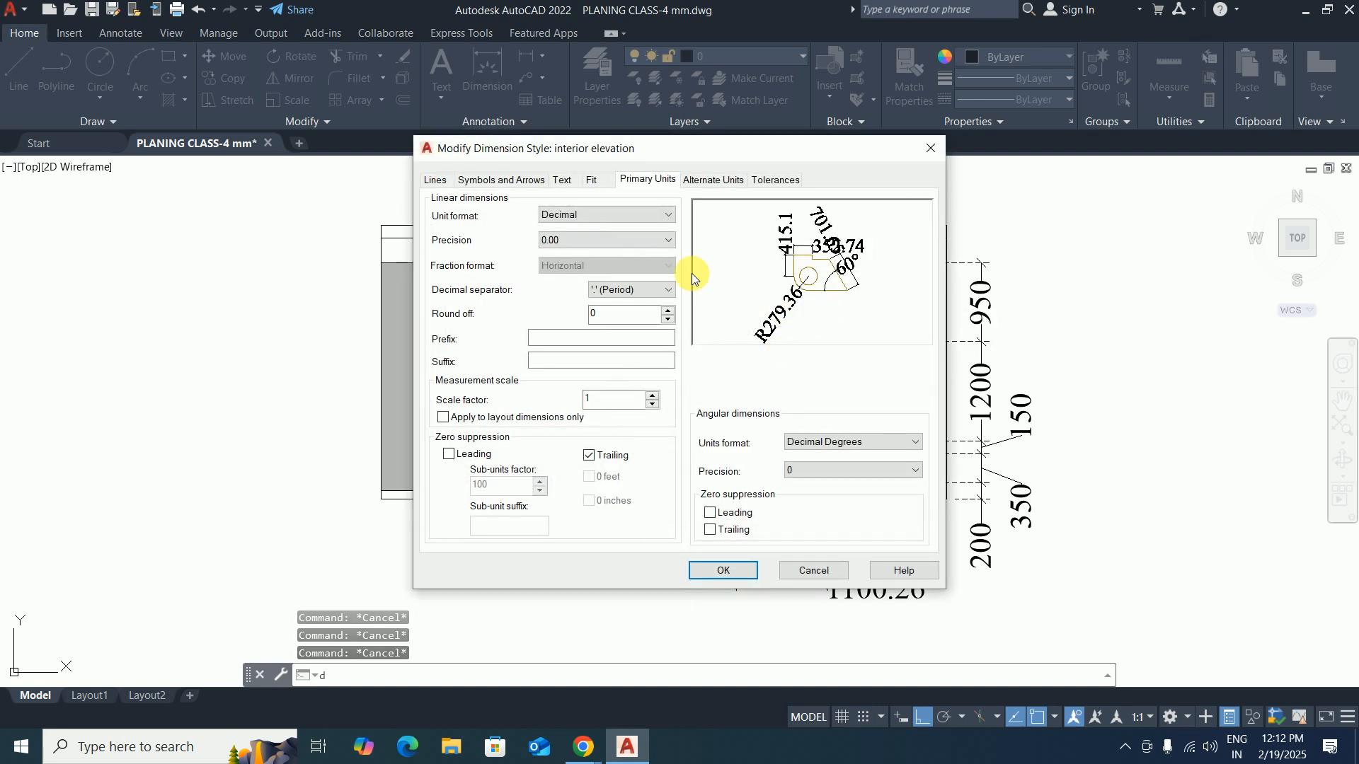
pyautogui.click(562, 179)
pyautogui.click(591, 180)
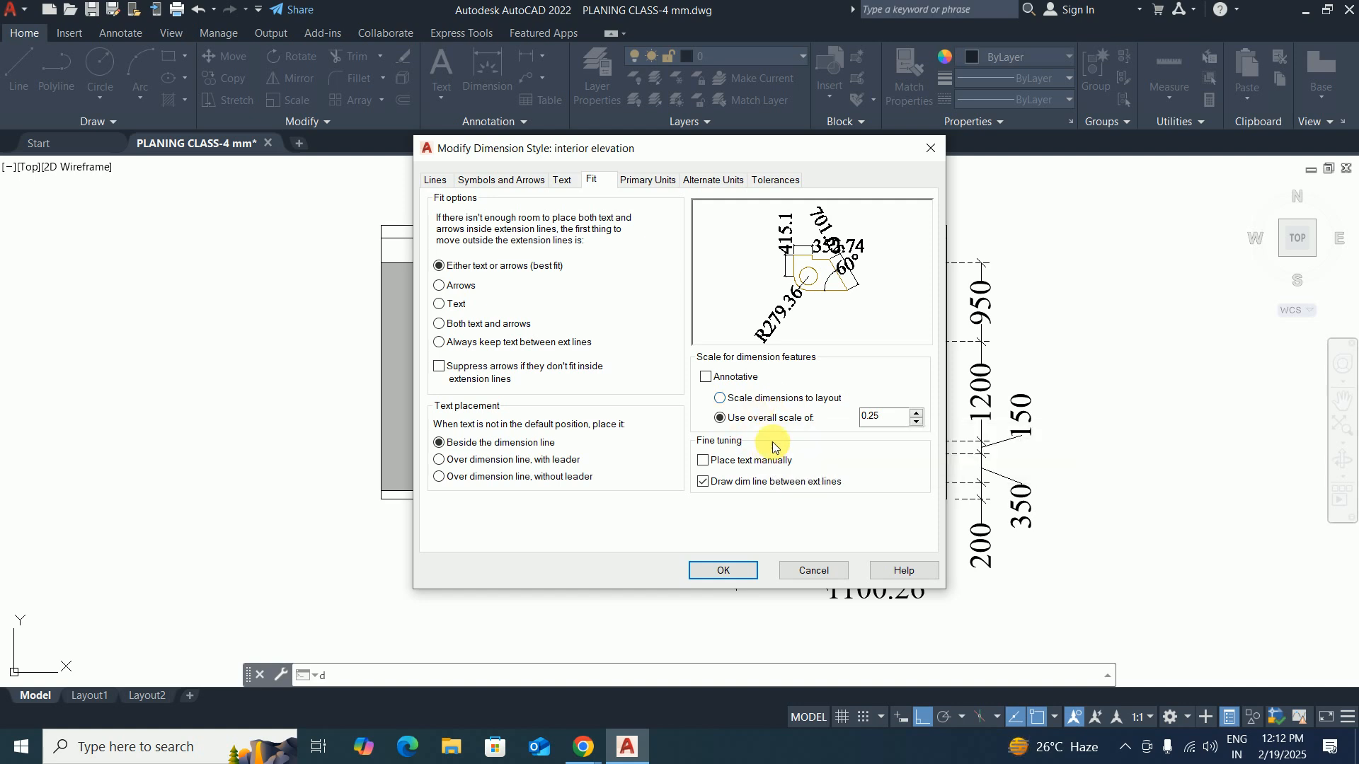
pyautogui.click(809, 573)
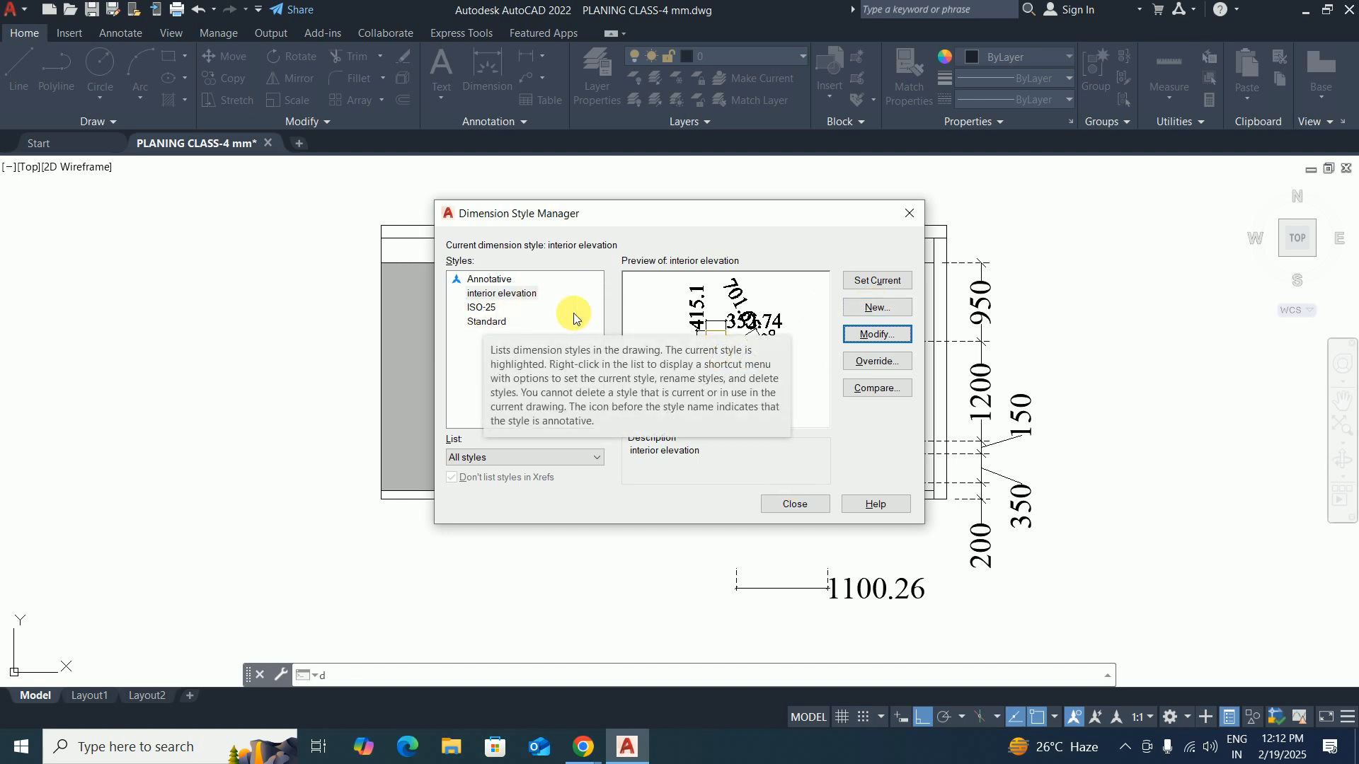
pyautogui.click(482, 309)
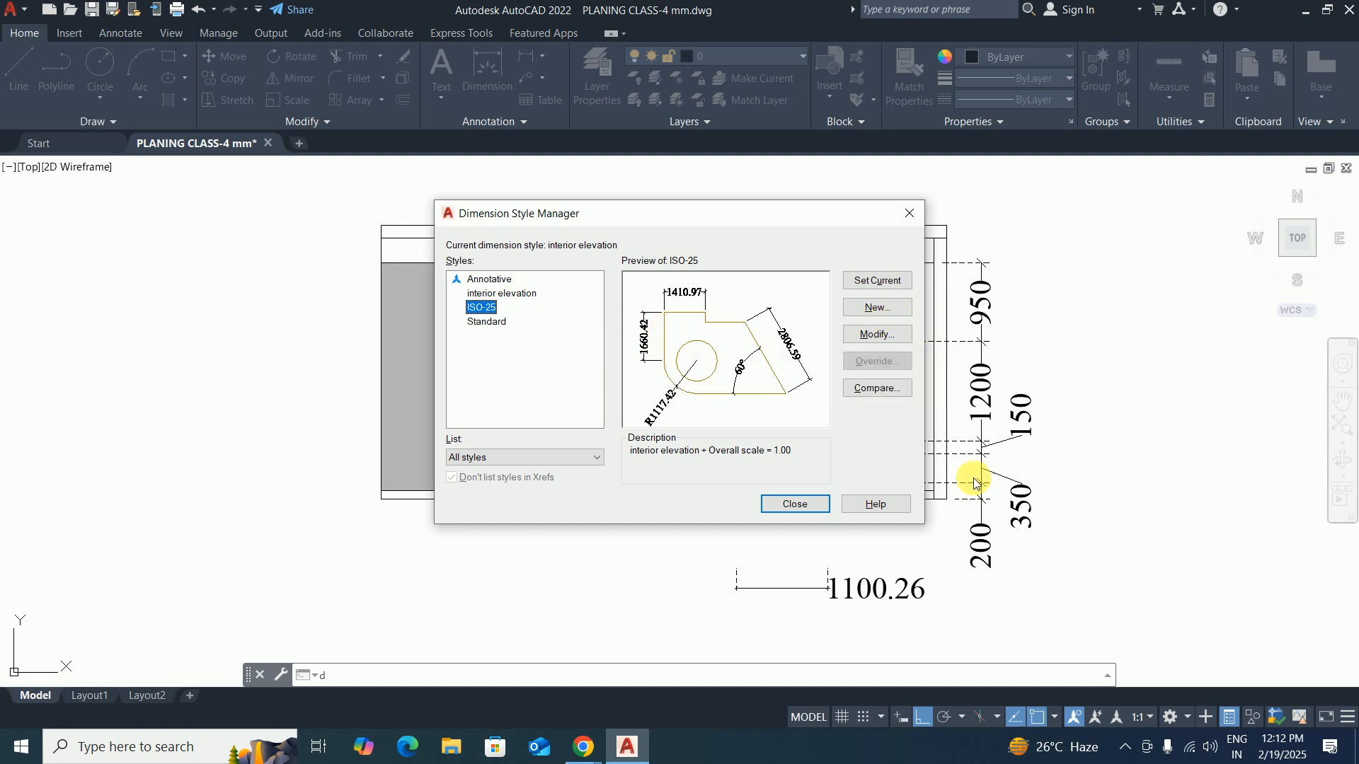
pyautogui.press('Escape')
pyautogui.press('Escape')
pyautogui.press('Escape')
# Delete the horizontal test dimension below the elevation.
pyautogui.moveTo(852, 546); pyautogui.dragTo(838, 501, button='middle')
pyautogui.click(814, 530)
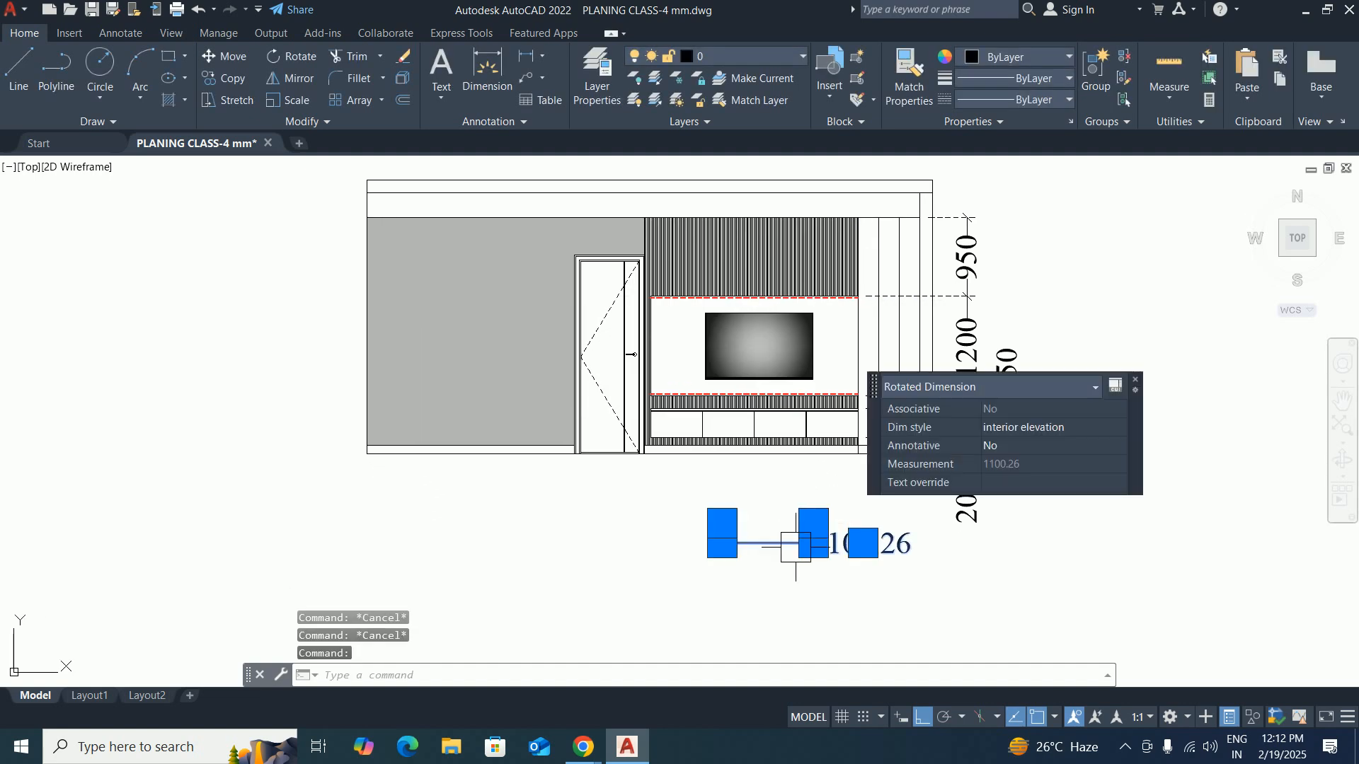
pyautogui.press('Delete')
# Inspect the font and height settings of the Standard text style.
pyautogui.write('st')
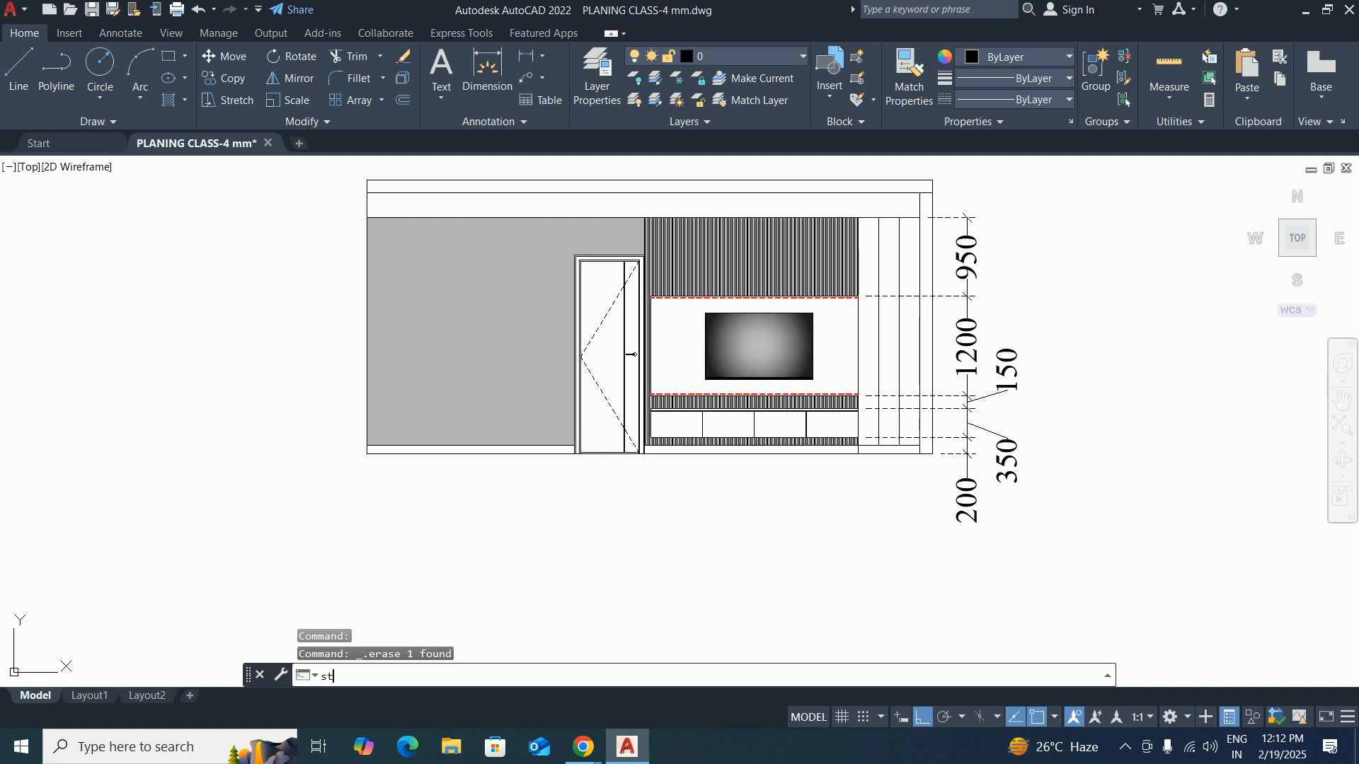
pyautogui.press('Return')
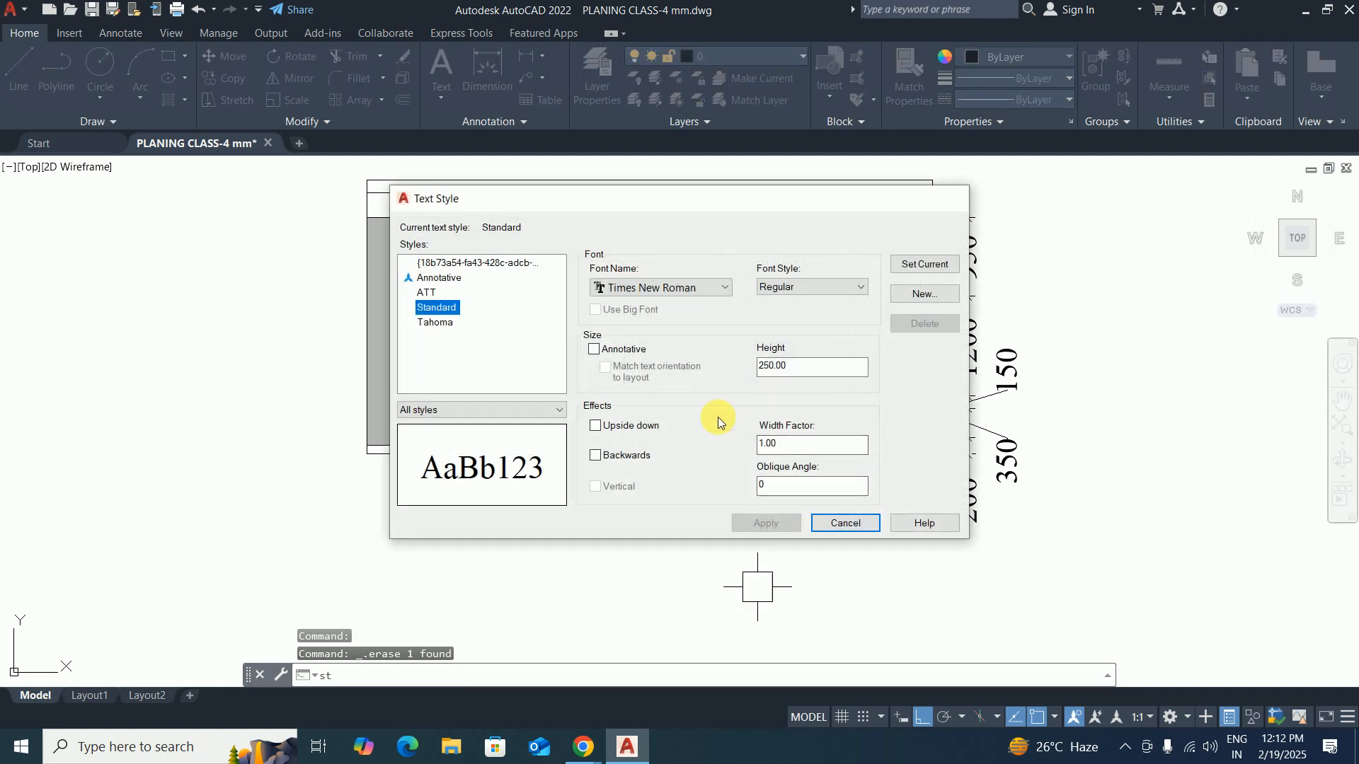
pyautogui.press('Escape')
pyautogui.press('Escape')
# Try Annotative scaling in the interior elevation dimension style, return to the overall scale, and set the style current.
pyautogui.write('d')
pyautogui.press('Return')
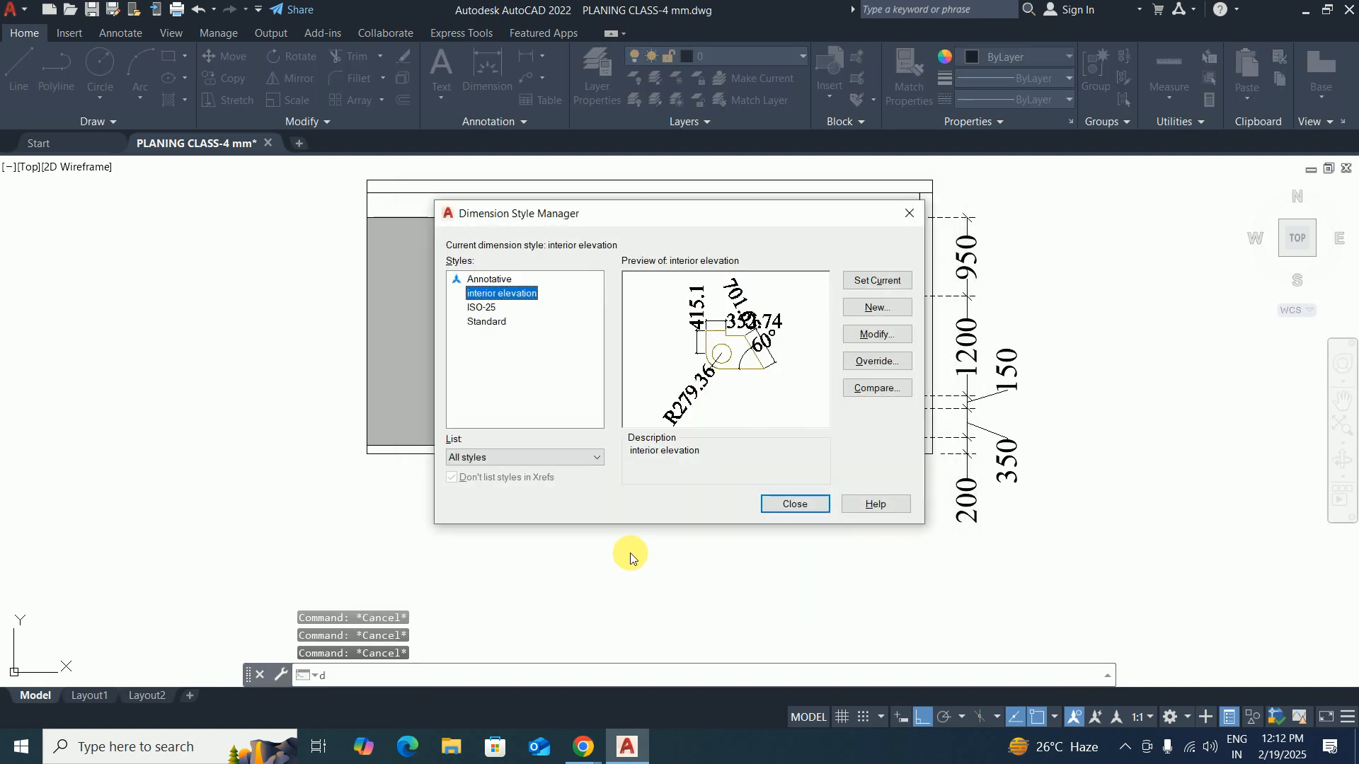
pyautogui.click(890, 334)
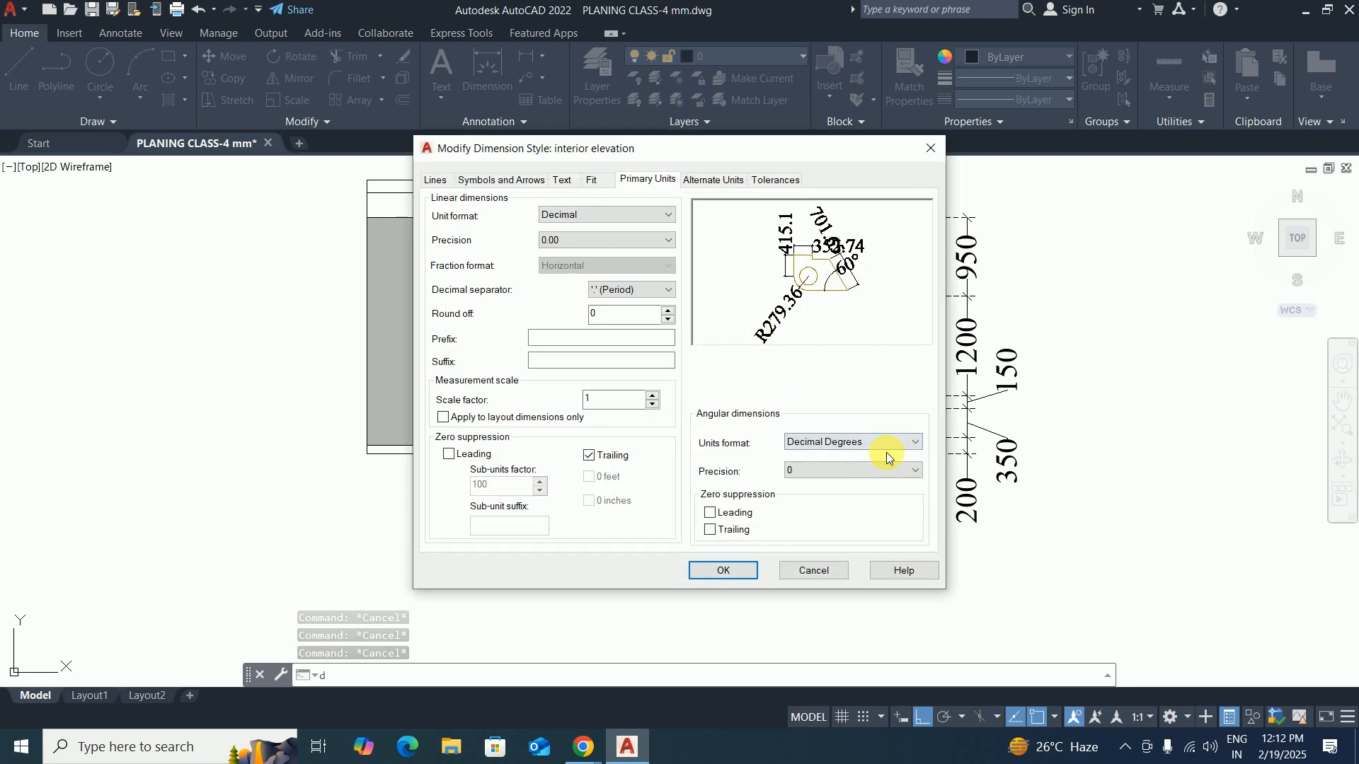
pyautogui.click(593, 180)
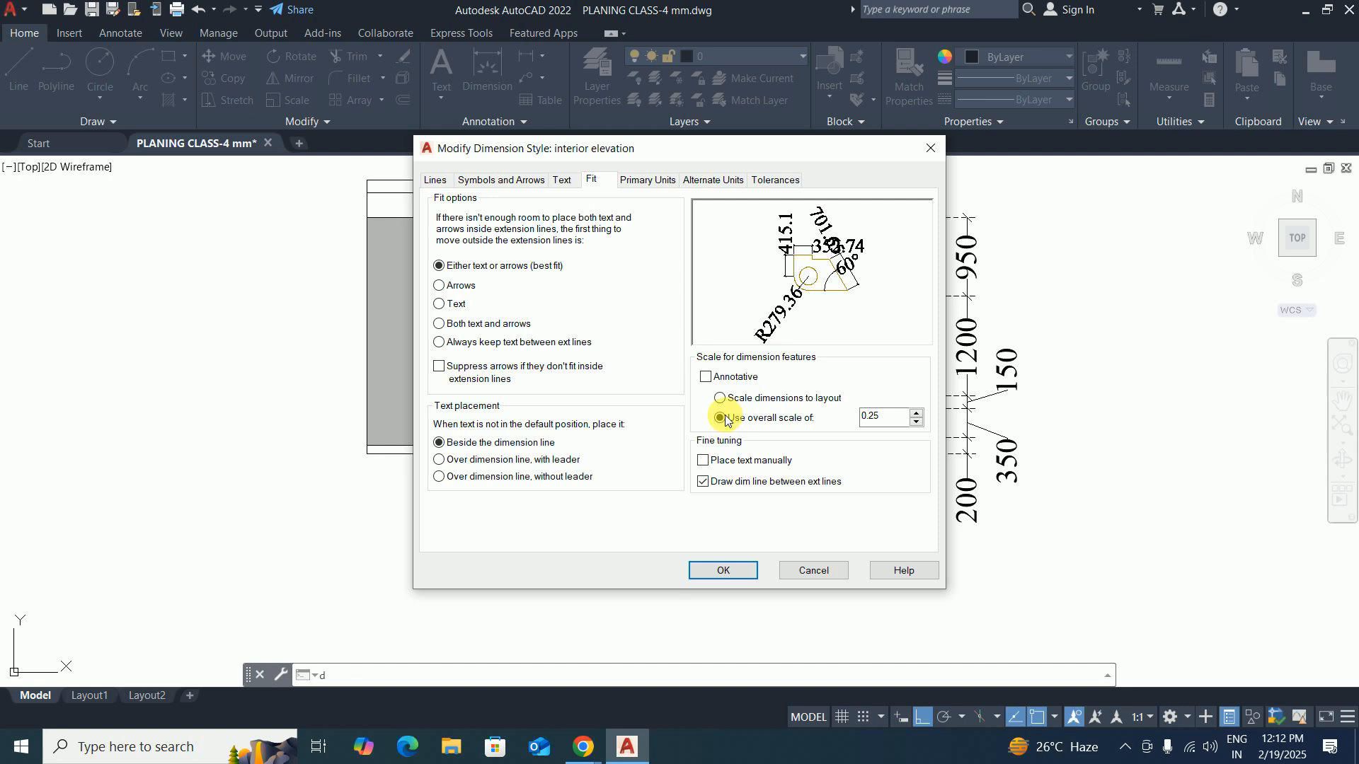
pyautogui.click(706, 377)
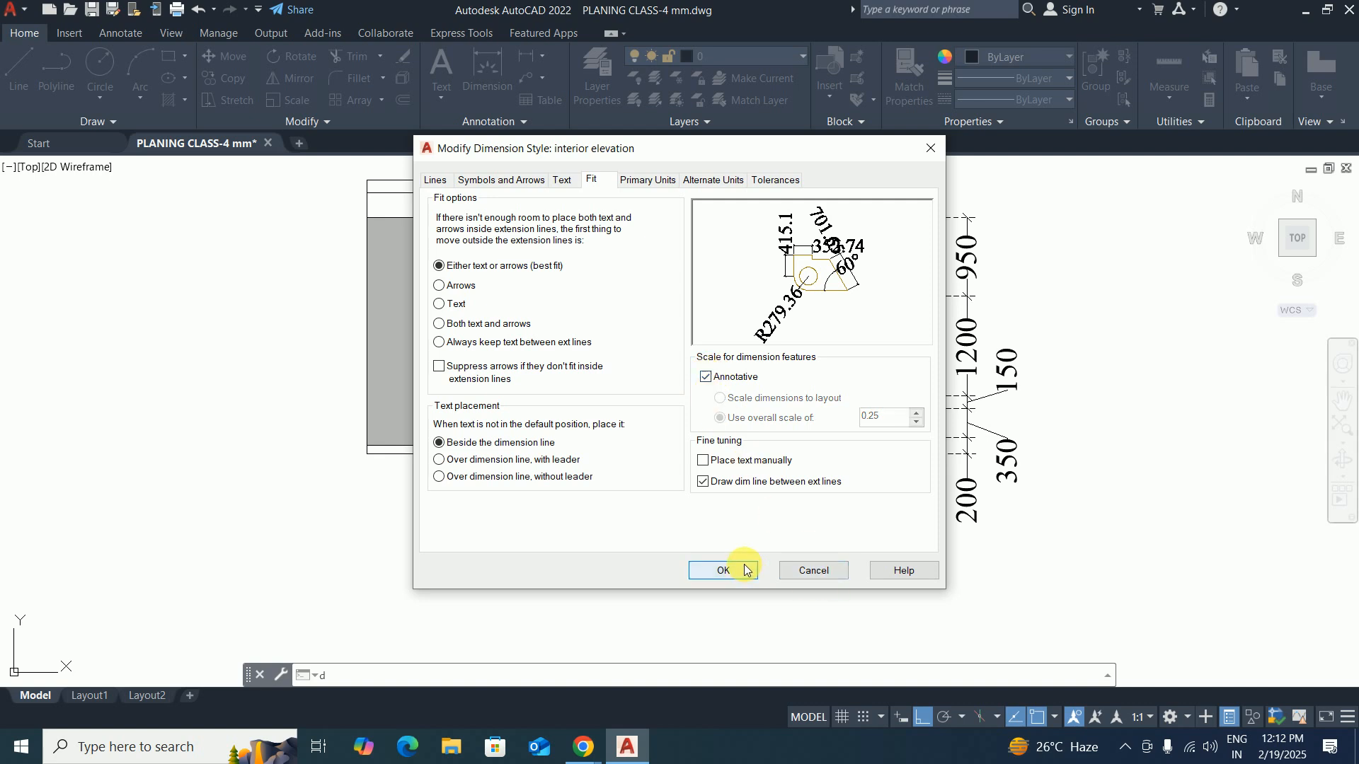
pyautogui.click(706, 377)
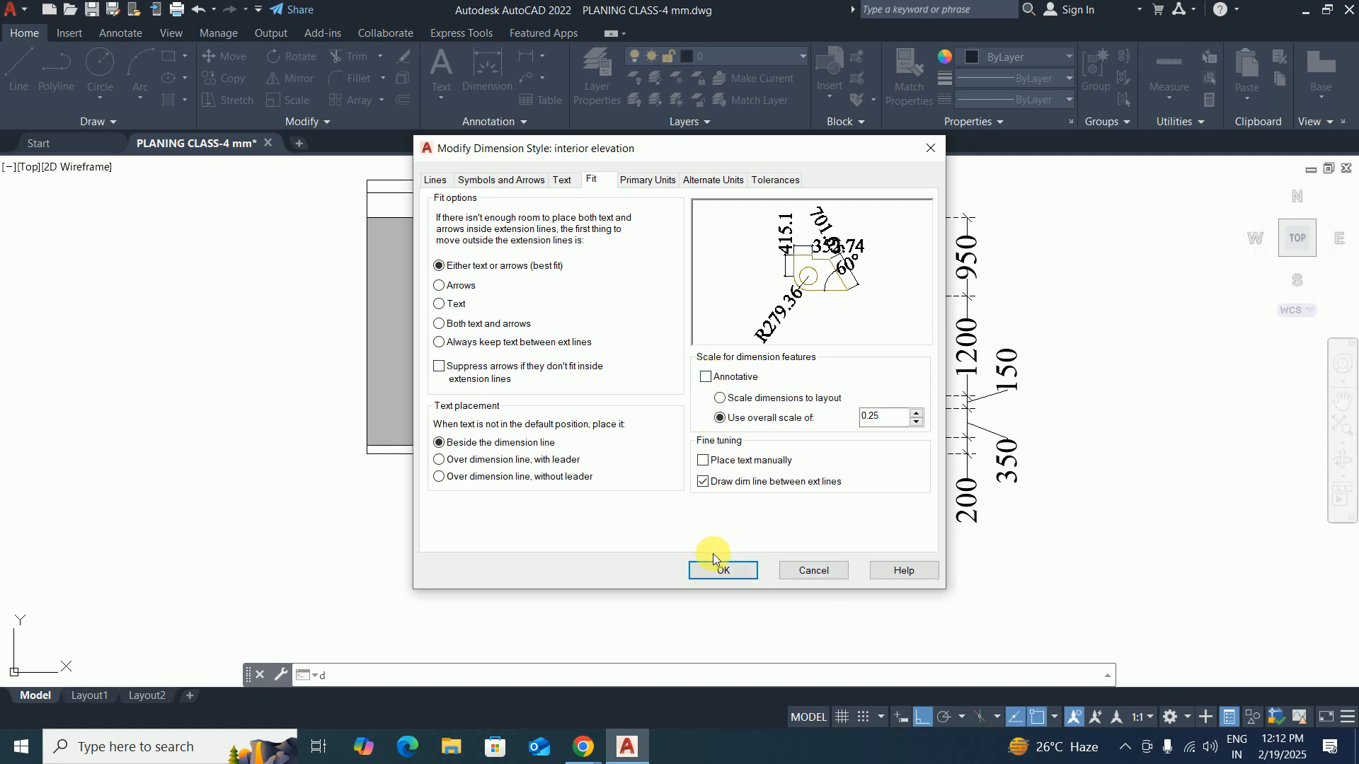
pyautogui.click(723, 572)
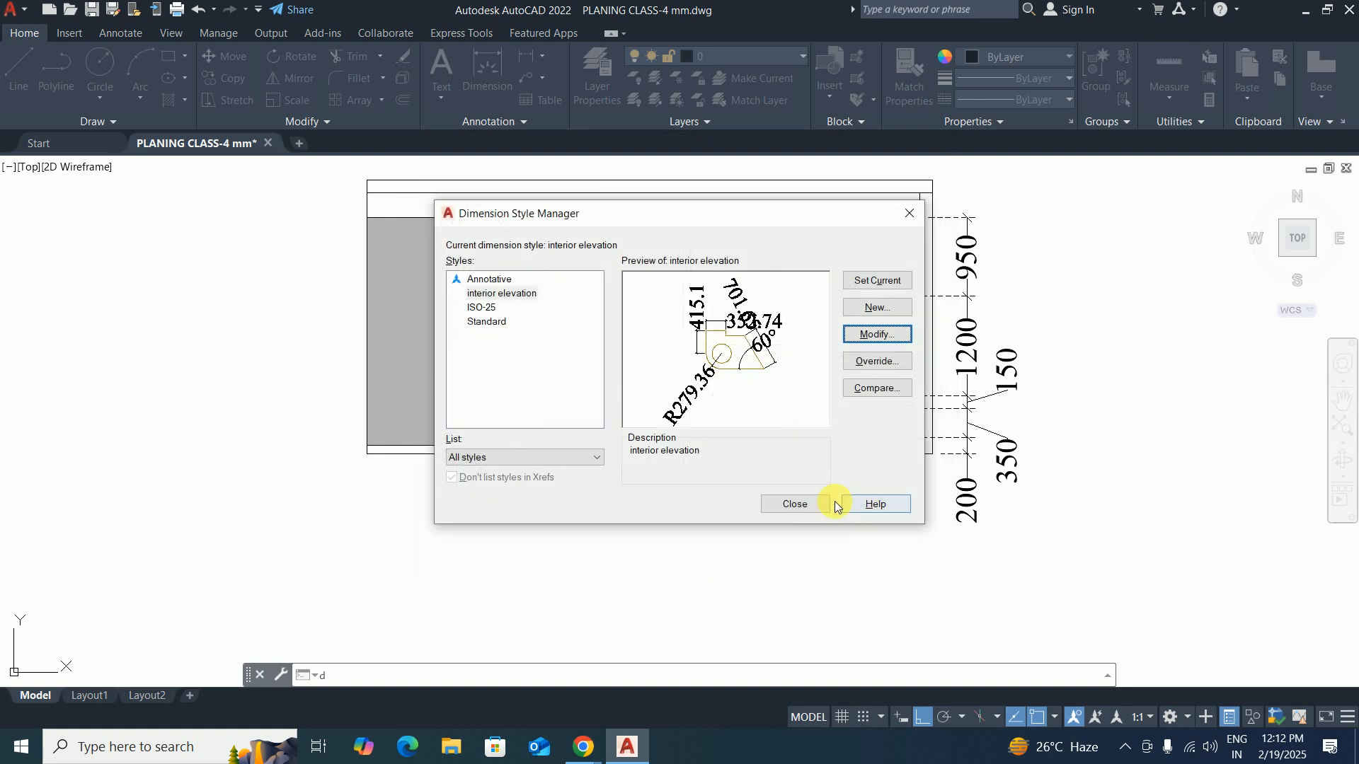
pyautogui.click(879, 283)
pyautogui.click(794, 503)
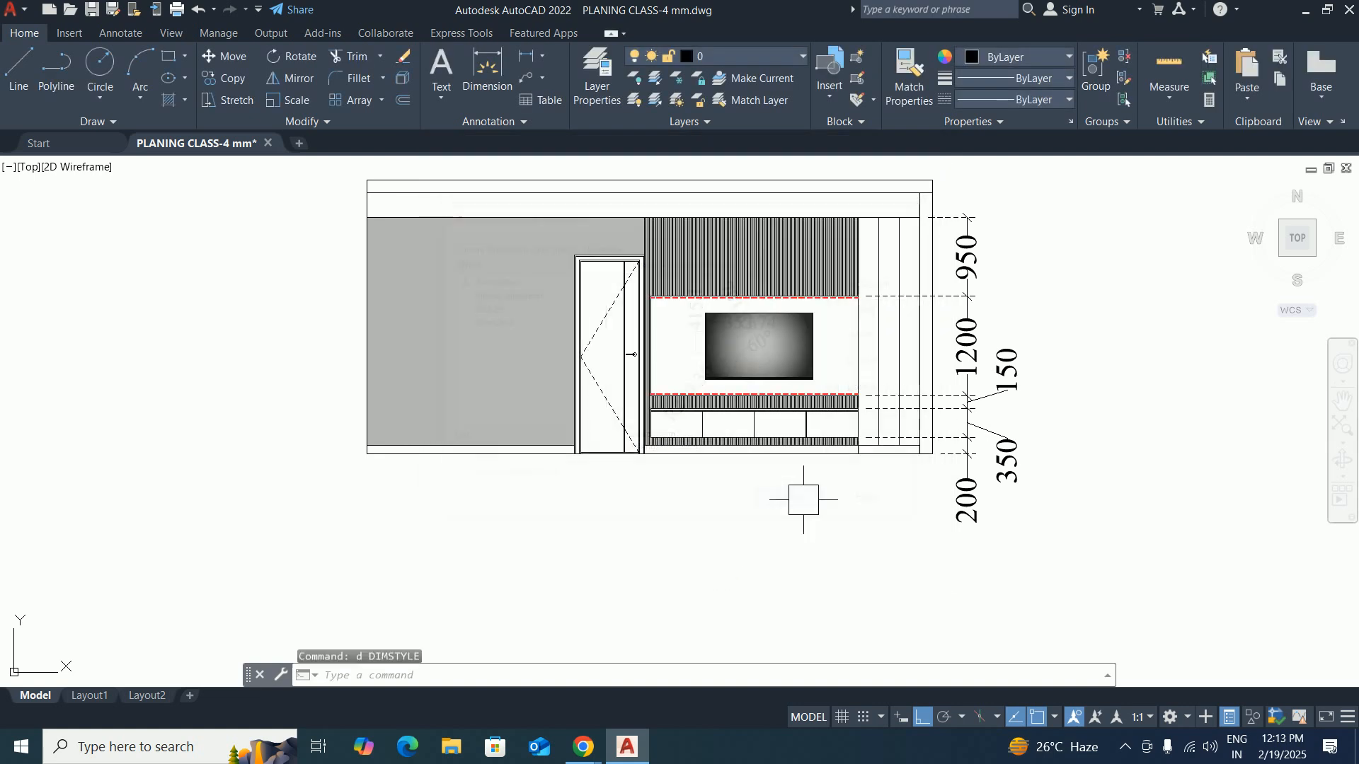
# Regenerate the drawing display.
pyautogui.press('Escape')
pyautogui.press('Escape')
pyautogui.write('d')
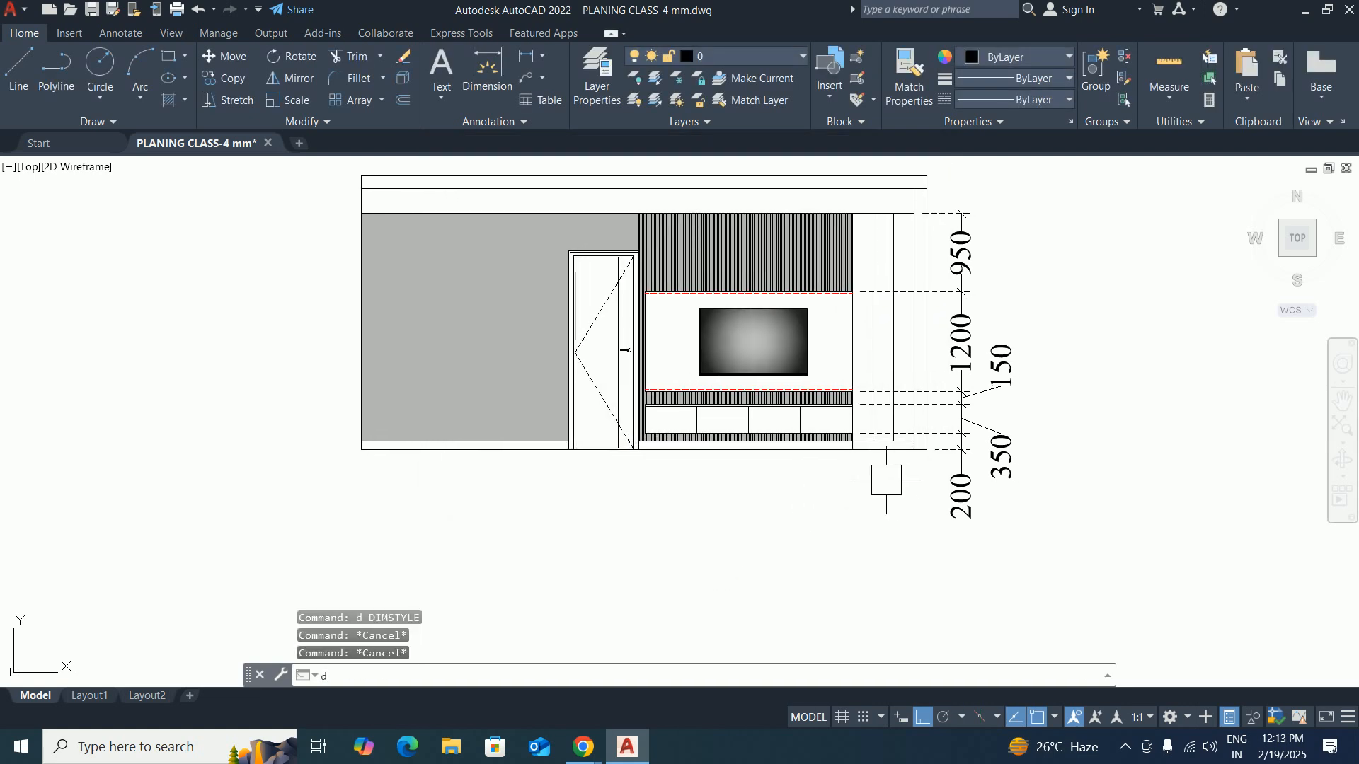
pyautogui.write('lire')
pyautogui.press('Return')
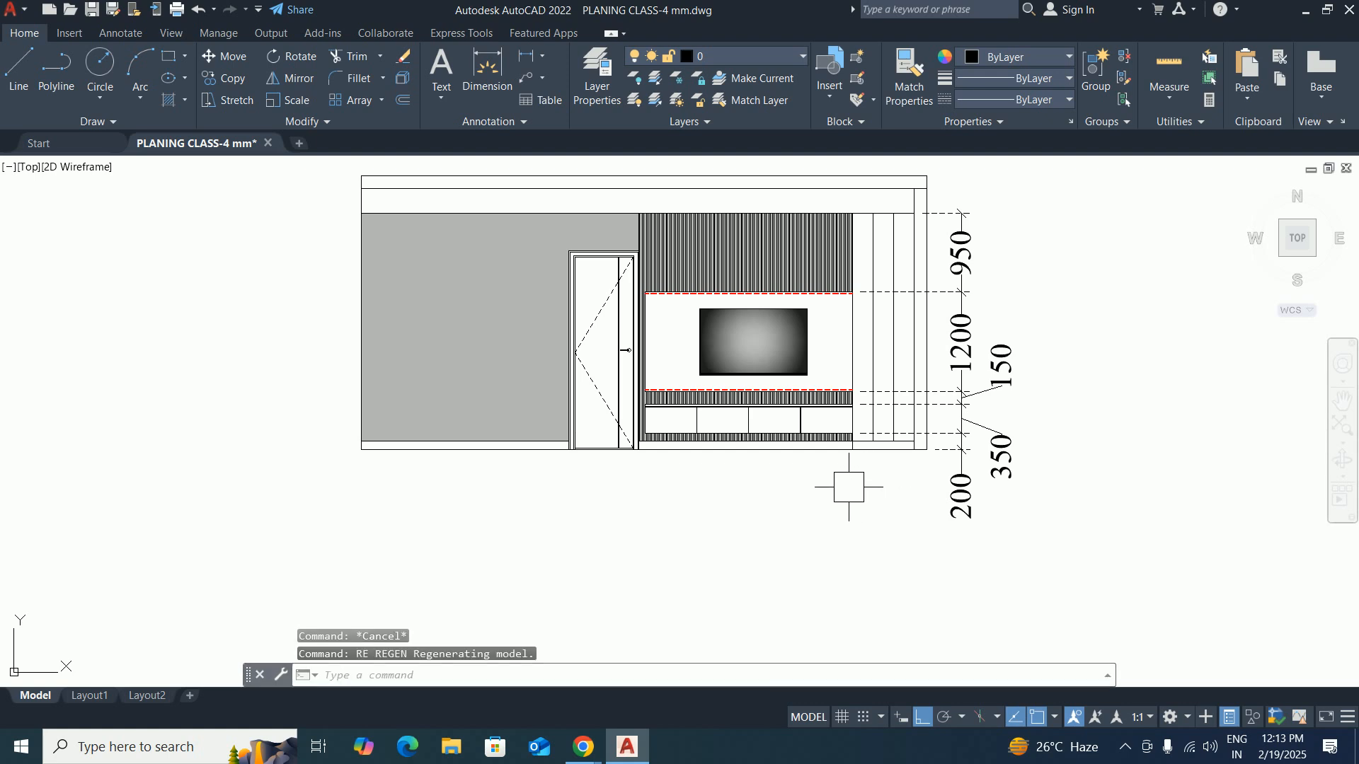
# Add a horizontal linear dimension about 938 mm long along the floor line beneath the TV cabinet.
pyautogui.write('dli')
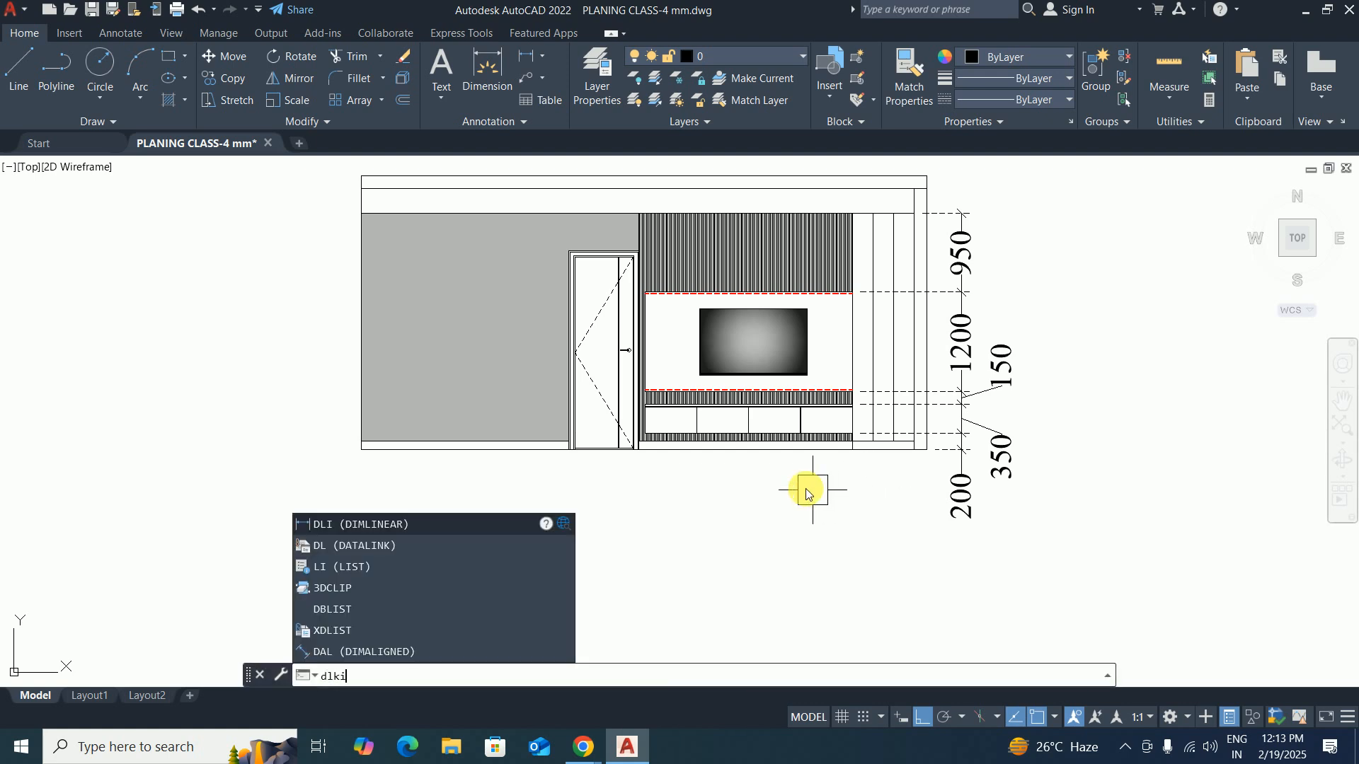
pyautogui.press('Escape')
pyautogui.write('dli')
pyautogui.press('Return')
pyautogui.click(746, 451)
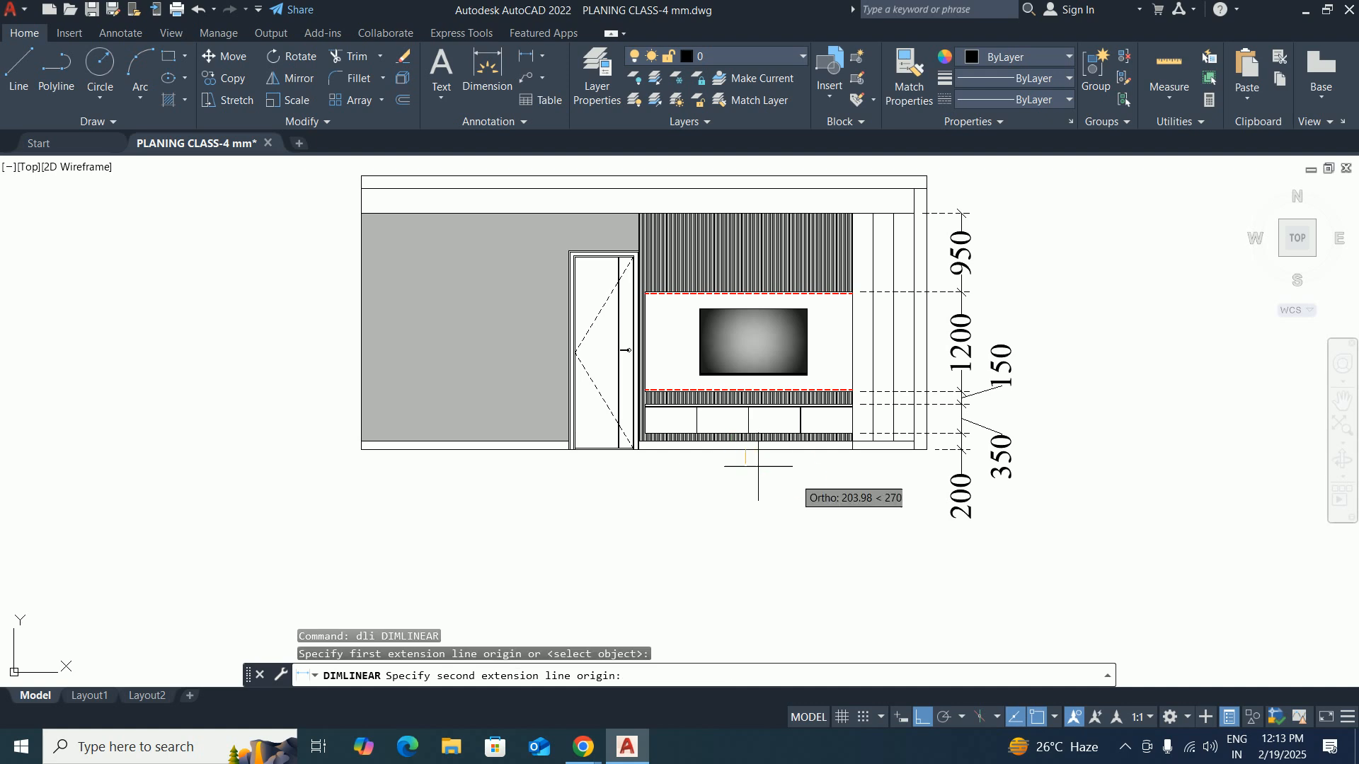
pyautogui.click(823, 451)
pyautogui.click(822, 485)
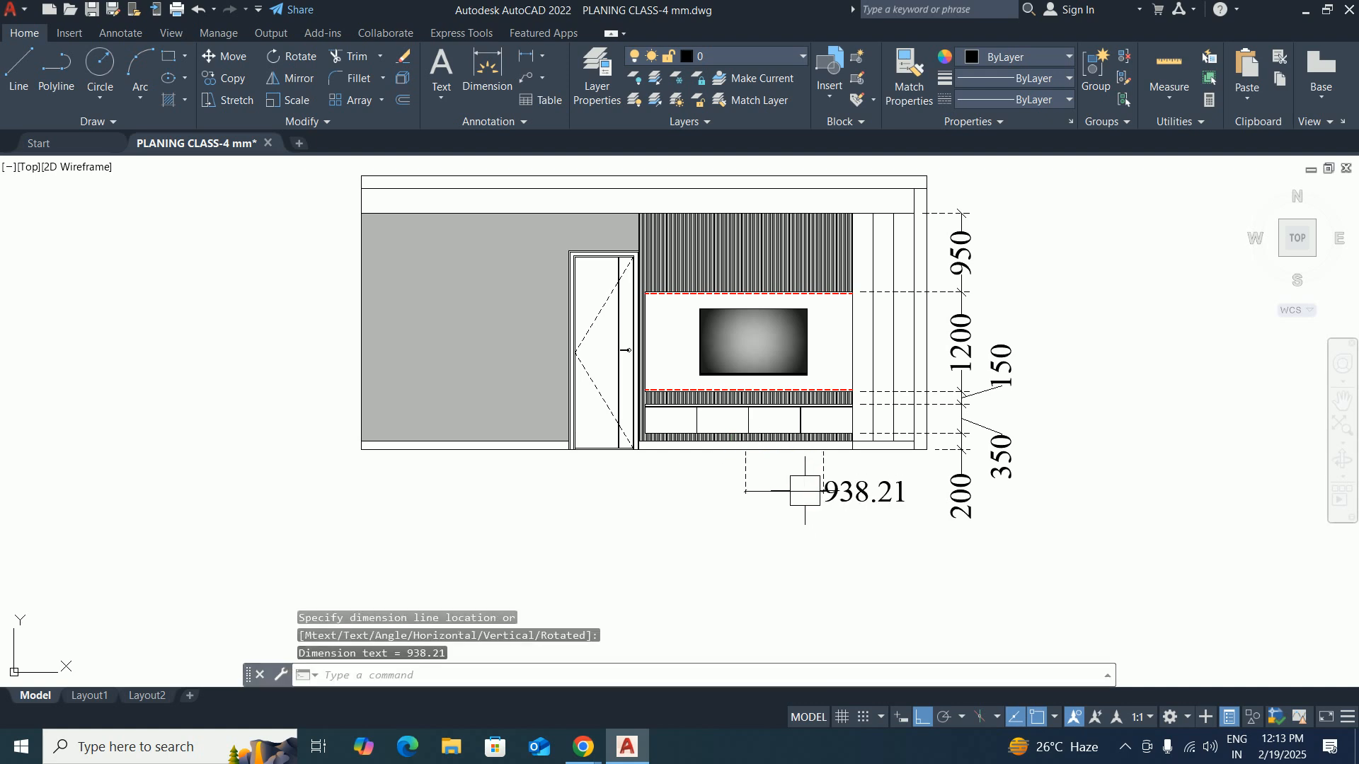
pyautogui.scroll(3, 828, 516)
pyautogui.press('Escape')
pyautogui.press('Escape')
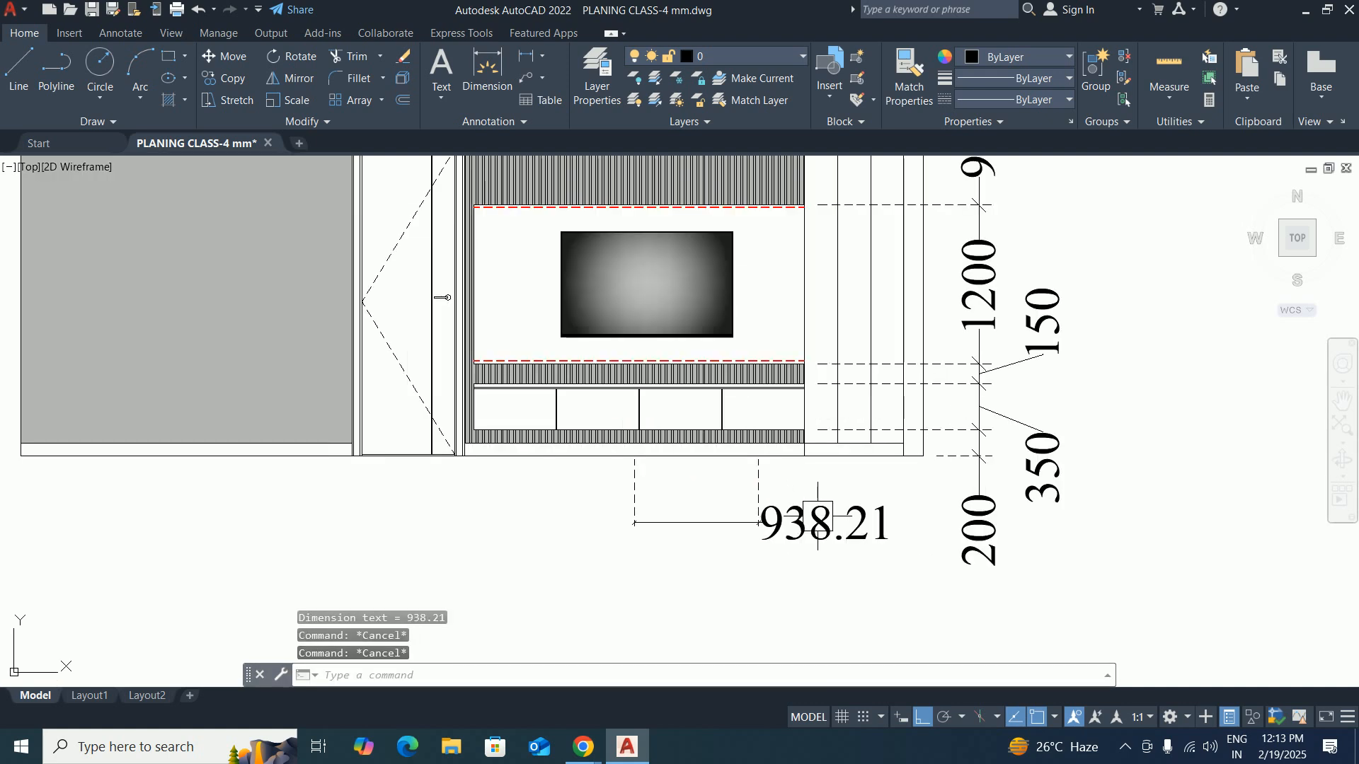
# Set the Standard text style's height to 100 from the interior elevation dimension style's text settings.
pyautogui.moveTo(802, 524); pyautogui.dragTo(896, 531, button='middle')
pyautogui.click(896, 529)
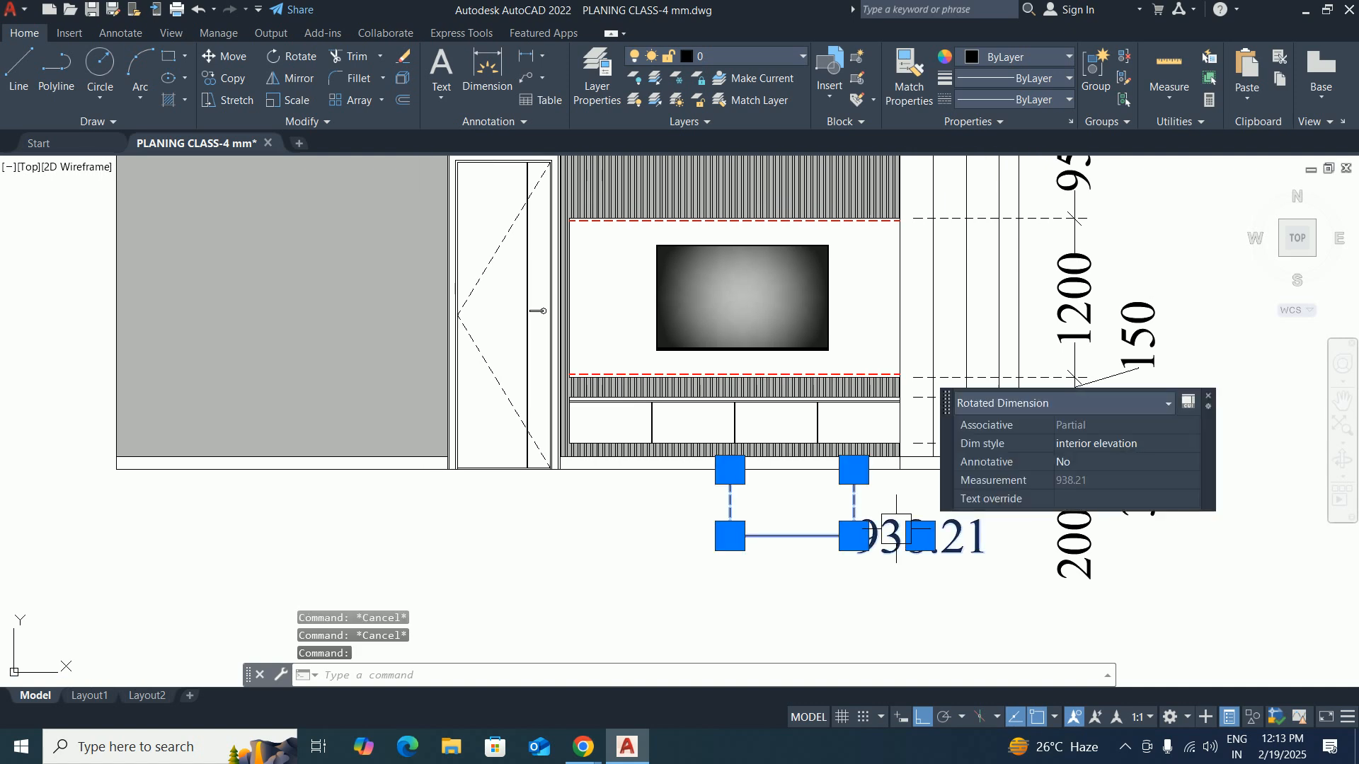
pyautogui.press('Escape')
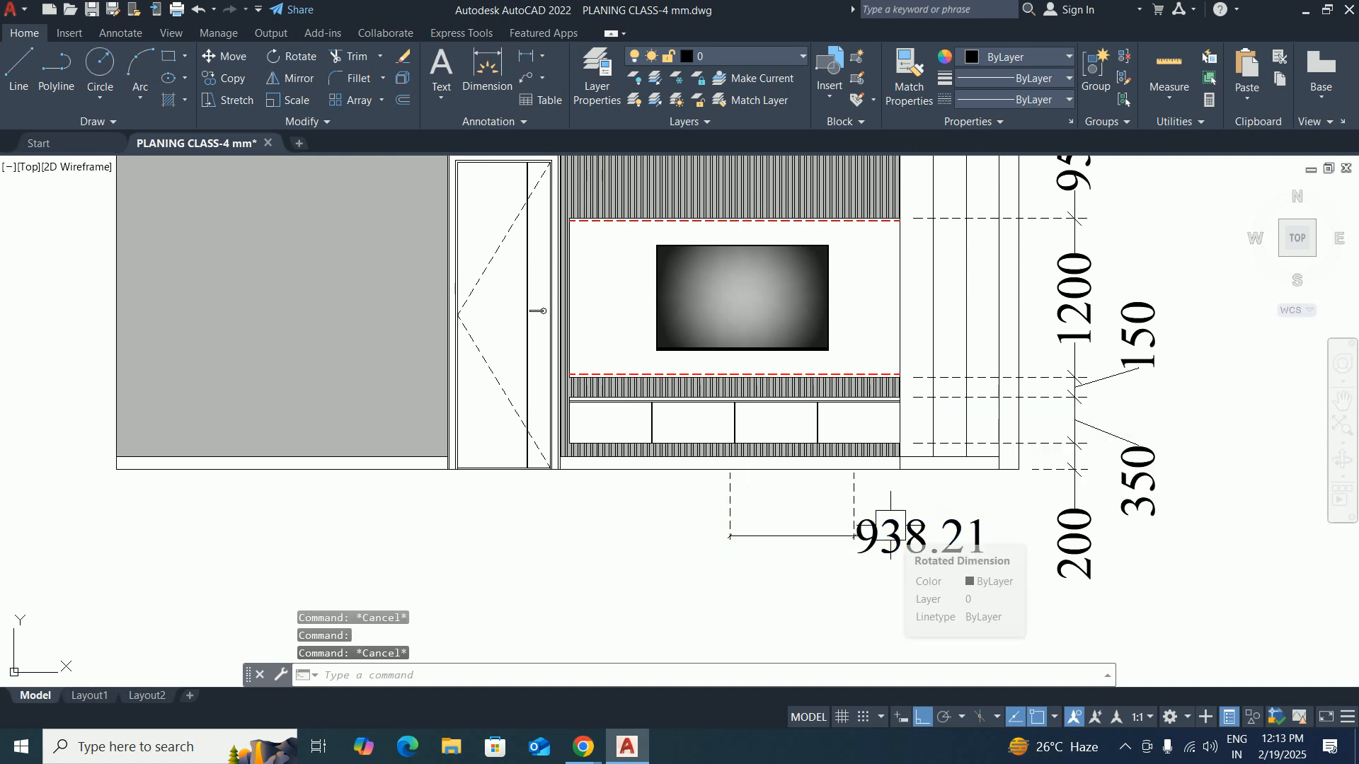
pyautogui.write('d')
pyautogui.press('Return')
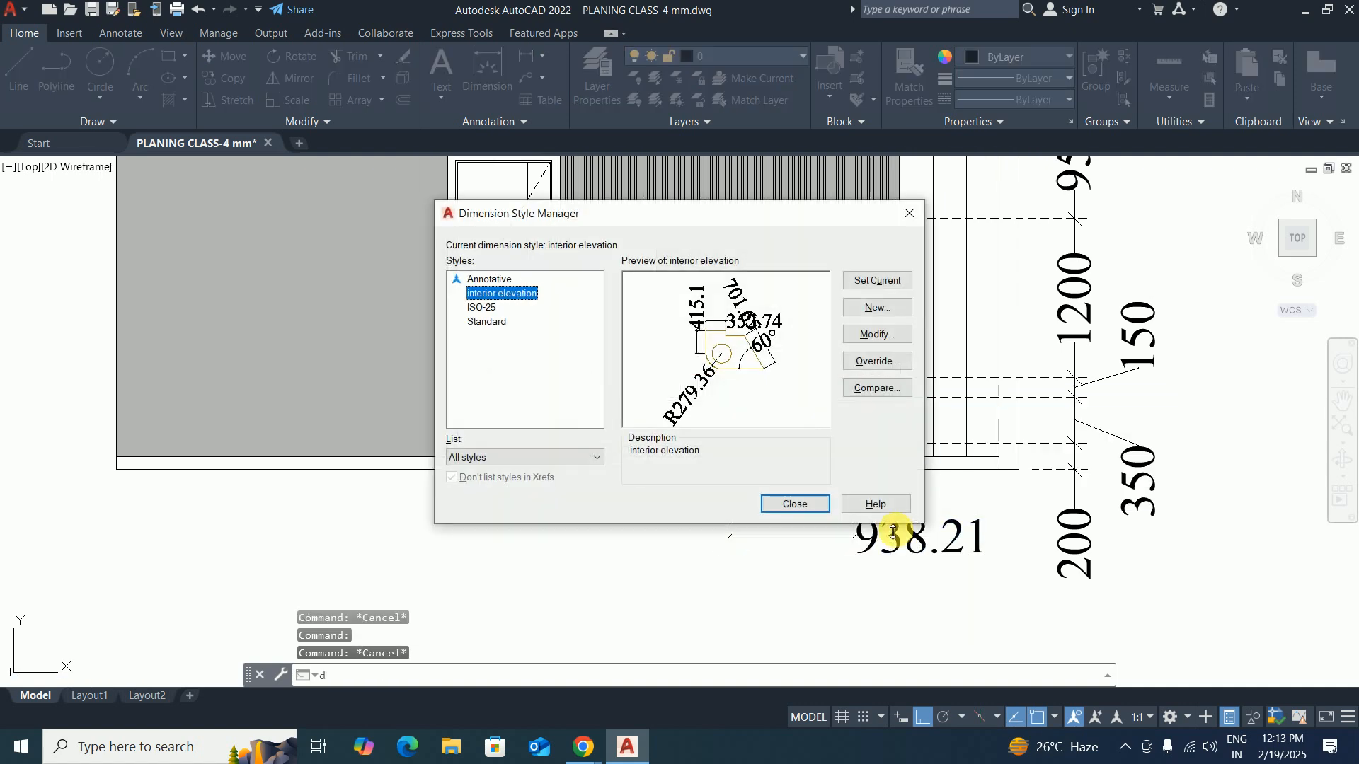
pyautogui.click(889, 347)
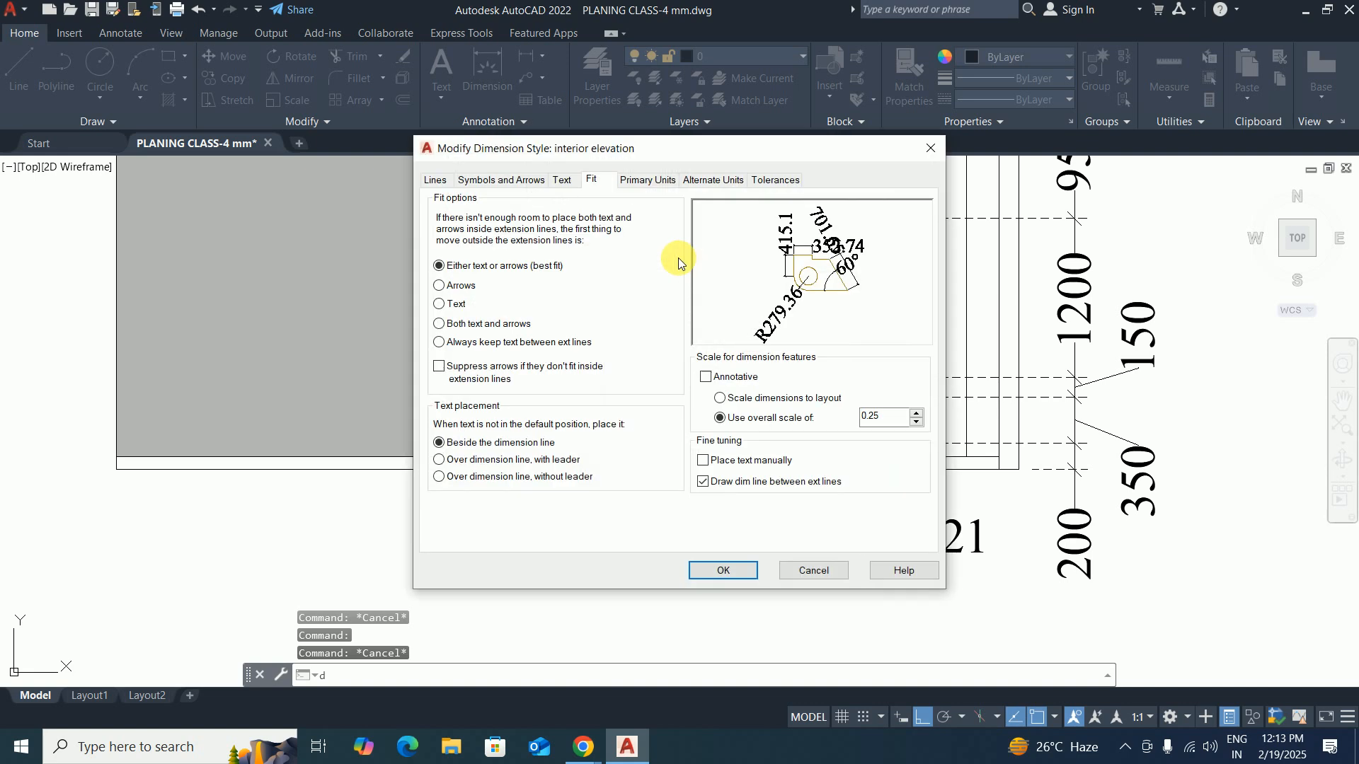
pyautogui.click(562, 179)
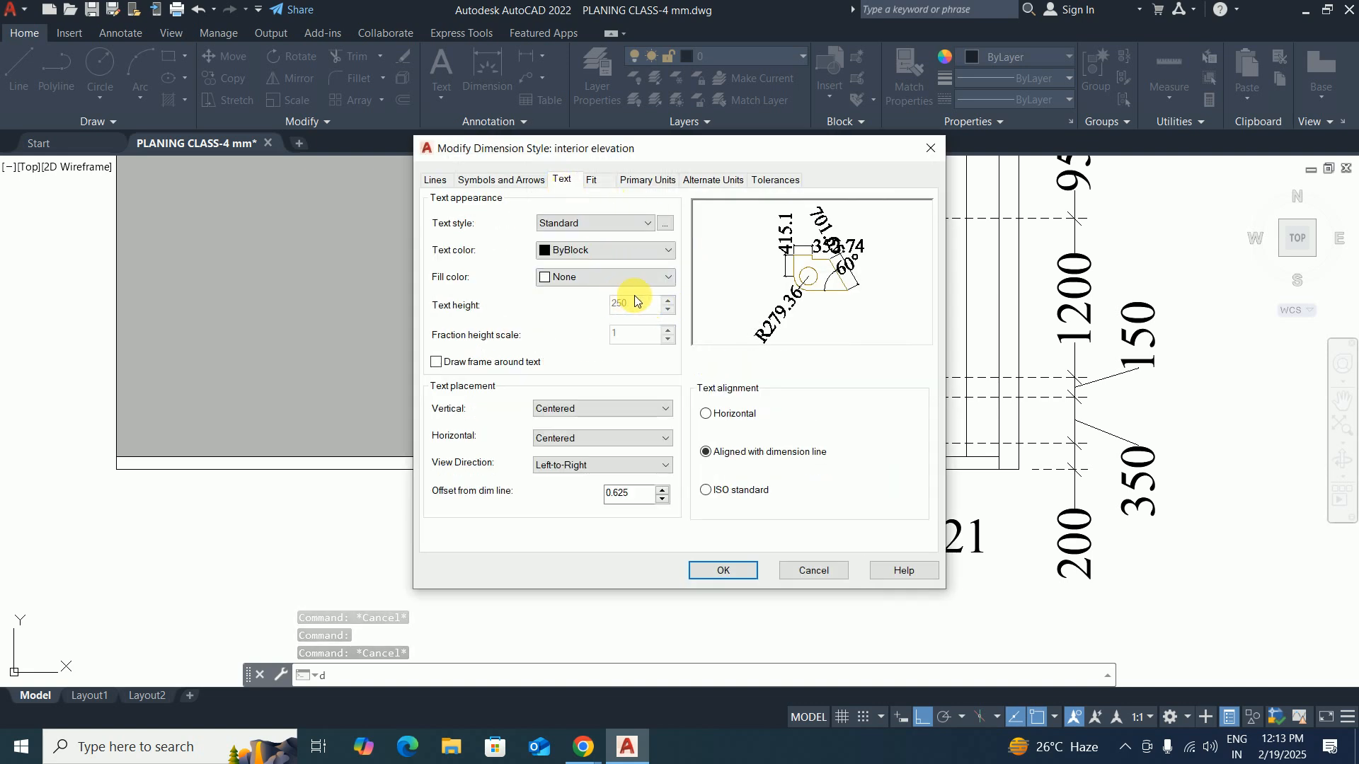
pyautogui.click(665, 223)
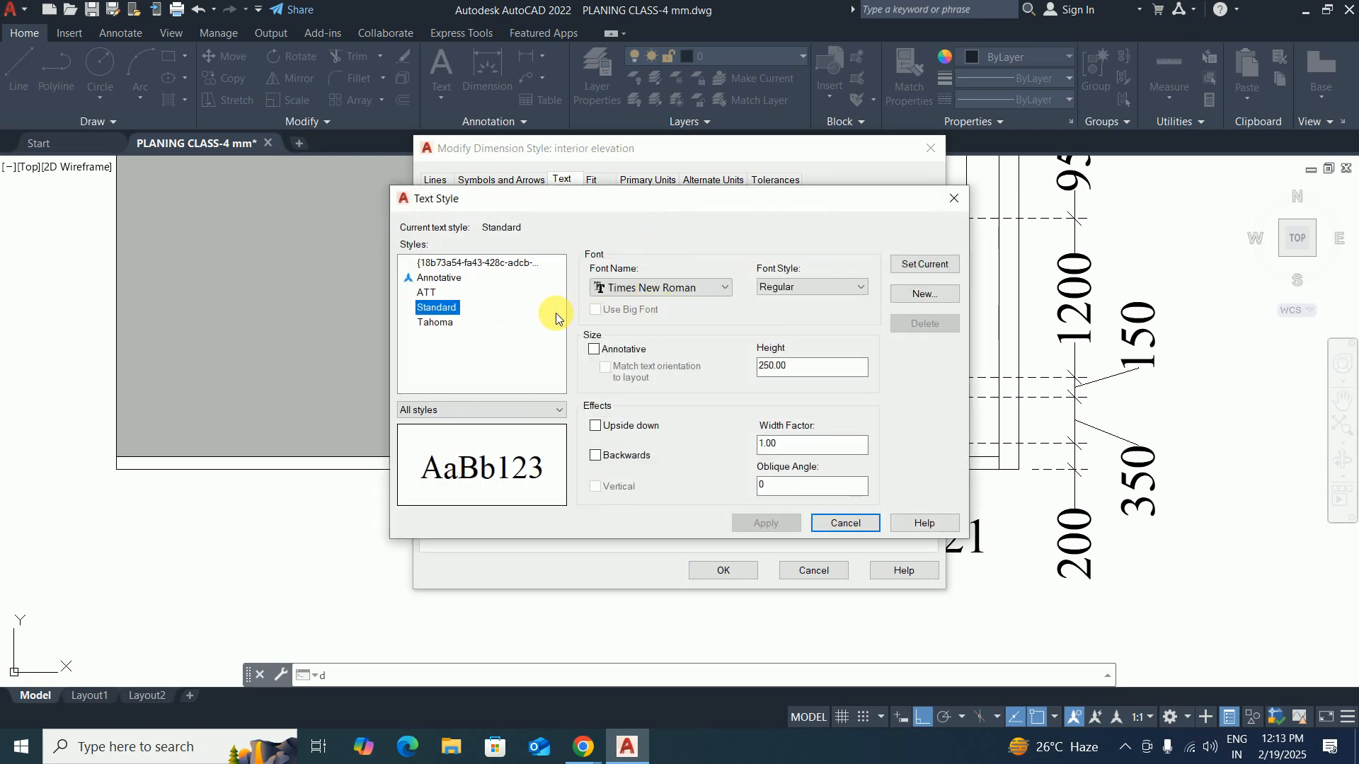
pyautogui.doubleClick(805, 373)
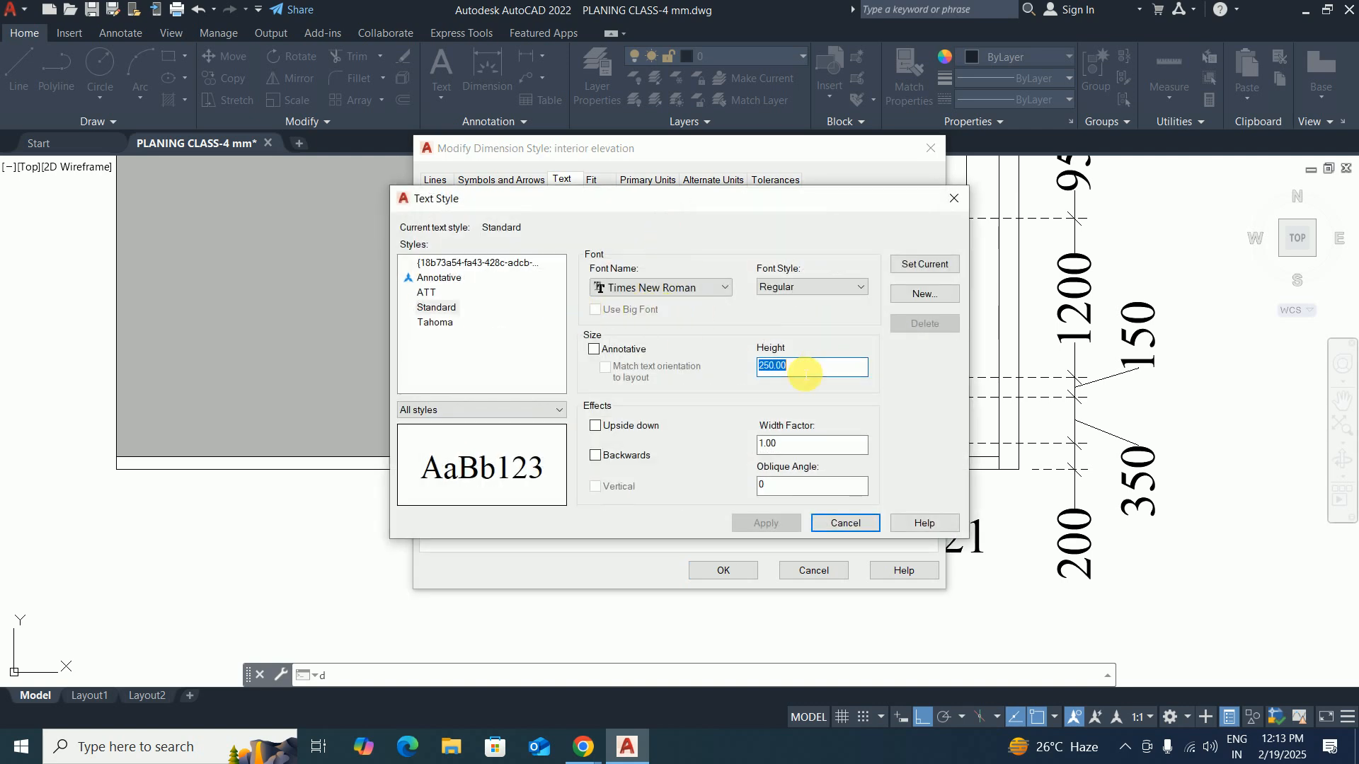
pyautogui.write('100')
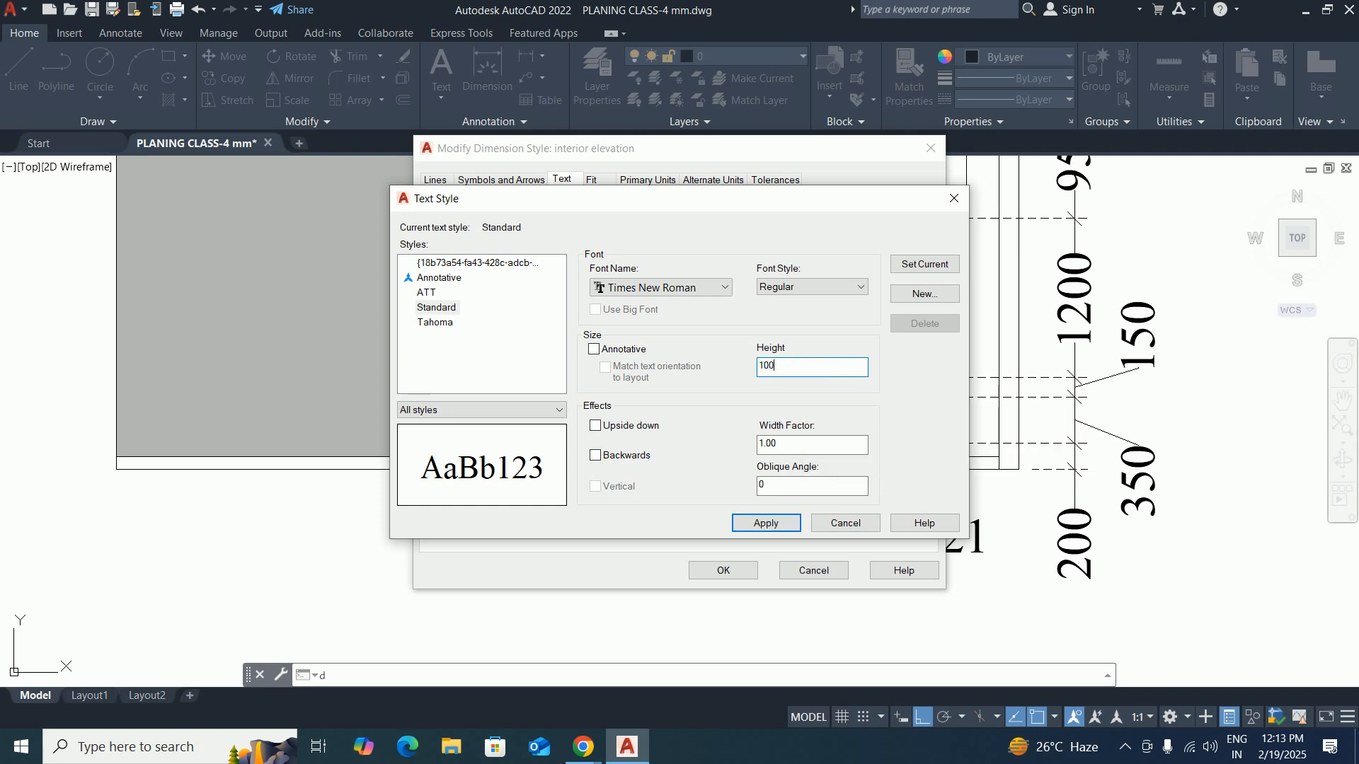
pyautogui.click(779, 524)
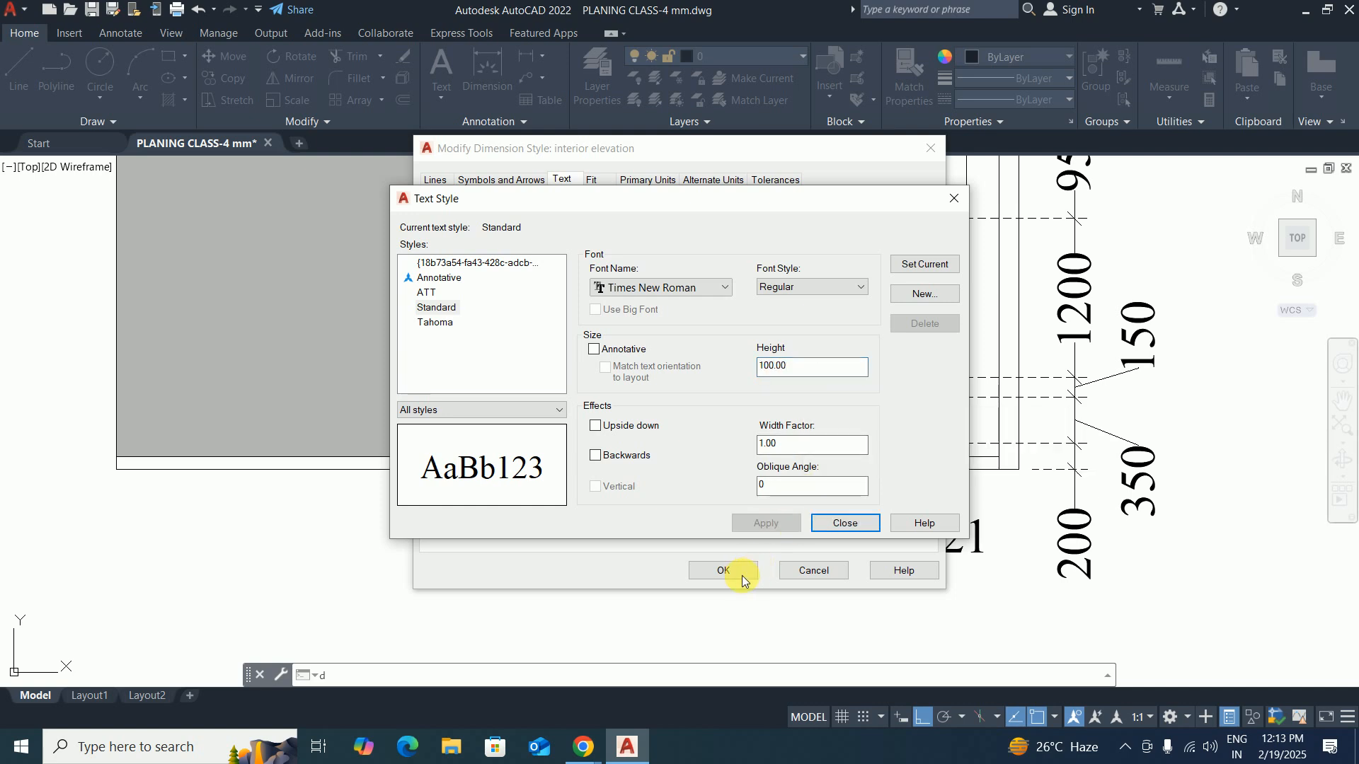
# Accept the modified interior elevation dimension style and set it current.
pyautogui.click(741, 573)
pyautogui.click(837, 530)
pyautogui.click(740, 566)
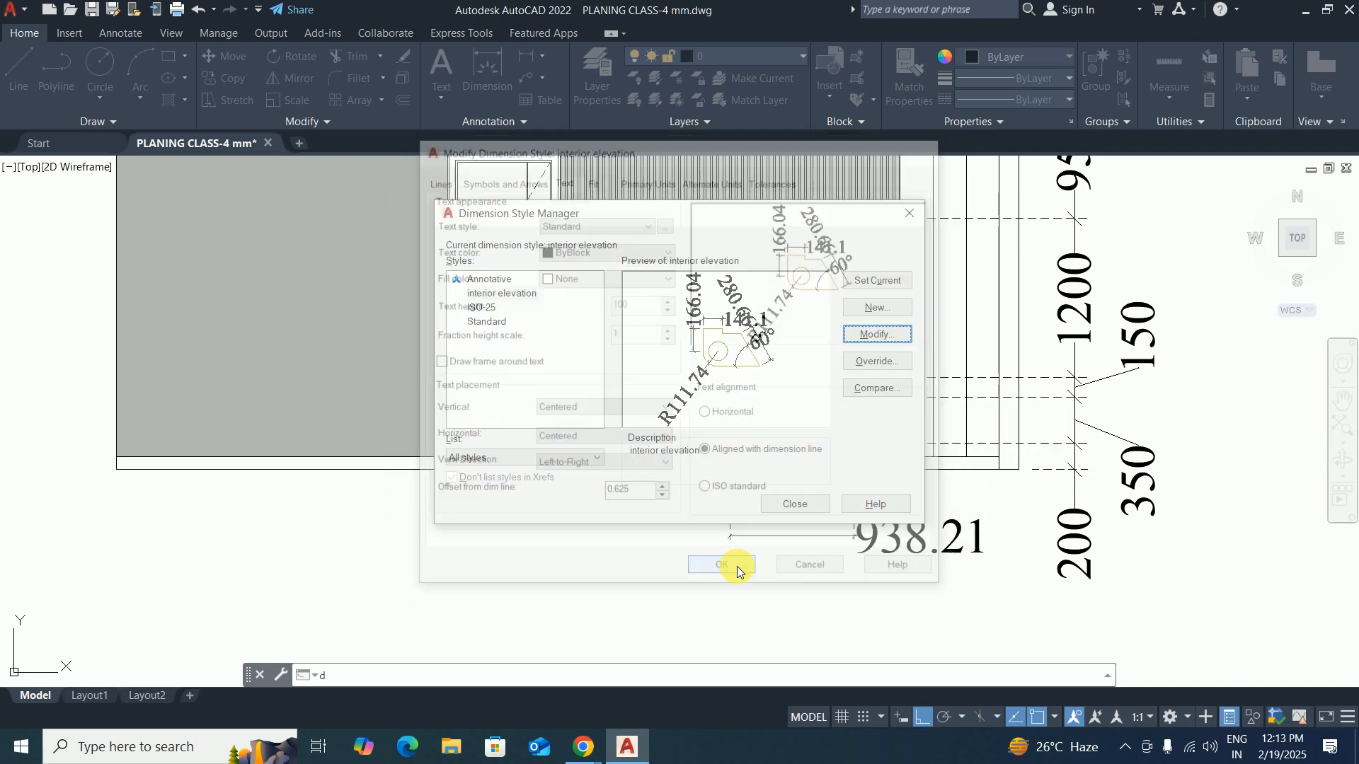
pyautogui.click(894, 277)
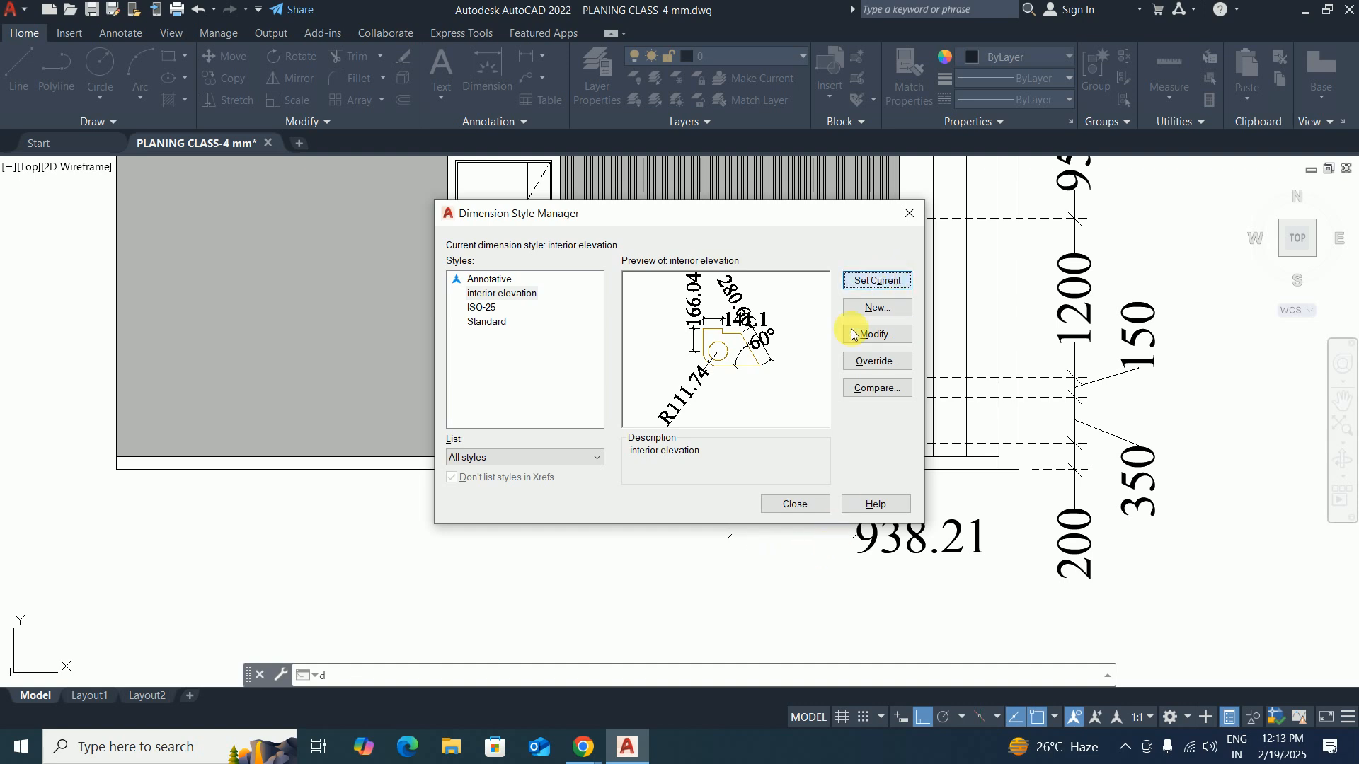
pyautogui.click(796, 507)
pyautogui.press('Escape')
pyautogui.press('Escape')
pyautogui.press('Escape')
# Match the properties of the horizontal dimension below the TV cabinet onto the vertical dimensions beside the elevation.
pyautogui.scroll(-2, 740, 552)
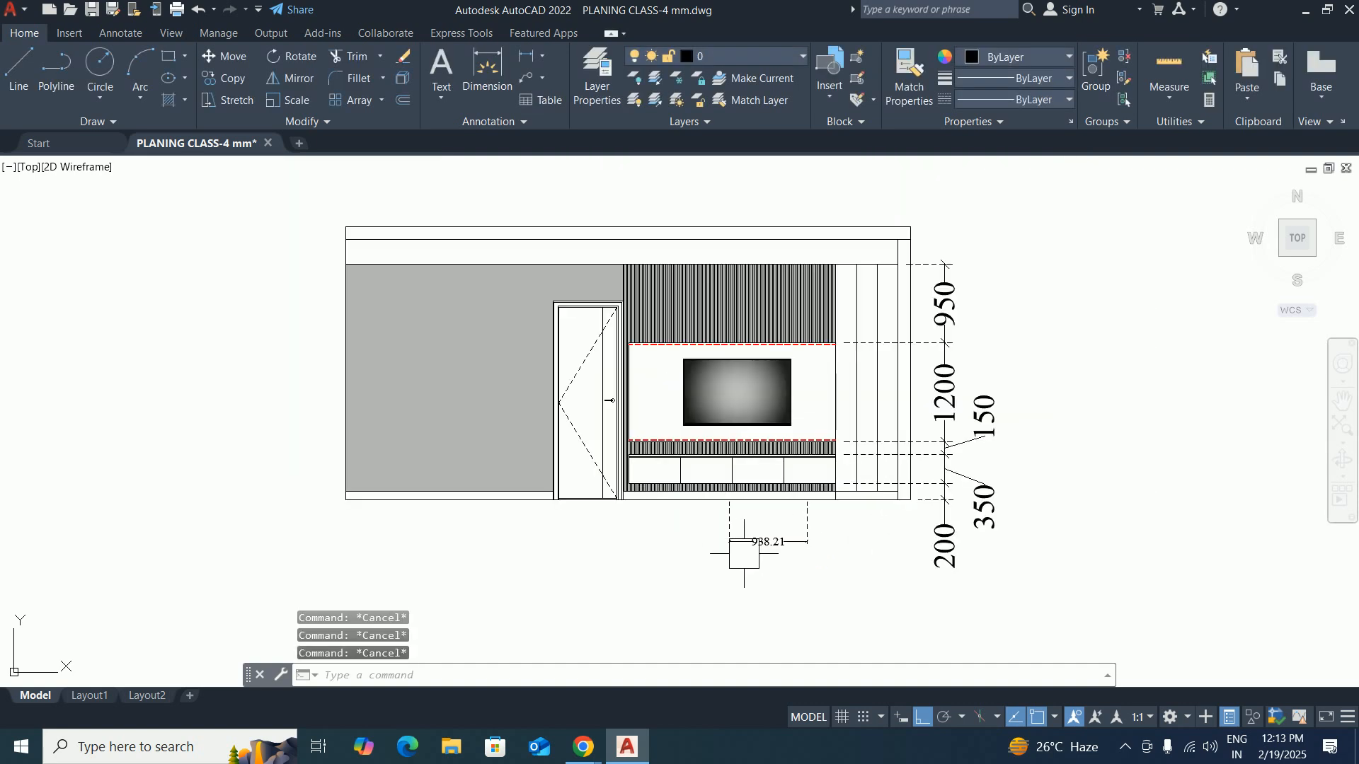
pyautogui.press('Return')
pyautogui.click(778, 543)
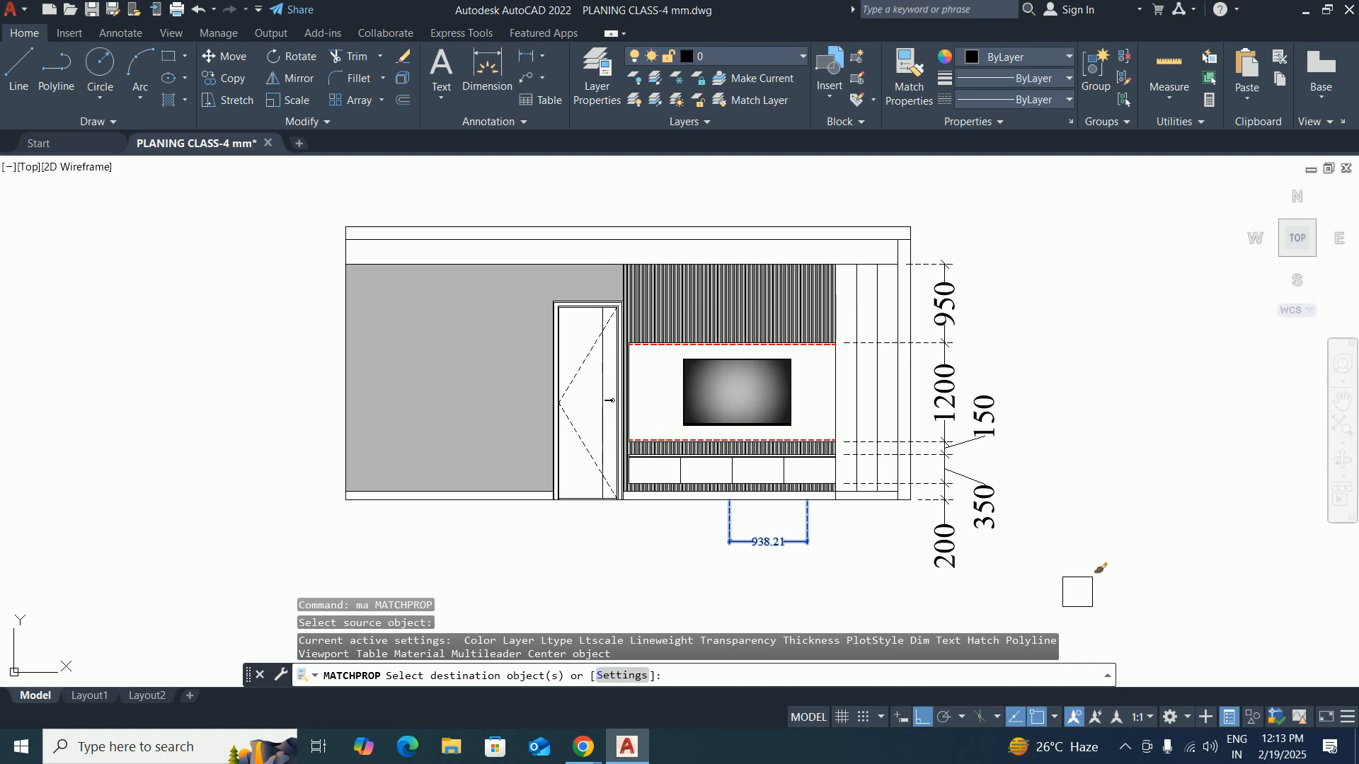
pyautogui.click(1068, 596)
pyautogui.click(933, 243)
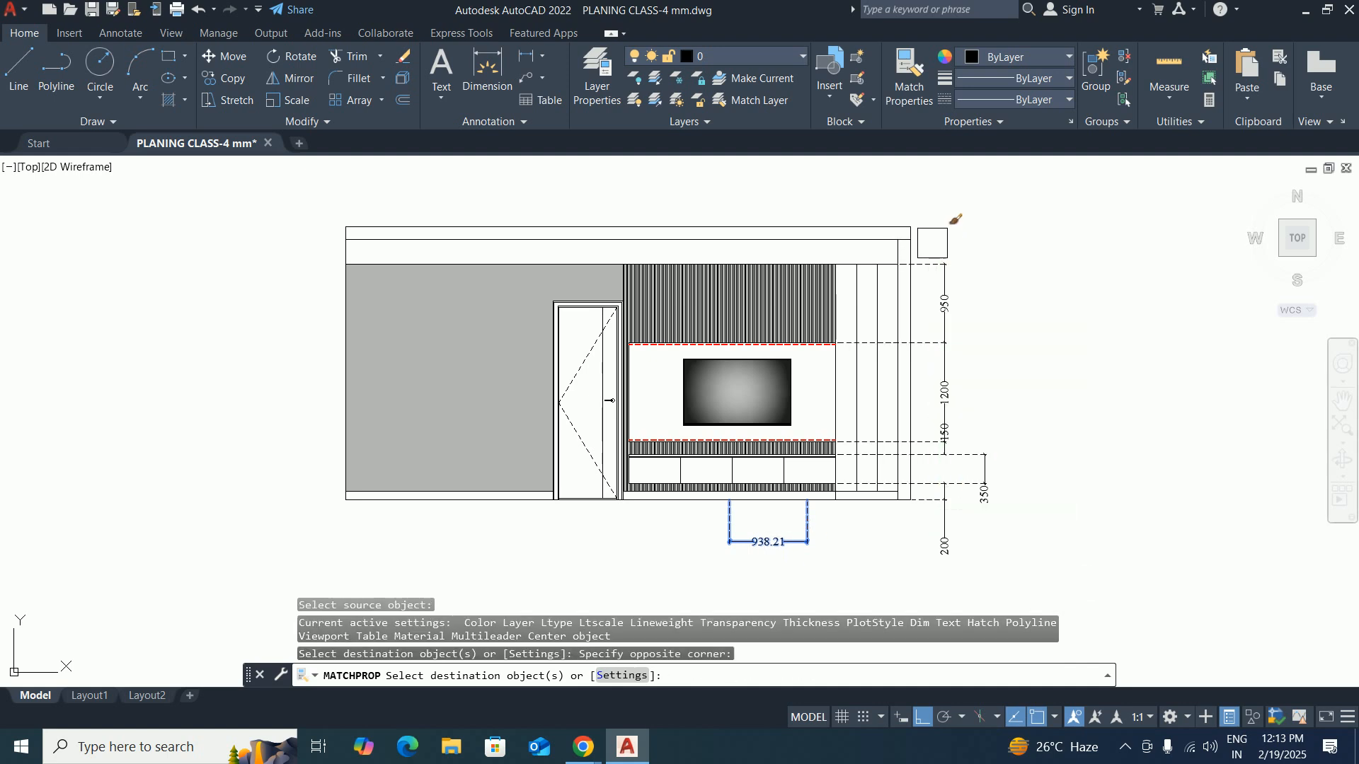
pyautogui.press('Escape')
# Try to align the 350 dimension line with the rest of the vertical dimension chain by stretching its grips.
pyautogui.scroll(2, 983, 455)
pyautogui.click(983, 457)
pyautogui.scroll(4, 980, 467)
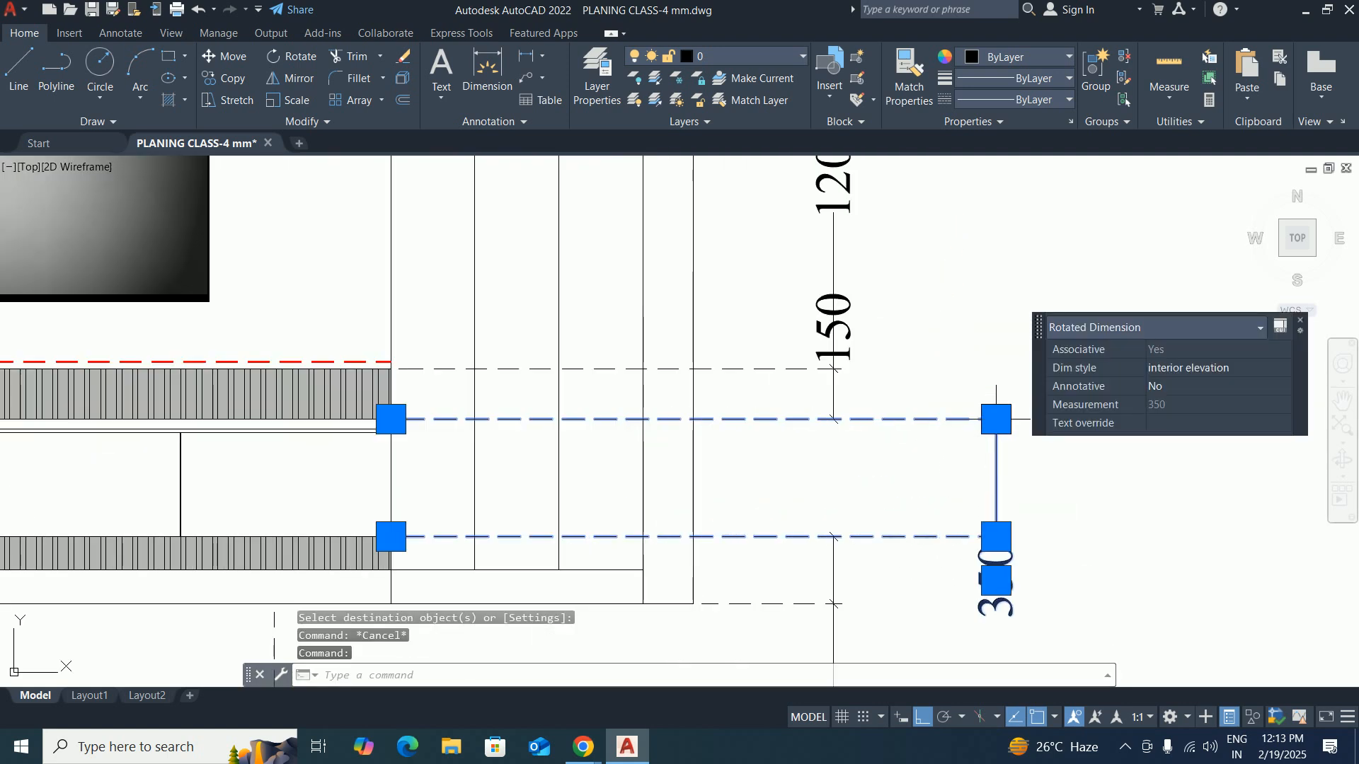
pyautogui.click(996, 536)
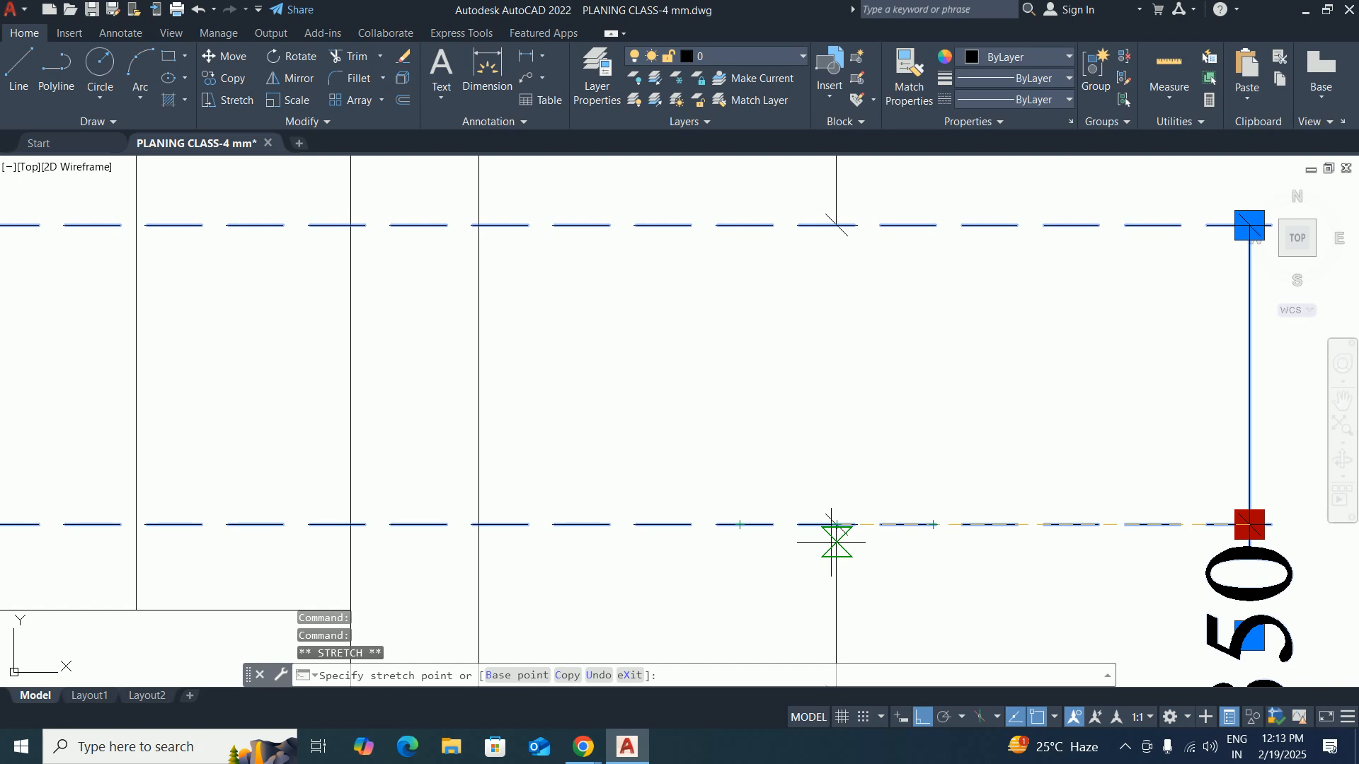
pyautogui.click(833, 538)
pyautogui.click(998, 418)
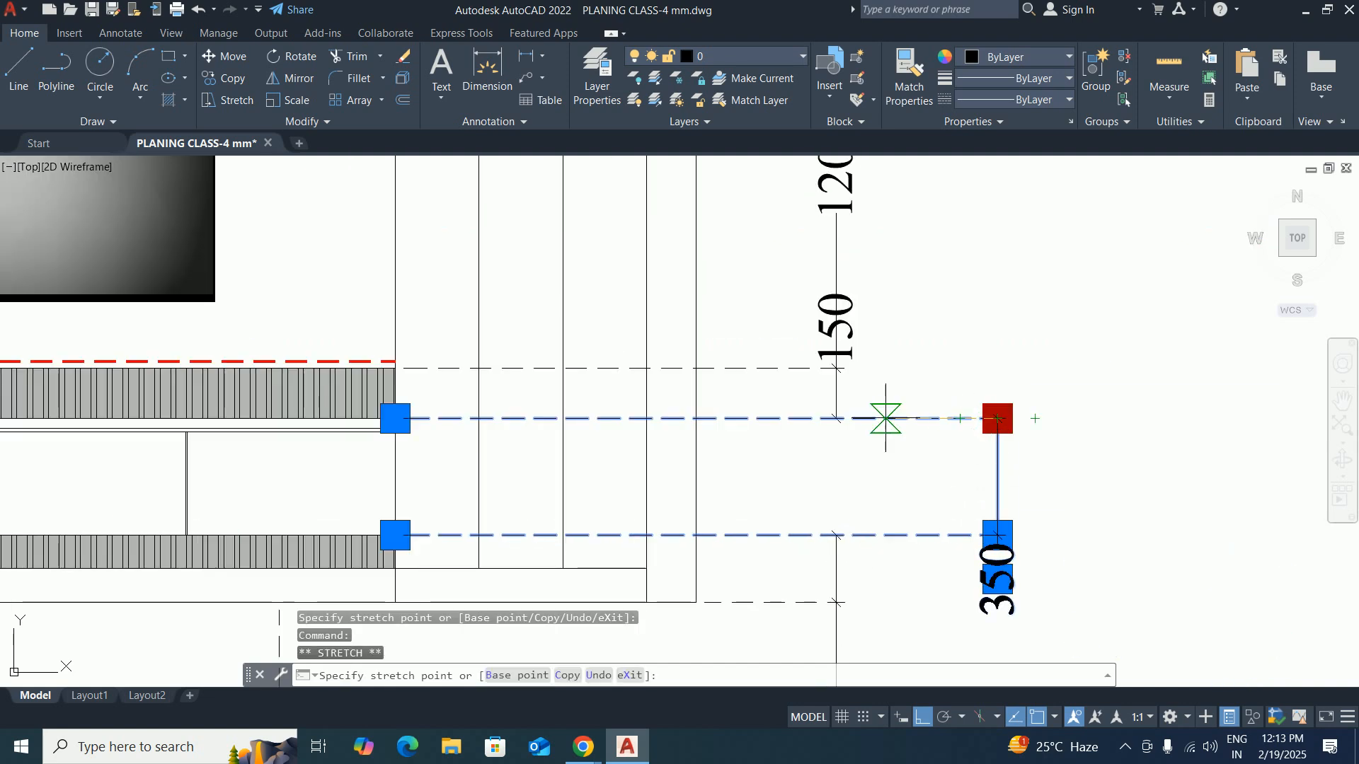
pyautogui.scroll(3, 852, 416)
pyautogui.scroll(3, 806, 423)
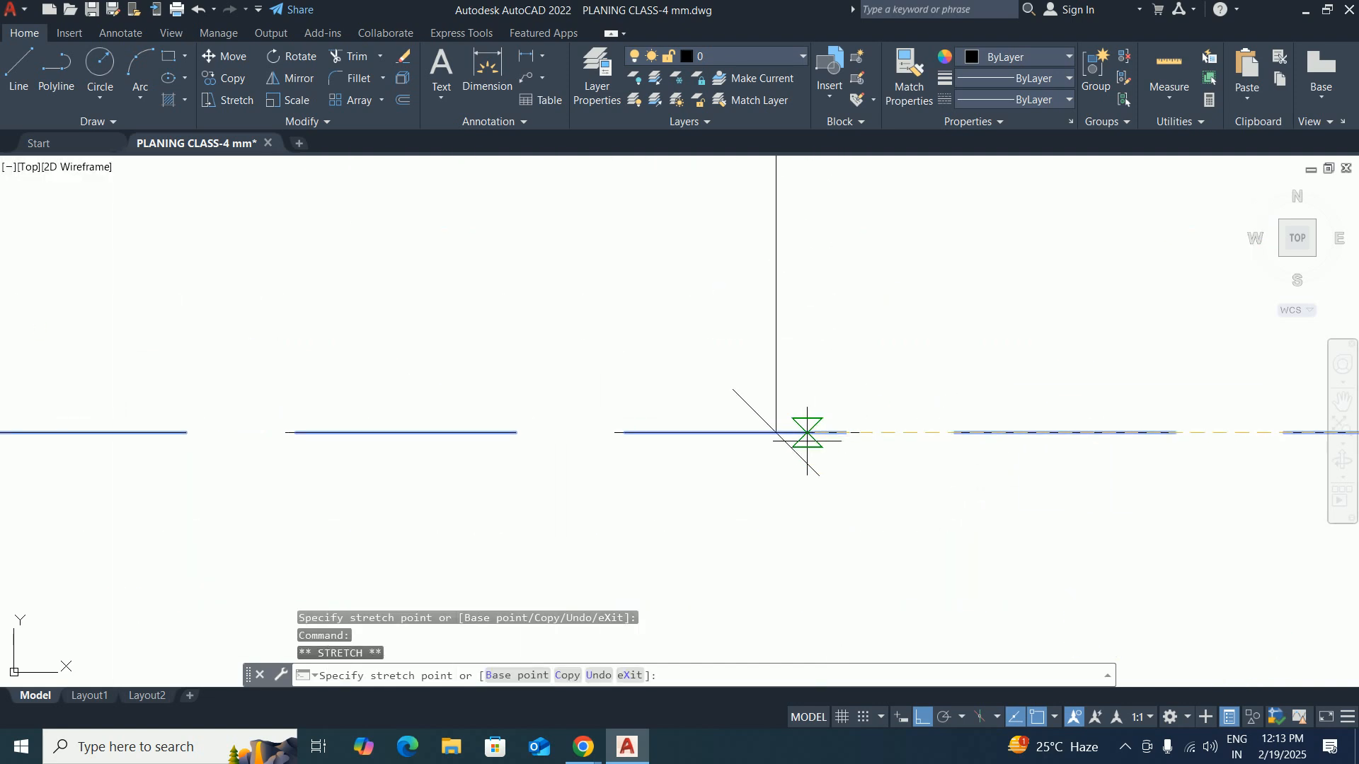
pyautogui.click(776, 432)
pyautogui.scroll(-5, 774, 424)
pyautogui.press('Escape')
pyautogui.press('Escape')
pyautogui.scroll(-5, 784, 421)
# Delete all the existing vertical dimensions beside the TV wall elevation.
pyautogui.click(871, 420)
pyautogui.scroll(-4, 871, 426)
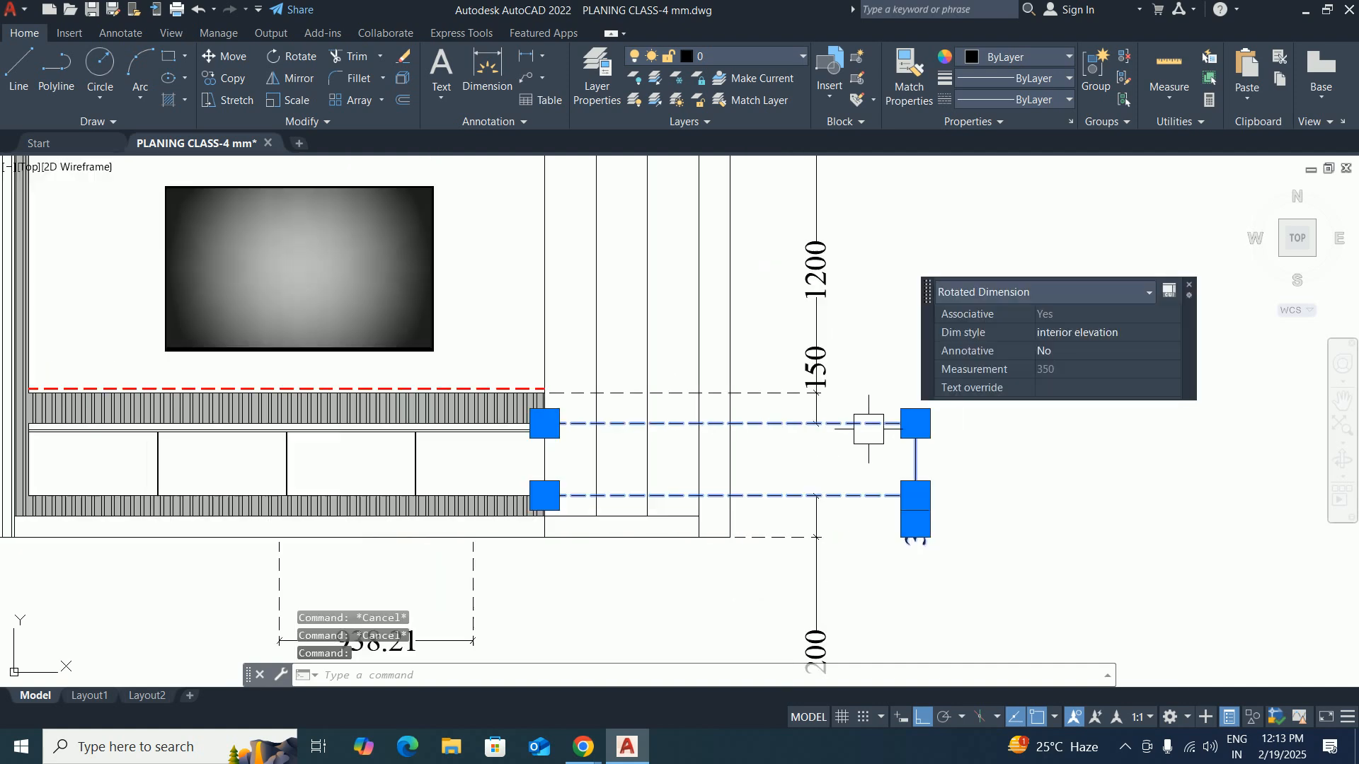
pyautogui.press('Delete')
pyautogui.click(831, 550)
pyautogui.press('Delete')
pyautogui.click(896, 530)
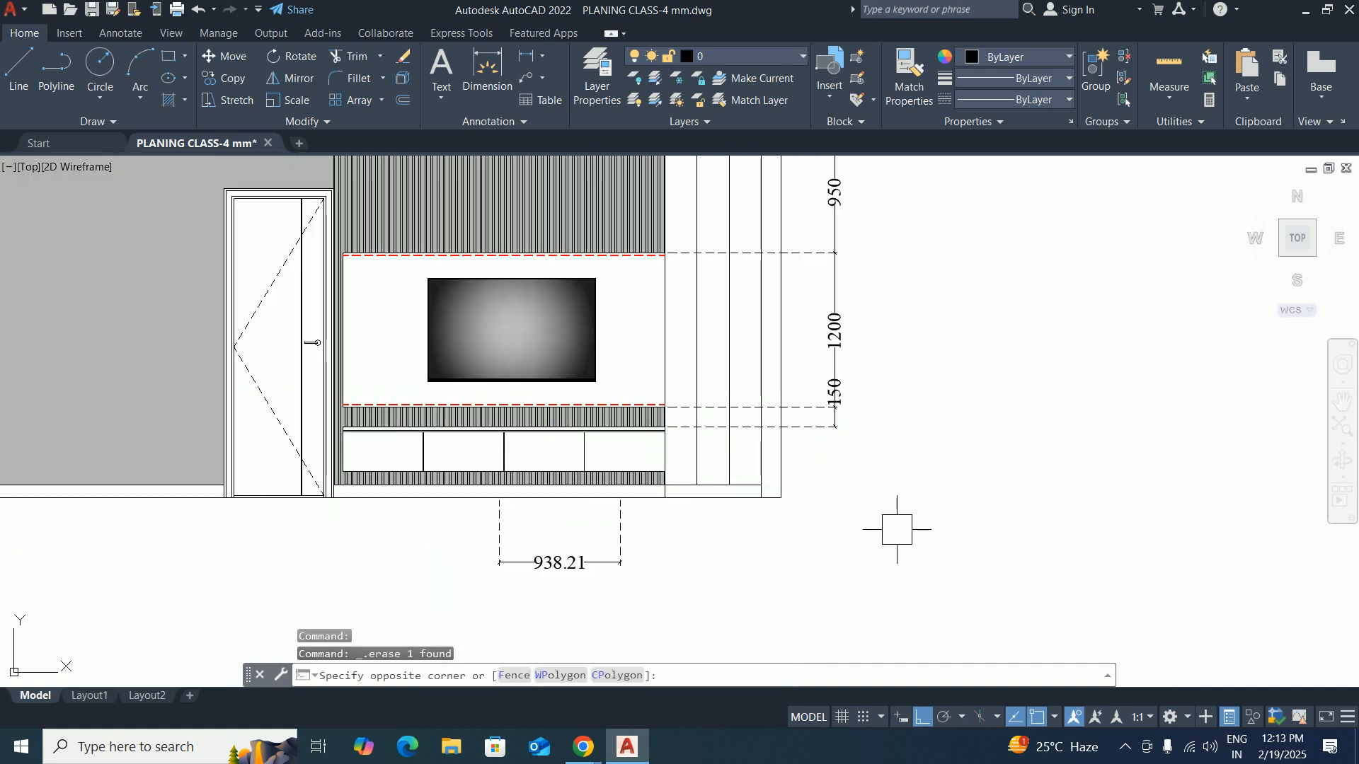
pyautogui.scroll(-4, 841, 298)
pyautogui.moveTo(840, 298); pyautogui.dragTo(849, 403, button='middle')
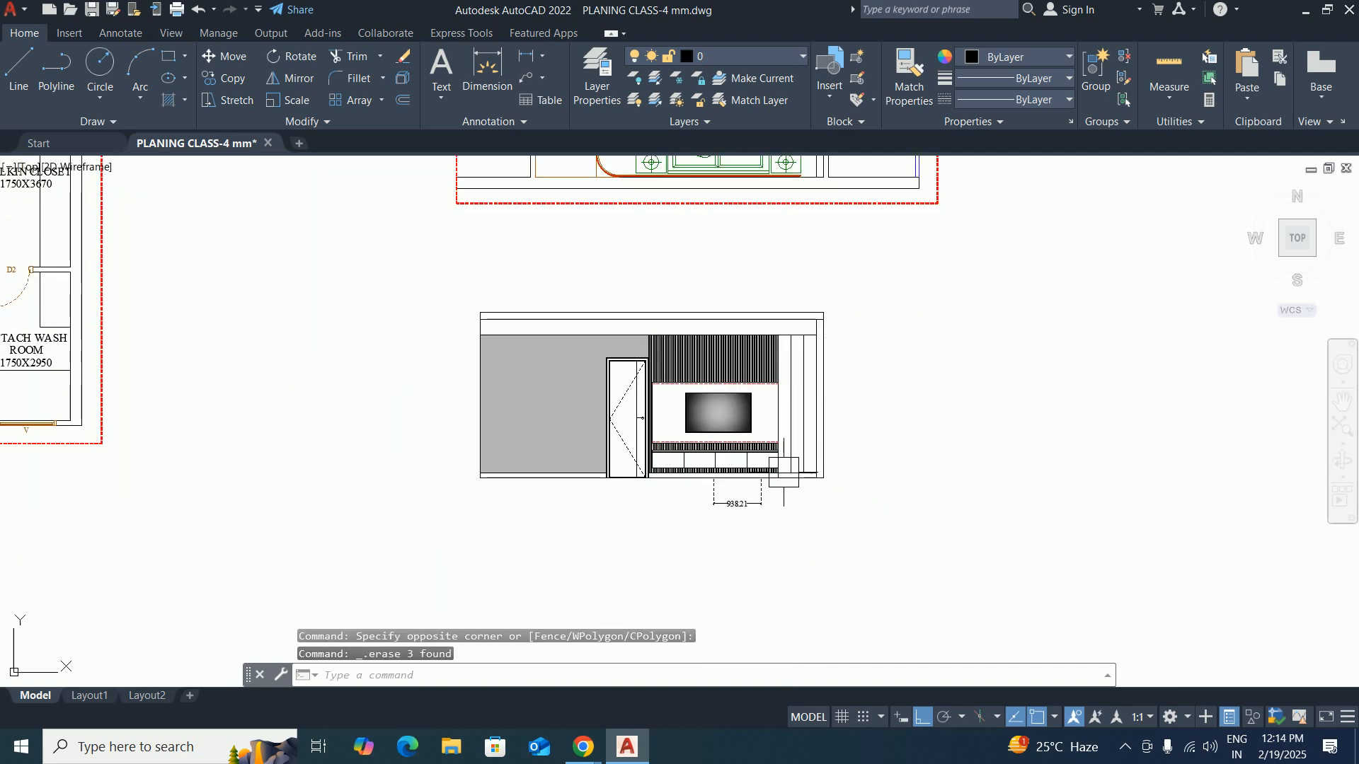
# Add a vertical linear dimension for the skirting height, placed outside the elevation's outer wall line.
pyautogui.press('Return')
pyautogui.scroll(8, 786, 482)
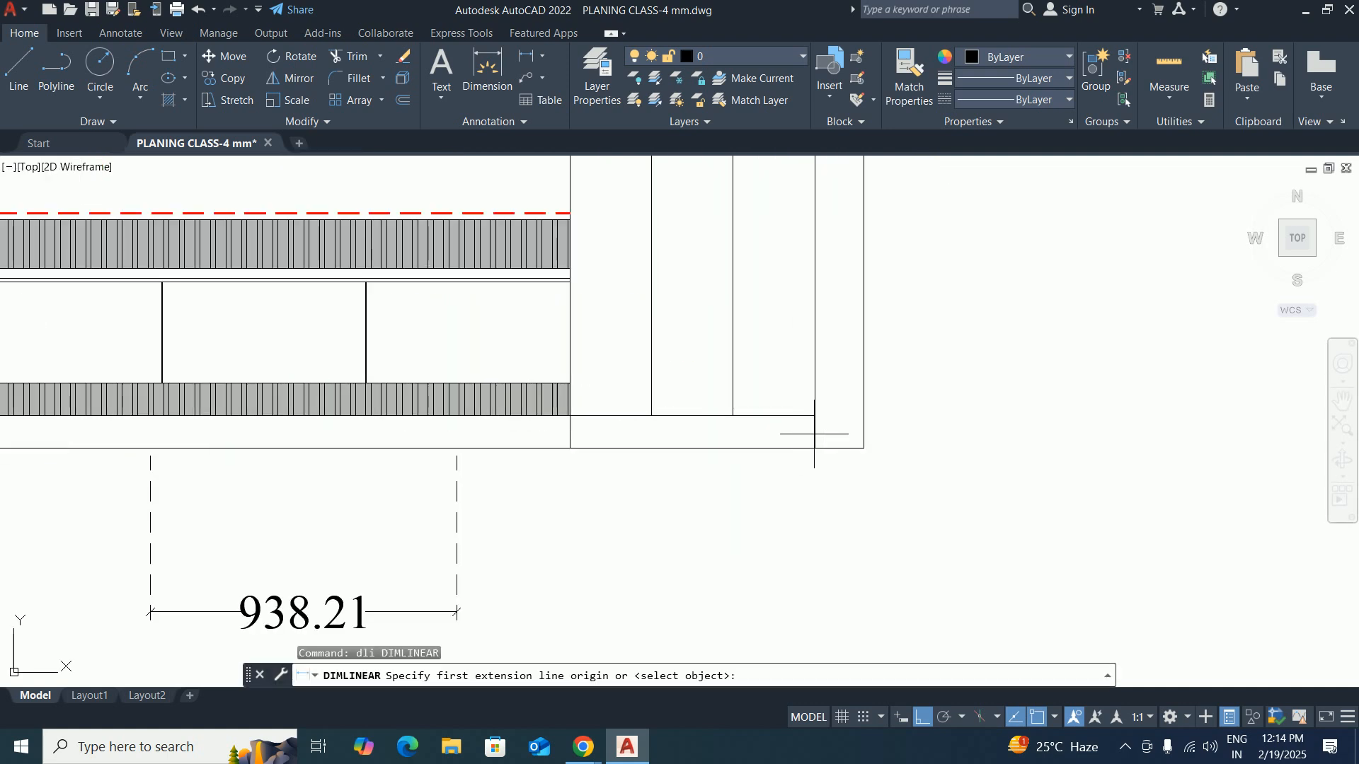
pyautogui.click(864, 448)
pyautogui.click(815, 415)
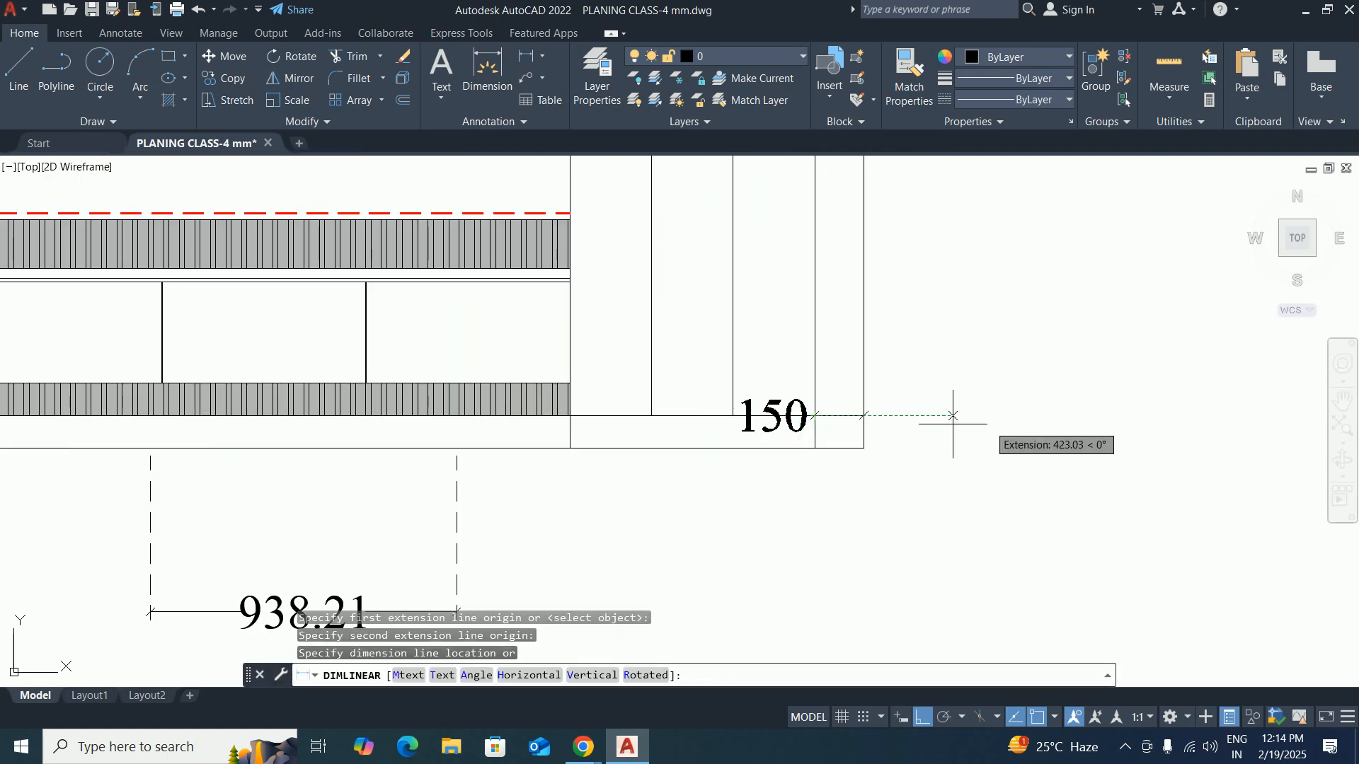
pyautogui.click(959, 453)
pyautogui.press('Escape')
pyautogui.press('Escape')
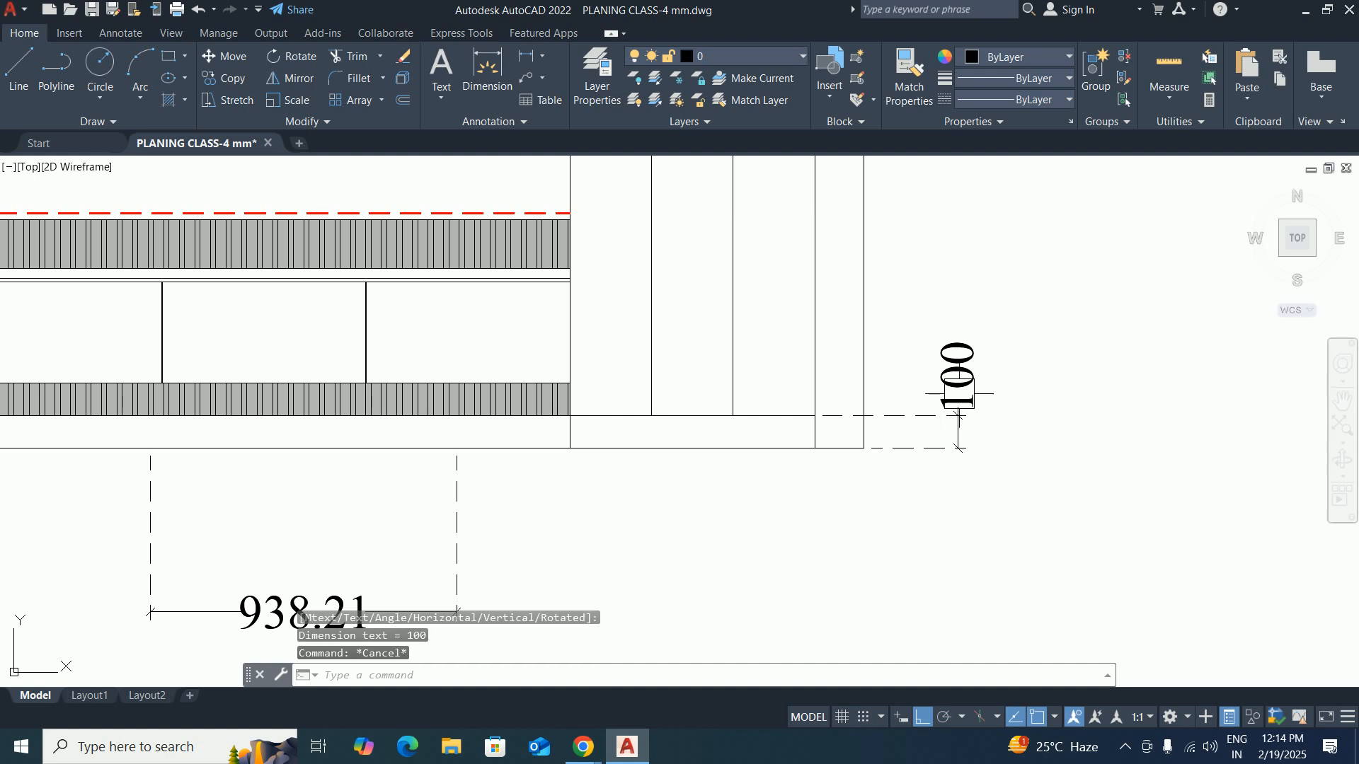
# Move the skirting dimension's text below its dimension line.
pyautogui.click(957, 434)
pyautogui.click(958, 374)
pyautogui.click(958, 521)
pyautogui.press('Escape')
pyautogui.scroll(-2, 870, 493)
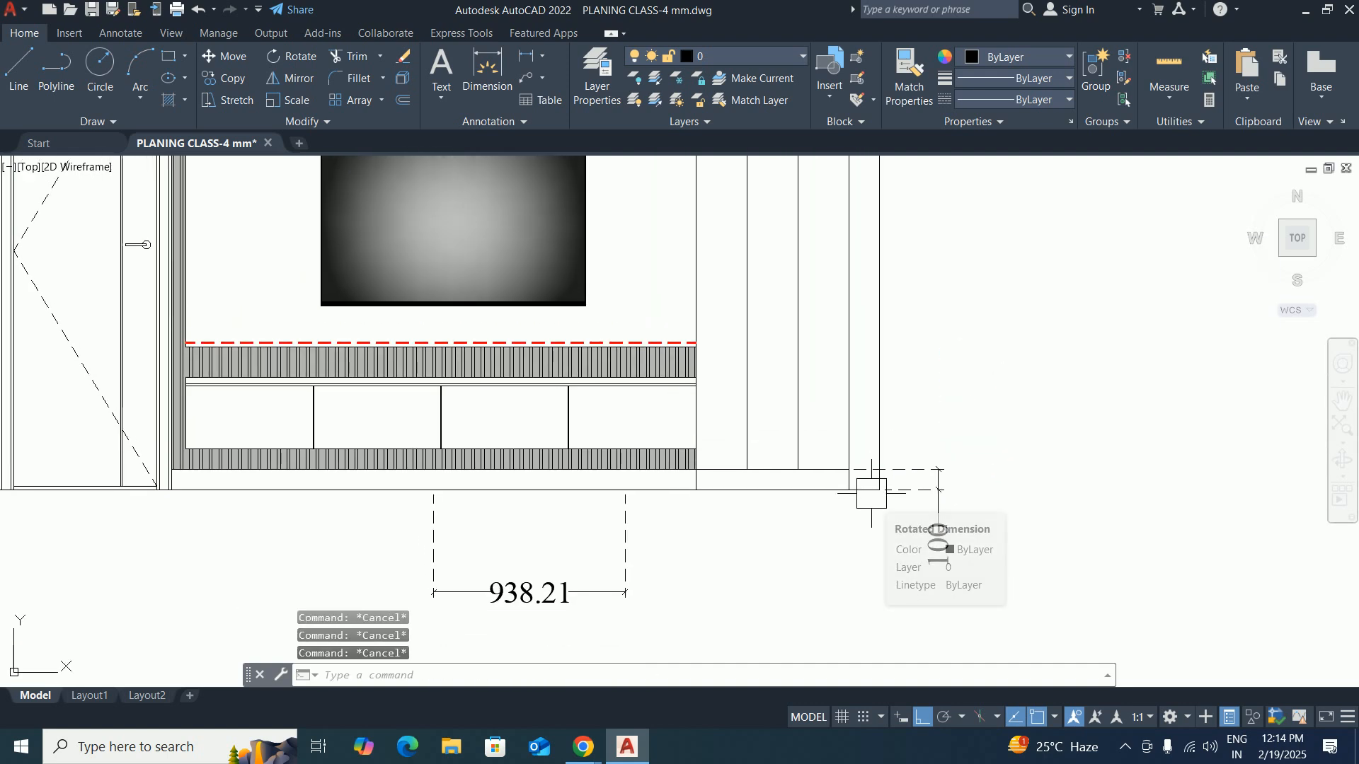
# Stretch the skirting dimension's upper extension origin to the top corner of the fluted strip beneath the cabinets.
pyautogui.click(888, 469)
pyautogui.scroll(3, 888, 469)
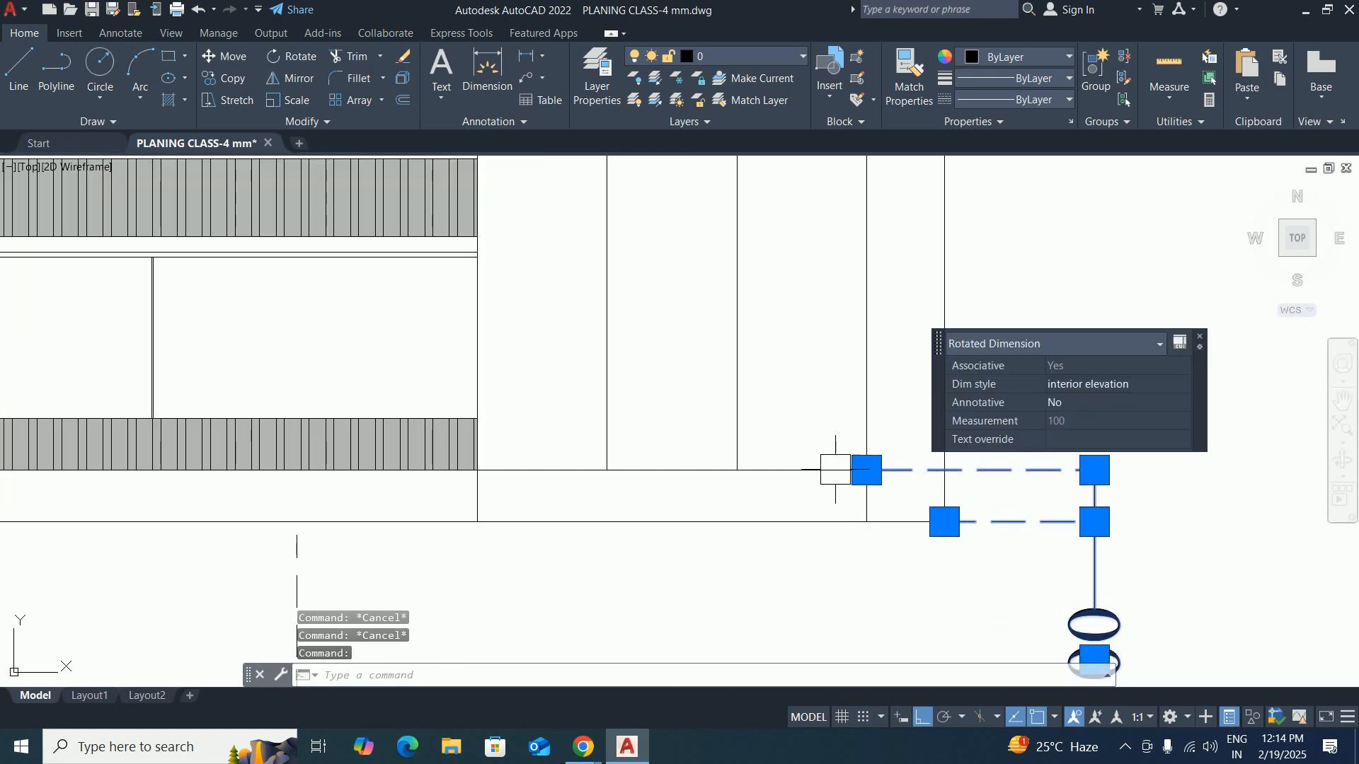
pyautogui.click(849, 469)
pyautogui.click(477, 418)
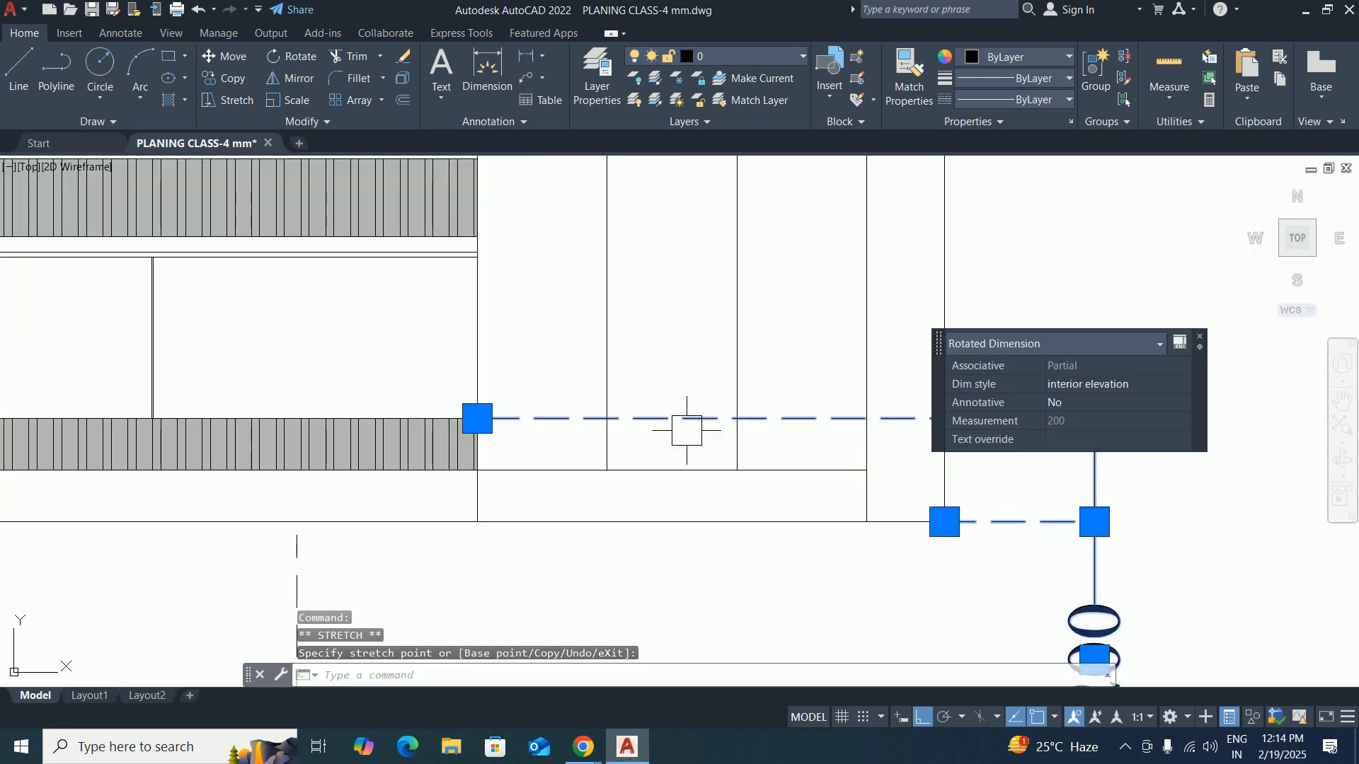
pyautogui.press('Escape')
pyautogui.press('Escape')
pyautogui.scroll(-3, 853, 446)
pyautogui.moveTo(673, 410); pyautogui.dragTo(674, 465, button='middle')
pyautogui.press('Escape')
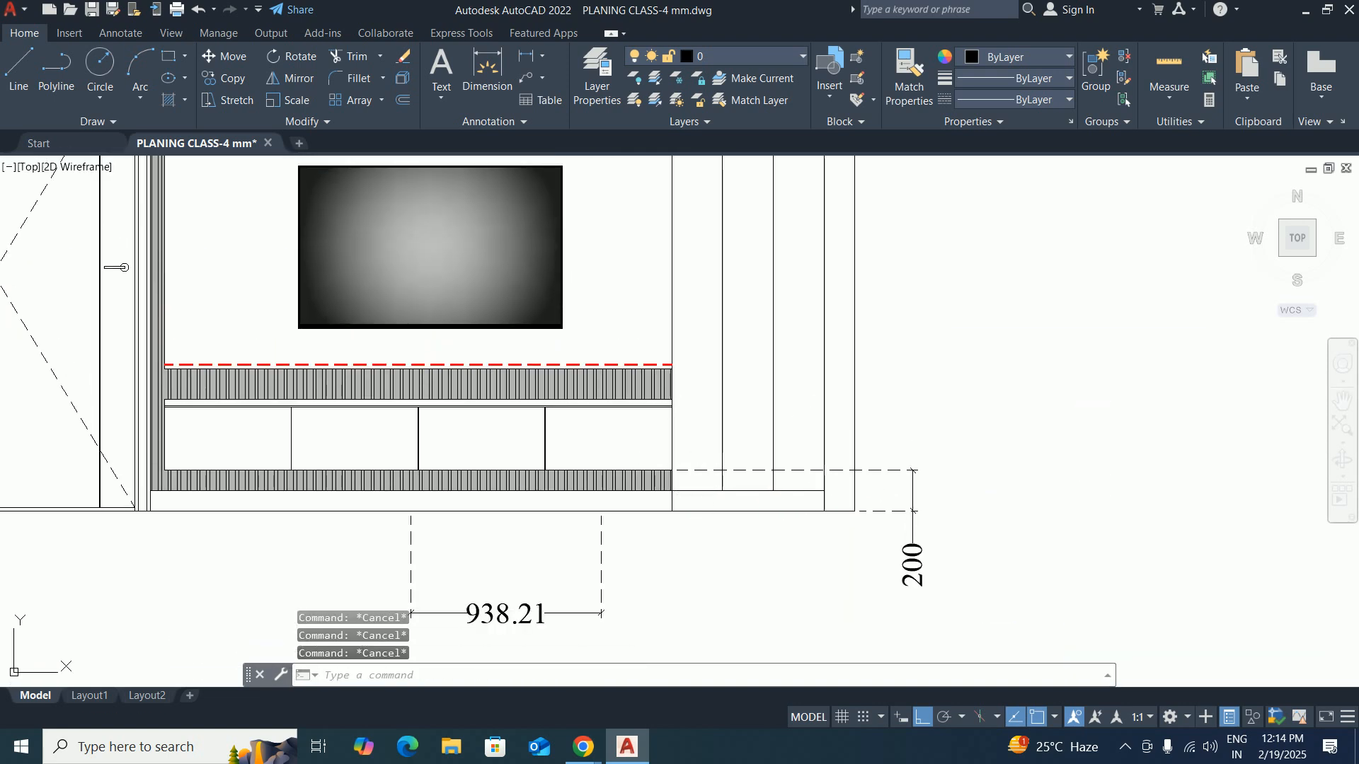
# Continue the vertical dimension chain up to the cabinet top and the top of the fluted strip above it.
pyautogui.write('dco')
pyautogui.press('Return')
pyautogui.scroll(5, 670, 460)
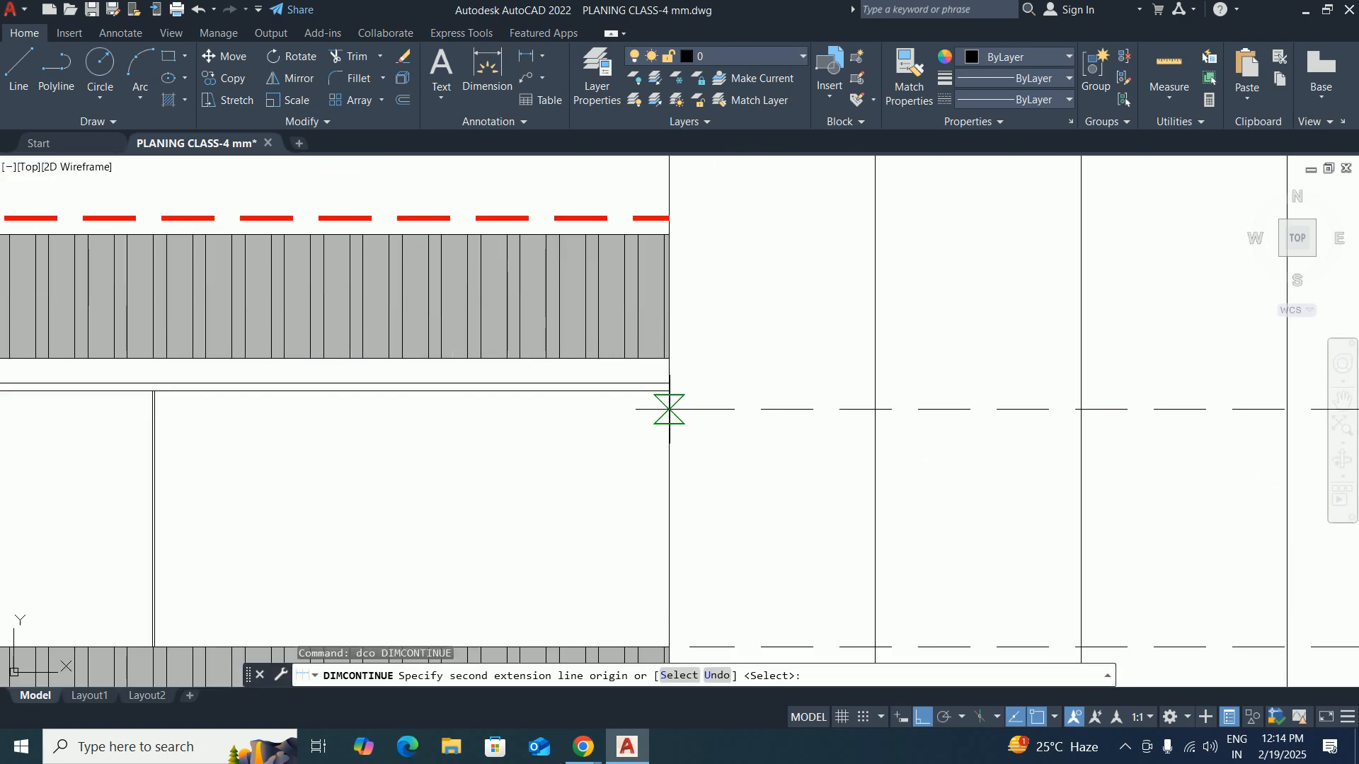
pyautogui.click(672, 359)
pyautogui.scroll(-1, 671, 360)
pyautogui.scroll(-1, 670, 360)
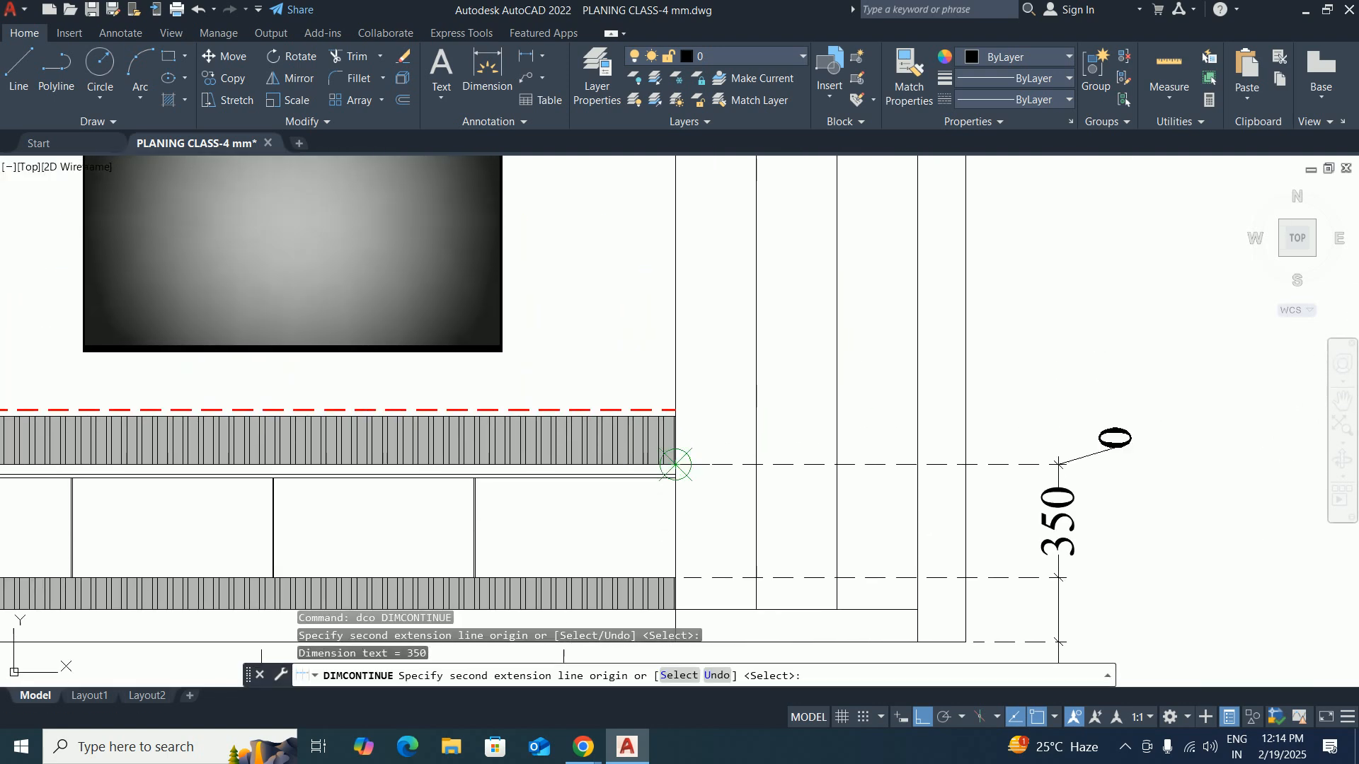
pyautogui.scroll(2, 672, 340)
pyautogui.click(669, 283)
pyautogui.scroll(-3, 663, 385)
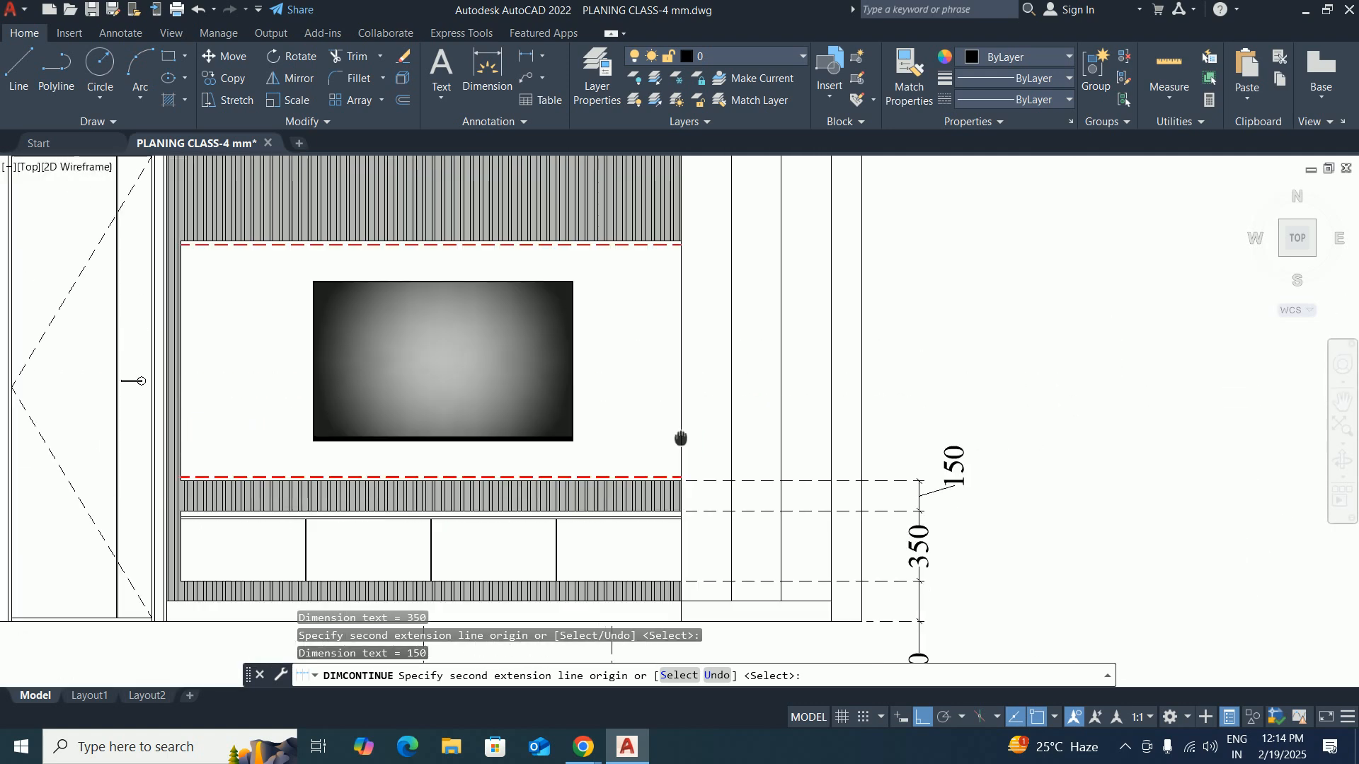
pyautogui.scroll(4, 683, 439)
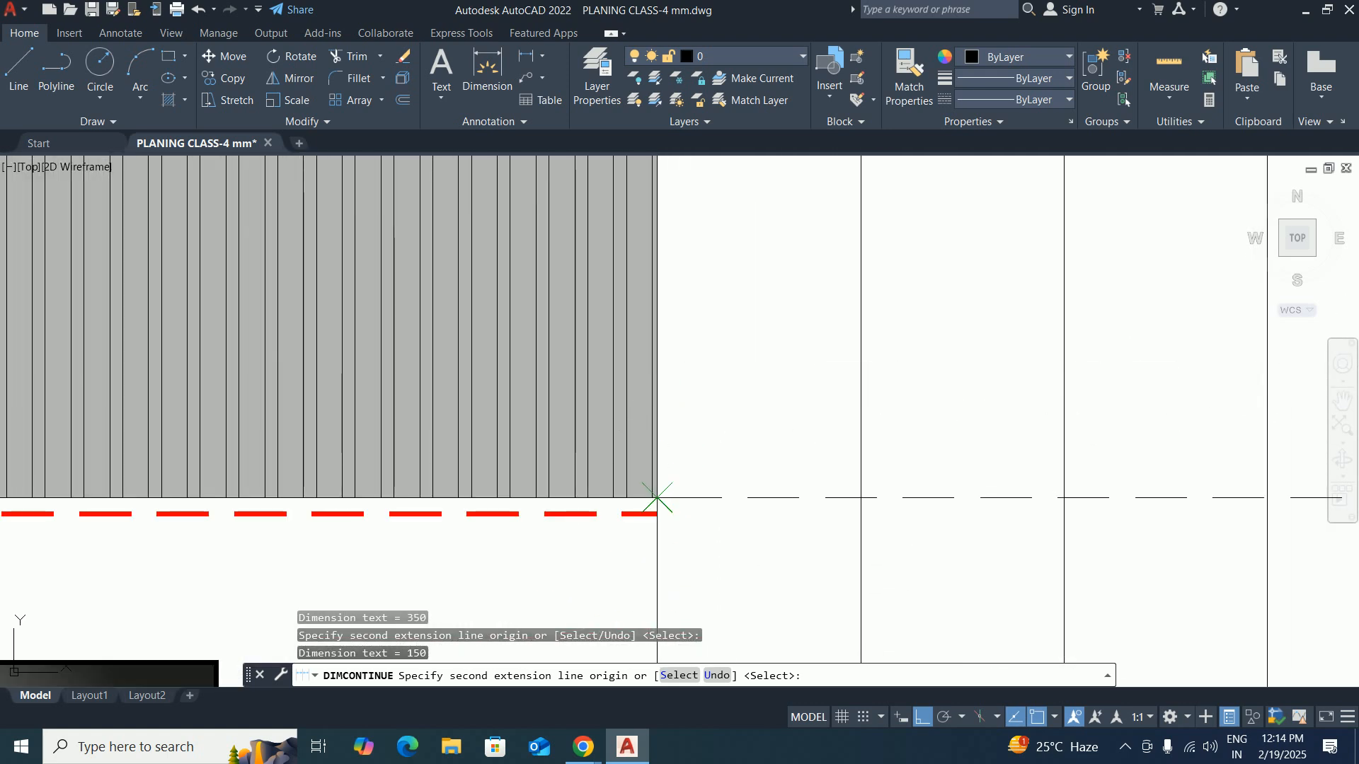
# Continue the vertical dimension chain to the upper slatted panel's bottom edge and up to the panel's top line.
pyautogui.scroll(-3, 657, 497)
pyautogui.moveTo(697, 382); pyautogui.dragTo(700, 495, button='middle')
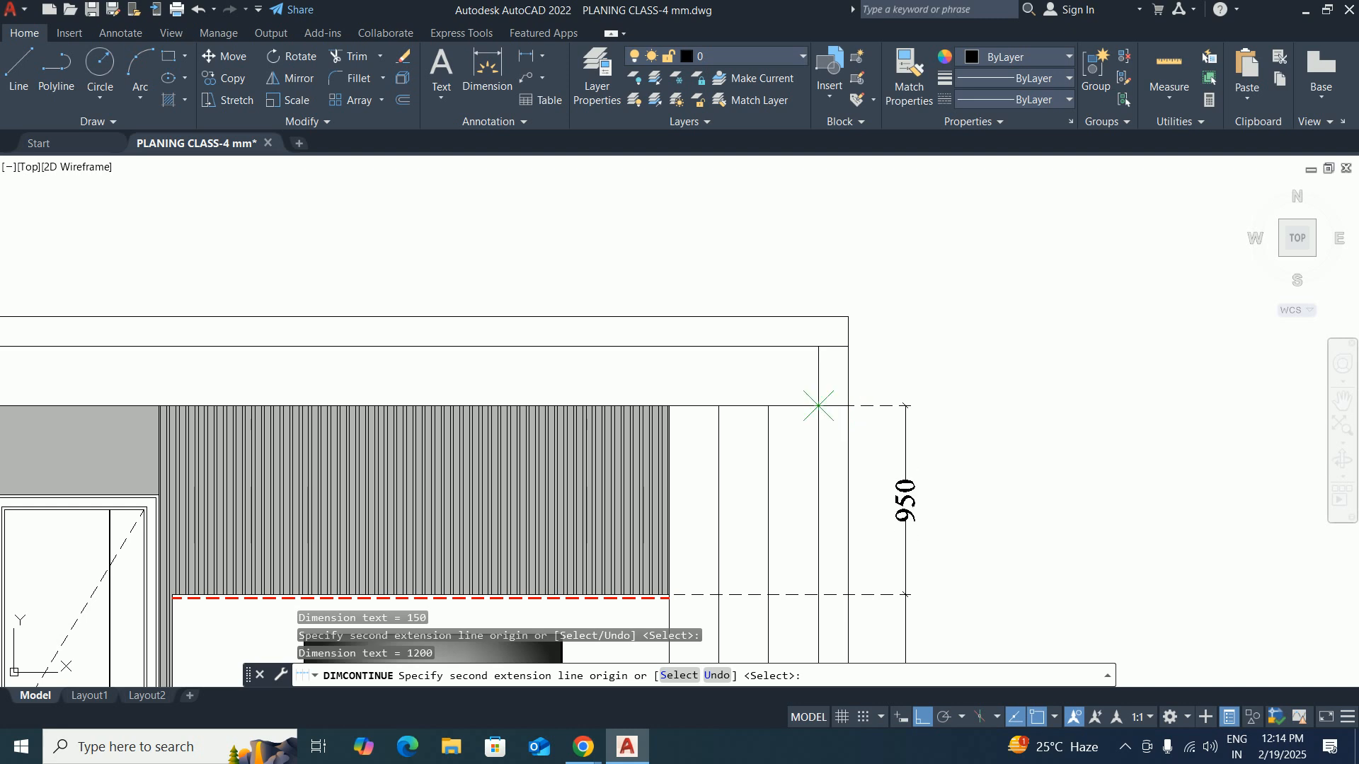
pyautogui.scroll(-4, 906, 406)
pyautogui.press('Escape')
pyautogui.press('Escape')
pyautogui.press('Escape')
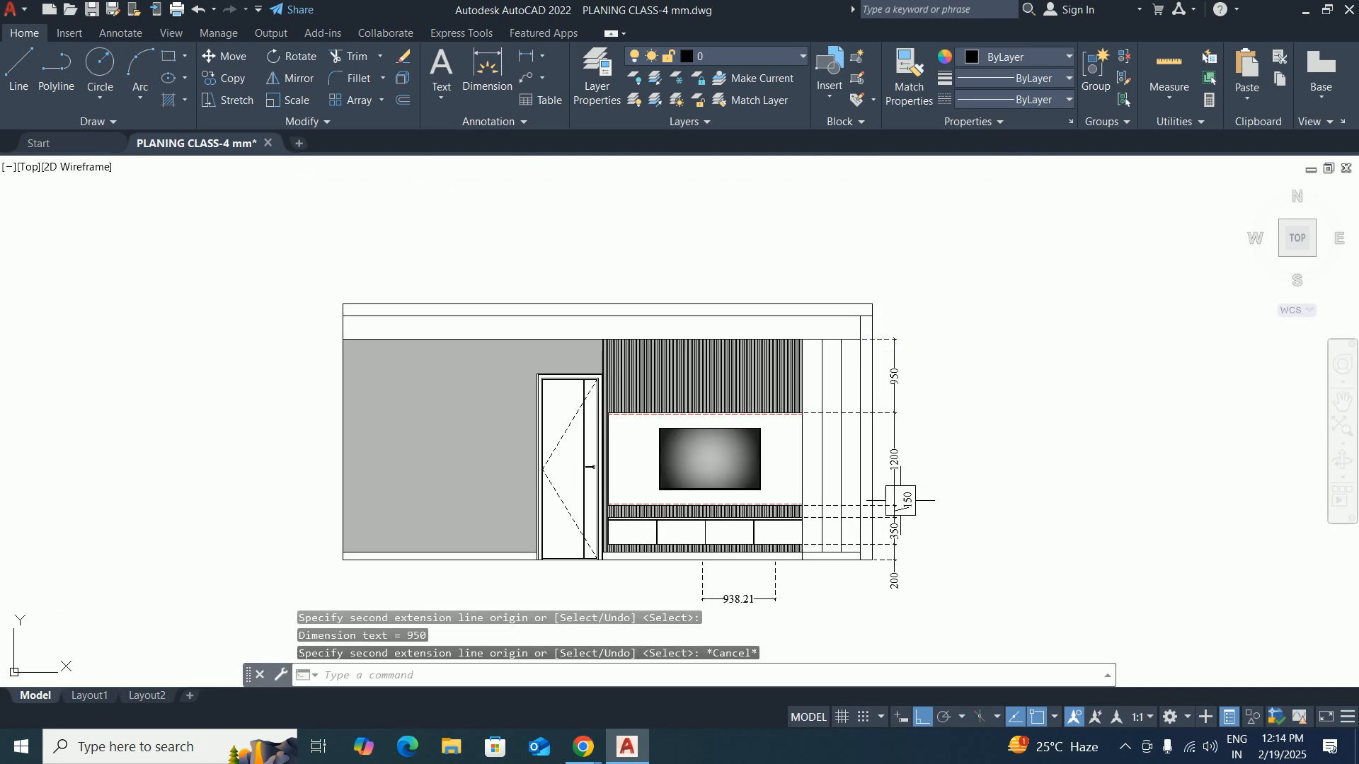
# Add an overall linear dimension from the slatted panel's top line down to the floor, placed outside the vertical dimension chain.
pyautogui.scroll(2, 857, 566)
pyautogui.write('dli')
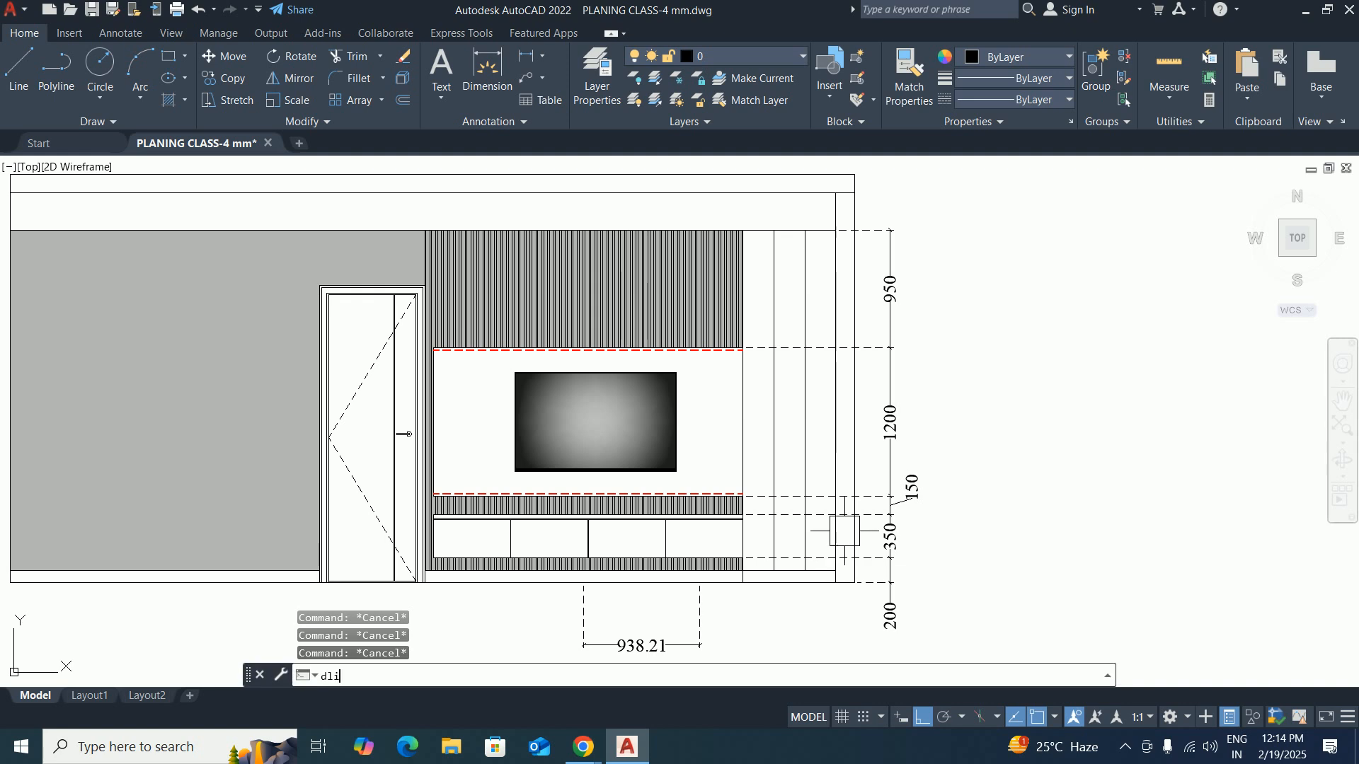
pyautogui.press('Return')
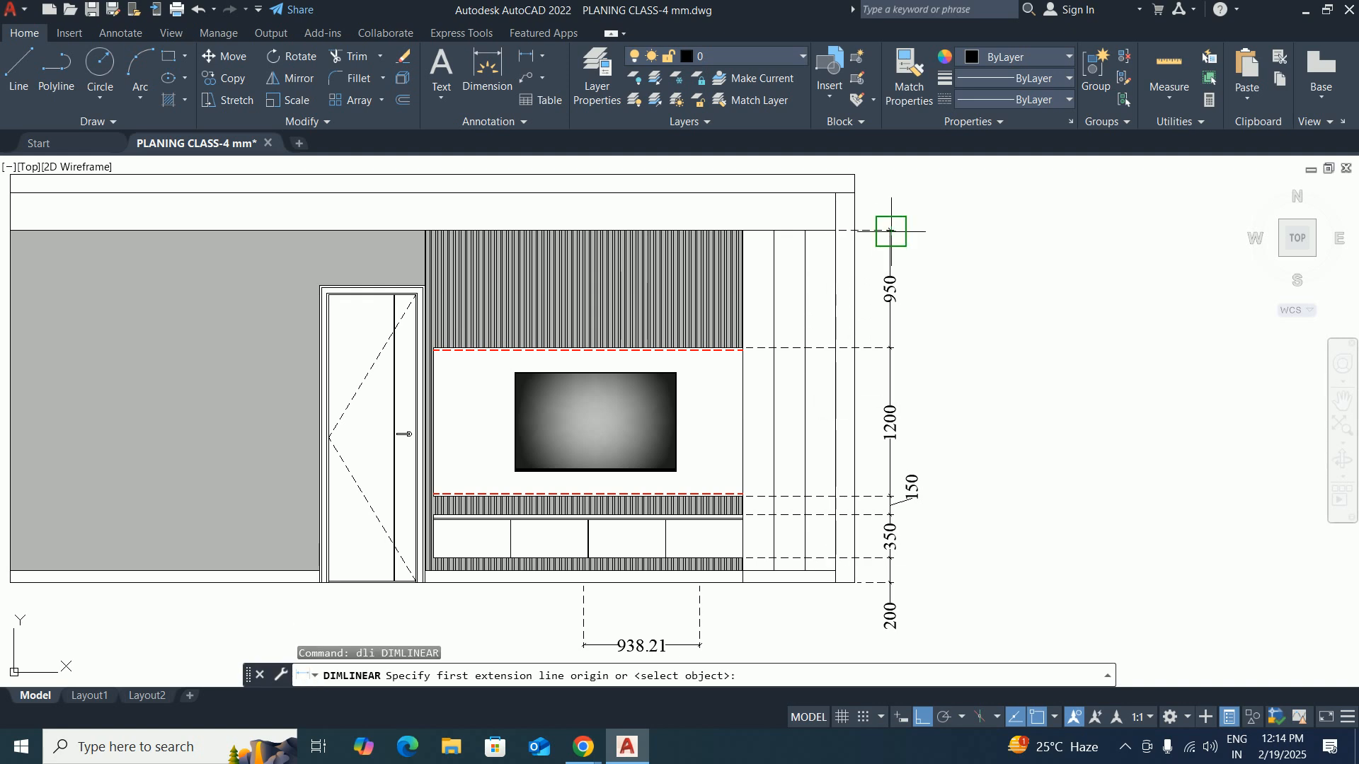
pyautogui.scroll(5, 891, 230)
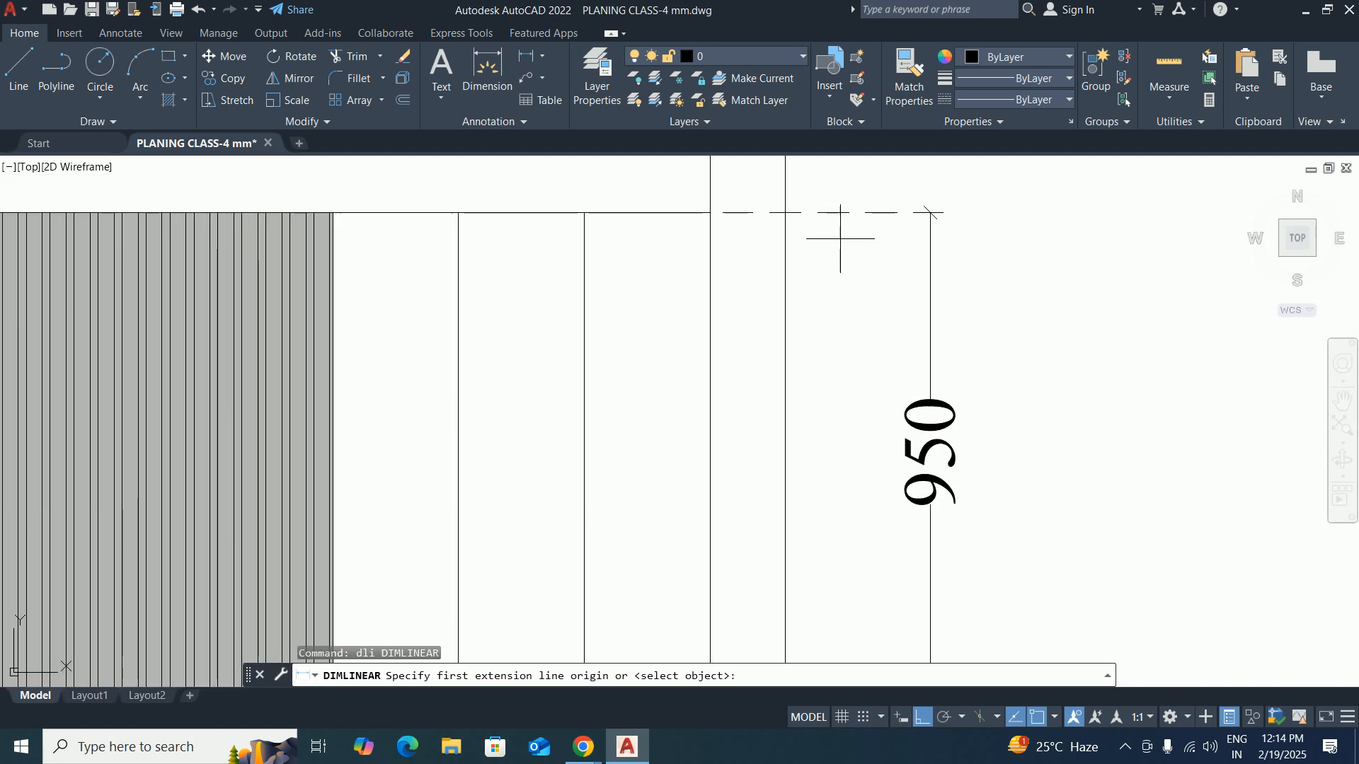
pyautogui.click(929, 212)
pyautogui.scroll(-4, 838, 413)
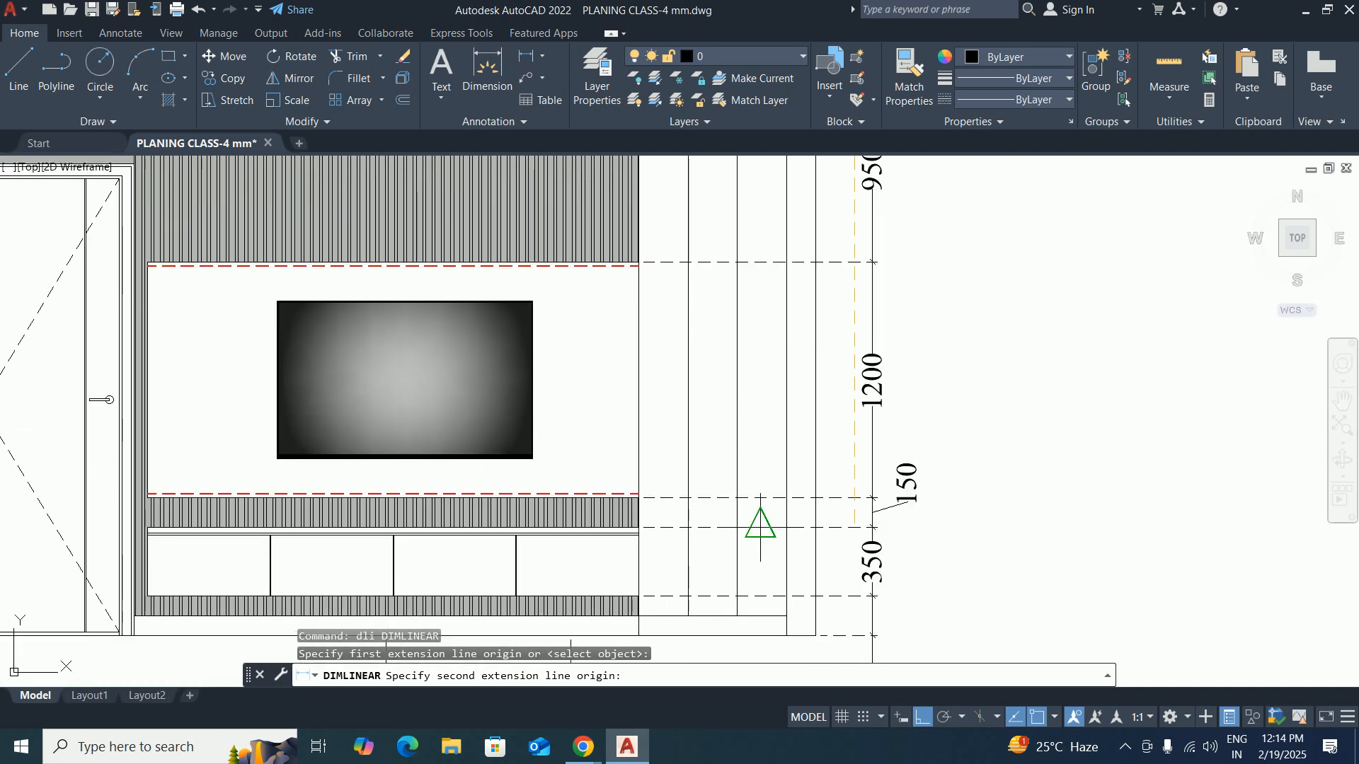
pyautogui.moveTo(758, 566); pyautogui.dragTo(750, 444, button='middle')
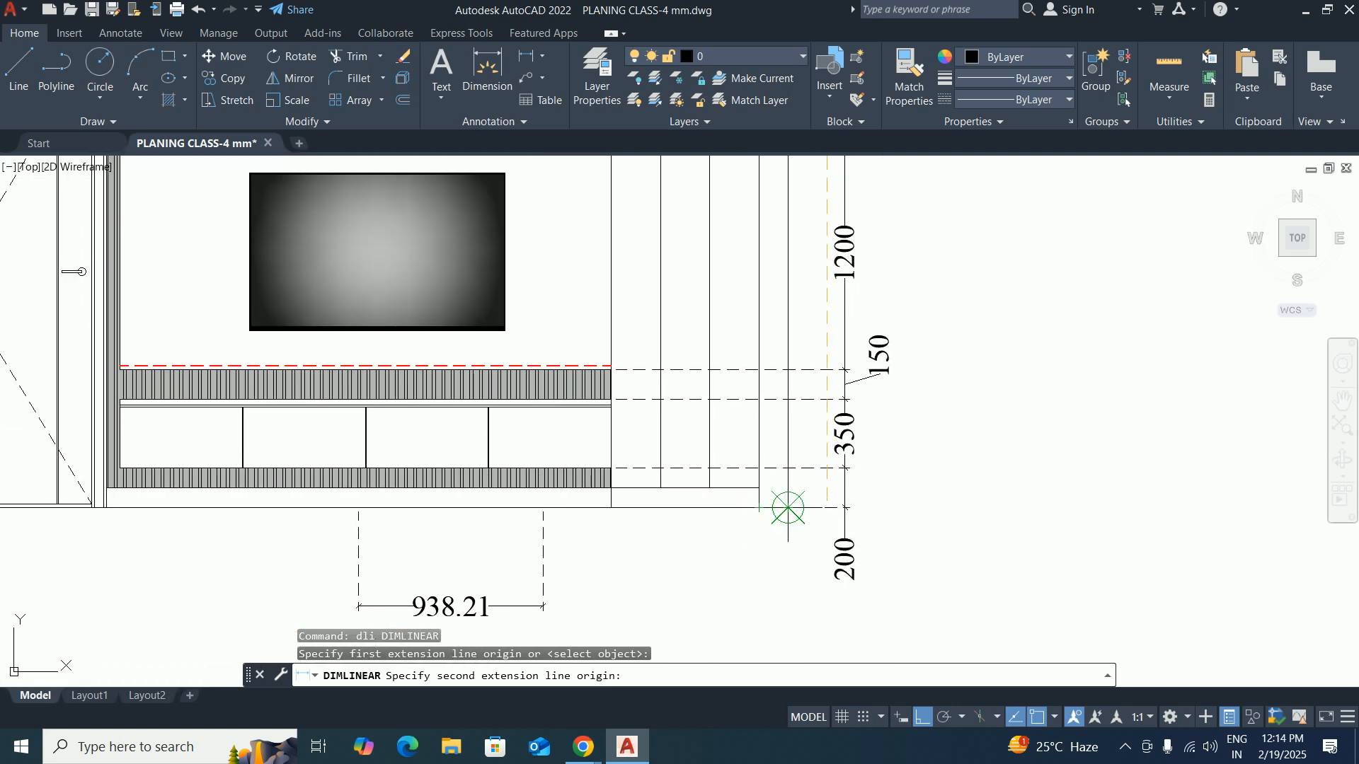
pyautogui.click(788, 509)
pyautogui.scroll(-3, 920, 538)
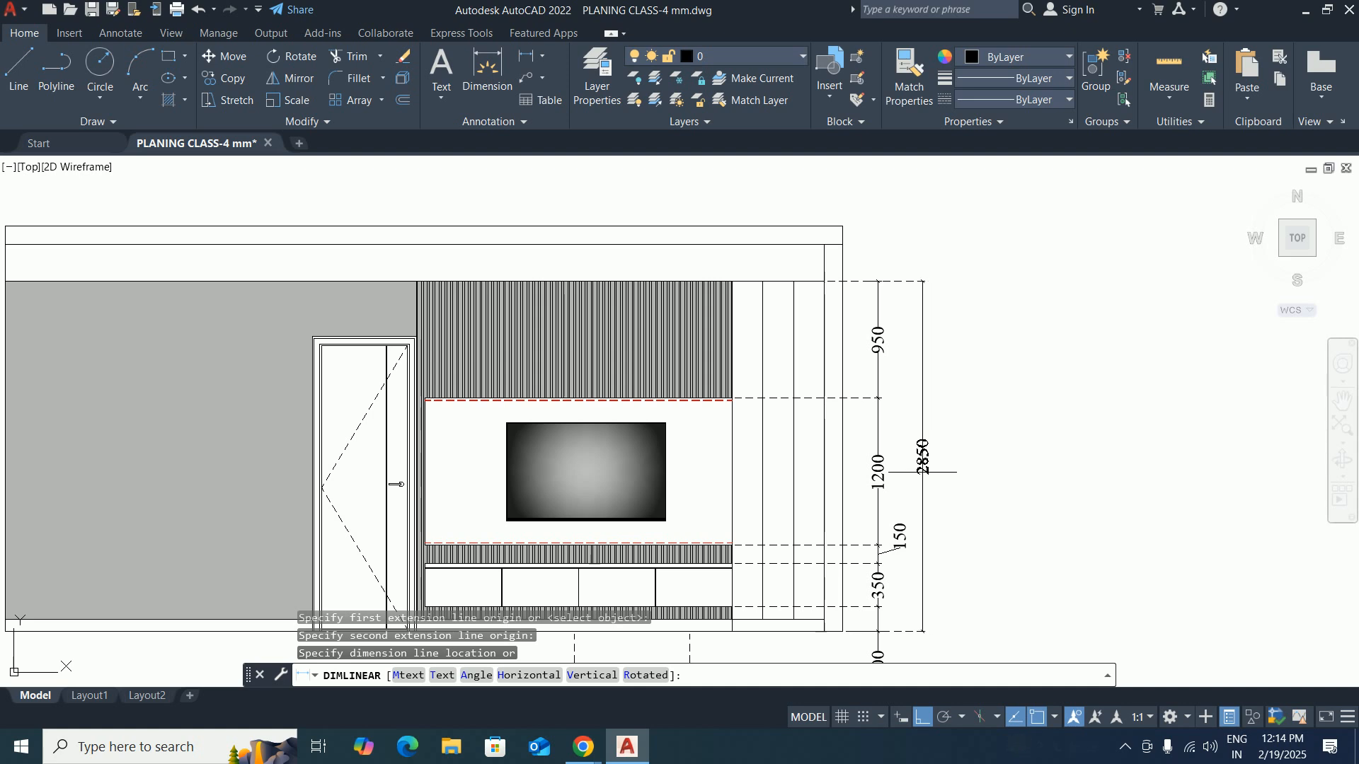
pyautogui.click(916, 475)
pyautogui.moveTo(796, 503); pyautogui.dragTo(976, 533, button='middle')
pyautogui.press('Escape')
pyautogui.press('Escape')
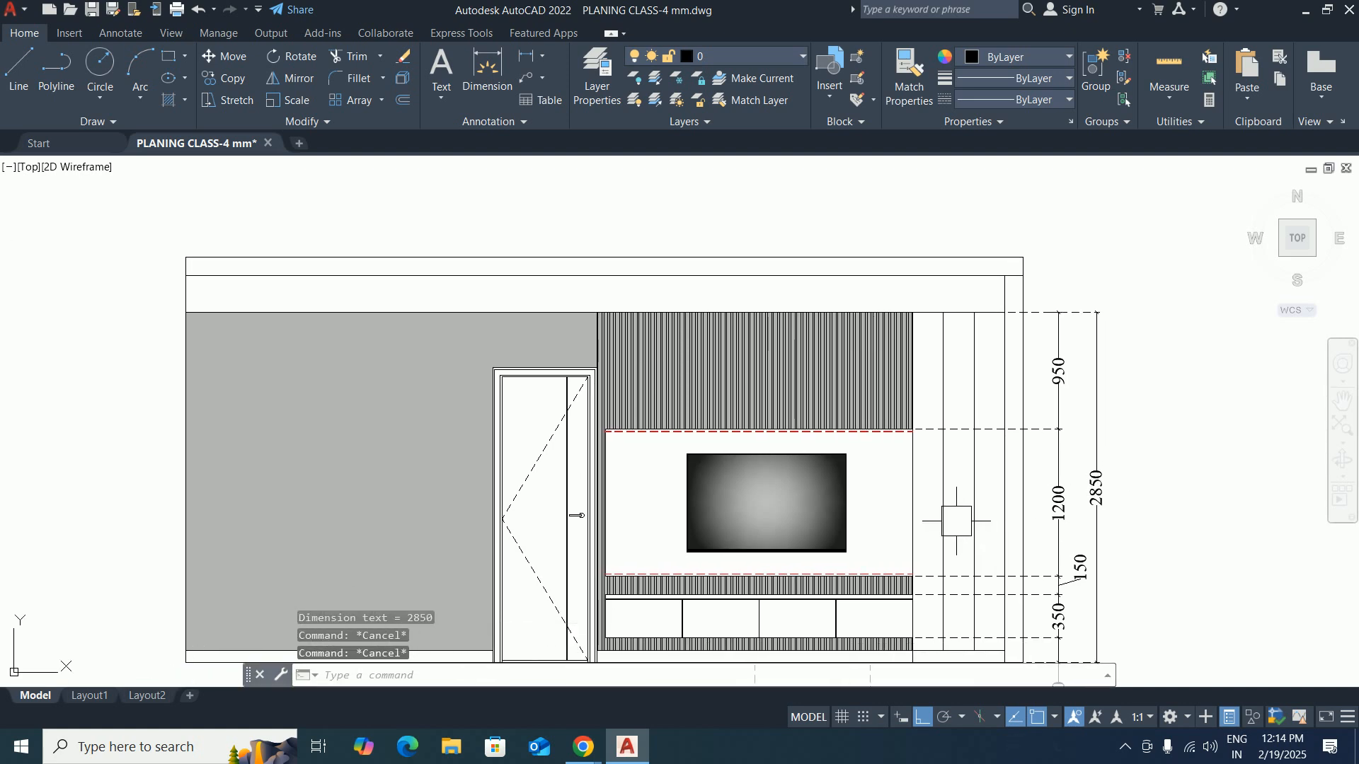
# Add a full-height linear dimension from the ceiling slab's underside to the floor, placed outside the existing overall dimension.
pyautogui.scroll(-2, 983, 428)
pyautogui.scroll(4, 1022, 361)
pyautogui.press('space')
pyautogui.click(983, 295)
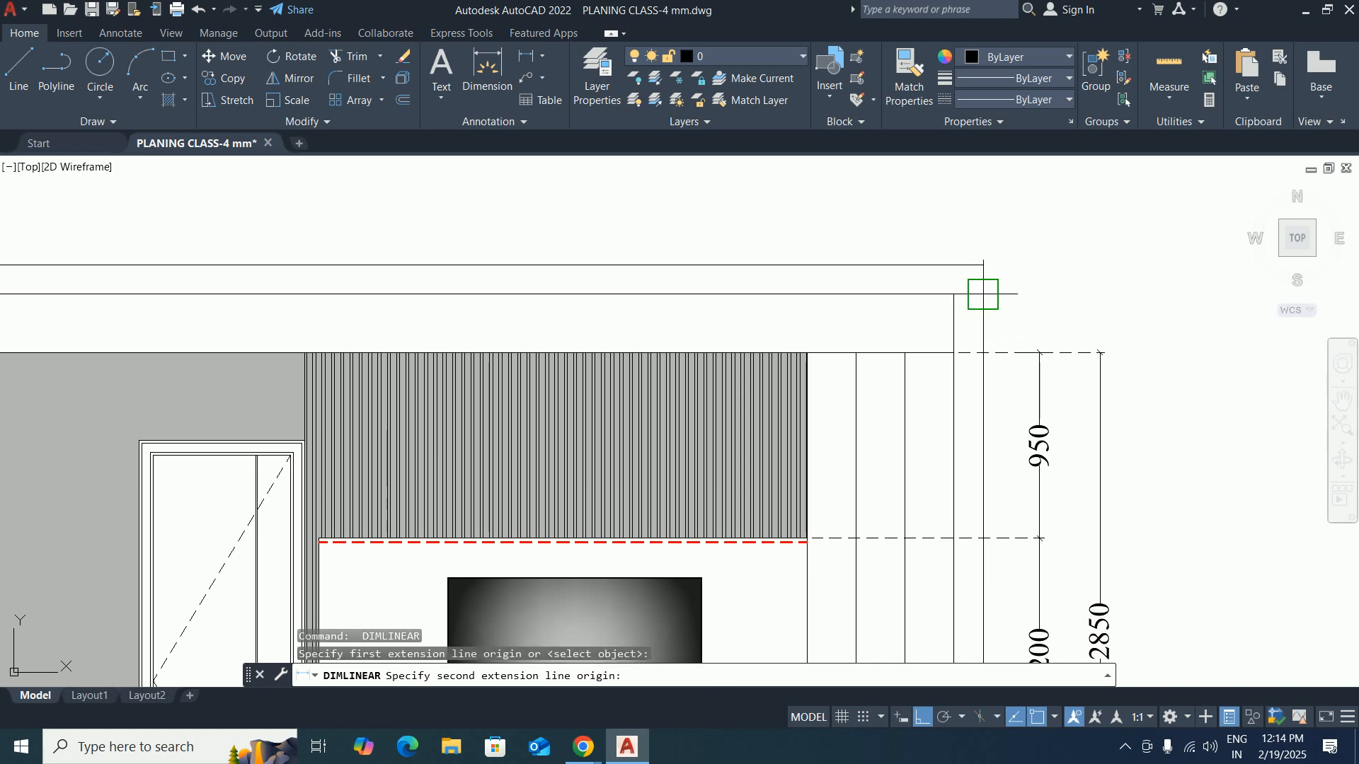
pyautogui.moveTo(916, 565); pyautogui.dragTo(924, 566, button='middle')
pyautogui.scroll(-5, 925, 566)
pyautogui.scroll(5, 918, 552)
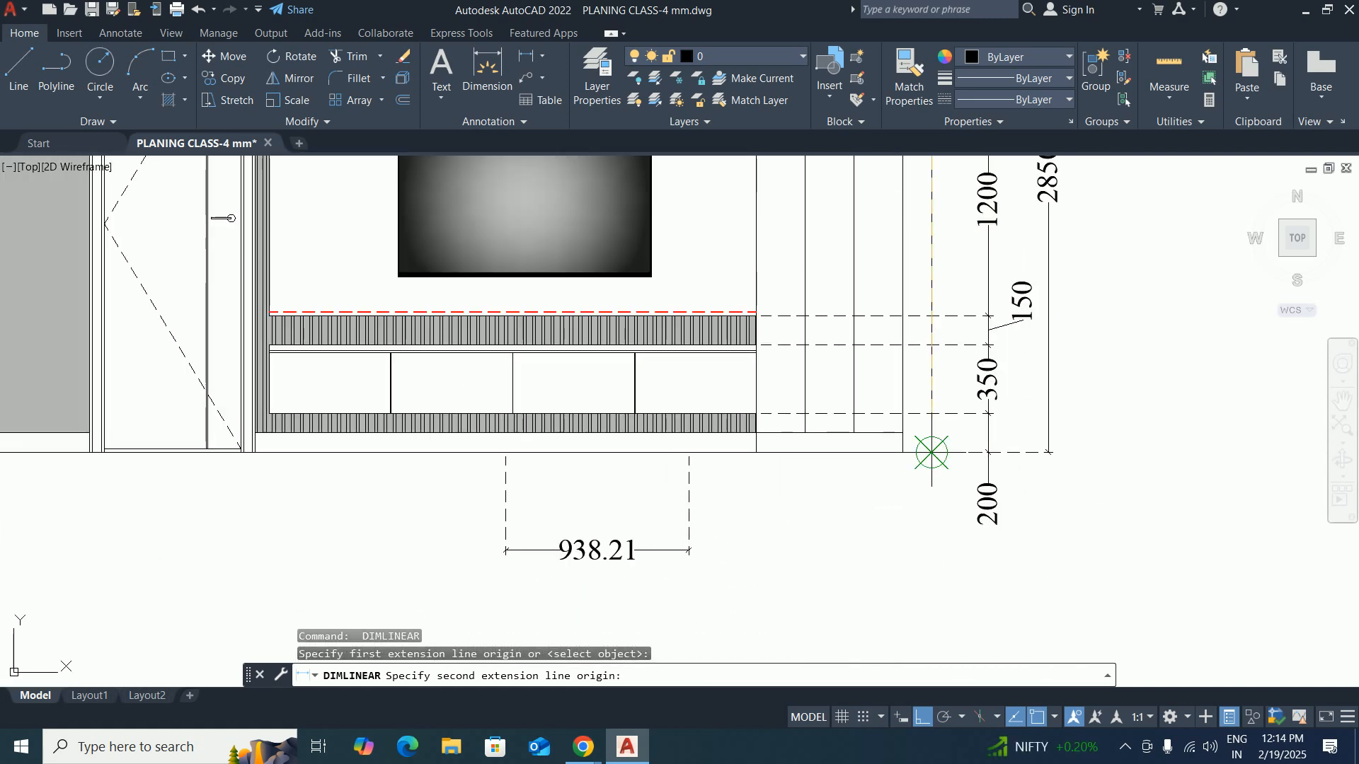
pyautogui.click(931, 453)
pyautogui.moveTo(1077, 430); pyautogui.dragTo(1046, 546, button='middle')
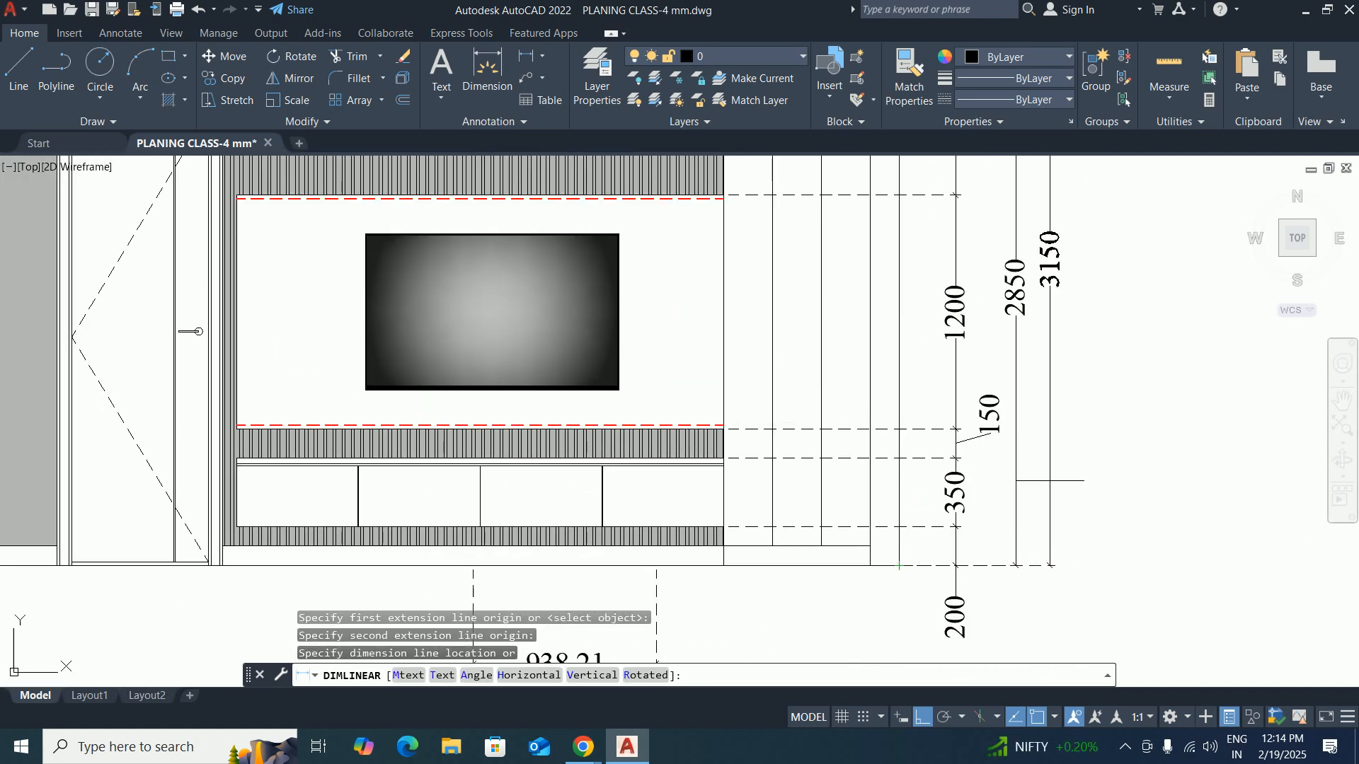
pyautogui.click(1049, 482)
pyautogui.press('Escape')
pyautogui.scroll(-2, 1006, 486)
pyautogui.press('Escape')
pyautogui.scroll(-2, 1019, 496)
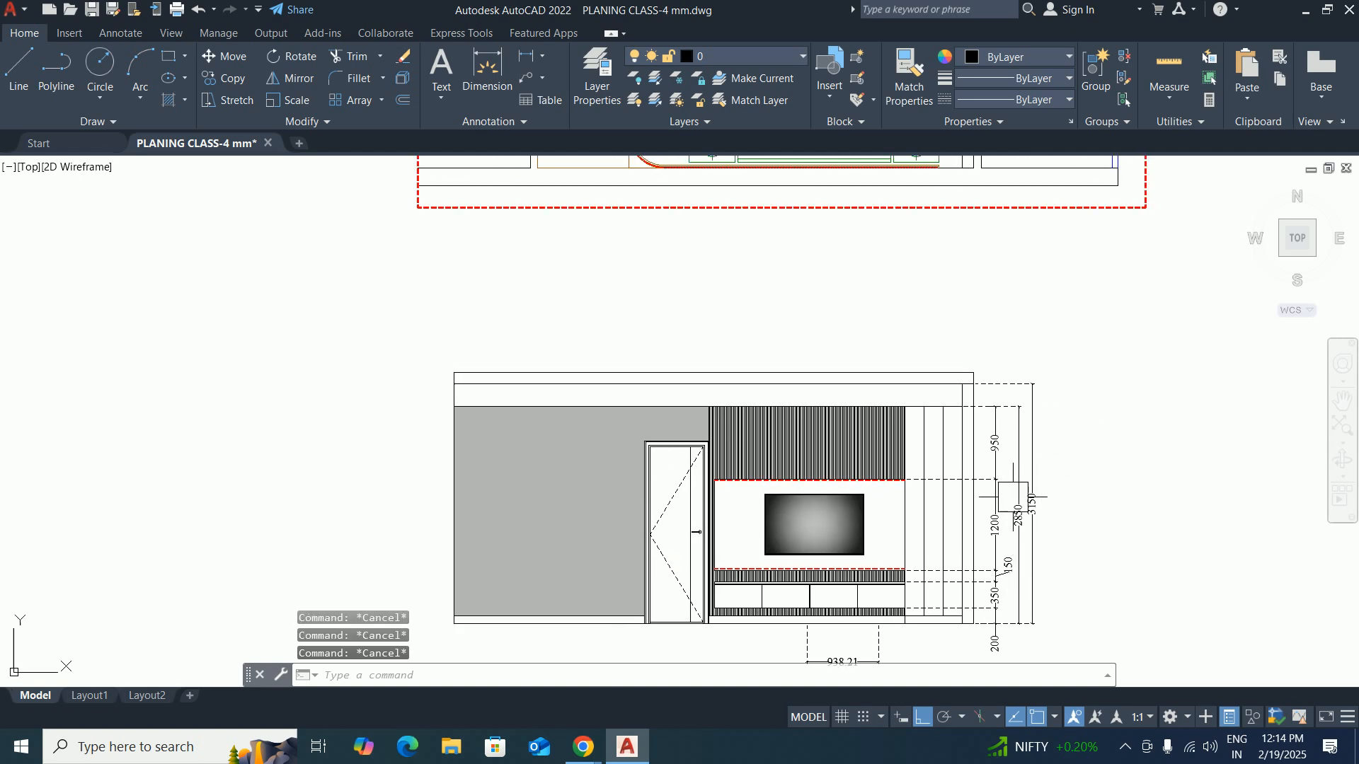
# Delete the stray horizontal dimension below the TV unit.
pyautogui.moveTo(974, 507); pyautogui.dragTo(1026, 455, button='middle')
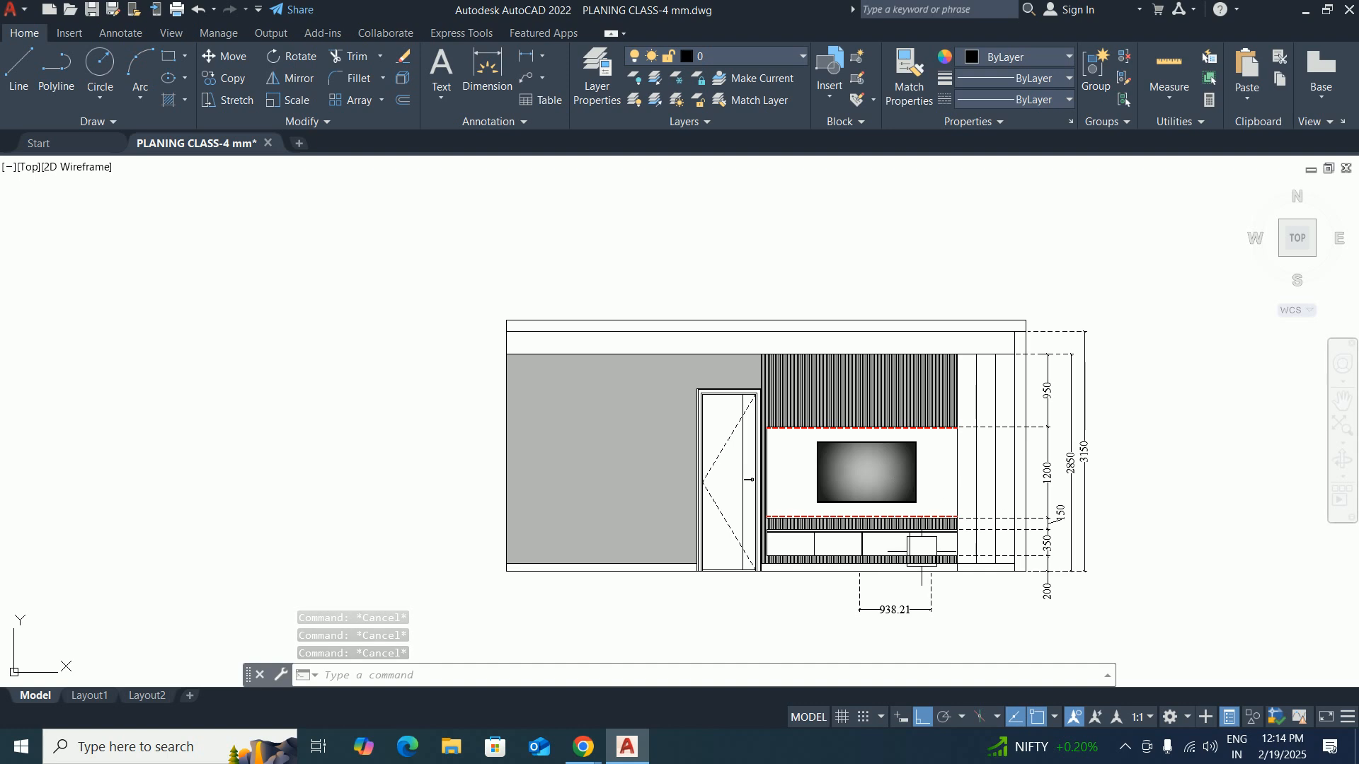
pyautogui.click(915, 607)
pyautogui.press('Delete')
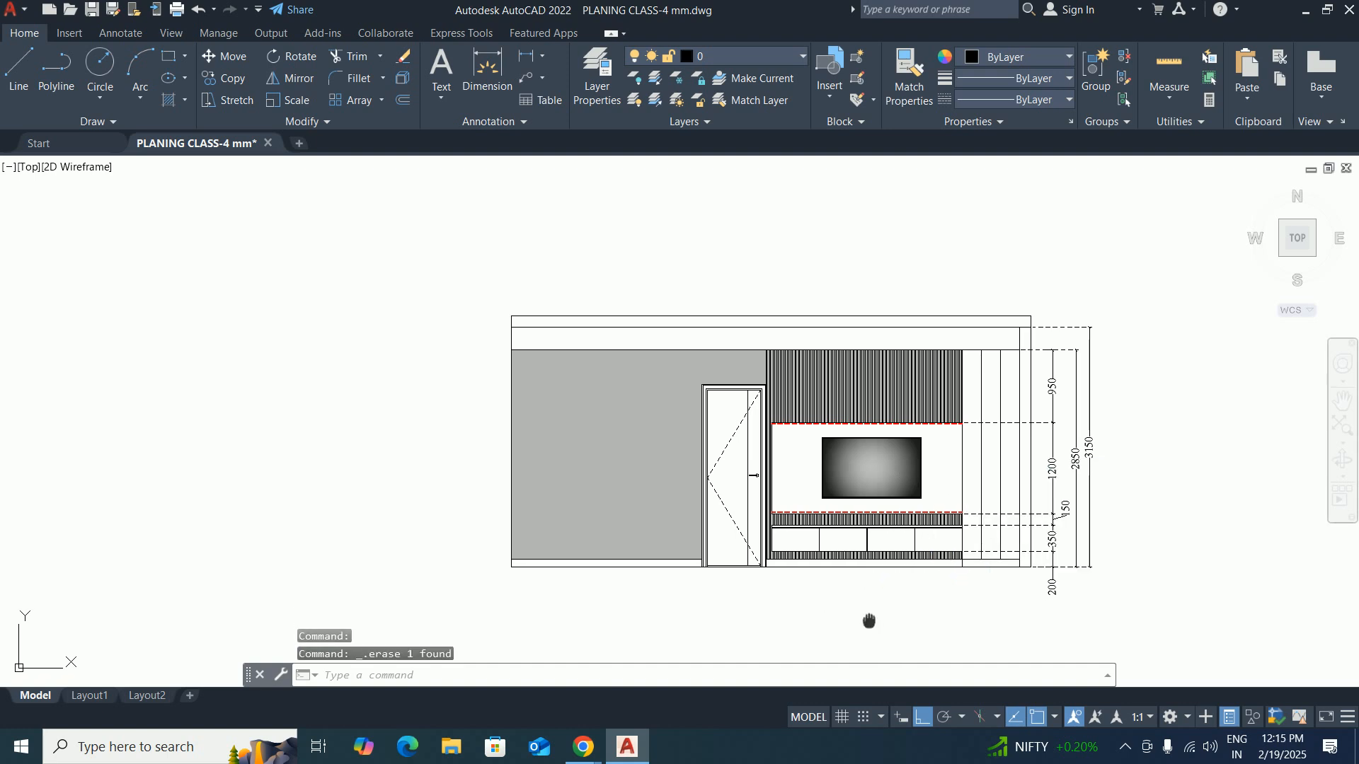
pyautogui.press('Escape')
pyautogui.press('Escape')
# Add a linear dimension for the right-hand side wall's thickness, placed just below the floor line.
pyautogui.moveTo(870, 622); pyautogui.dragTo(883, 604, button='middle')
pyautogui.write('dli')
pyautogui.press('Return')
pyautogui.scroll(4, 996, 569)
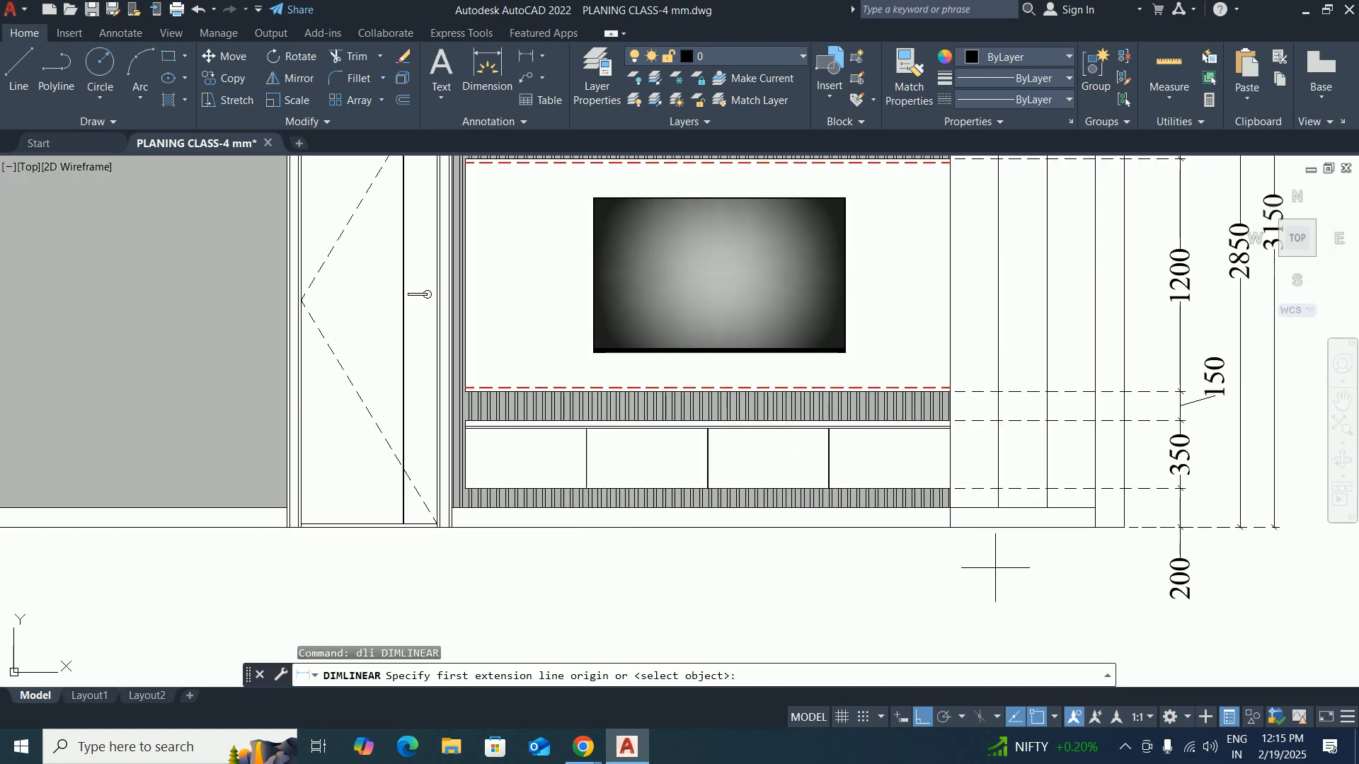
pyautogui.click(1124, 527)
pyautogui.click(1095, 528)
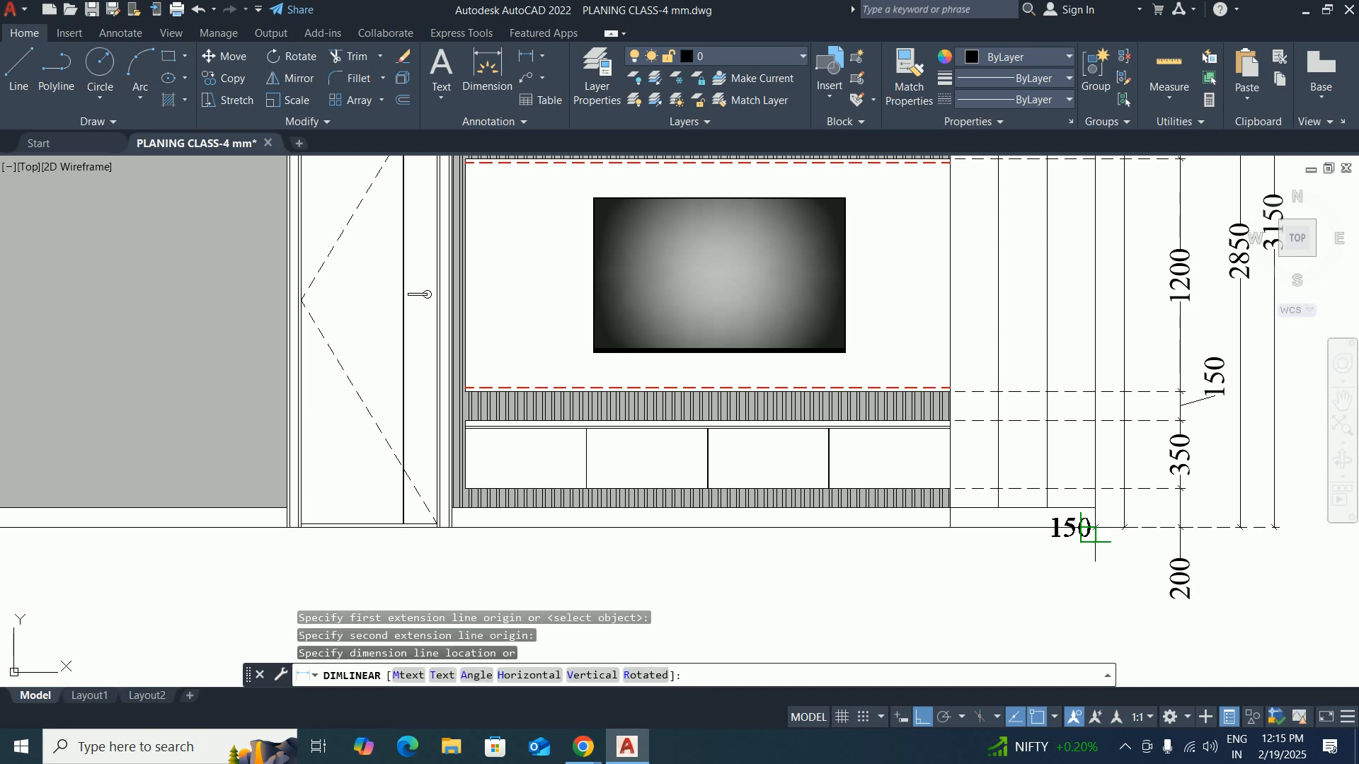
pyautogui.click(1101, 570)
pyautogui.press('Escape')
pyautogui.click(1097, 571)
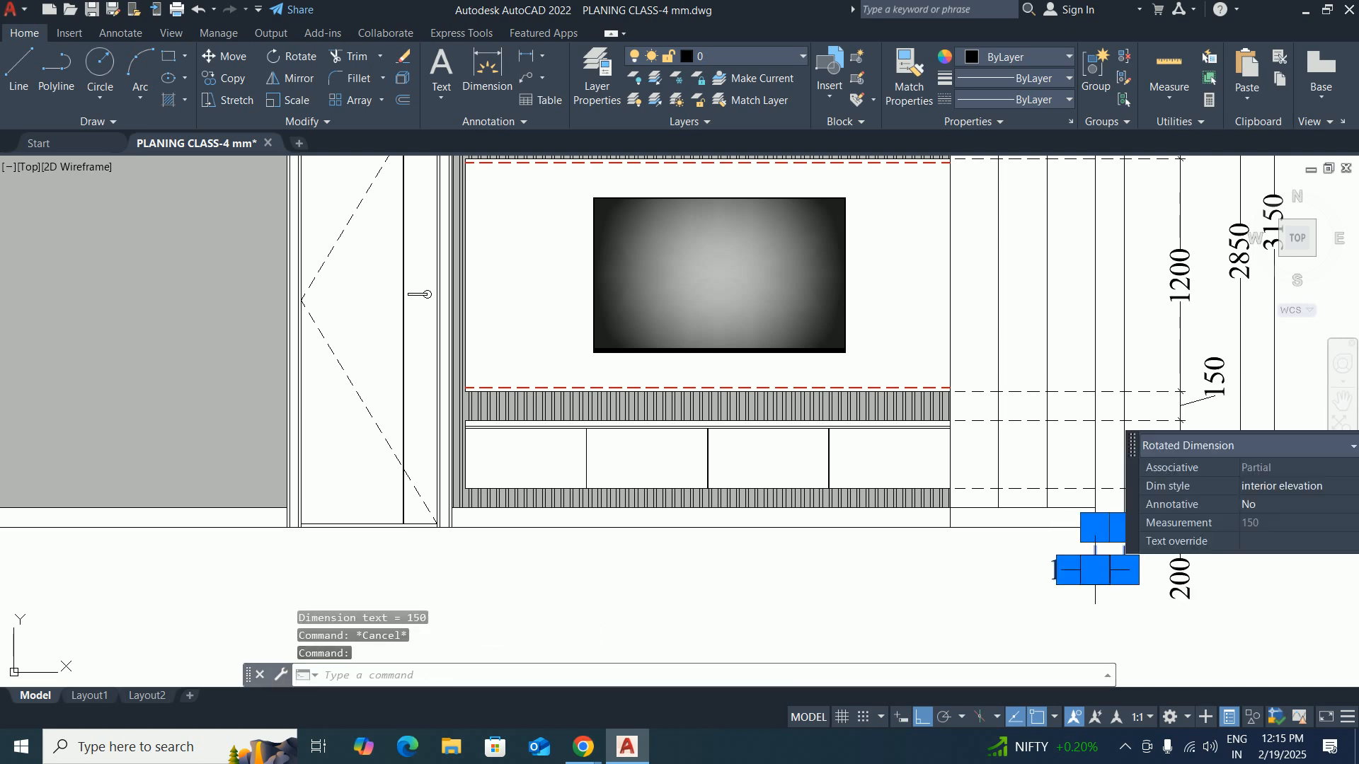
pyautogui.press('Escape')
# Move the lowest vertical dimension's text outward with a leader, clear of the dimension line.
pyautogui.moveTo(1154, 581); pyautogui.dragTo(1023, 601, button='middle')
pyautogui.press('Escape')
pyautogui.click(1049, 598)
pyautogui.moveTo(1049, 598)
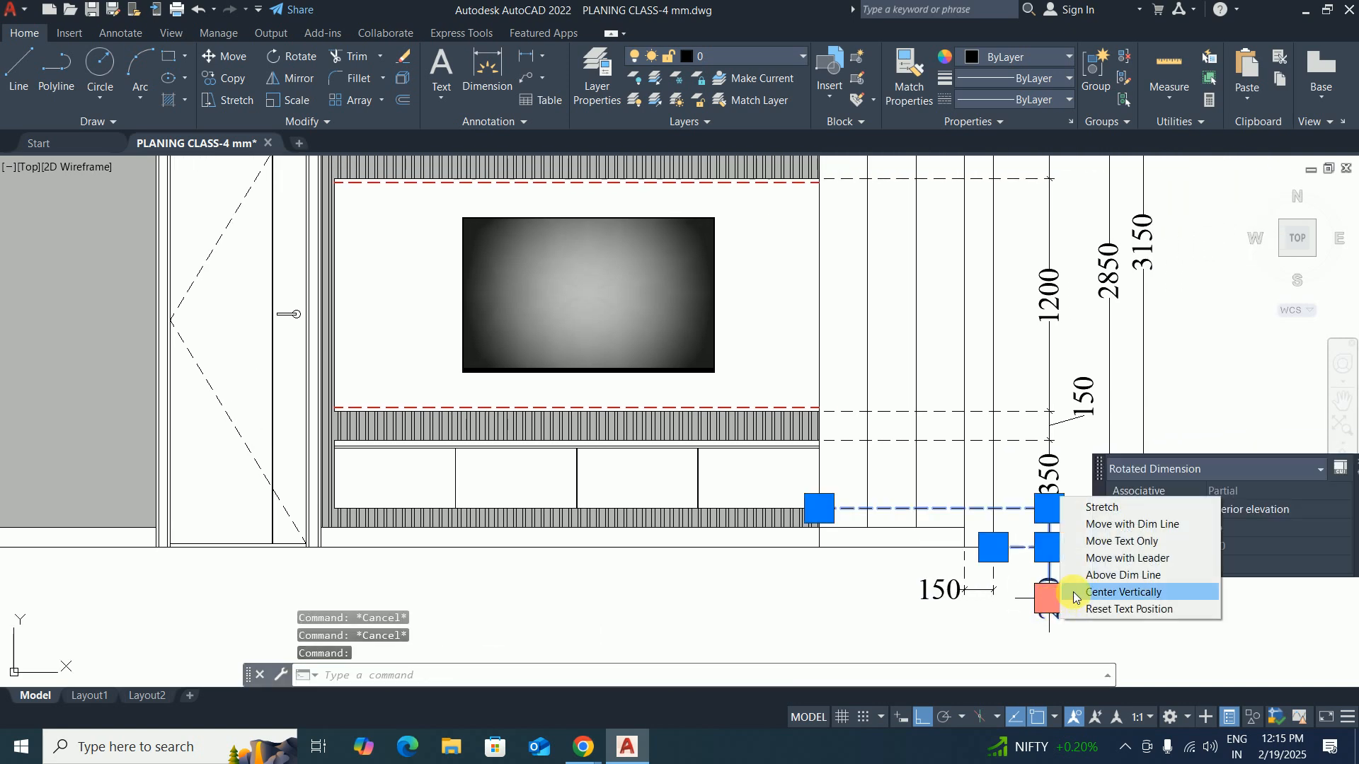
pyautogui.click(1135, 561)
pyautogui.scroll(2, 1105, 577)
pyautogui.scroll(2, 1107, 577)
pyautogui.click(1075, 553)
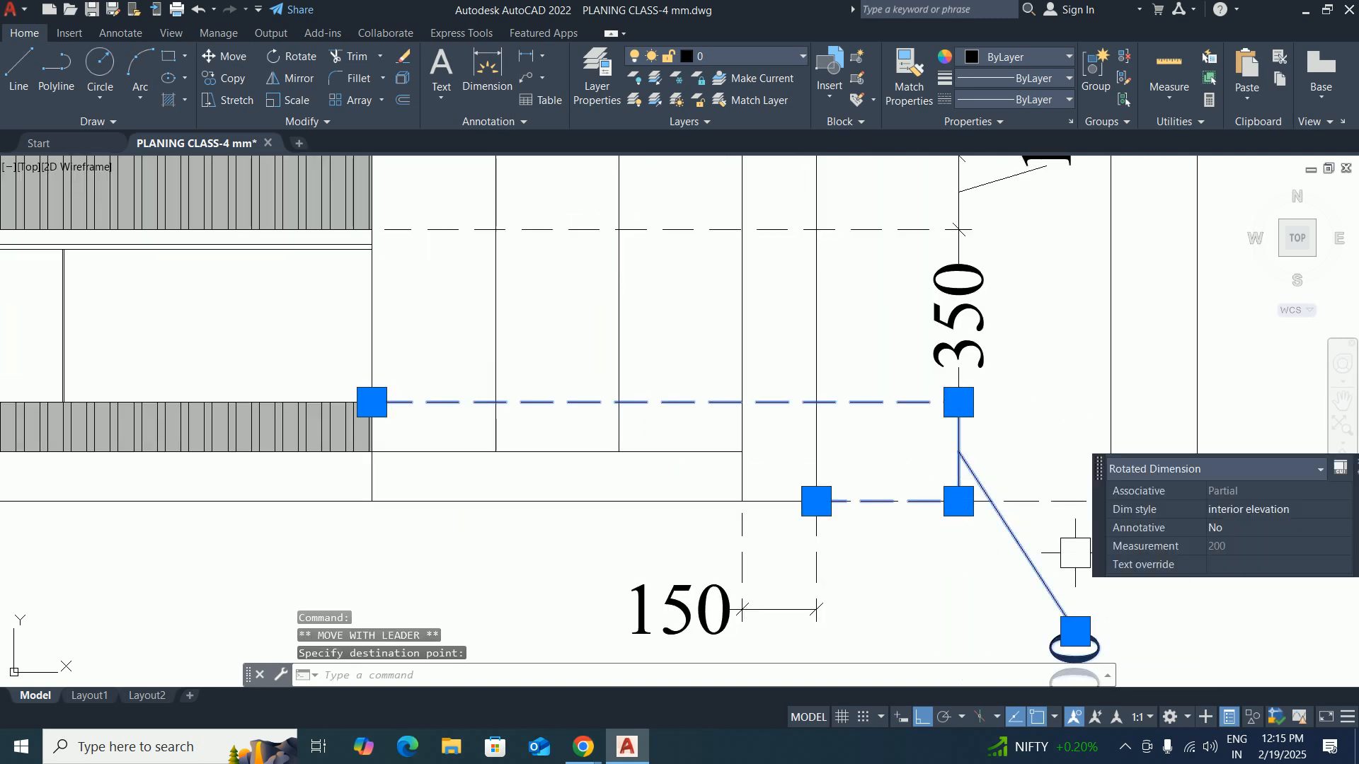
pyautogui.click(1075, 632)
pyautogui.click(1075, 535)
pyautogui.press('Escape')
pyautogui.press('Escape')
pyautogui.scroll(-2, 930, 576)
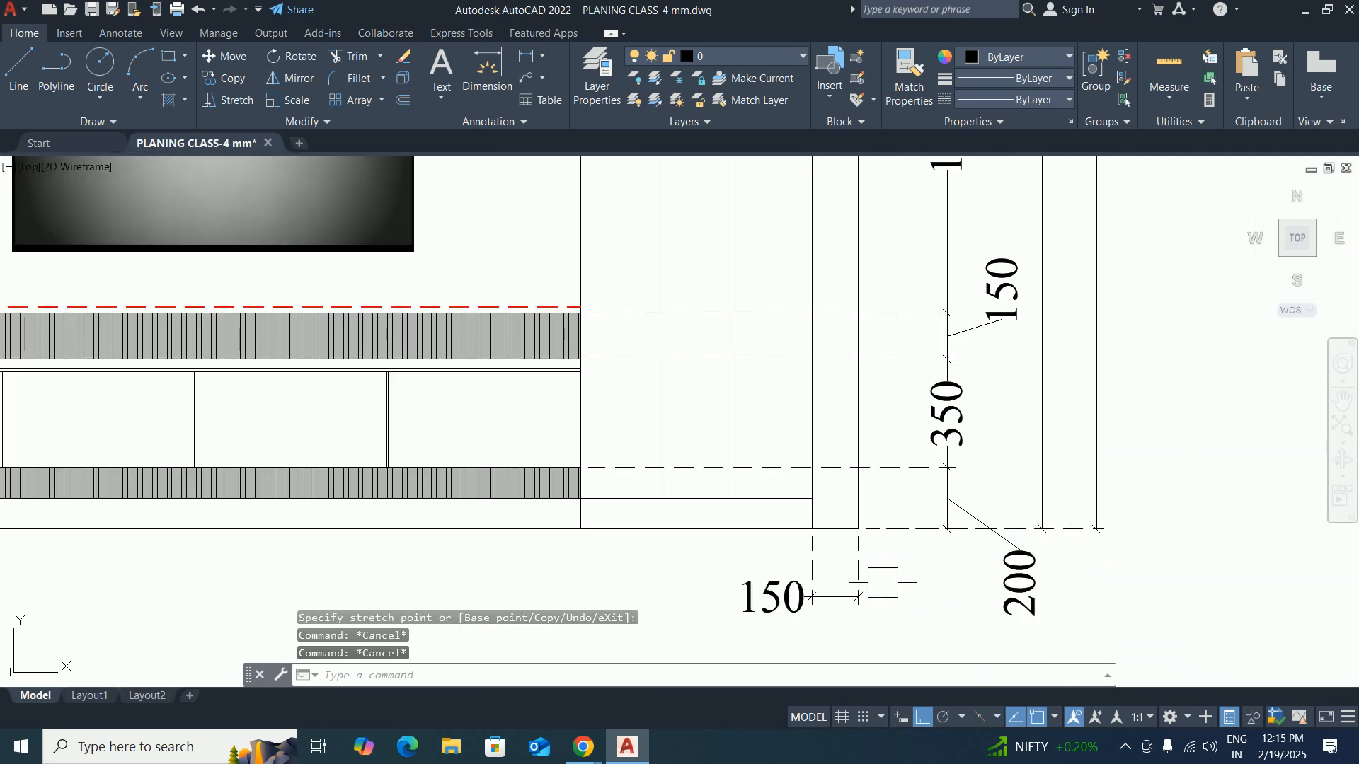
# Move the wall-thickness dimension's text to the outer side of the wall, in line with its dimension line.
pyautogui.click(812, 598)
pyautogui.click(773, 596)
pyautogui.click(913, 597)
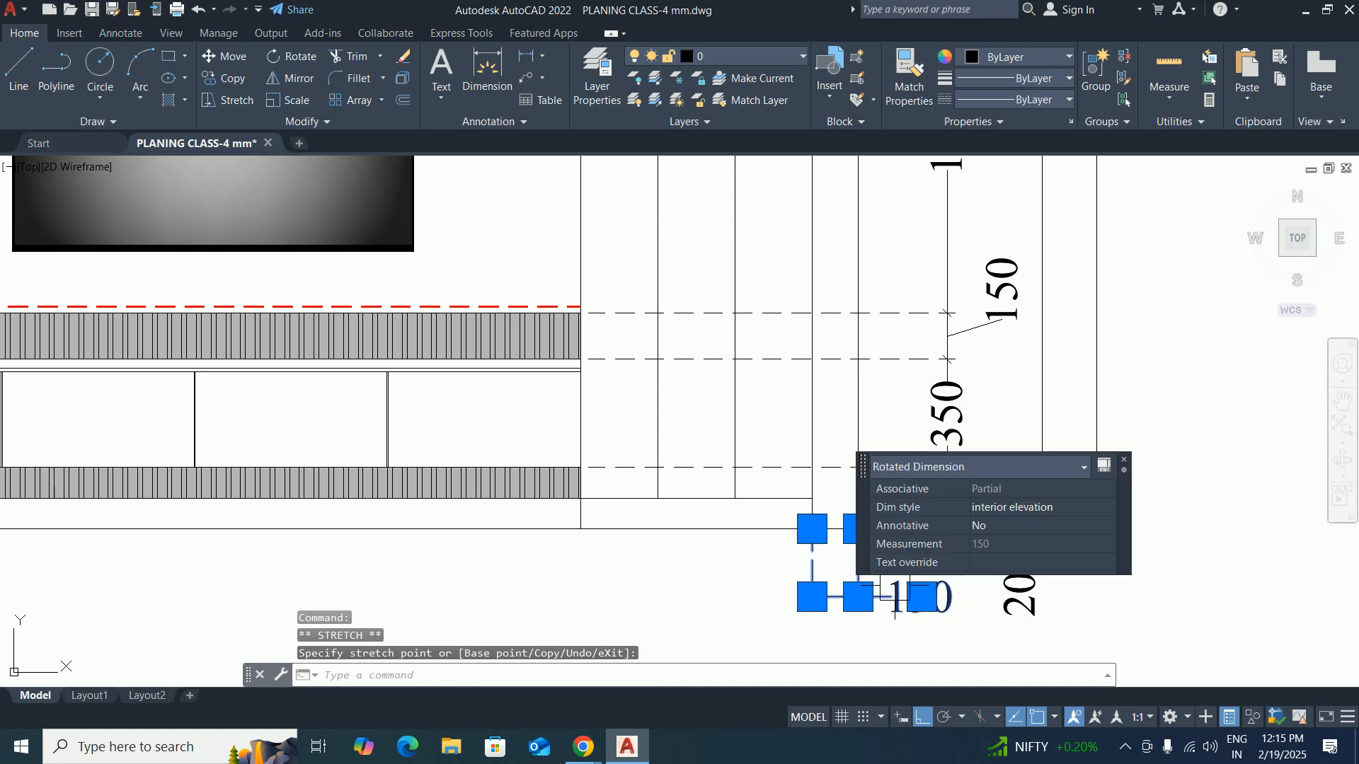
pyautogui.press('Escape')
pyautogui.press('Escape')
pyautogui.scroll(-3, 899, 570)
pyautogui.moveTo(899, 571); pyautogui.dragTo(906, 571, button='middle')
pyautogui.press('Escape')
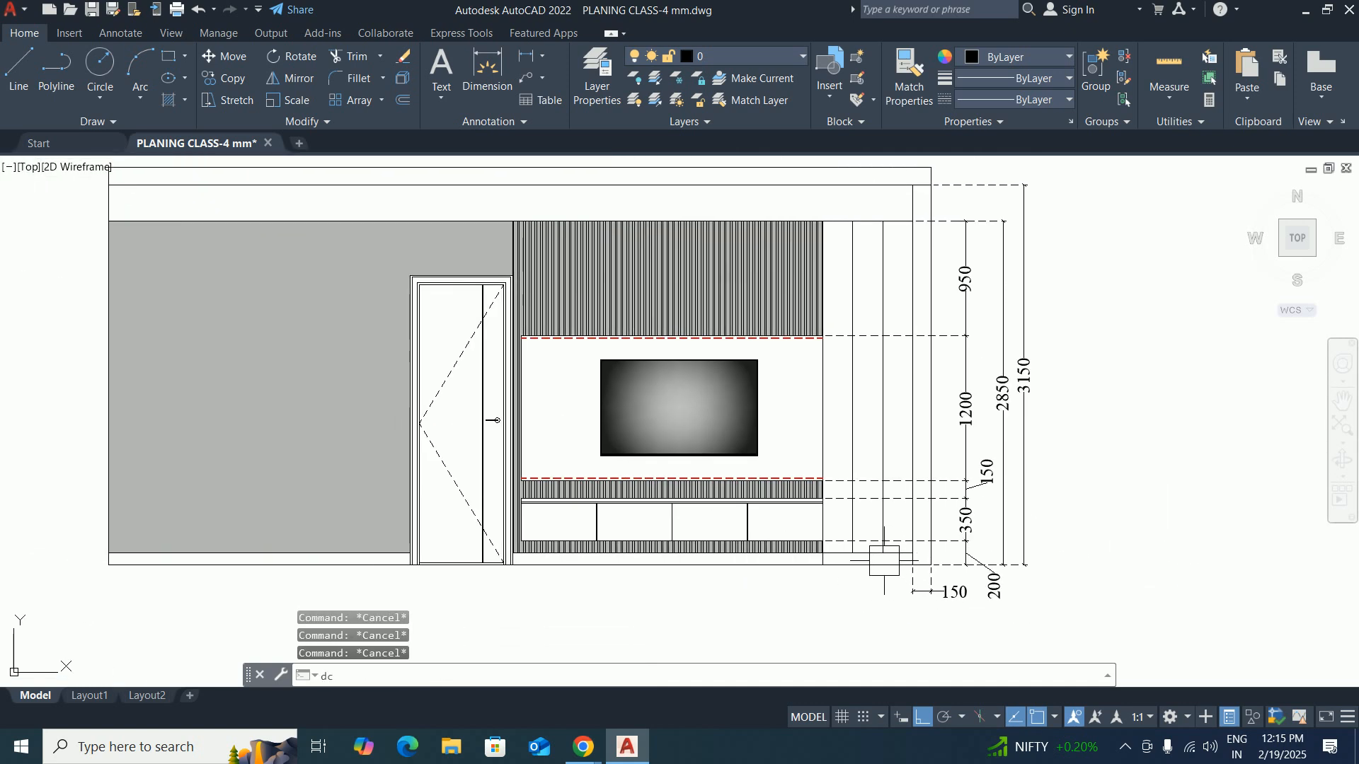
# Continue the horizontal dimension chain from the side wall across the plain panels and the TV unit's full width.
pyautogui.press('space')
pyautogui.scroll(2, 834, 564)
pyautogui.click(813, 564)
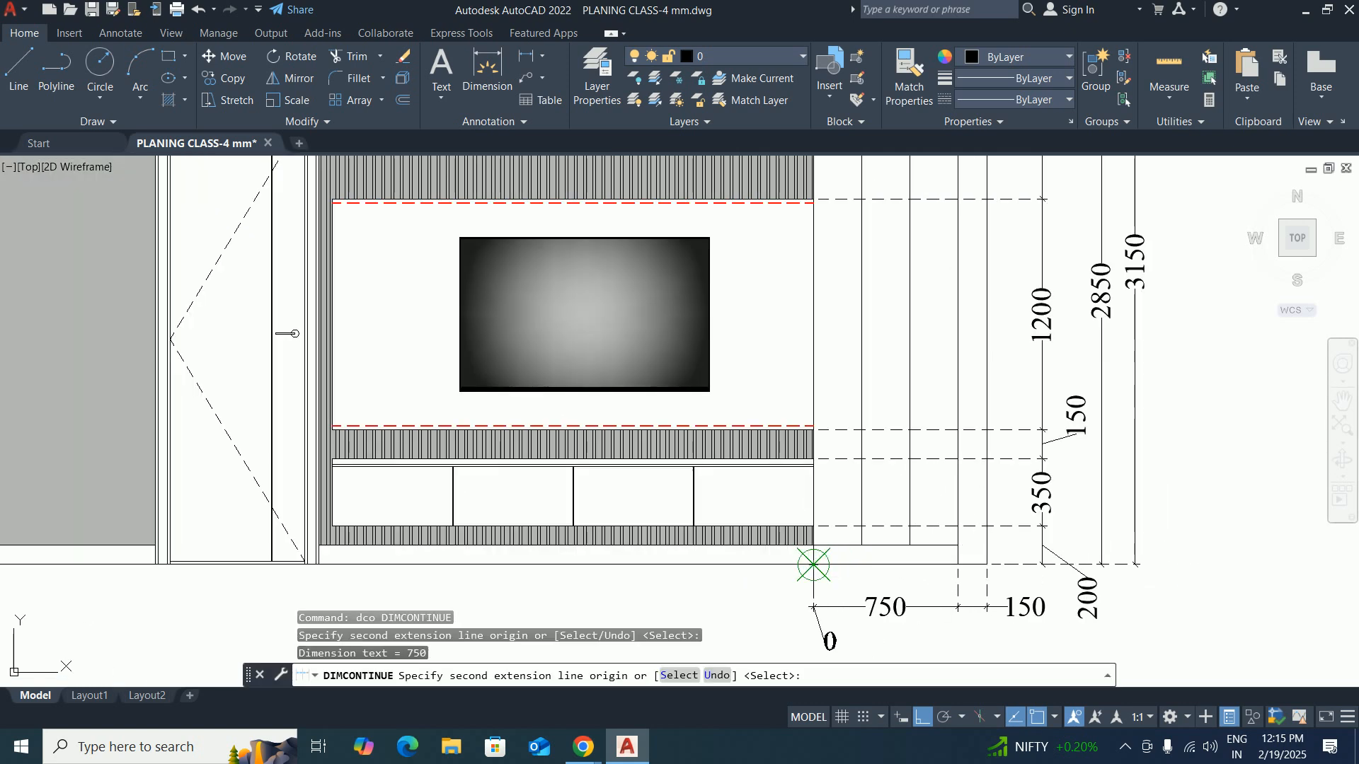
pyautogui.scroll(-2, 813, 608)
pyautogui.moveTo(811, 616); pyautogui.dragTo(914, 615, button='middle')
pyautogui.scroll(2, 795, 571)
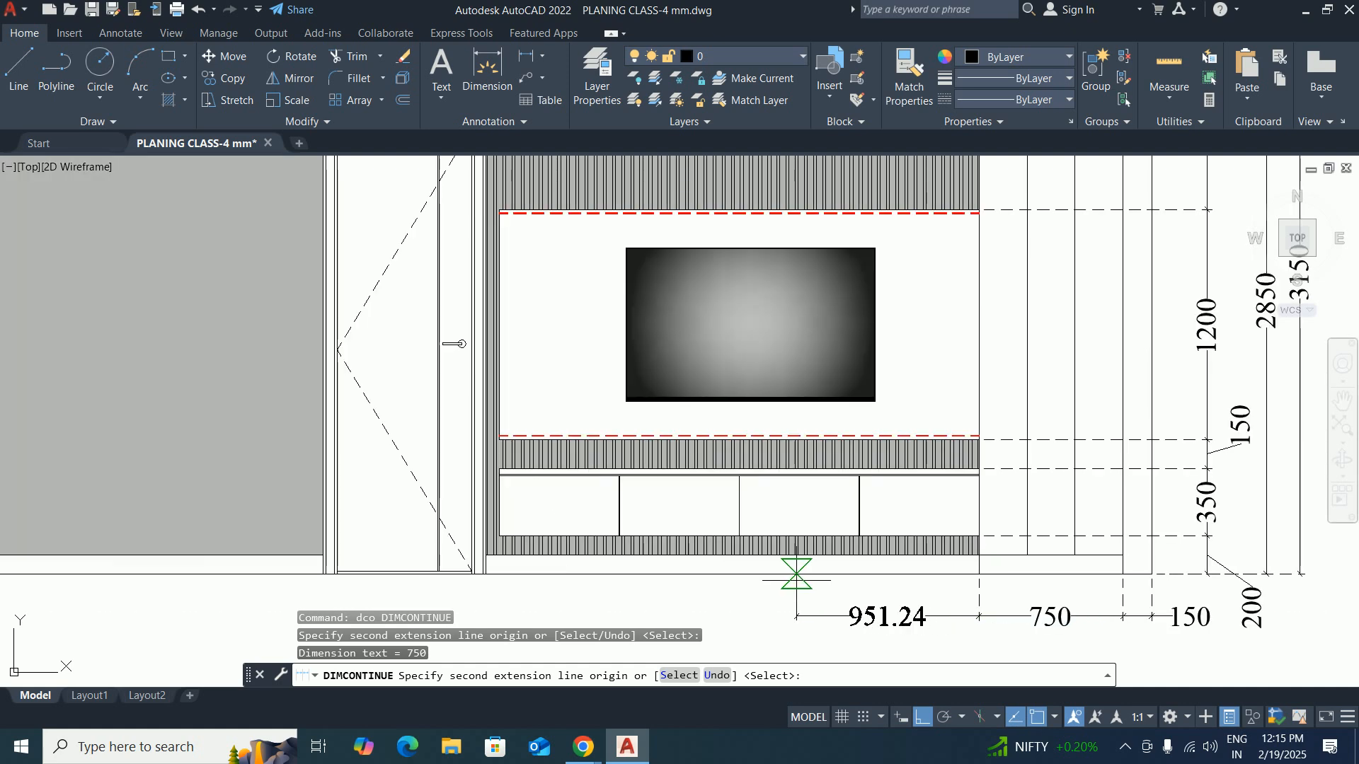
pyautogui.moveTo(795, 570); pyautogui.dragTo(926, 580, button='middle')
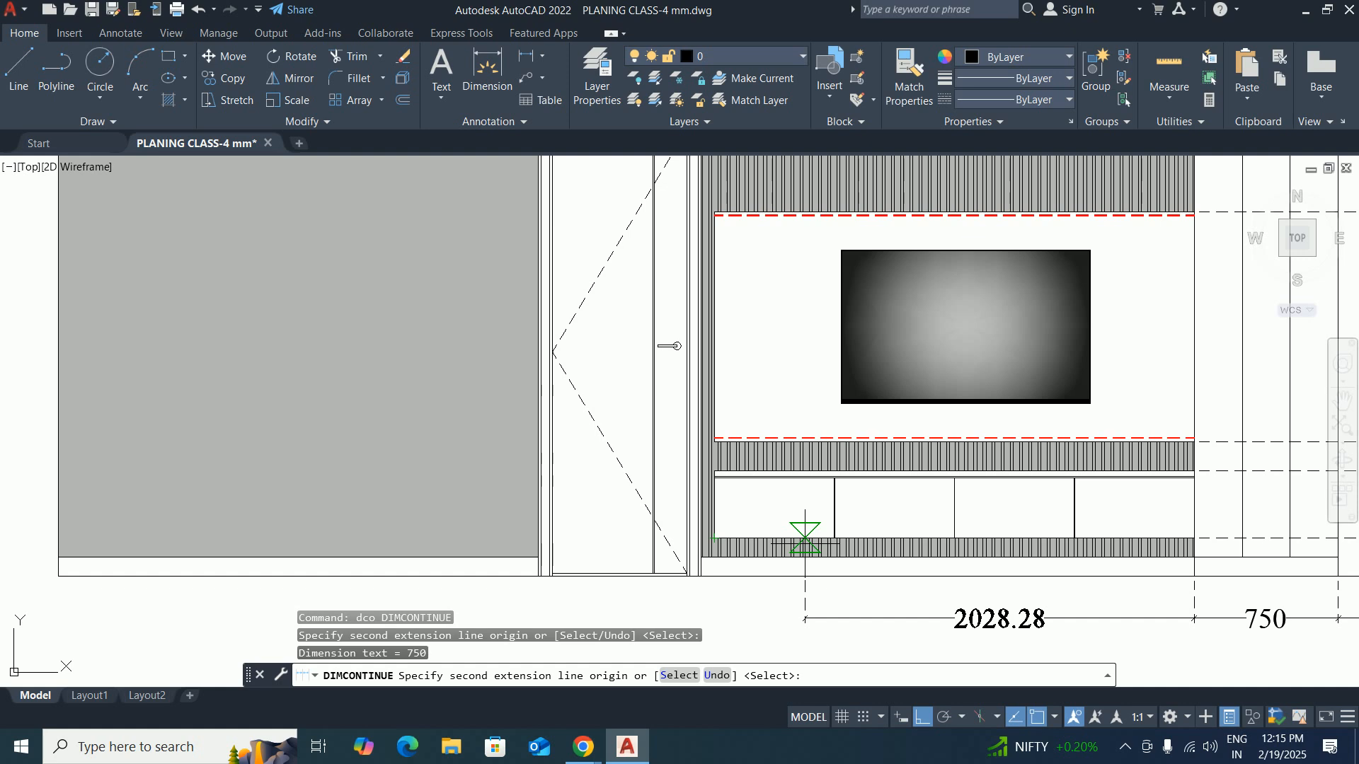
pyautogui.click(714, 539)
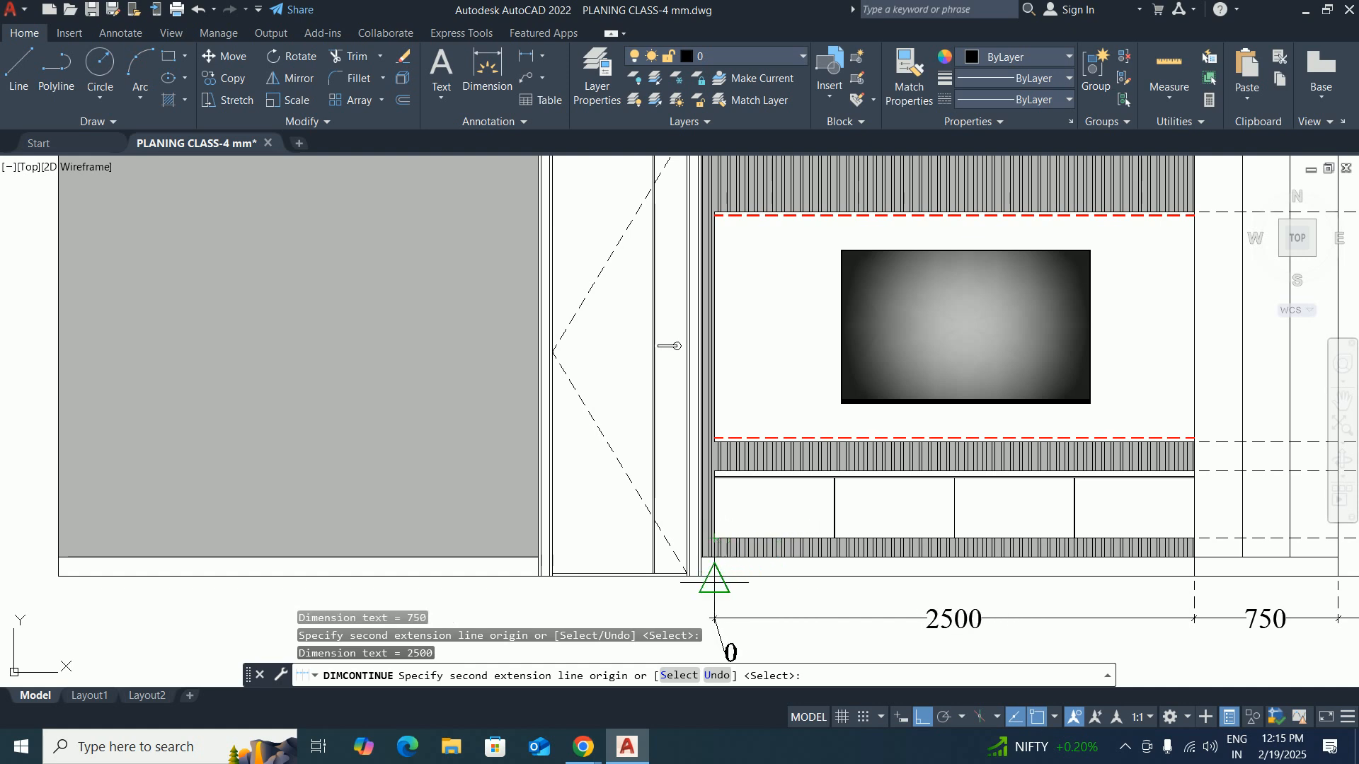
# Continue the horizontal dimension chain across the narrow slatted strip, the door with its frame and the grey wall to its outer corner.
pyautogui.scroll(4, 710, 616)
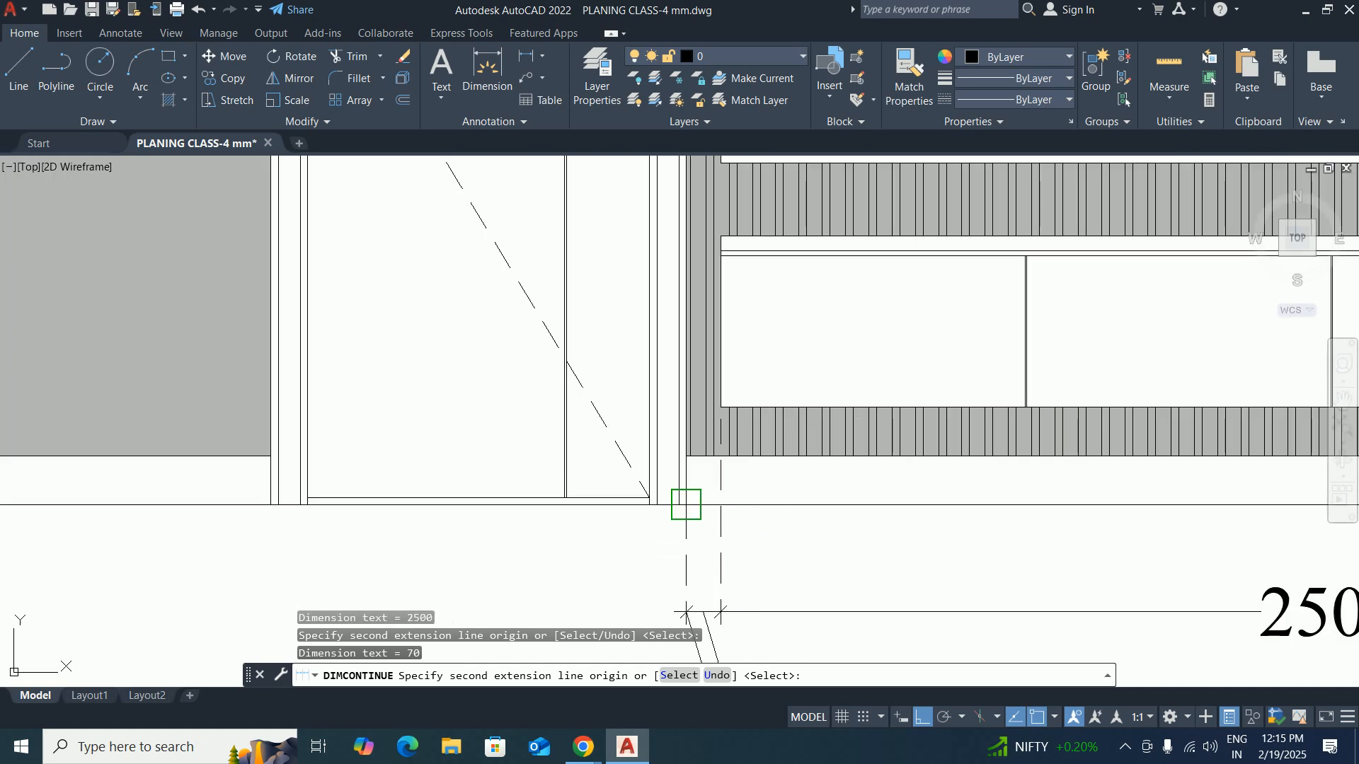
pyautogui.scroll(-4, 686, 505)
pyautogui.moveTo(654, 544); pyautogui.dragTo(842, 494, button='middle')
pyautogui.moveTo(761, 546); pyautogui.dragTo(922, 589, button='middle')
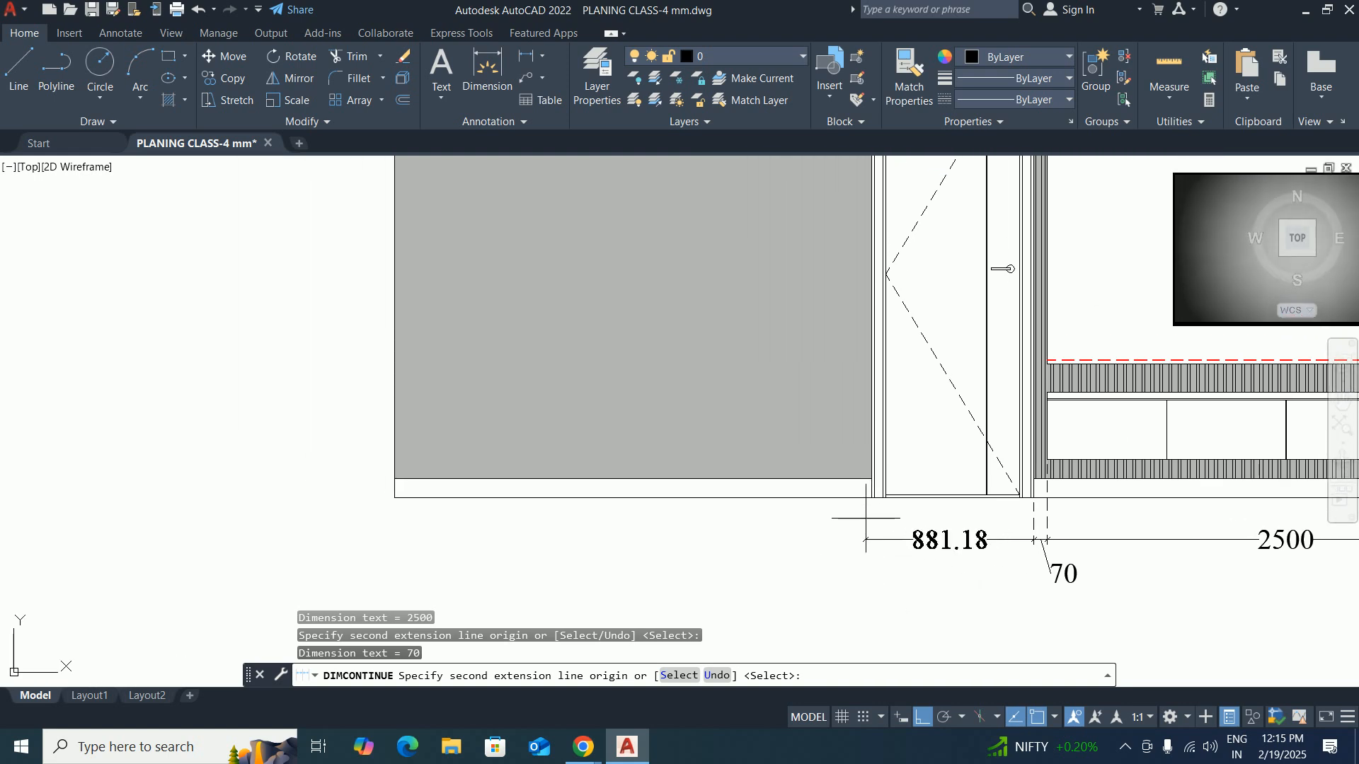
pyautogui.scroll(4, 865, 519)
pyautogui.click(876, 470)
pyautogui.scroll(-2, 780, 500)
pyautogui.moveTo(779, 500); pyautogui.dragTo(1035, 526, button='middle')
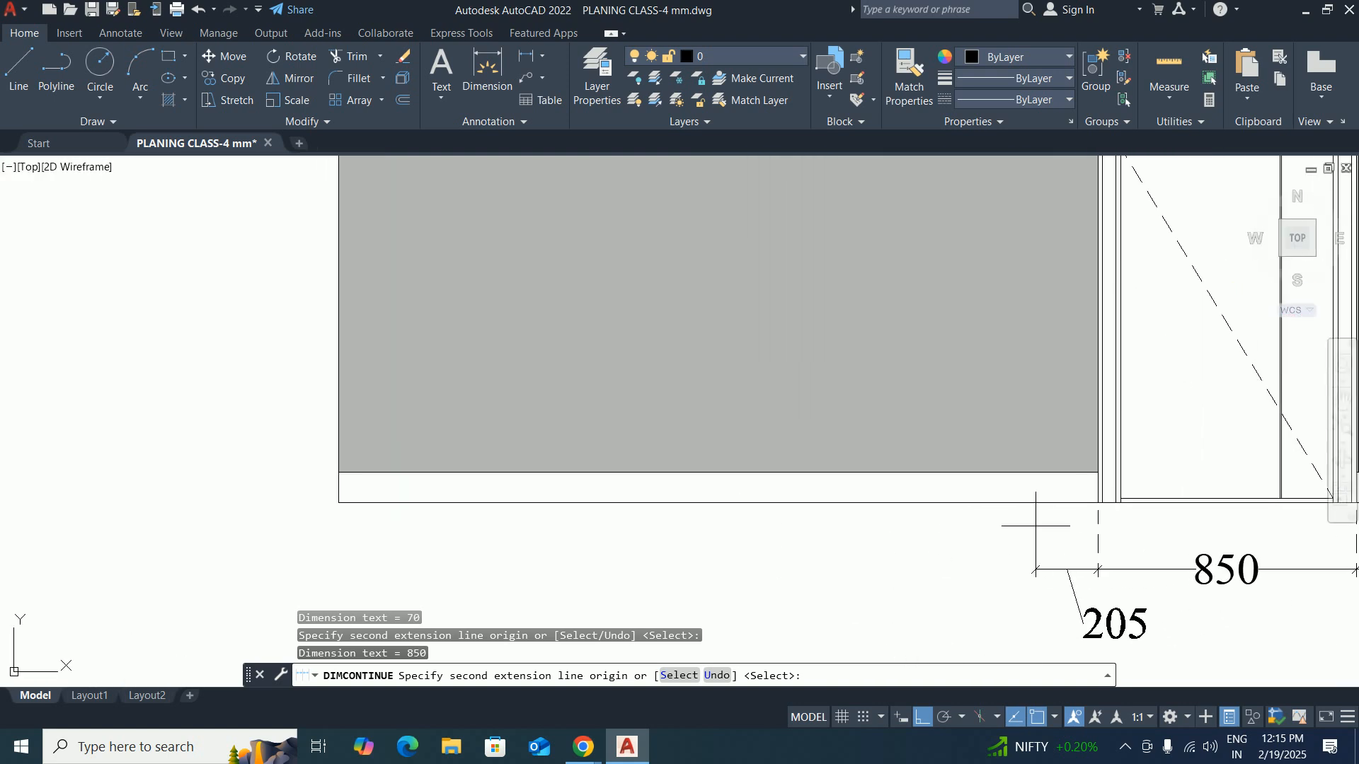
pyautogui.scroll(-2, 1035, 526)
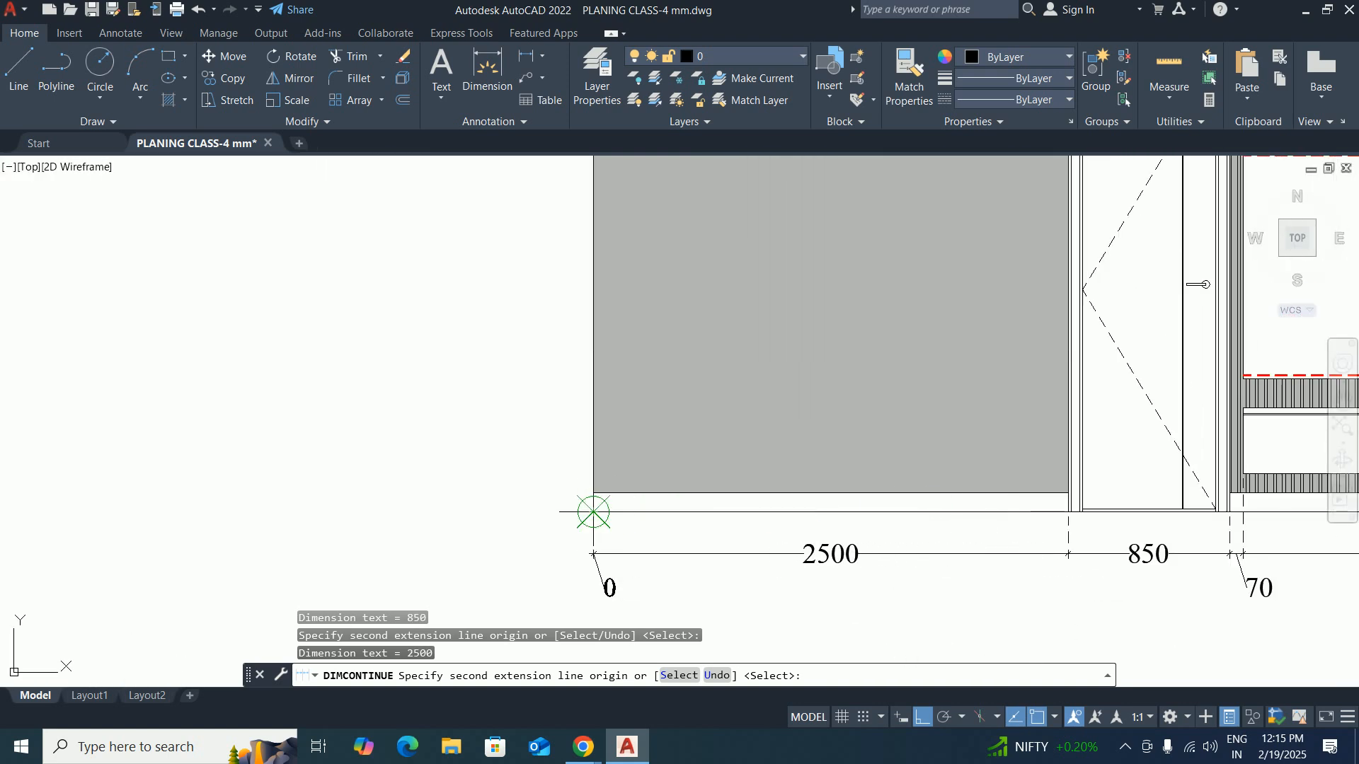
pyautogui.press('Escape')
pyautogui.scroll(-4, 871, 551)
pyautogui.moveTo(1038, 452); pyautogui.dragTo(1034, 463, button='middle')
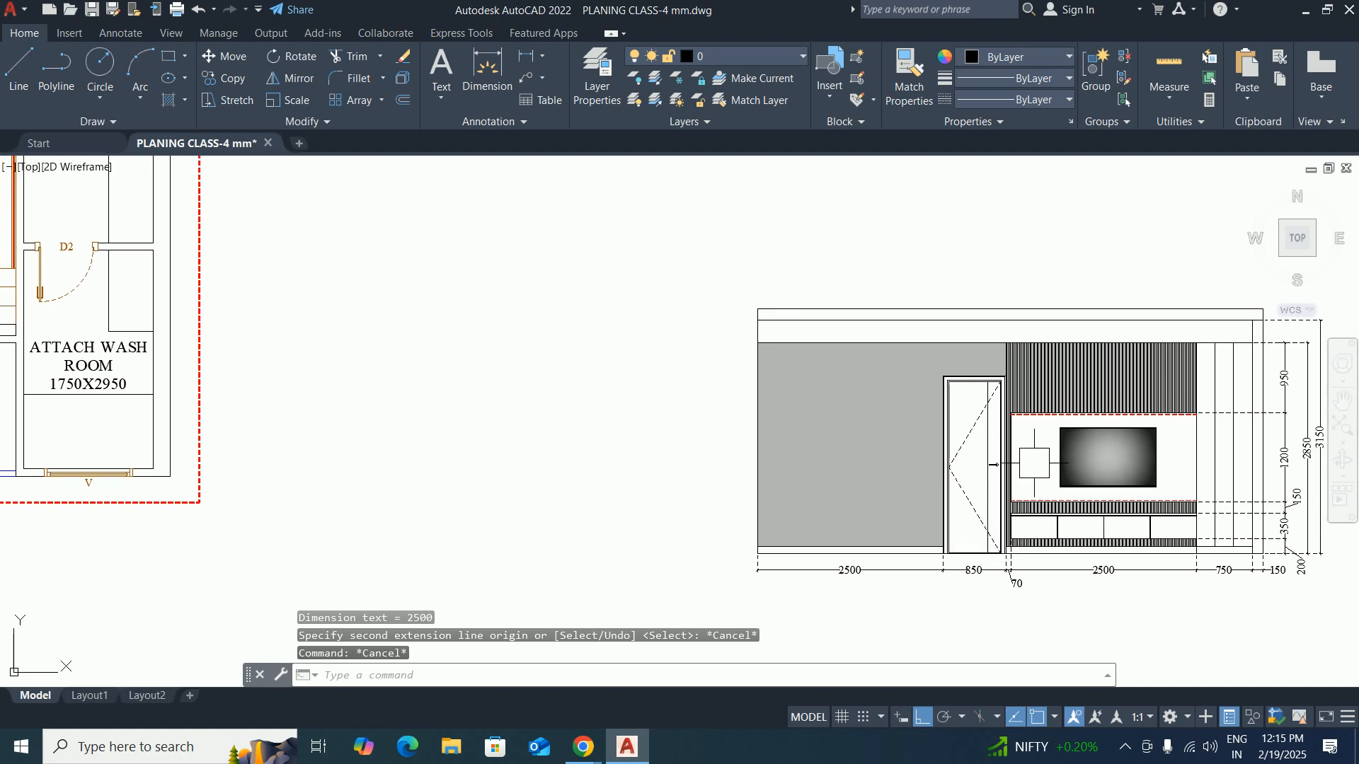
pyautogui.press('Escape')
pyautogui.press('Escape')
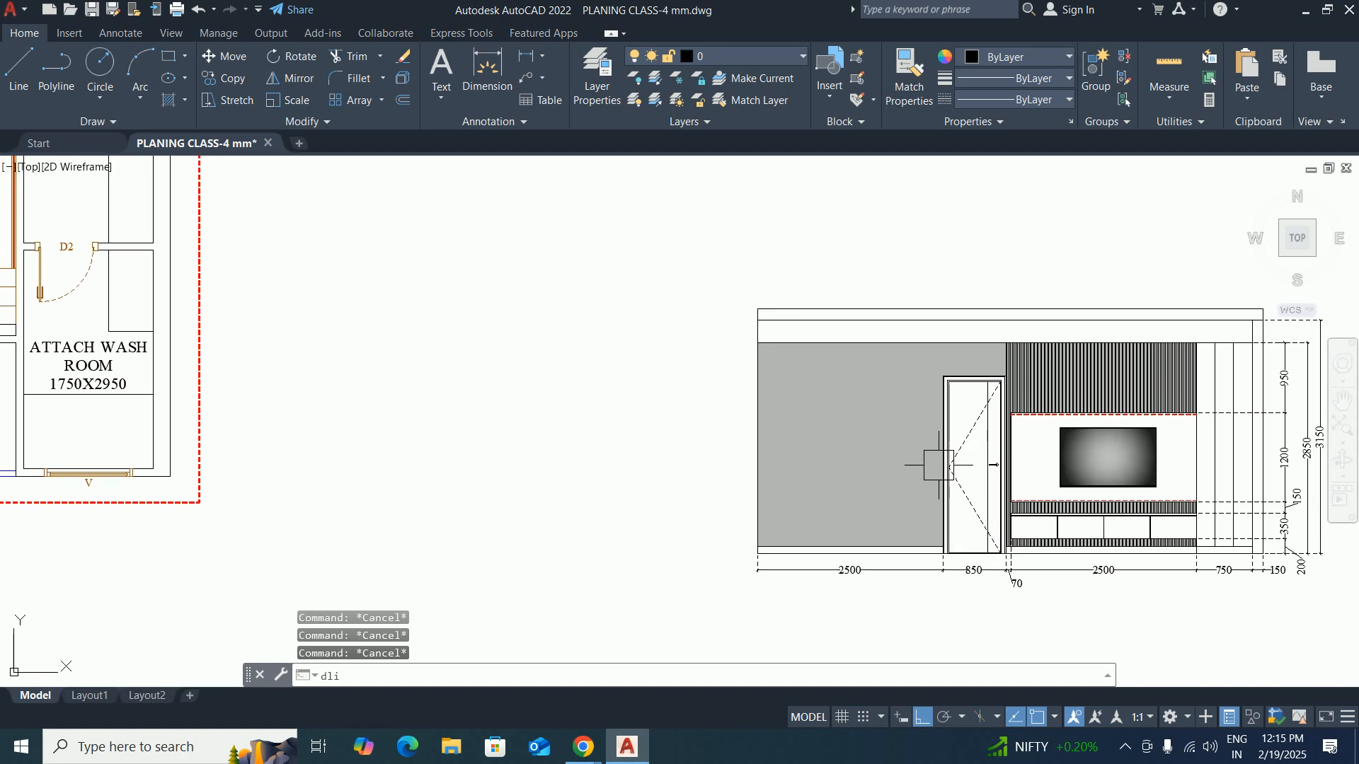
# Add a vertical linear dimension for the skirting height at the grey wall's outer edge.
pyautogui.write('dli')
pyautogui.press('Return')
pyautogui.scroll(2, 748, 532)
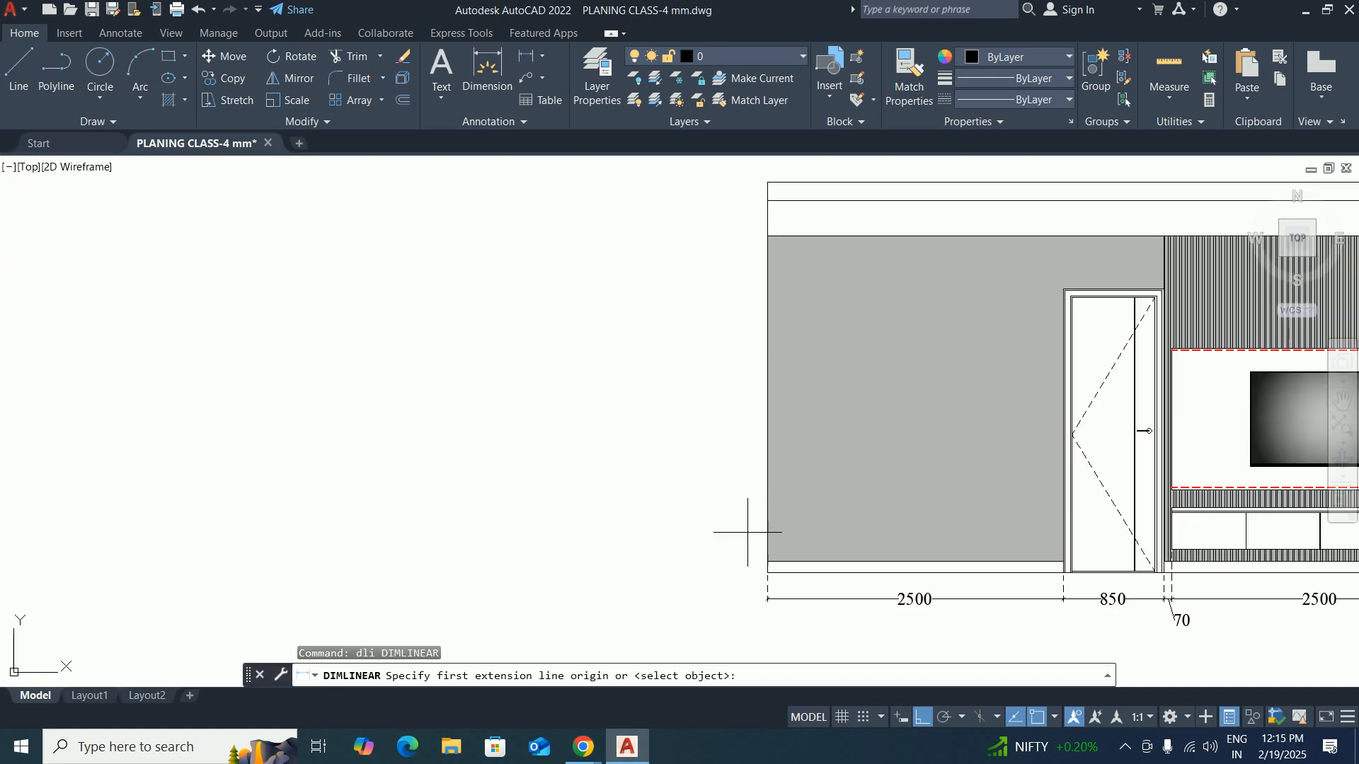
pyautogui.scroll(2, 765, 575)
pyautogui.click(770, 577)
pyautogui.click(769, 558)
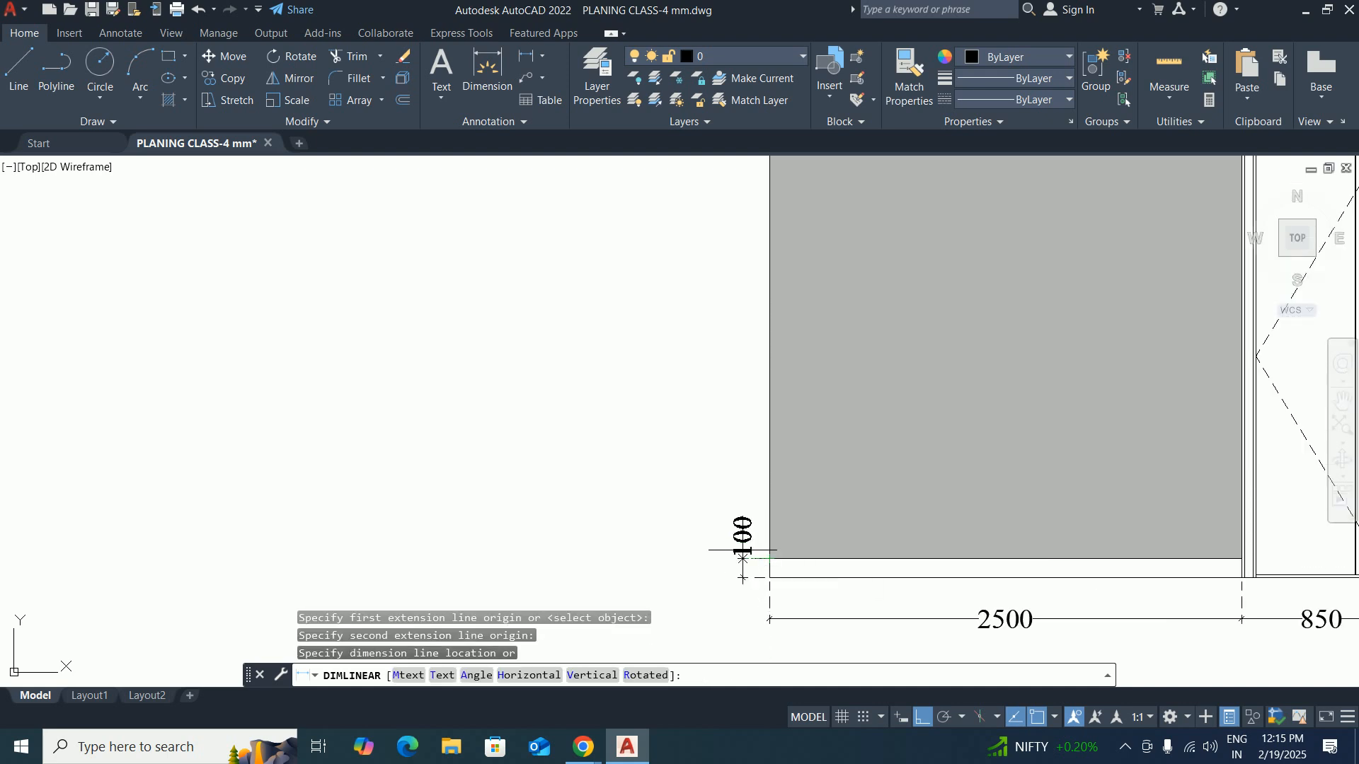
pyautogui.click(714, 539)
pyautogui.press('Escape')
pyautogui.press('Escape')
pyautogui.press('Escape')
pyautogui.scroll(-4, 768, 544)
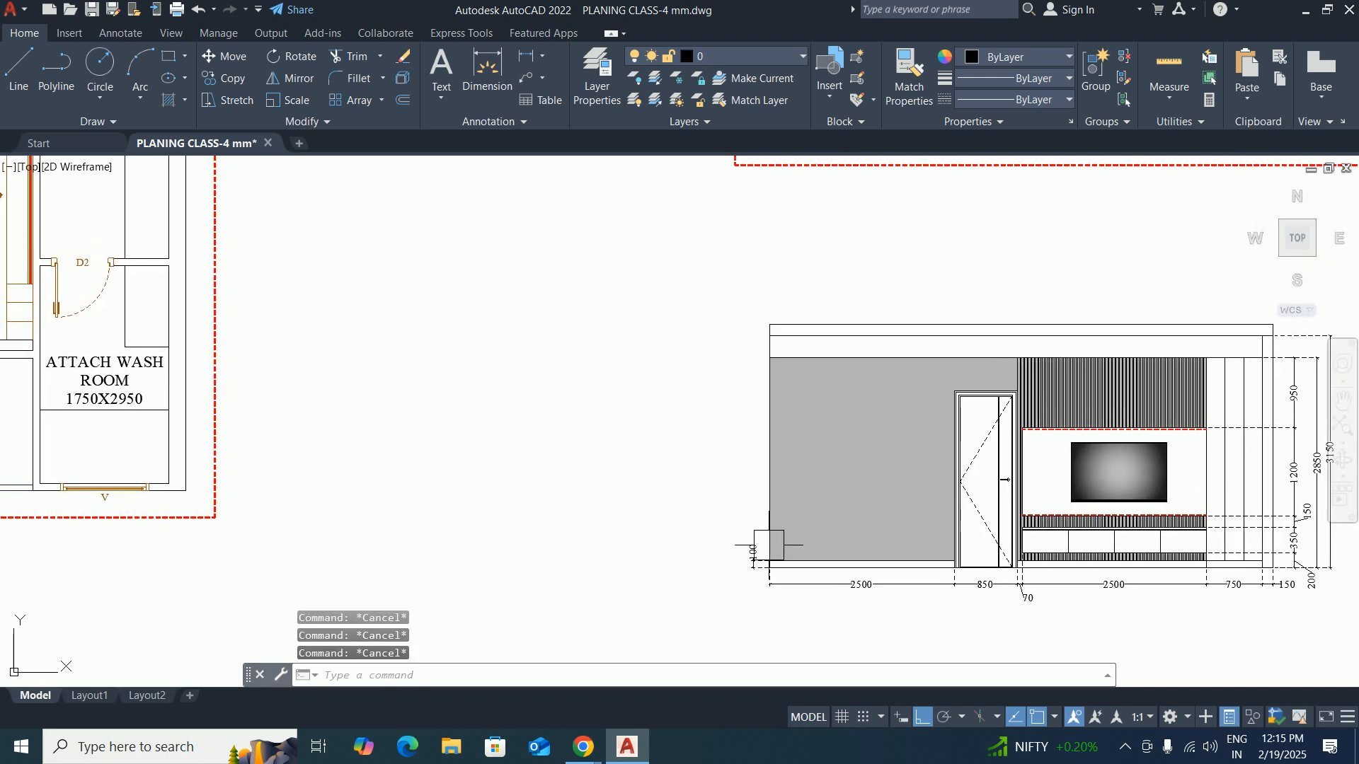
# Dimension the height from the floor to the top of the door frame, outside the skirting dimension beside the grey wall.
pyautogui.write('dli')
pyautogui.press('Return')
pyautogui.scroll(4, 778, 566)
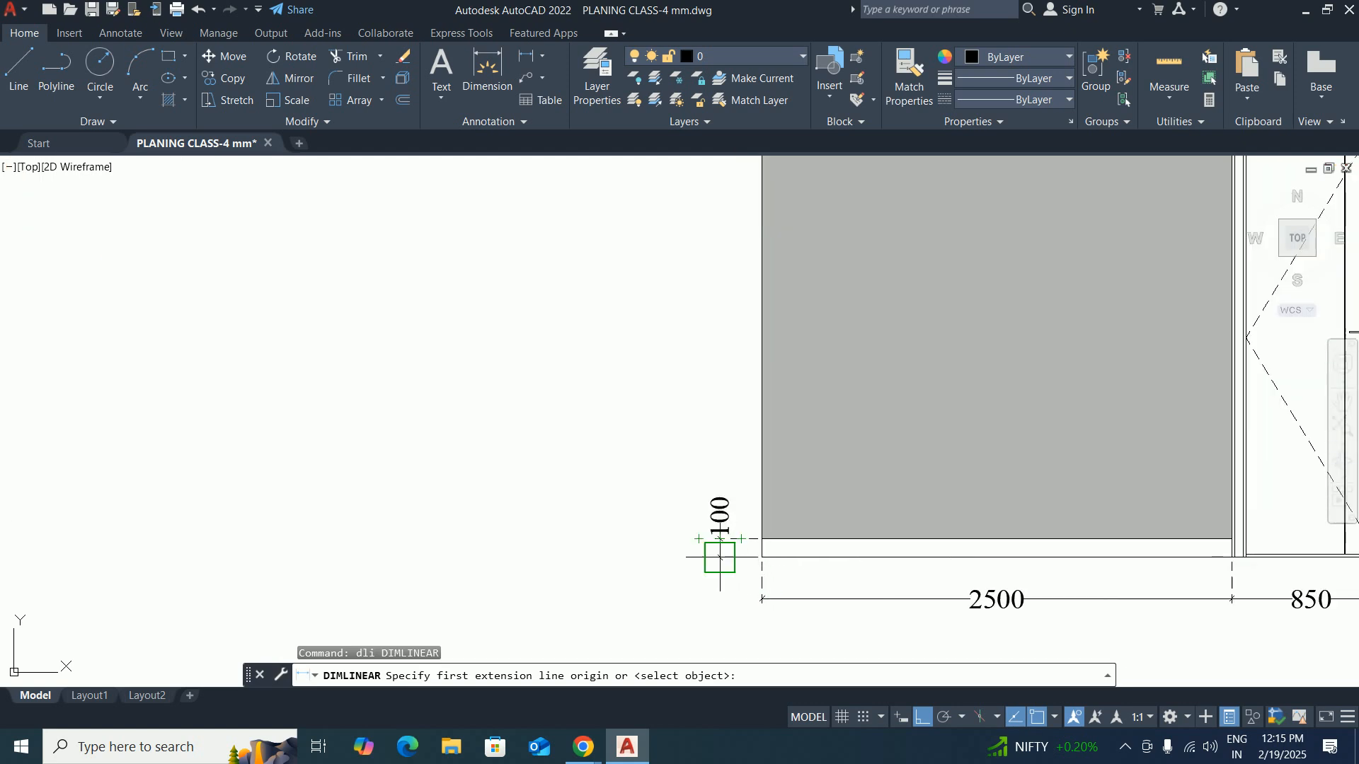
pyautogui.click(720, 557)
pyautogui.scroll(-3, 852, 534)
pyautogui.scroll(5, 929, 415)
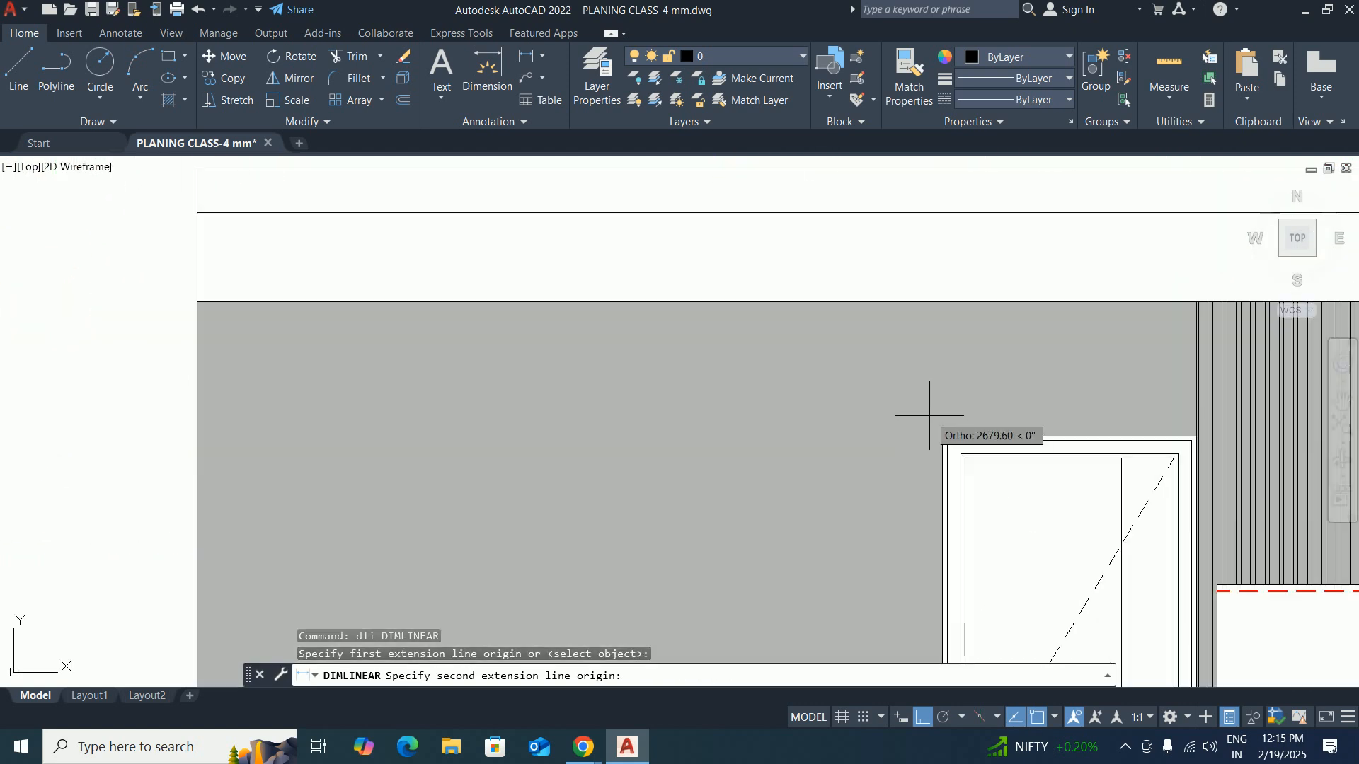
pyautogui.click(942, 434)
pyautogui.scroll(-3, 703, 455)
pyautogui.scroll(4, 792, 465)
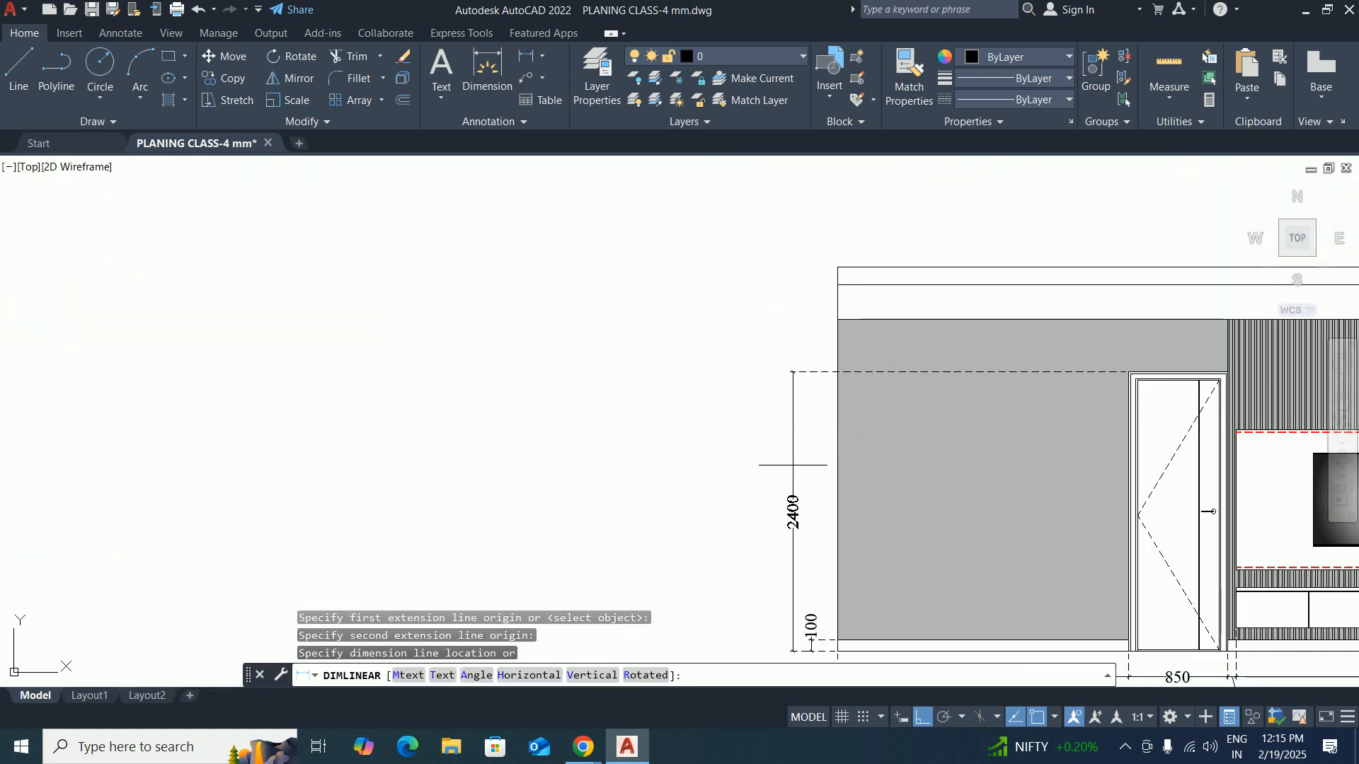
pyautogui.scroll(2, 783, 501)
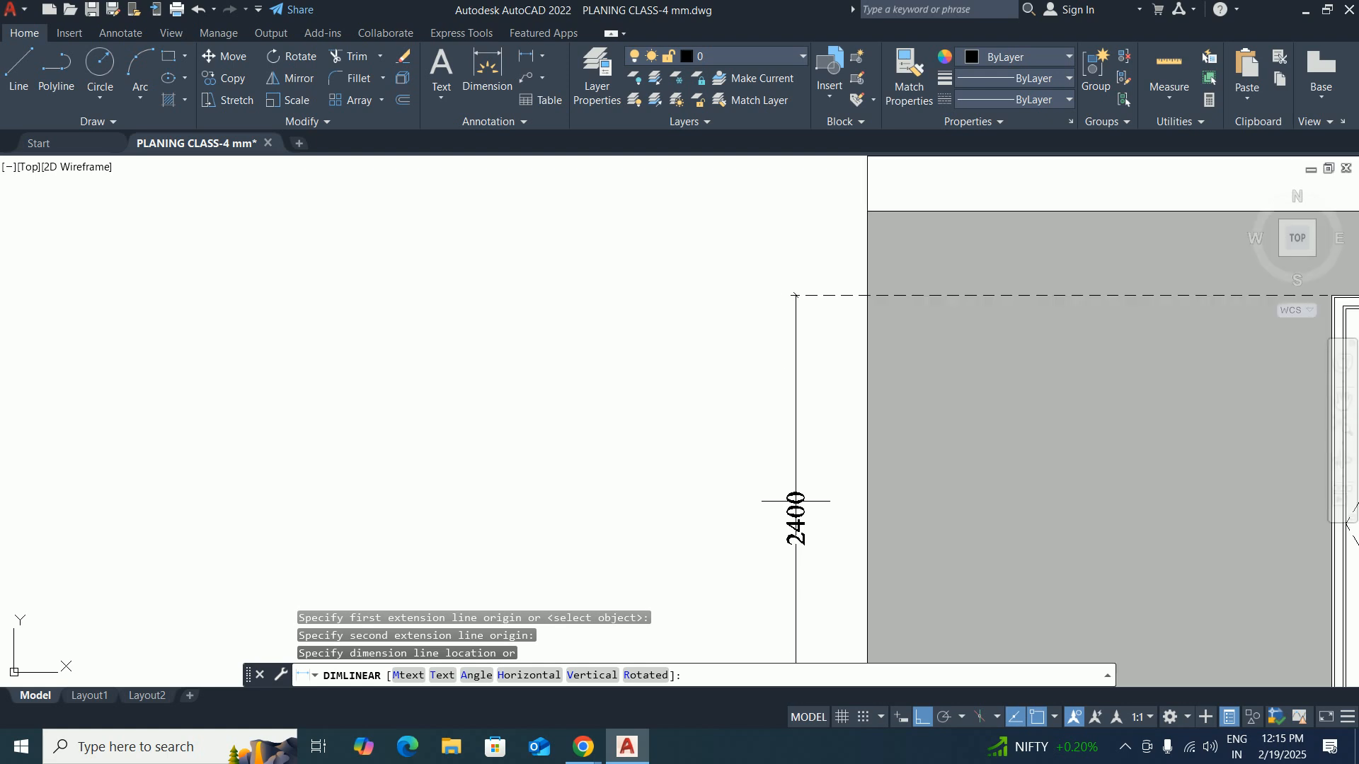
pyautogui.click(796, 501)
pyautogui.press('Escape')
pyautogui.press('Escape')
pyautogui.scroll(-3, 795, 498)
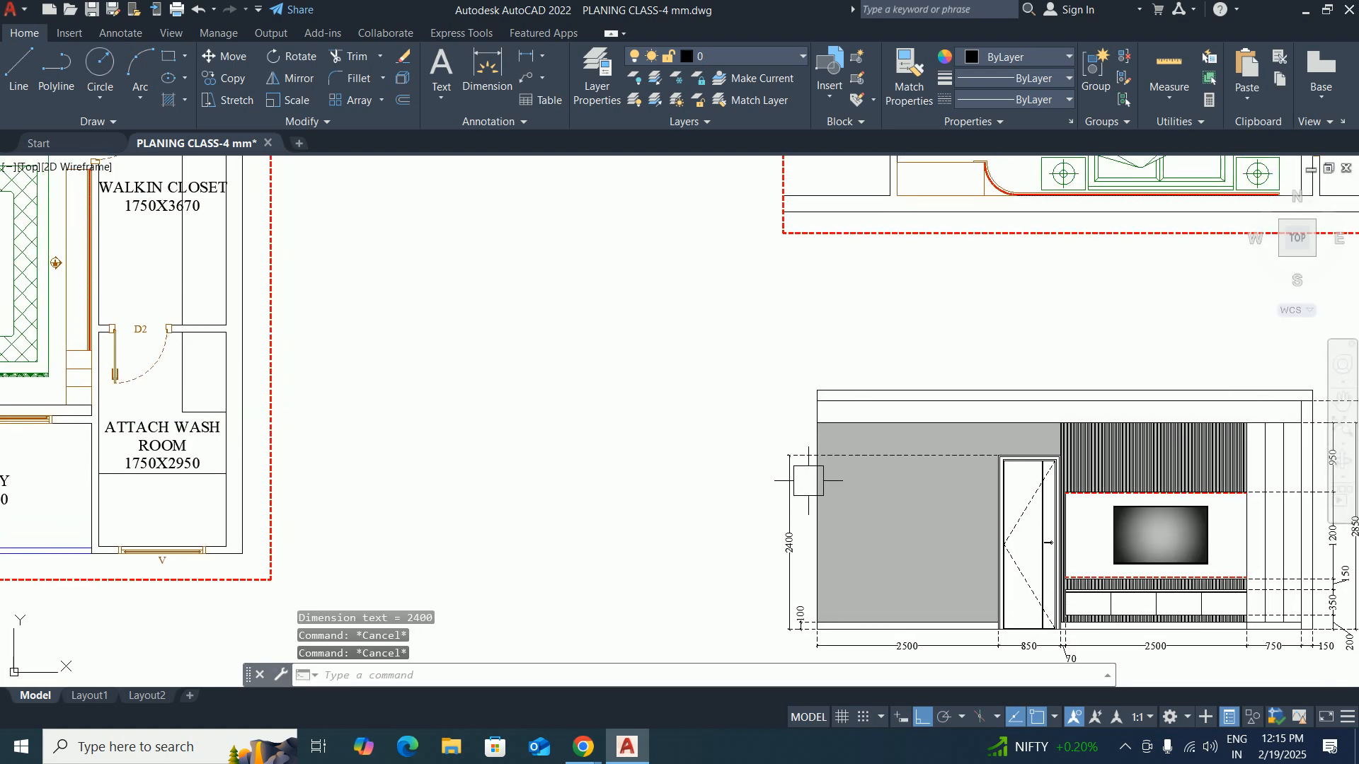
pyautogui.moveTo(834, 481); pyautogui.dragTo(805, 484, button='middle')
pyautogui.press('Escape')
pyautogui.write('dli')
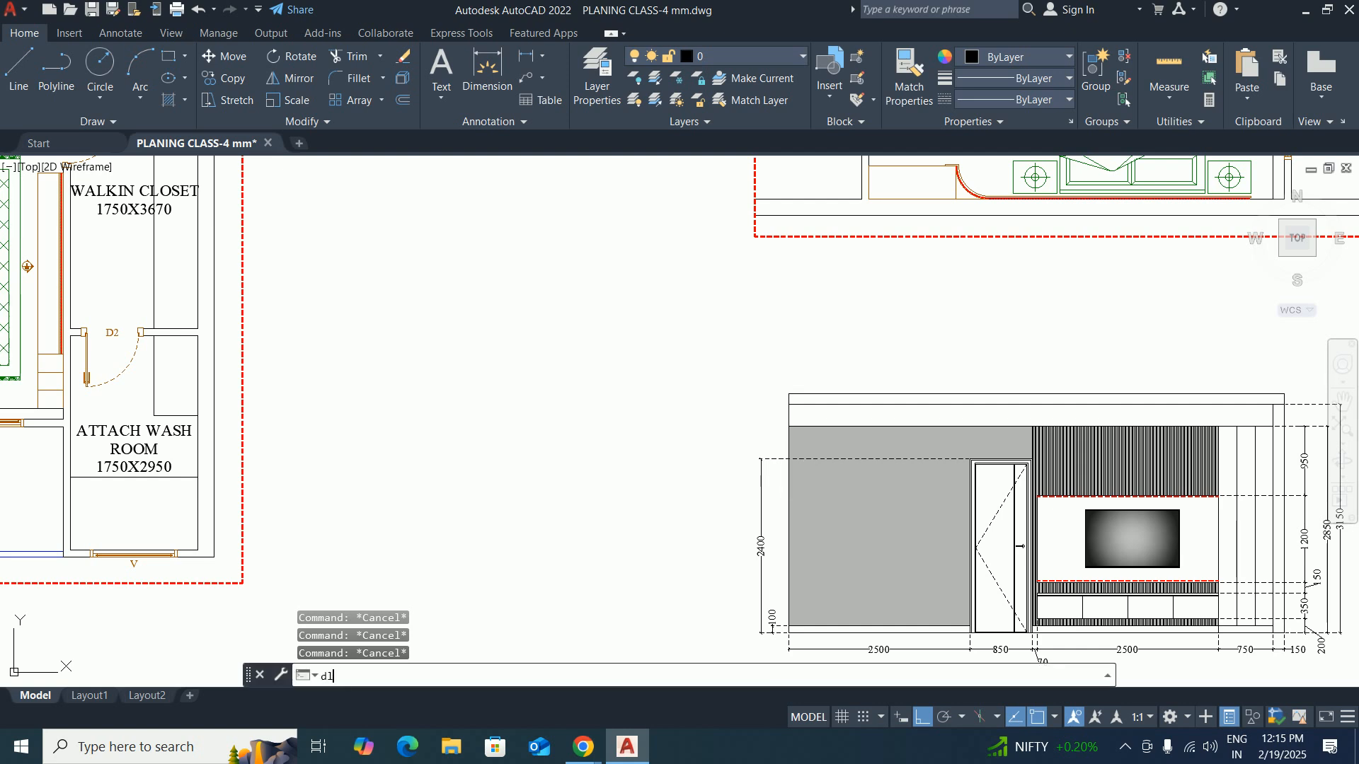
pyautogui.press('Return')
pyautogui.scroll(4, 796, 440)
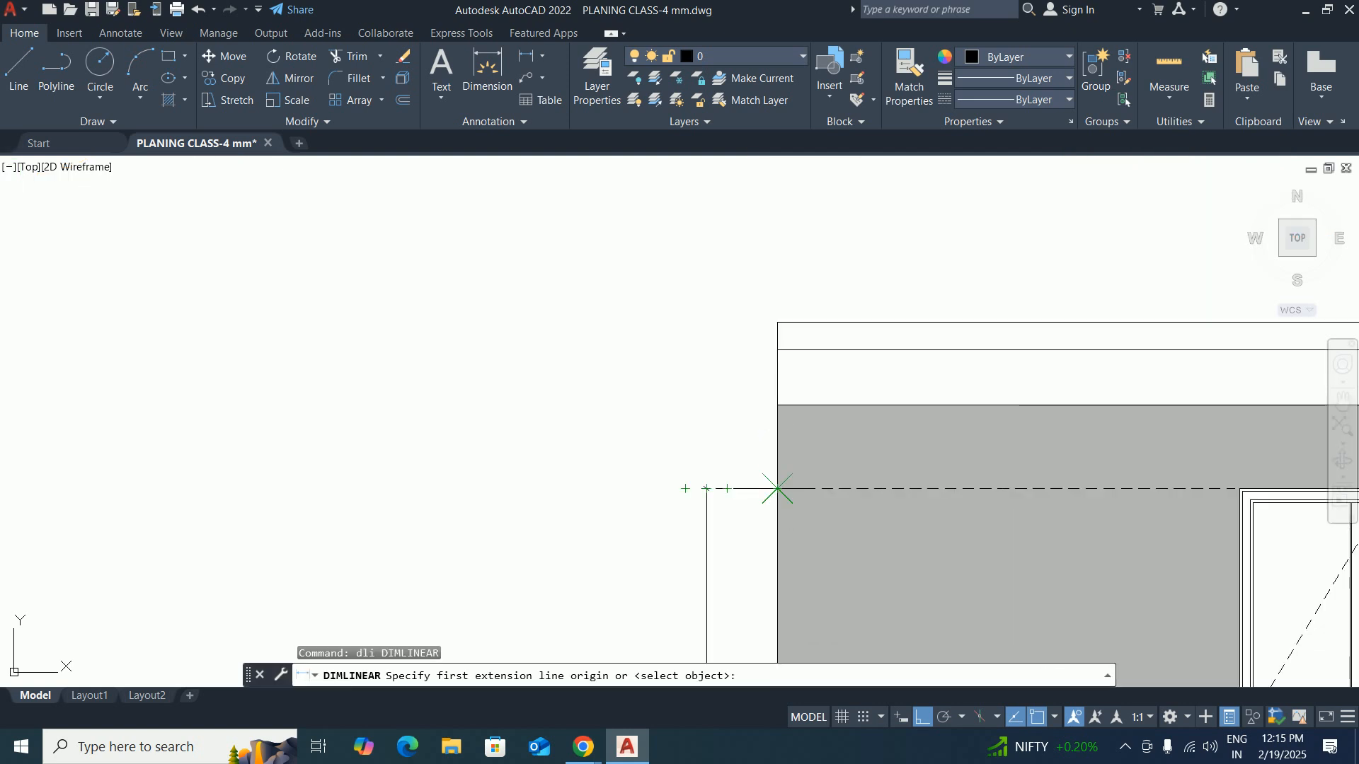
pyautogui.scroll(-4, 777, 488)
pyautogui.moveTo(787, 421)
pyautogui.mouseDown(button='middle')
pyautogui.moveTo(757, 461)
pyautogui.moveTo(738, 400)
pyautogui.mouseUp(button='middle')
pyautogui.scroll(2, 865, 523)
pyautogui.press('Escape')
pyautogui.press('Escape')
pyautogui.press('Escape')
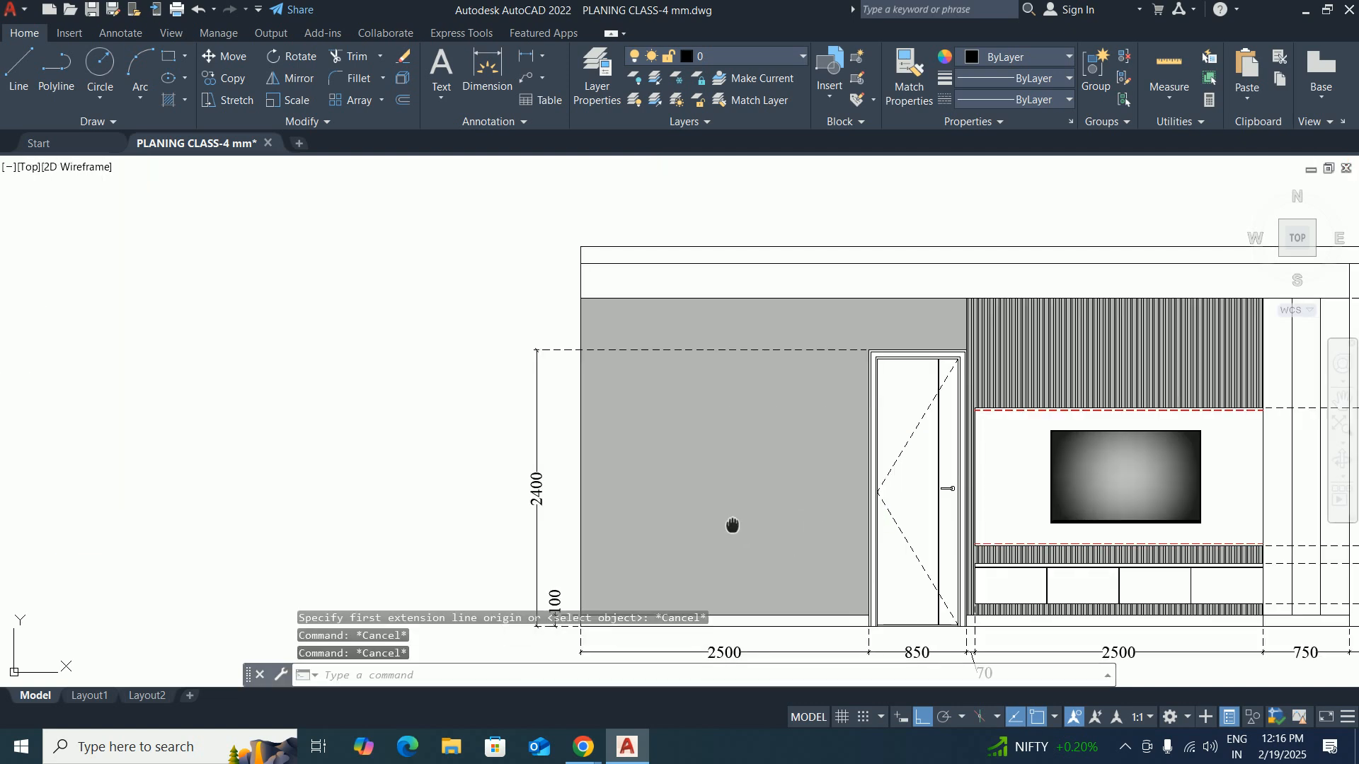
# Dimension the door handle's height from the floor, with the dimension line inside the door leaf.
pyautogui.moveTo(731, 525); pyautogui.dragTo(738, 486, button='middle')
pyautogui.write('d')
pyautogui.press('Return')
pyautogui.scroll(8, 920, 467)
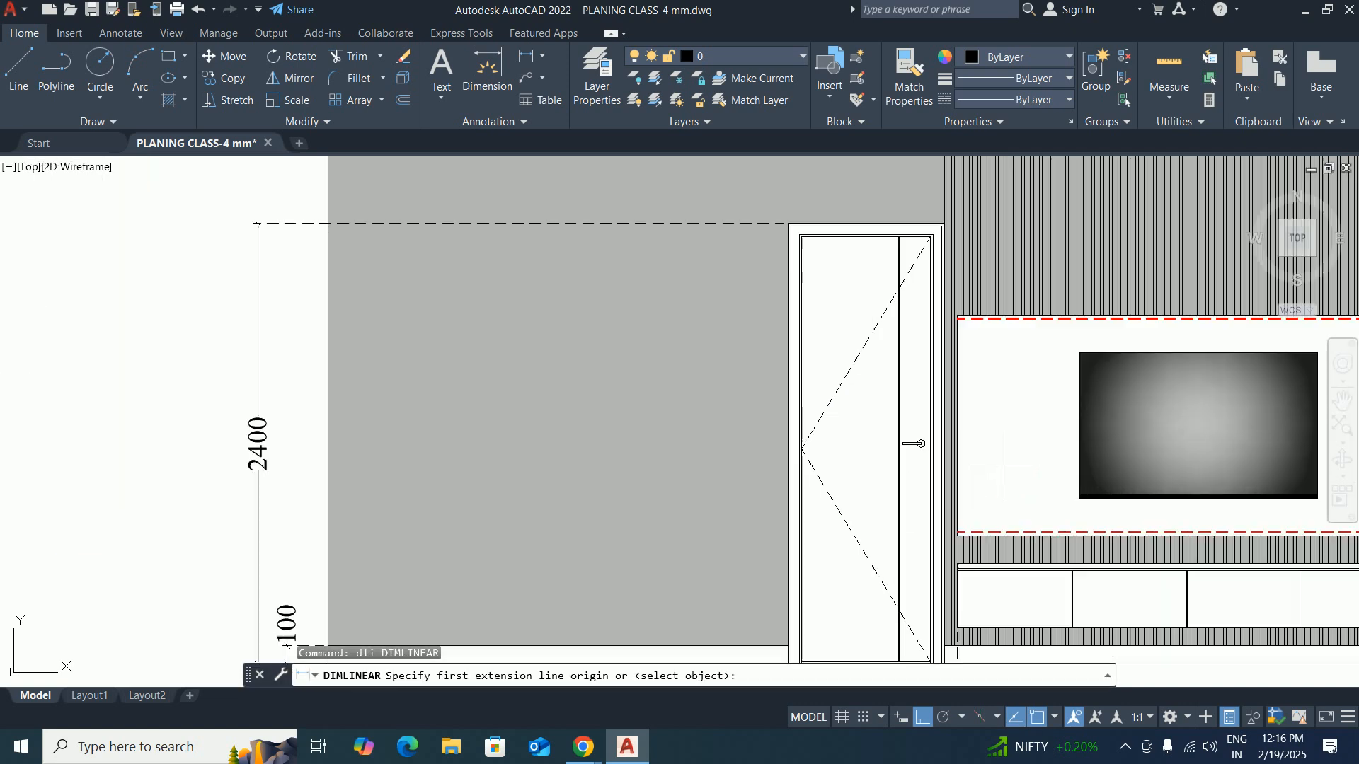
pyautogui.scroll(6, 726, 396)
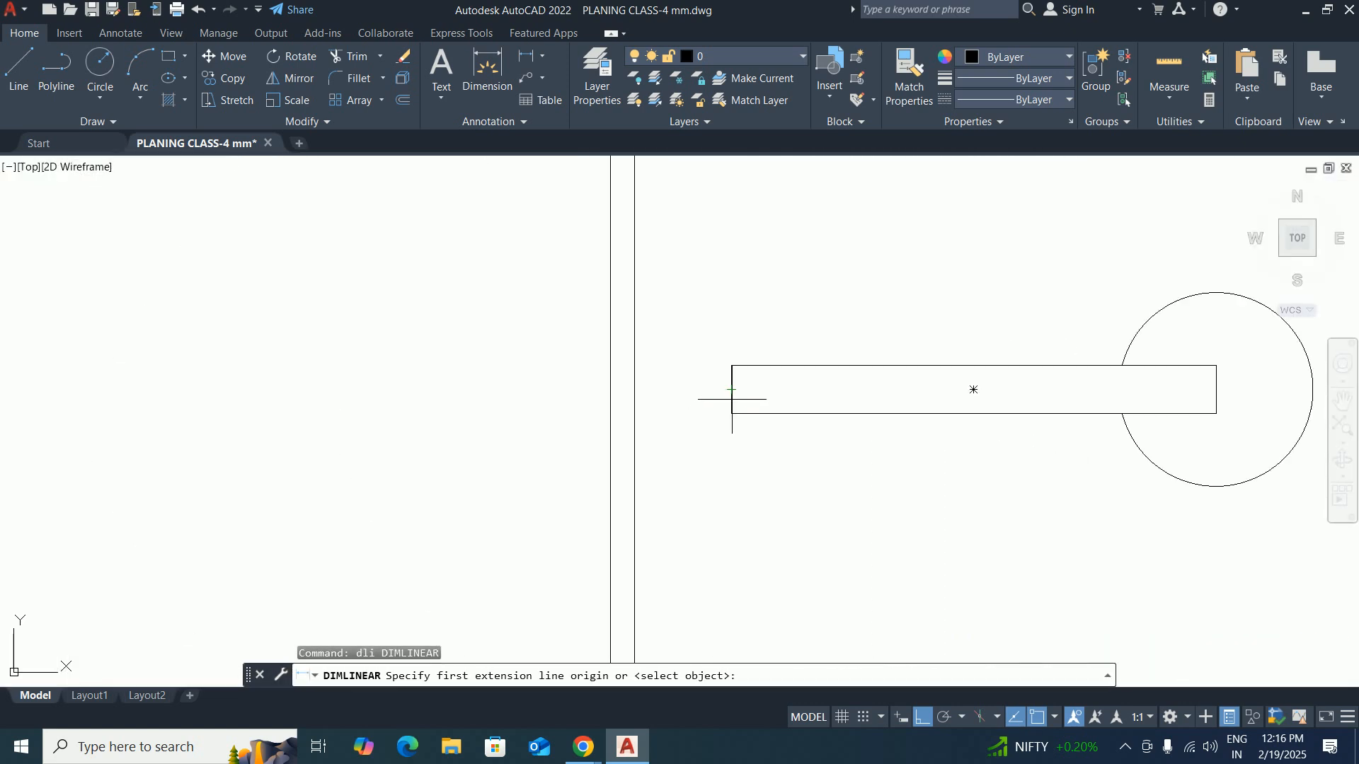
pyautogui.click(729, 414)
pyautogui.scroll(-10, 695, 564)
pyautogui.moveTo(695, 564); pyautogui.dragTo(814, 241, button='middle')
pyautogui.scroll(-5, 795, 455)
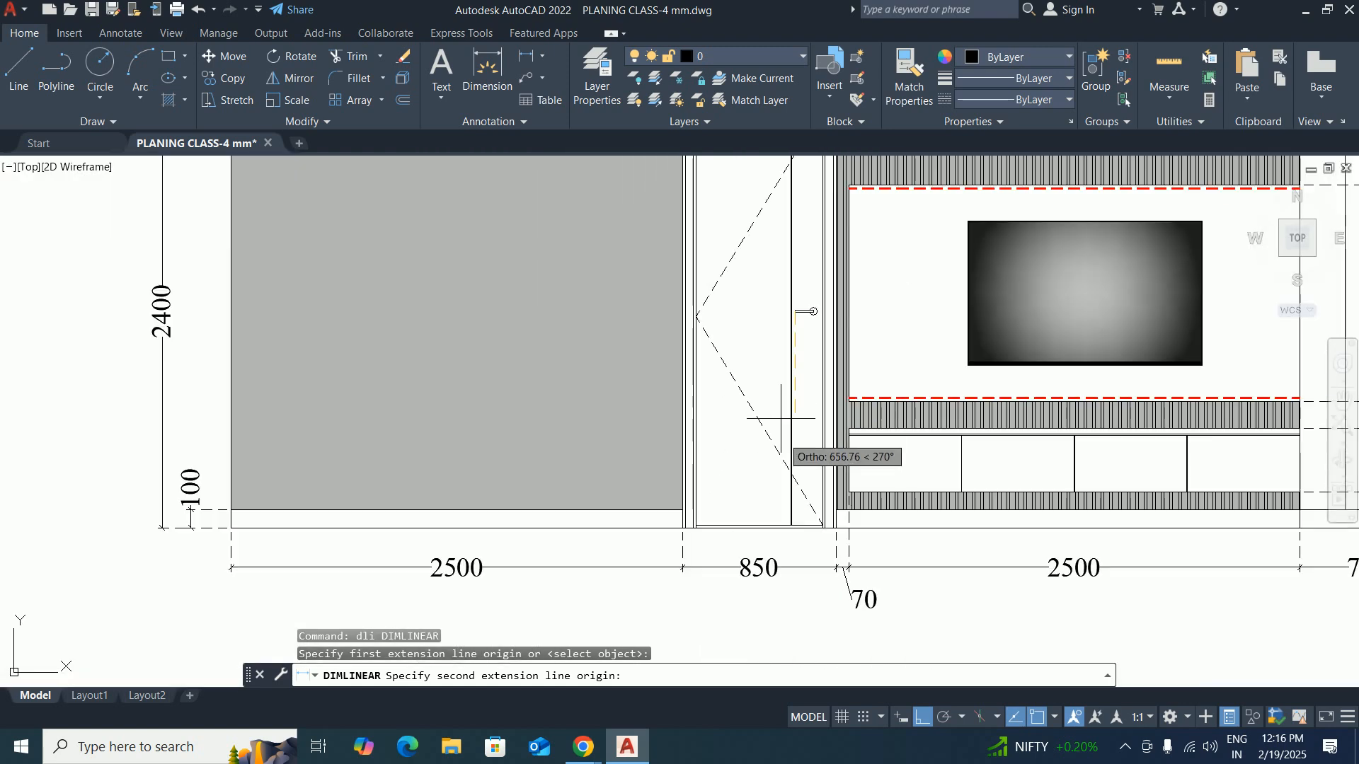
pyautogui.scroll(5, 783, 473)
pyautogui.click(766, 527)
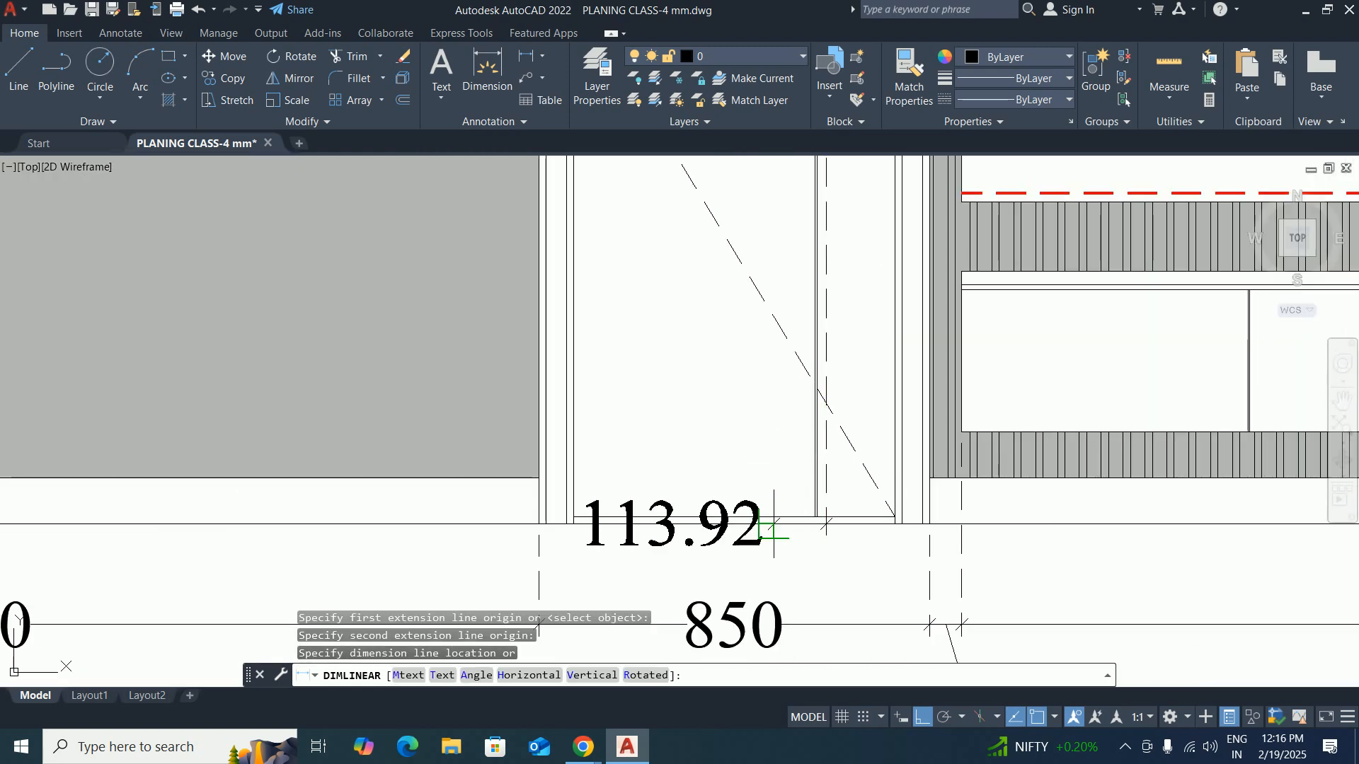
pyautogui.click(664, 334)
pyautogui.scroll(-3, 681, 334)
pyautogui.scroll(-4, 681, 334)
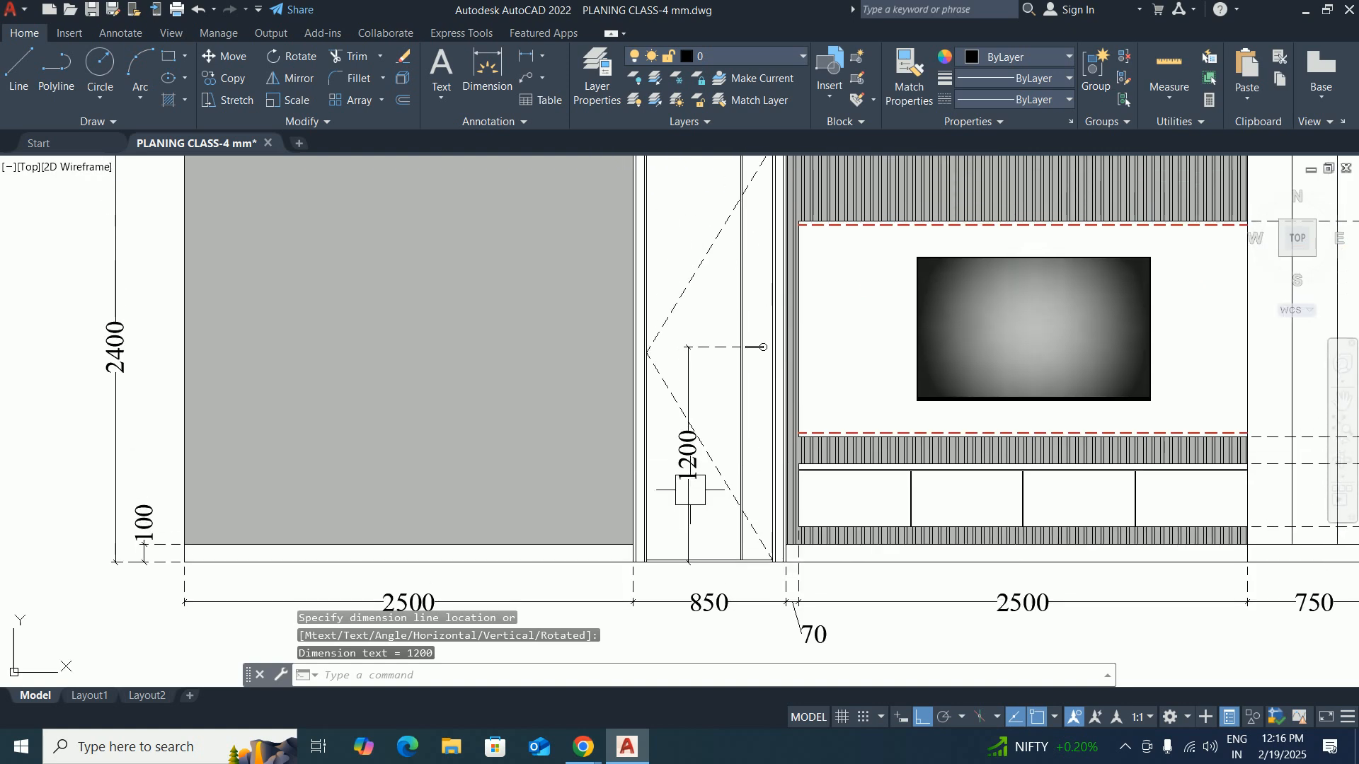
# Dimension the height from the floor to the TV's mid-height, placing the dimension line just inside the vertical dimension chain.
pyautogui.press('space')
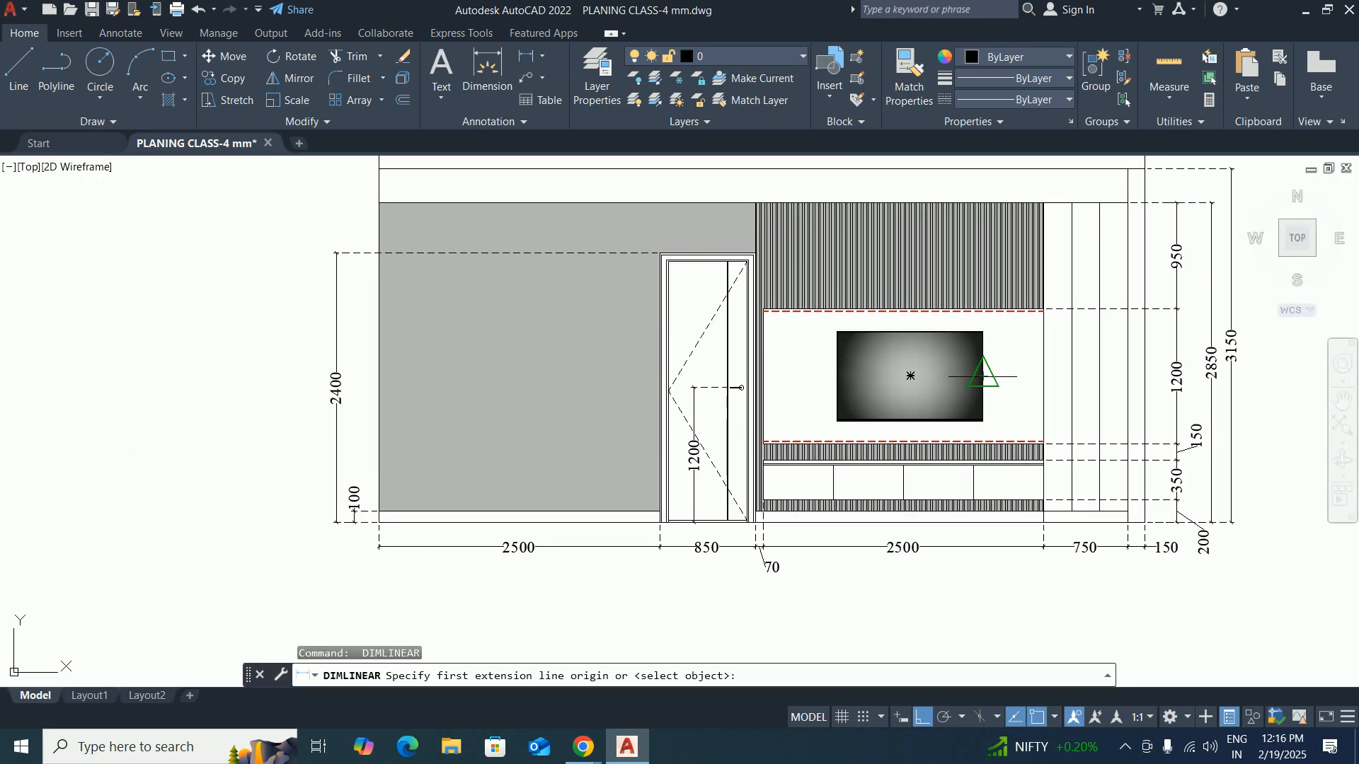
pyautogui.click(983, 375)
pyautogui.scroll(2, 1022, 504)
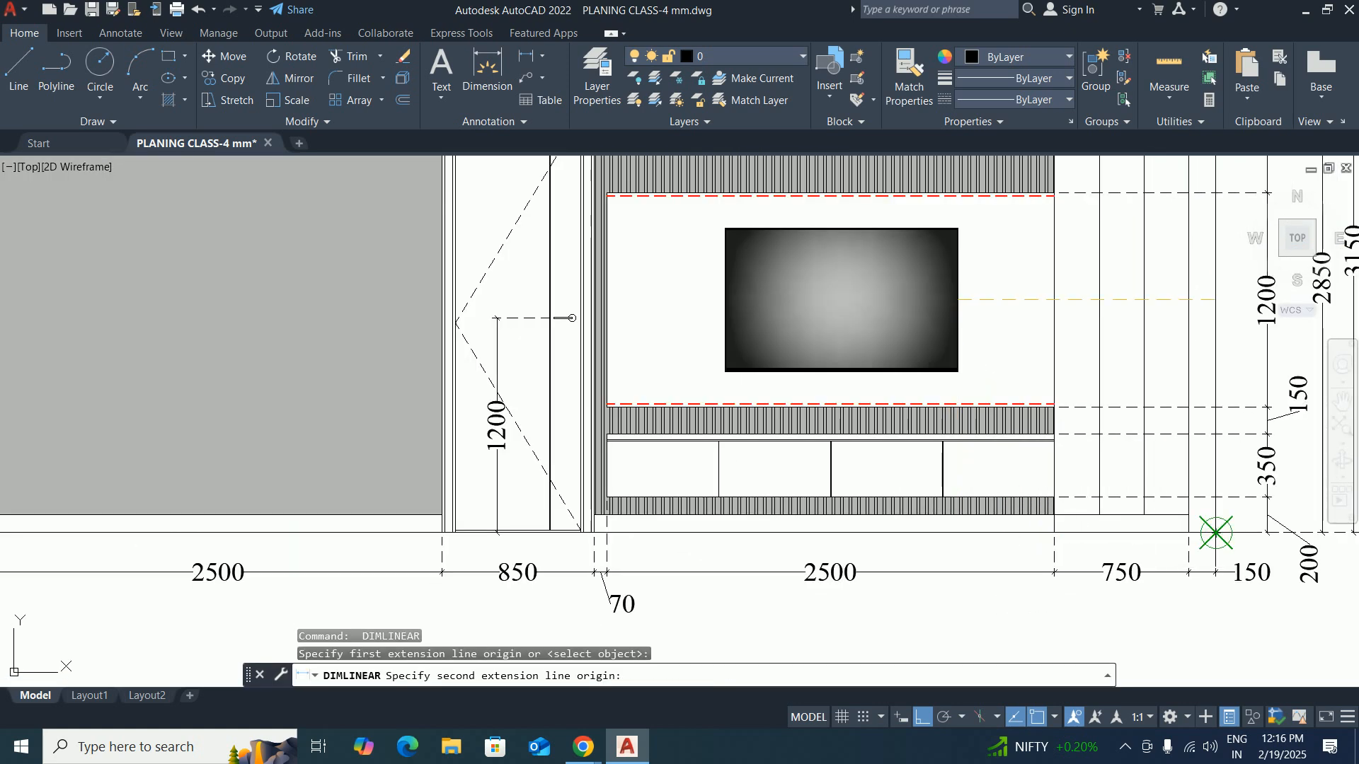
pyautogui.click(1216, 532)
pyautogui.scroll(-2, 1001, 418)
pyautogui.scroll(4, 1007, 376)
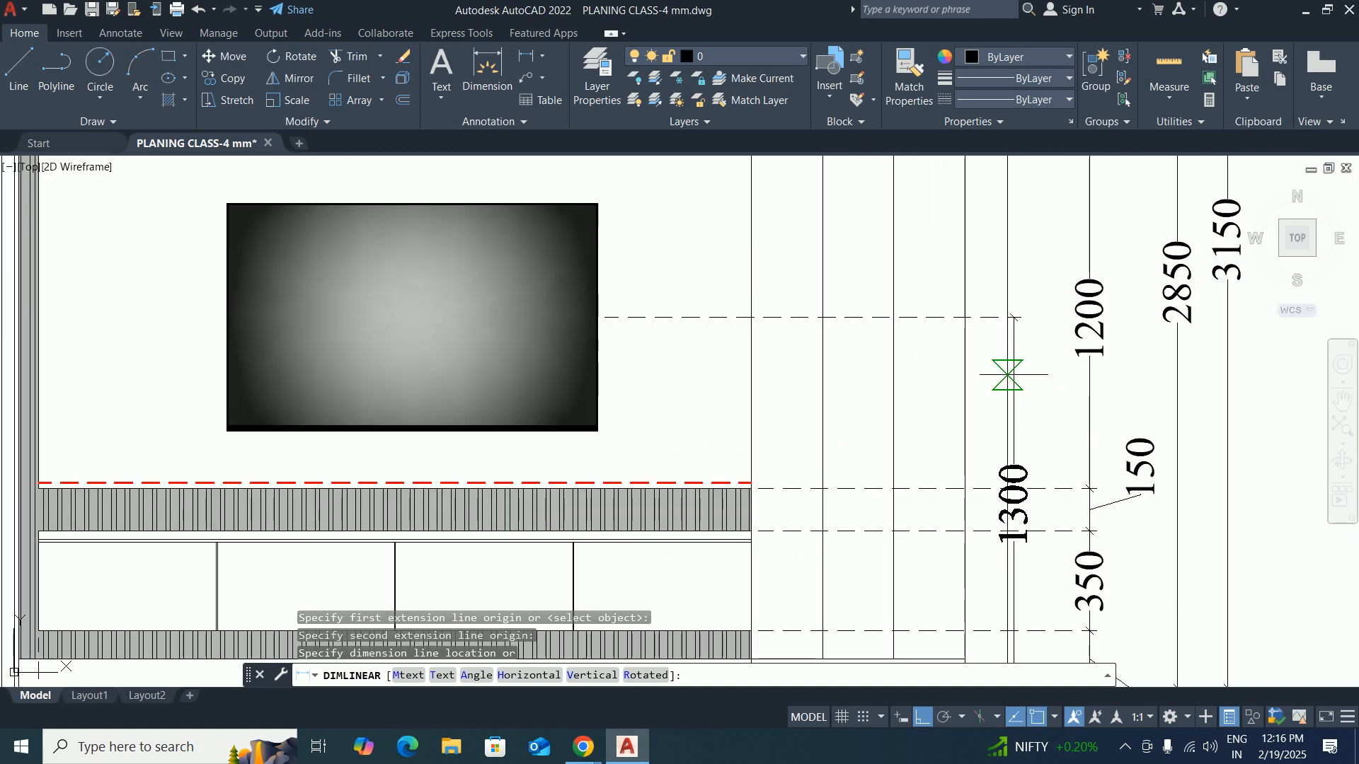
pyautogui.scroll(2, 1039, 406)
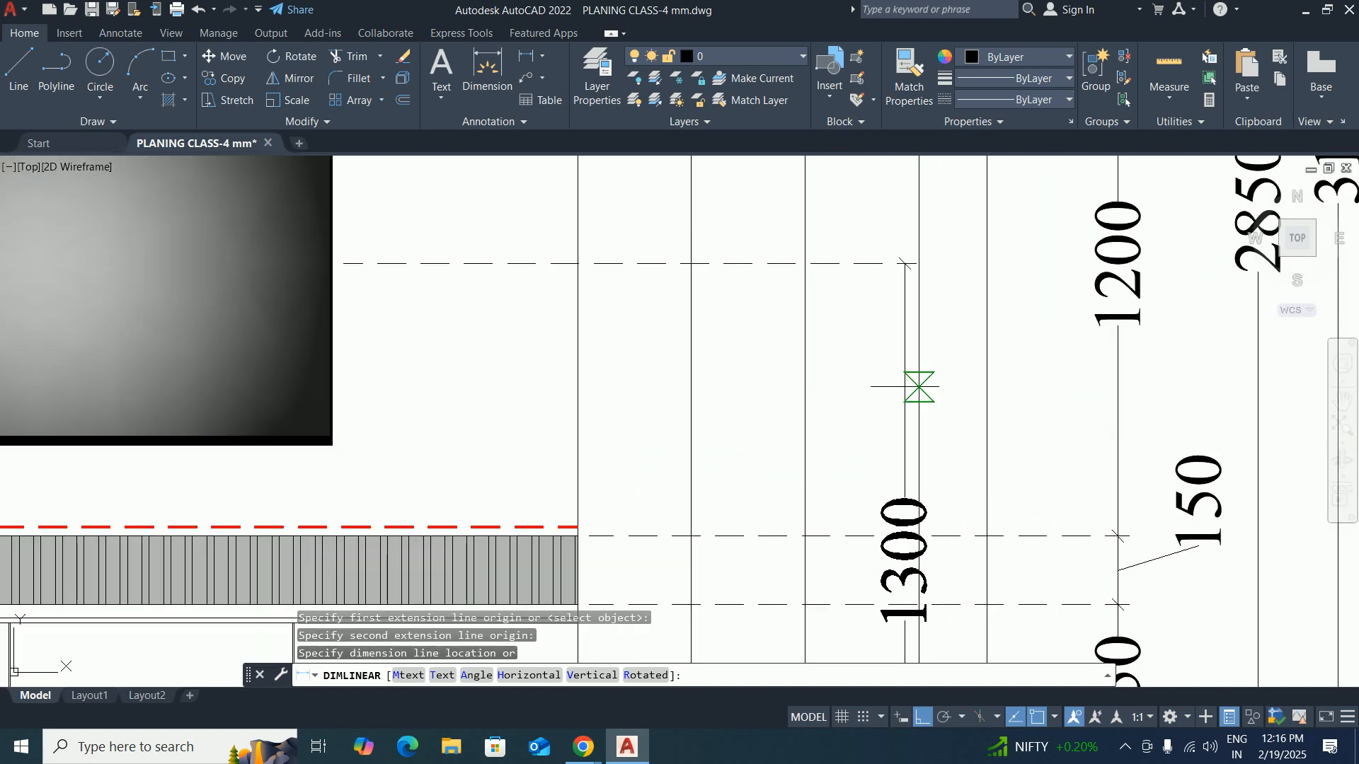
pyautogui.press('Escape')
pyautogui.press('Escape')
pyautogui.press('Escape')
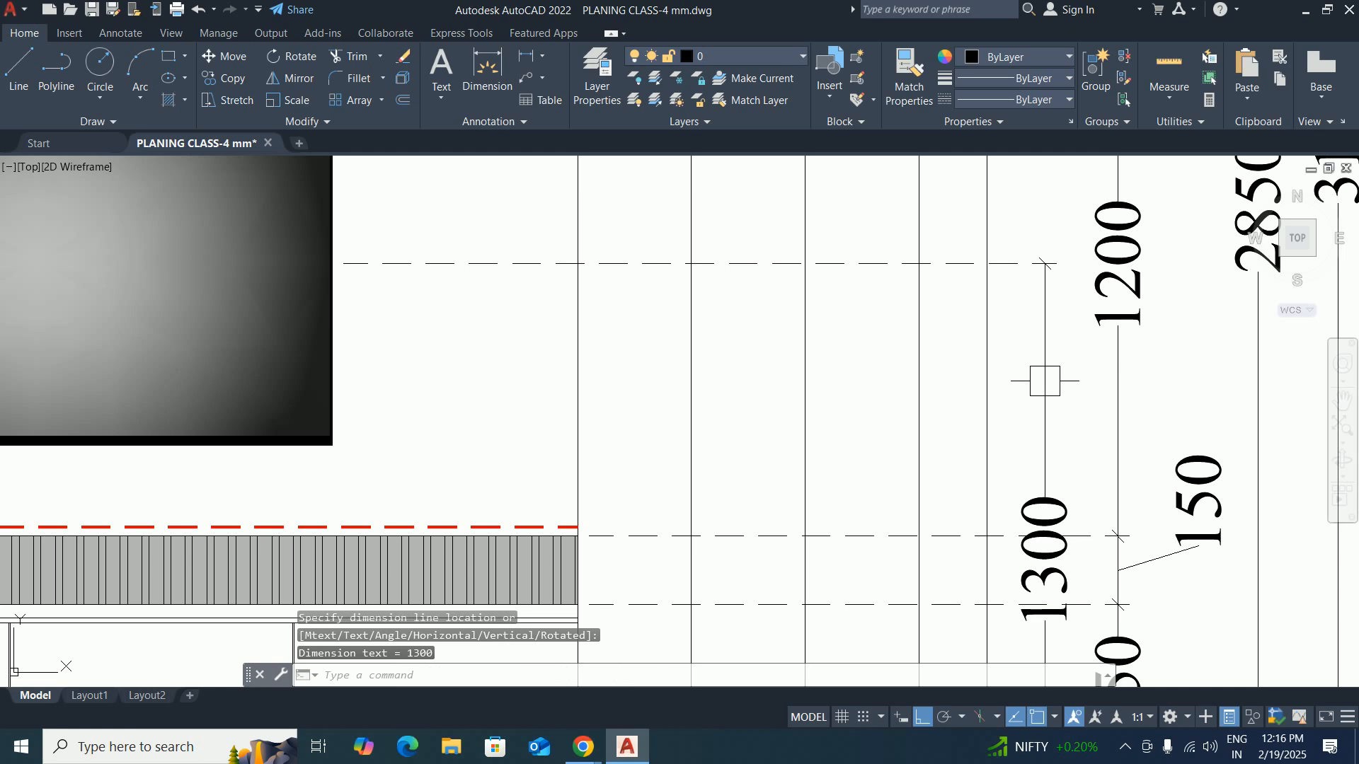
pyautogui.scroll(-6, 1042, 397)
pyautogui.moveTo(946, 400)
pyautogui.mouseDown(button='middle')
pyautogui.moveTo(1001, 428)
pyautogui.moveTo(1024, 422)
pyautogui.mouseUp(button='middle')
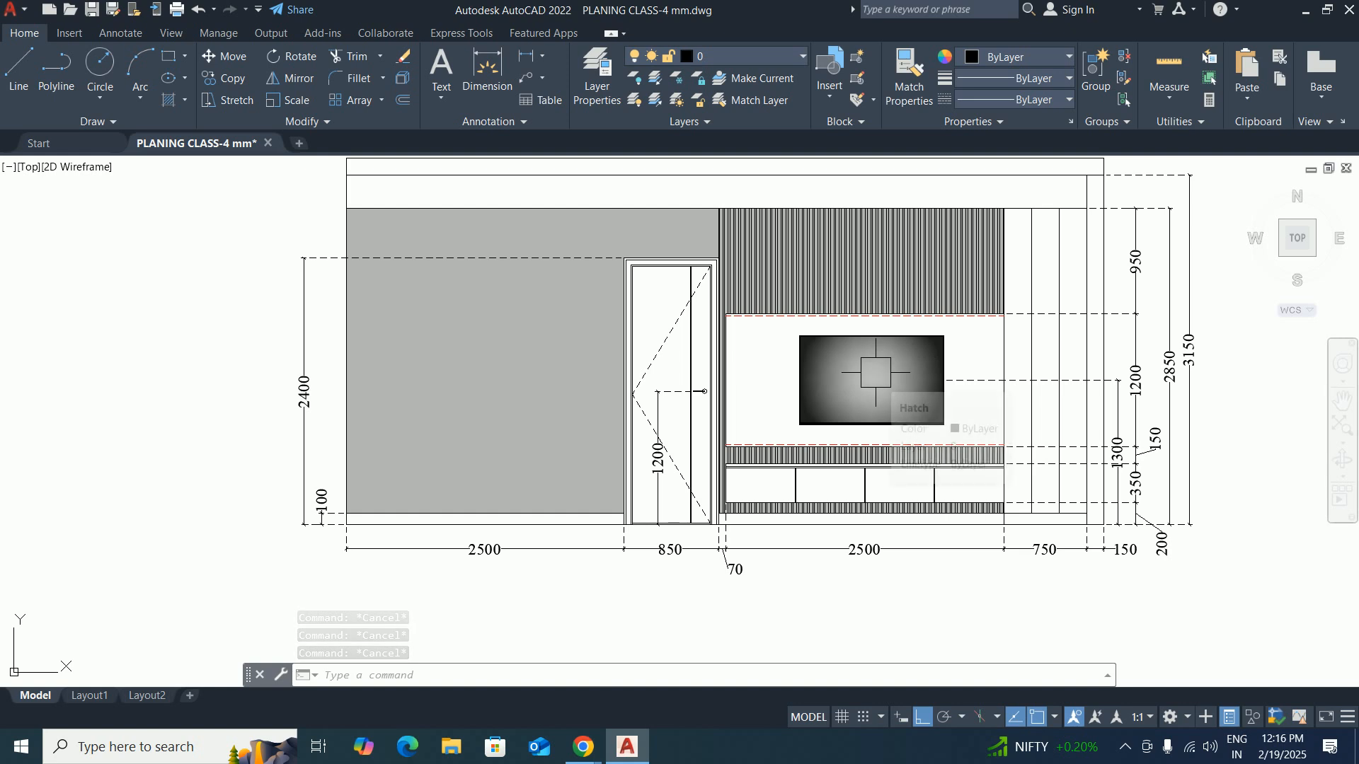
# Draw a straight horizontal leader from the upper slatted panel outward past the overall height dimensions.
pyautogui.scroll(-2, 892, 401)
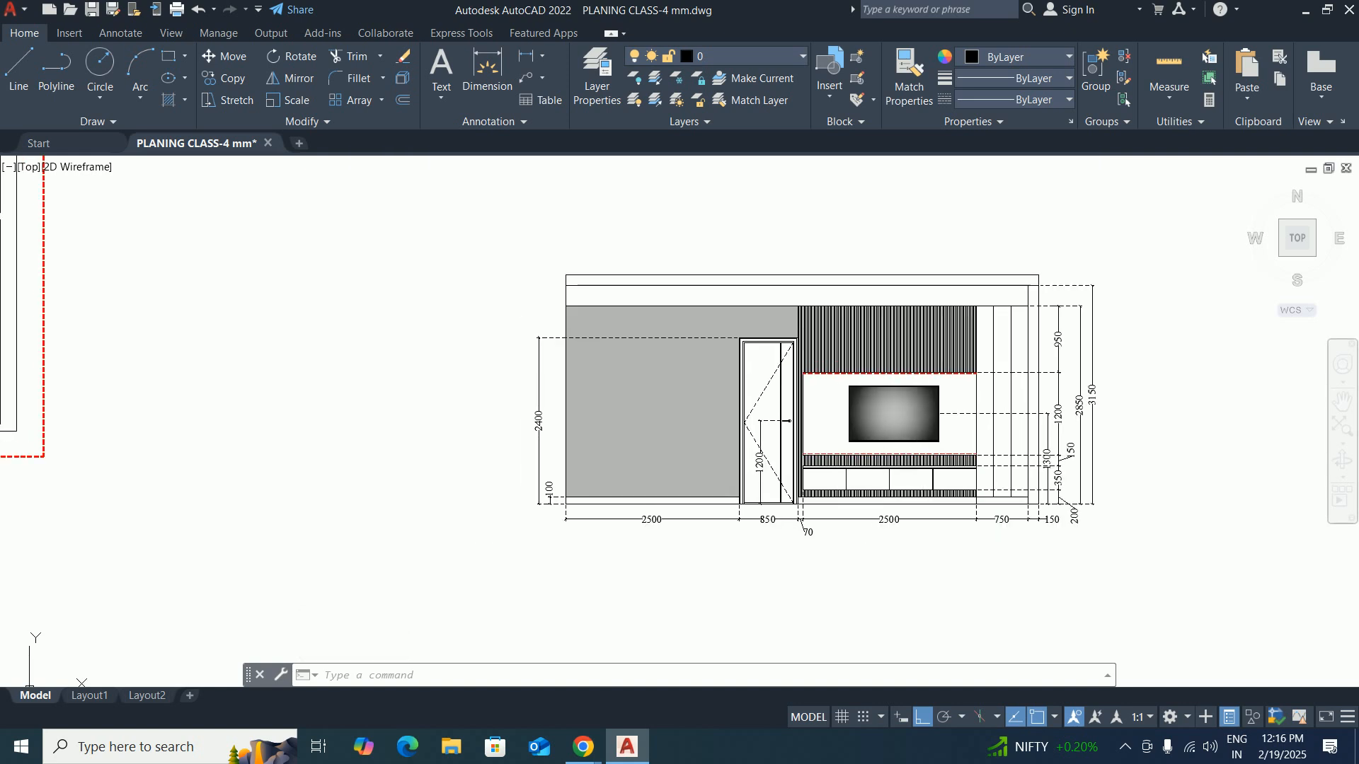
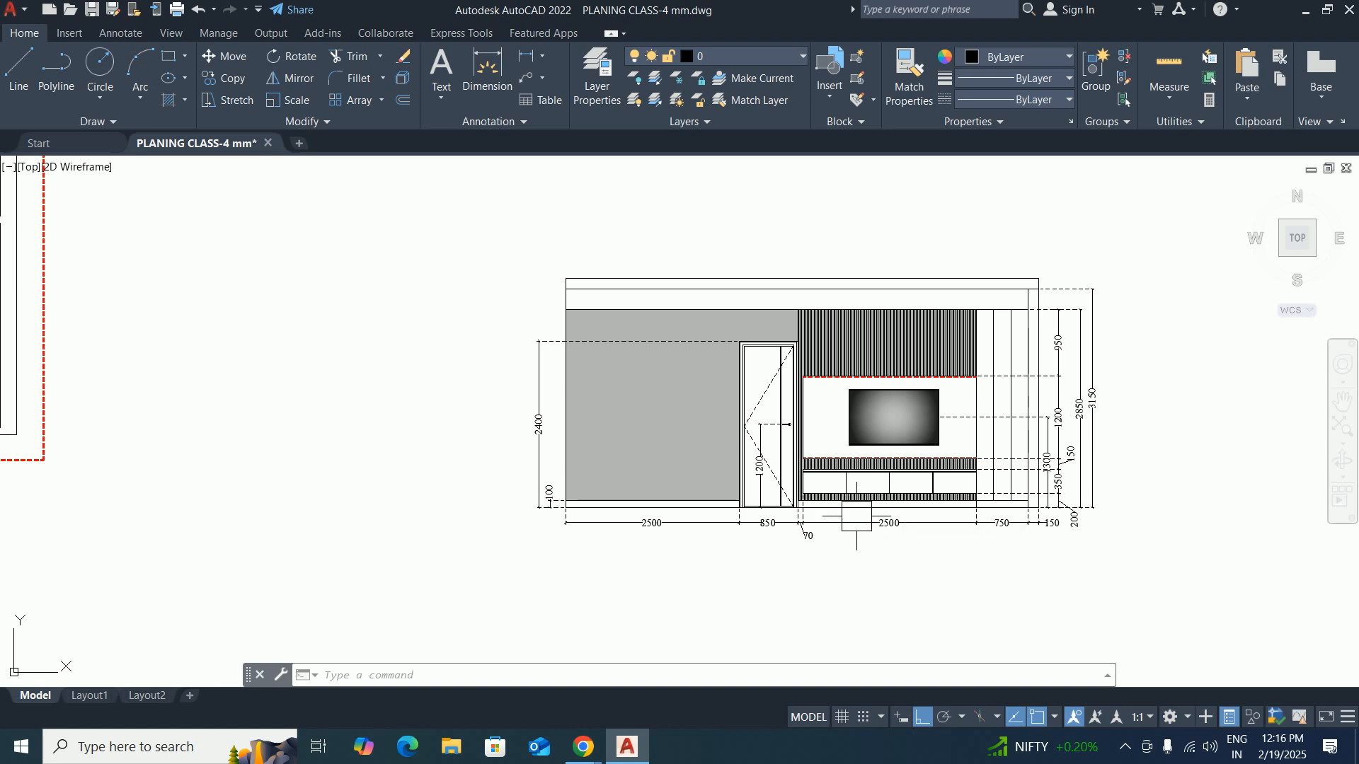
pyautogui.moveTo(857, 433); pyautogui.dragTo(847, 493, button='middle')
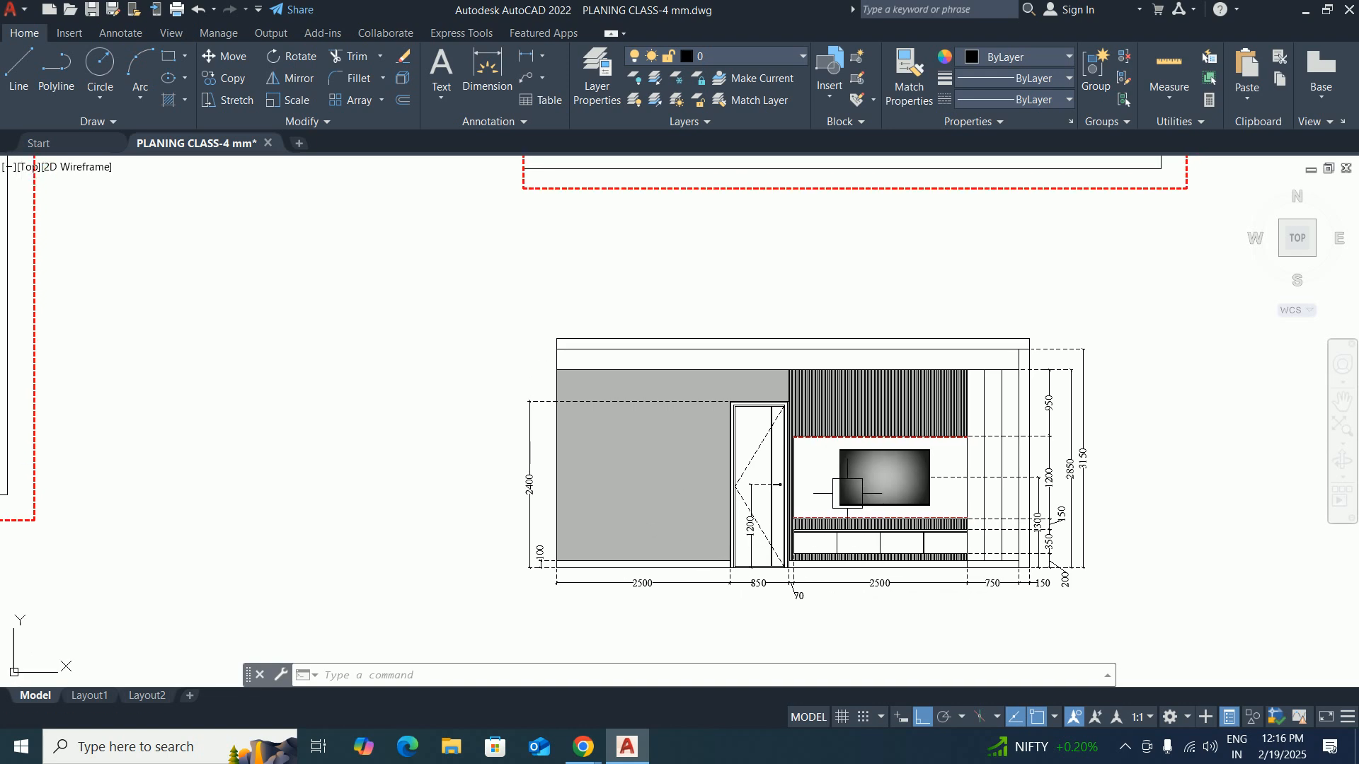
pyautogui.press('Return')
pyautogui.scroll(2, 893, 443)
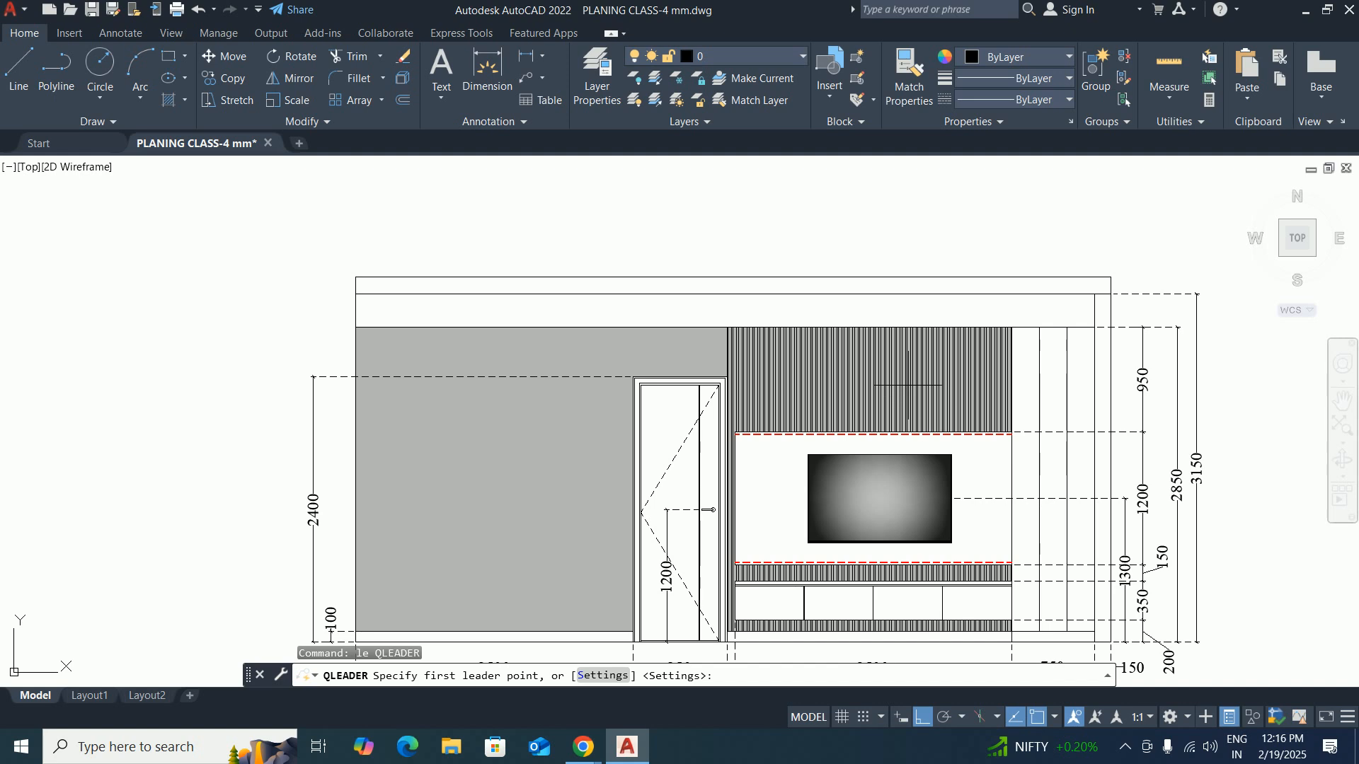
pyautogui.click(907, 361)
pyautogui.moveTo(1034, 364); pyautogui.dragTo(969, 389, button='middle')
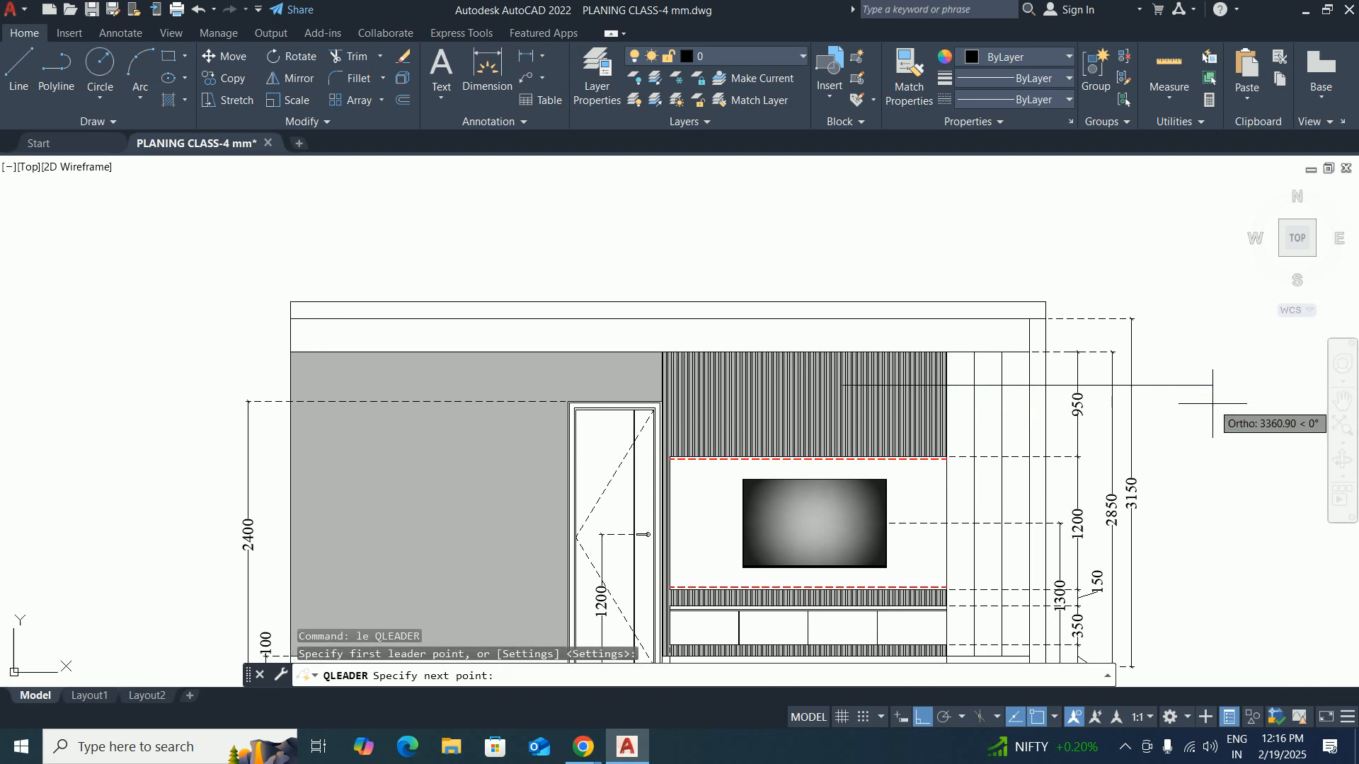
pyautogui.click(1168, 387)
pyautogui.press('Escape')
pyautogui.press('Escape')
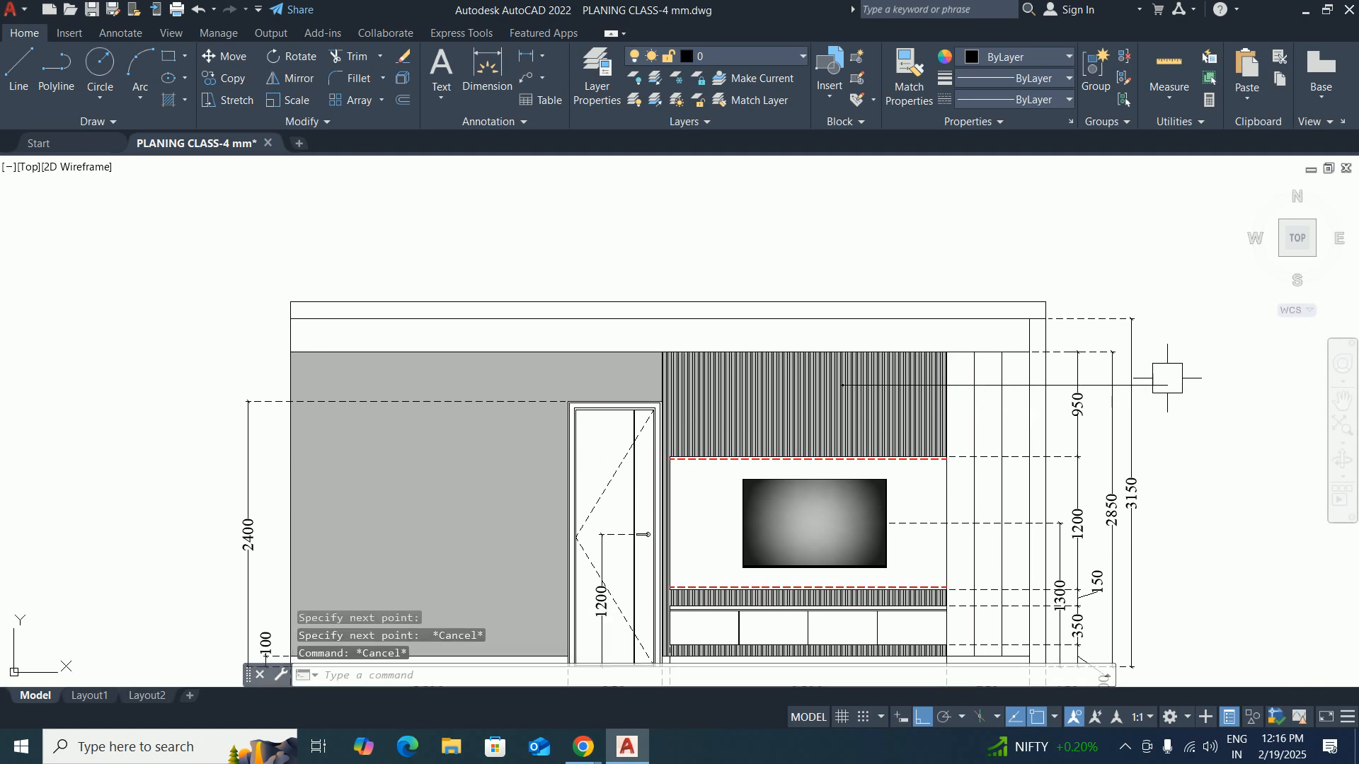
# Set the slatted panel leader's arrow size to 250.
pyautogui.click(1167, 385)
pyautogui.click(1292, 371)
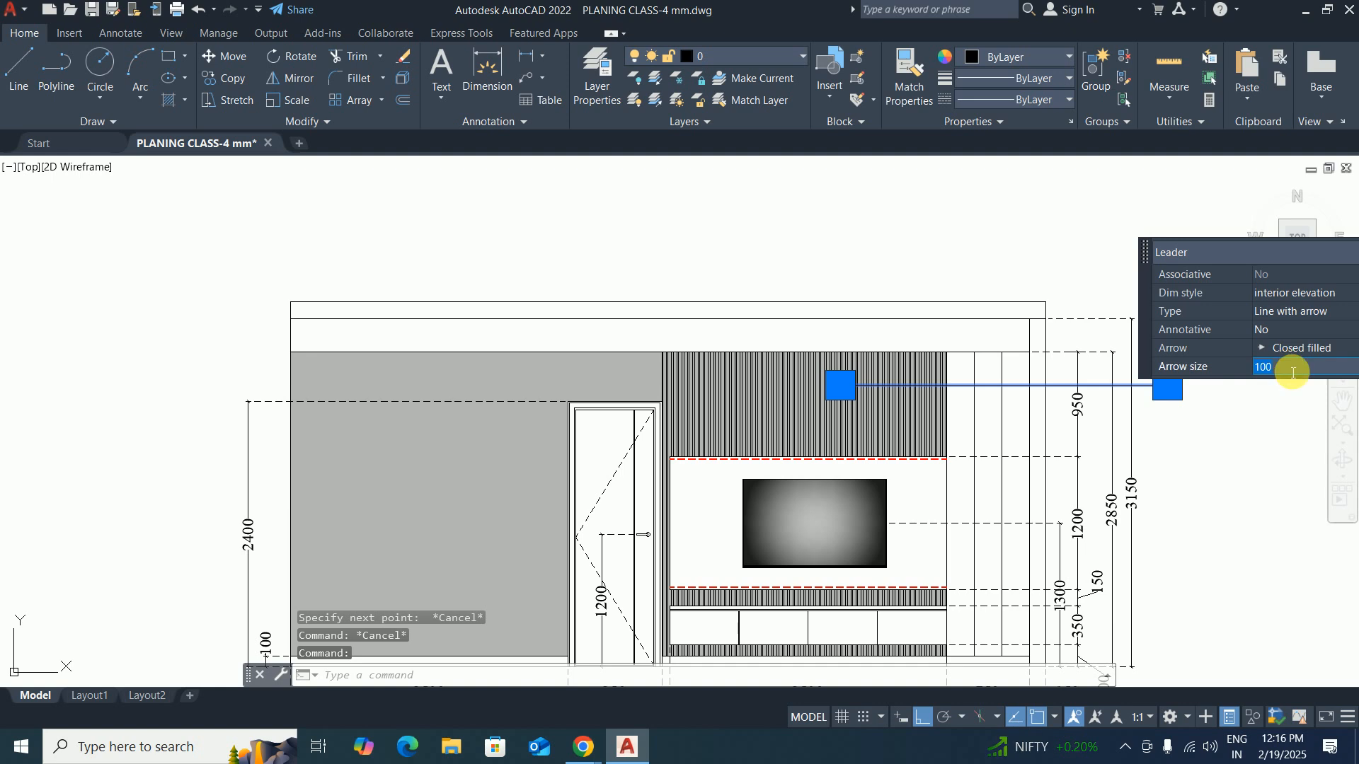
pyautogui.press('Return')
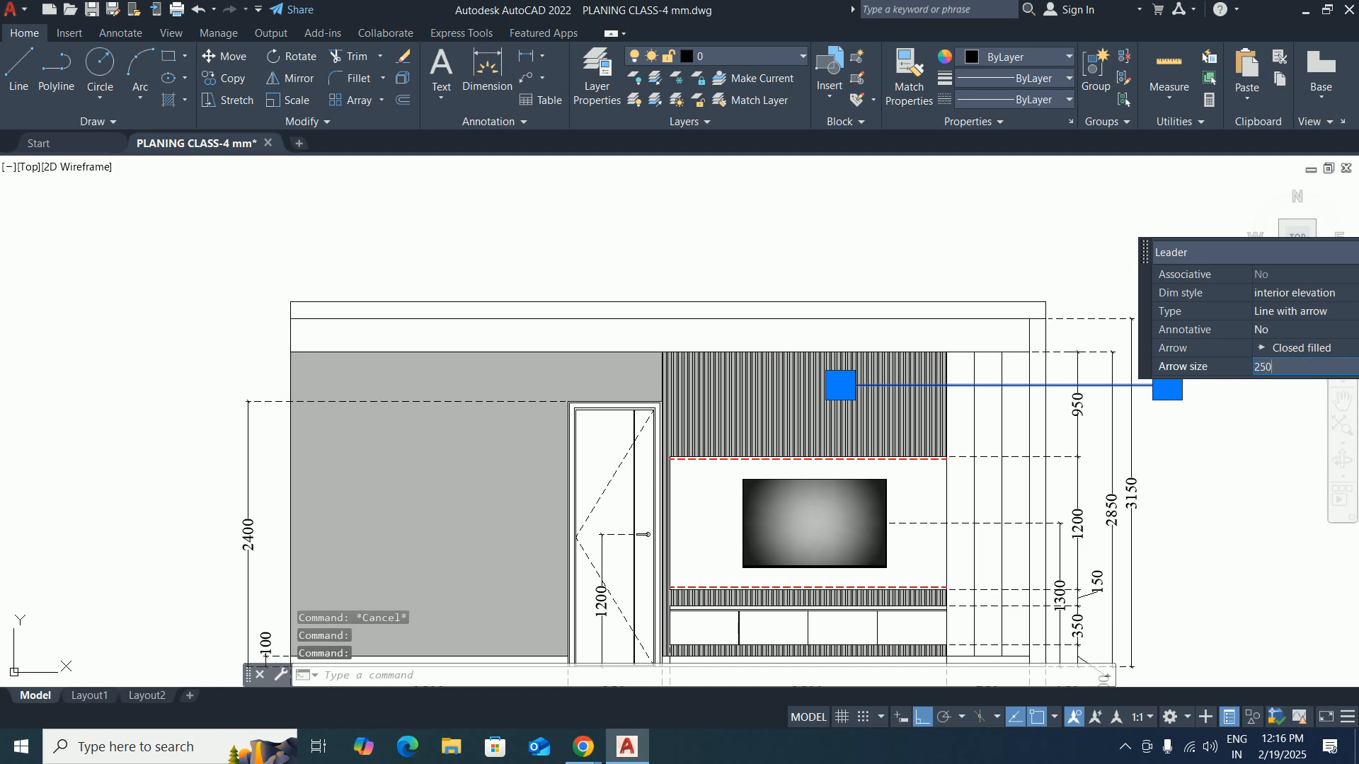
pyautogui.press('Return')
pyautogui.press('Escape')
pyautogui.press('Escape')
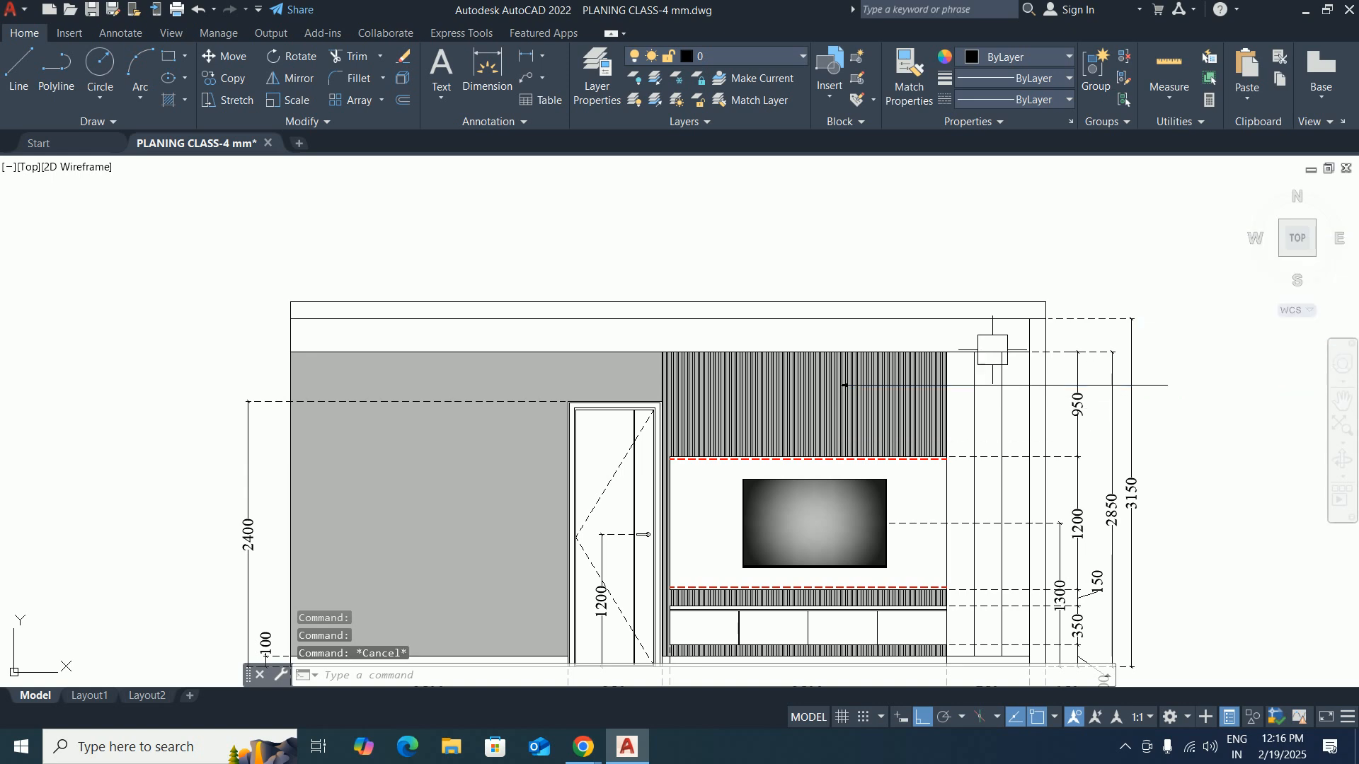
# Shorten the leader by moving its arrow tip closer to the slatted panel's edge next to the plain panels.
pyautogui.scroll(2, 945, 358)
pyautogui.click(959, 402)
pyautogui.scroll(4, 804, 402)
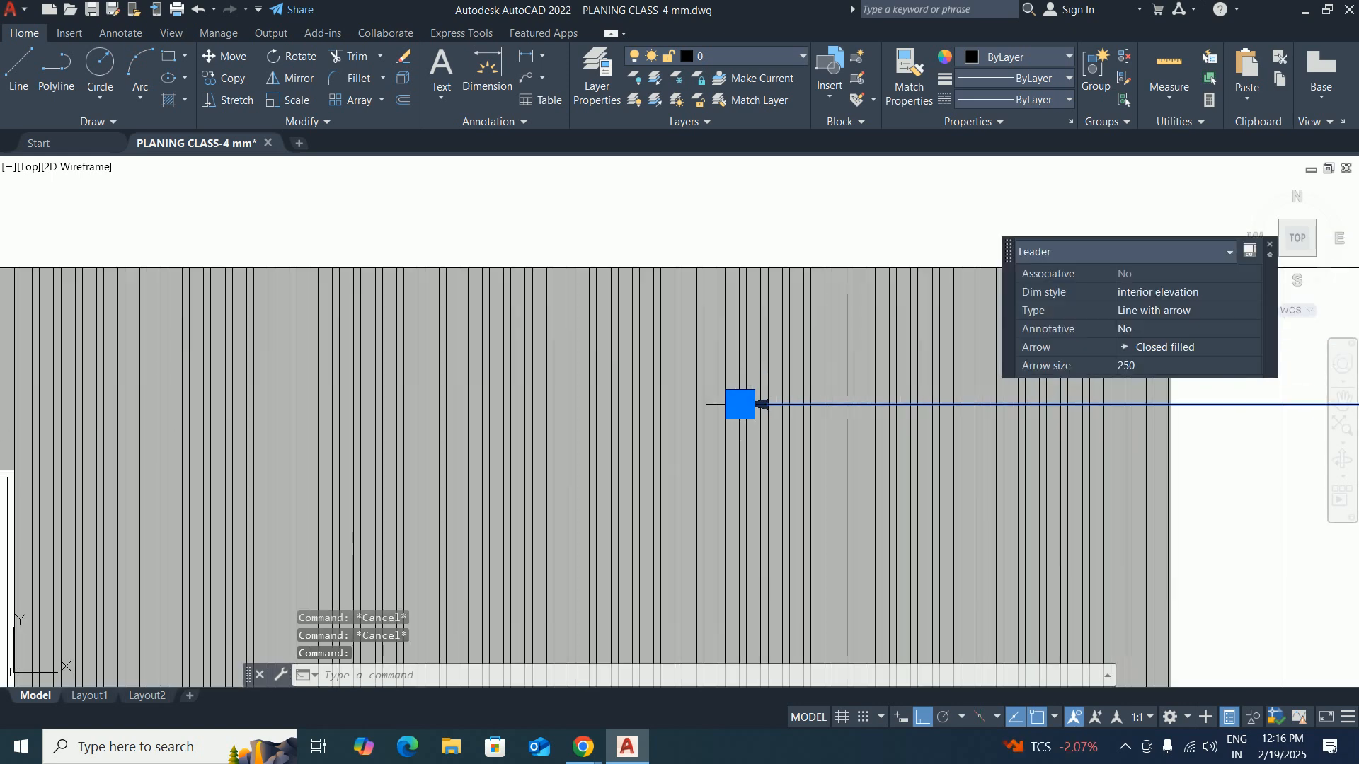
pyautogui.click(737, 400)
pyautogui.press('Escape')
pyautogui.press('Escape')
pyautogui.press('Escape')
pyautogui.scroll(-6, 920, 396)
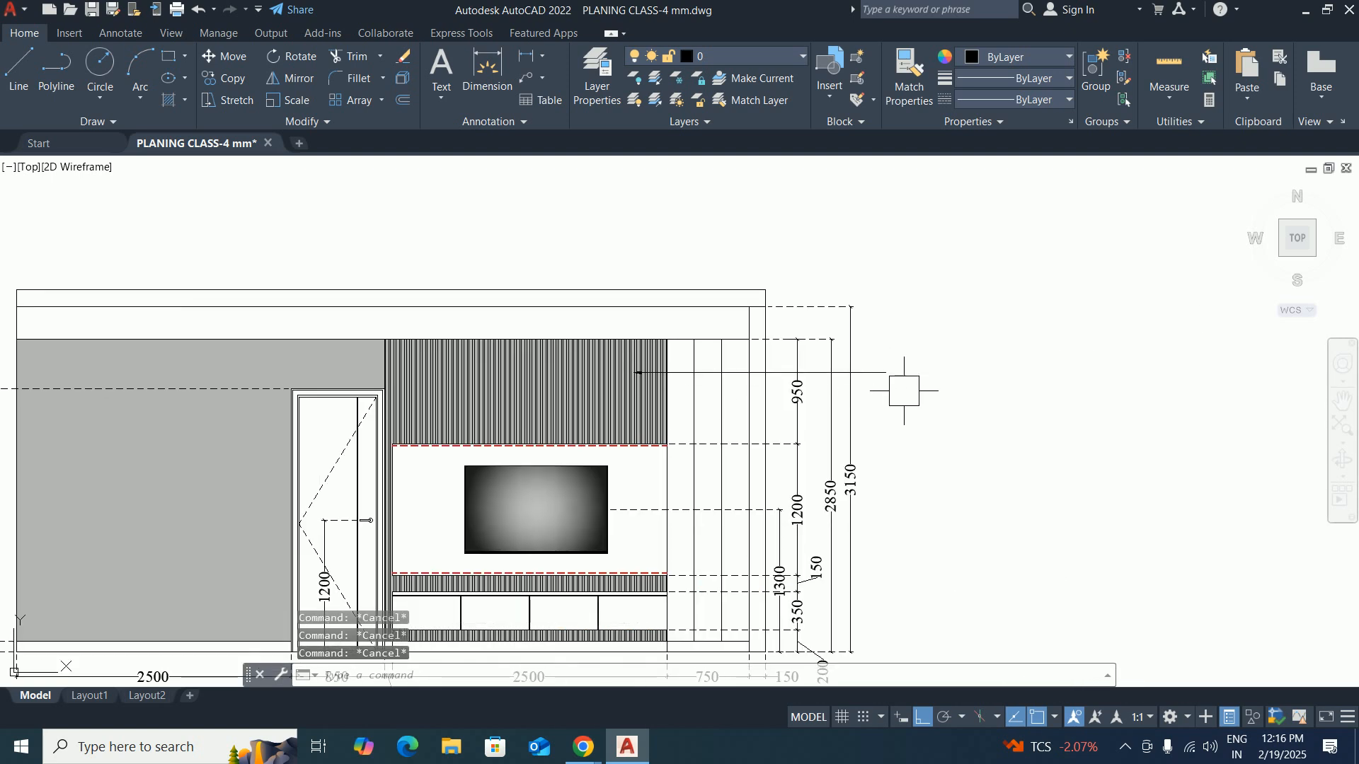
# Add the multiline text "Wall Panelling" at the outer end of the slatted panel's leader.
pyautogui.scroll(4, 910, 377)
pyautogui.write('mt')
pyautogui.press('Return')
pyautogui.click(857, 346)
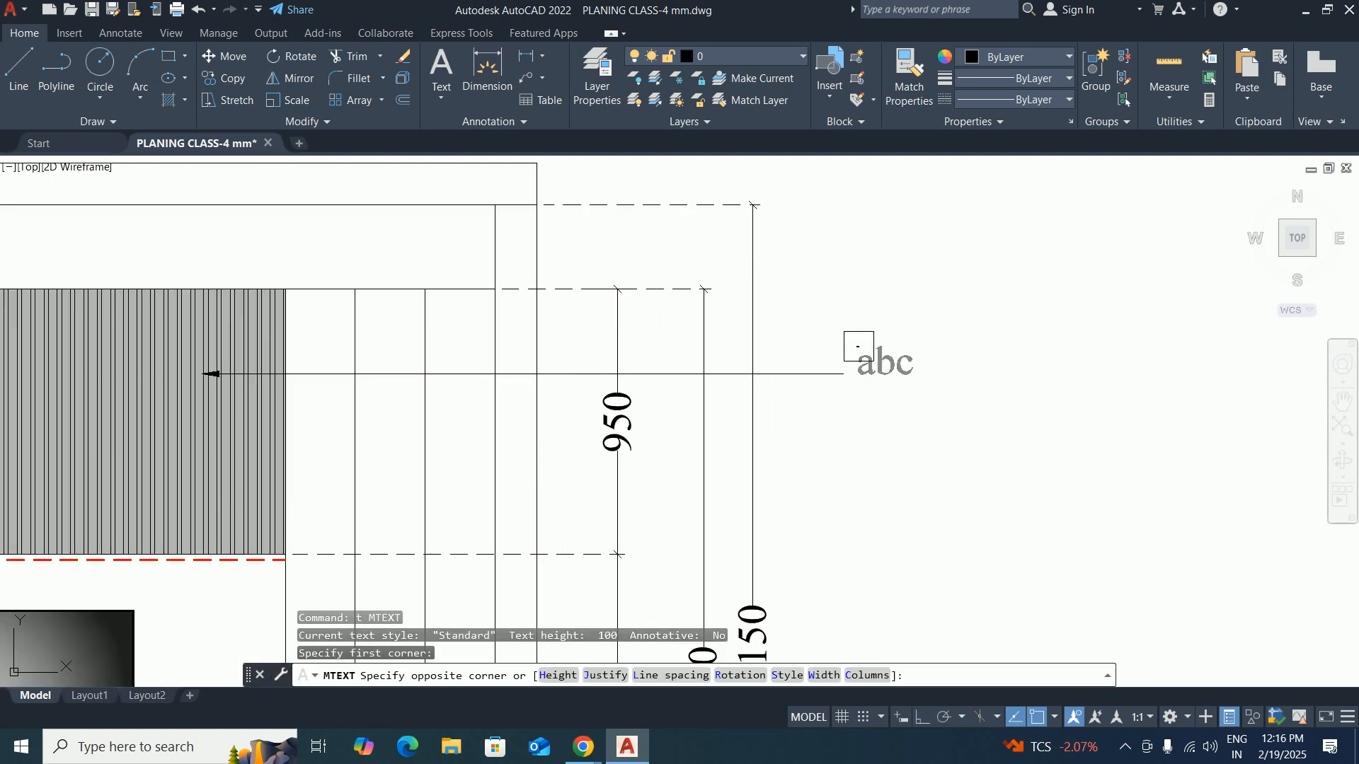
pyautogui.click(1032, 423)
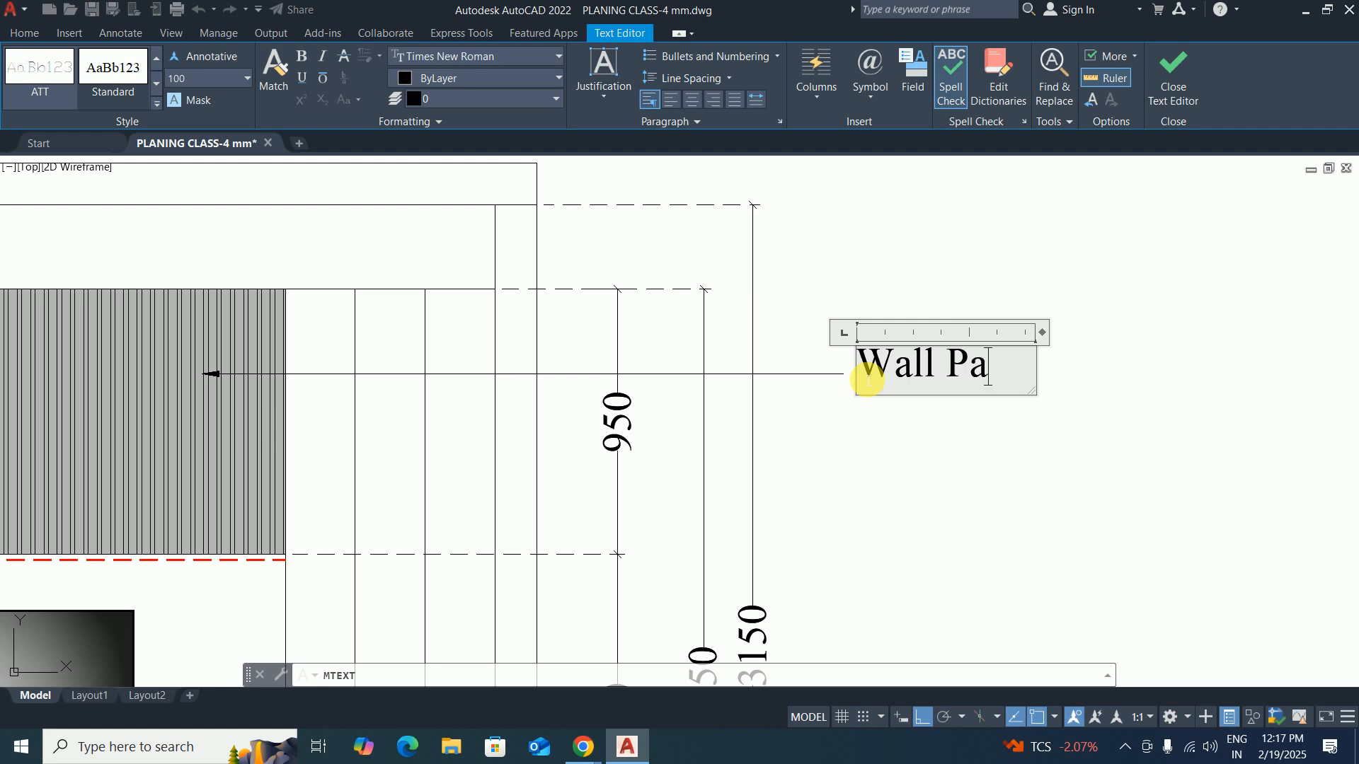
pyautogui.write('lling')
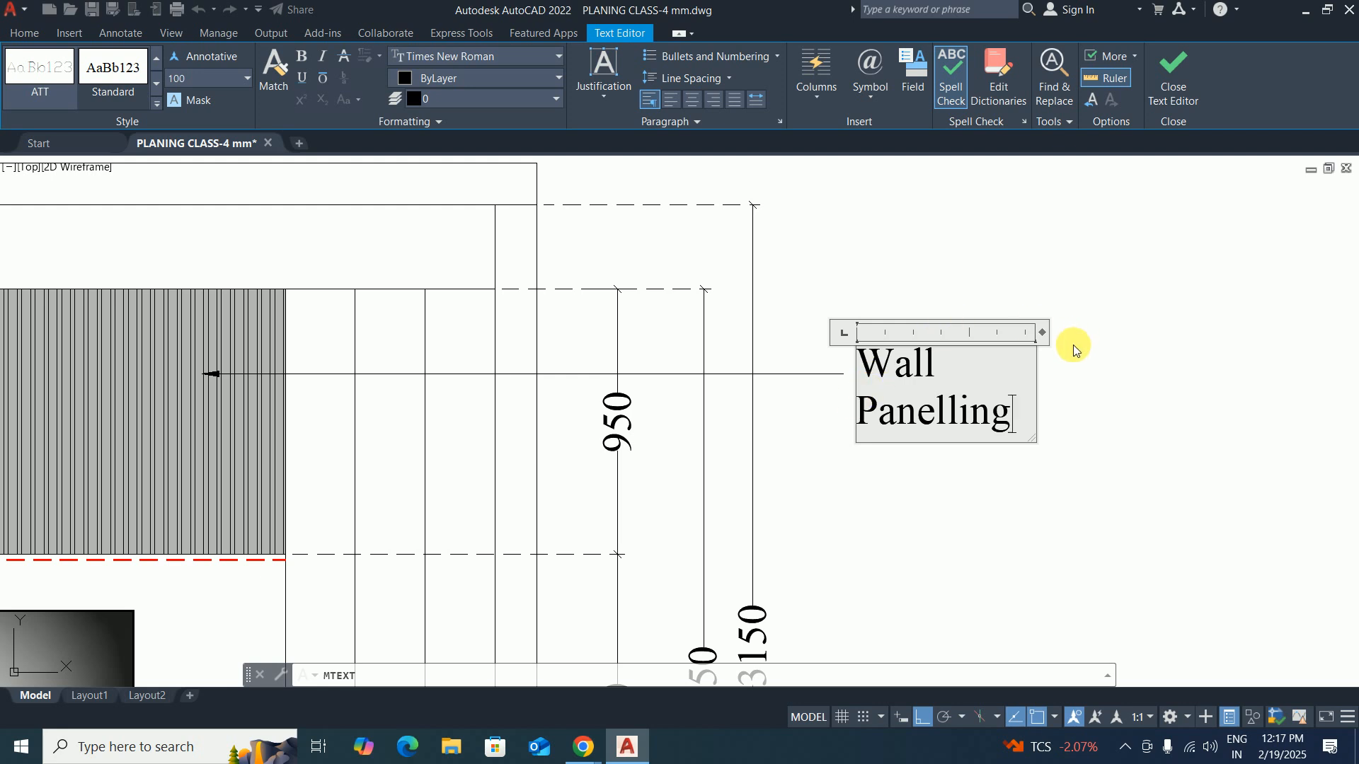
pyautogui.click(1049, 334)
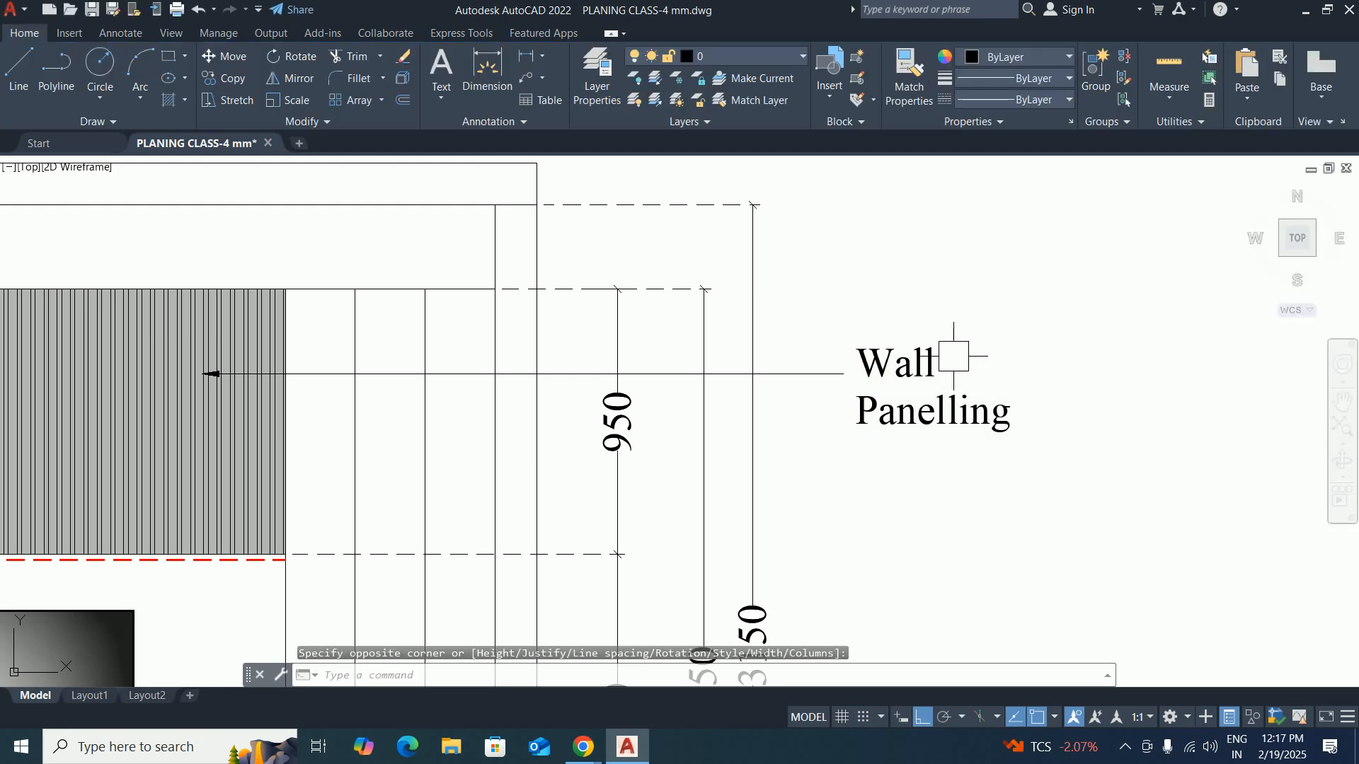
# Widen the "Wall Panelling" text box so the label fits on a single line.
pyautogui.click(954, 356)
pyautogui.moveTo(886, 400); pyautogui.dragTo(747, 402, button='middle')
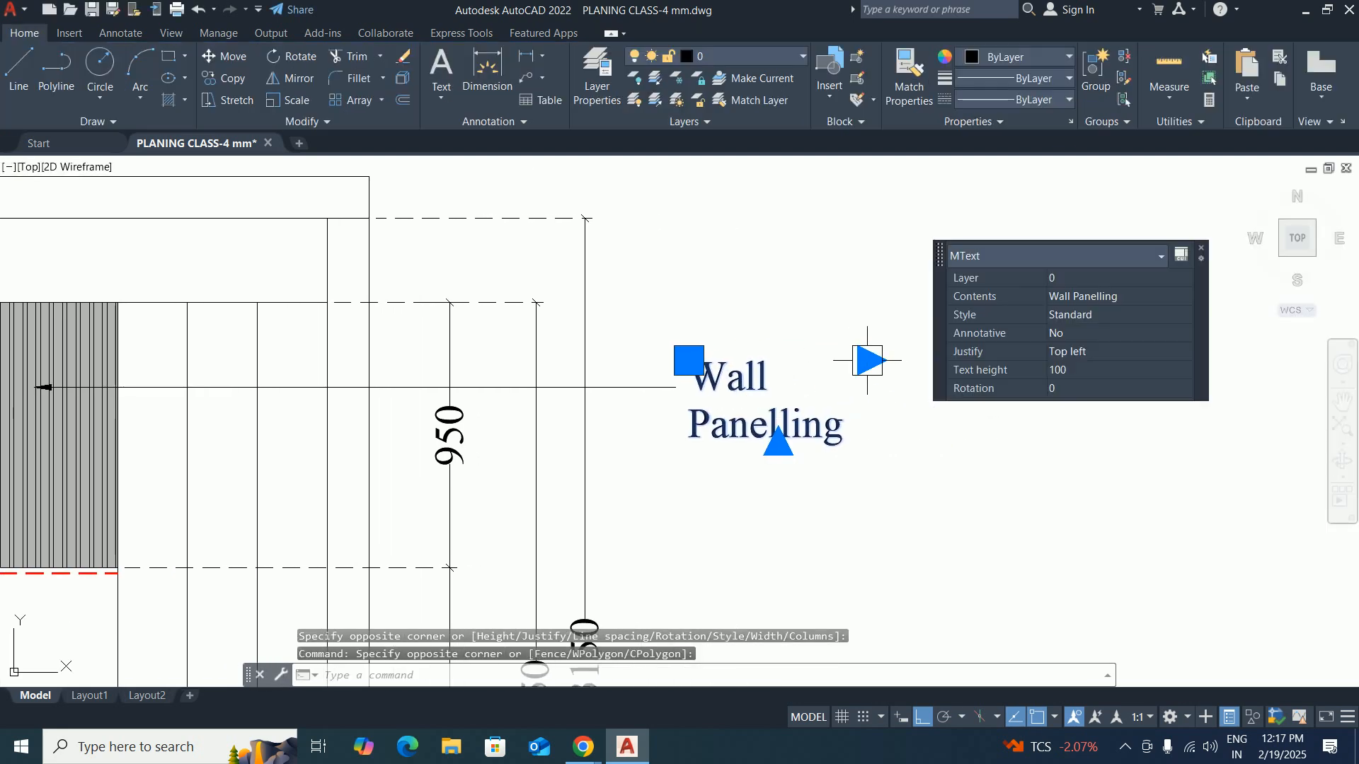
pyautogui.click(869, 360)
pyautogui.click(1042, 362)
pyautogui.press('Escape')
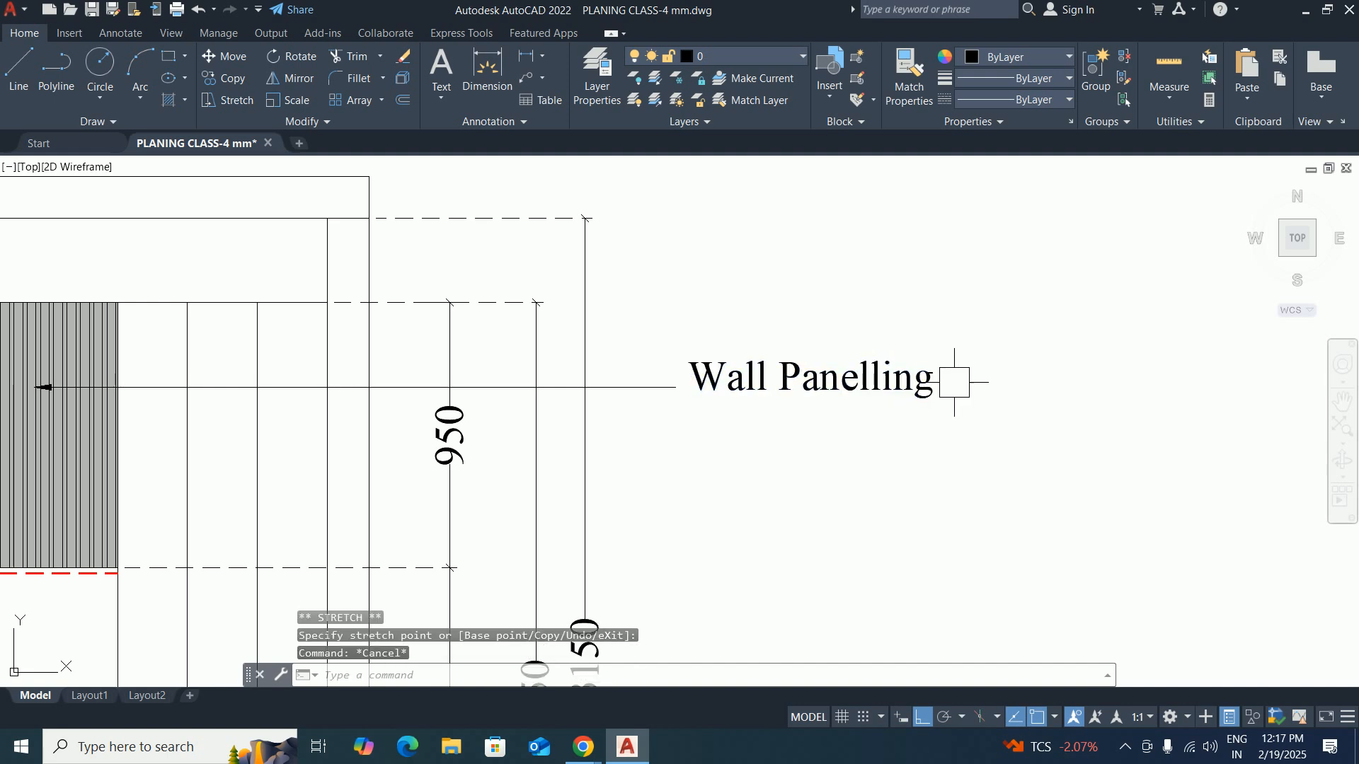
pyautogui.doubleClick(919, 380)
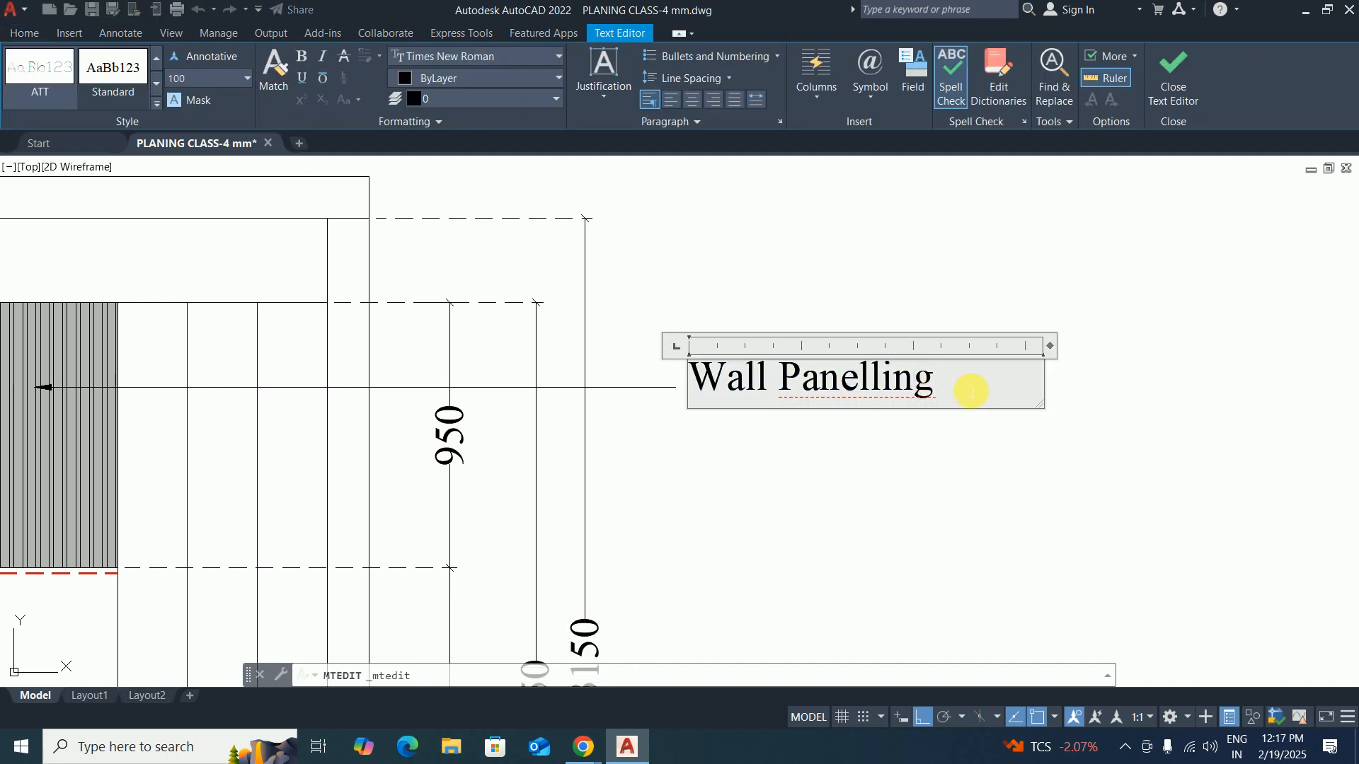
pyautogui.press('Return')
pyautogui.write('With L:o')
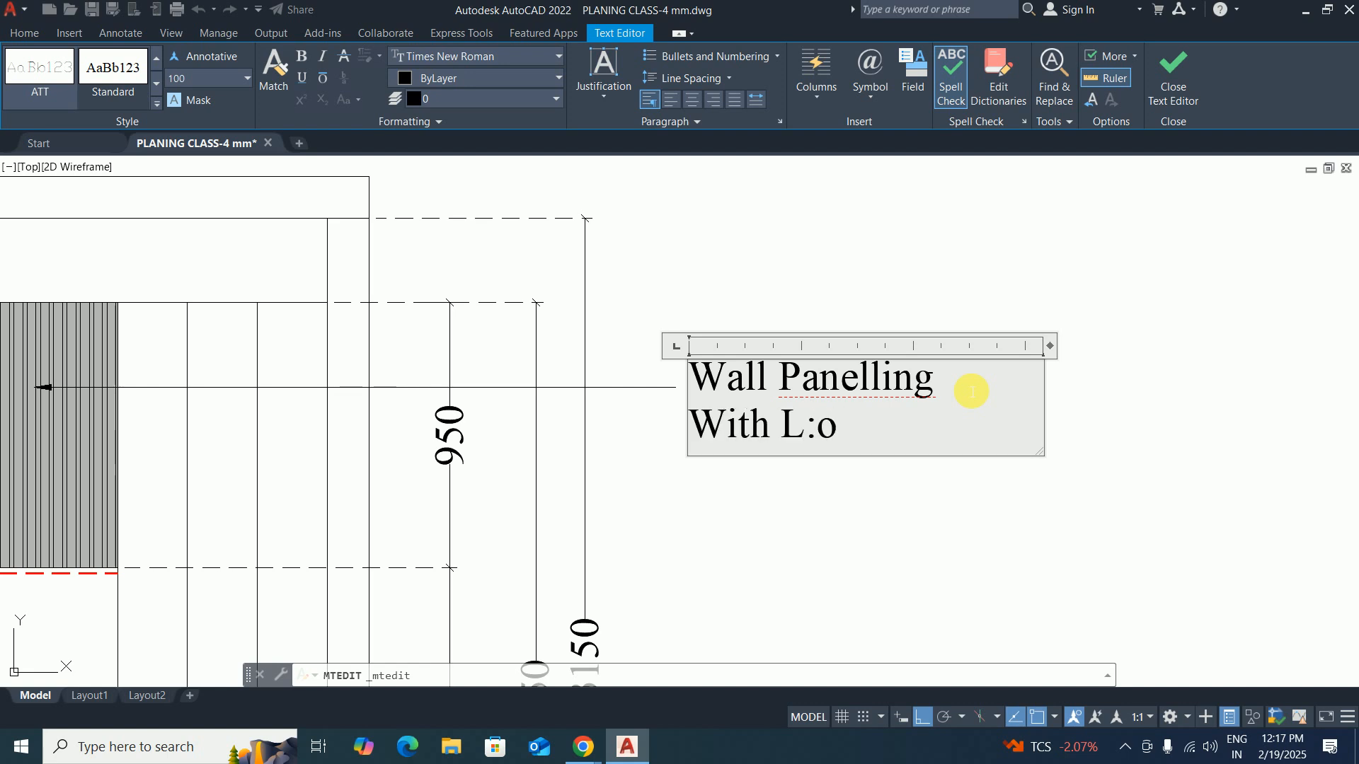
pyautogui.press('BackSpace')
pyautogui.press('BackSpace')
pyautogui.press('BackSpace')
pyautogui.press('BackSpace')
pyautogui.press('BackSpace')
pyautogui.press('BackSpace')
pyautogui.press('BackSpace')
pyautogui.press('BackSpace')
pyautogui.press('BackSpace')
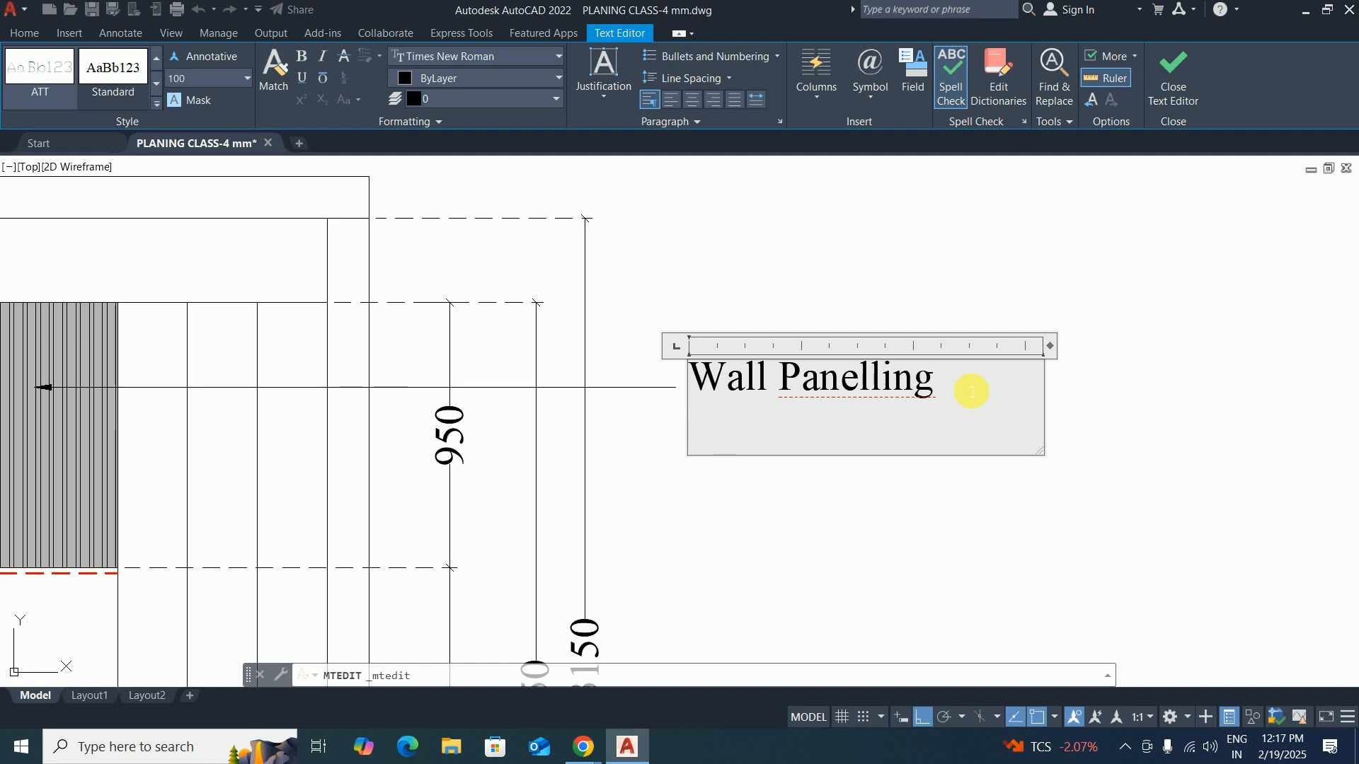
pyautogui.press('Escape')
pyautogui.press('Escape')
pyautogui.press('Escape')
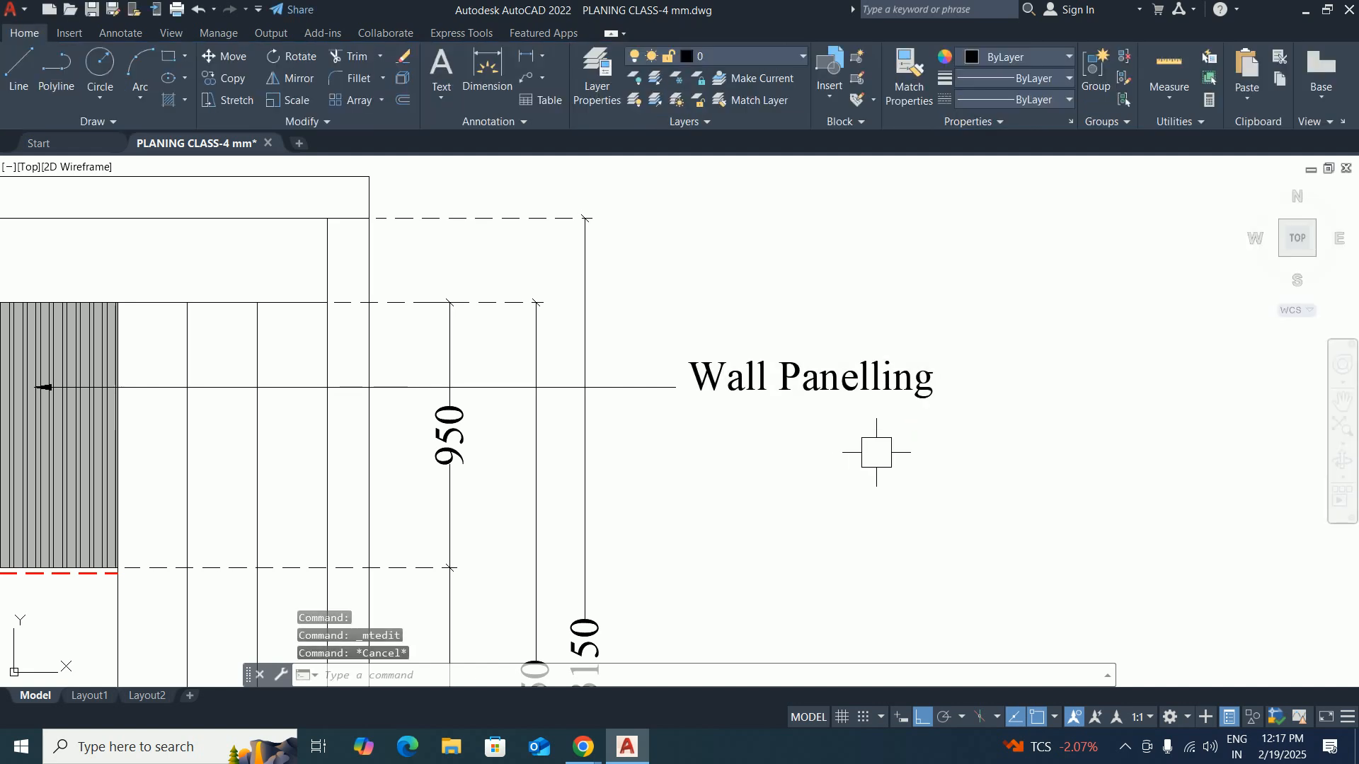
# Draw a straight horizontal leader from the panel behind the TV outward past the overall height dimensions, ending level with the upper leader.
pyautogui.scroll(-5, 876, 455)
pyautogui.write('le')
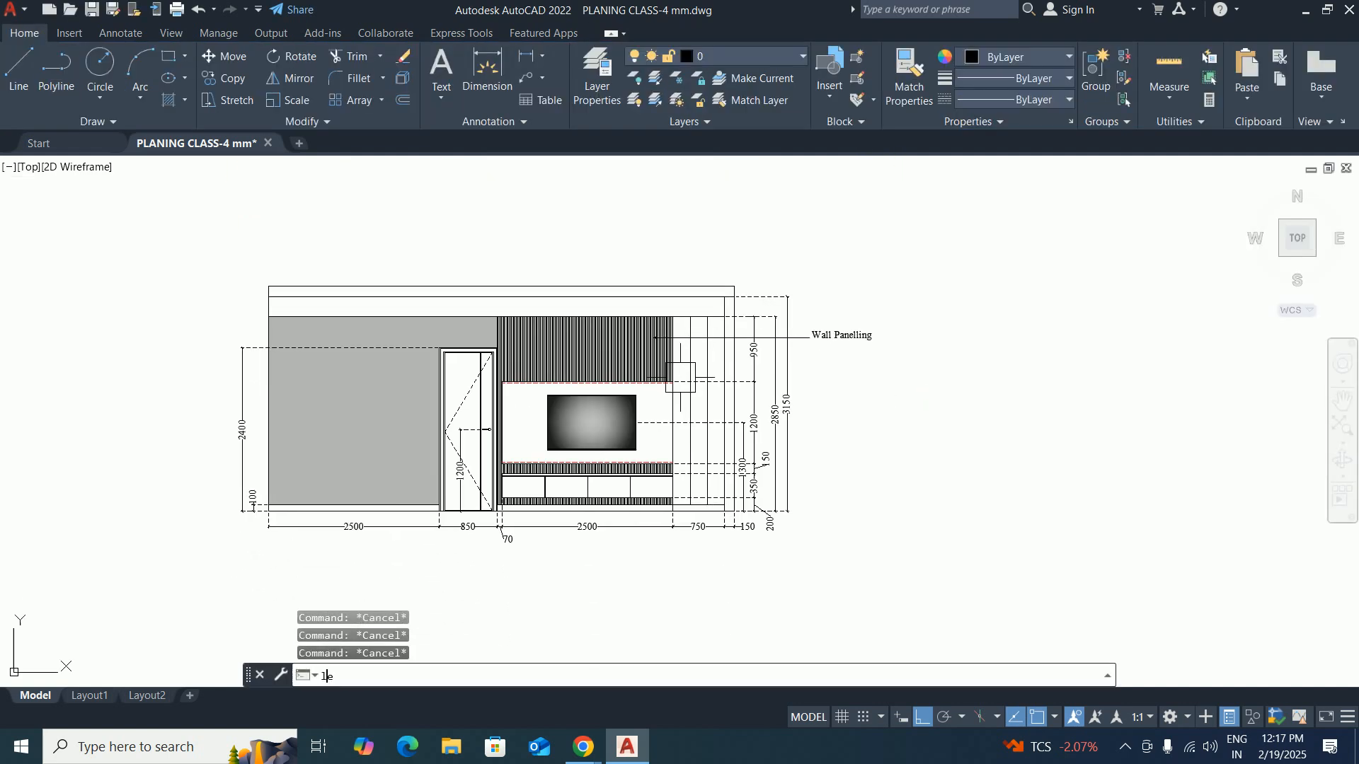
pyautogui.press('Return')
pyautogui.scroll(4, 663, 396)
pyautogui.click(639, 425)
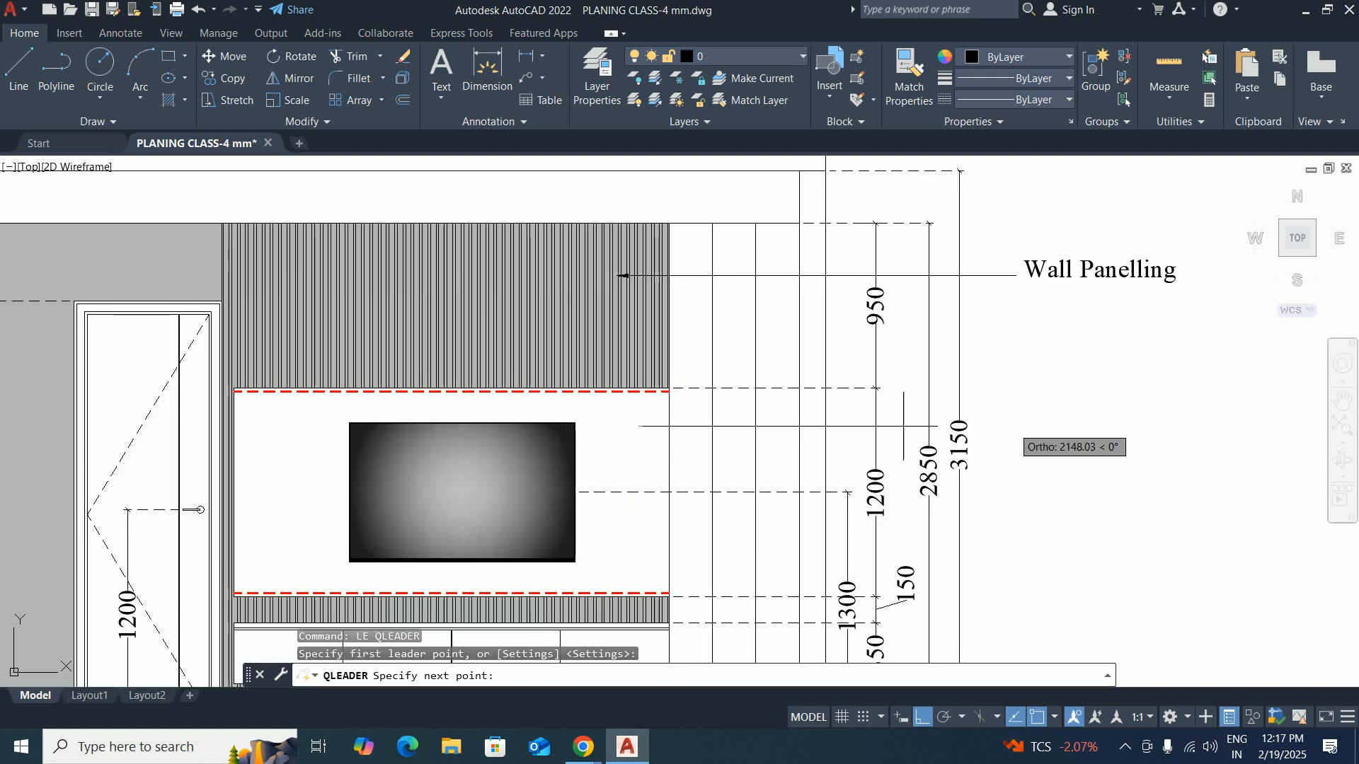
pyautogui.moveTo(1069, 440); pyautogui.dragTo(877, 437, button='middle')
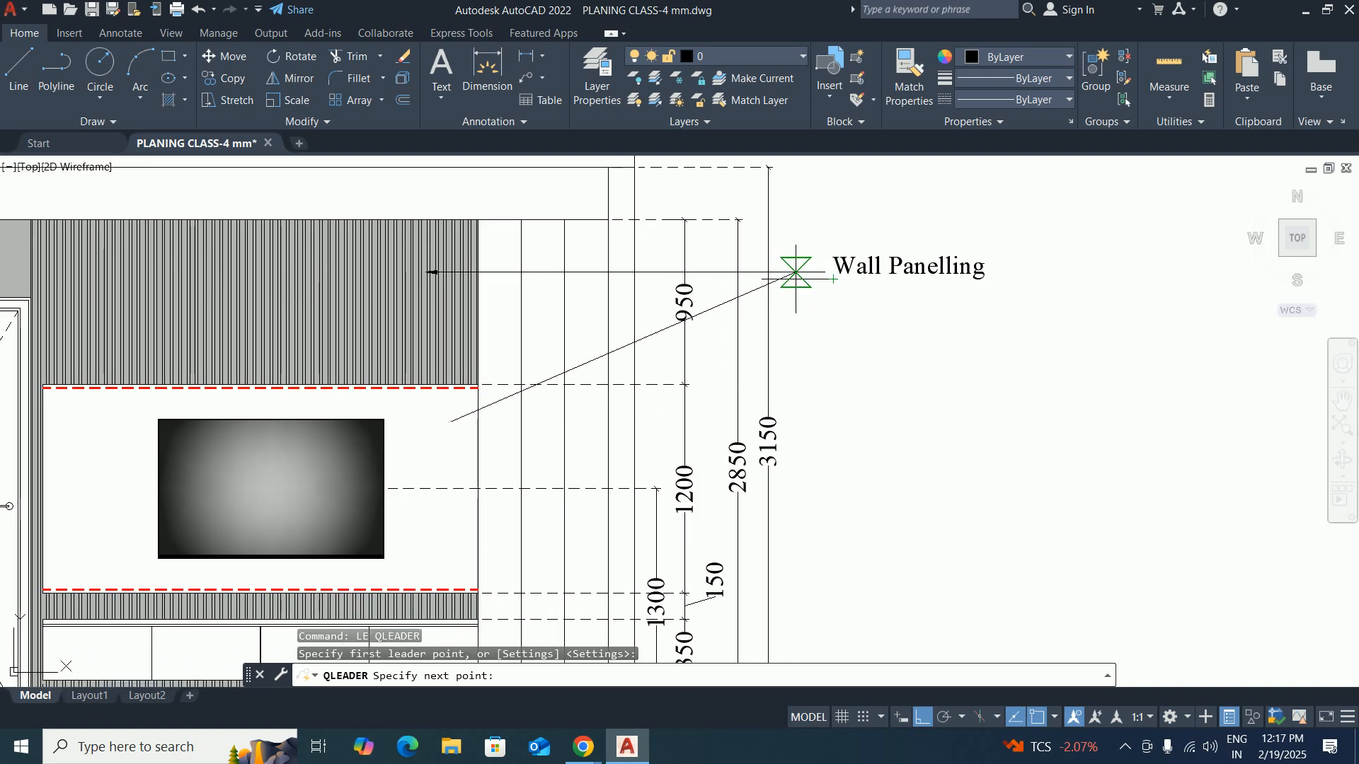
pyautogui.press('Escape')
pyautogui.press('Escape')
pyautogui.press('Escape')
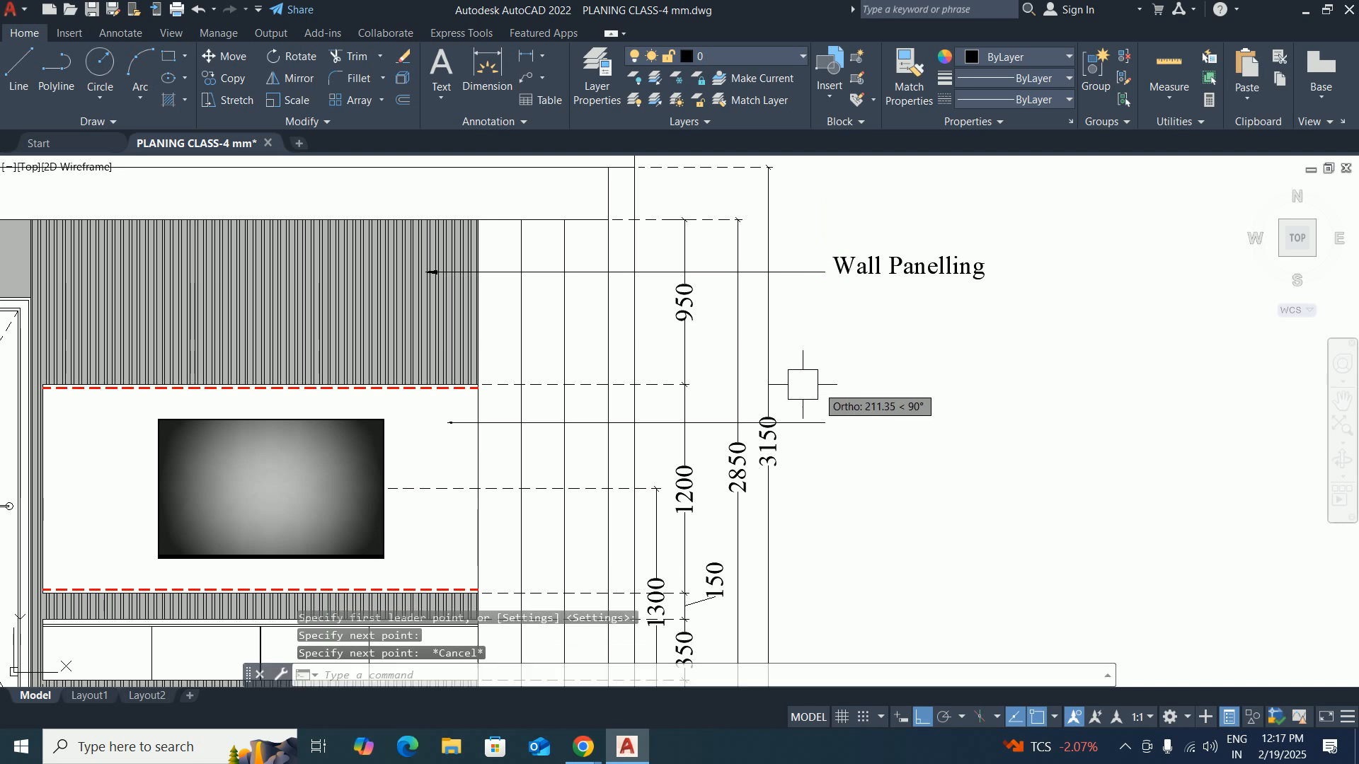
# Match the TV back panel leader's properties to those of the slatted panel's leader.
pyautogui.moveTo(798, 385); pyautogui.dragTo(806, 388, button='middle')
pyautogui.write('m')
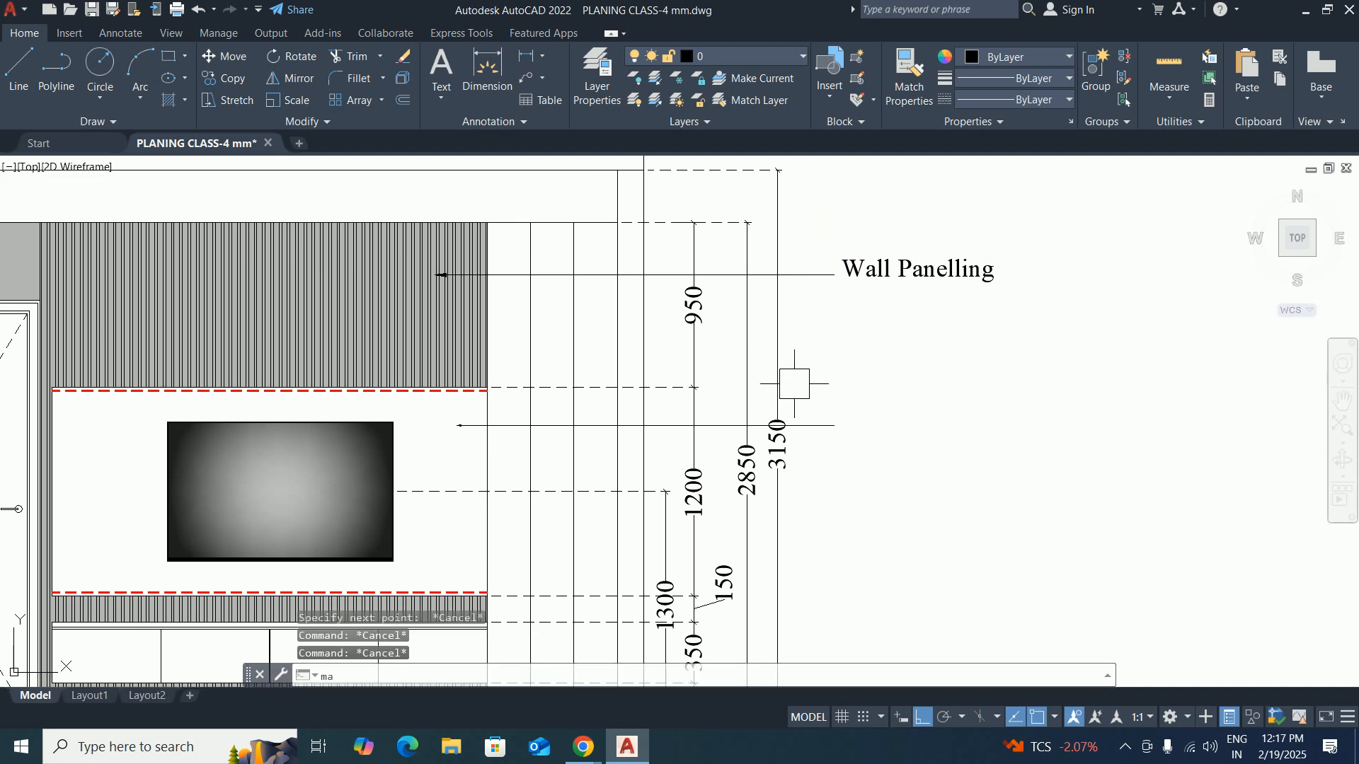
pyautogui.write('a')
pyautogui.press('Return')
pyautogui.click(807, 280)
pyautogui.press('Escape')
pyautogui.press('Escape')
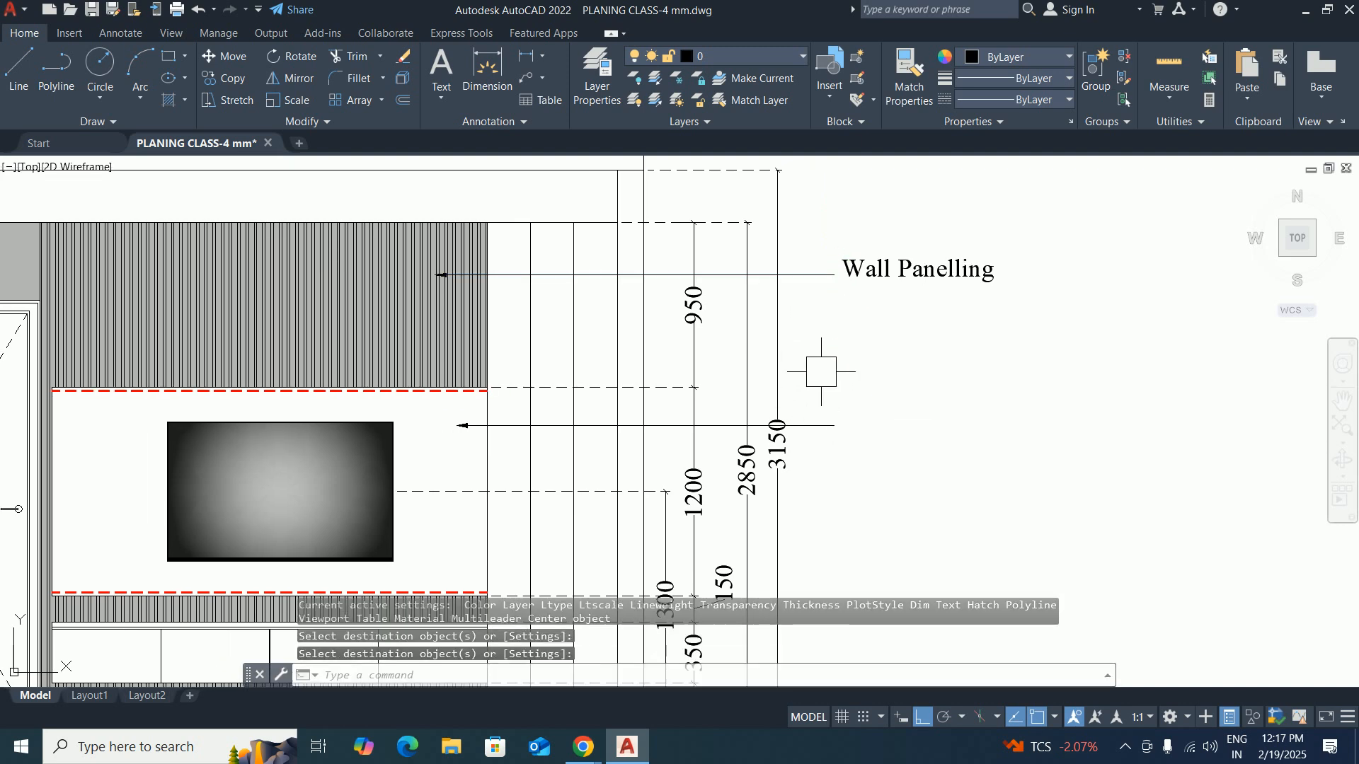
# Copy the "Wall Panelling" label from the upper leader's end to the TV back panel leader's end.
pyautogui.moveTo(814, 368); pyautogui.dragTo(819, 387, button='middle')
pyautogui.write('c')
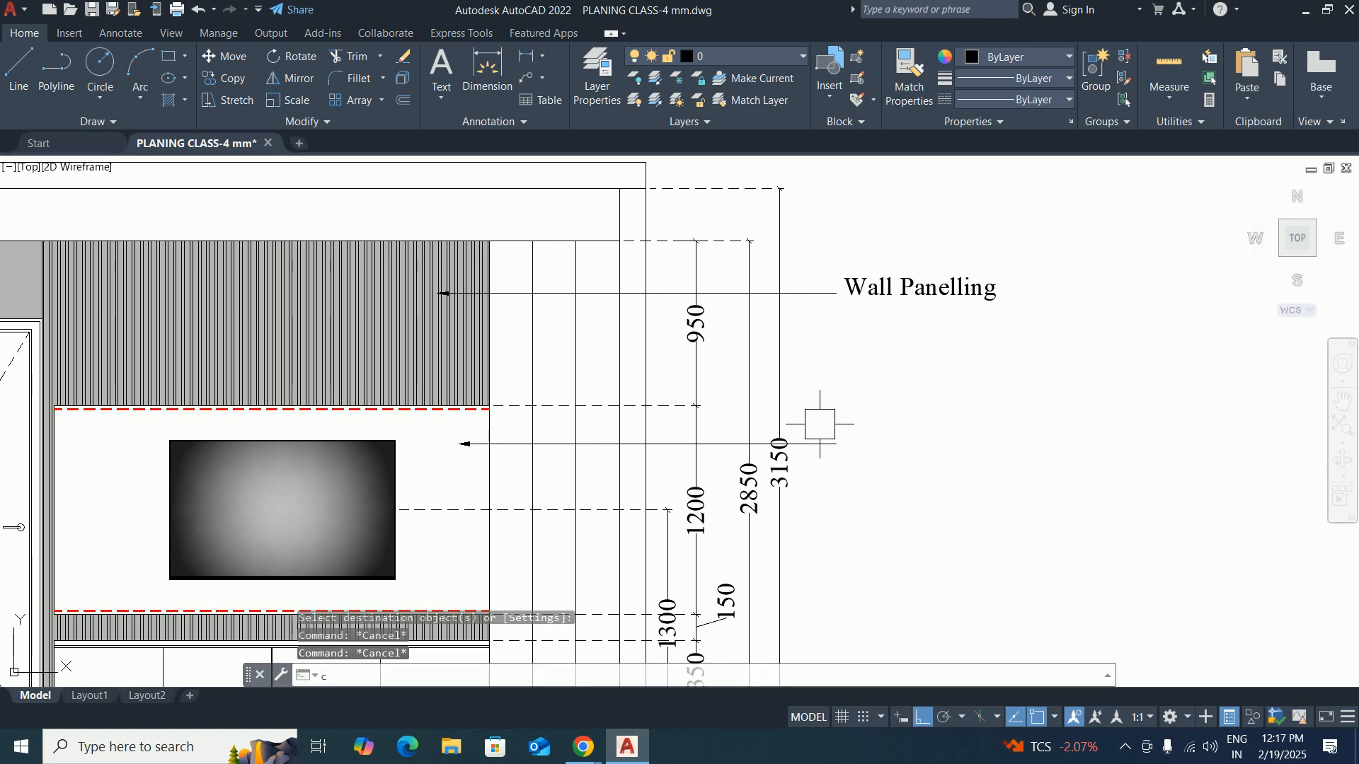
pyautogui.write('o')
pyautogui.press('Return')
pyautogui.click(904, 290)
pyautogui.press('Return')
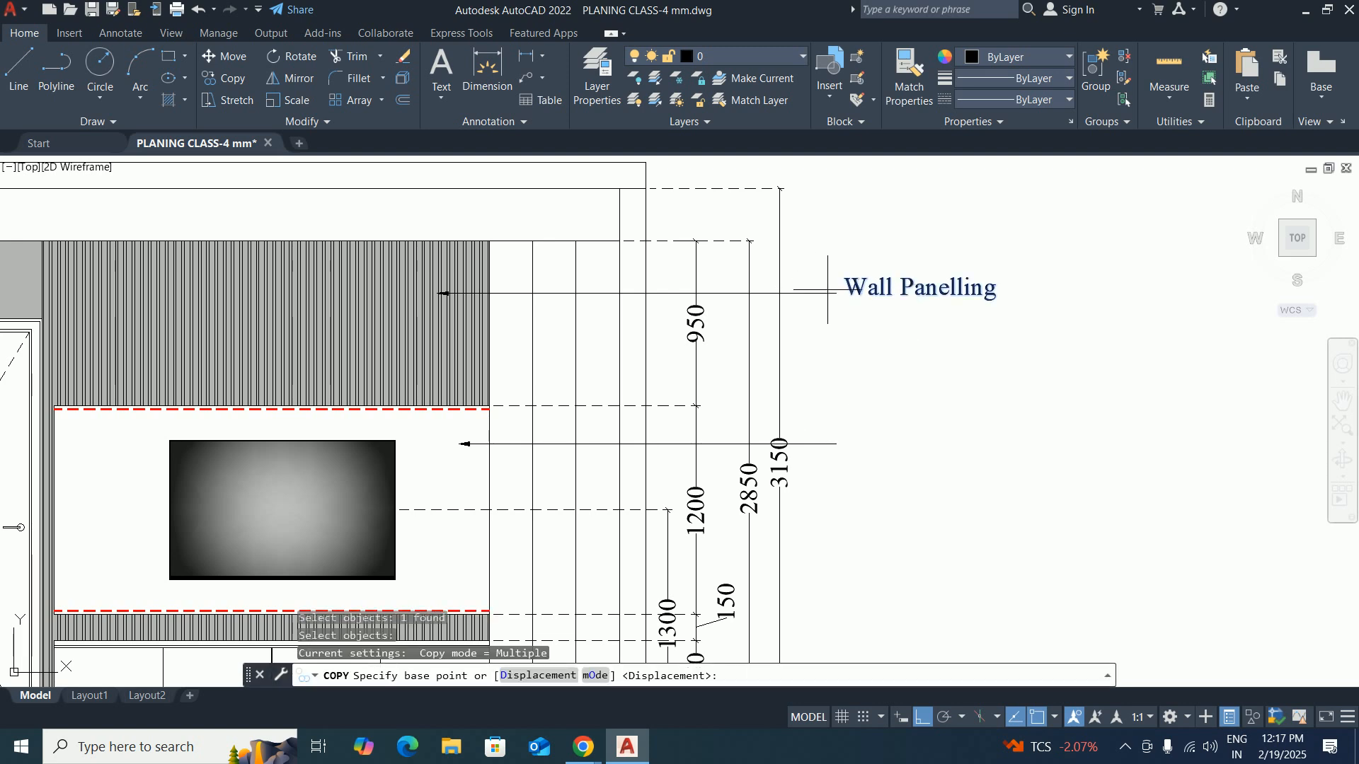
pyautogui.click(836, 293)
pyautogui.click(835, 443)
pyautogui.press('Escape')
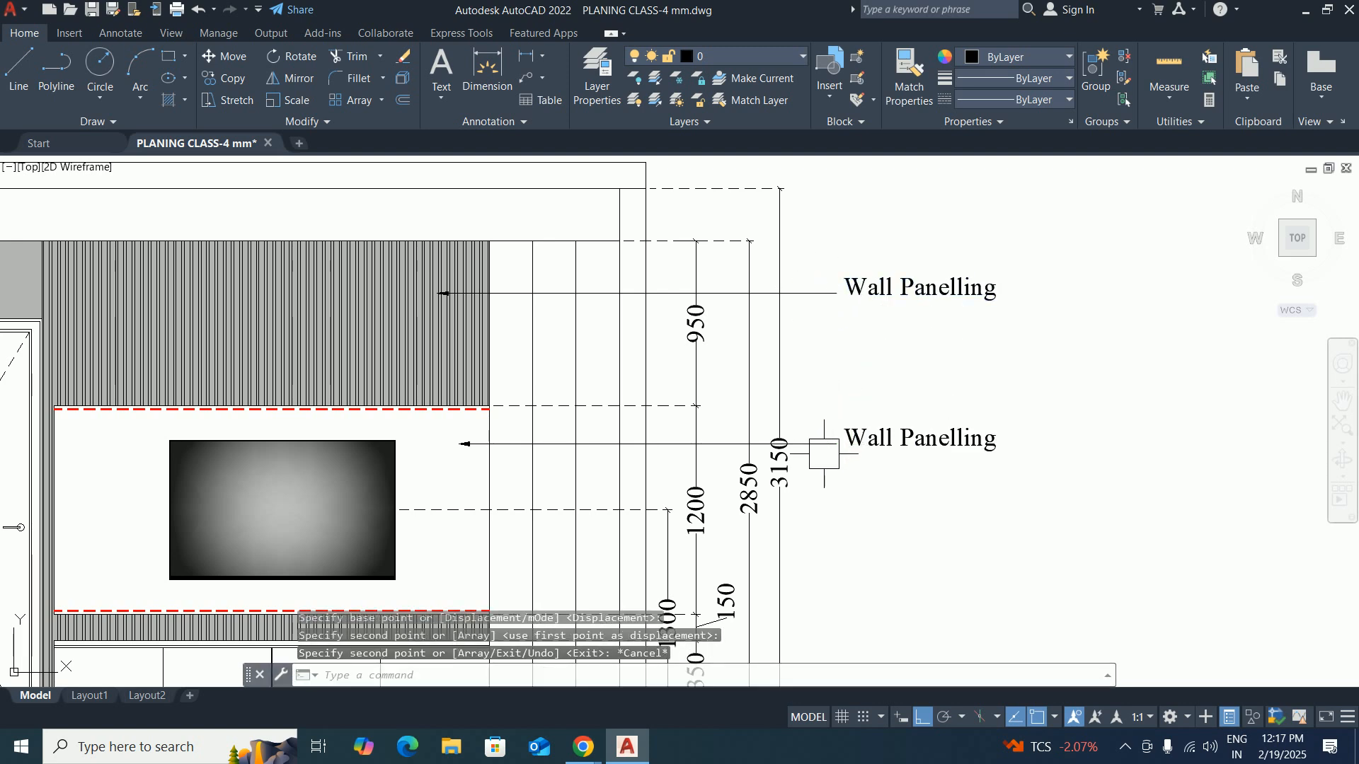
# Replace the copied label's text with "TV Back panel Finished With Laminate As Sel." and widen it to fit on two lines.
pyautogui.doubleClick(904, 450)
pyautogui.scroll(2, 905, 446)
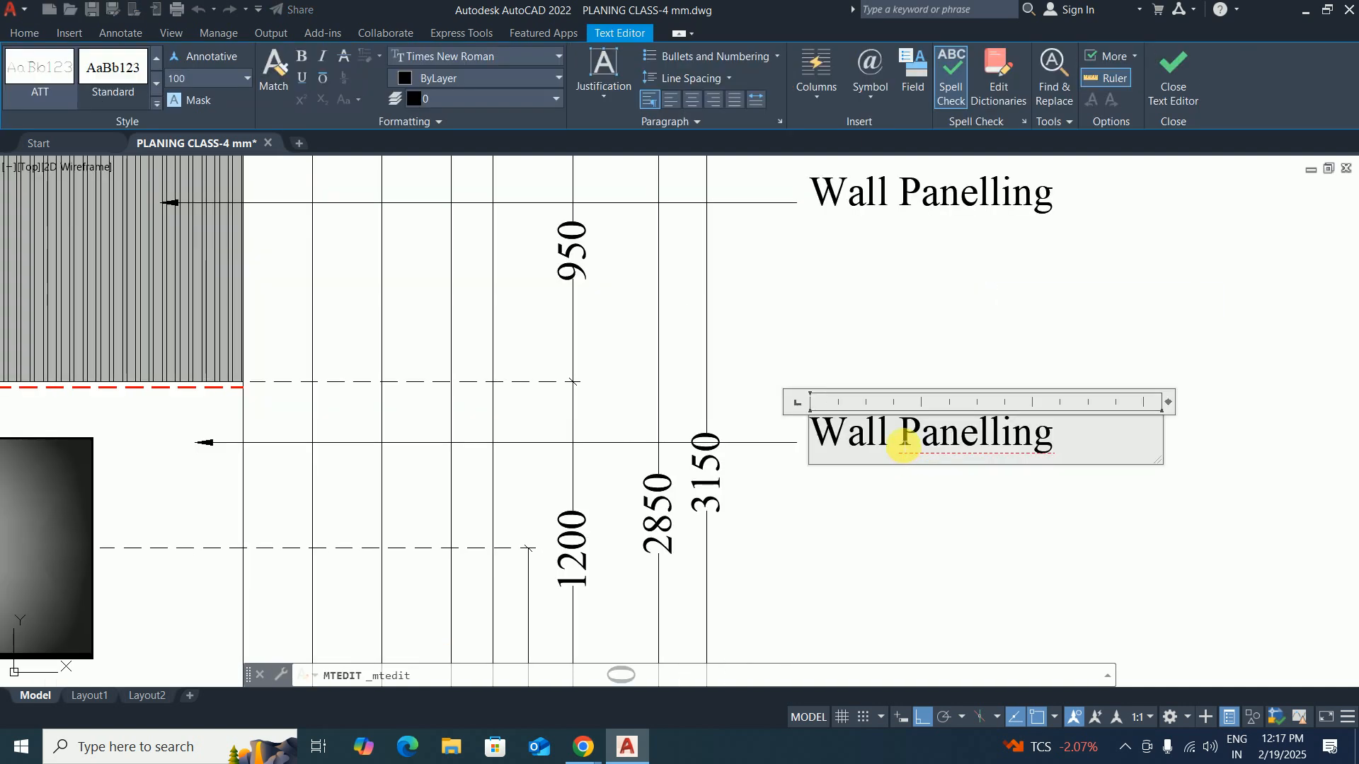
pyautogui.scroll(-4, 904, 445)
pyautogui.scroll(2, 921, 439)
pyautogui.moveTo(1002, 435); pyautogui.dragTo(776, 421)
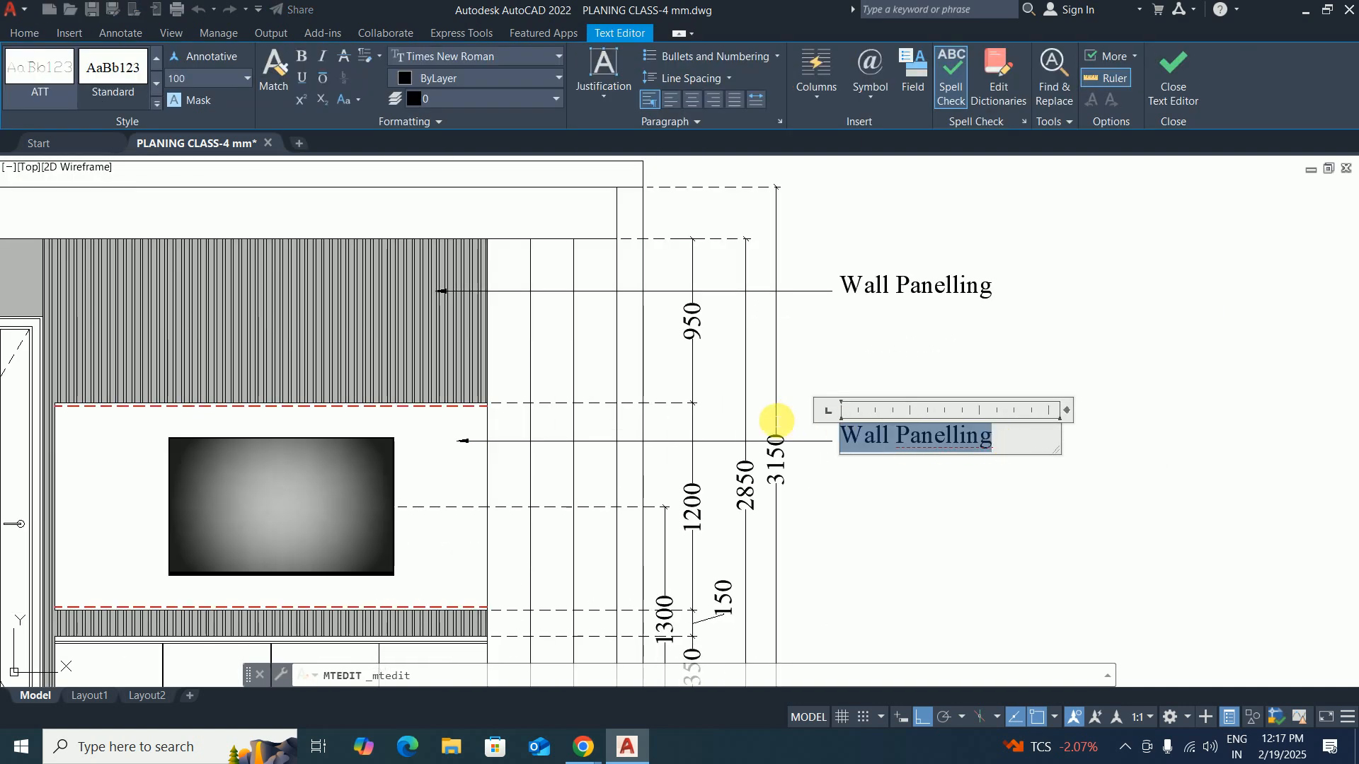
pyautogui.write('TV')
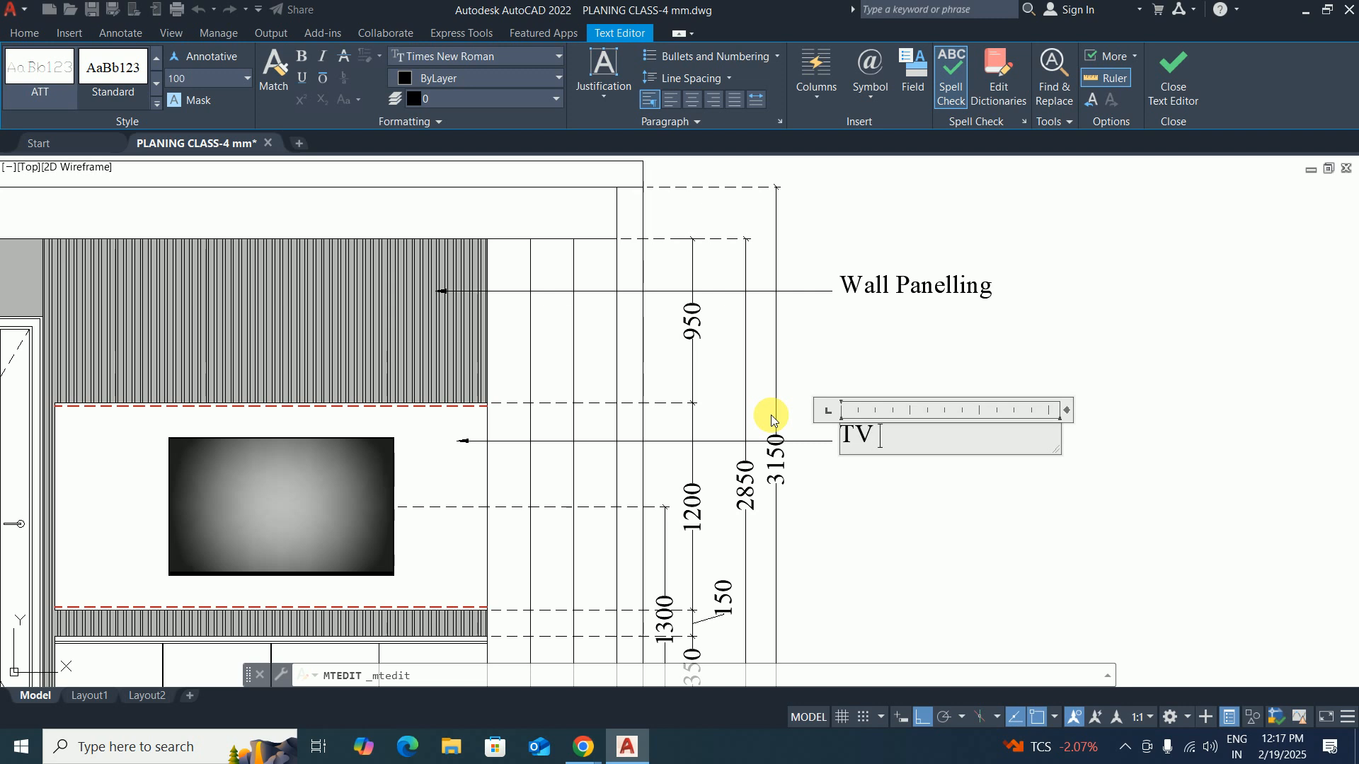
pyautogui.write(' Back pa')
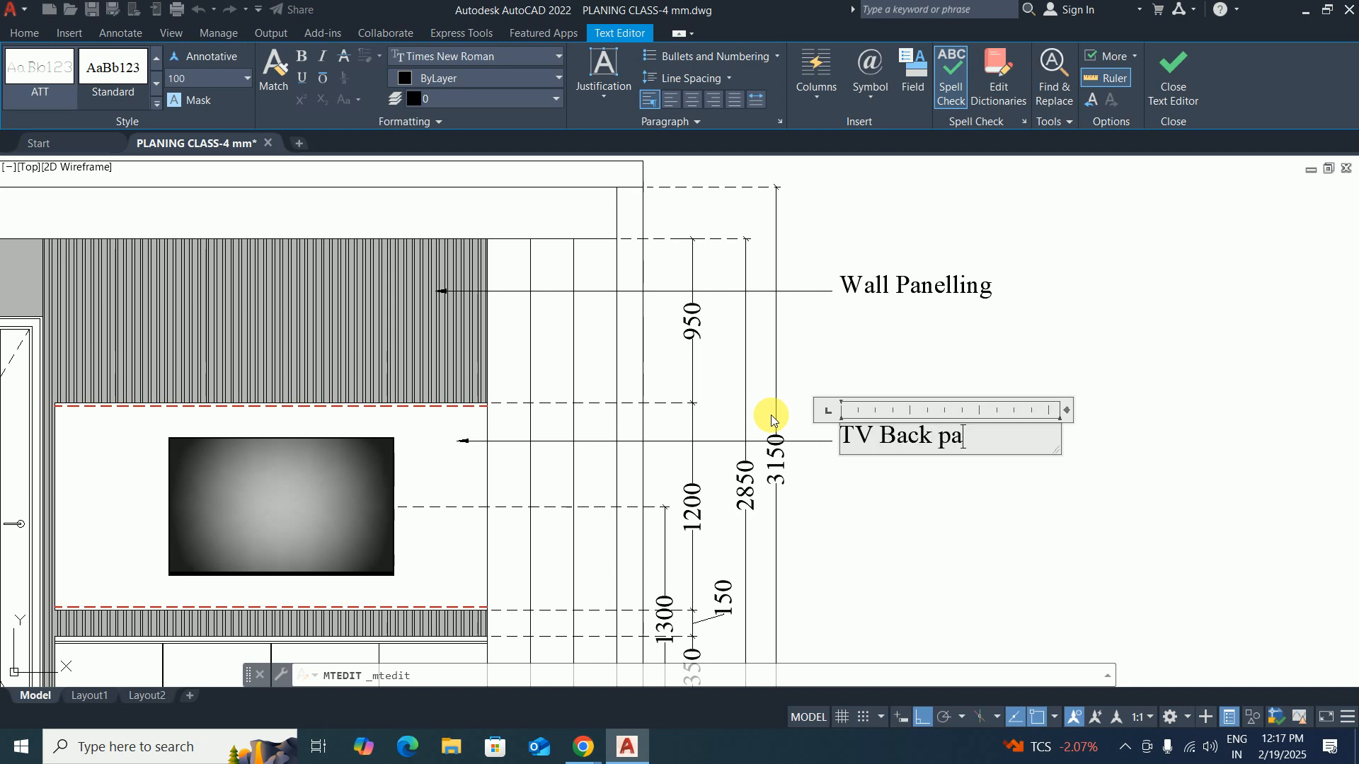
pyautogui.write('nel Finishe')
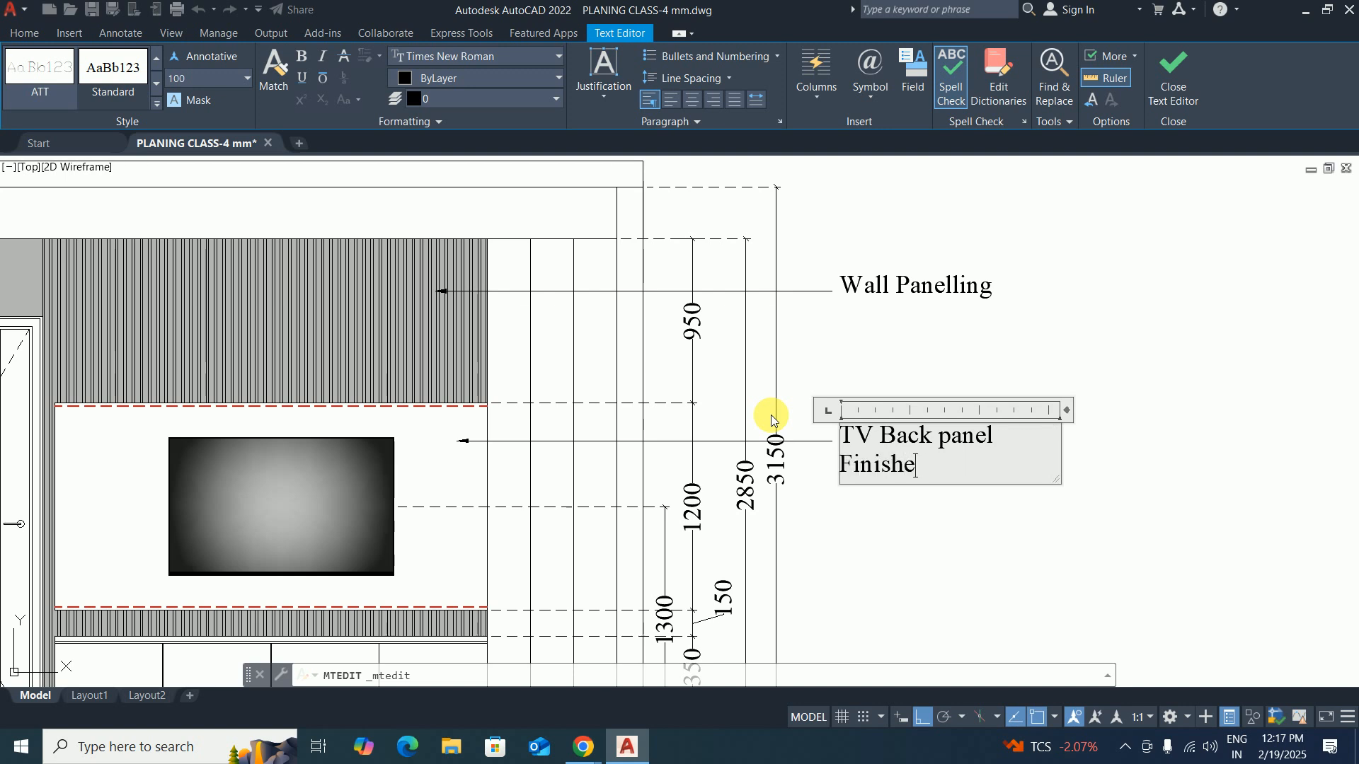
pyautogui.write('d With Gl')
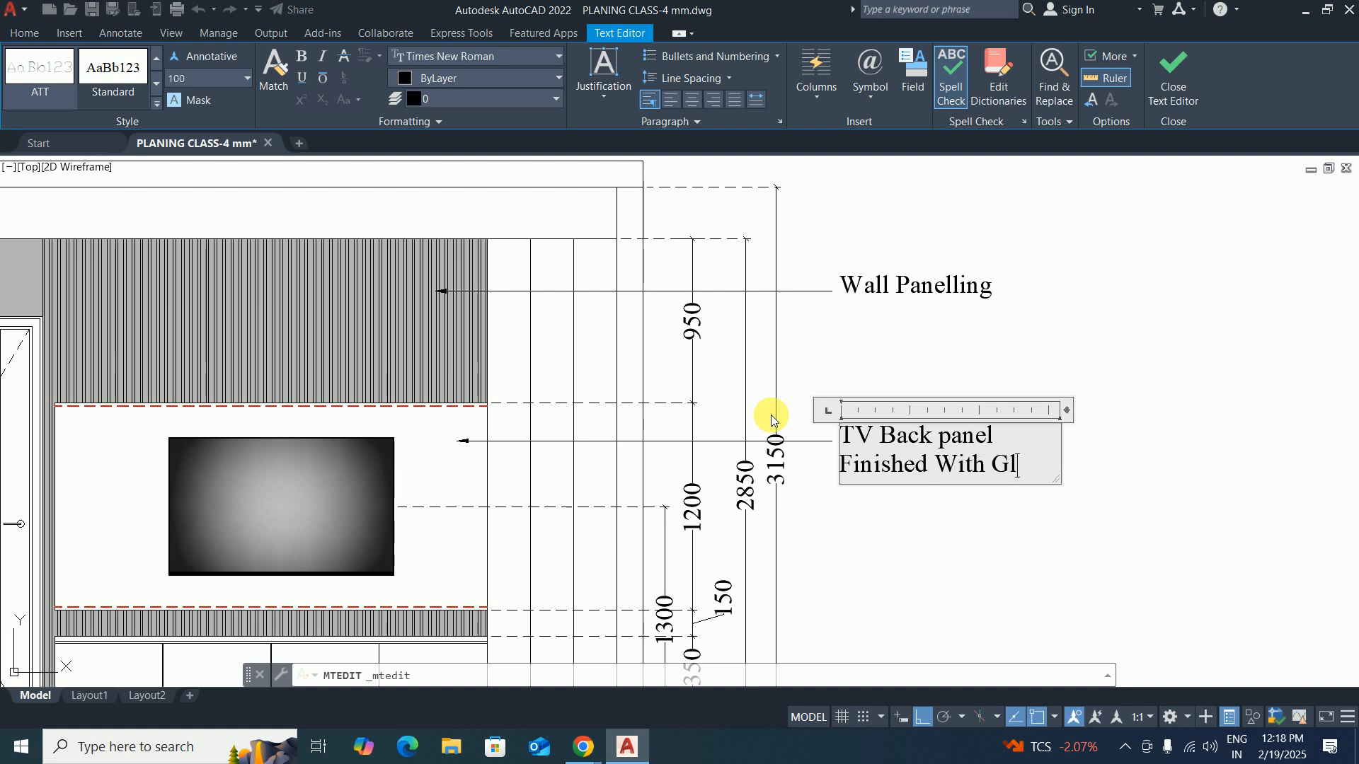
pyautogui.press('BackSpace')
pyautogui.press('BackSpace')
pyautogui.press('BackSpace')
pyautogui.write('Laminate As')
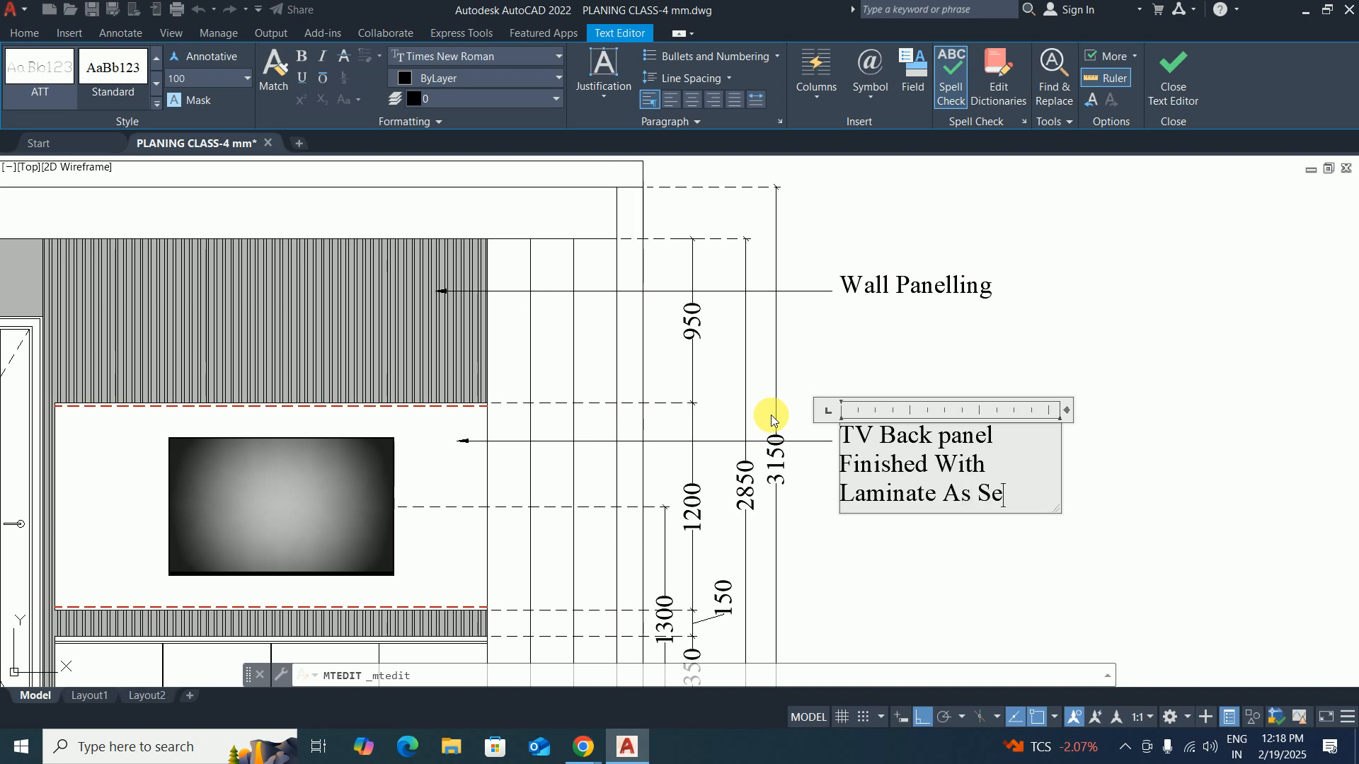
pyautogui.write('Sel.')
pyautogui.moveTo(1068, 410); pyautogui.dragTo(1119, 423)
pyautogui.click(1000, 312)
# Extend the slatted panel's label to "Wall Panelling As Sel." and widen its text box to about 1650 to fit on one line.
pyautogui.doubleClick(1001, 292)
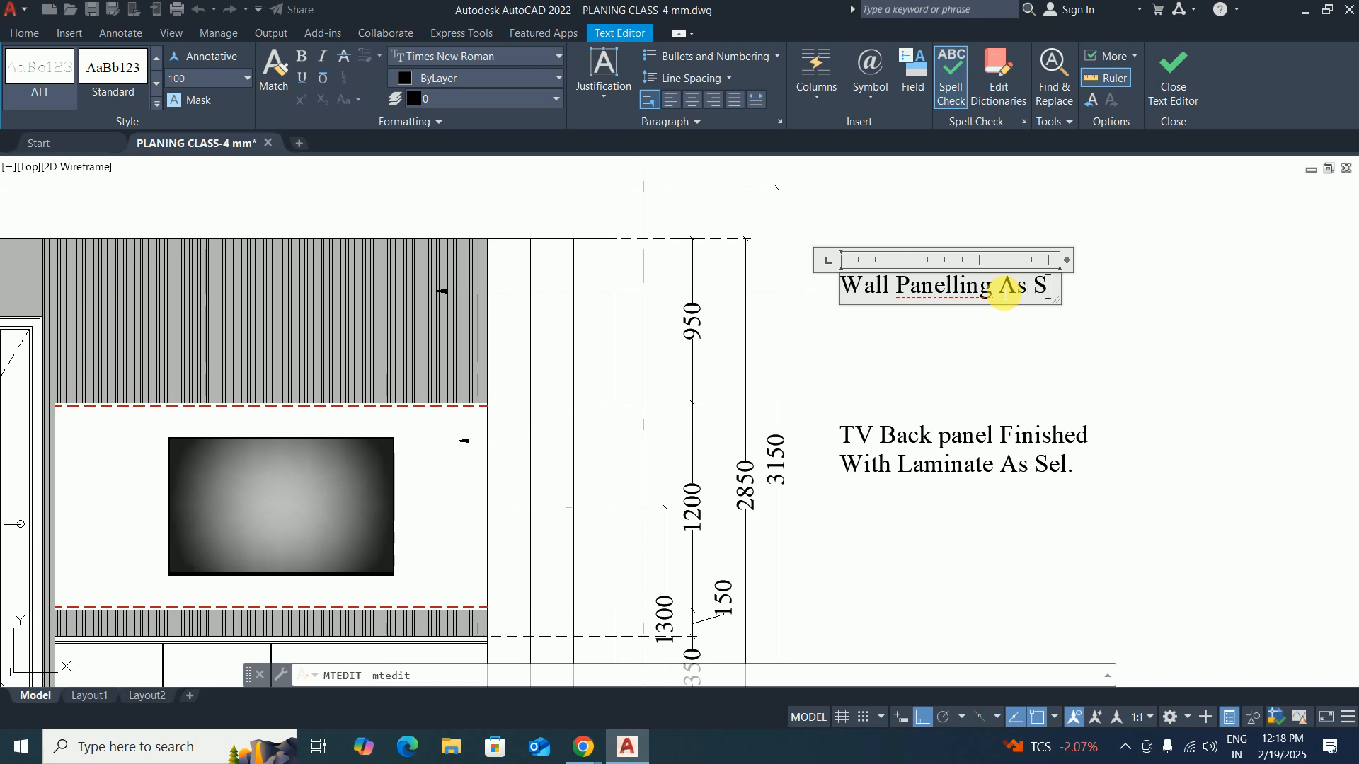
pyautogui.write('Sel.')
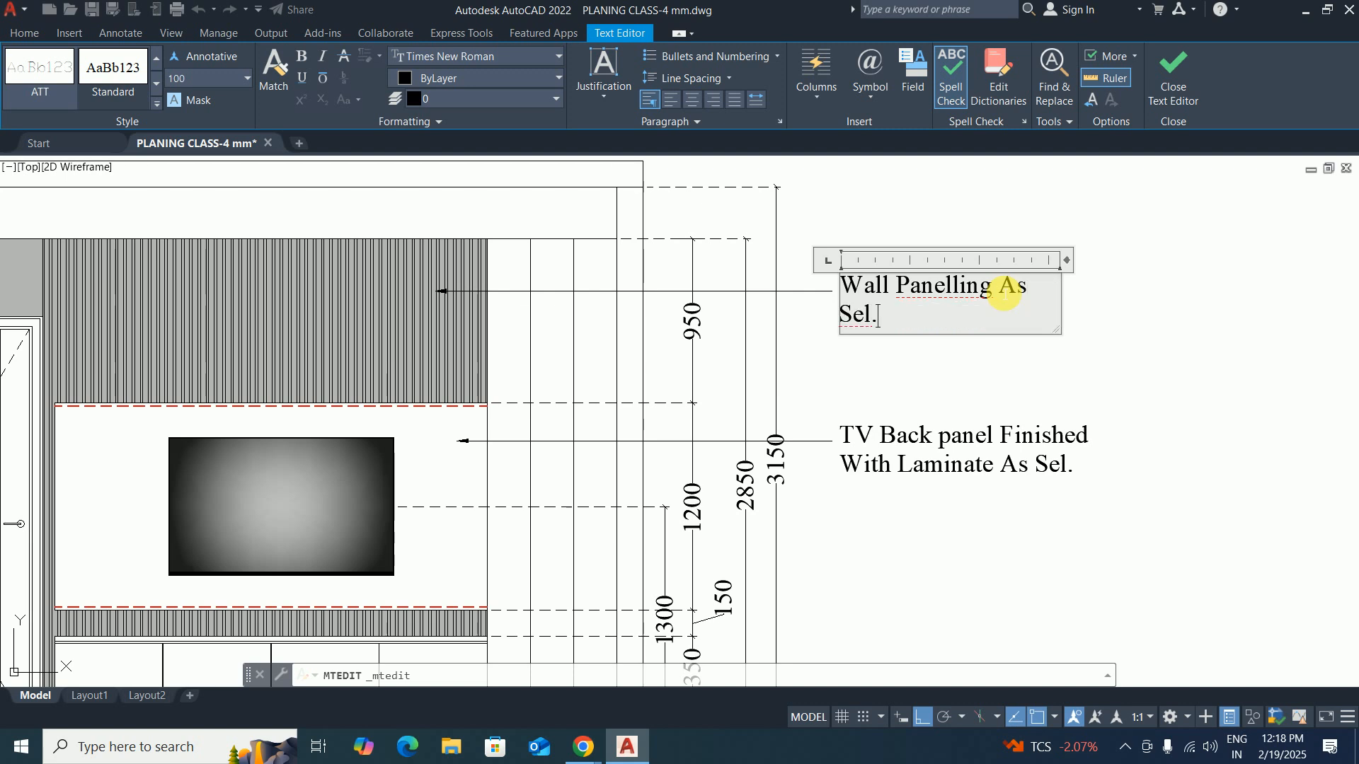
pyautogui.moveTo(1074, 263); pyautogui.dragTo(1140, 266)
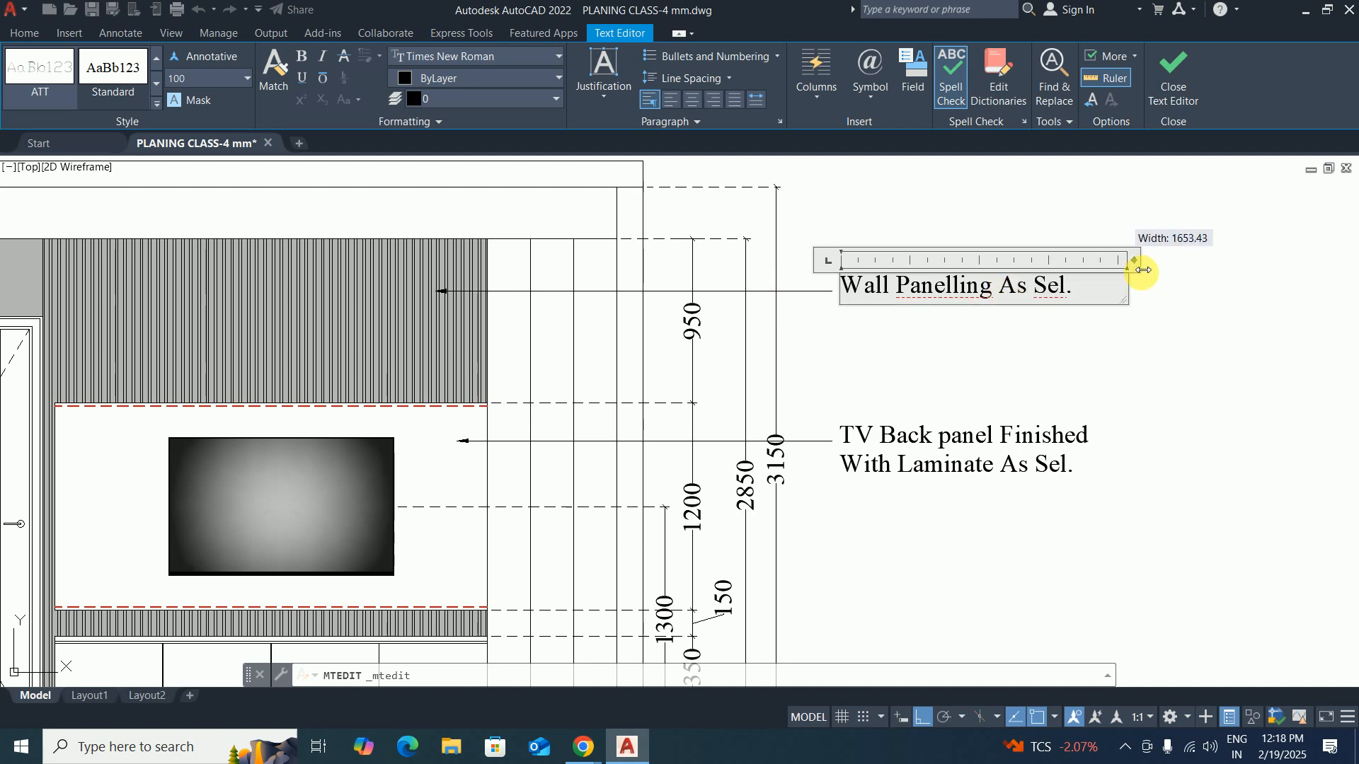
pyautogui.press('Escape')
pyautogui.press('Escape')
pyautogui.scroll(-4, 821, 312)
pyautogui.scroll(2, 763, 383)
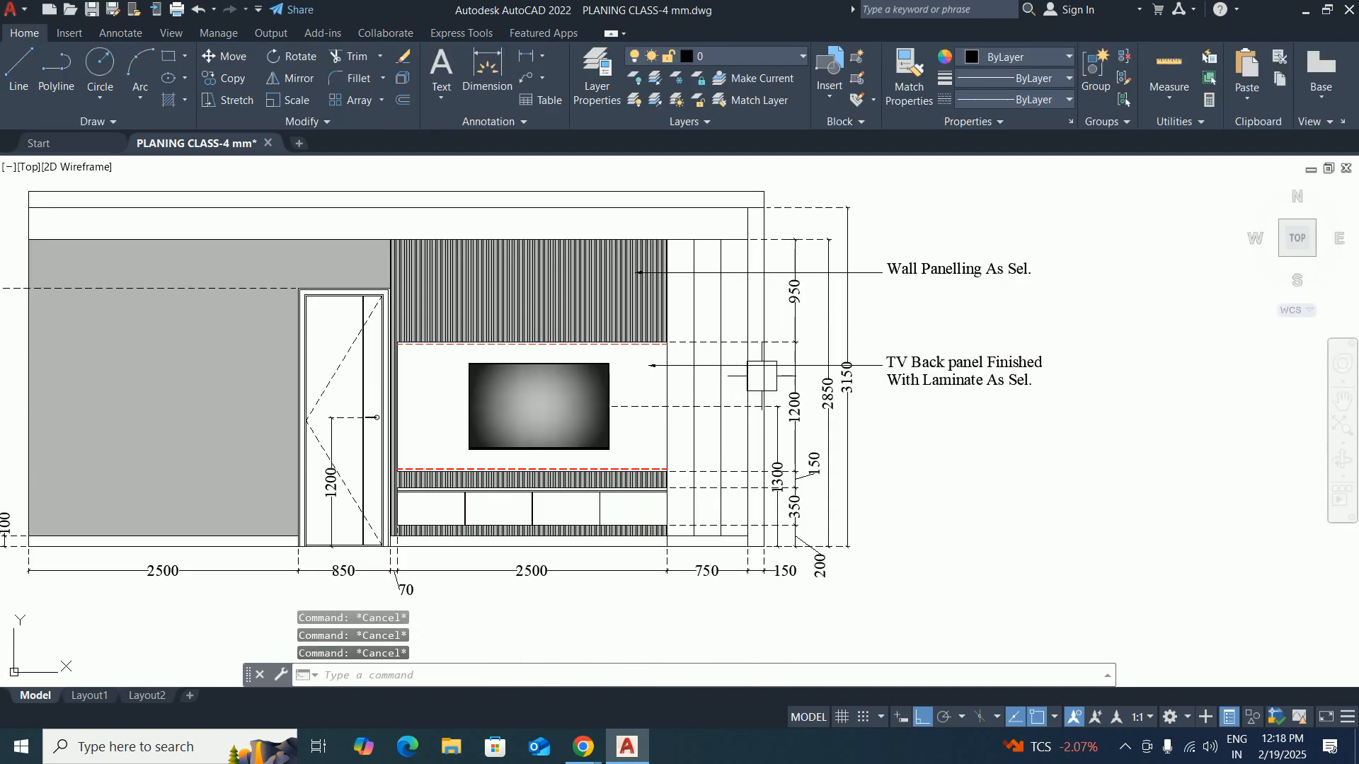
pyautogui.press('Escape')
pyautogui.write('1')
pyautogui.write('e')
pyautogui.press('Return')
pyautogui.scroll(8, 650, 348)
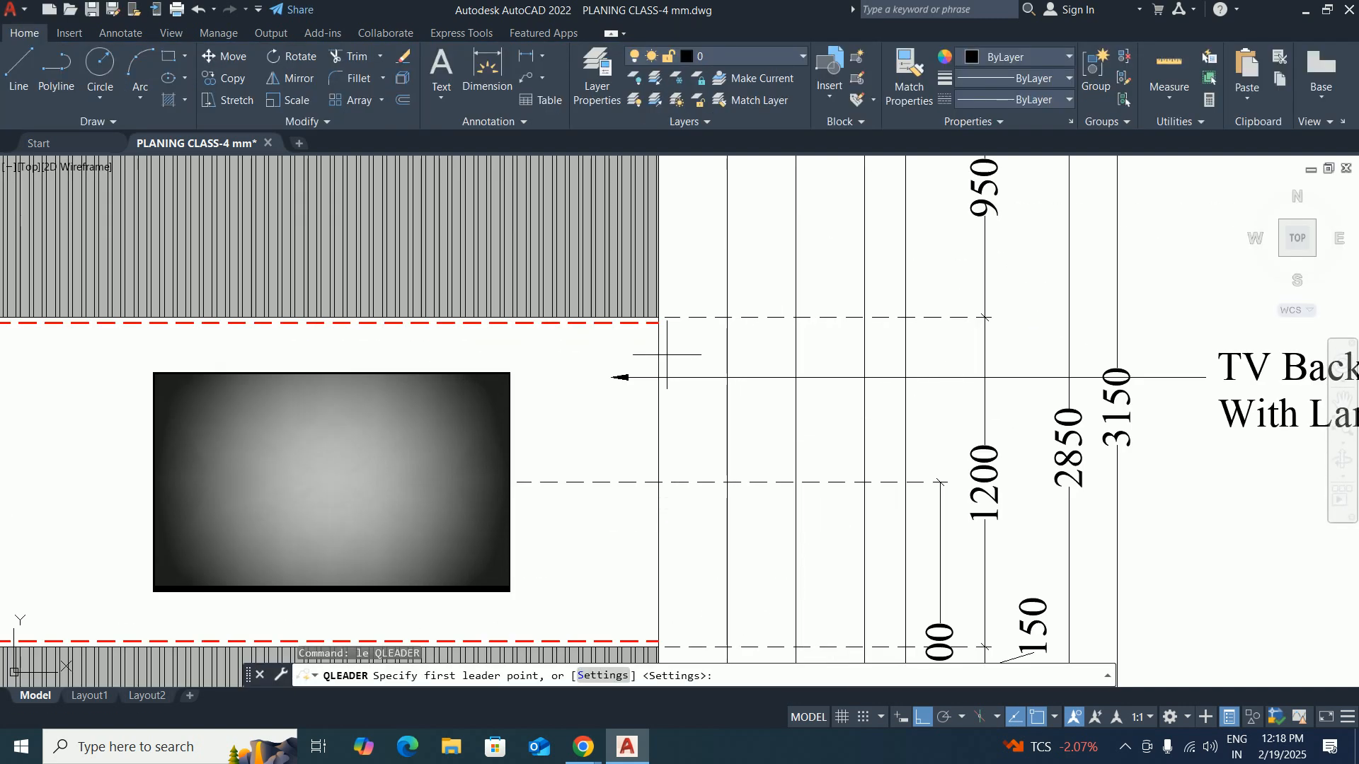
pyautogui.click(528, 314)
pyautogui.scroll(-3, 537, 283)
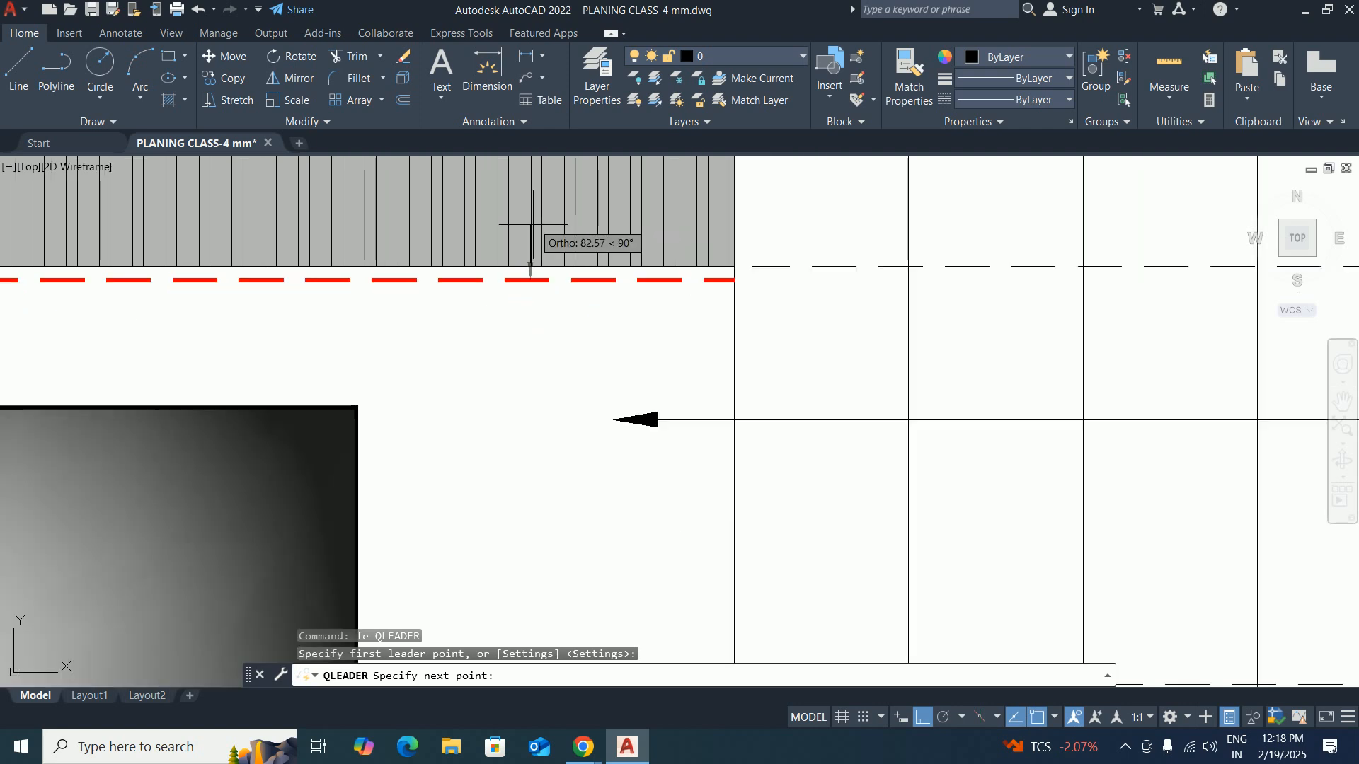
pyautogui.moveTo(540, 230); pyautogui.dragTo(540, 354, button='middle')
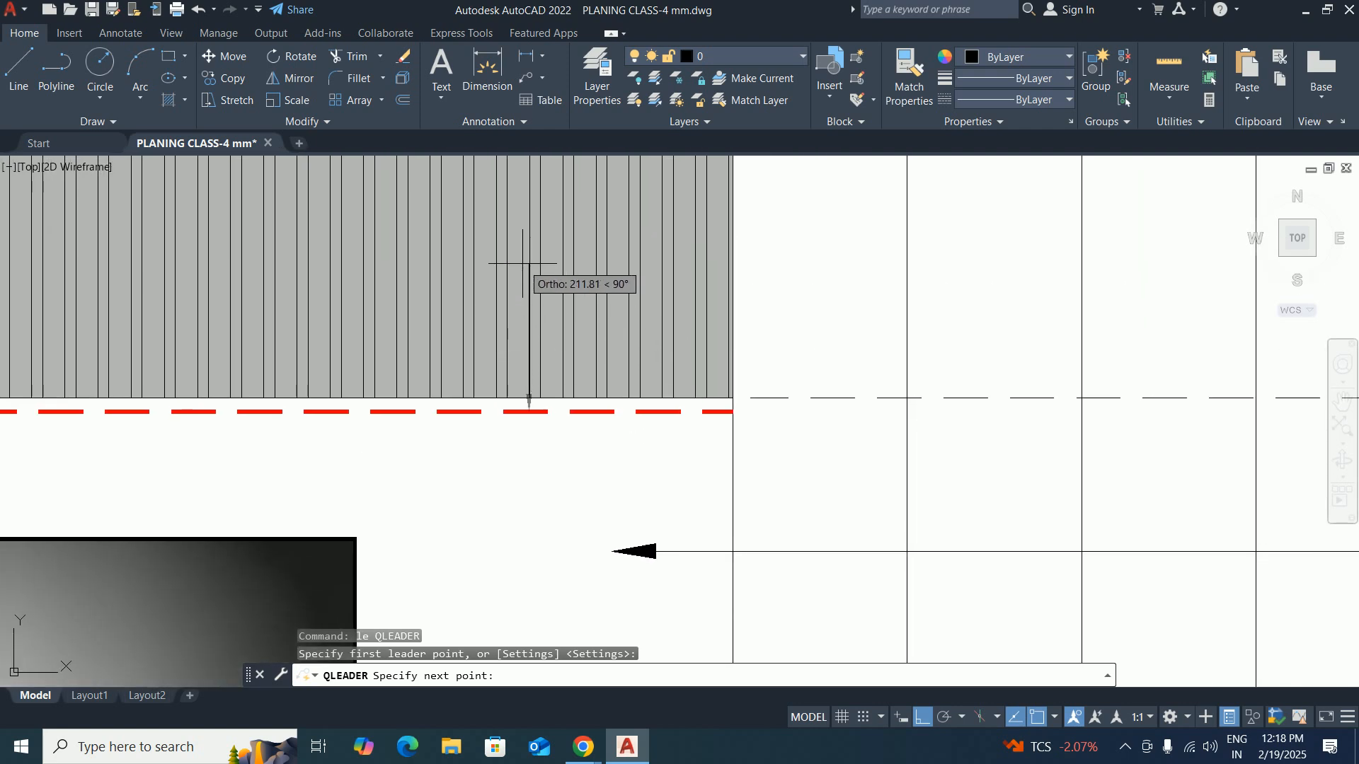
pyautogui.press('Escape')
pyautogui.press('Escape')
pyautogui.press('Escape')
# Draw a right-angled leader from the red dashed line under the upper slatted panel, ending in line with the existing leader ends.
pyautogui.scroll(-7, 531, 255)
pyautogui.scroll(3, 577, 408)
pyautogui.scroll(4, 577, 408)
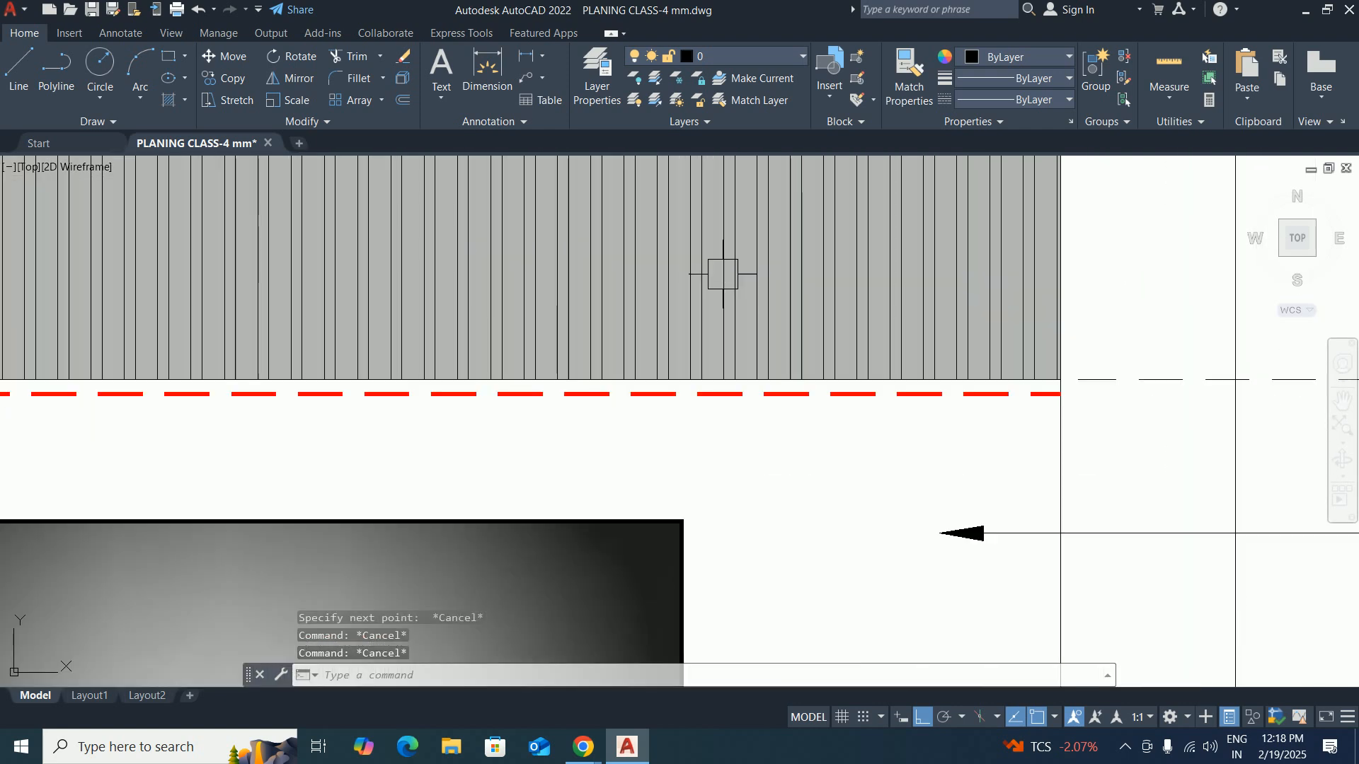
pyautogui.write('le')
pyautogui.press('Return')
pyautogui.click(762, 417)
pyautogui.scroll(-2, 743, 267)
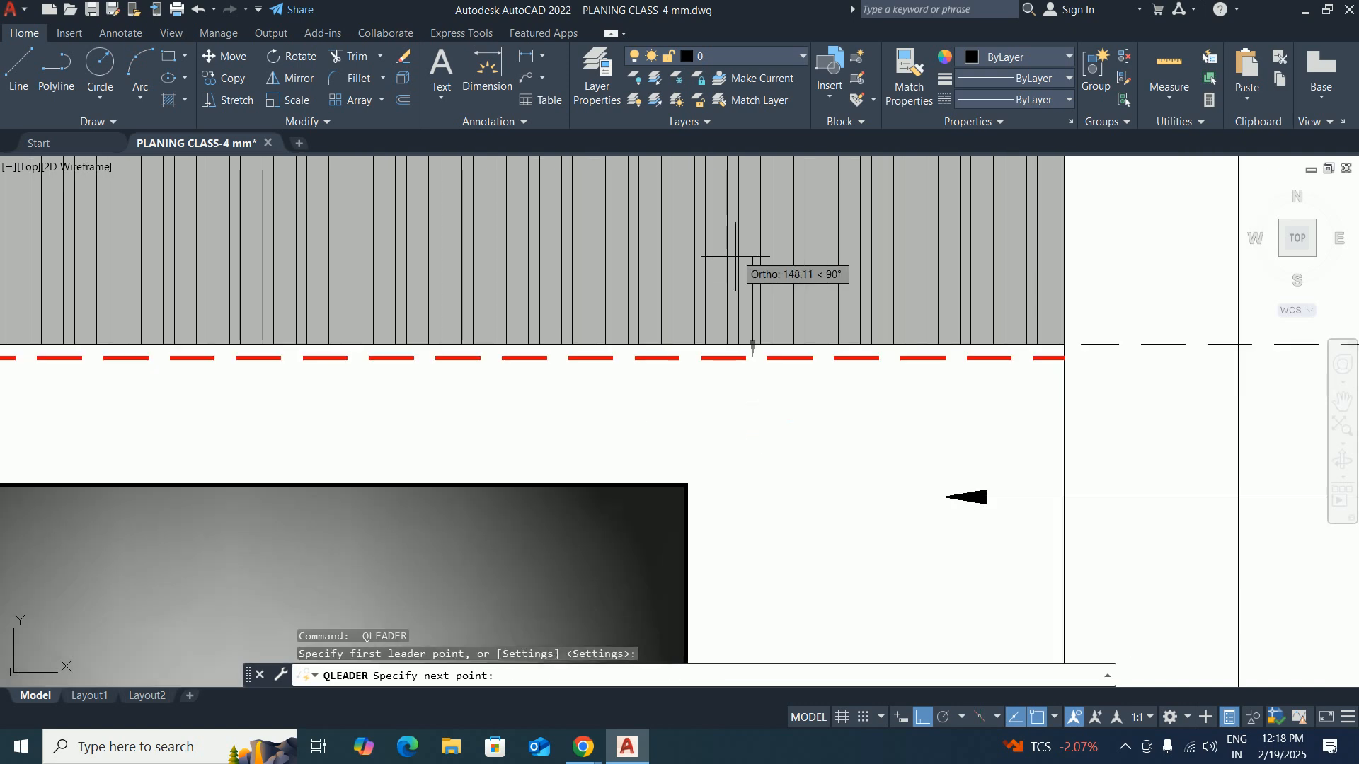
pyautogui.moveTo(743, 267); pyautogui.dragTo(743, 500, button='middle')
pyautogui.scroll(4, 743, 439)
pyautogui.click(771, 391)
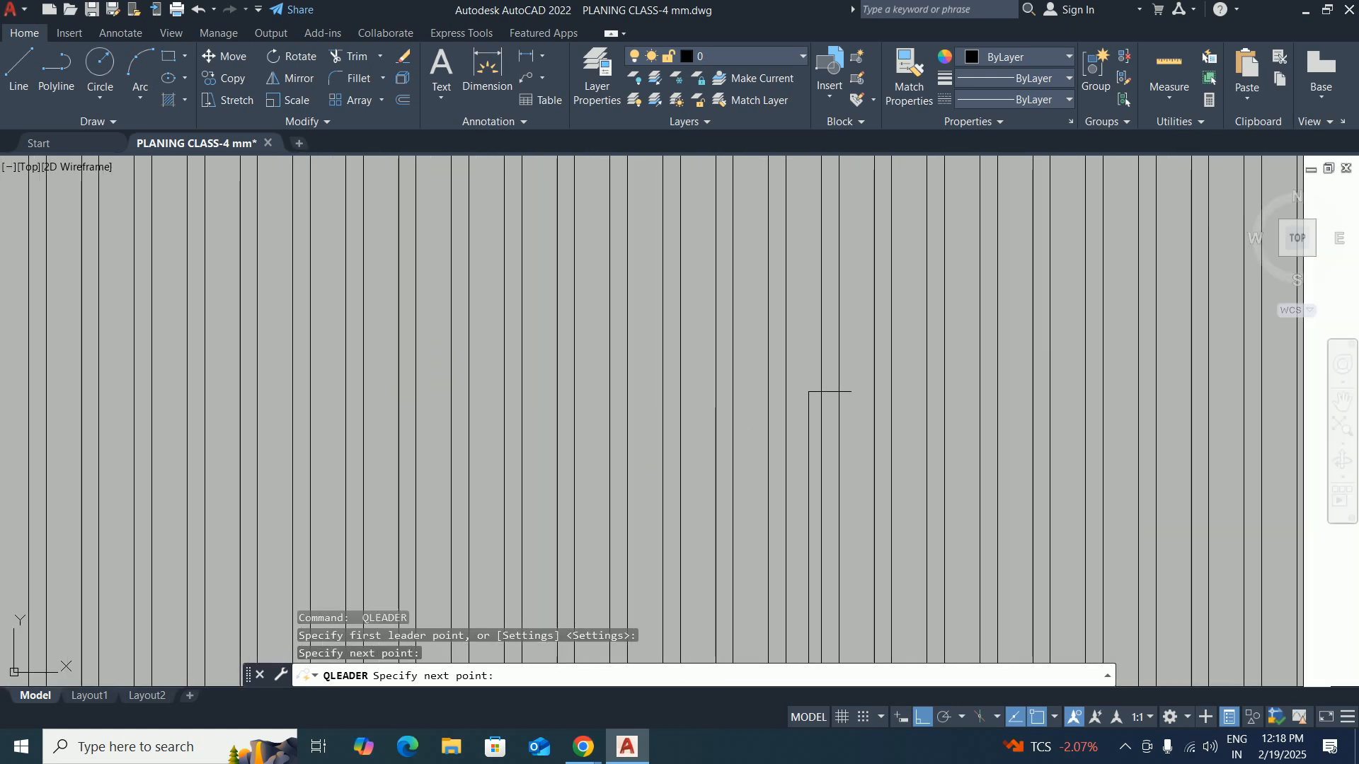
pyautogui.scroll(-5, 825, 394)
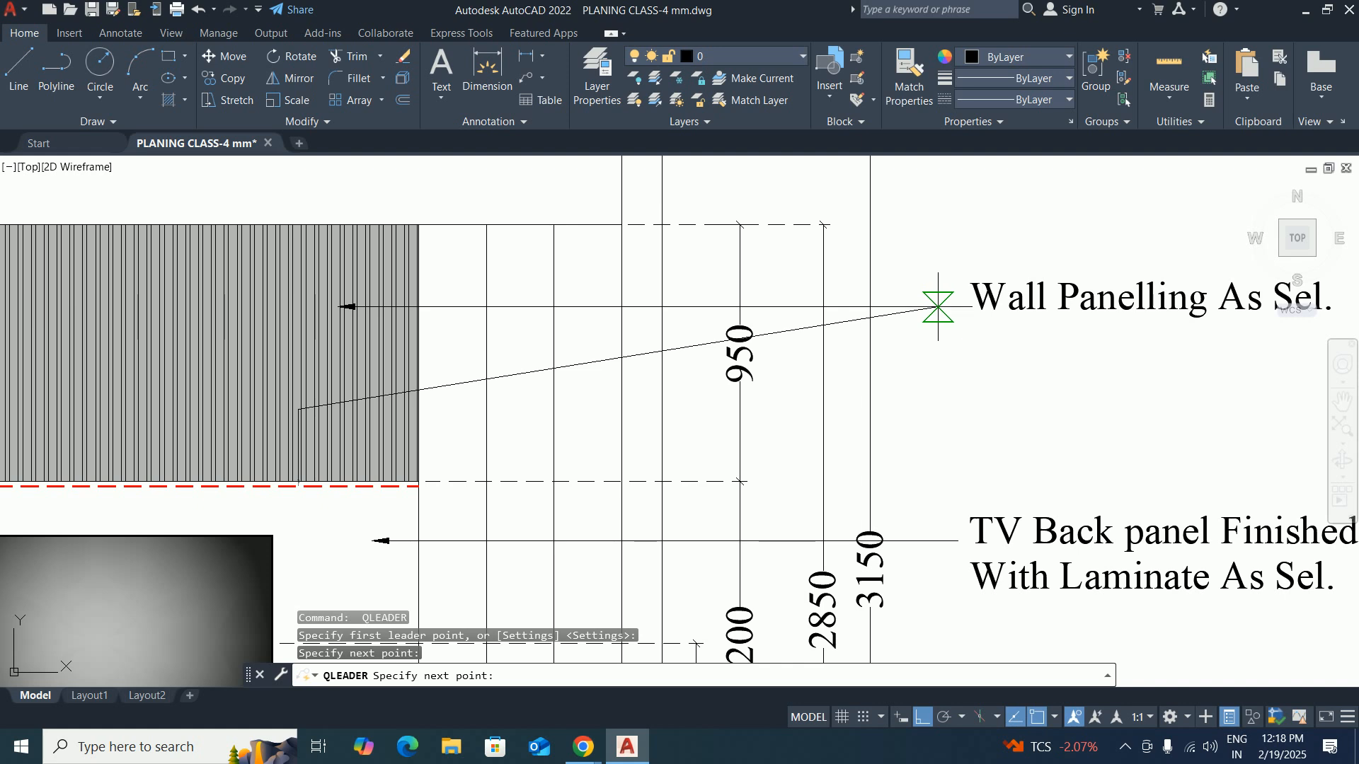
pyautogui.click(963, 391)
pyautogui.press('Escape')
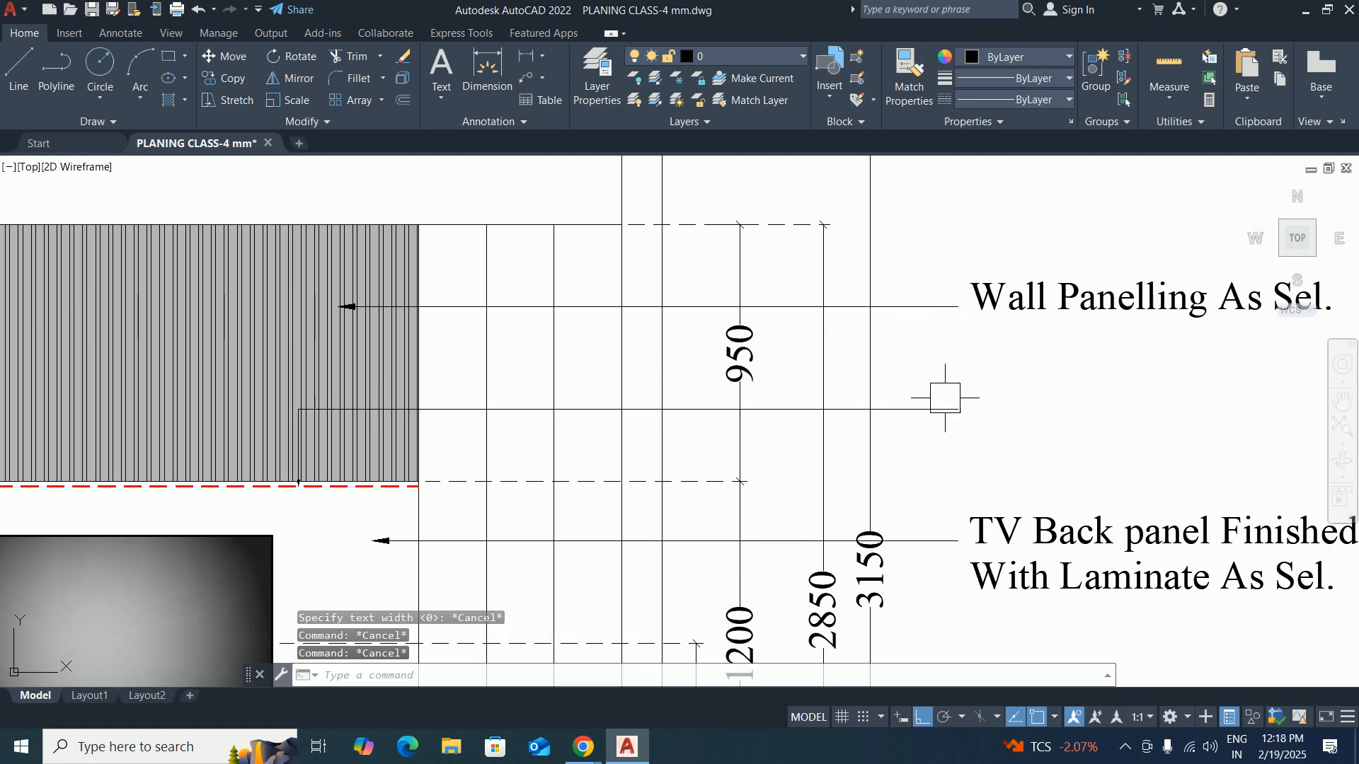
# Match the red dashed line leader's properties to those of the "Wall Panelling As Sel." leader.
pyautogui.write('ma')
pyautogui.press('Return')
pyautogui.click(936, 311)
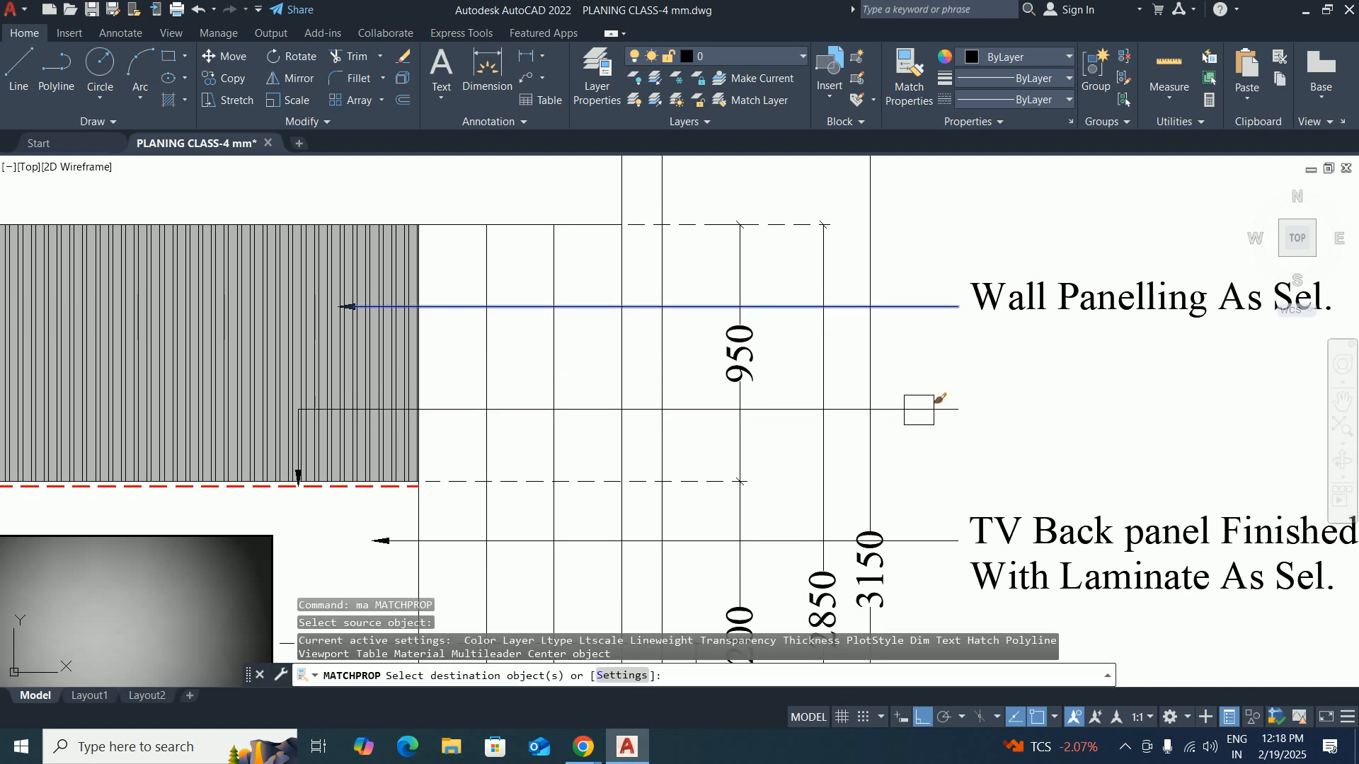
pyautogui.press('Escape')
pyautogui.press('Escape')
# Copy the "Wall Panelling As Sel." label from its leader's end to the end of the red dashed line's leader.
pyautogui.write('co')
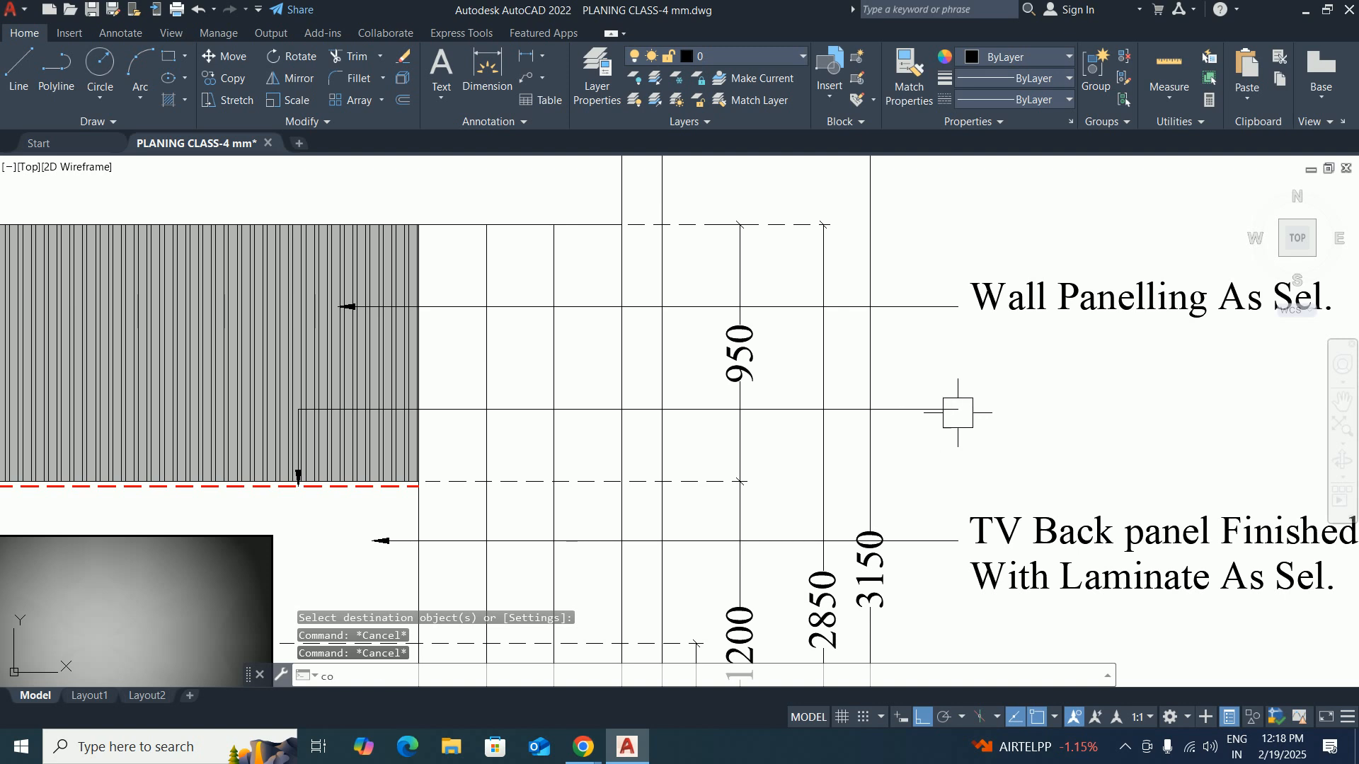
pyautogui.press('Return')
pyautogui.click(1020, 297)
pyautogui.press('Return')
pyautogui.click(957, 307)
pyautogui.click(958, 409)
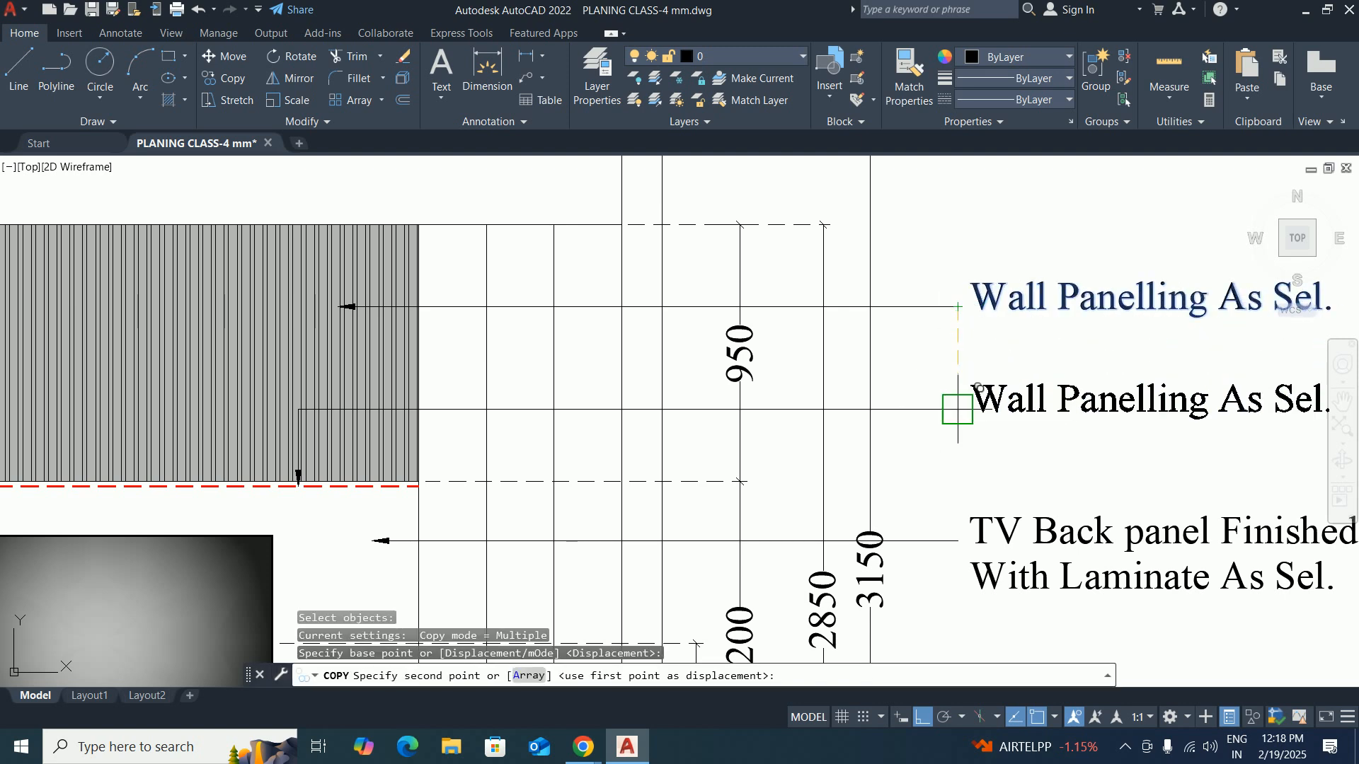
pyautogui.press('Return')
# Replace the copied label's text with "Cove Light".
pyautogui.doubleClick(1030, 402)
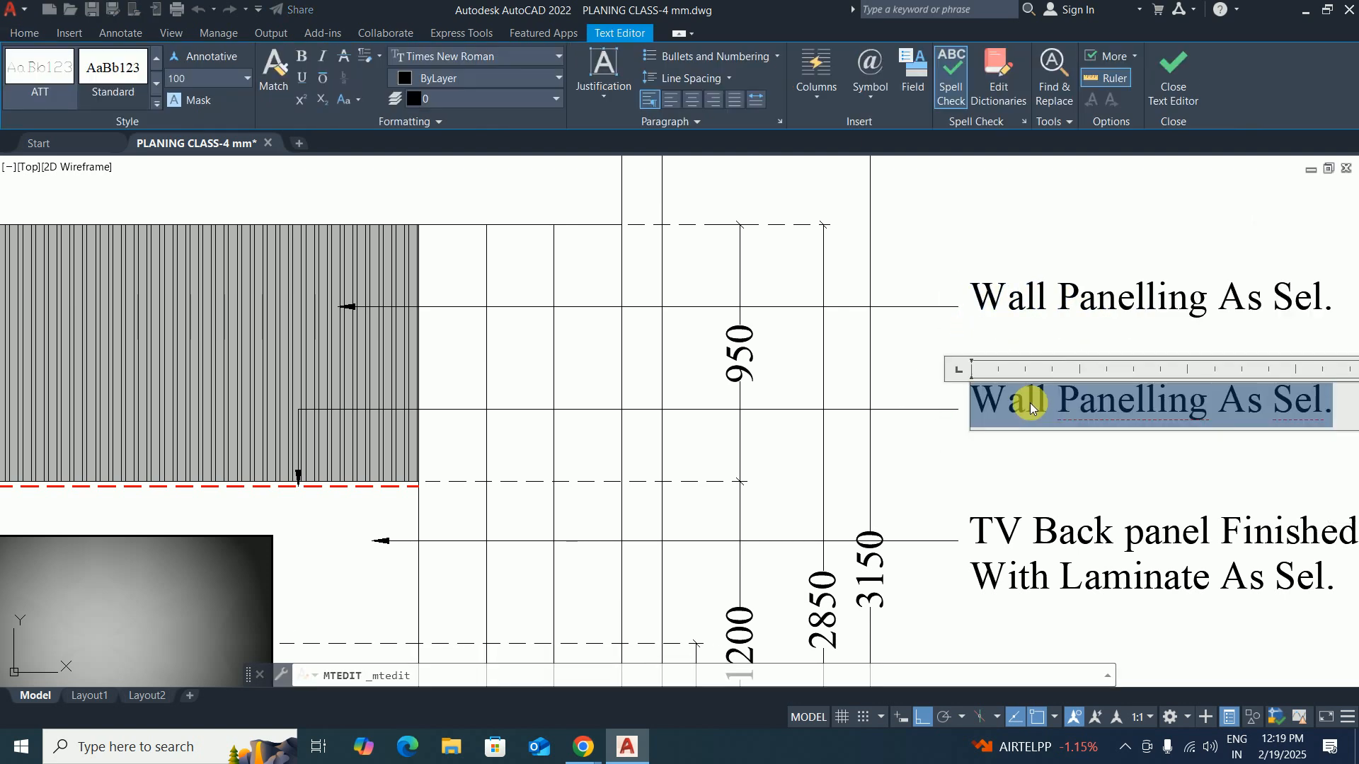
pyautogui.write('Cove')
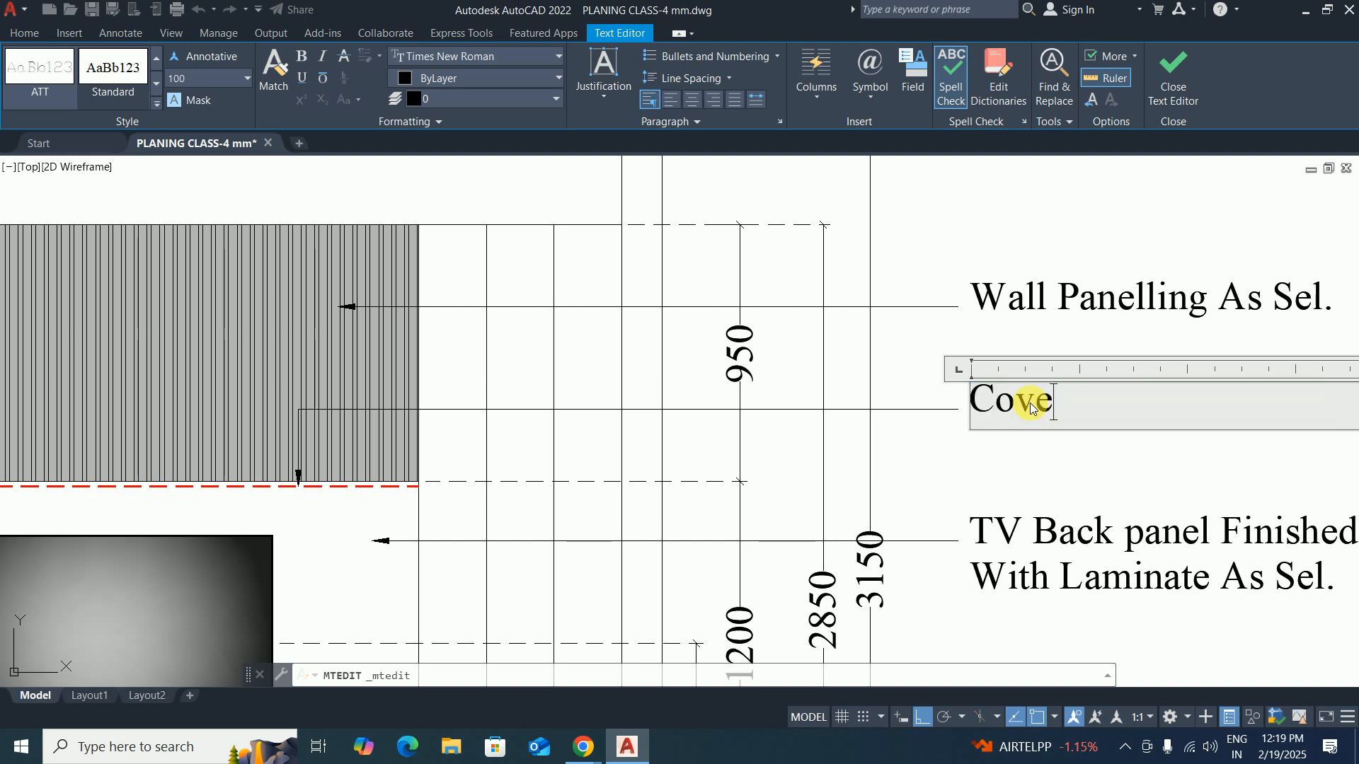
pyautogui.write(' Li')
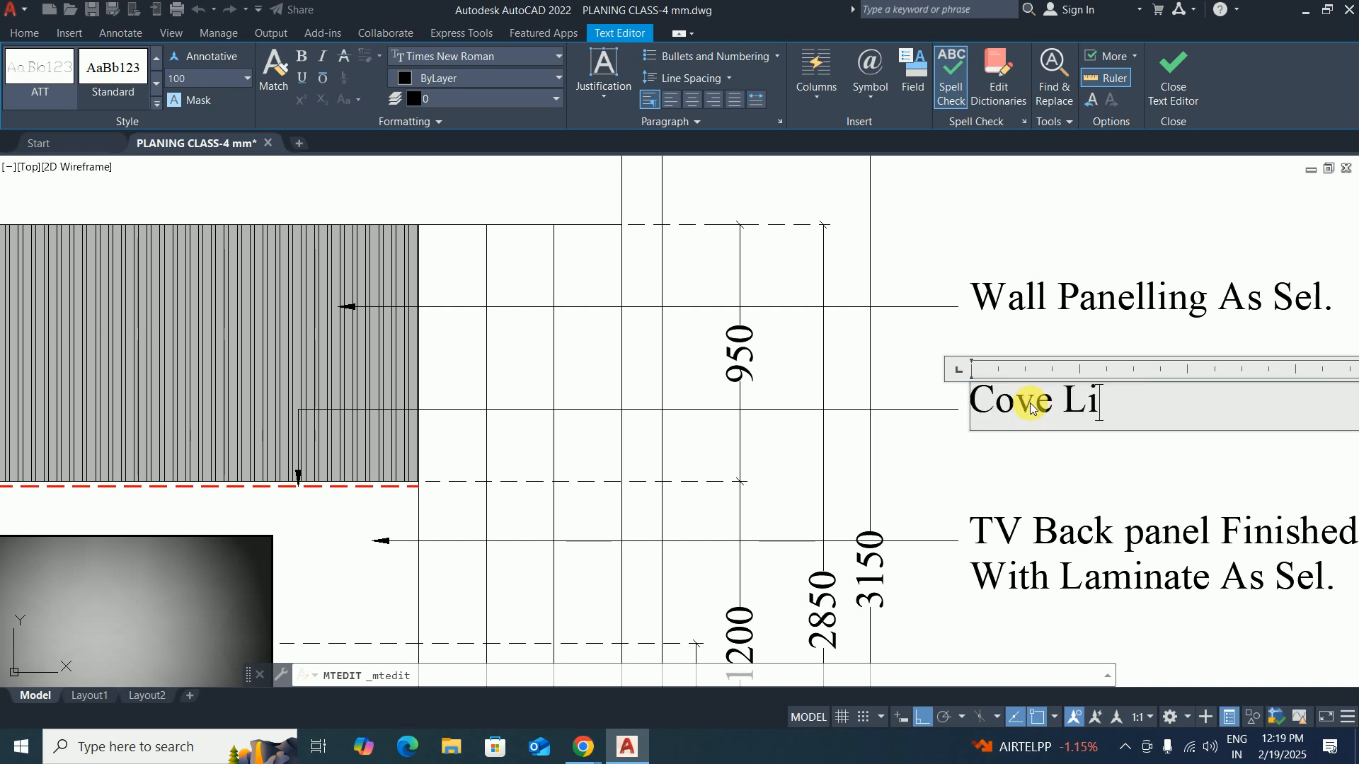
pyautogui.write('ght')
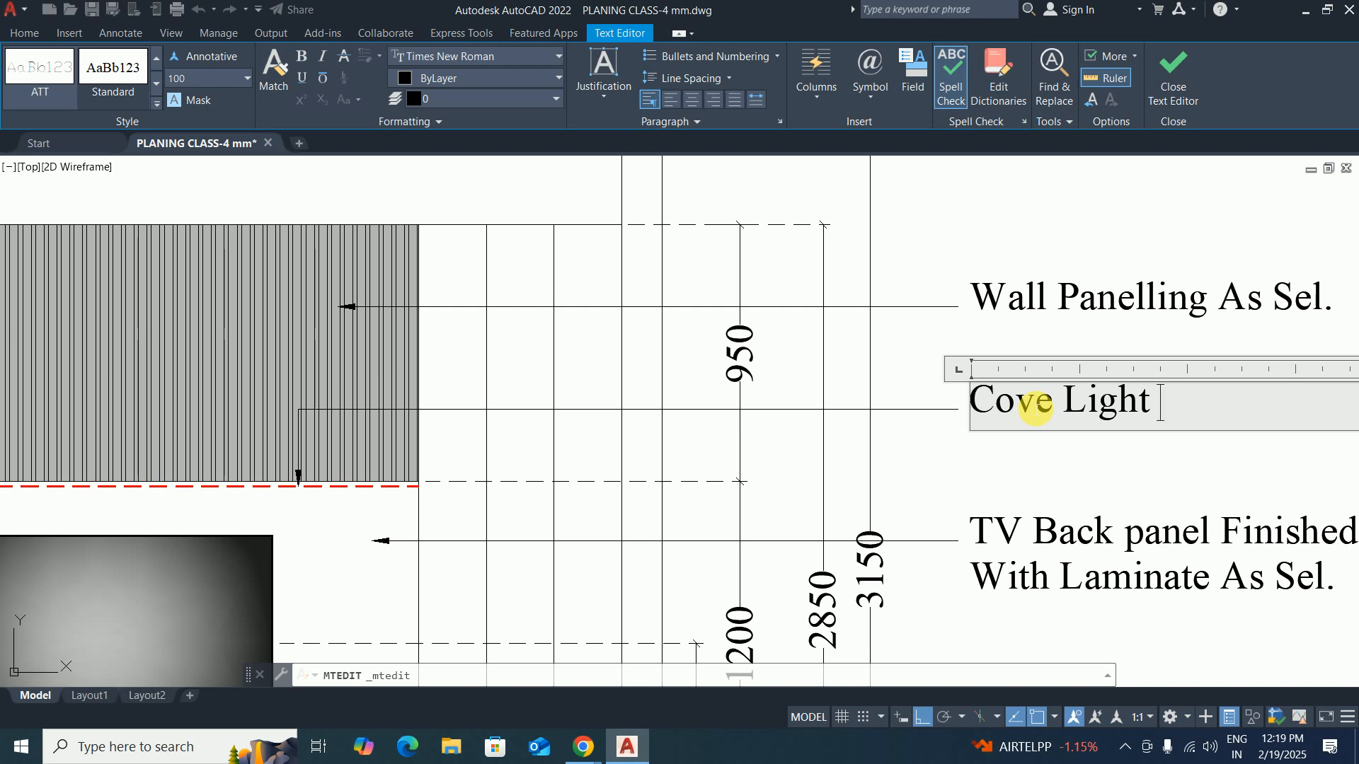
pyautogui.press('BackSpace')
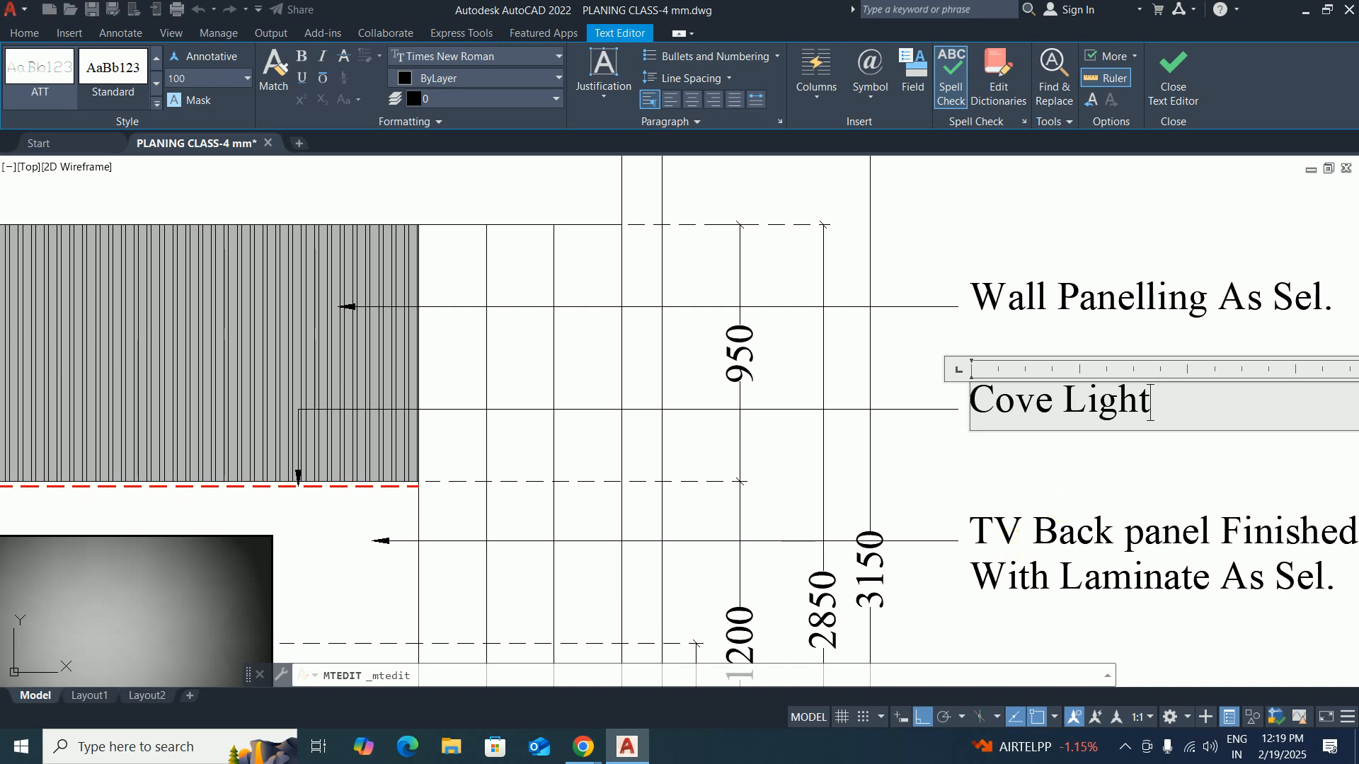
pyautogui.click(1026, 489)
# Draw a right-angled leader from the TV unit's countertop edge up and across, ending in line with the other leader ends.
pyautogui.scroll(-6, 943, 455)
pyautogui.moveTo(837, 470); pyautogui.dragTo(828, 312, button='middle')
pyautogui.scroll(6, 789, 379)
pyautogui.press('Escape')
pyautogui.press('Escape')
pyautogui.press('Escape')
pyautogui.moveTo(807, 404); pyautogui.dragTo(762, 385, button='middle')
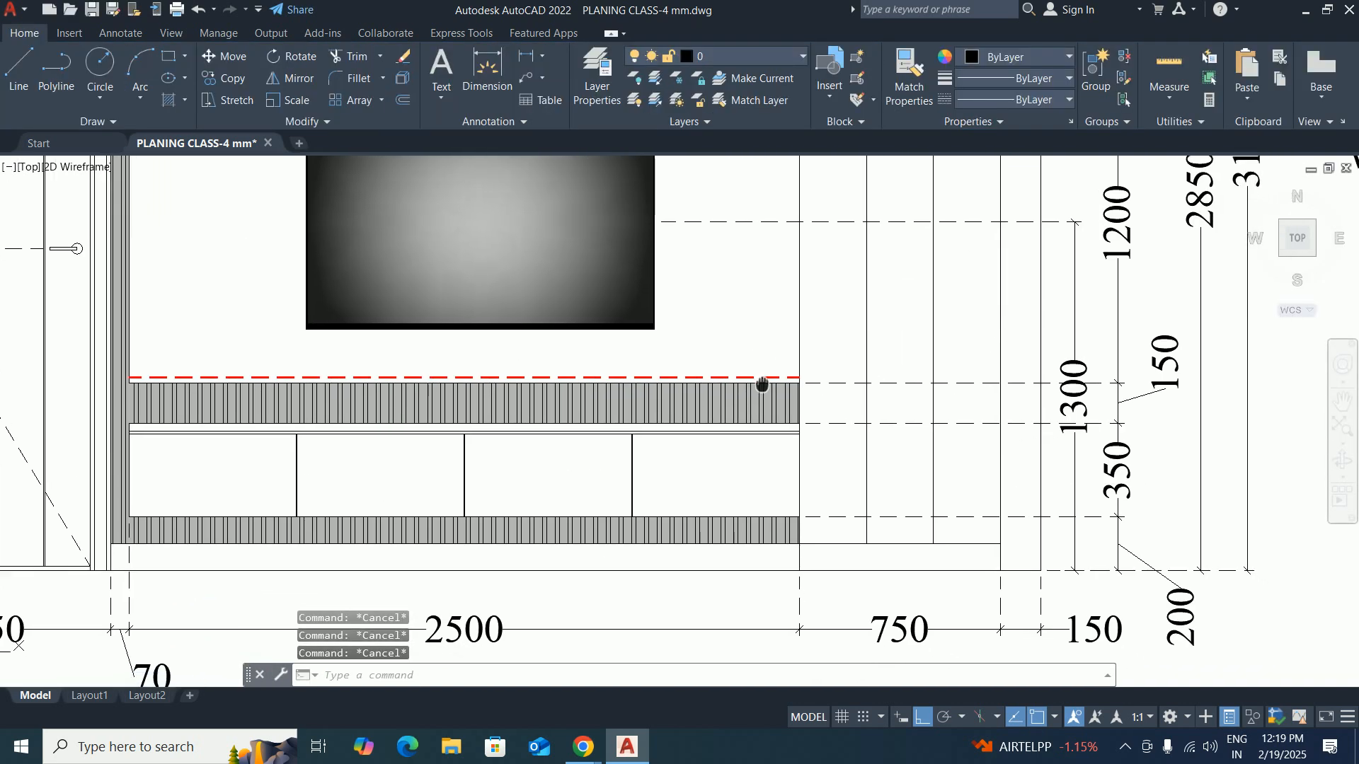
pyautogui.write('le')
pyautogui.press('Return')
pyautogui.scroll(2, 740, 431)
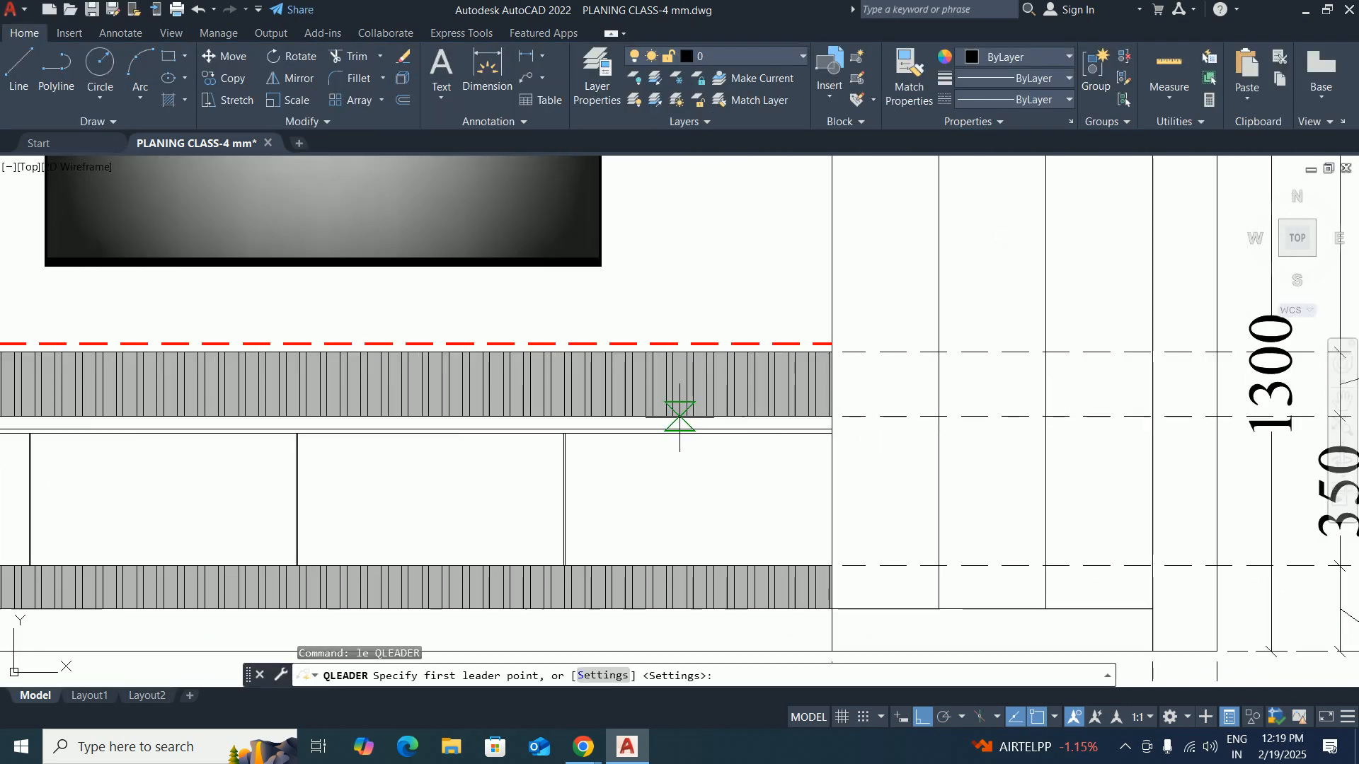
pyautogui.click(675, 419)
pyautogui.scroll(-2, 644, 414)
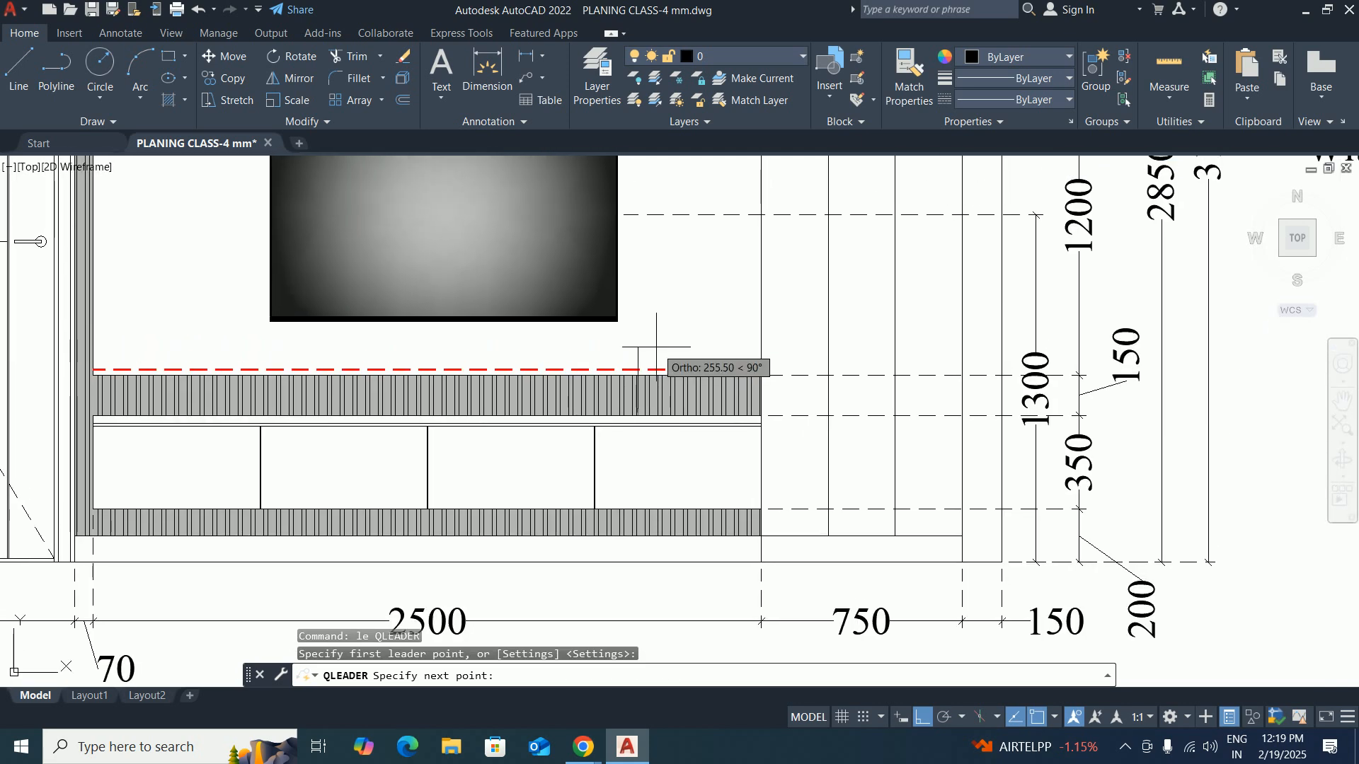
pyautogui.click(660, 296)
pyautogui.moveTo(1000, 296); pyautogui.dragTo(661, 318, button='middle')
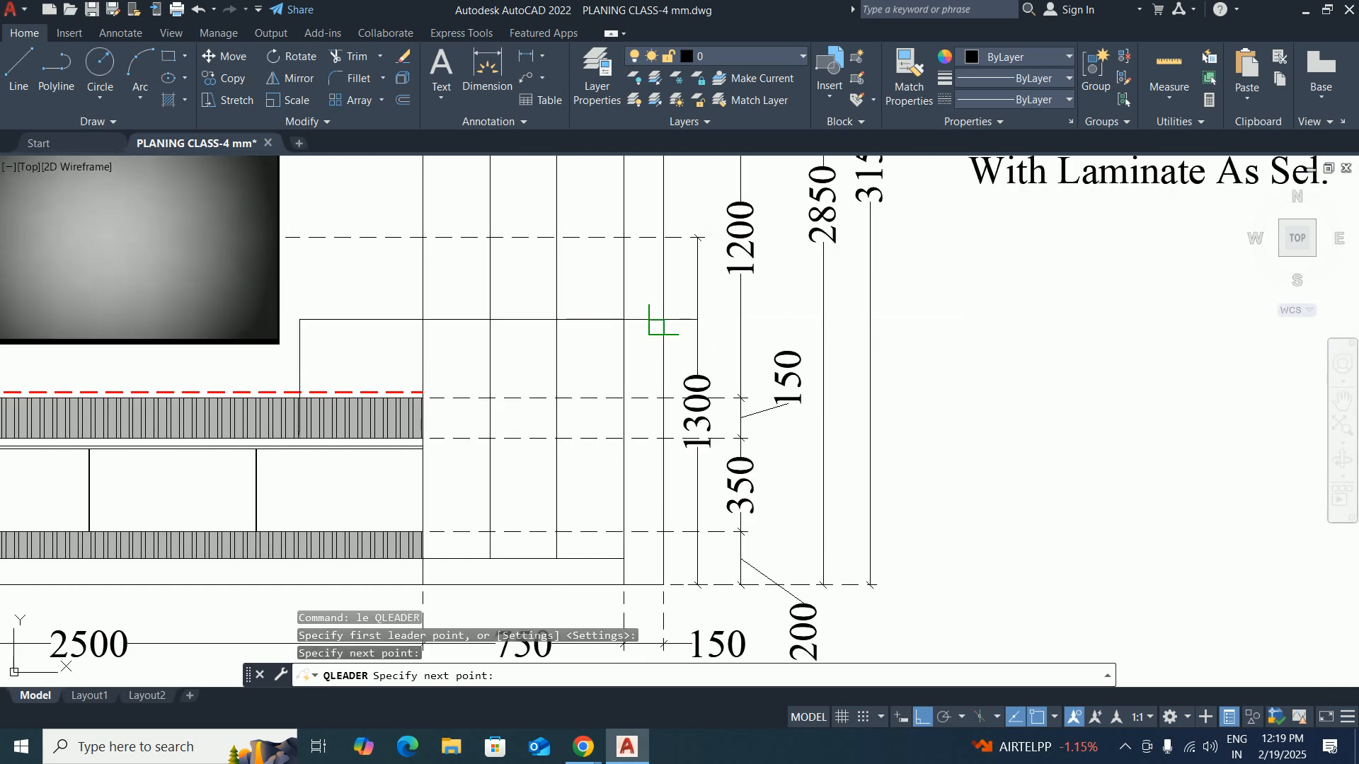
pyautogui.scroll(-2, 906, 328)
pyautogui.moveTo(906, 329); pyautogui.dragTo(845, 455, button='middle')
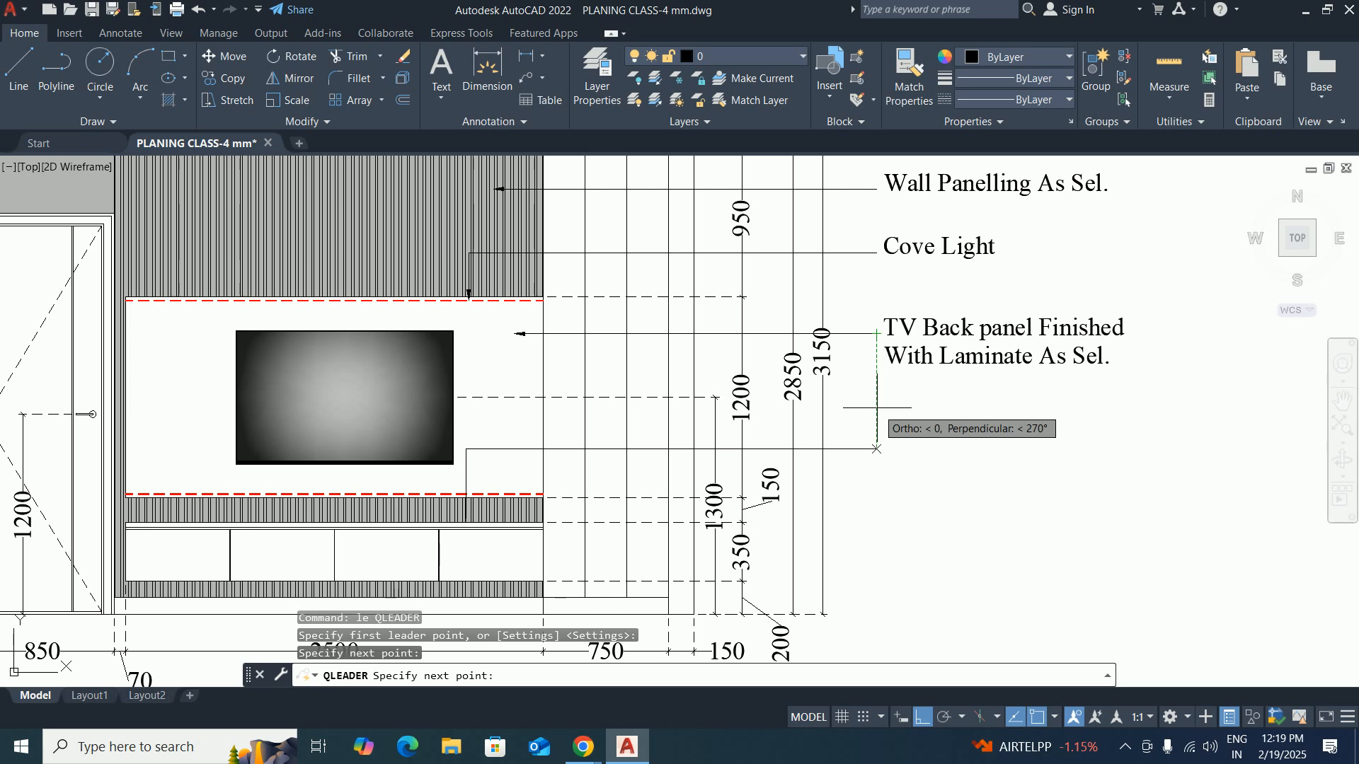
pyautogui.click(877, 442)
pyautogui.press('Escape')
pyautogui.press('Escape')
# Match the countertop leader's properties to those of the TV back panel leader.
pyautogui.write('ma')
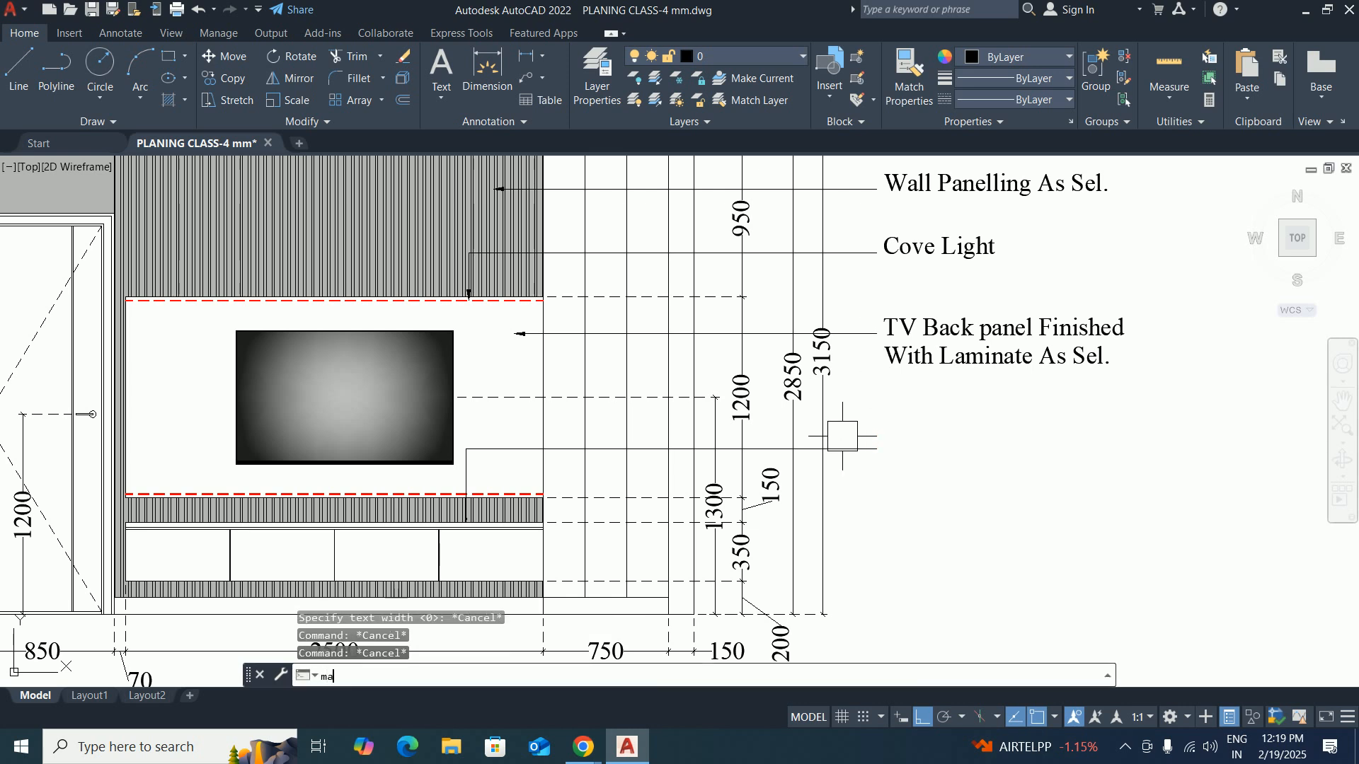
pyautogui.press('Return')
pyautogui.click(860, 334)
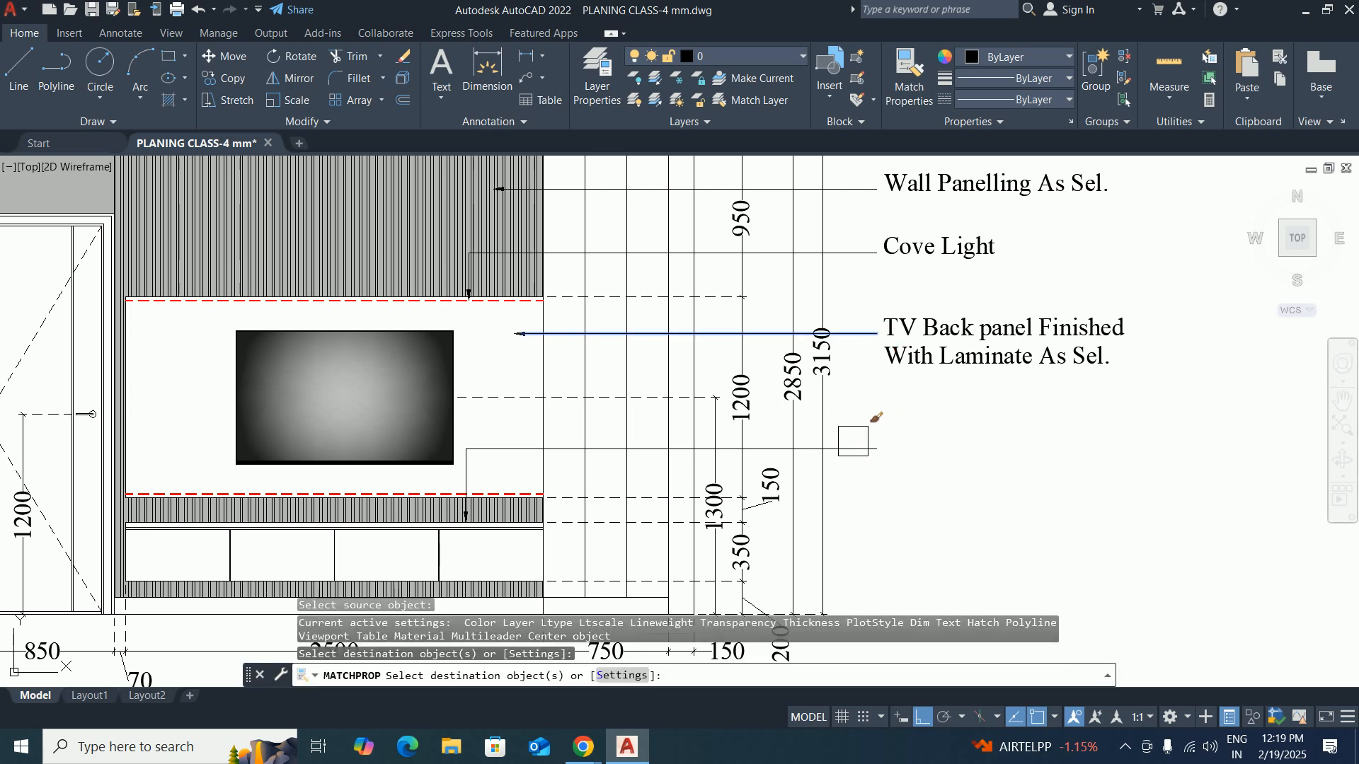
pyautogui.press('Escape')
pyautogui.press('Escape')
pyautogui.press('Escape')
pyautogui.press('Escape')
# Copy the "TV Back panel Finished With Laminate As Sel." label from its leader's end to the countertop leader's end.
pyautogui.moveTo(874, 440); pyautogui.dragTo(877, 467, button='middle')
pyautogui.write('co')
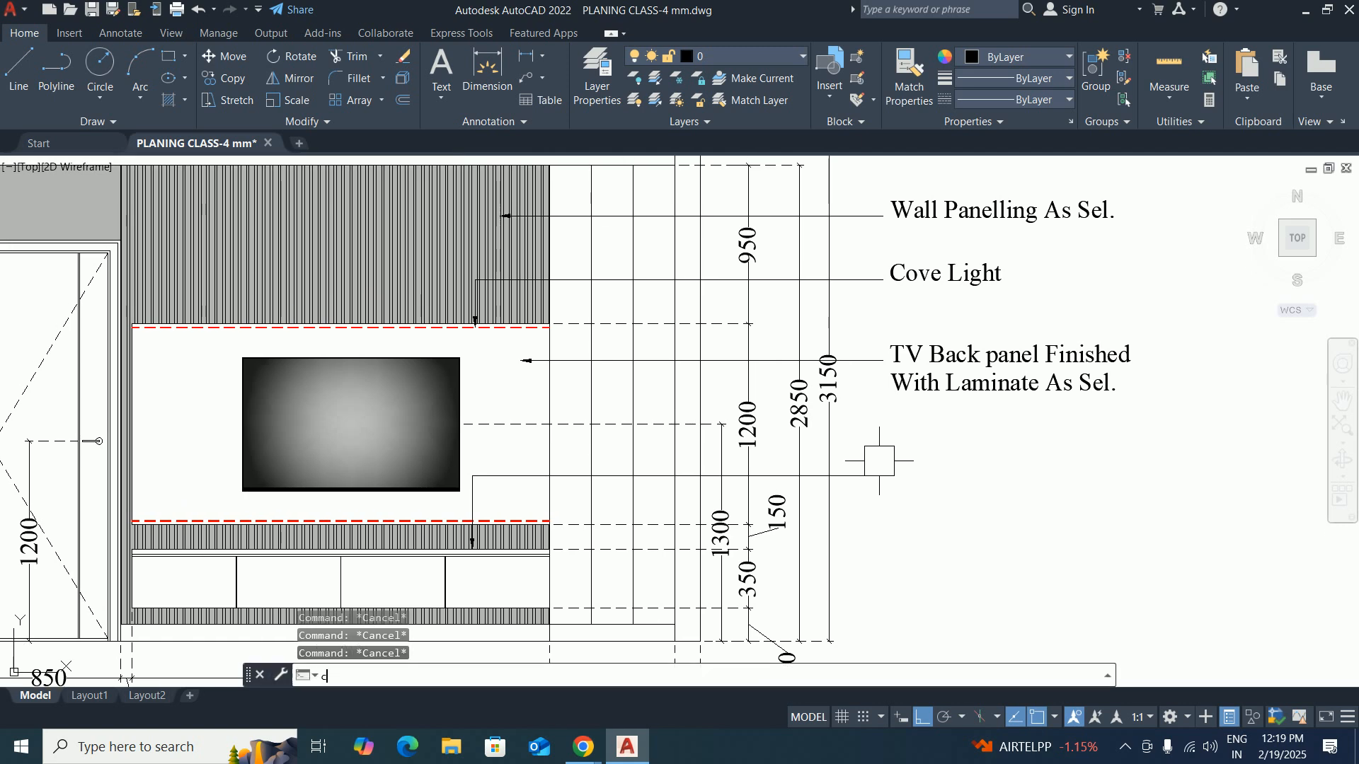
pyautogui.press('Return')
pyautogui.click(891, 358)
pyautogui.press('Return')
pyautogui.click(883, 361)
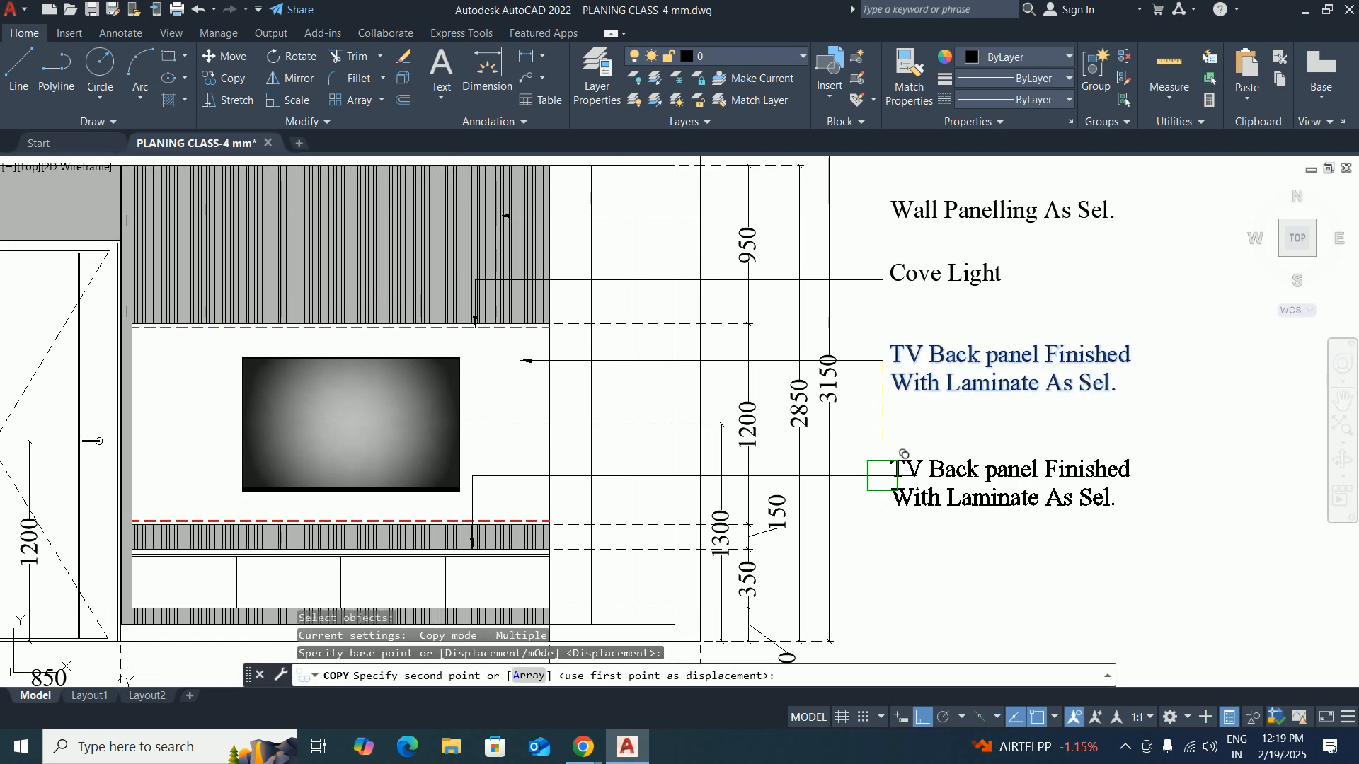
pyautogui.click(883, 476)
pyautogui.press('Escape')
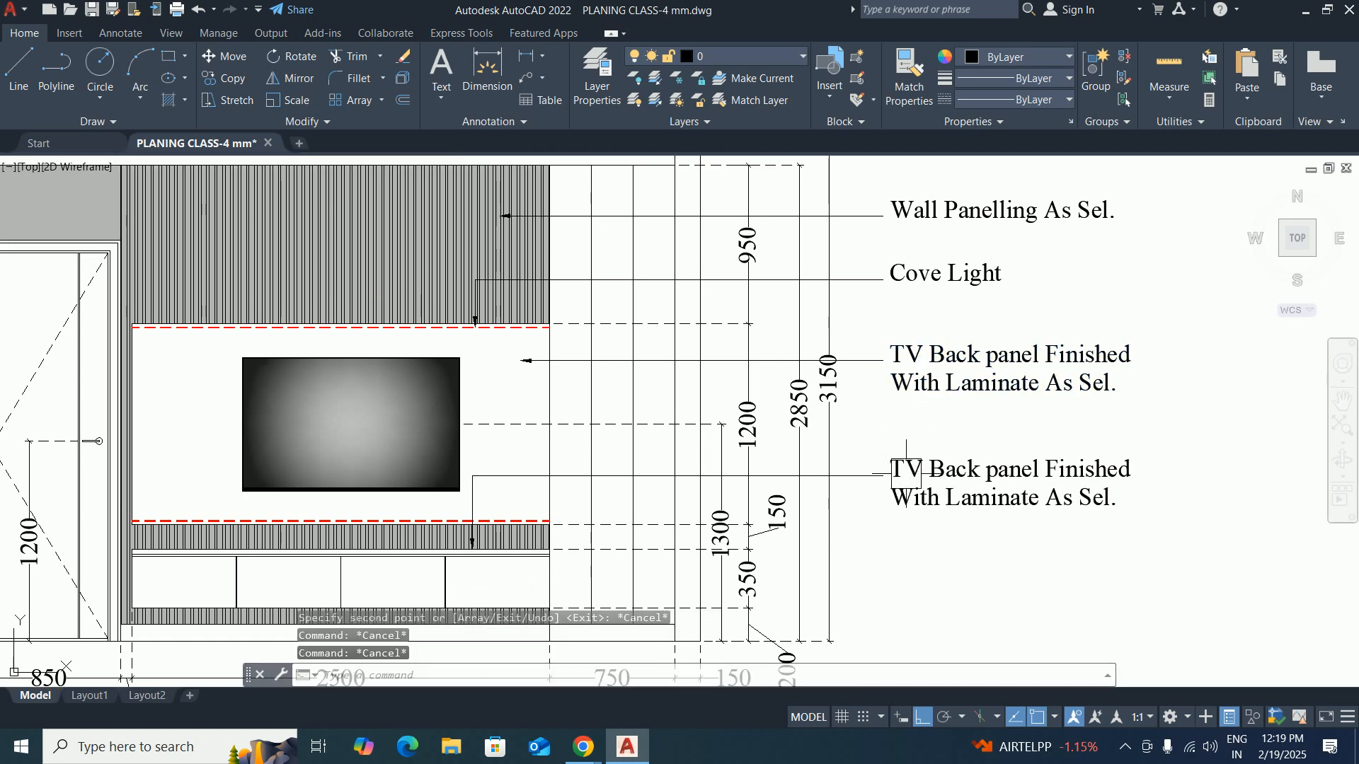
# Replace the copied countertop label's text with "Conter Top Finished With Stone As Sel.".
pyautogui.doubleClick(1074, 500)
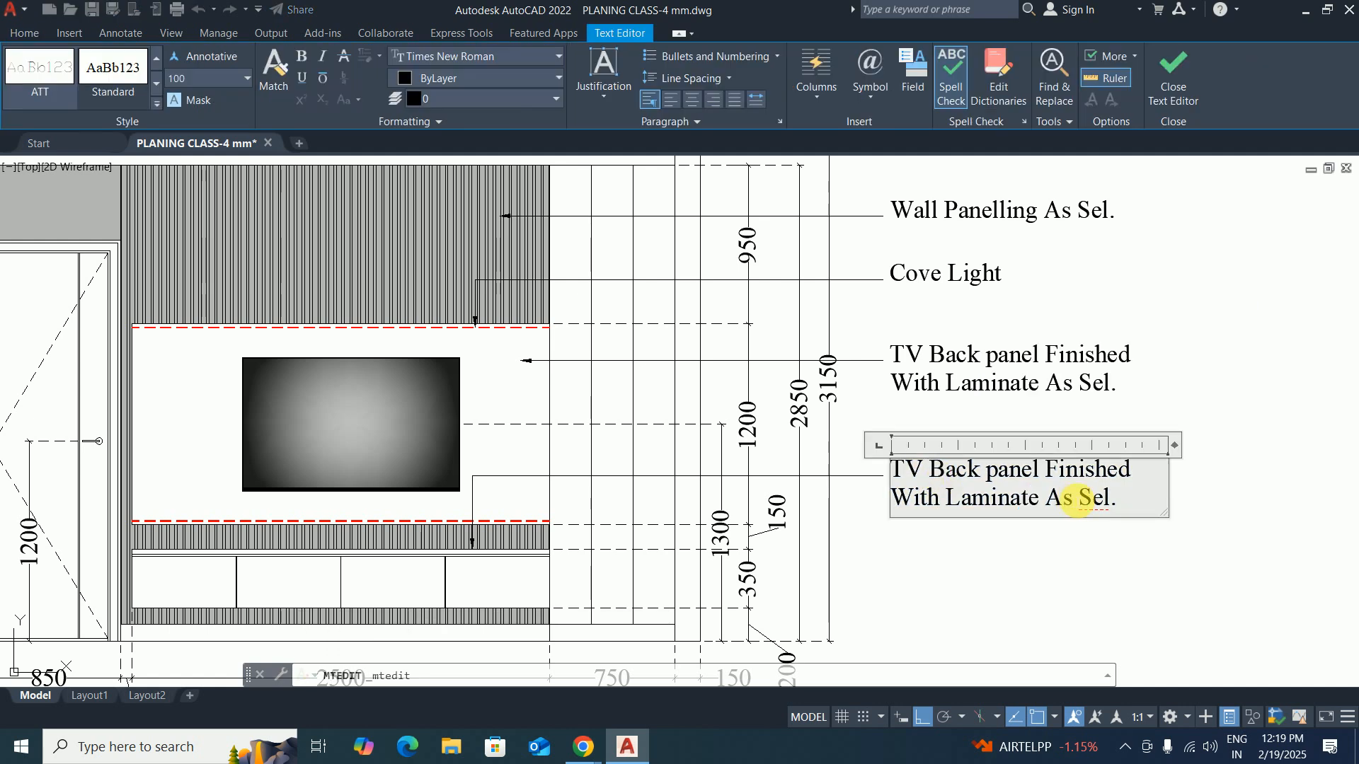
pyautogui.moveTo(1135, 498); pyautogui.dragTo(826, 440)
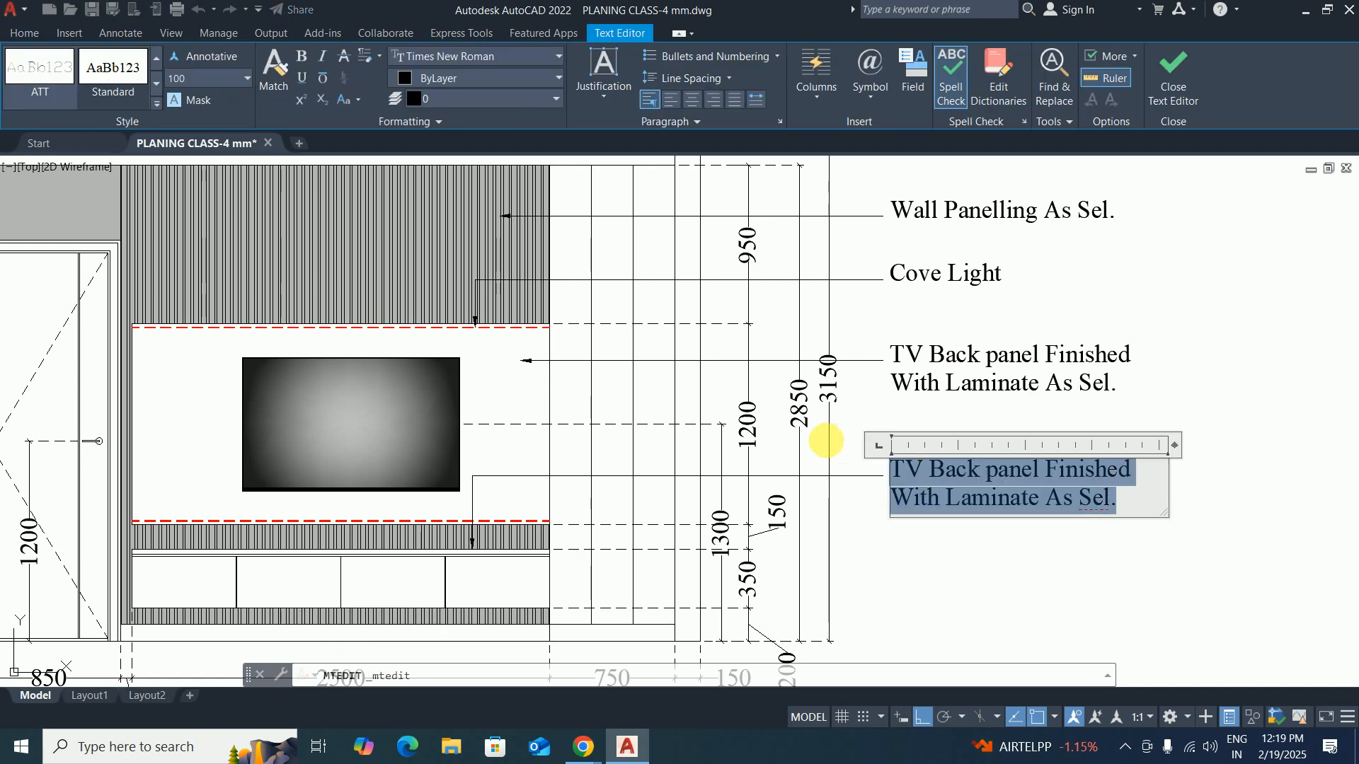
pyautogui.write('Con')
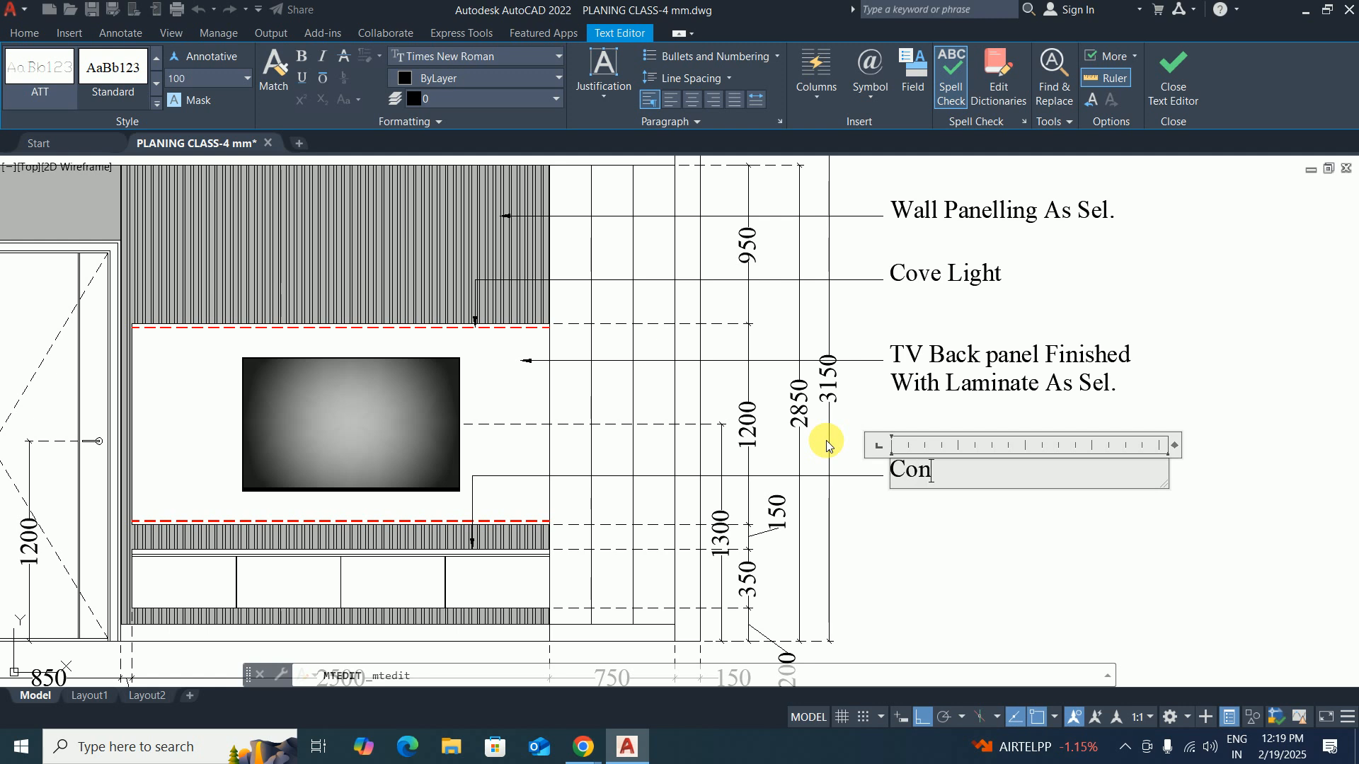
pyautogui.write('ter Top Finished')
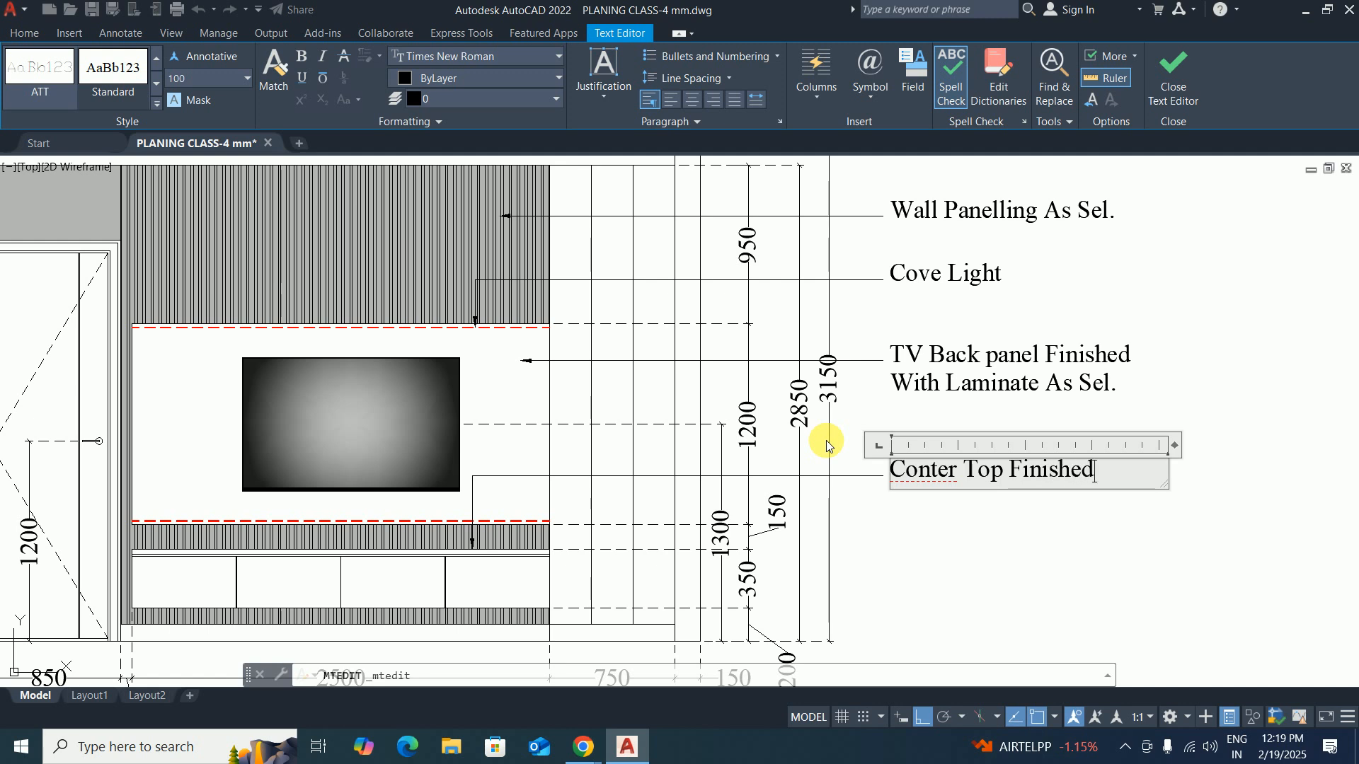
pyautogui.write(' With Stone ')
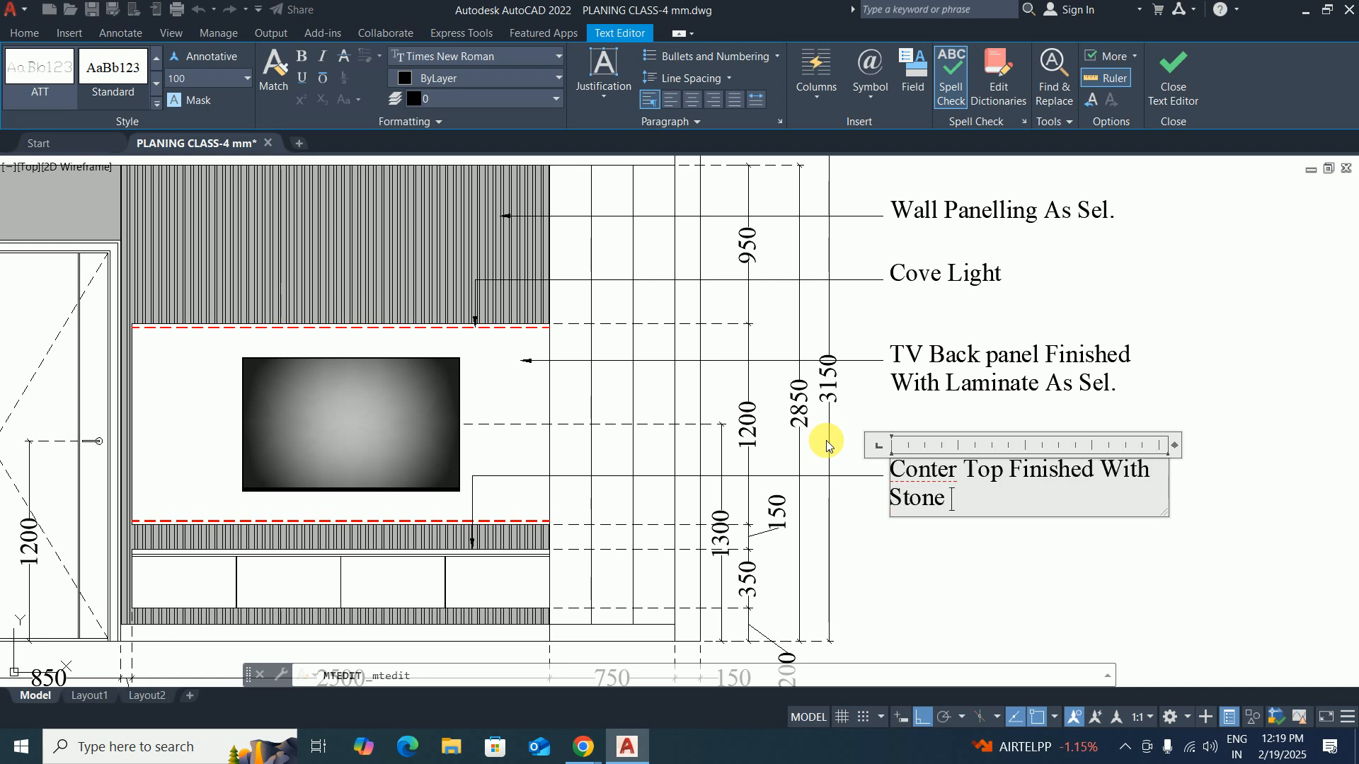
pyautogui.write('As Sel.')
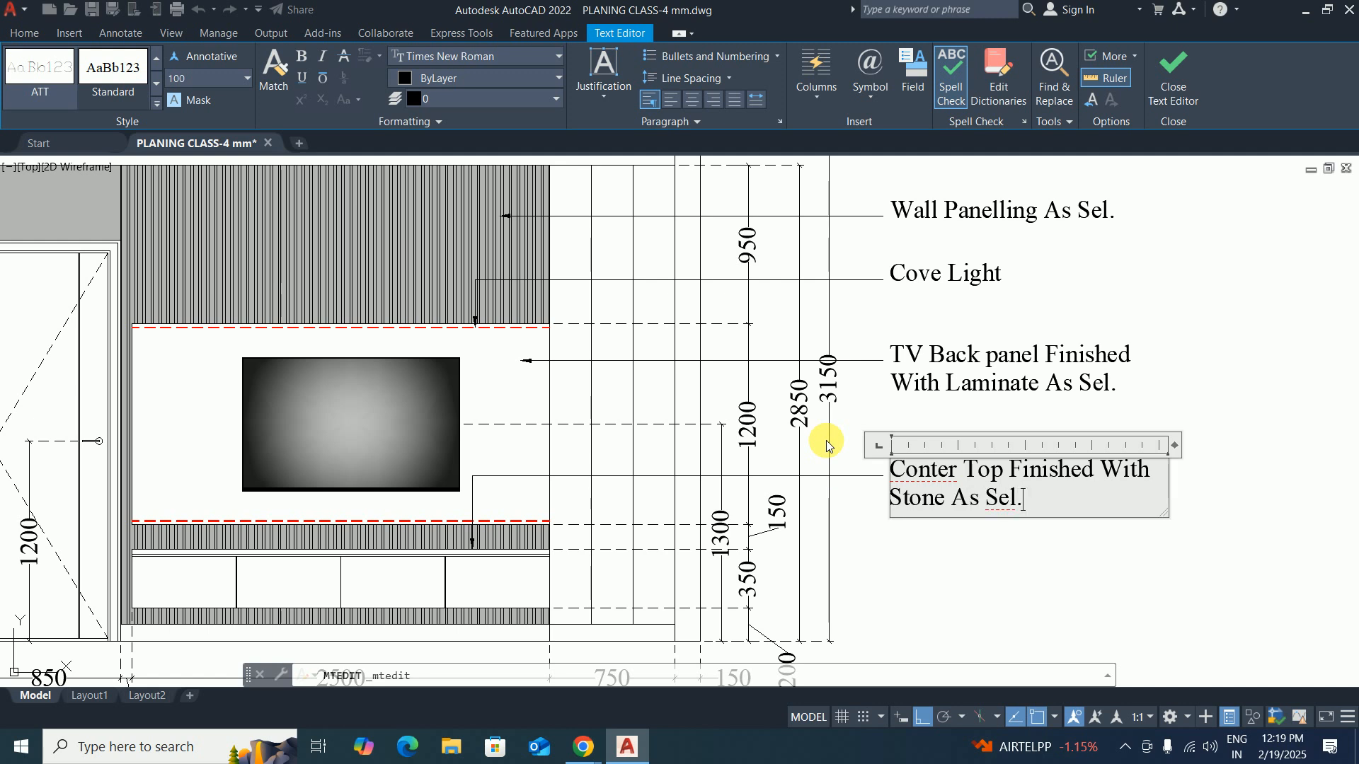
pyautogui.click(1076, 582)
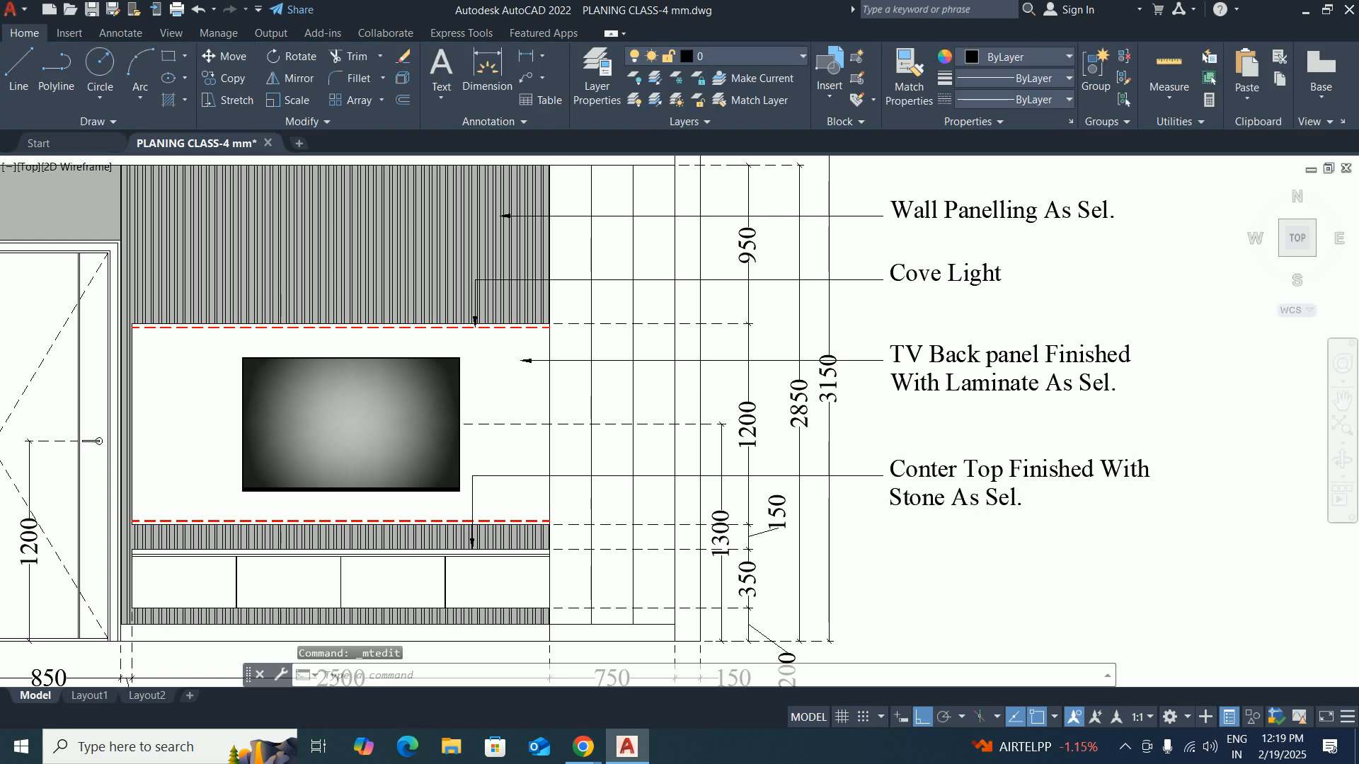
# Draw a straight horizontal leader from the skirting strip beside the TV unit, ending in line with the other leader ends.
pyautogui.scroll(-6, 809, 497)
pyautogui.scroll(6, 809, 497)
pyautogui.press('Escape')
pyautogui.press('Escape')
pyautogui.press('Escape')
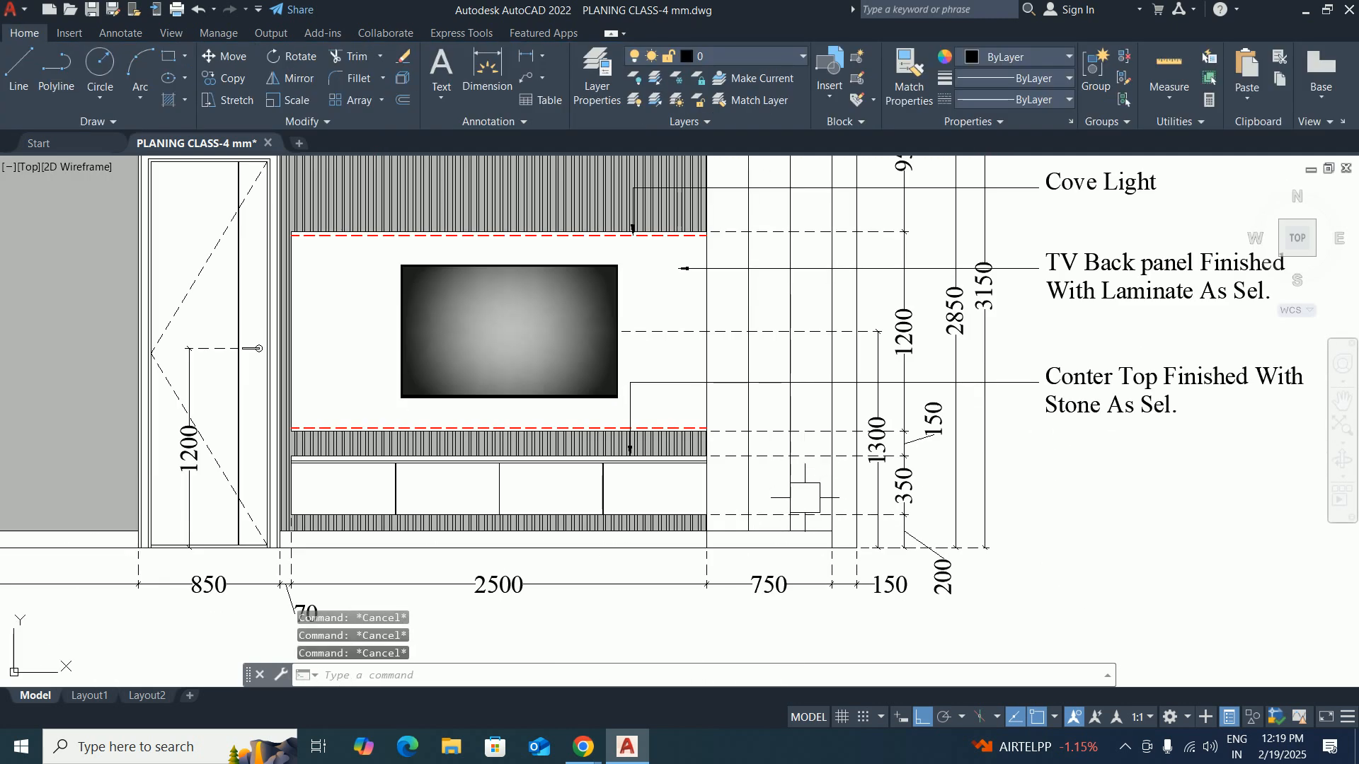
pyautogui.write('le')
pyautogui.press('Return')
pyautogui.scroll(4, 835, 542)
pyautogui.click(814, 539)
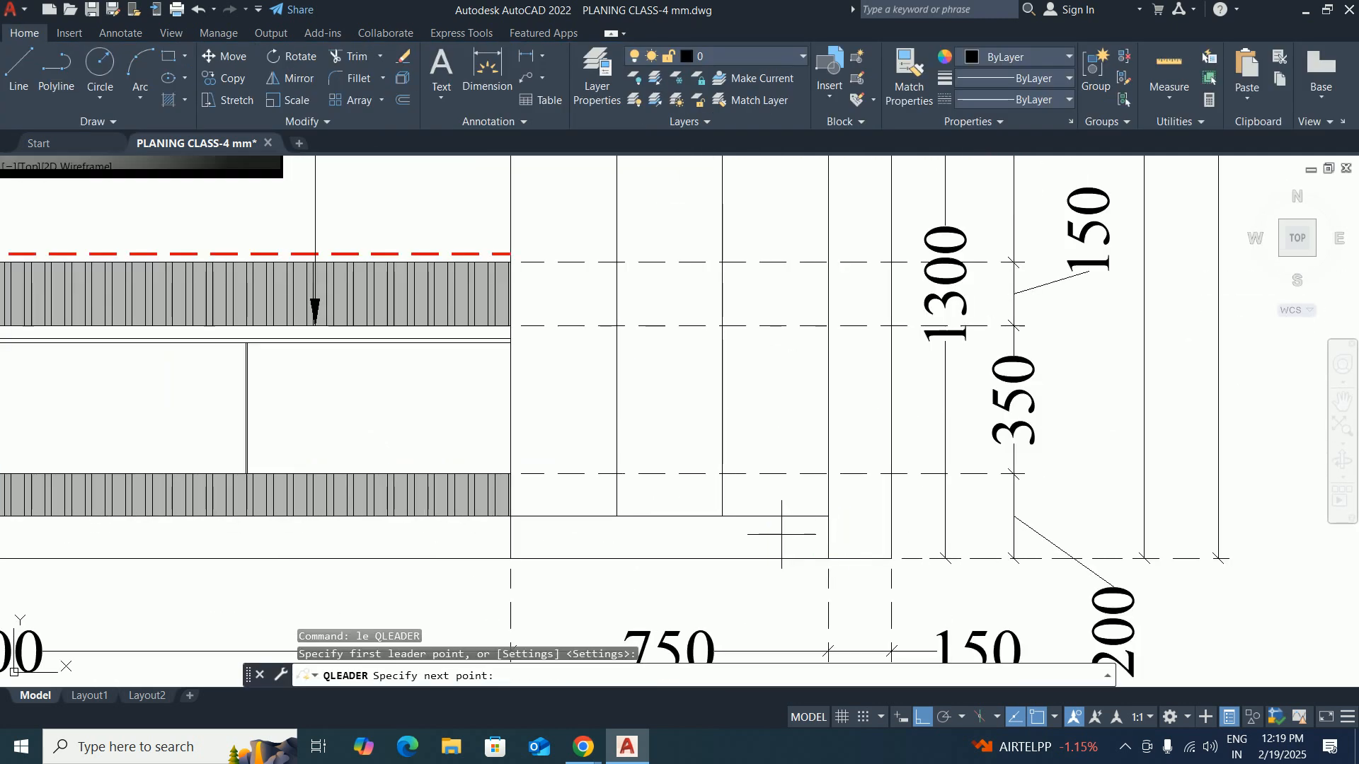
pyautogui.scroll(-3, 781, 534)
pyautogui.scroll(1, 911, 550)
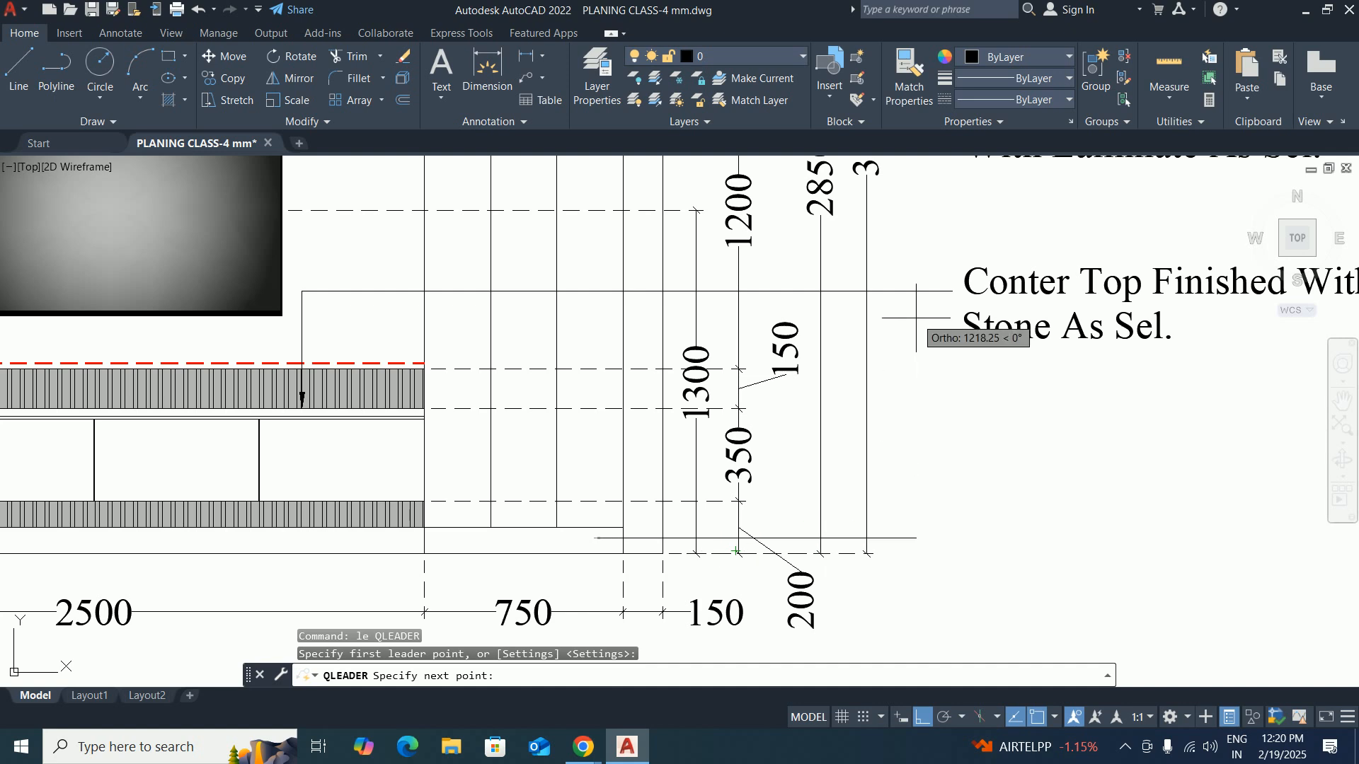
pyautogui.click(952, 470)
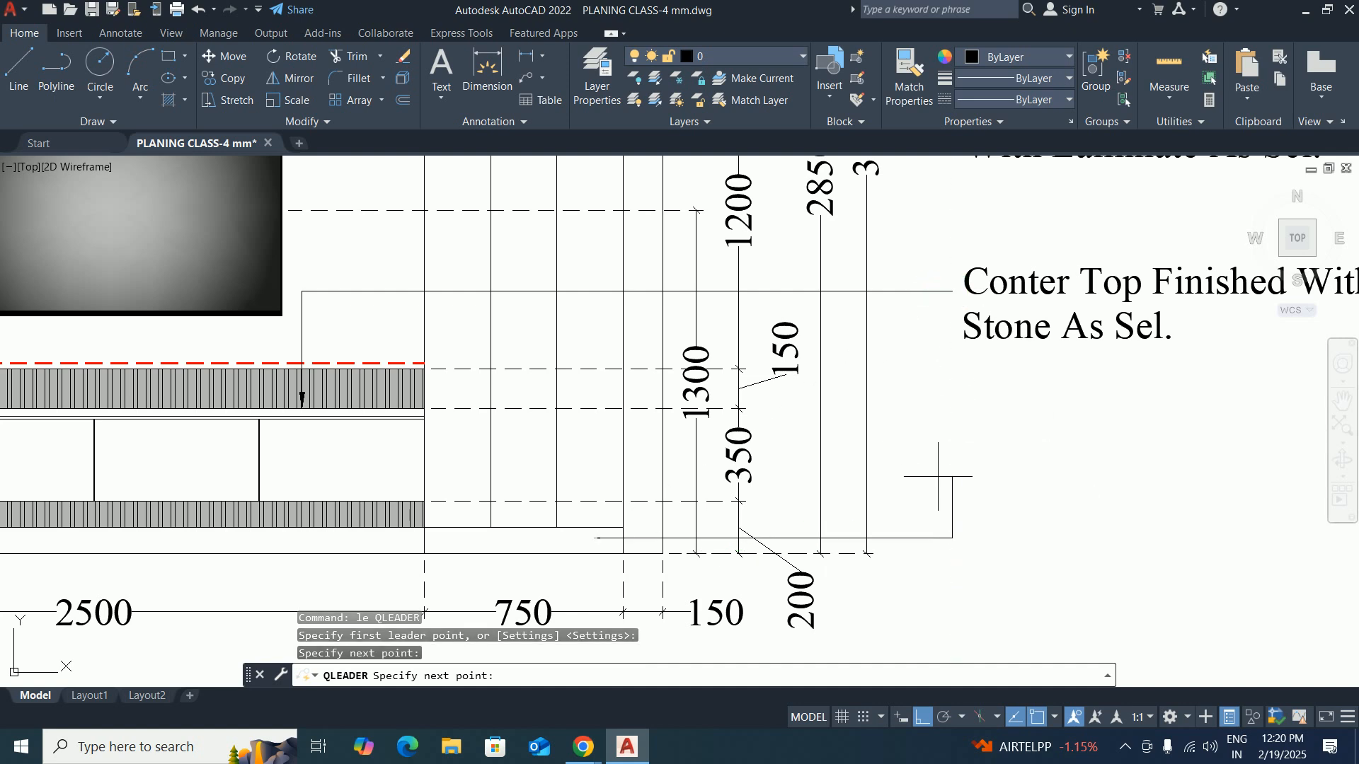
pyautogui.press('Escape')
# Match the skirting leader's properties to those of the countertop leader.
pyautogui.scroll(-2, 939, 477)
pyautogui.write('ma')
pyautogui.press('Return')
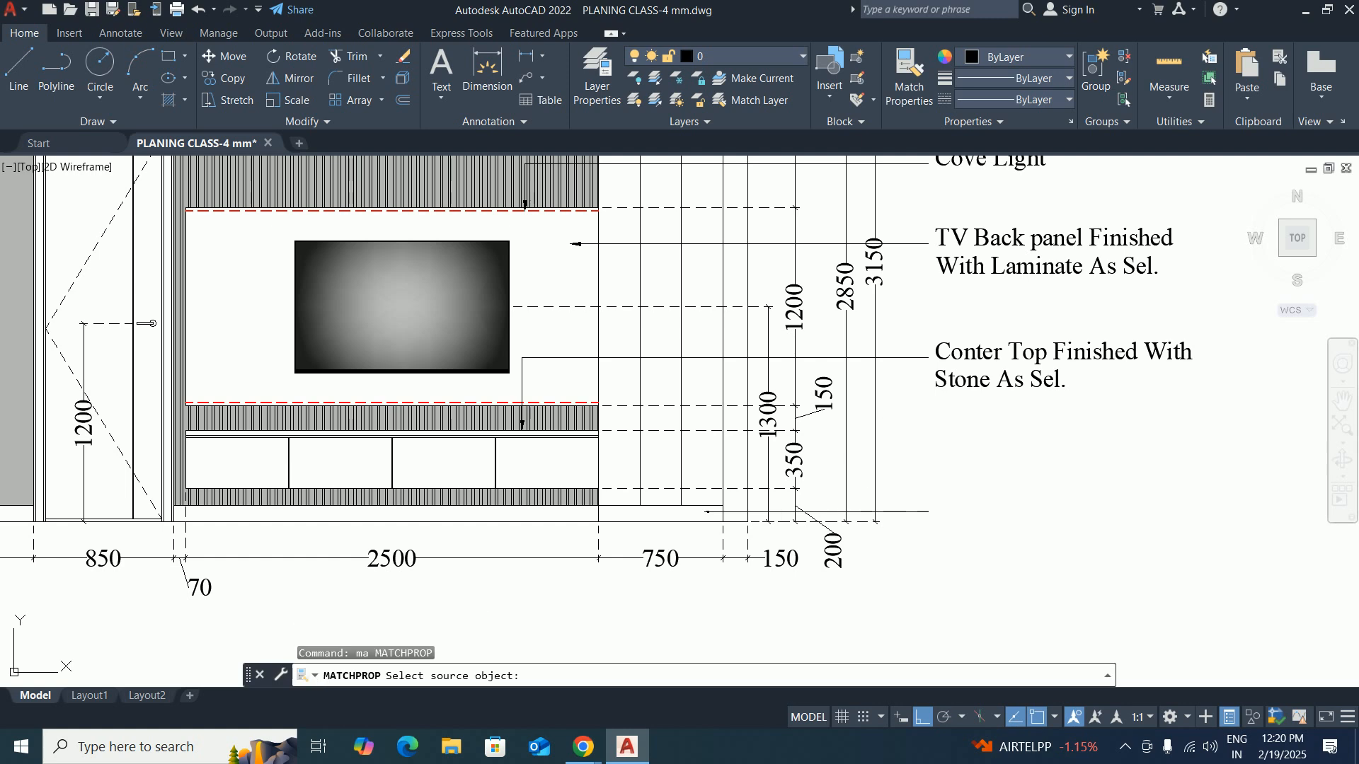
pyautogui.click(895, 359)
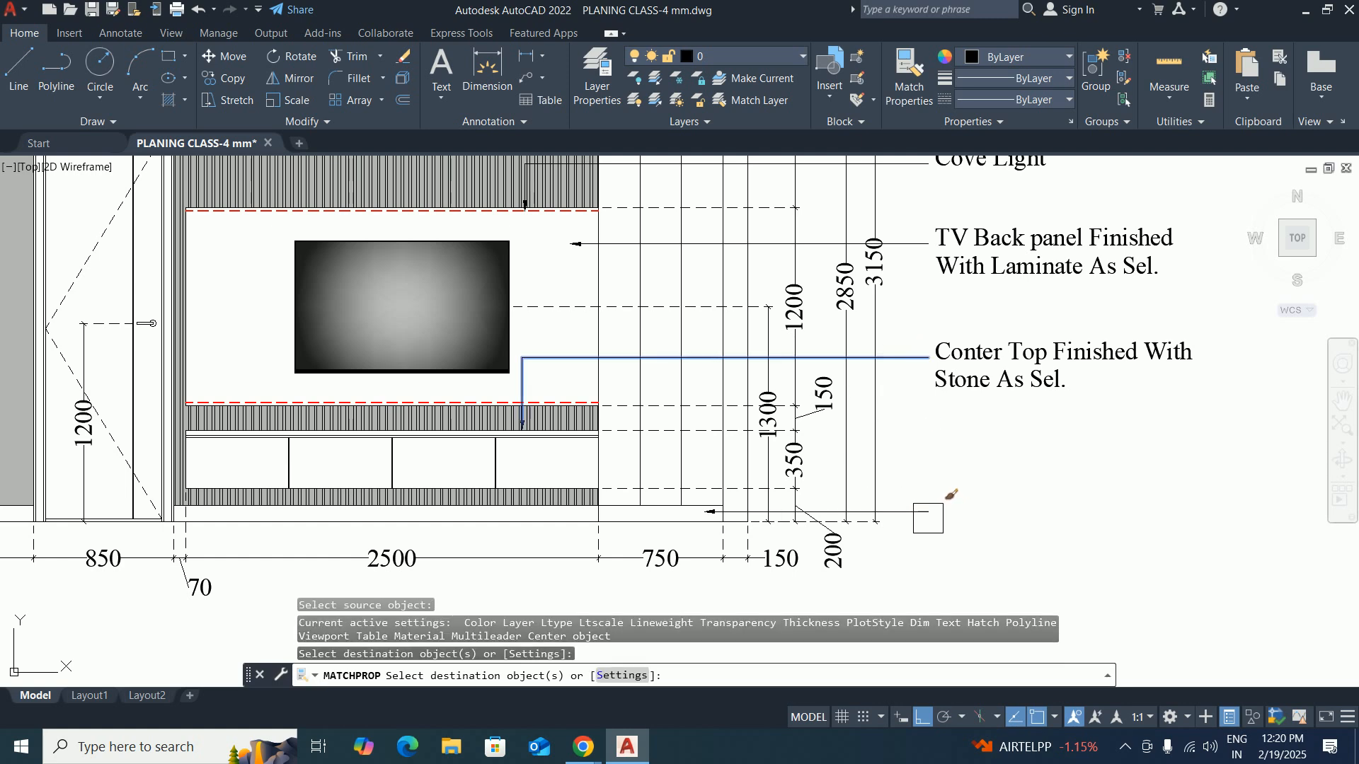
pyautogui.press('Escape')
# Copy the "Conter Top Finished With Stone As Sel." label from its leader's end to the skirting leader's end.
pyautogui.write('co')
pyautogui.press('Return')
pyautogui.click(948, 373)
pyautogui.press('Return')
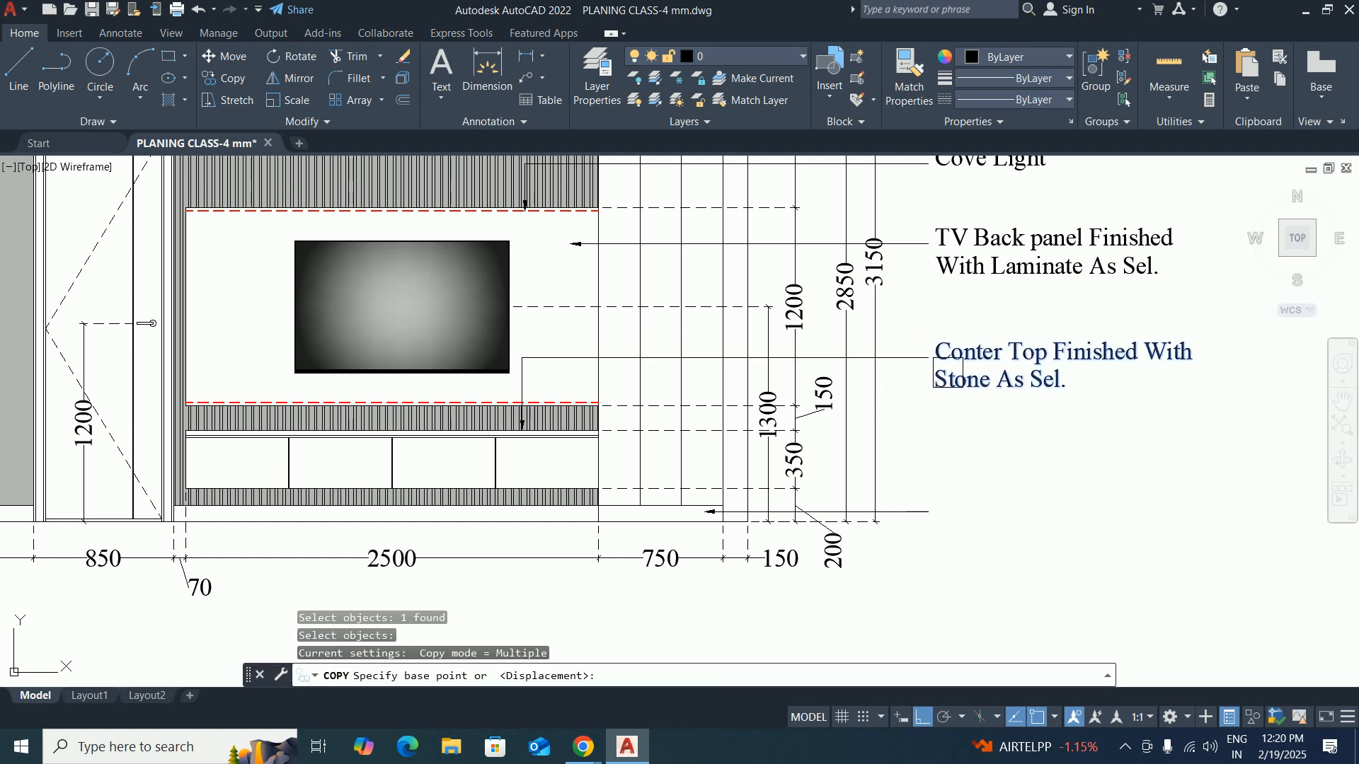
pyautogui.click(927, 356)
pyautogui.click(927, 510)
pyautogui.press('Return')
# Replace the copied skirting label's text with "Skerting (100 mm)".
pyautogui.doubleClick(1001, 522)
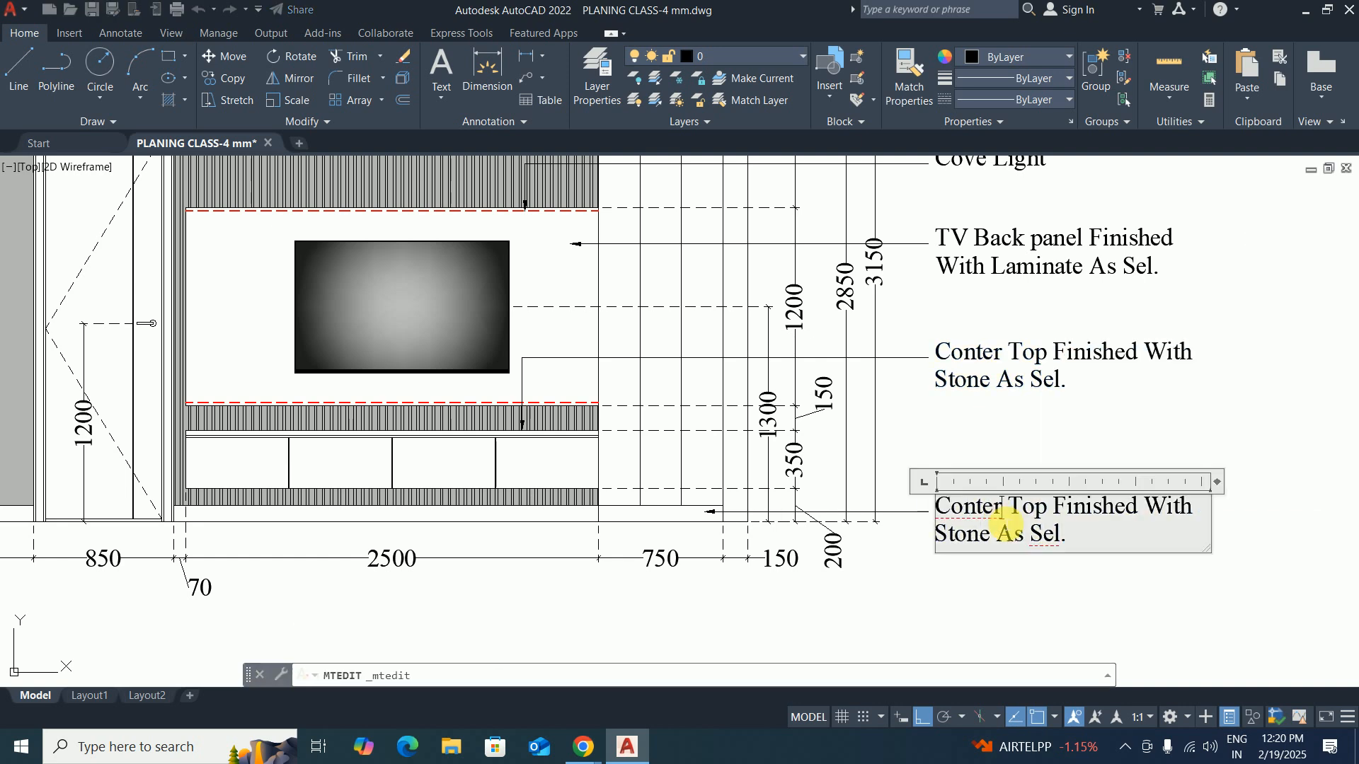
pyautogui.write('Skerting 100 mm')
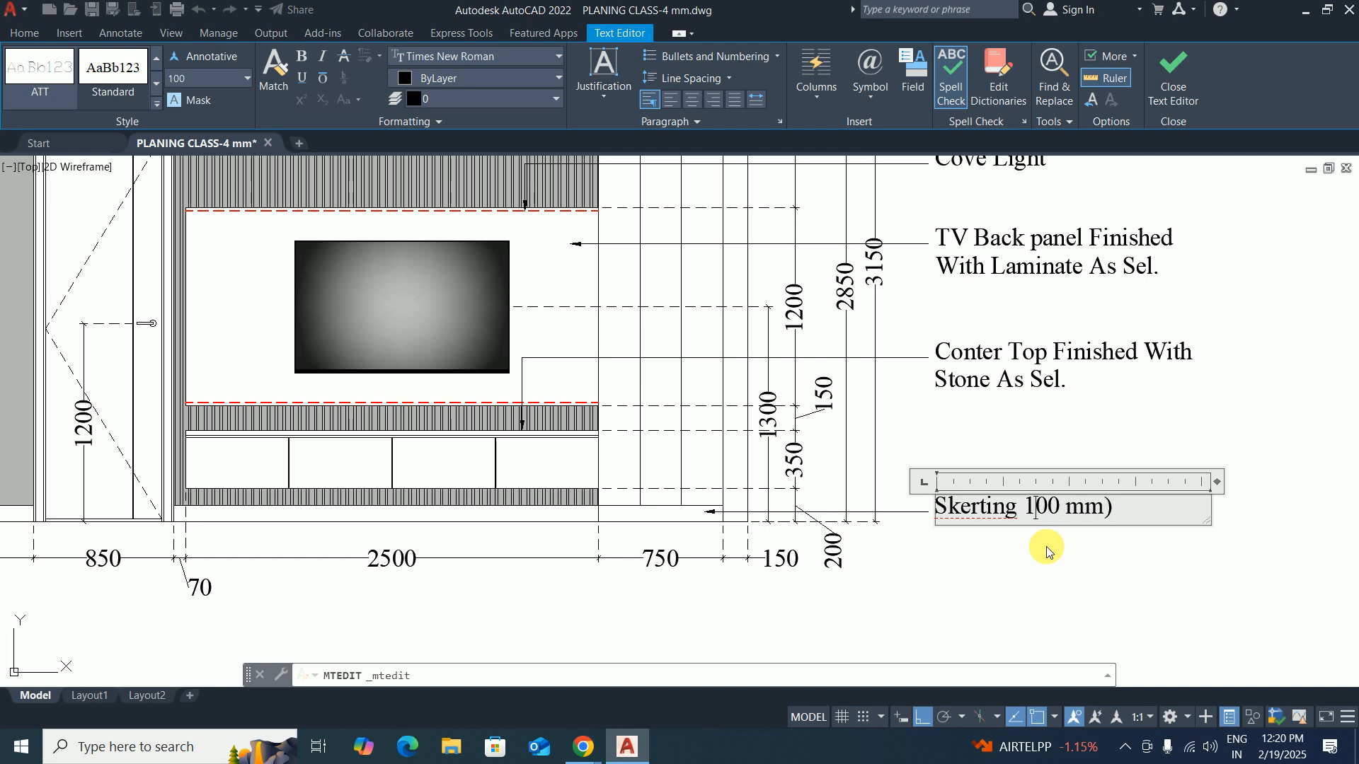
pyautogui.write('(')
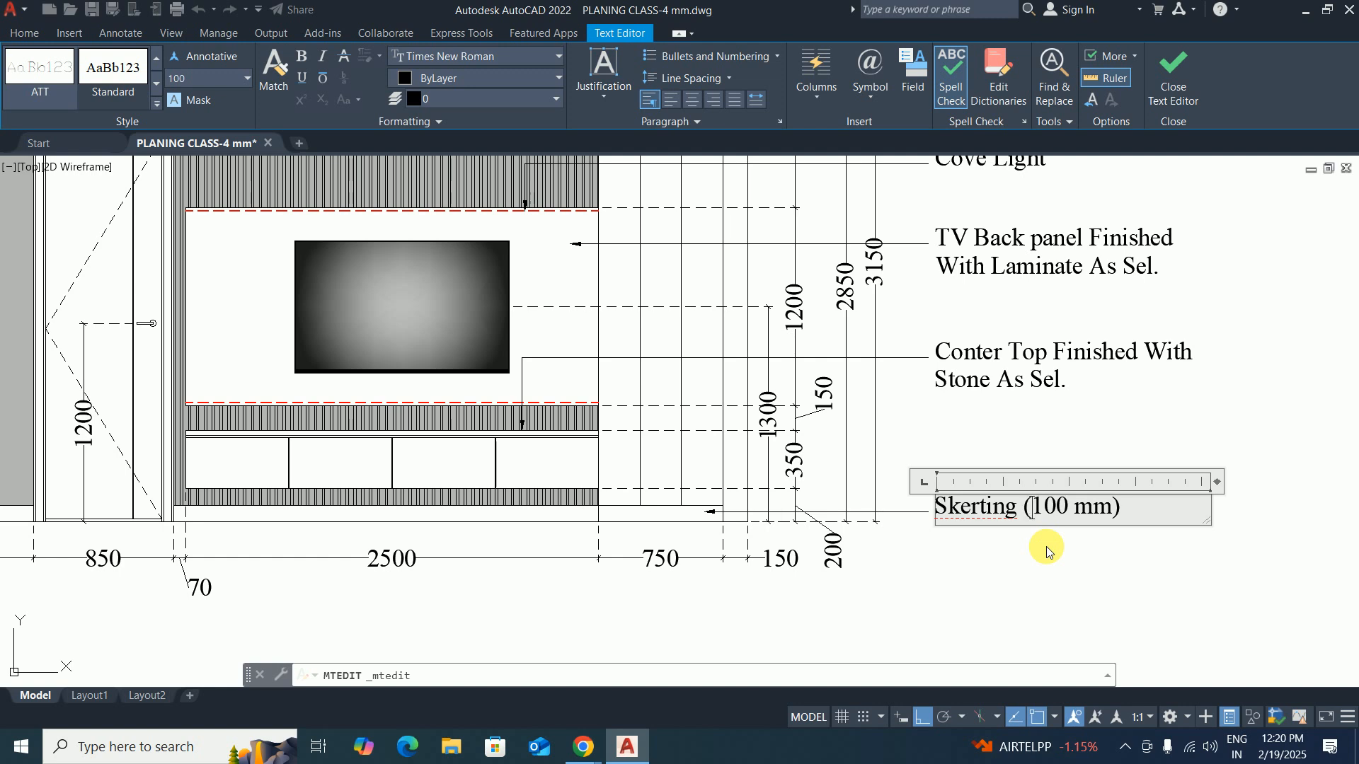
pyautogui.press('Escape')
pyautogui.press('Escape')
# Draw a straight horizontal leader from the grey wall above the door height, ending in line with the other leader ends.
pyautogui.scroll(-4, 923, 430)
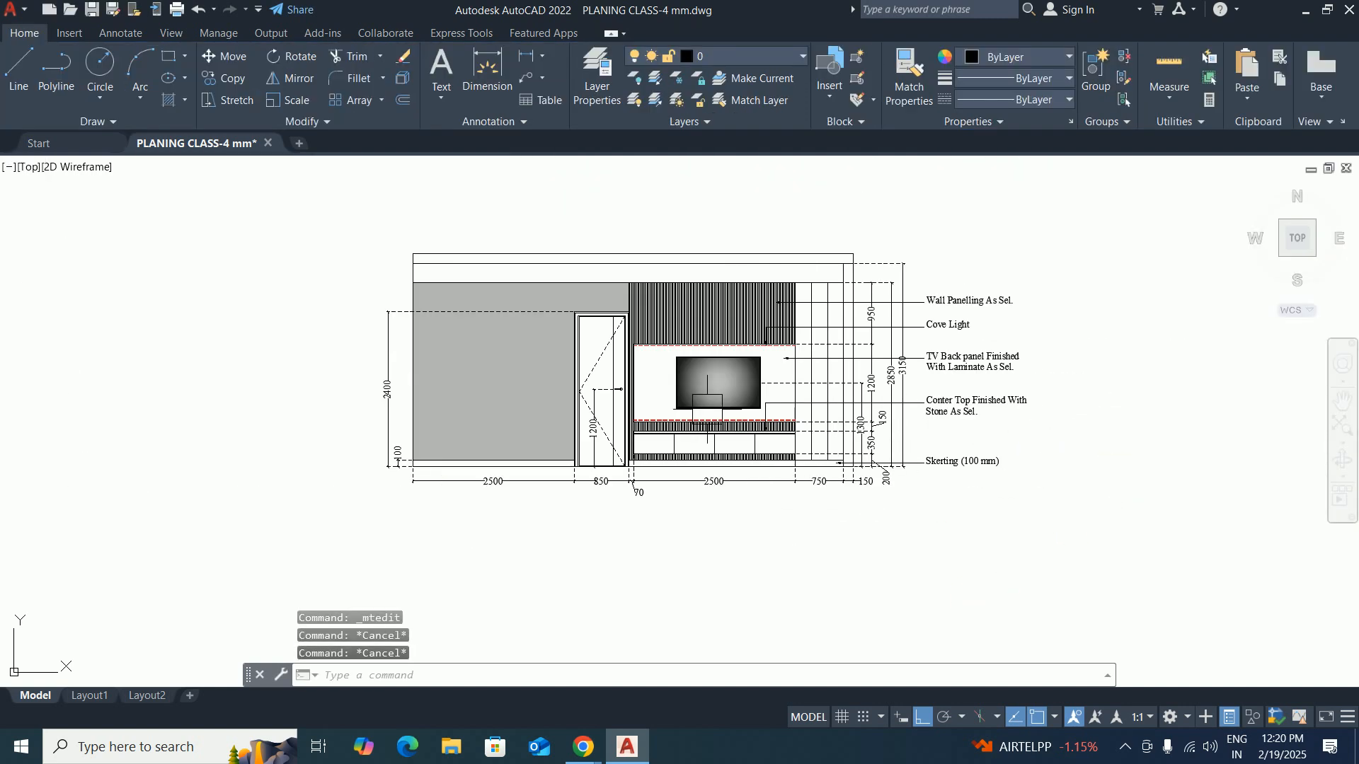
pyautogui.scroll(2, 933, 411)
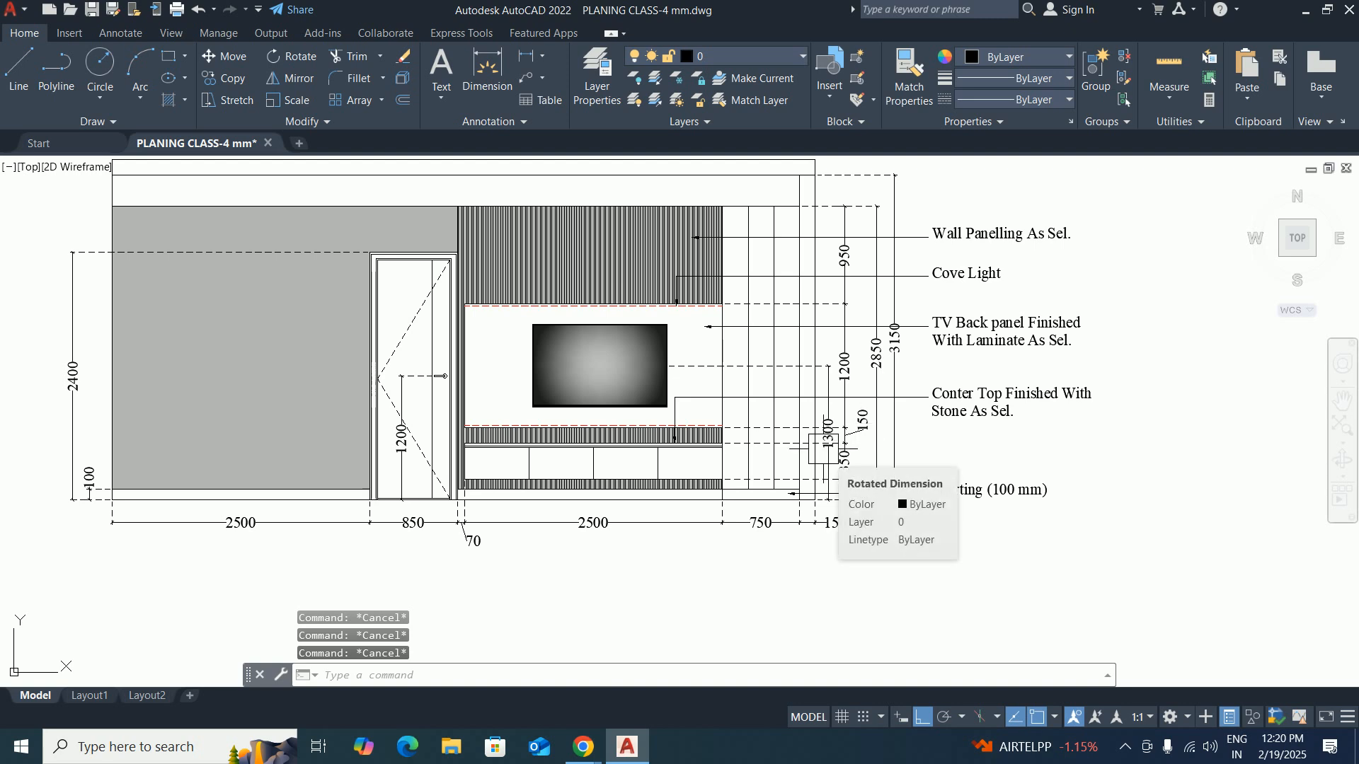
pyautogui.moveTo(567, 406); pyautogui.dragTo(790, 468, button='middle')
pyautogui.scroll(-2, 789, 467)
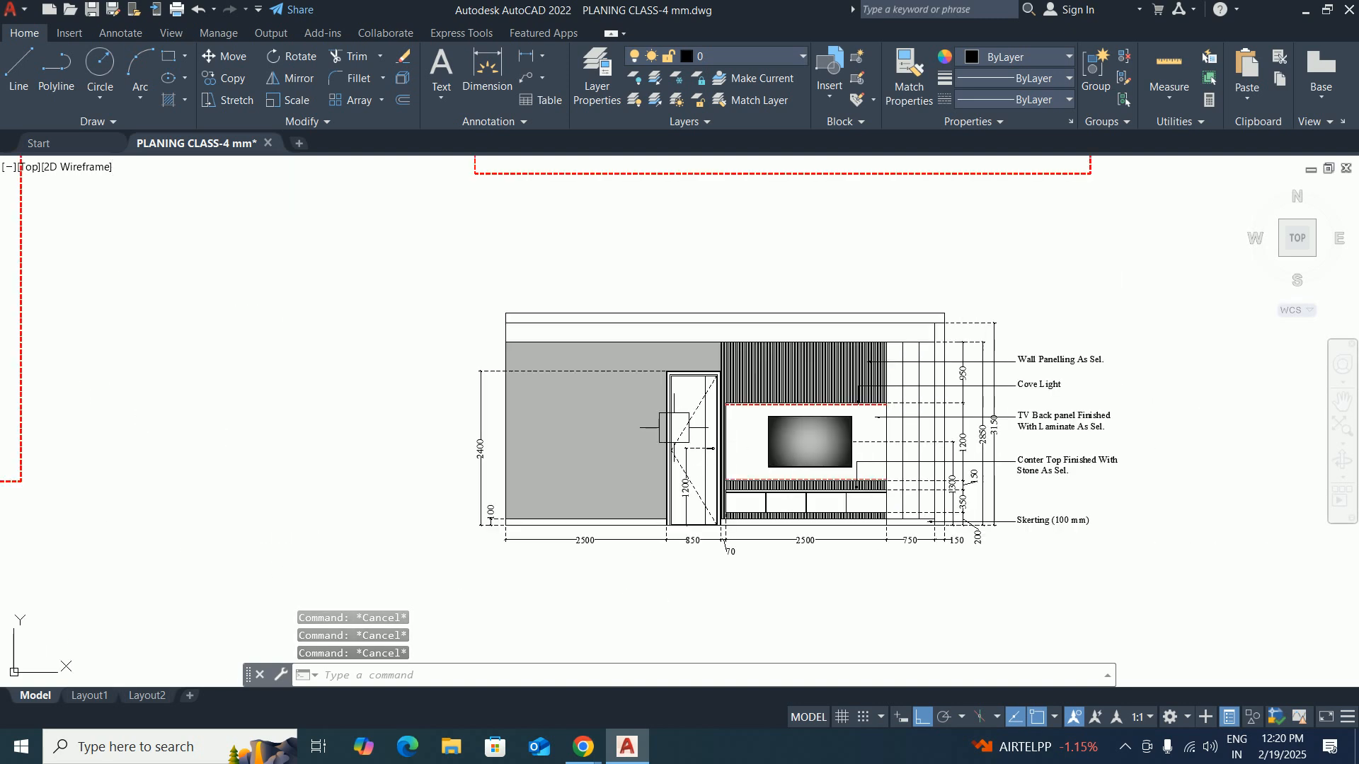
pyautogui.moveTo(645, 414); pyautogui.dragTo(780, 466, button='middle')
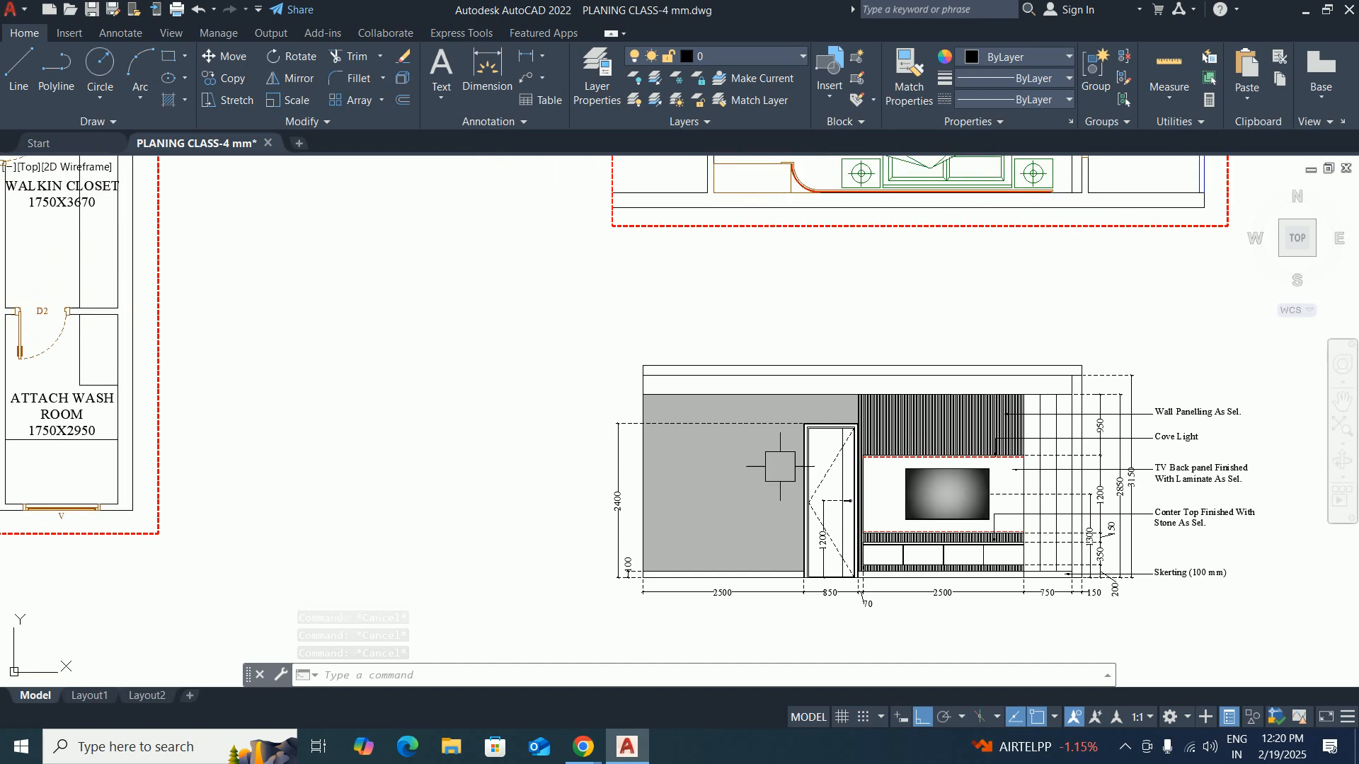
pyautogui.press('Escape')
pyautogui.press('Escape')
pyautogui.write('le')
pyautogui.press('Return')
pyautogui.scroll(2, 648, 415)
pyautogui.scroll(-2, 711, 402)
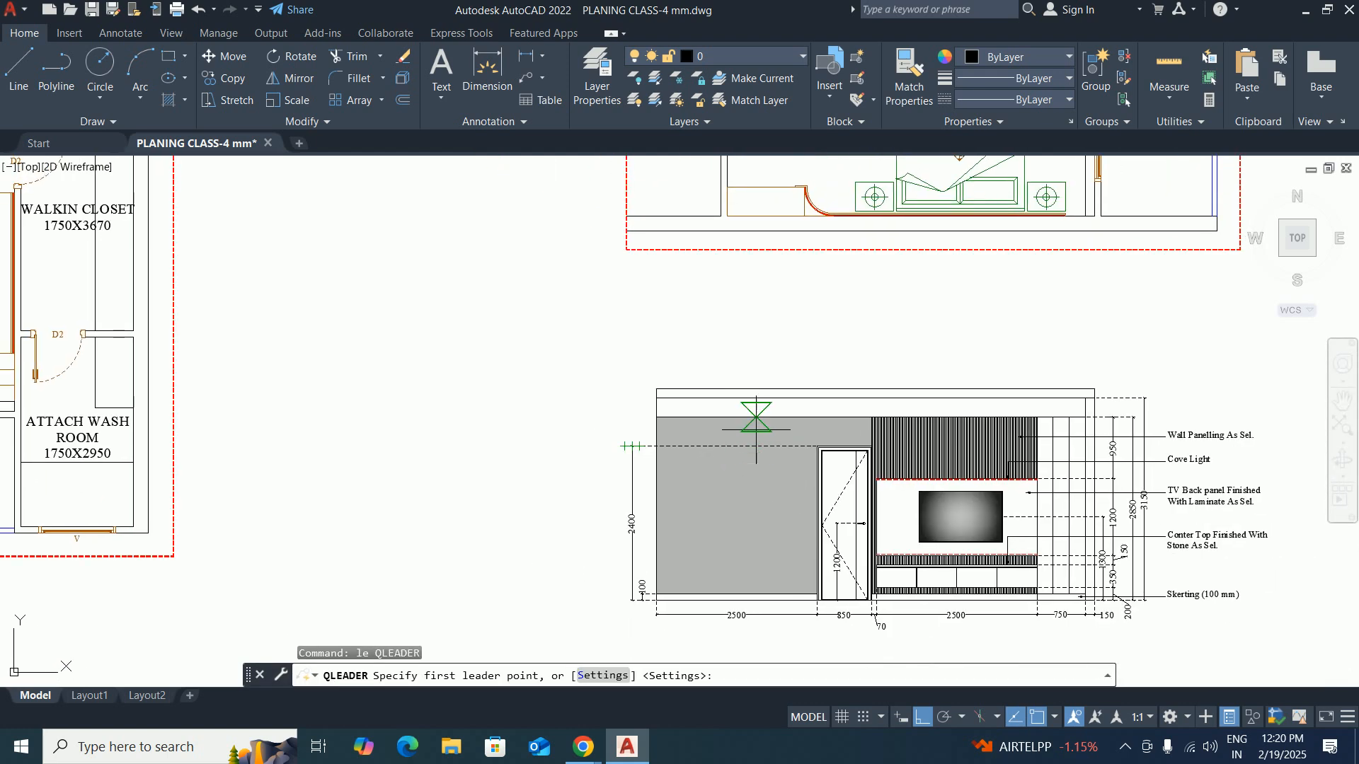
pyautogui.scroll(2, 762, 446)
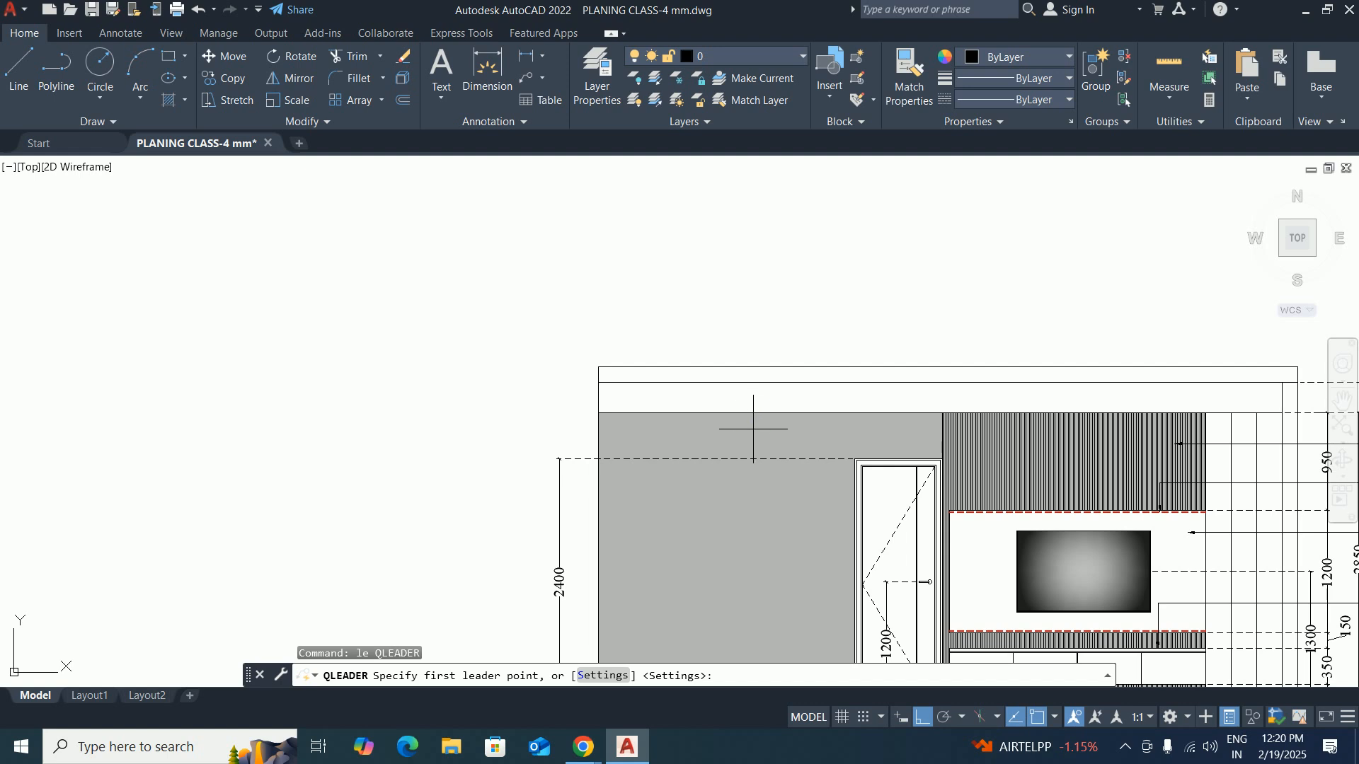
pyautogui.scroll(1, 753, 429)
pyautogui.click(731, 426)
pyautogui.scroll(-3, 850, 432)
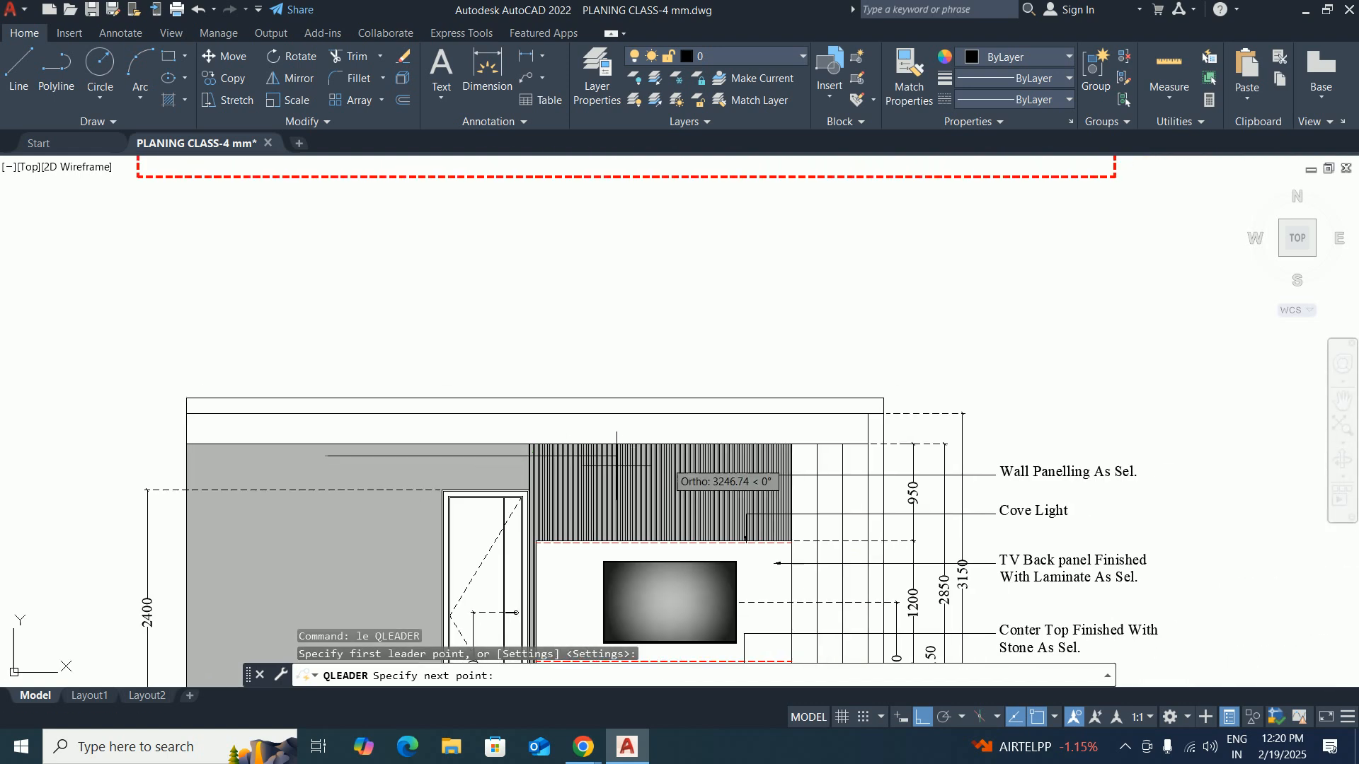
pyautogui.scroll(2, 1009, 450)
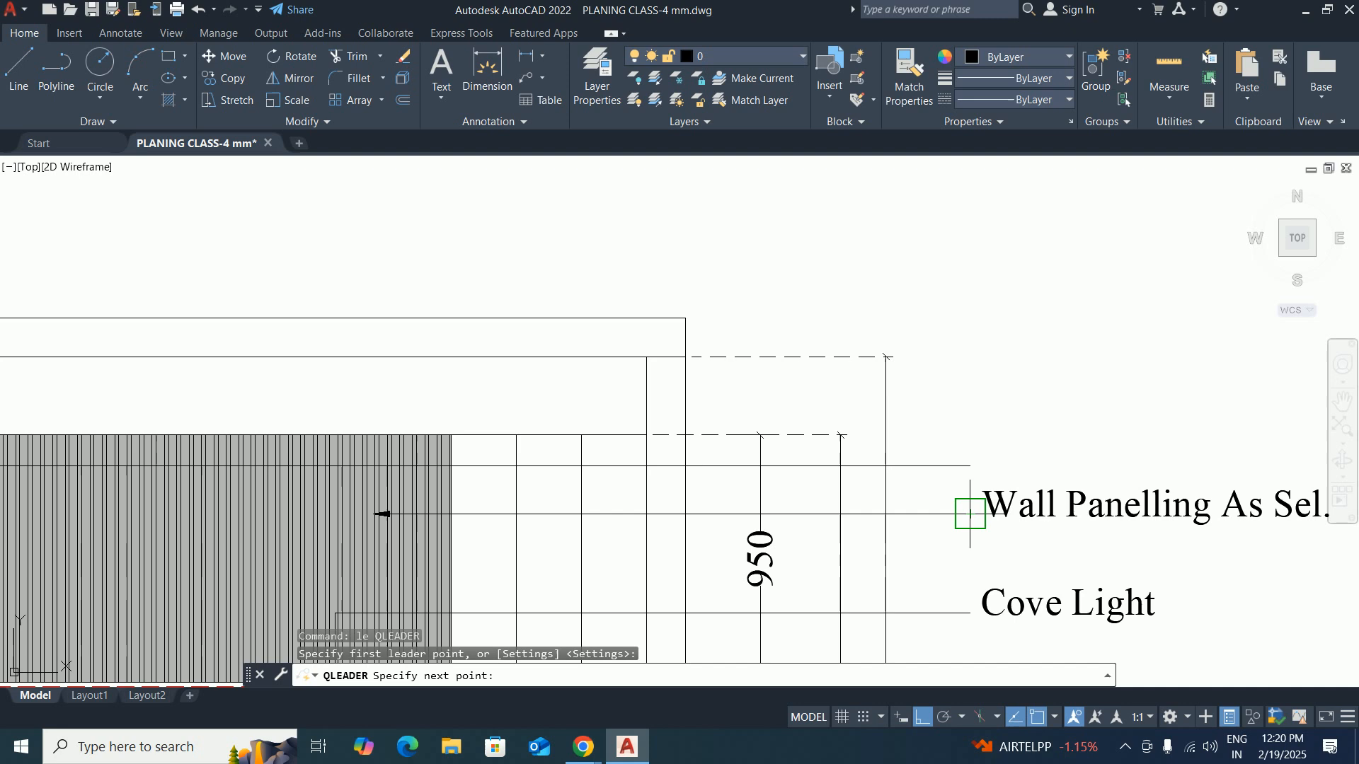
pyautogui.click(970, 466)
pyautogui.press('Escape')
pyautogui.press('Escape')
# Move the "Wall Panelling As Sel." label and its leader straight down by about 120 mm.
pyautogui.scroll(-3, 970, 459)
pyautogui.scroll(1, 928, 449)
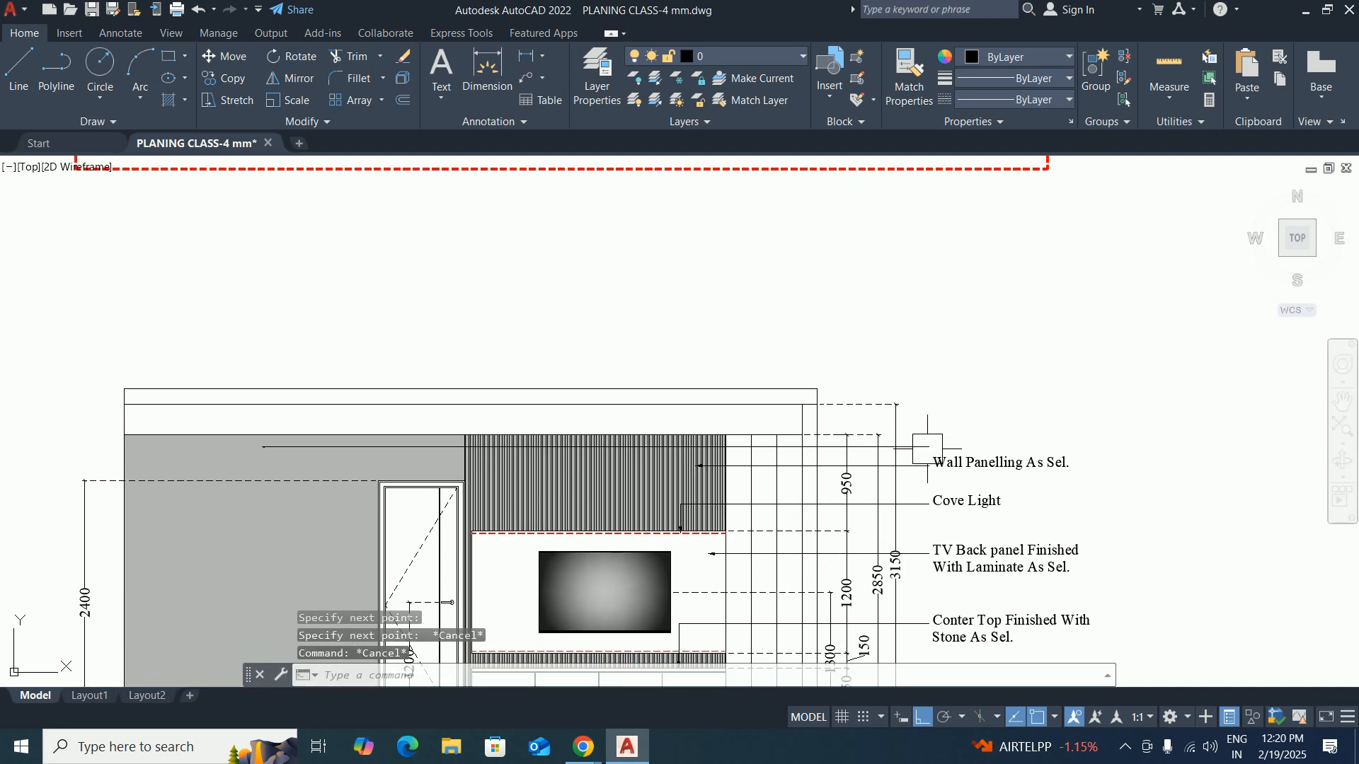
pyautogui.write('m')
pyautogui.scroll(4, 946, 456)
pyautogui.press('Return')
pyautogui.click(1009, 560)
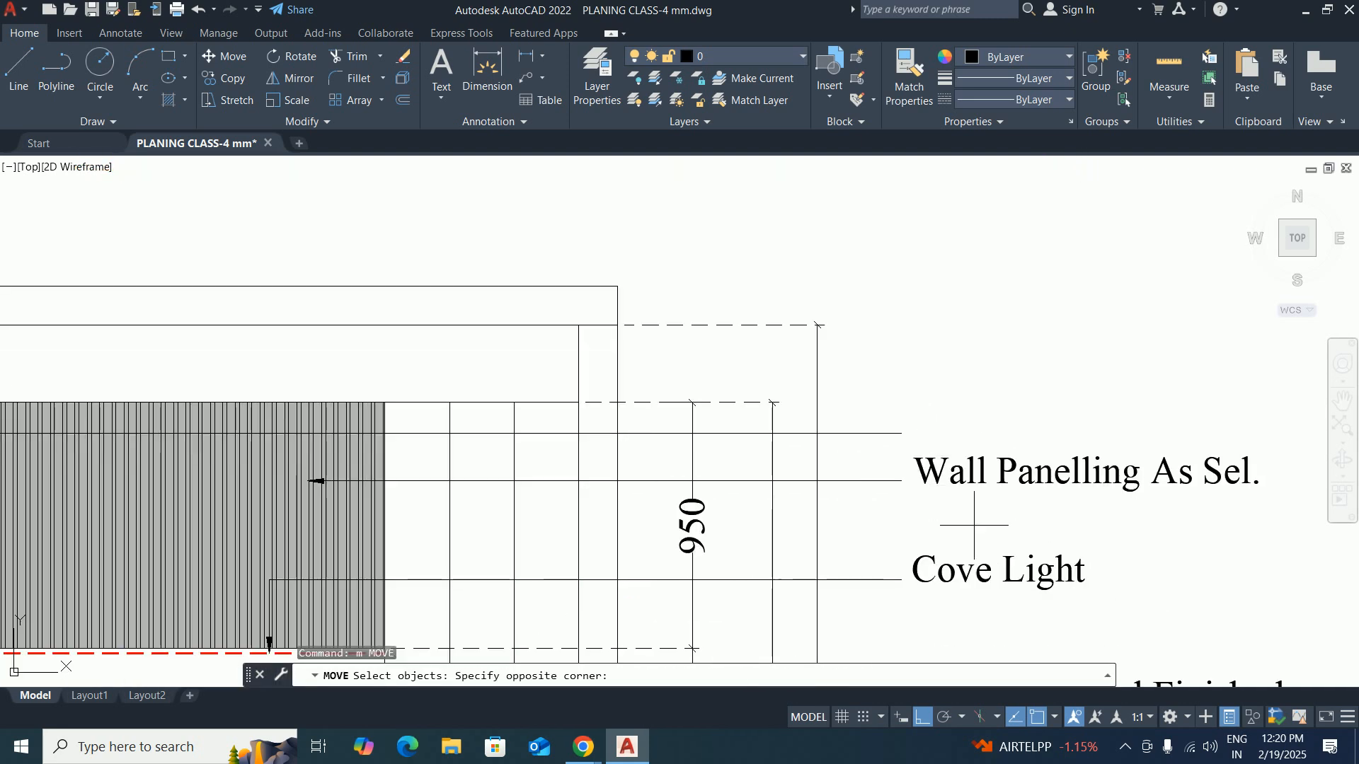
pyautogui.click(843, 411)
pyautogui.press('Return')
pyautogui.click(316, 481)
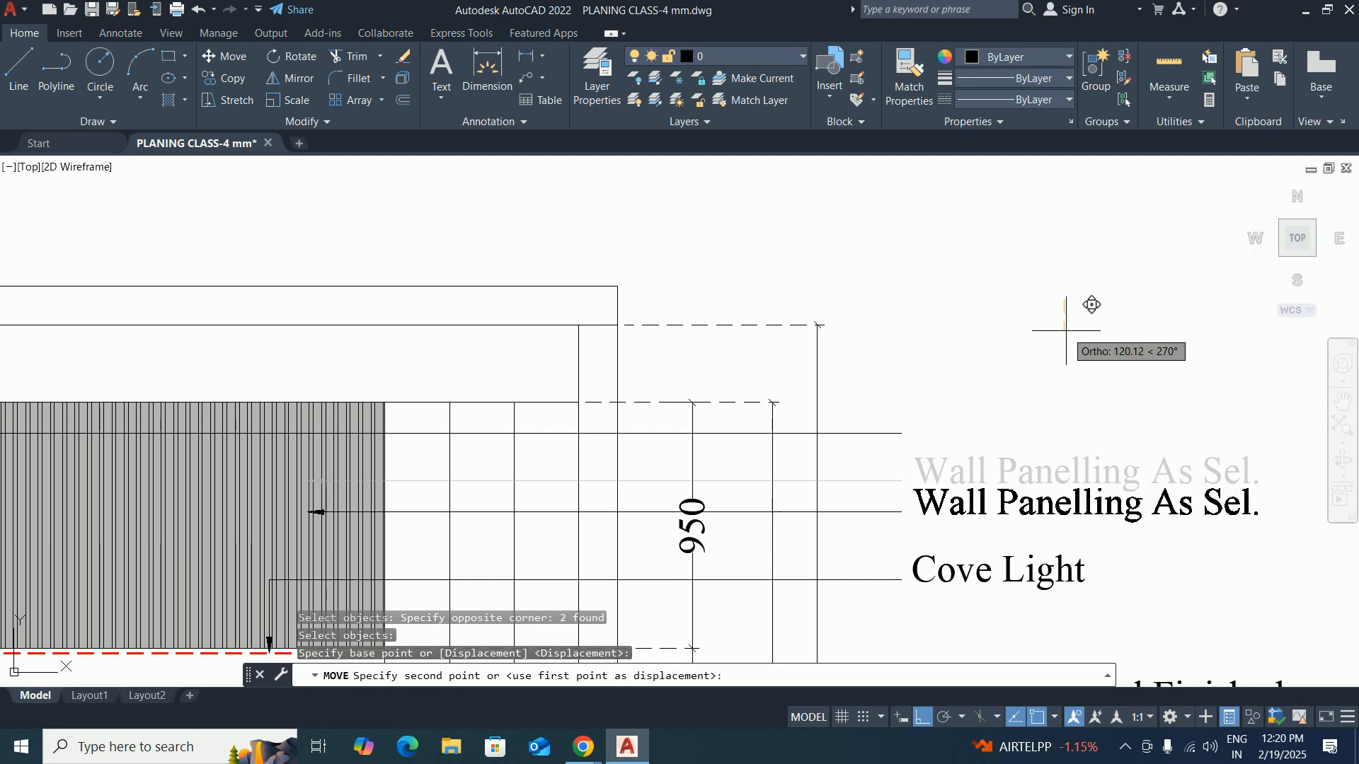
pyautogui.click(990, 468)
# Match the grey wall leader's properties to those of the wall panelling leader.
pyautogui.scroll(-2, 990, 469)
pyautogui.scroll(-2, 990, 469)
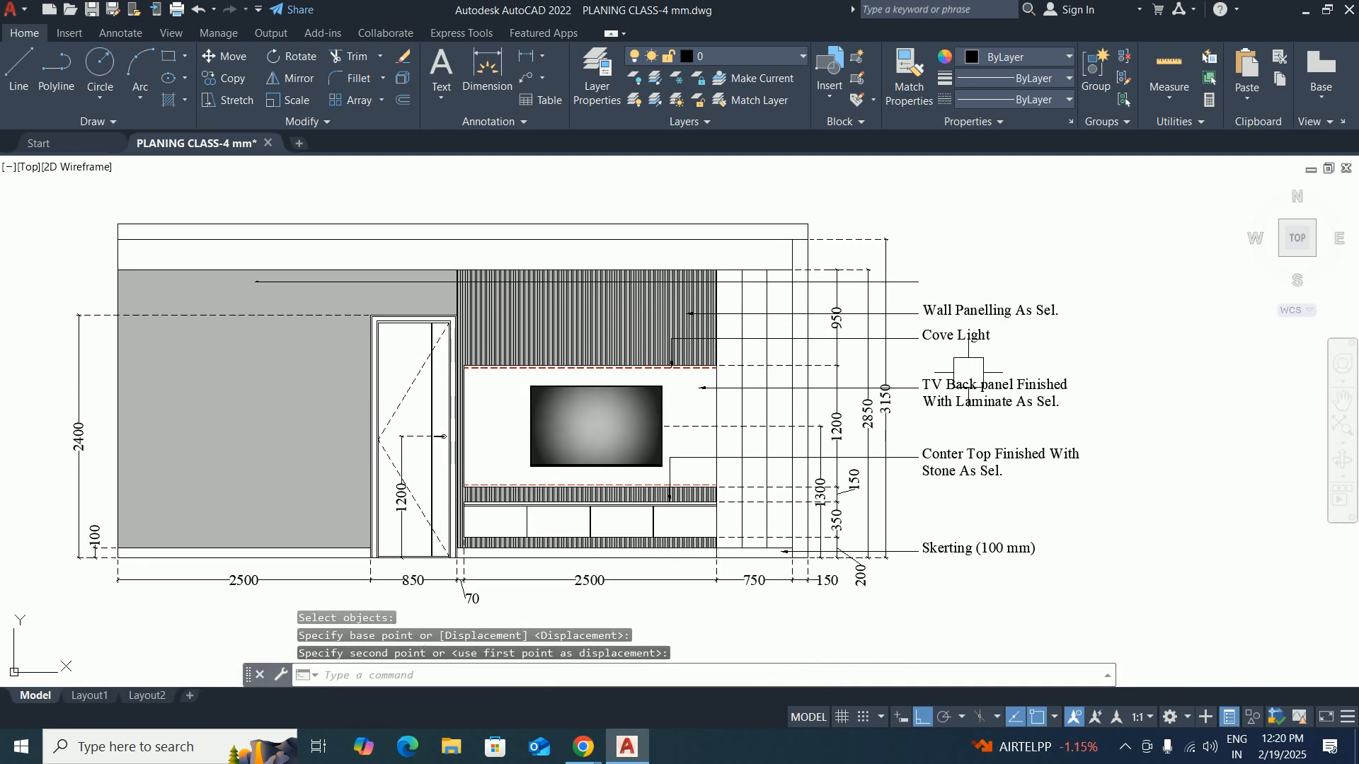
pyautogui.moveTo(968, 372); pyautogui.dragTo(980, 442, button='middle')
pyautogui.press('Escape')
pyautogui.press('Escape')
pyautogui.scroll(2, 883, 342)
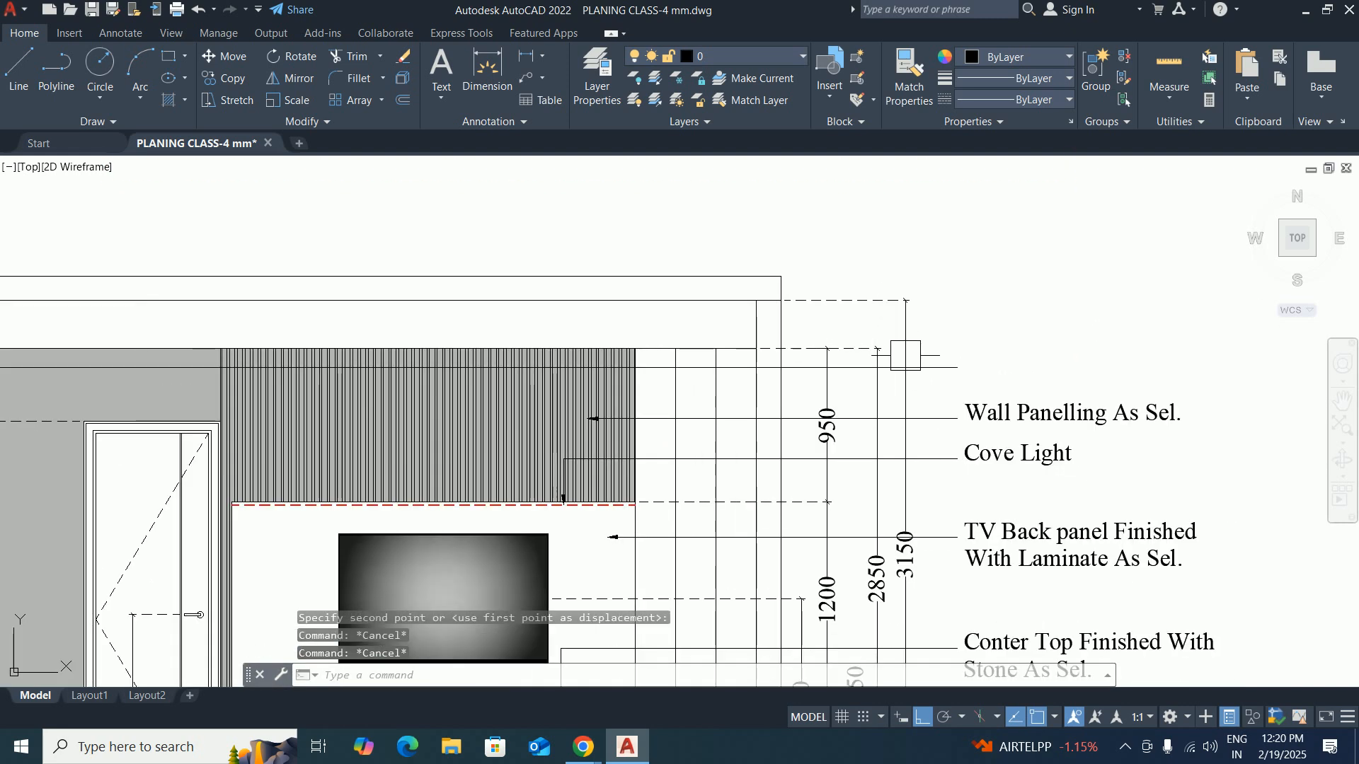
pyautogui.press('Escape')
pyautogui.scroll(-4, 916, 383)
pyautogui.write('m')
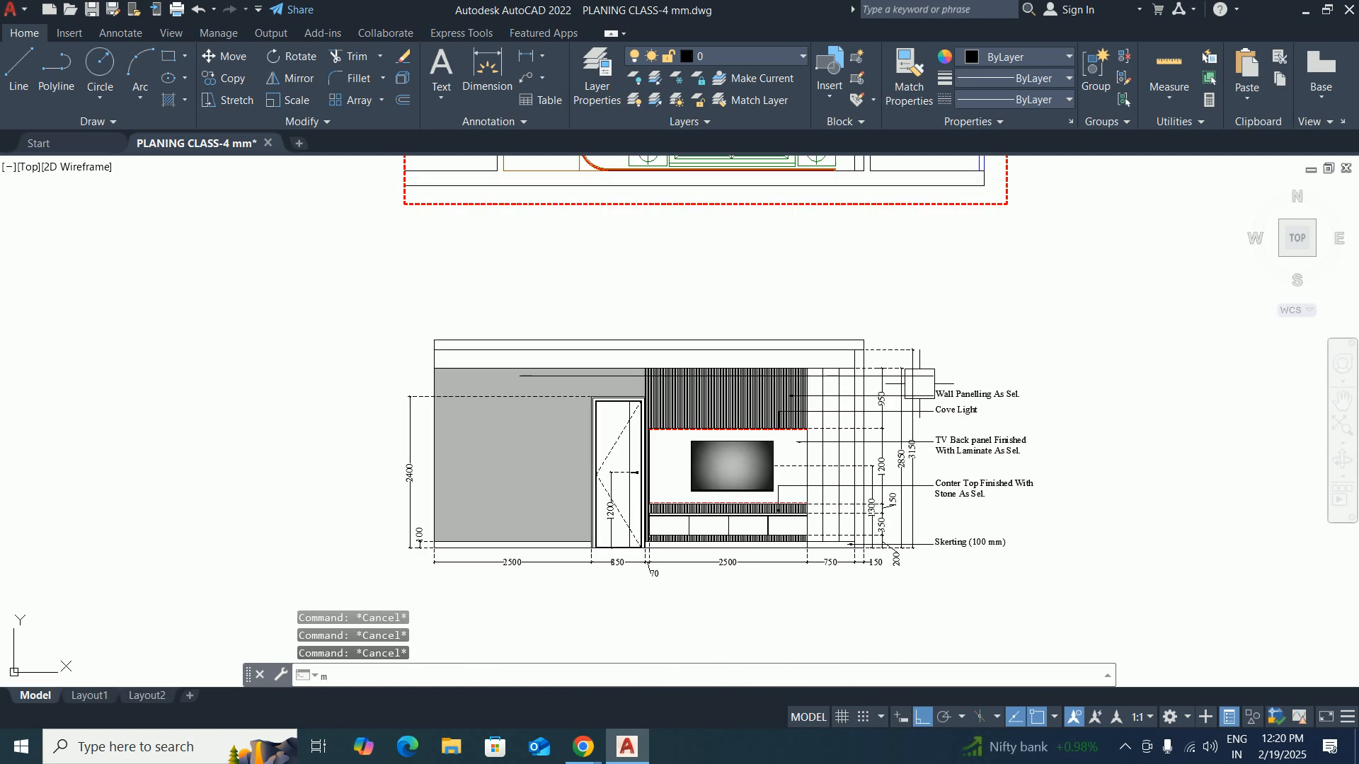
pyautogui.write('a')
pyautogui.press('Return')
pyautogui.scroll(4, 933, 395)
pyautogui.click(913, 404)
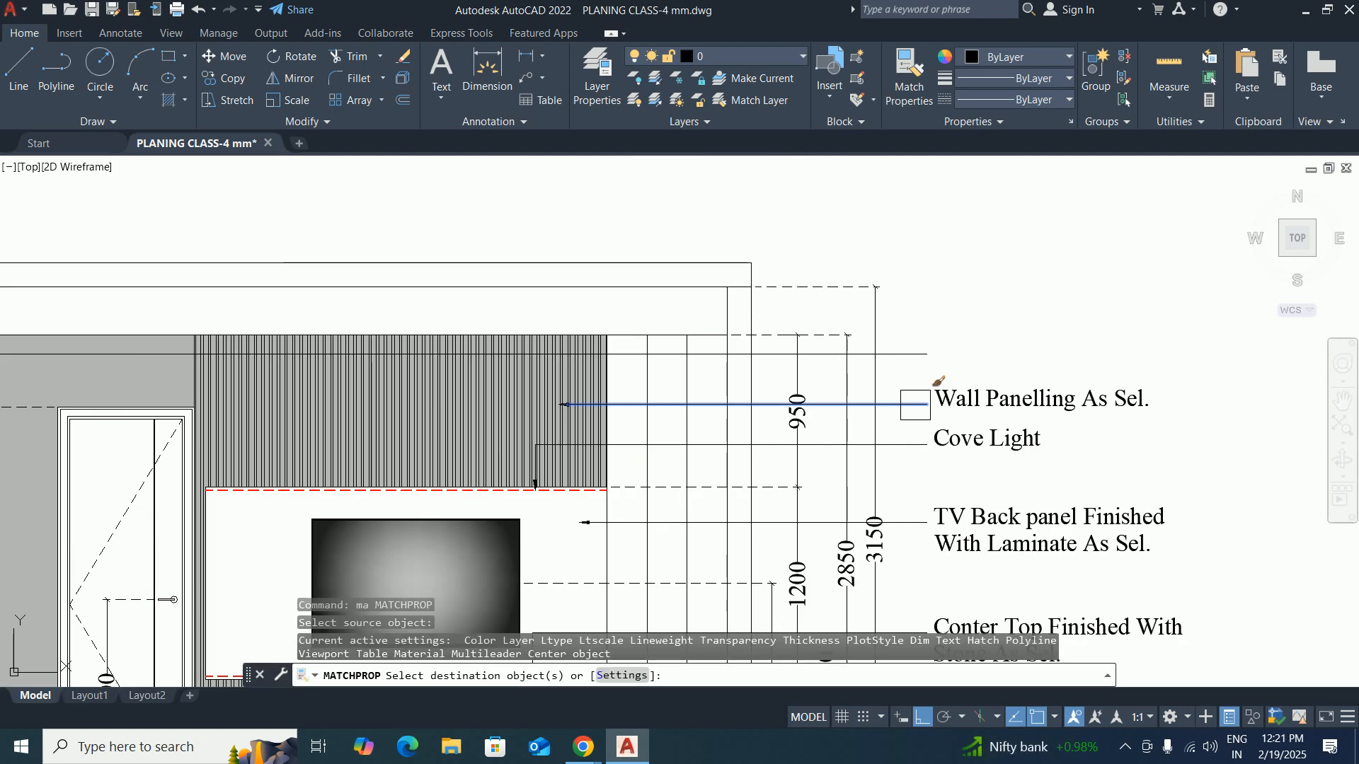
pyautogui.press('Escape')
# Copy the "Wall Panelling As Sel." label from its leader's end to the grey wall leader's end.
pyautogui.write('co')
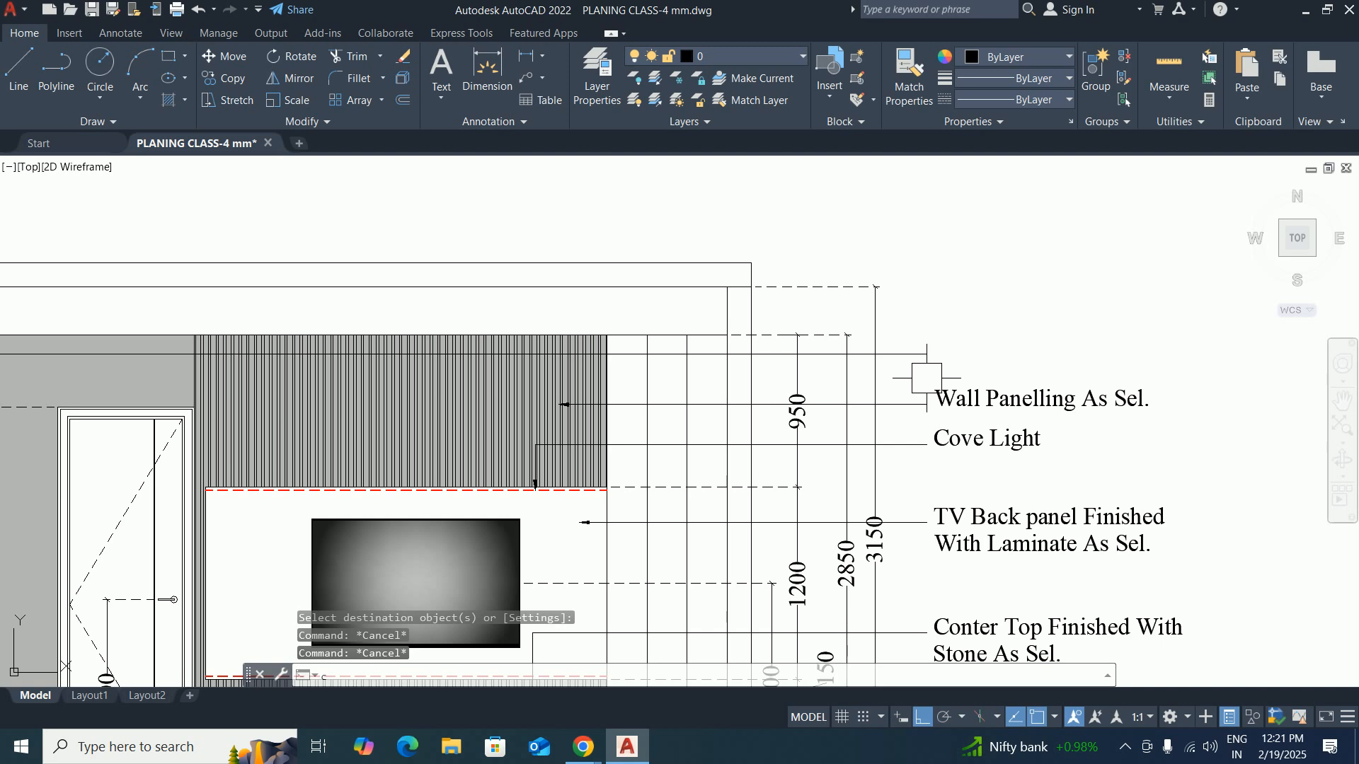
pyautogui.press('Return')
pyautogui.click(958, 386)
pyautogui.press('Return')
pyautogui.scroll(4, 927, 400)
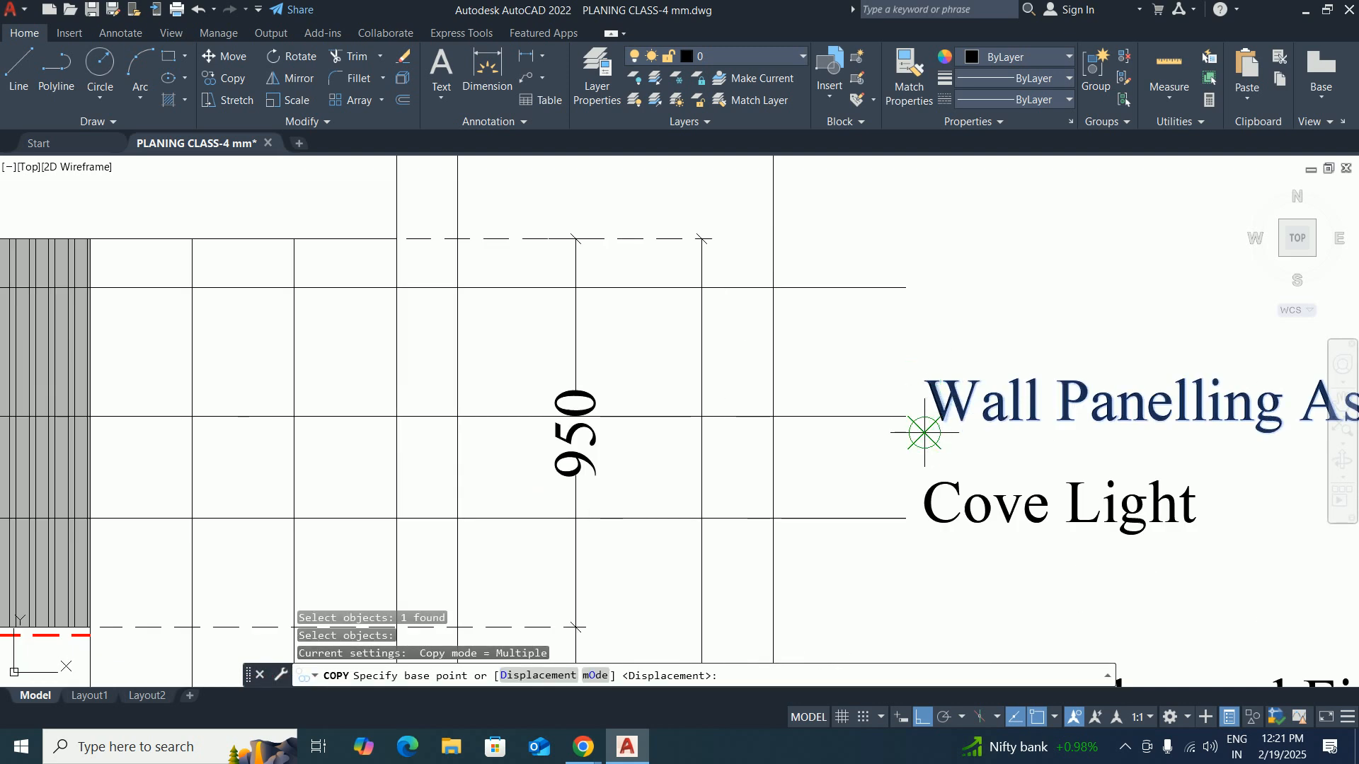
pyautogui.click(906, 416)
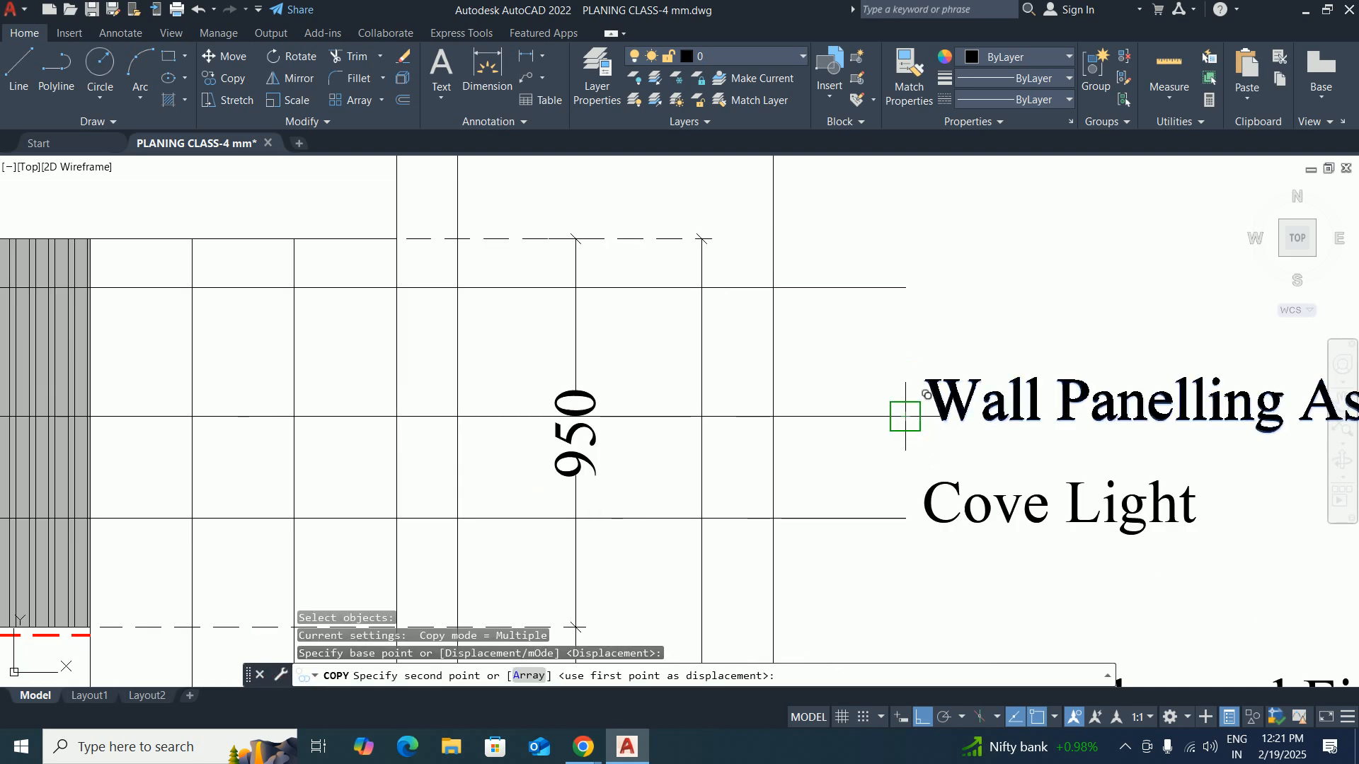
pyautogui.click(905, 288)
pyautogui.scroll(-4, 905, 287)
pyautogui.press('Escape')
# Change the copied grey wall label's text to "Wall Paint As Sel.".
pyautogui.doubleClick(972, 327)
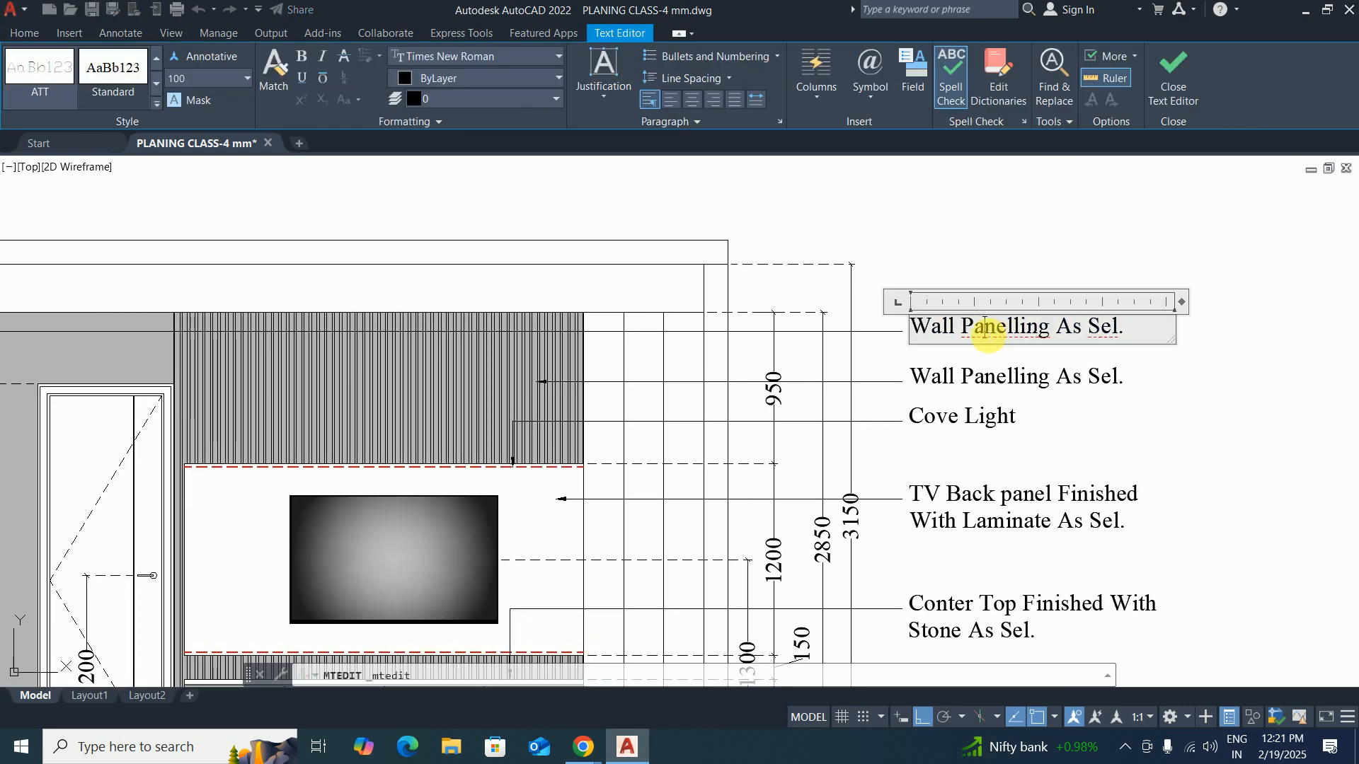
pyautogui.click(983, 329)
pyautogui.write('i')
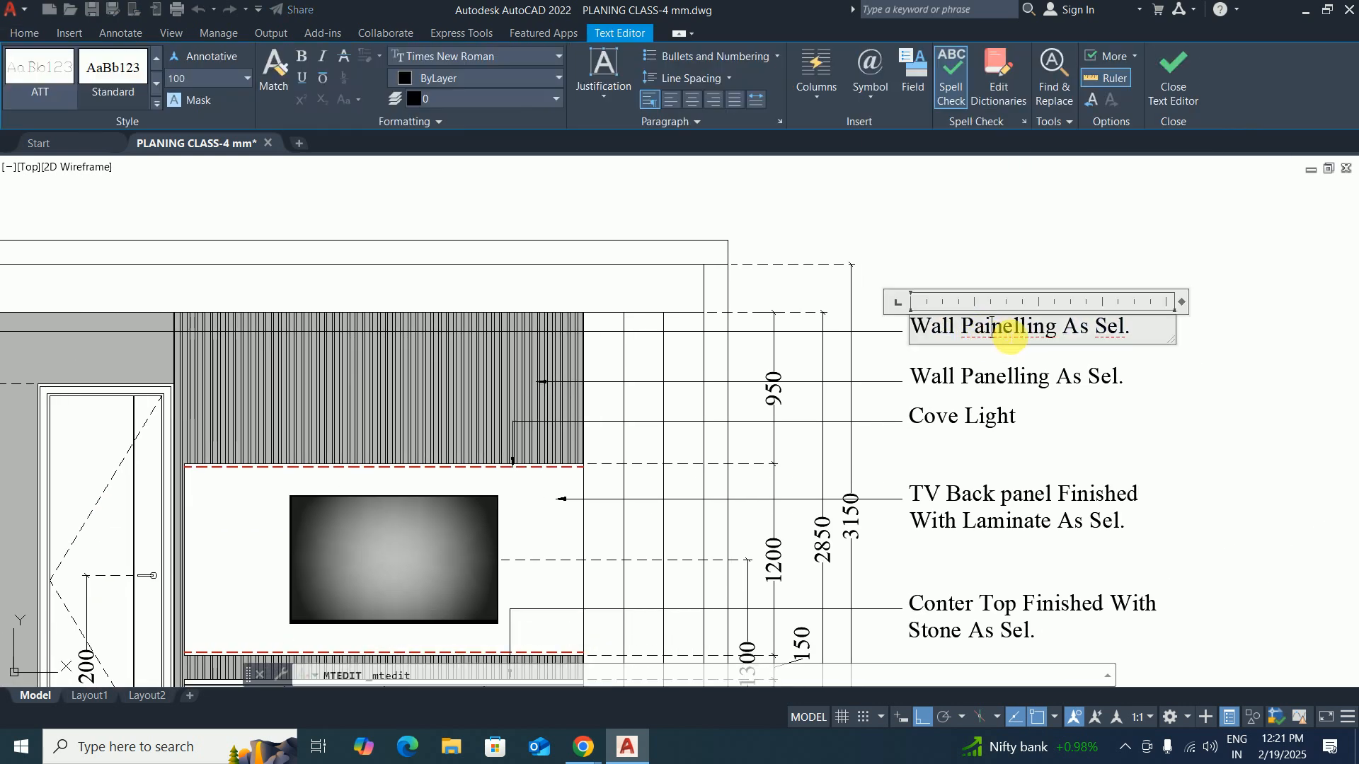
pyautogui.moveTo(1004, 333); pyautogui.dragTo(1063, 343)
pyautogui.write('t')
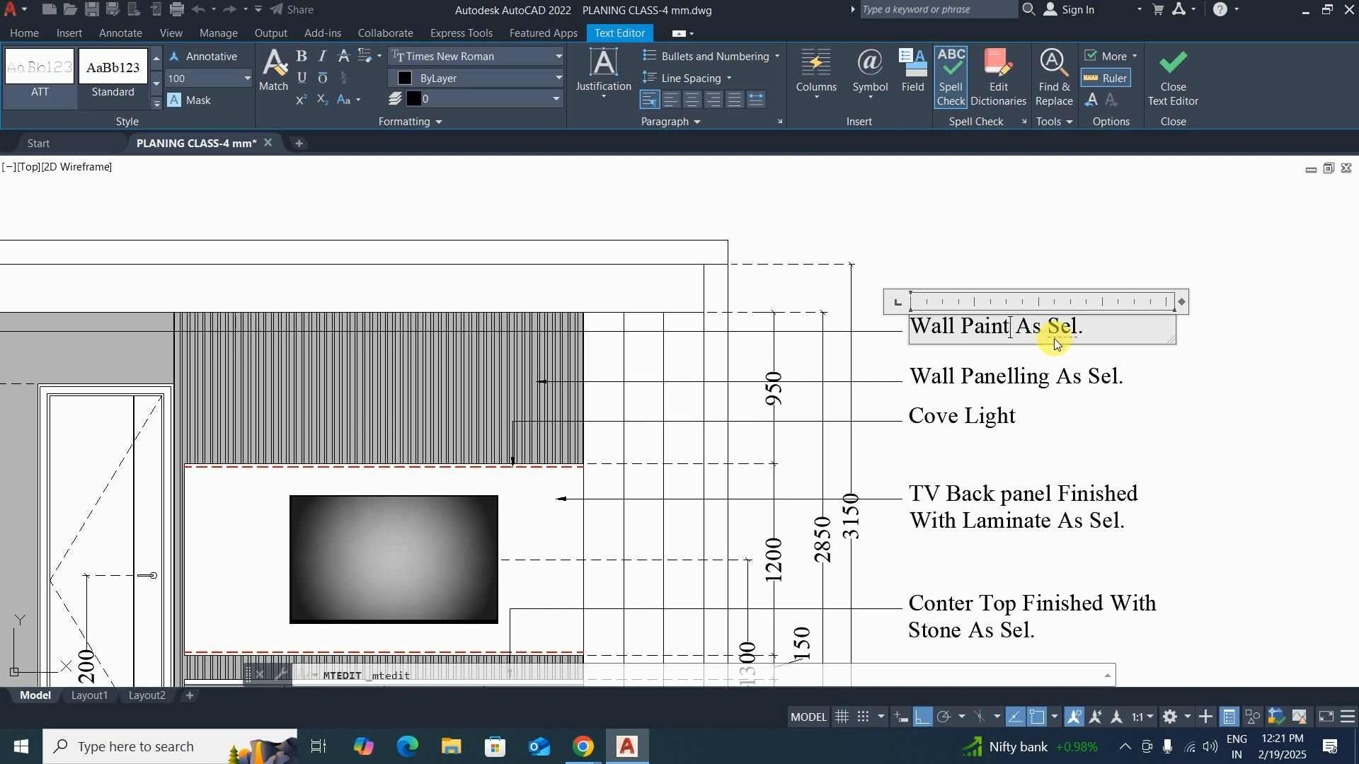
pyautogui.press('Escape')
pyautogui.press('Escape')
# Review the annotated elevation, checking its dimensions and material notes from the ceiling edge down to the skirting.
pyautogui.scroll(-2, 1010, 404)
pyautogui.scroll(-2, 1147, 396)
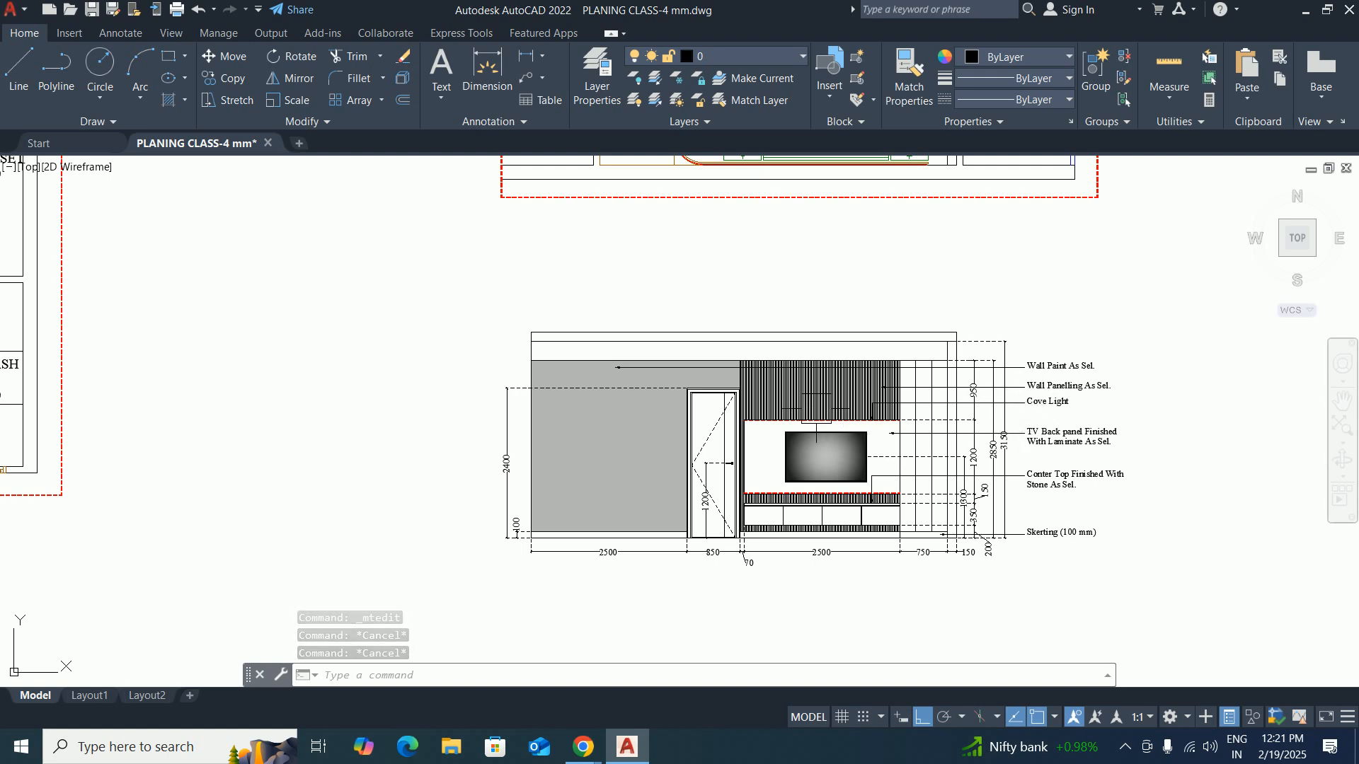
pyautogui.press('Escape')
pyautogui.scroll(1, 944, 491)
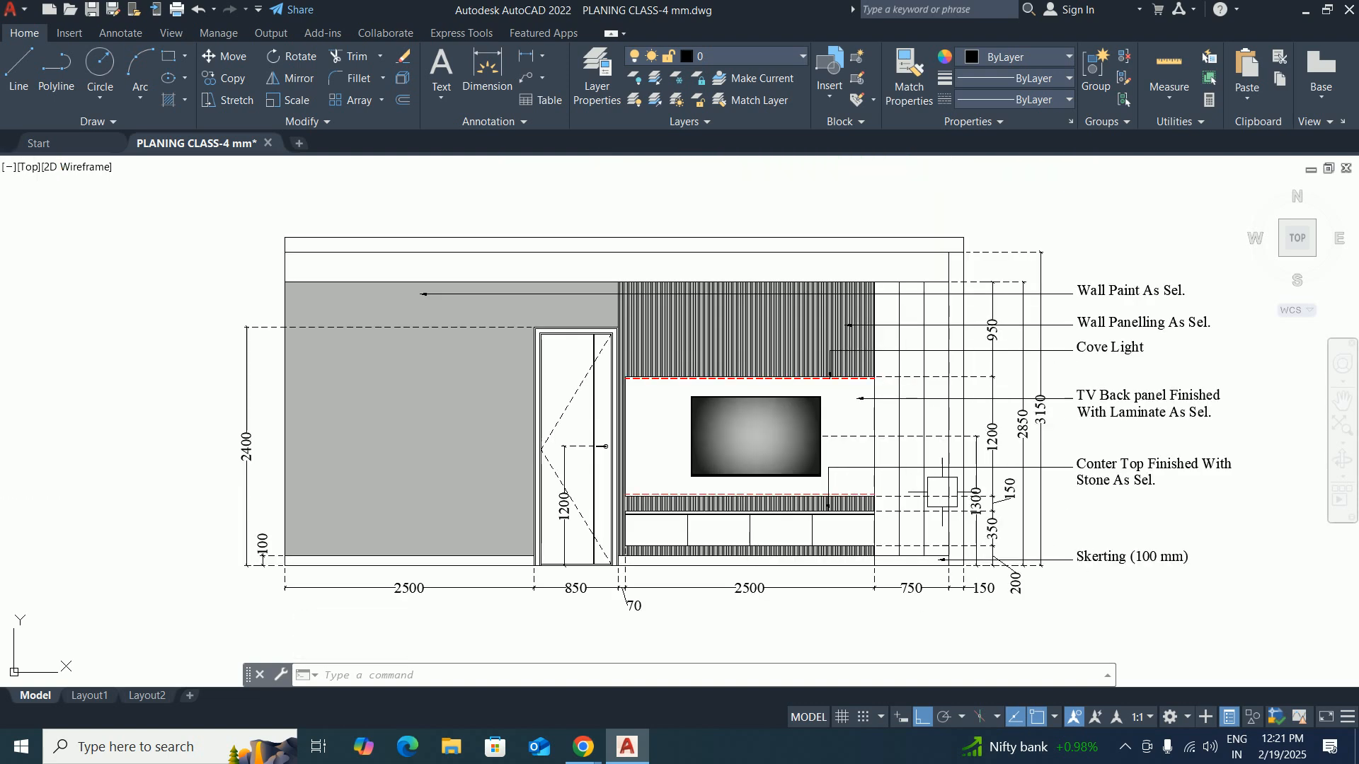
pyautogui.moveTo(942, 491); pyautogui.dragTo(984, 497, button='middle')
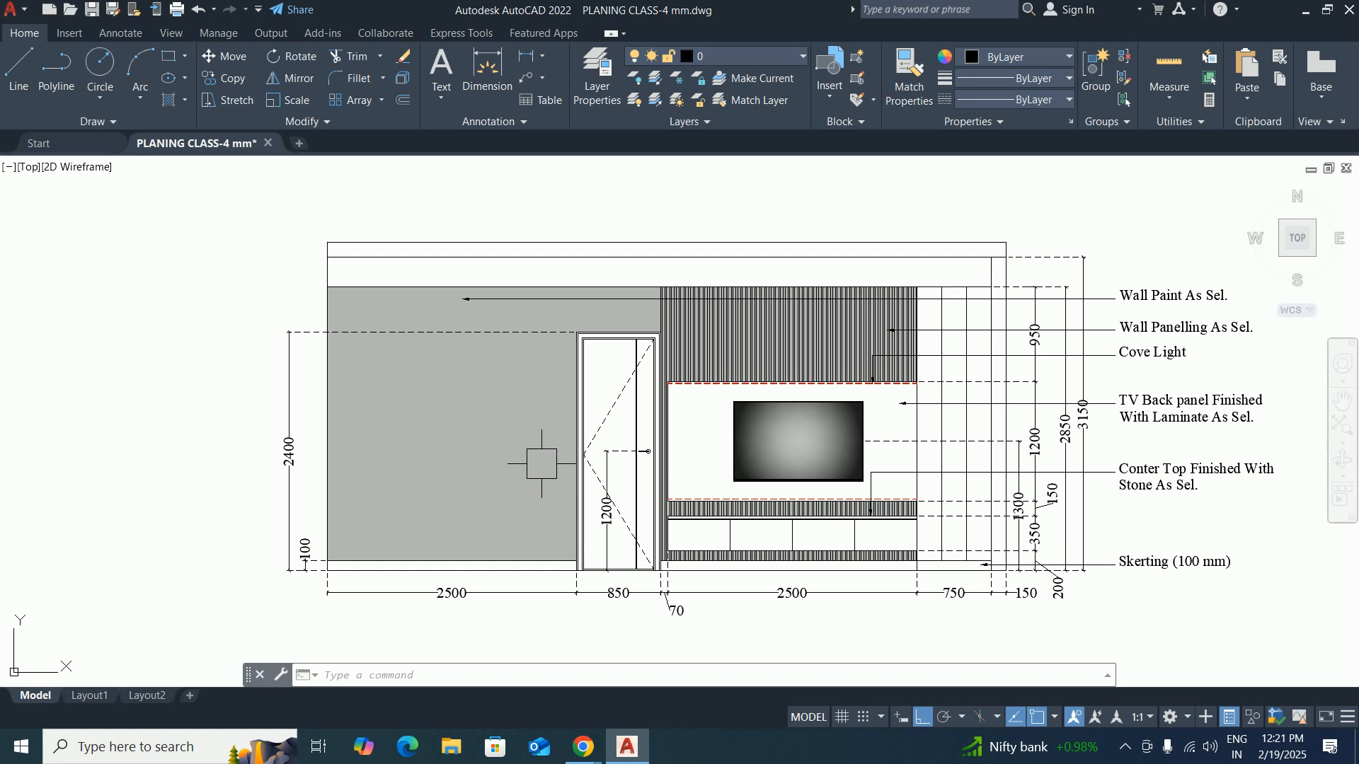
pyautogui.moveTo(935, 433); pyautogui.dragTo(875, 446, button='middle')
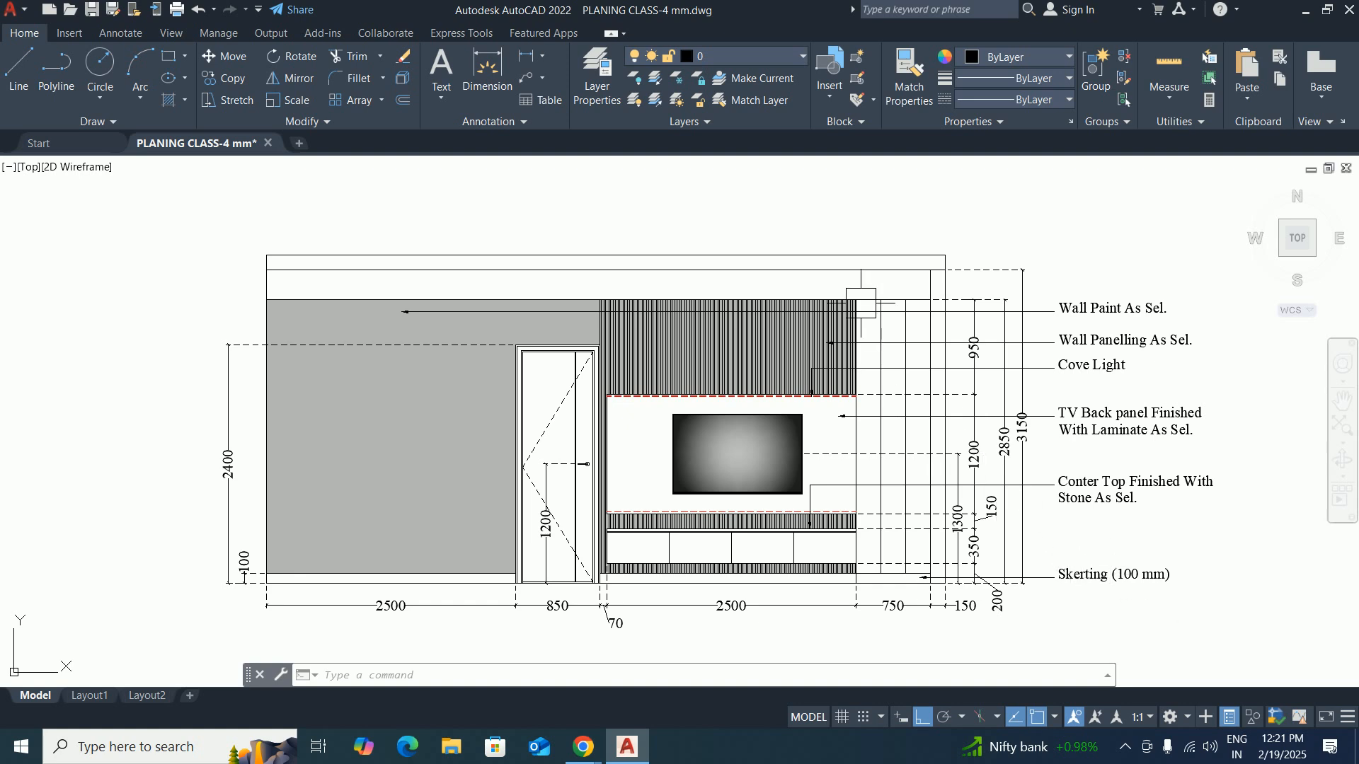
pyautogui.scroll(3, 913, 294)
pyautogui.scroll(2, 873, 325)
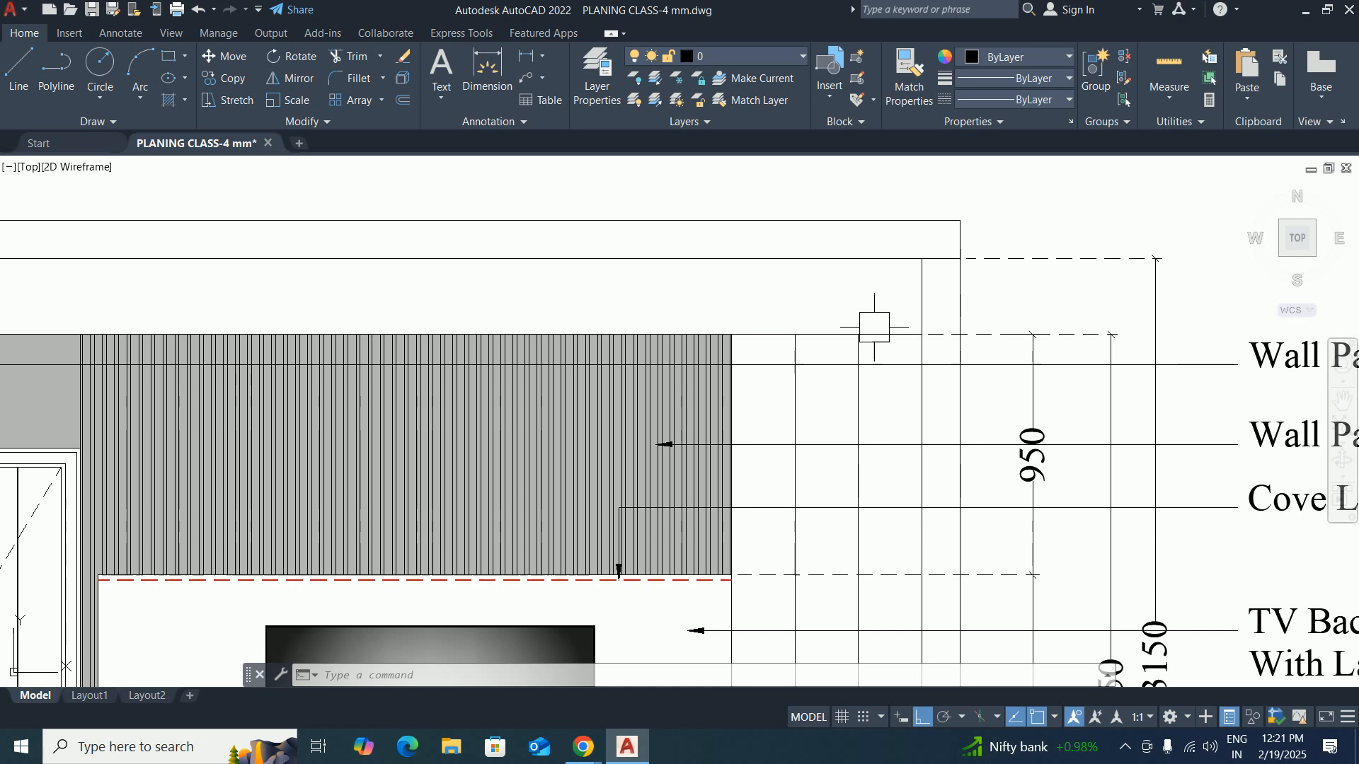
pyautogui.scroll(1, 876, 339)
pyautogui.scroll(-5, 913, 284)
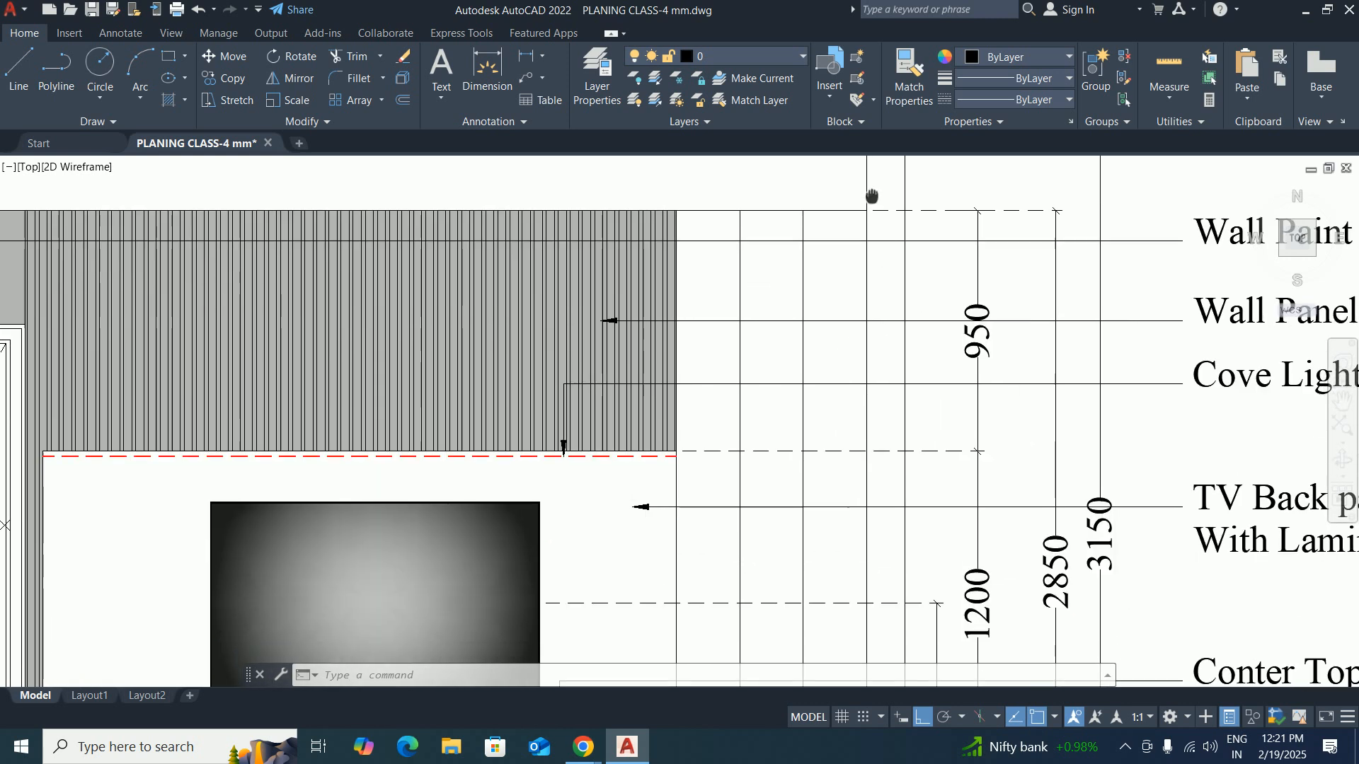
pyautogui.scroll(5, 895, 281)
pyautogui.scroll(-5, 896, 281)
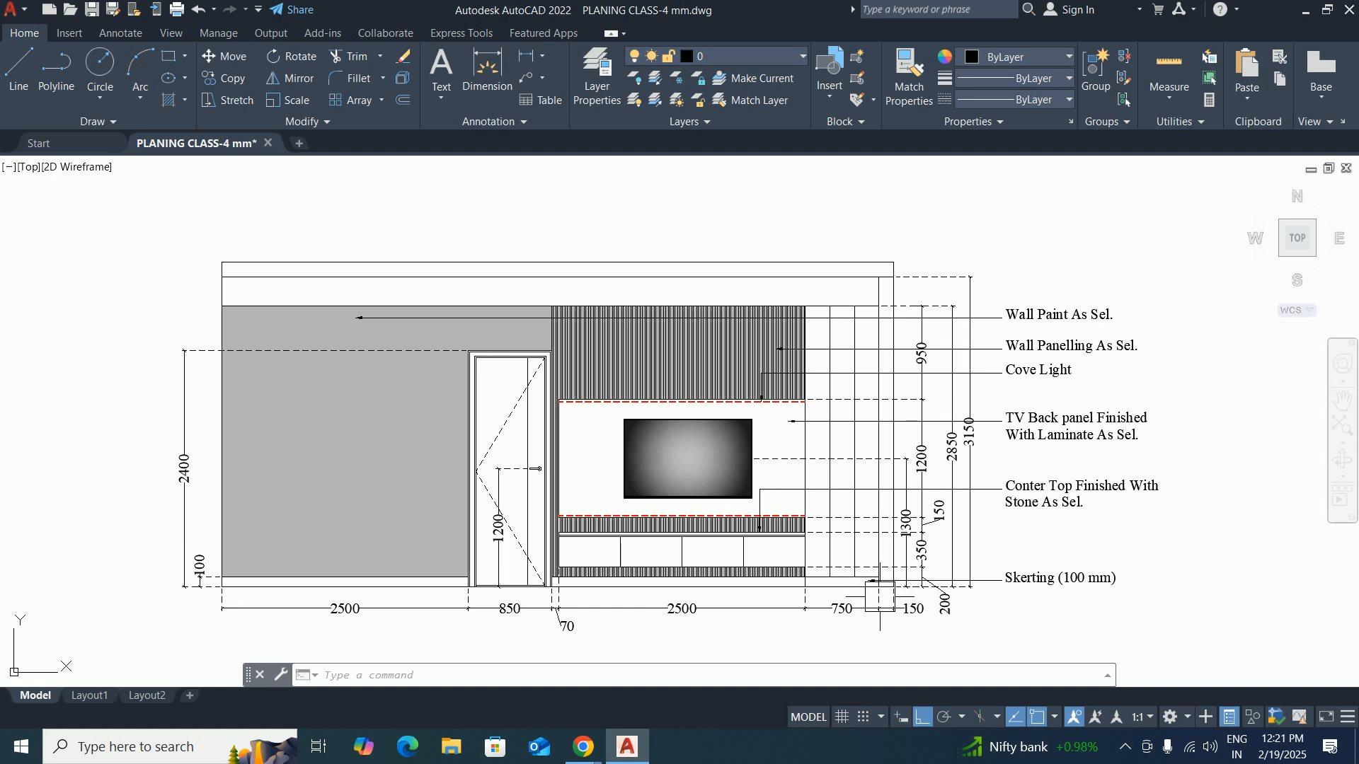
pyautogui.scroll(4, 880, 597)
pyautogui.scroll(-4, 880, 600)
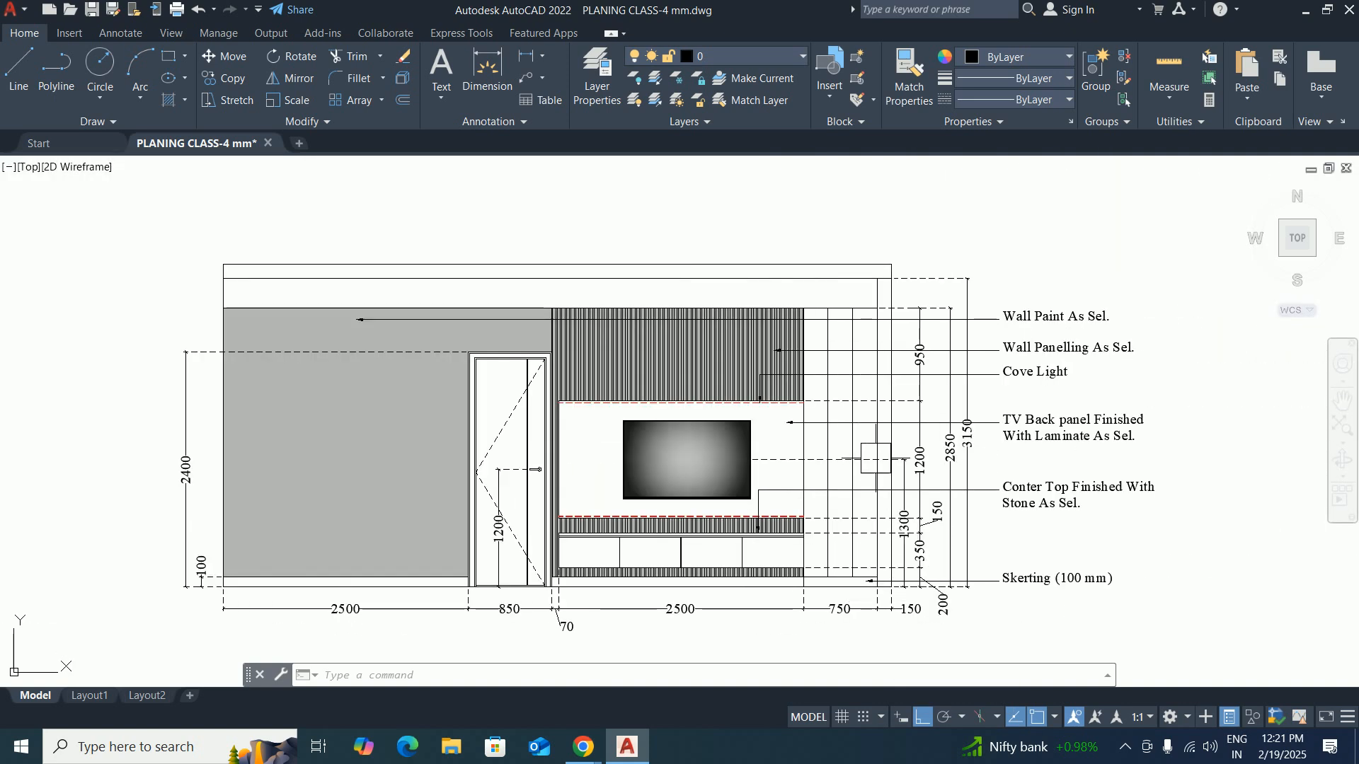
# Draw a leader from the narrow gap beside the ceiling's end out to the material labels' column, above "Wall Paint As Sel.".
pyautogui.scroll(6, 875, 459)
pyautogui.moveTo(870, 349); pyautogui.dragTo(758, 355, button='middle')
pyautogui.write('1')
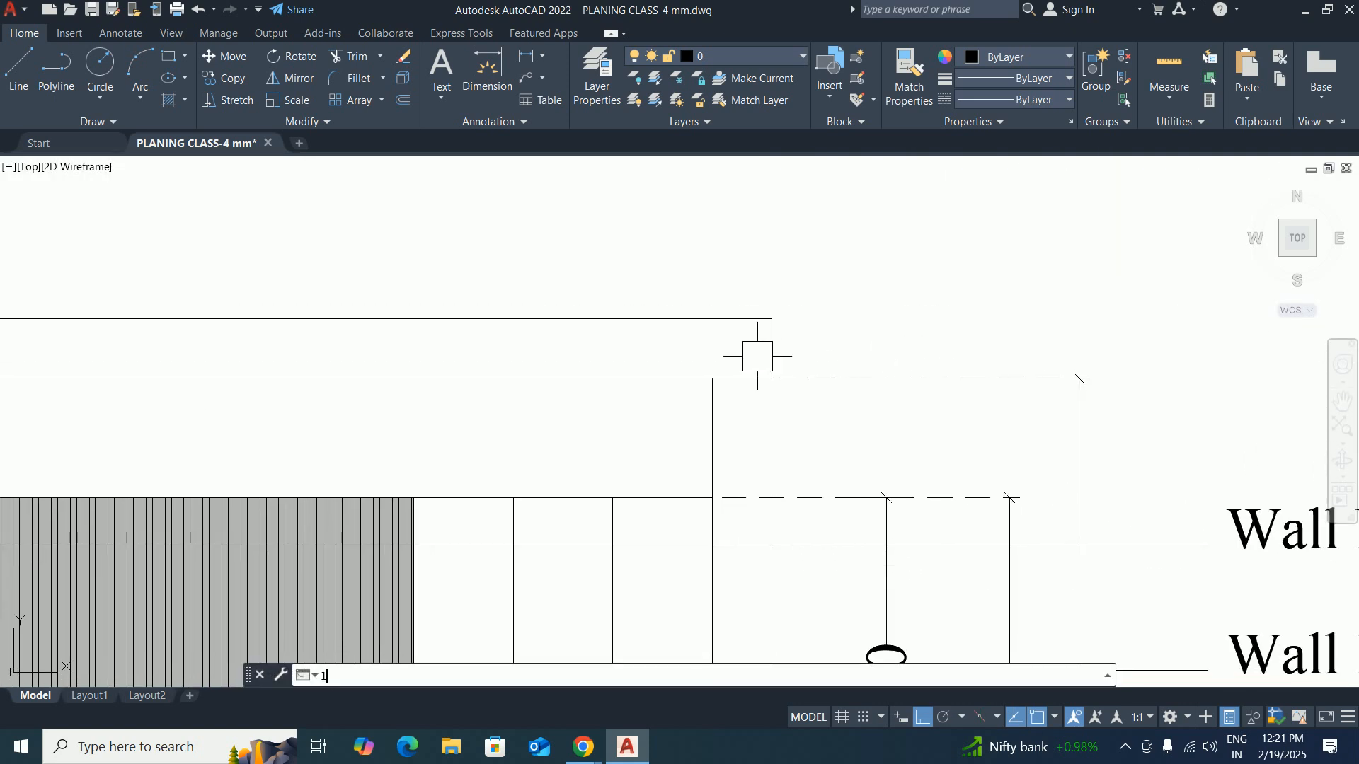
pyautogui.write('e')
pyautogui.press('Return')
pyautogui.scroll(2, 747, 414)
pyautogui.click(733, 416)
pyautogui.scroll(-4, 975, 426)
pyautogui.moveTo(984, 428); pyautogui.dragTo(723, 408, button='middle')
pyautogui.click(902, 398)
pyautogui.press('Escape')
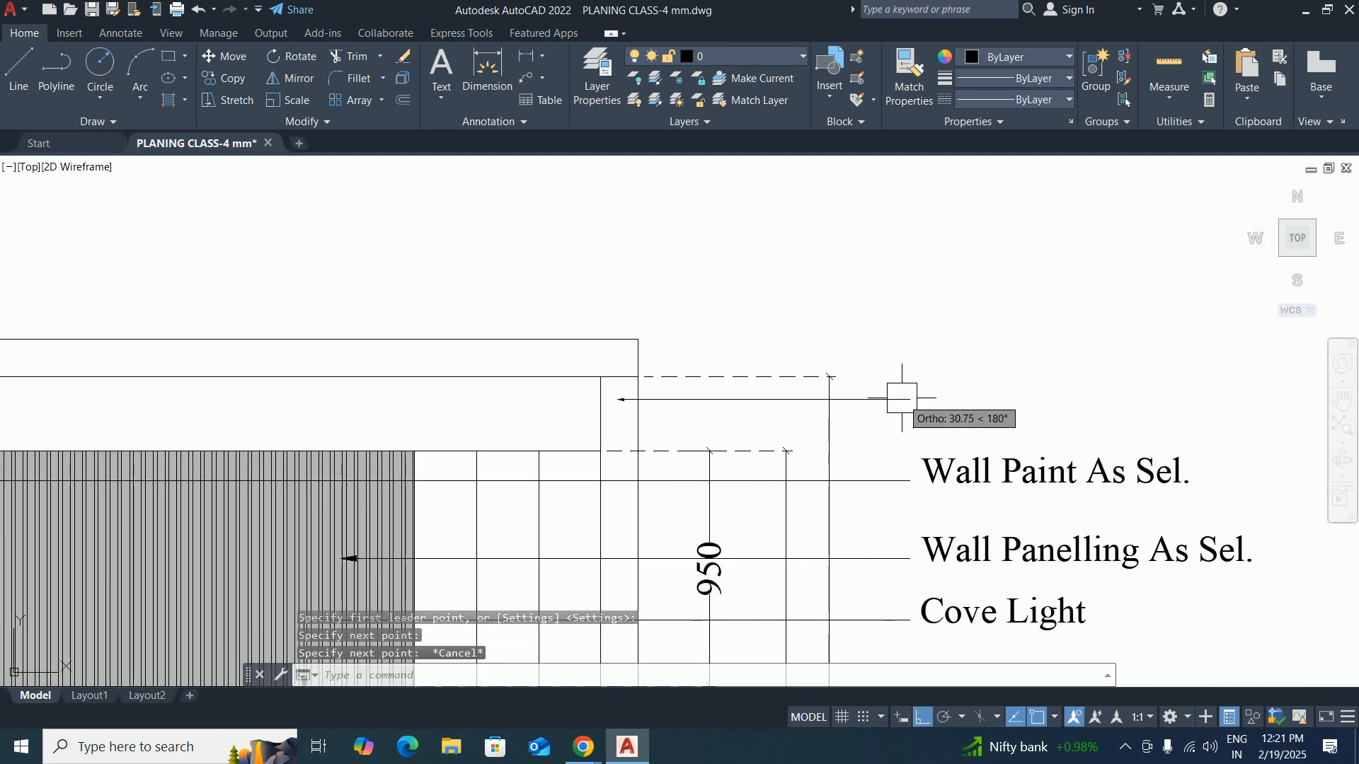
# Match the new ceiling gap leader's properties to those of the wall paint leader.
pyautogui.write('ma')
pyautogui.press('Return')
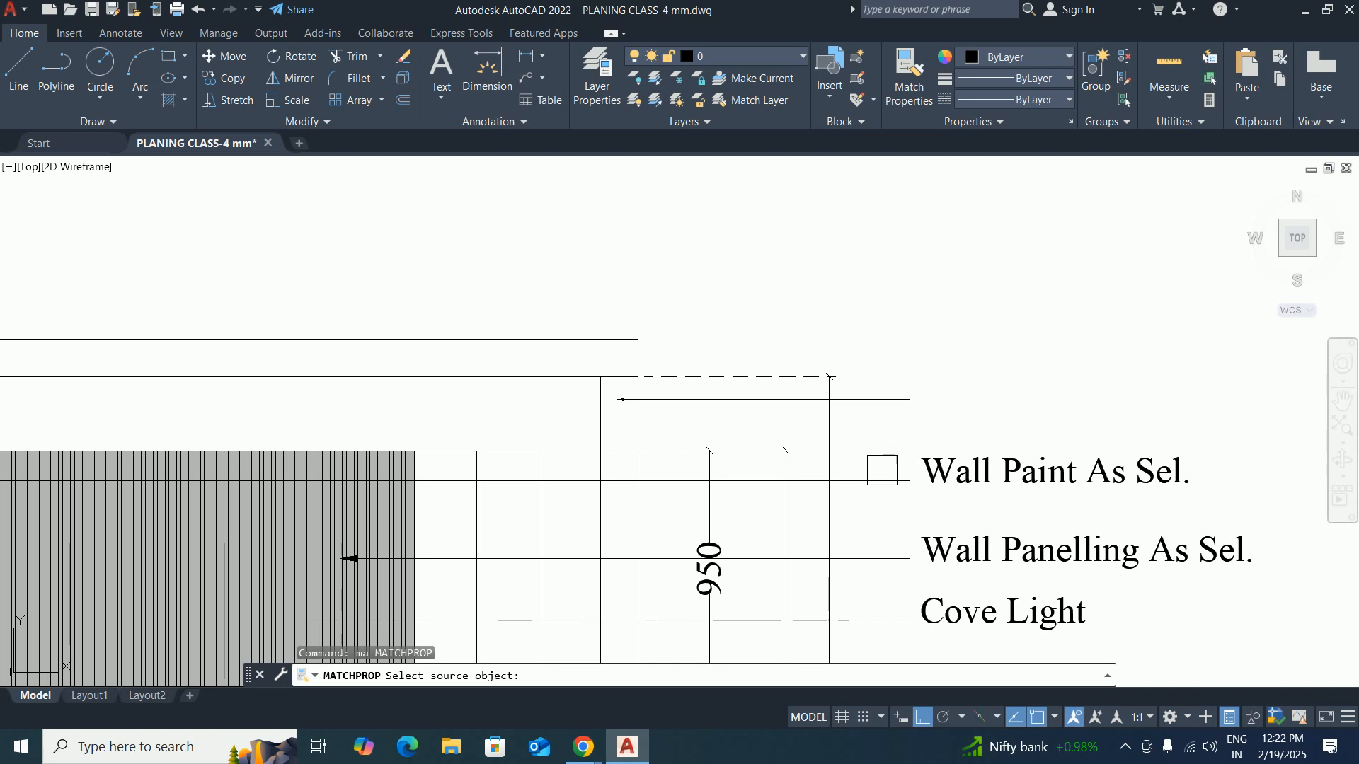
pyautogui.click(882, 470)
pyautogui.press('Escape')
pyautogui.press('Escape')
# Copy the "Wall Paint As Sel." label from its leader's end to the ceiling gap leader's end.
pyautogui.write('c')
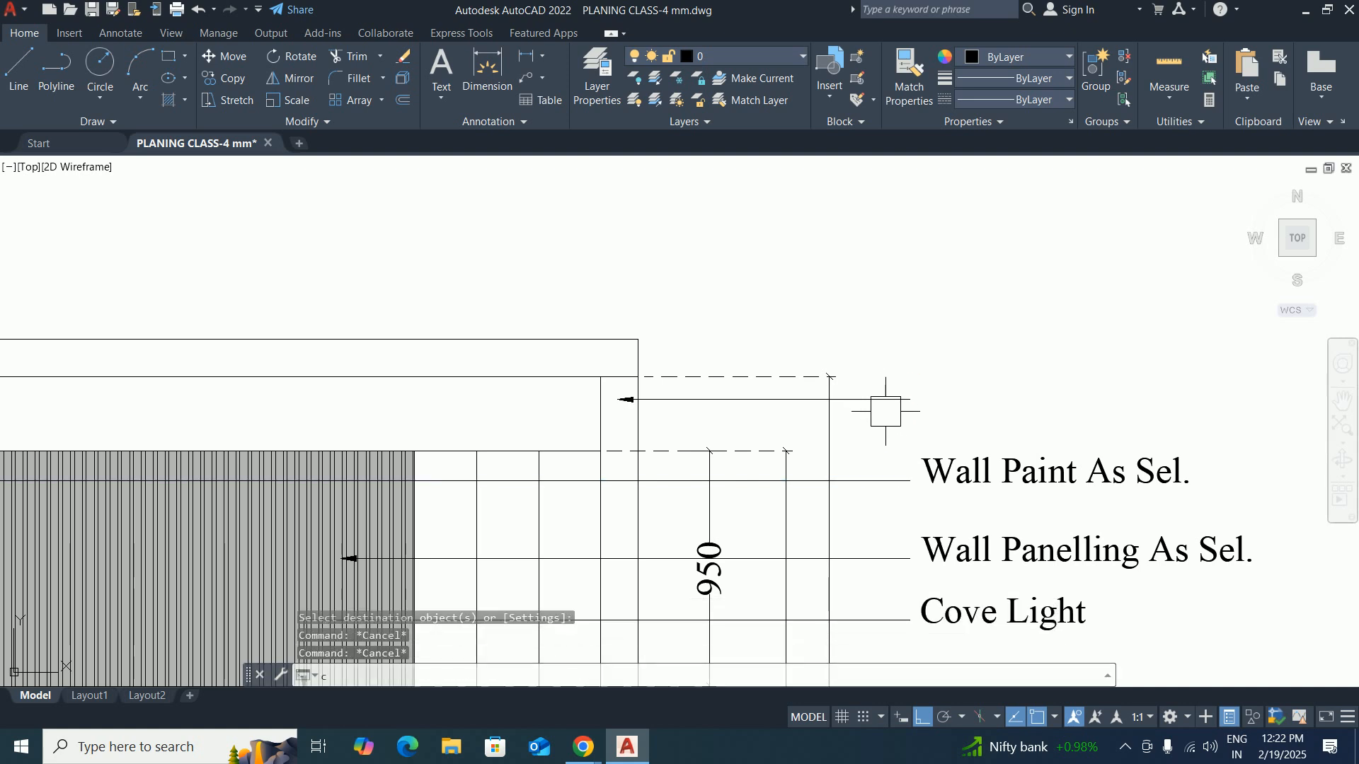
pyautogui.write('o')
pyautogui.press('Return')
pyautogui.click(945, 463)
pyautogui.press('Return')
pyautogui.click(910, 482)
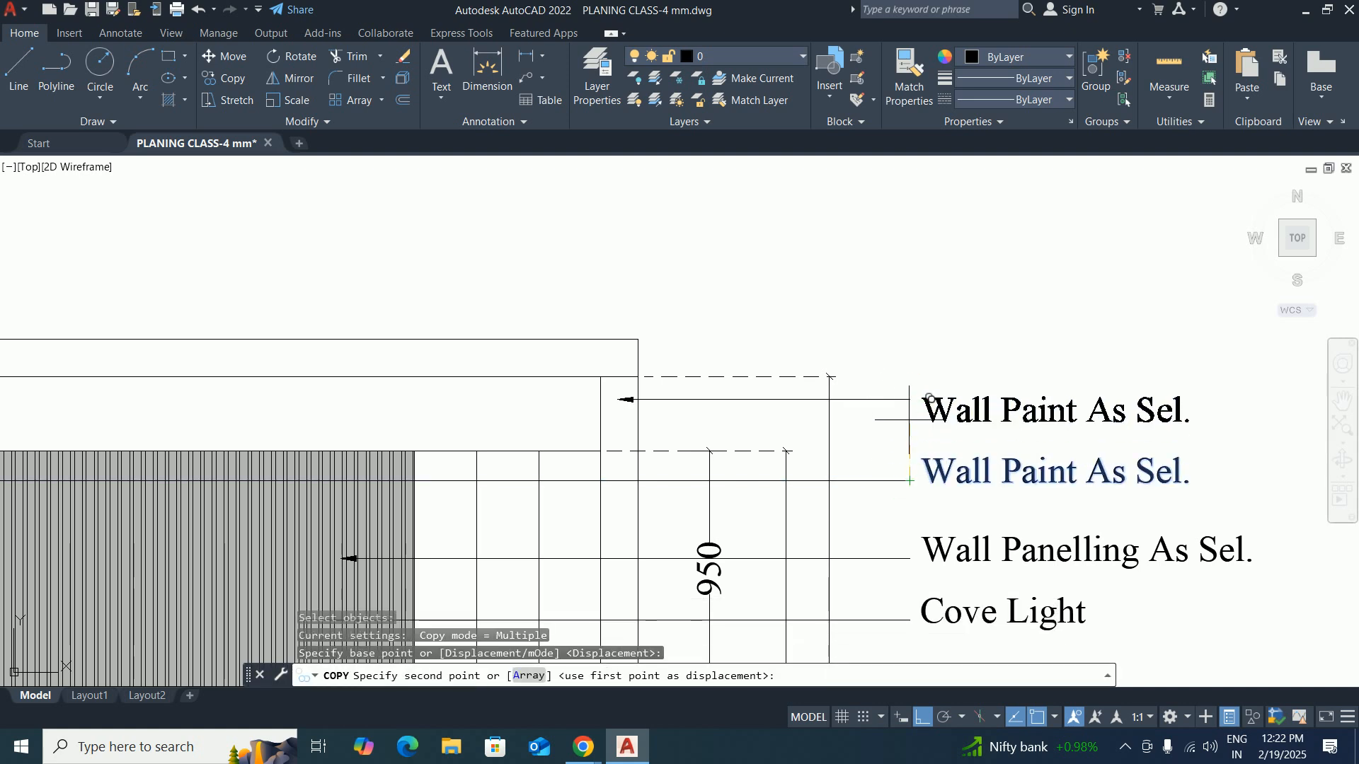
pyautogui.click(909, 419)
pyautogui.press('Escape')
# Change the copied topmost label's text to "Space For Palmet".
pyautogui.doubleClick(965, 397)
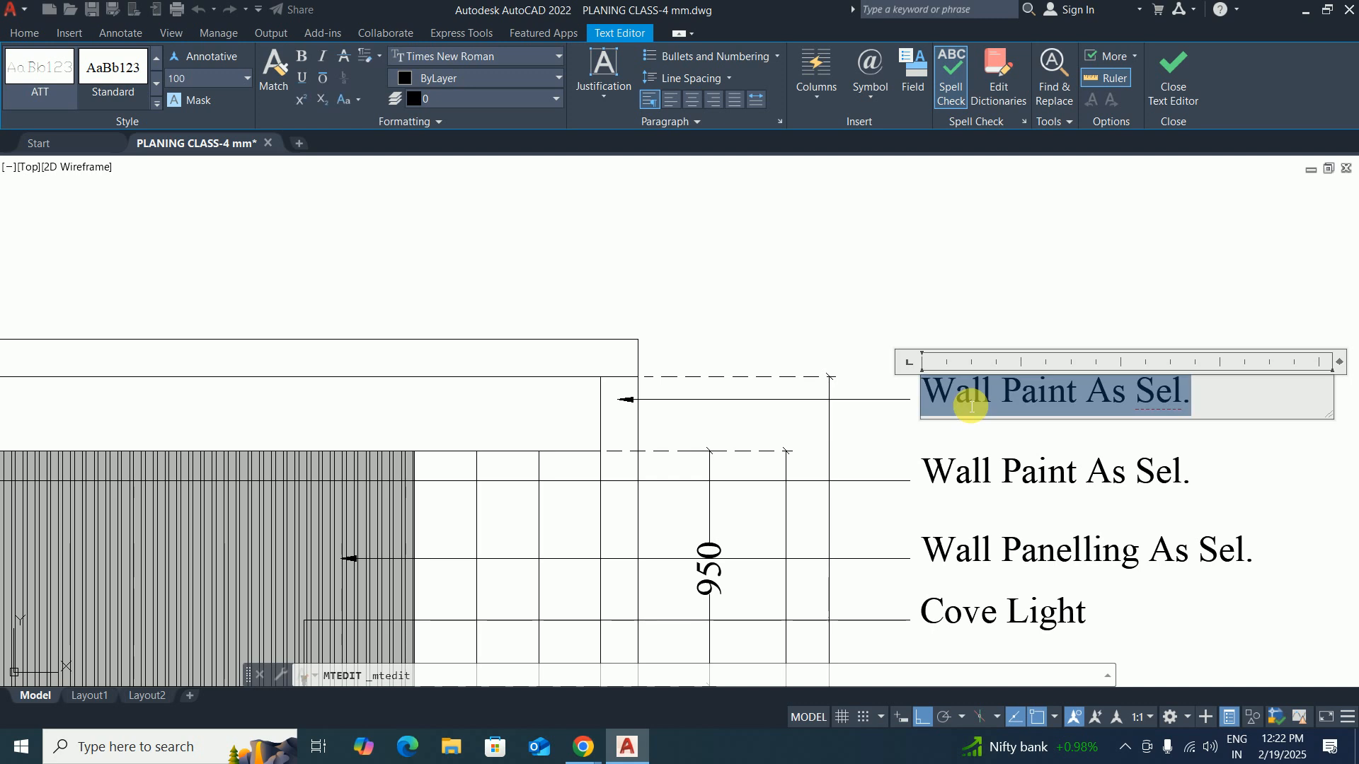
pyautogui.write('Spacwe')
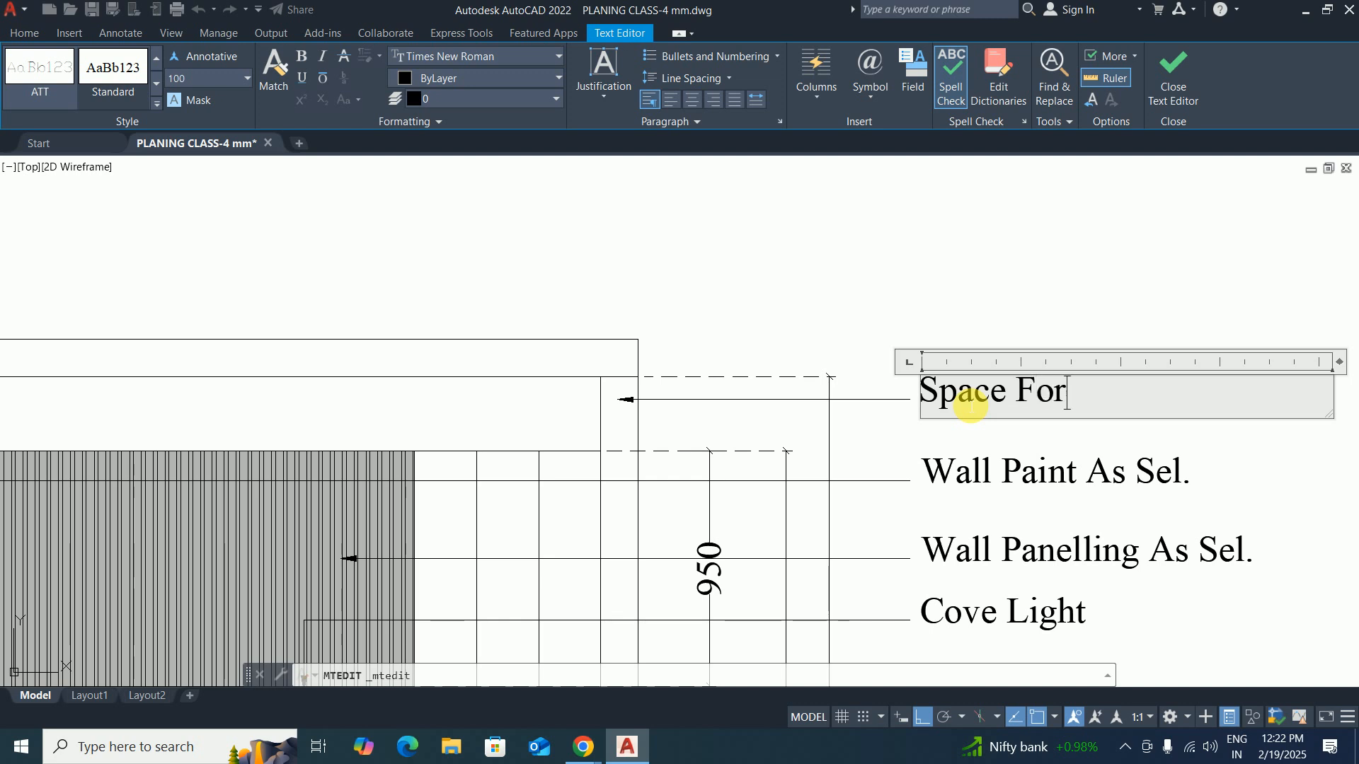
pyautogui.write('lmet')
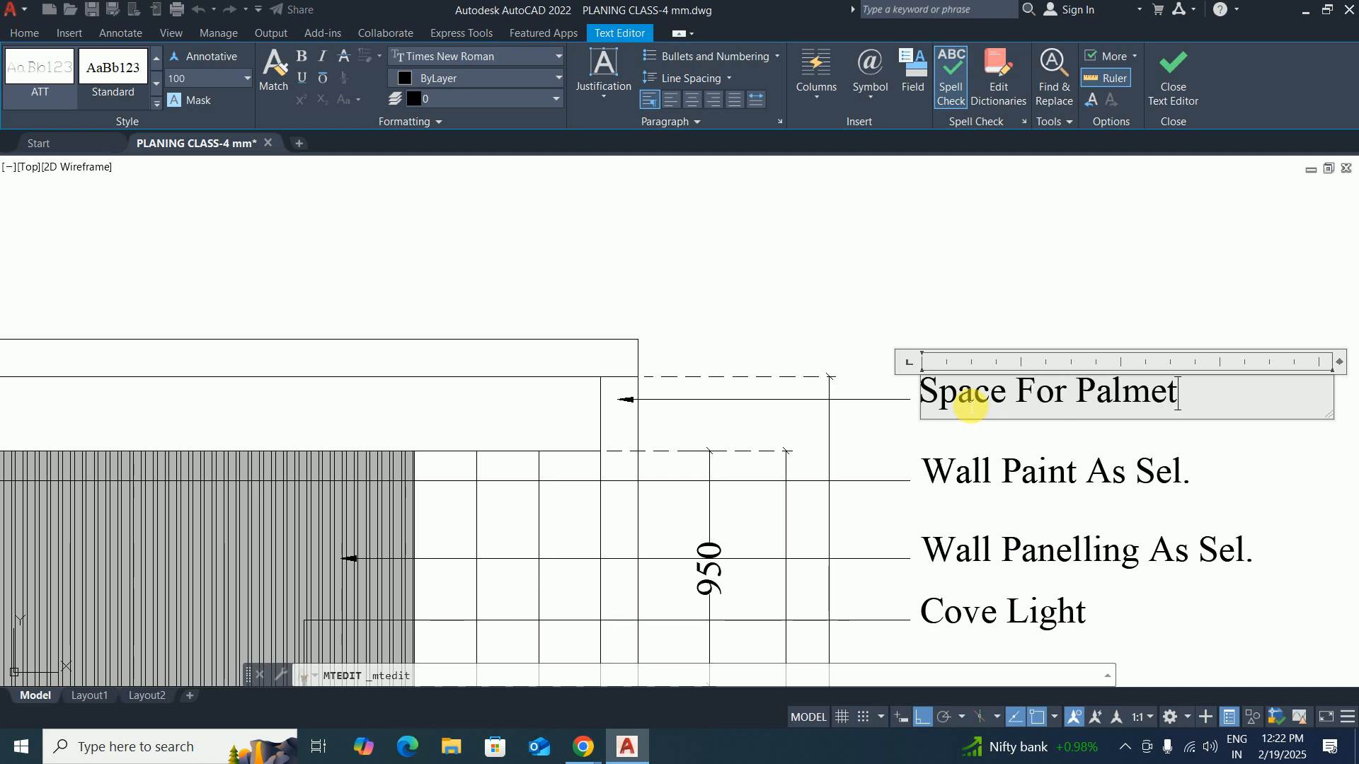
pyautogui.scroll(2, 971, 407)
pyautogui.scroll(-6, 986, 396)
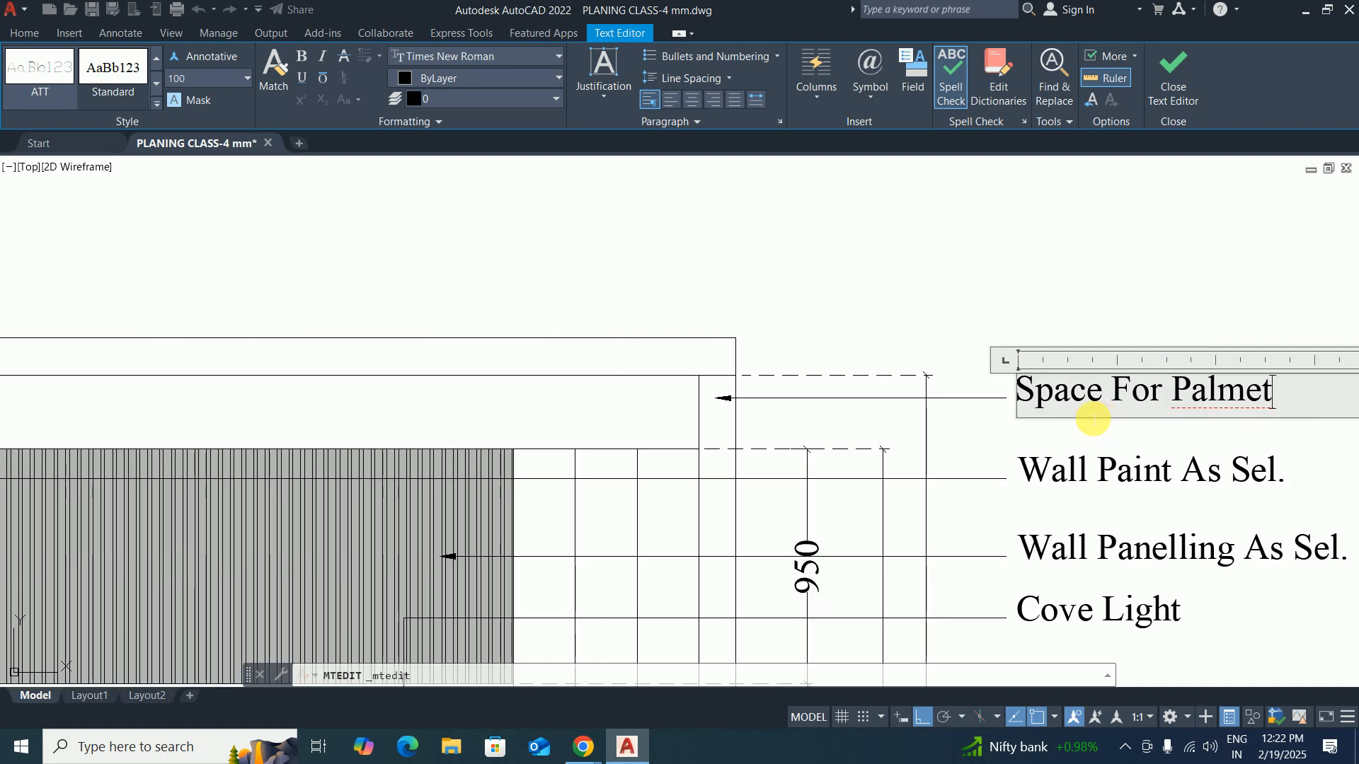
pyautogui.press('Escape')
pyautogui.scroll(2, 1019, 382)
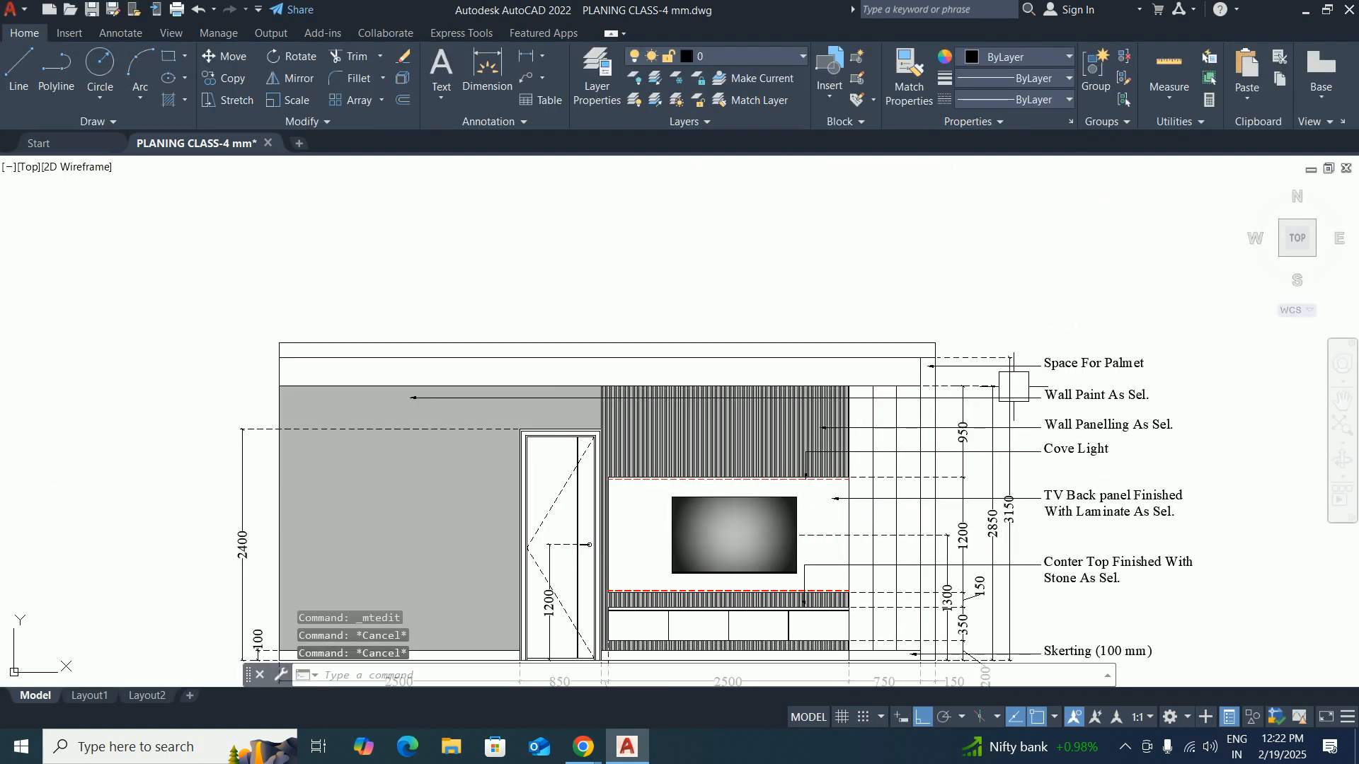
# Draw a bent leader from the false ceiling's underside up above the ceiling and across to the label column.
pyautogui.moveTo(984, 387); pyautogui.dragTo(924, 377, button='middle')
pyautogui.write('1')
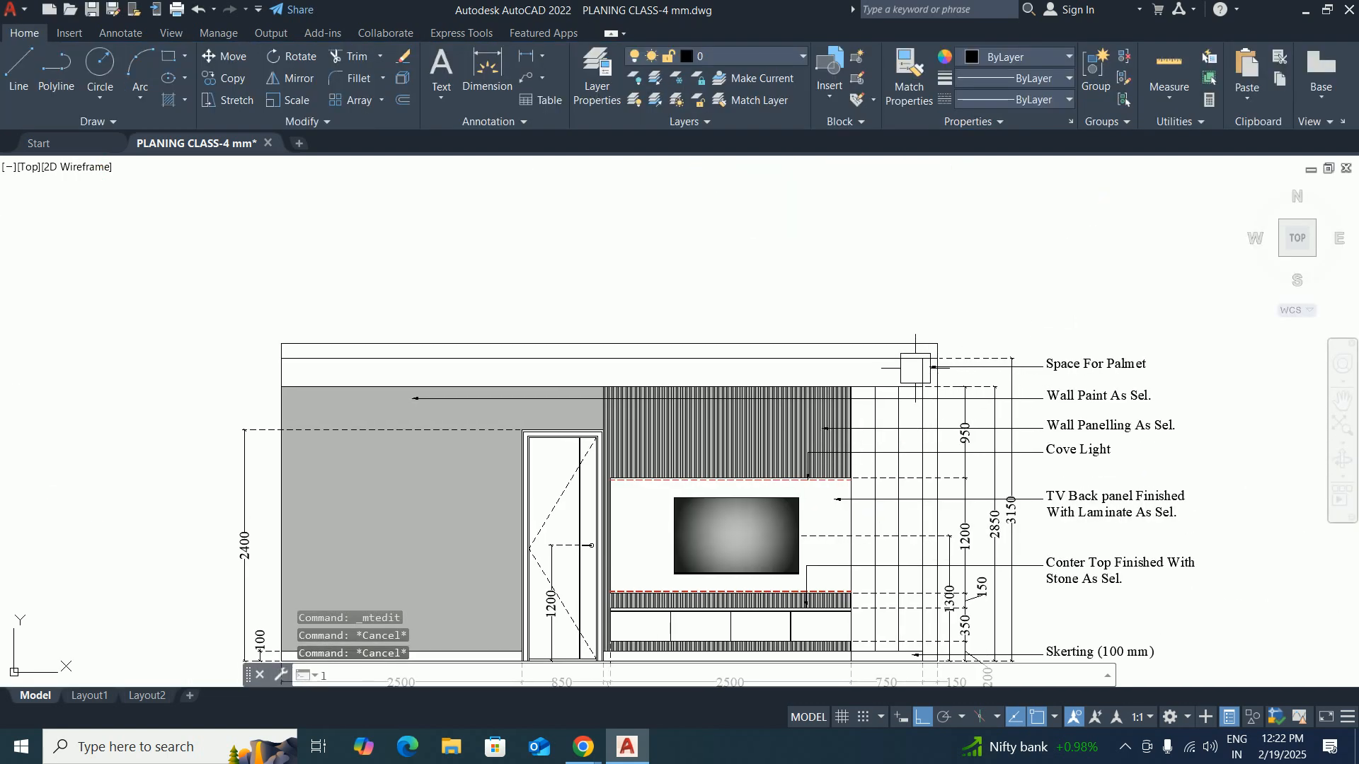
pyautogui.write('e')
pyautogui.press('Return')
pyautogui.scroll(4, 872, 373)
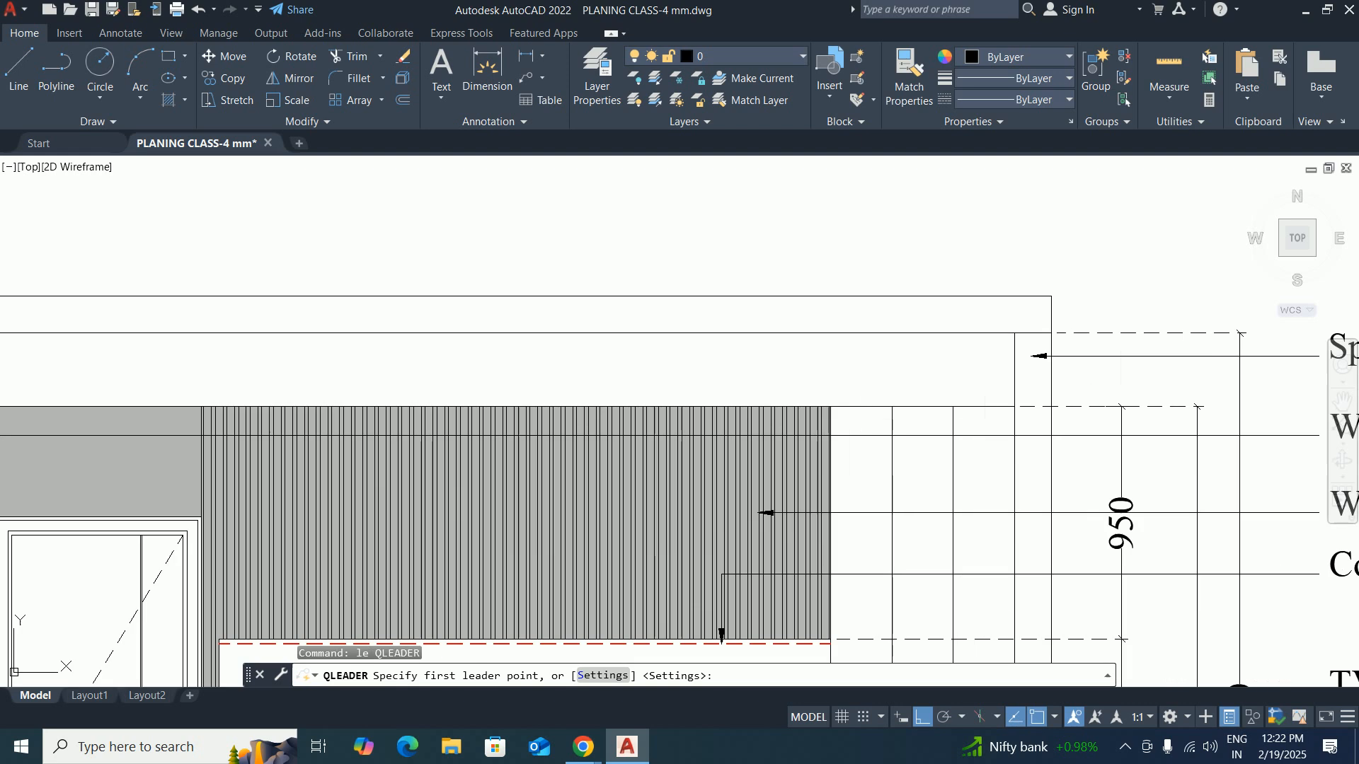
pyautogui.click(917, 407)
pyautogui.scroll(-3, 913, 318)
pyautogui.scroll(1, 895, 297)
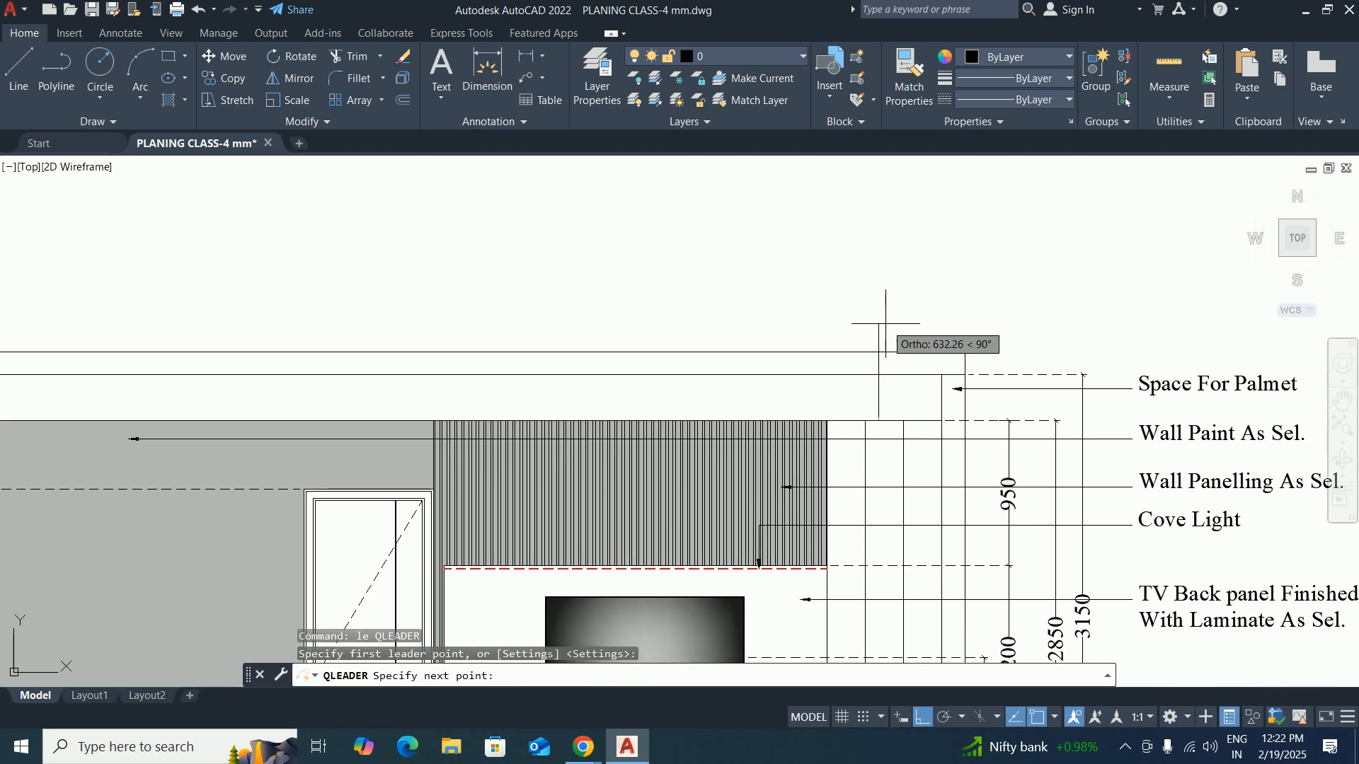
pyautogui.scroll(4, 983, 329)
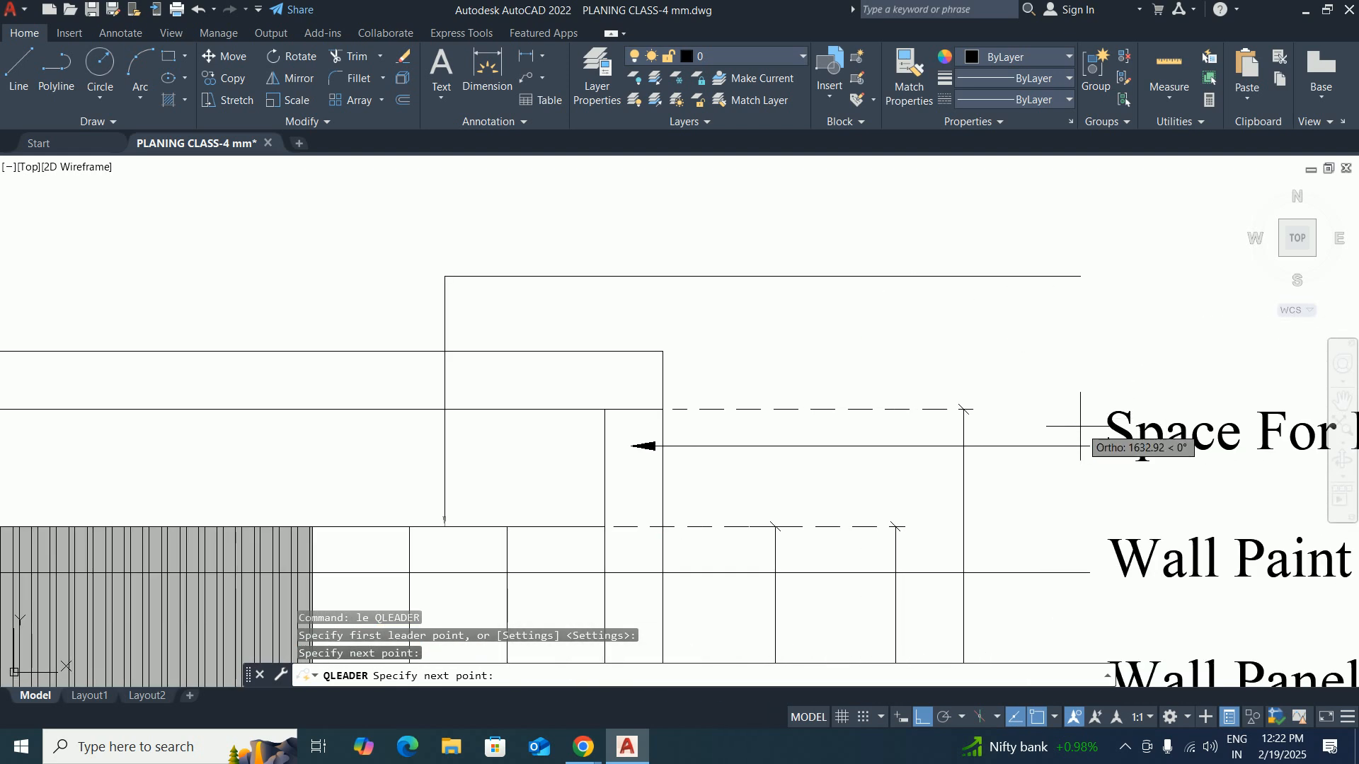
pyautogui.click(1085, 282)
pyautogui.press('Escape')
pyautogui.press('Escape')
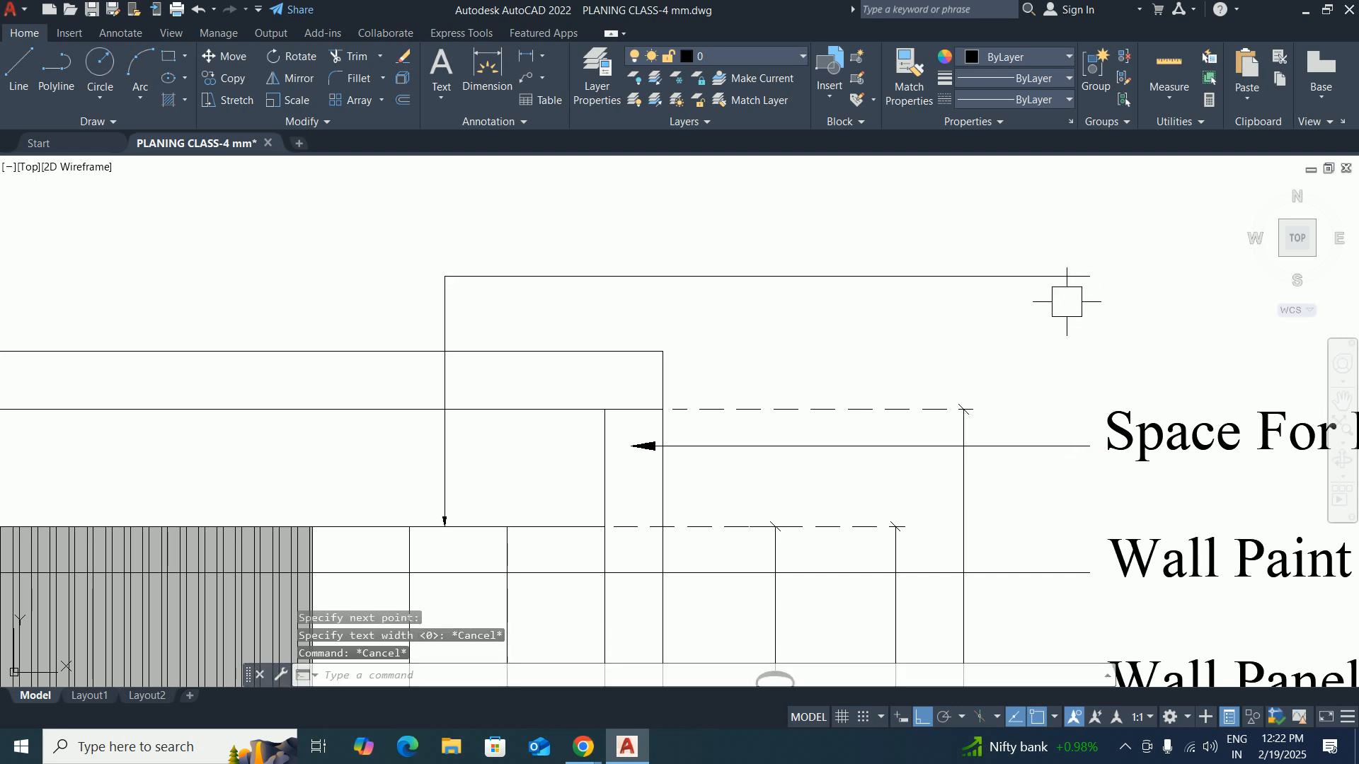
# Stretch the false ceiling leader's horizontal segment down, nearer to the top ceiling line.
pyautogui.press('Return')
pyautogui.click(1121, 279)
pyautogui.click(408, 219)
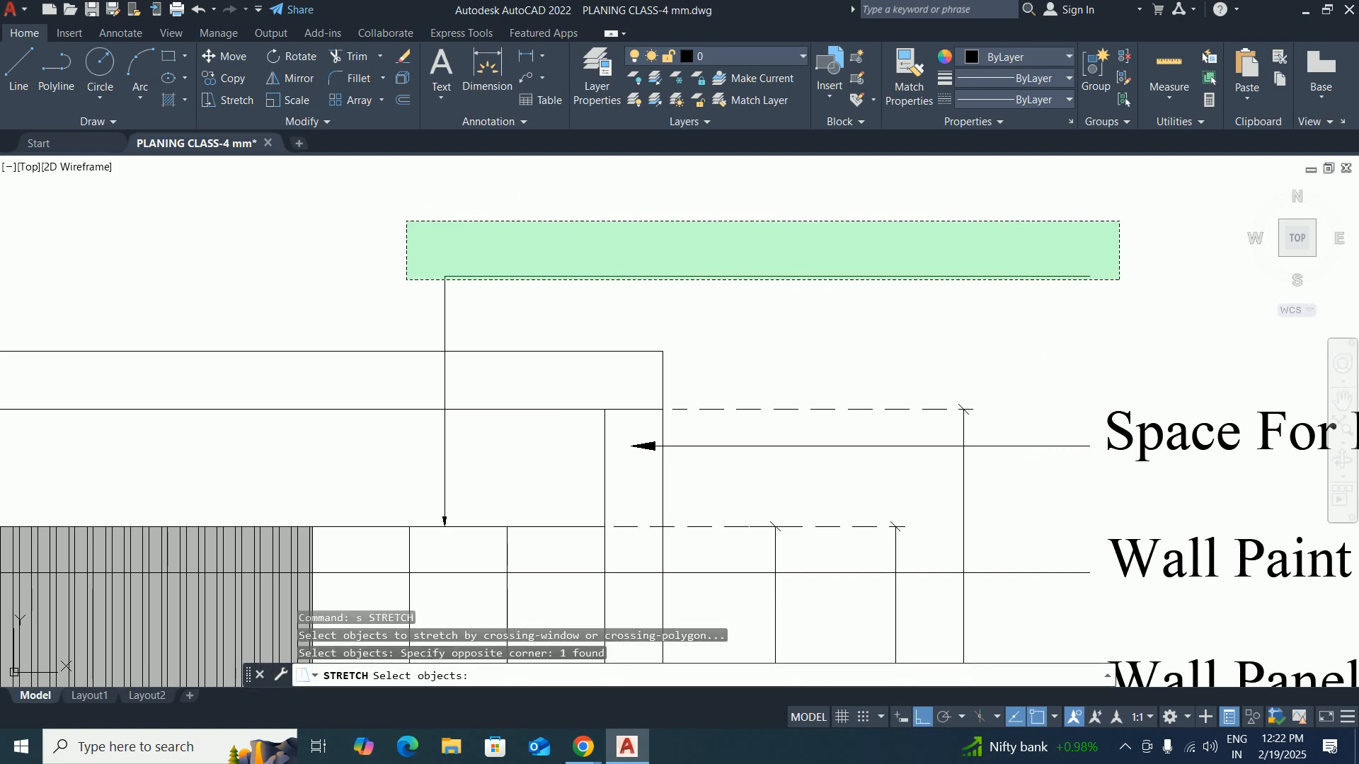
pyautogui.press('Return')
pyautogui.click(315, 235)
pyautogui.press('Escape')
pyautogui.press('Escape')
pyautogui.press('Escape')
pyautogui.press('Escape')
# Match the false ceiling leader's properties to those of the "Space For Palmet" leader.
pyautogui.scroll(-2, 615, 375)
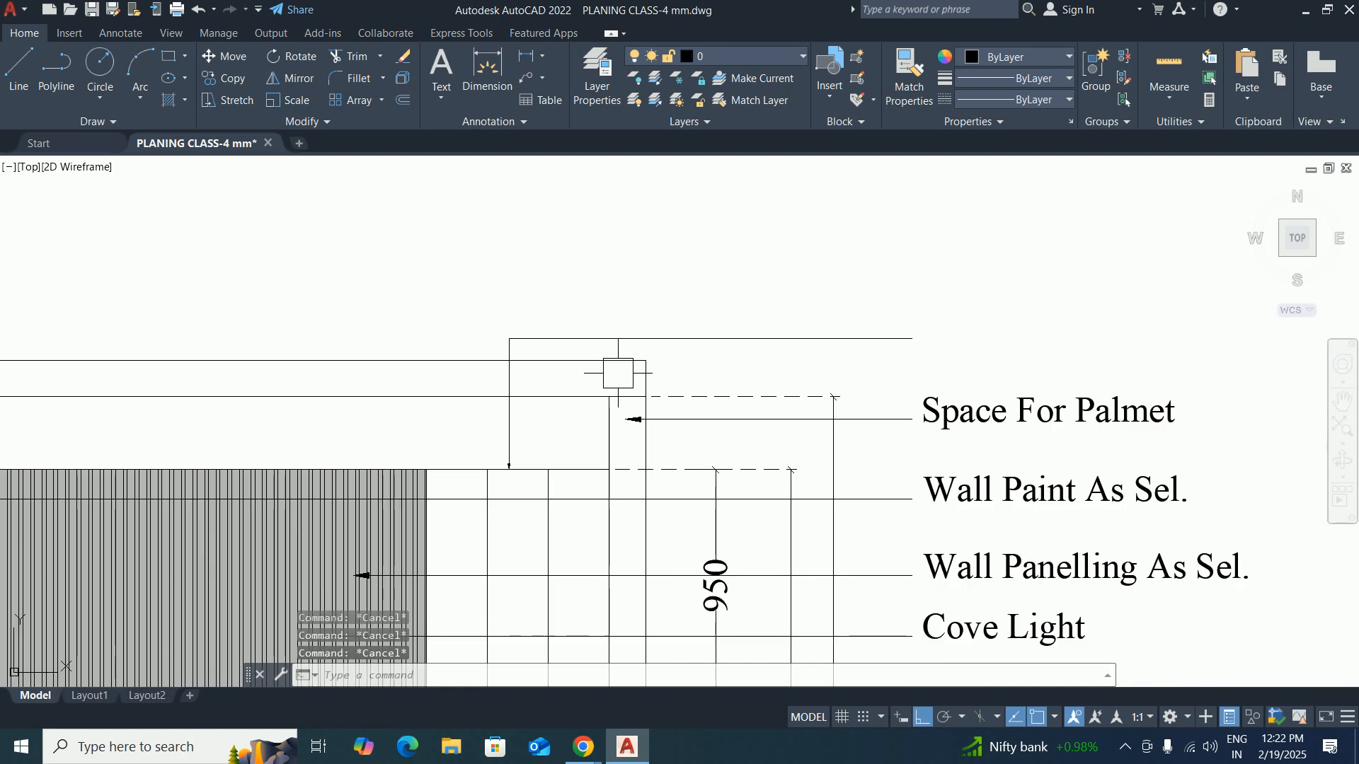
pyautogui.write('ma')
pyautogui.press('Return')
pyautogui.click(886, 419)
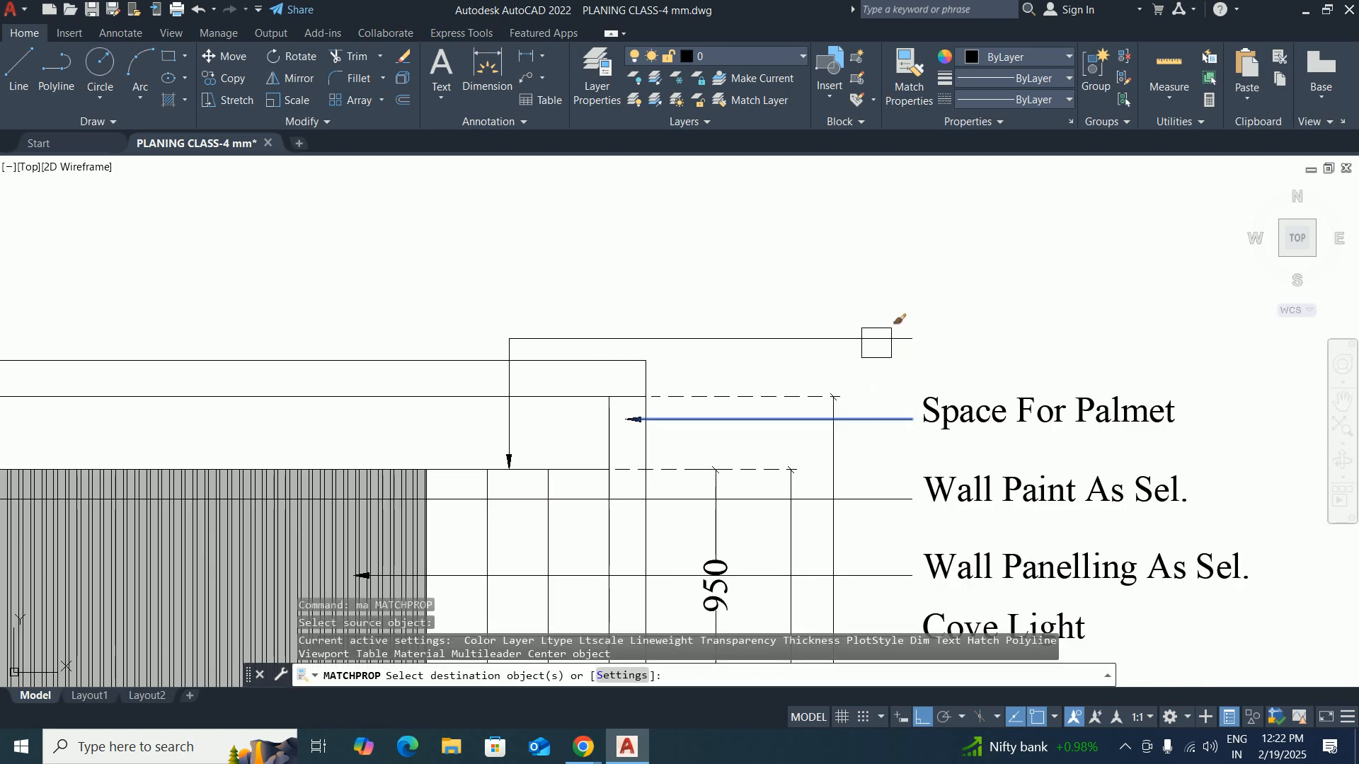
pyautogui.press('Escape')
pyautogui.press('Escape')
# Copy the "Space For Palmet" label from its leader's end to the false ceiling leader's end.
pyautogui.write('co')
pyautogui.press('Return')
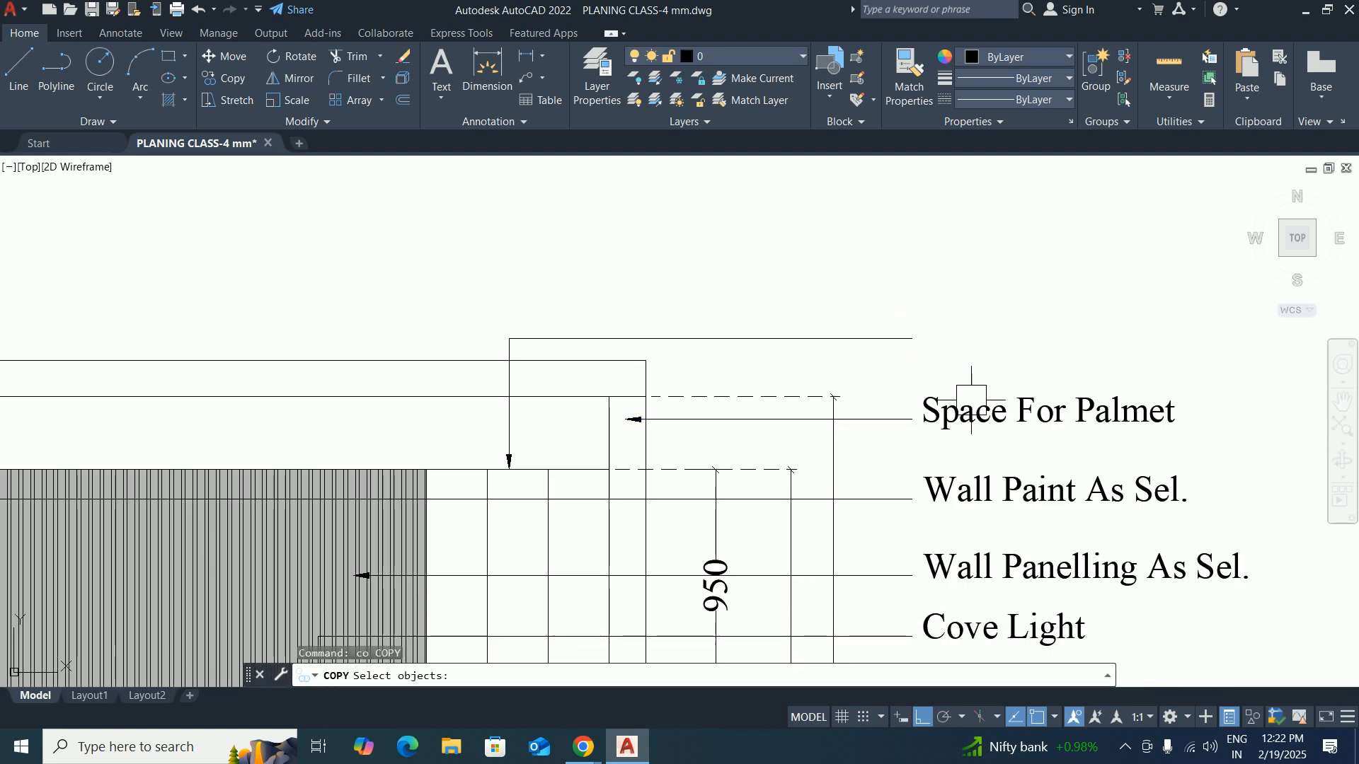
pyautogui.click(991, 411)
pyautogui.press('Return')
pyautogui.click(912, 420)
pyautogui.click(912, 339)
pyautogui.press('Escape')
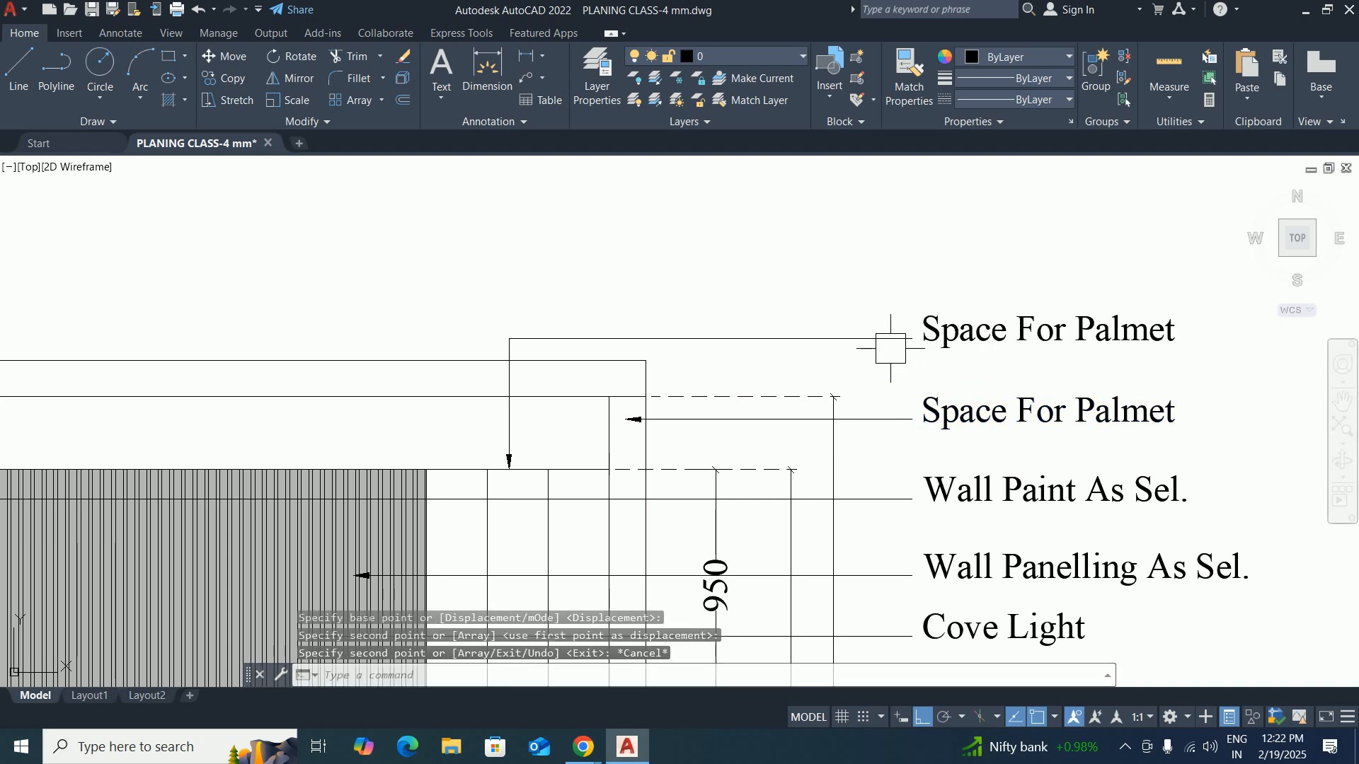
# Change the copied label above "Space For Palmet" to read "False Ceiling".
pyautogui.scroll(-3, 885, 339)
pyautogui.doubleClick(934, 346)
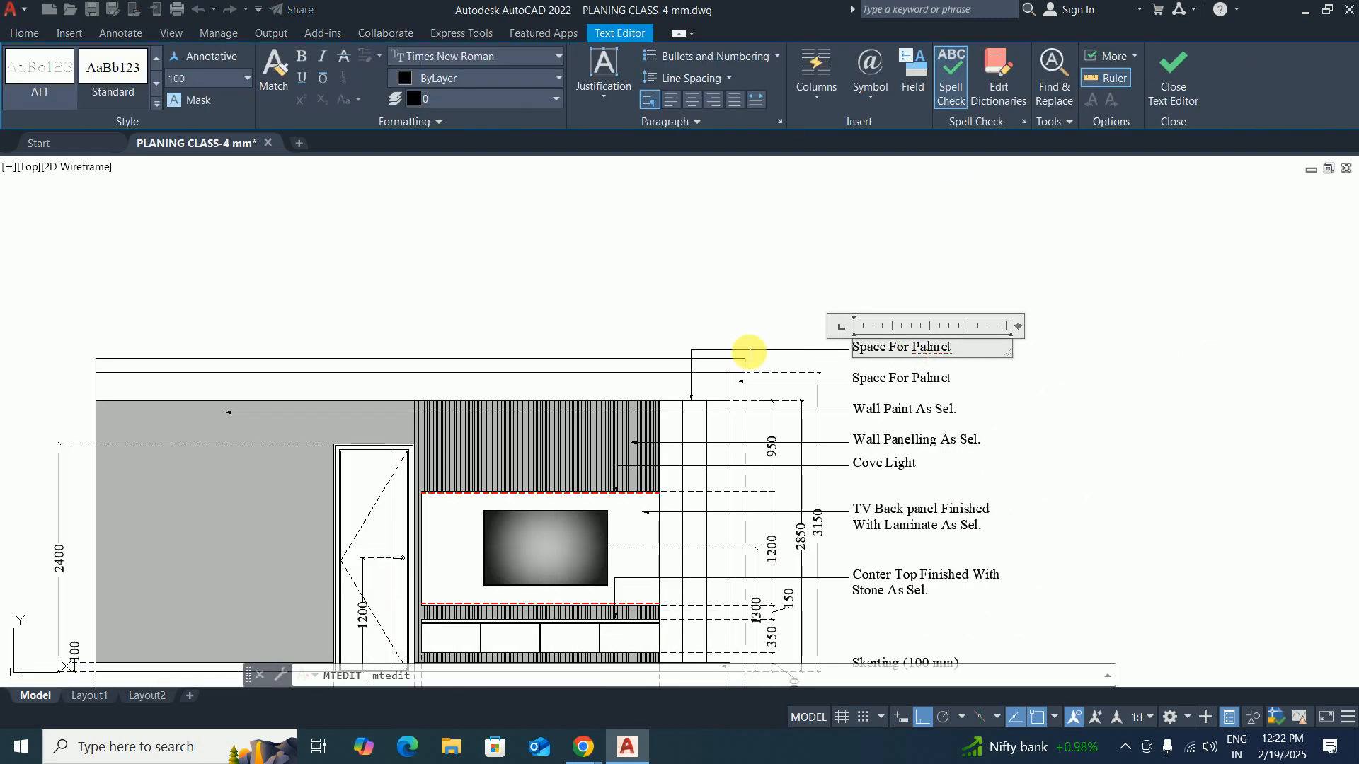
pyautogui.hotkey('ctrl', 'a')
pyautogui.write('F')
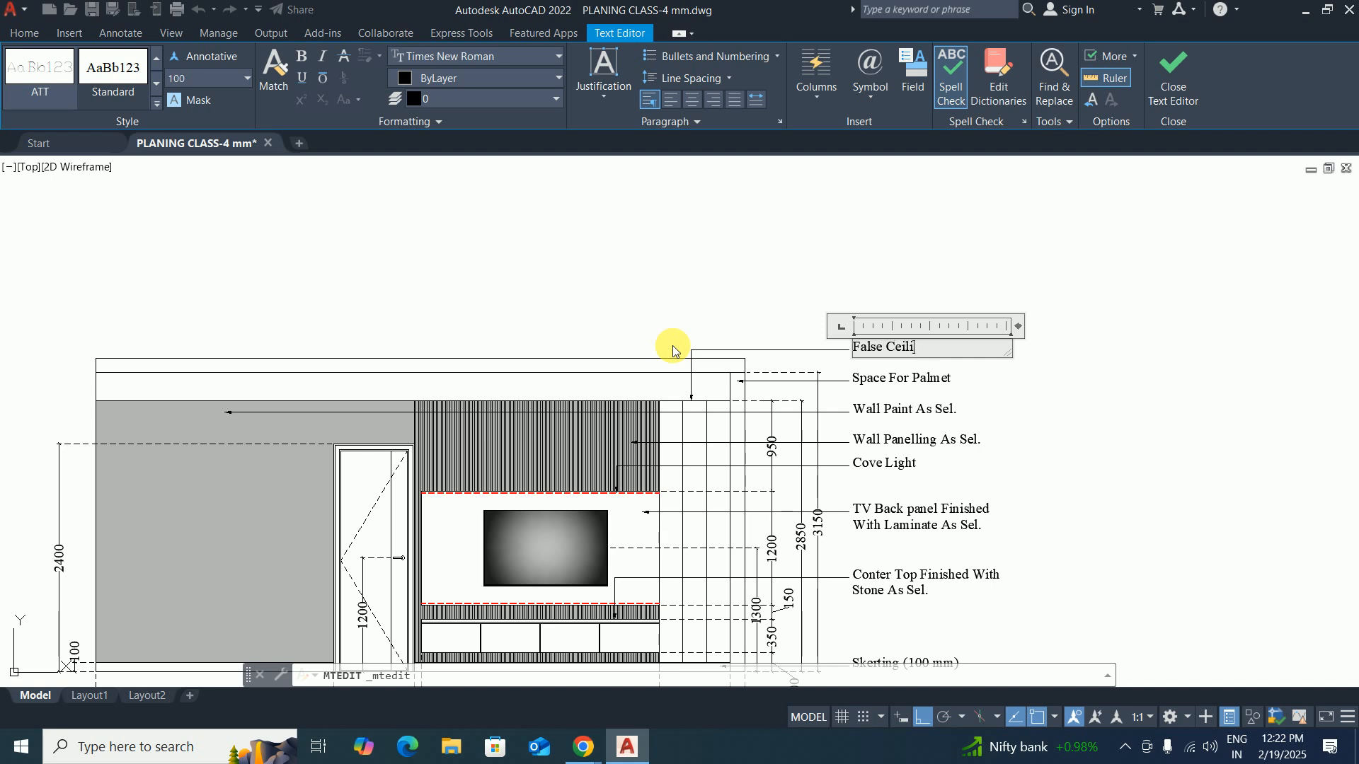
pyautogui.click(1005, 411)
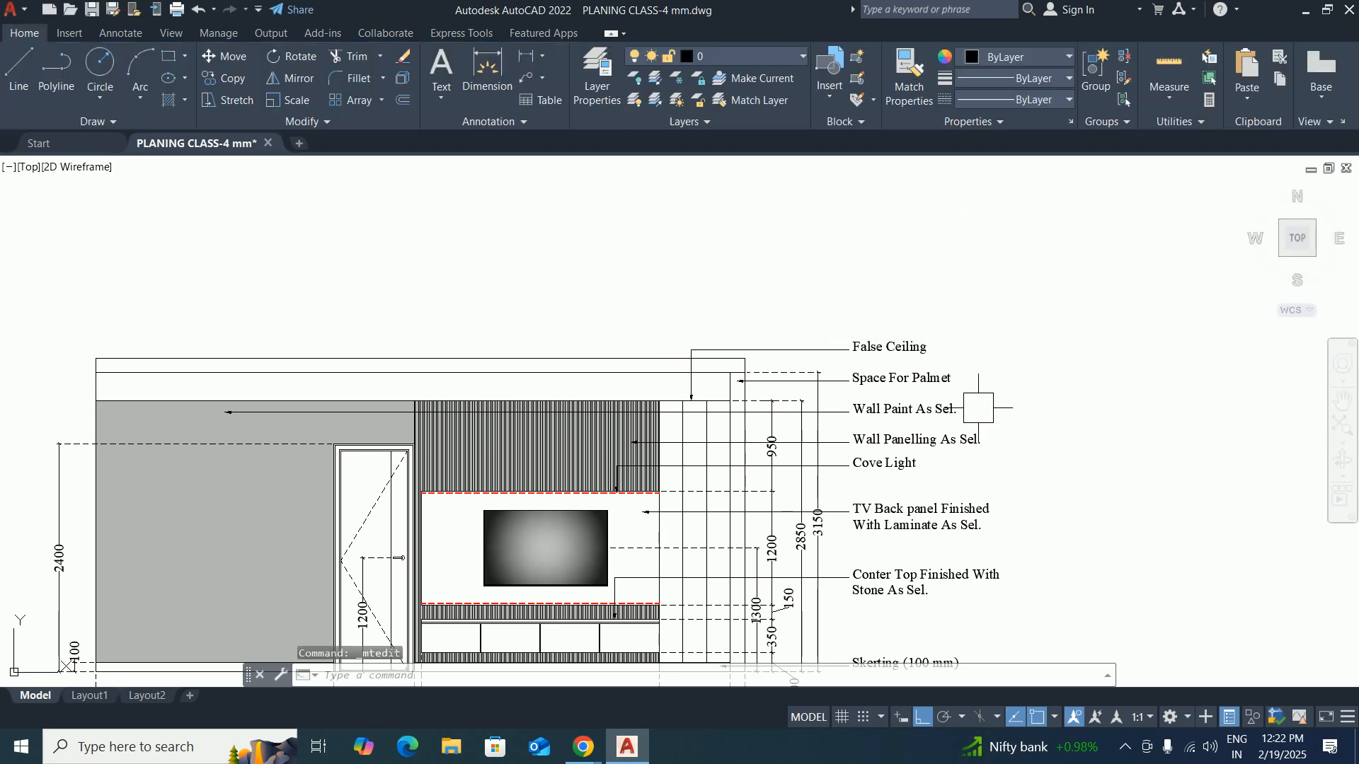
pyautogui.press('Escape')
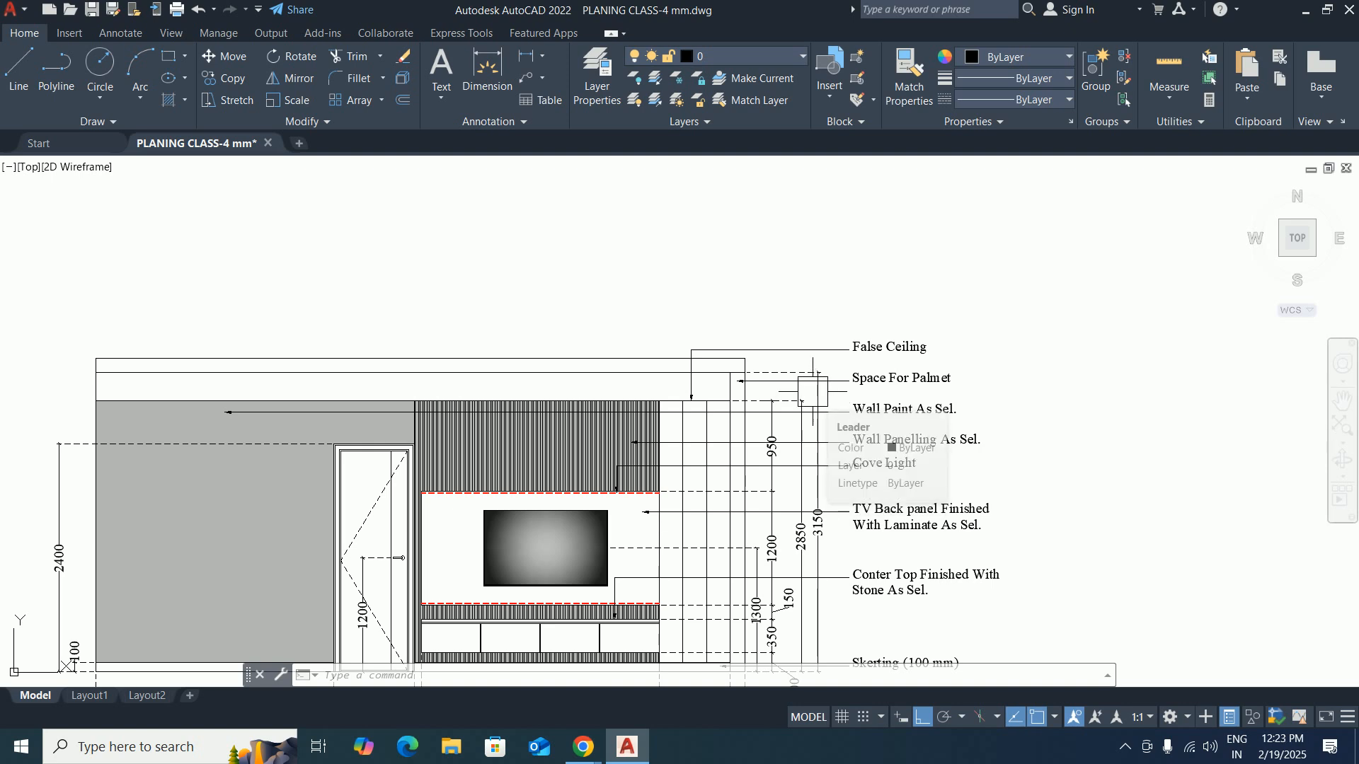
# Modify the "interior elevation" dimension style so that its extension lines use colour 8.
pyautogui.scroll(-2, 792, 341)
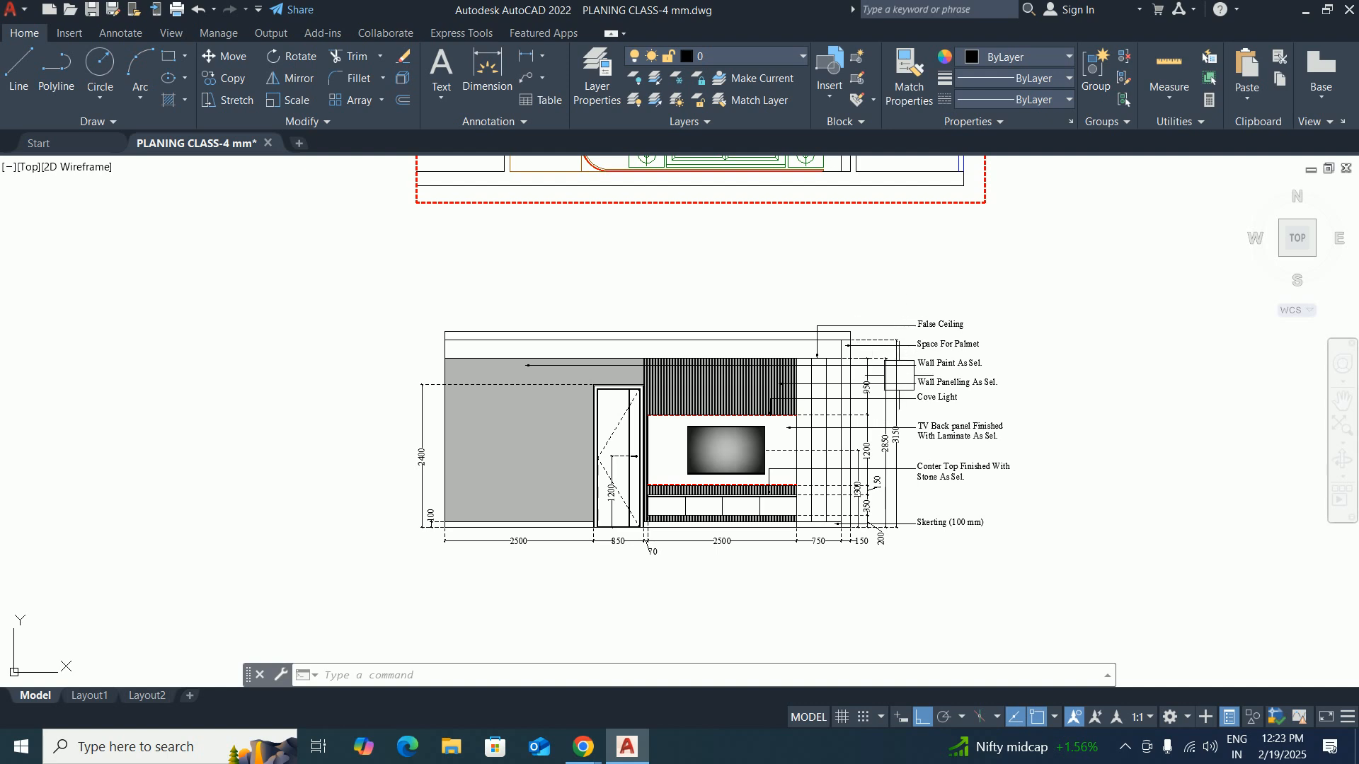
pyautogui.write('d')
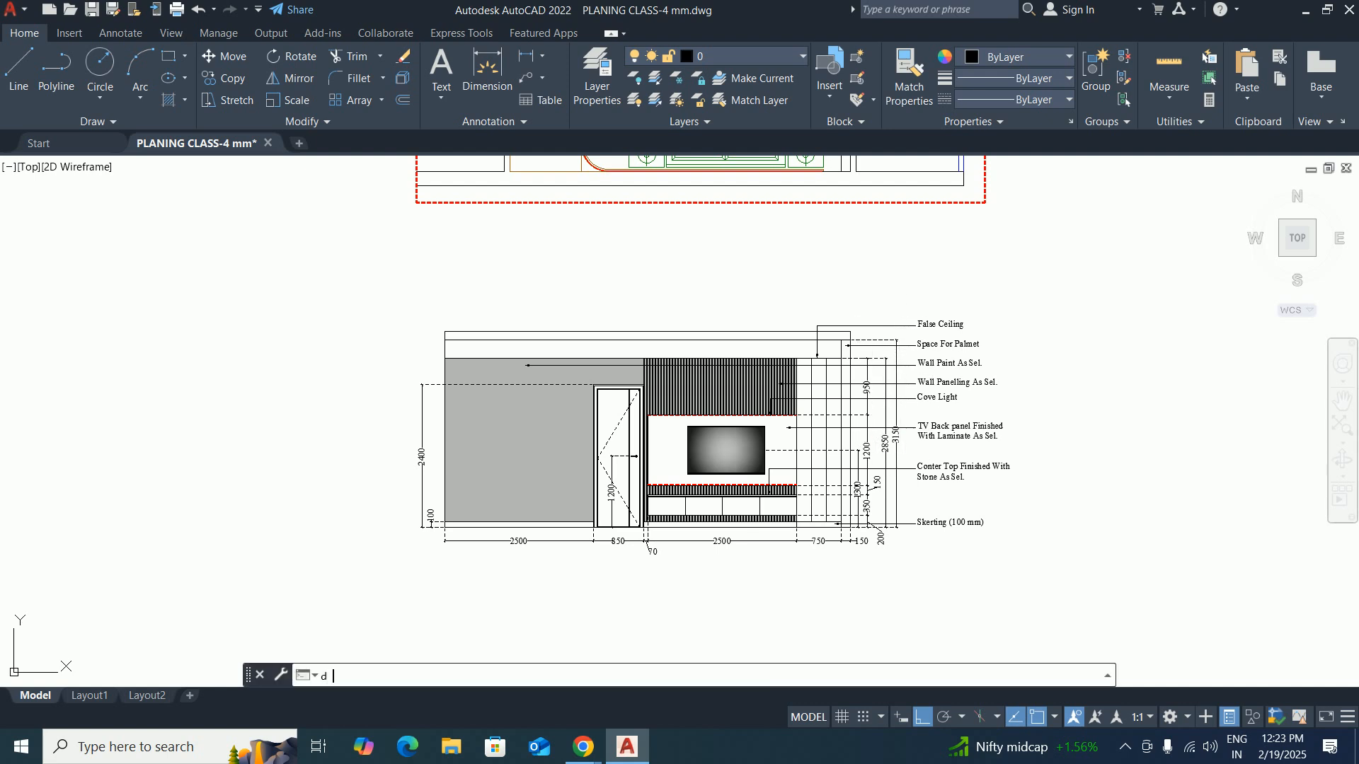
pyautogui.press('Return')
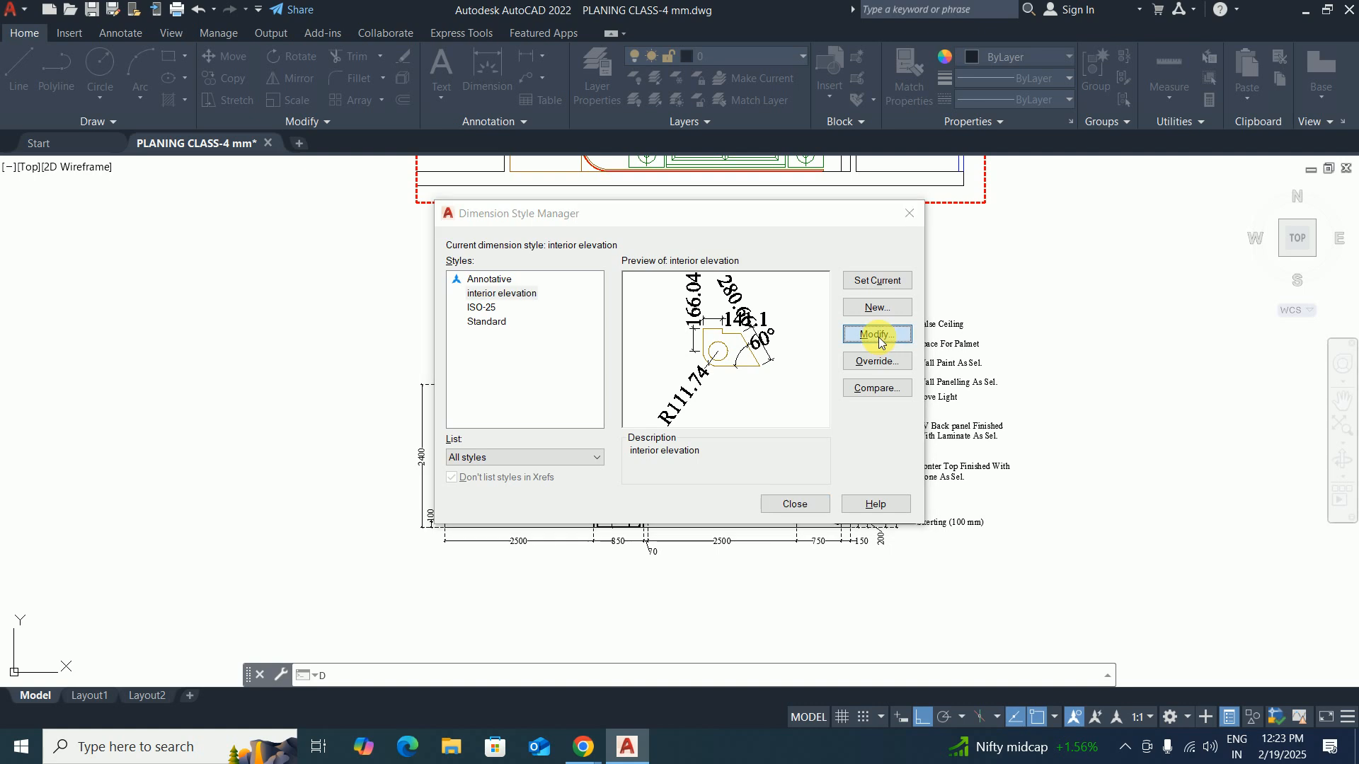
pyautogui.click(875, 338)
pyautogui.click(499, 181)
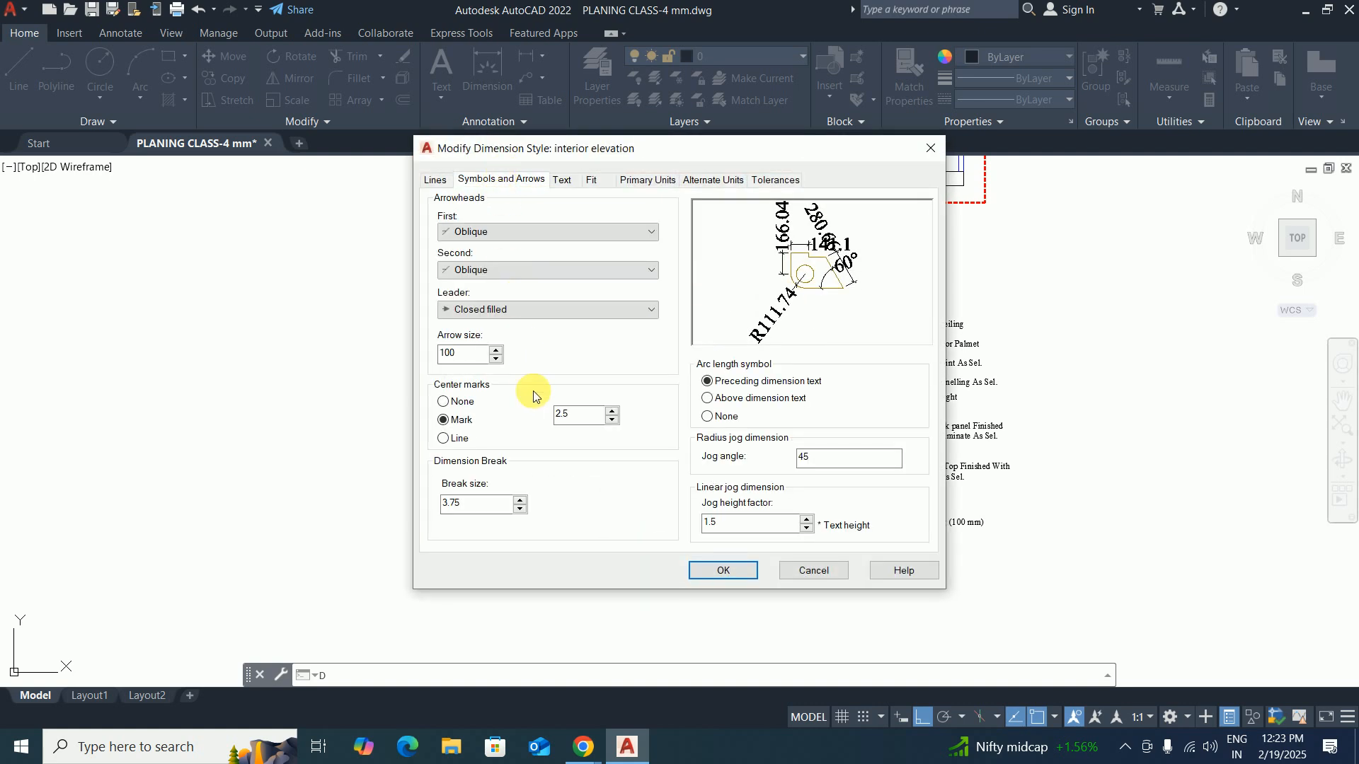
pyautogui.click(434, 181)
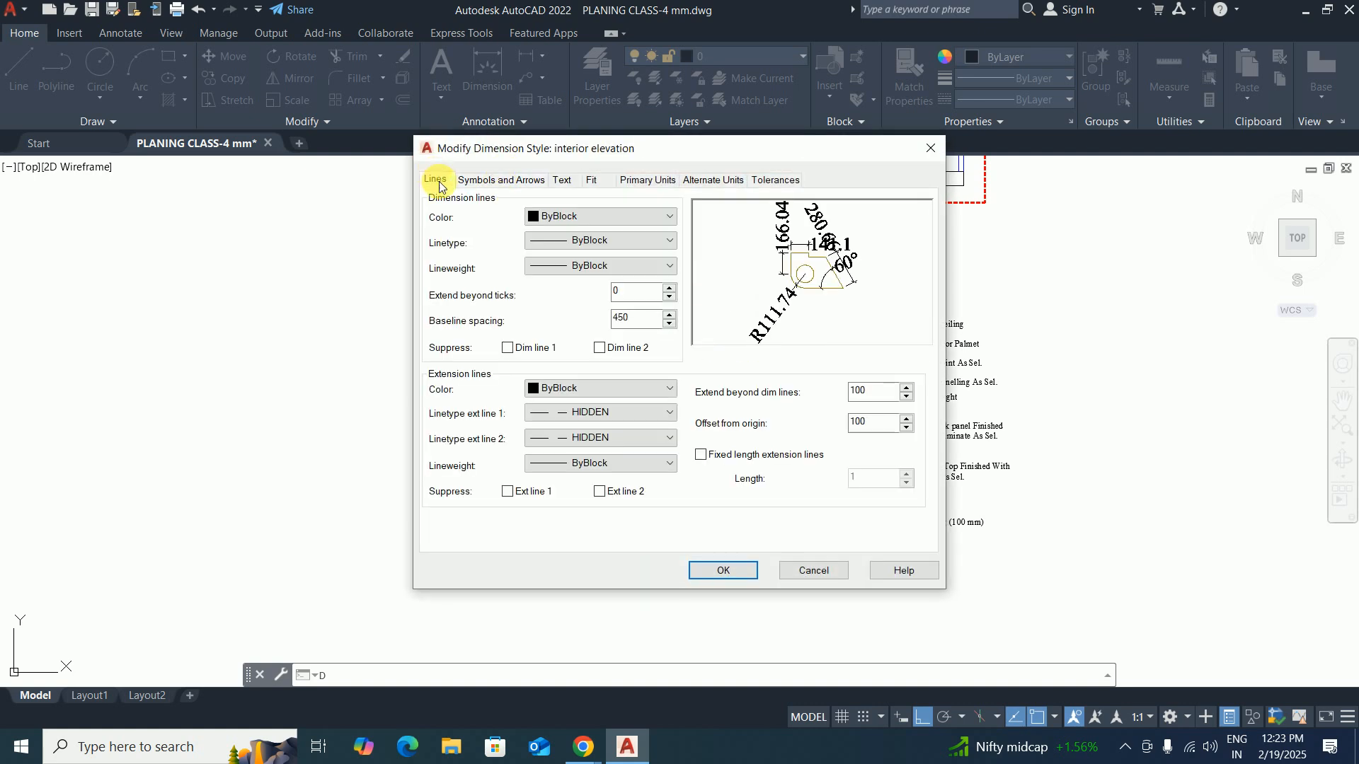
pyautogui.click(651, 393)
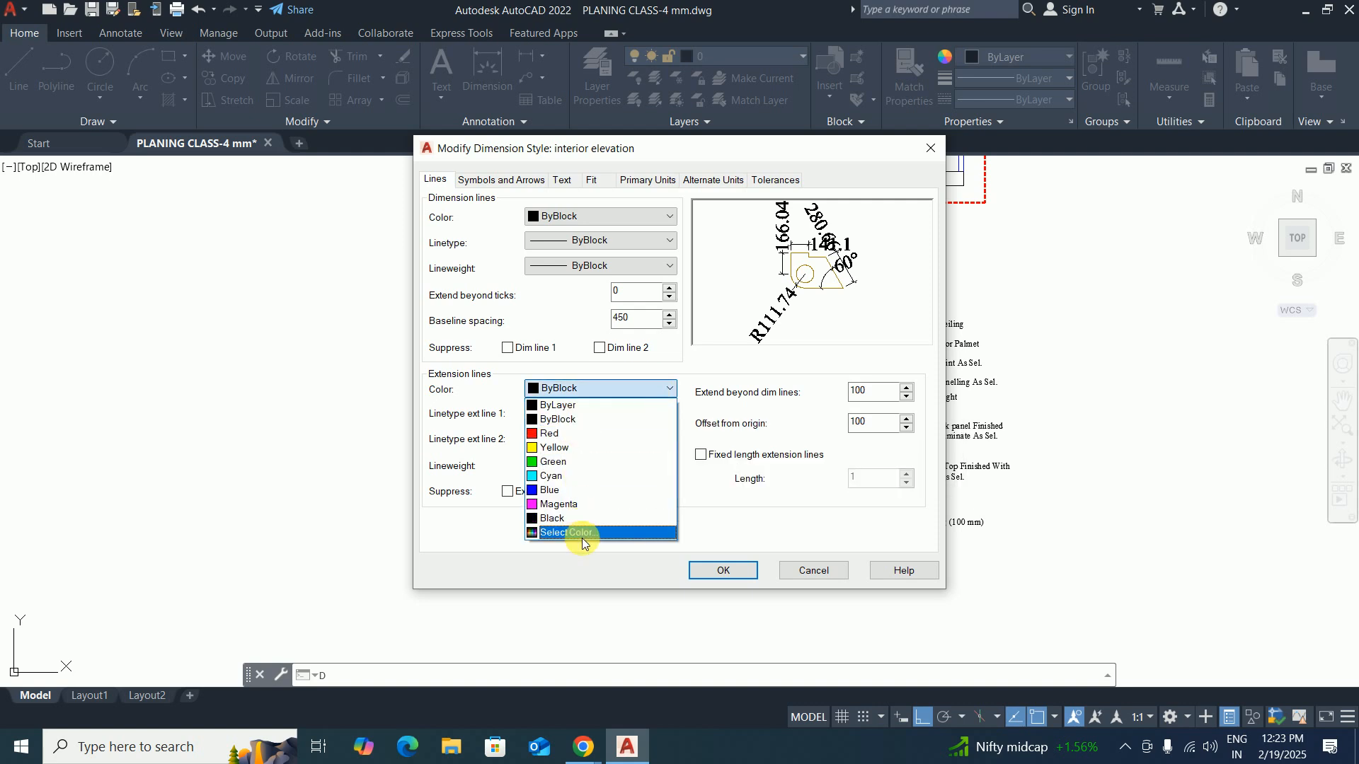
pyautogui.click(580, 538)
pyautogui.click(650, 410)
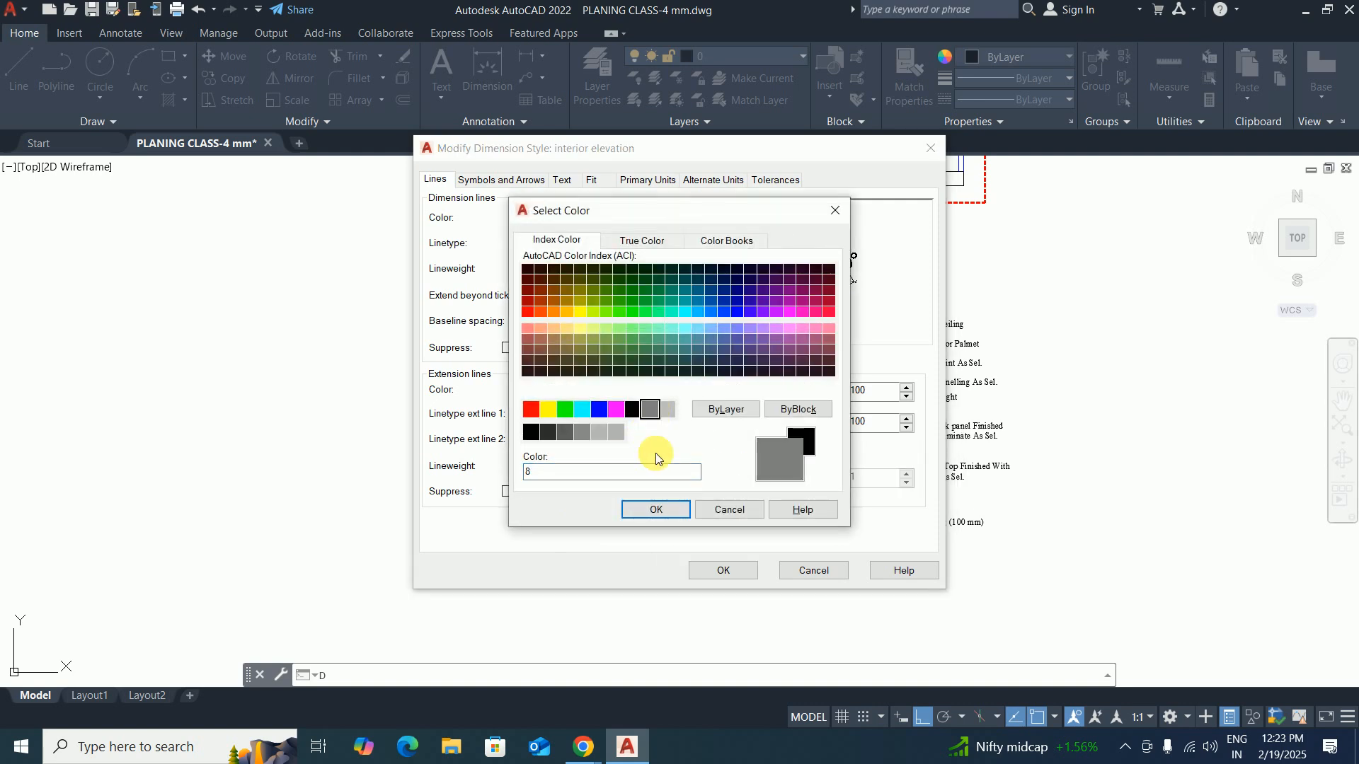
pyautogui.click(659, 520)
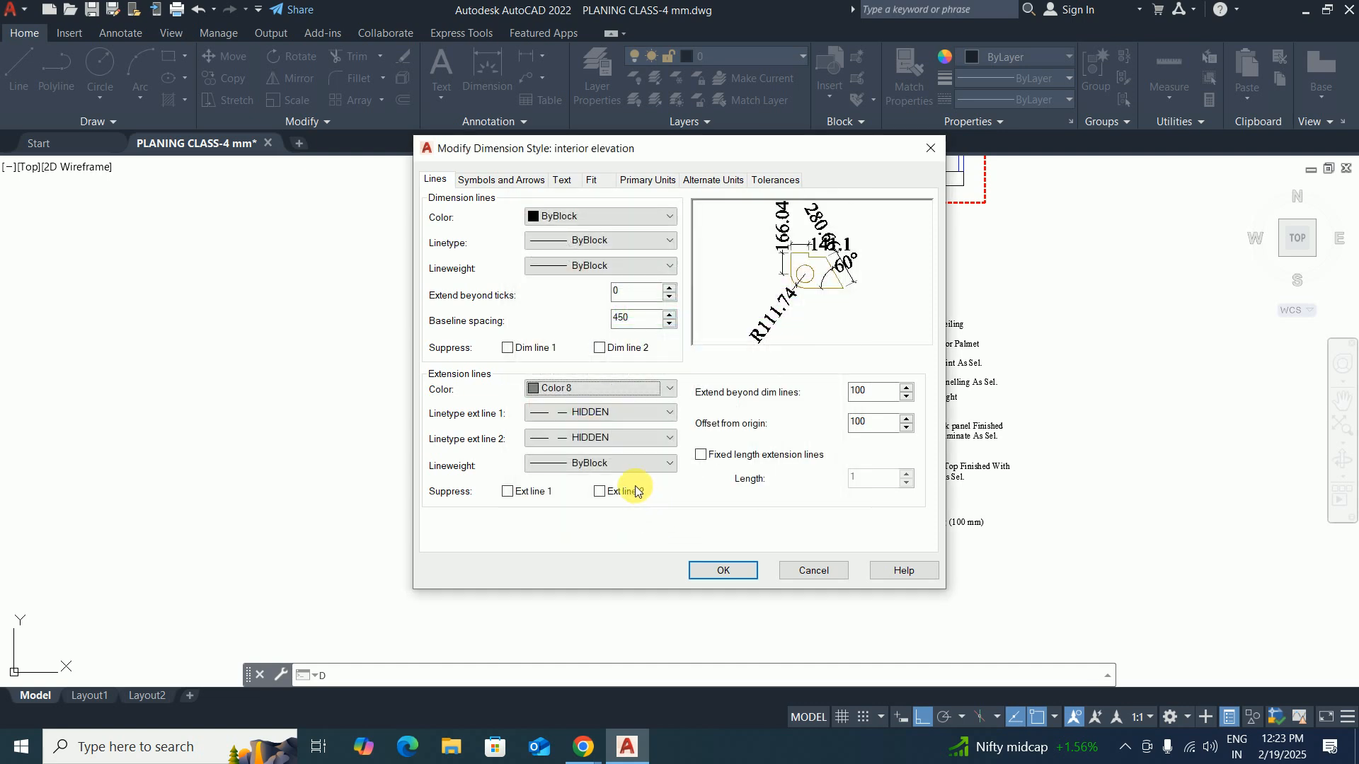
# Set the dimension line colour of the "interior elevation" dimension style to colour 8.
pyautogui.click(600, 218)
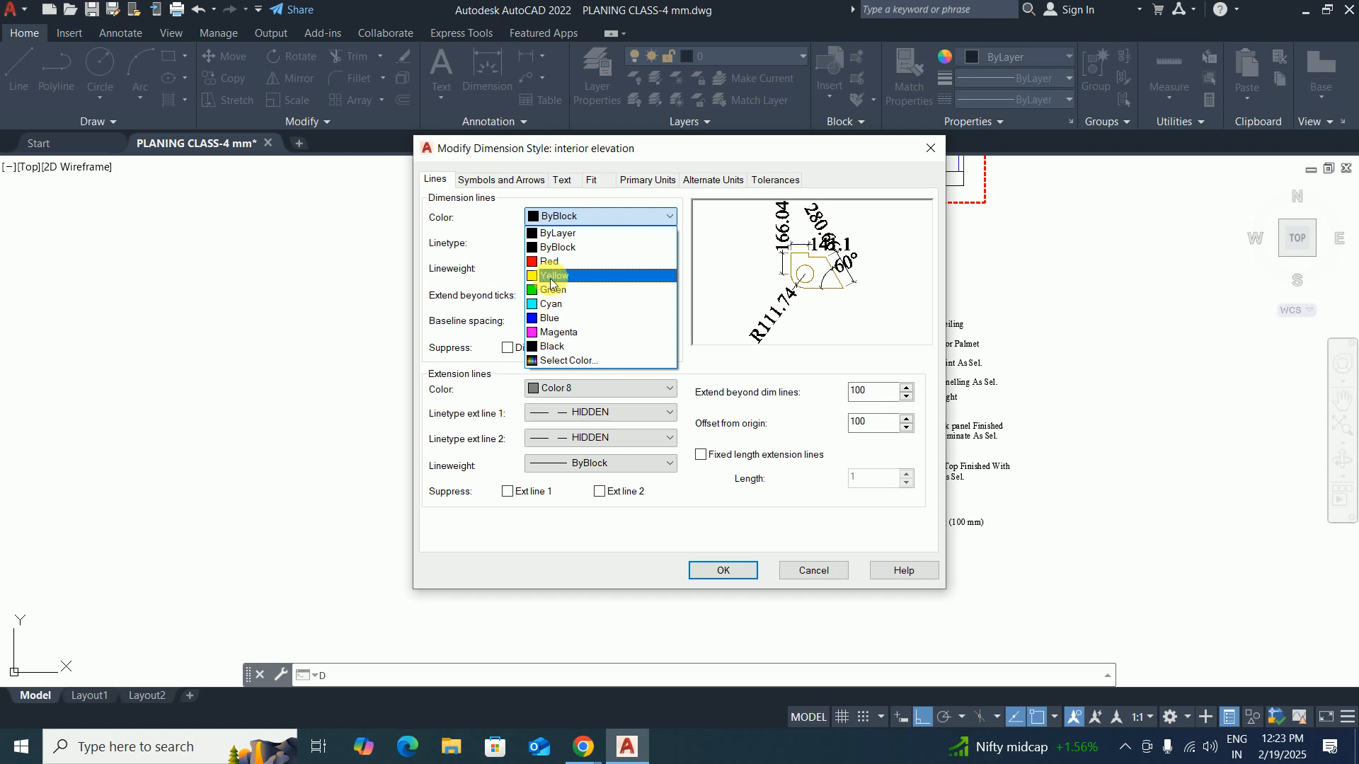
pyautogui.click(552, 346)
pyautogui.click(577, 225)
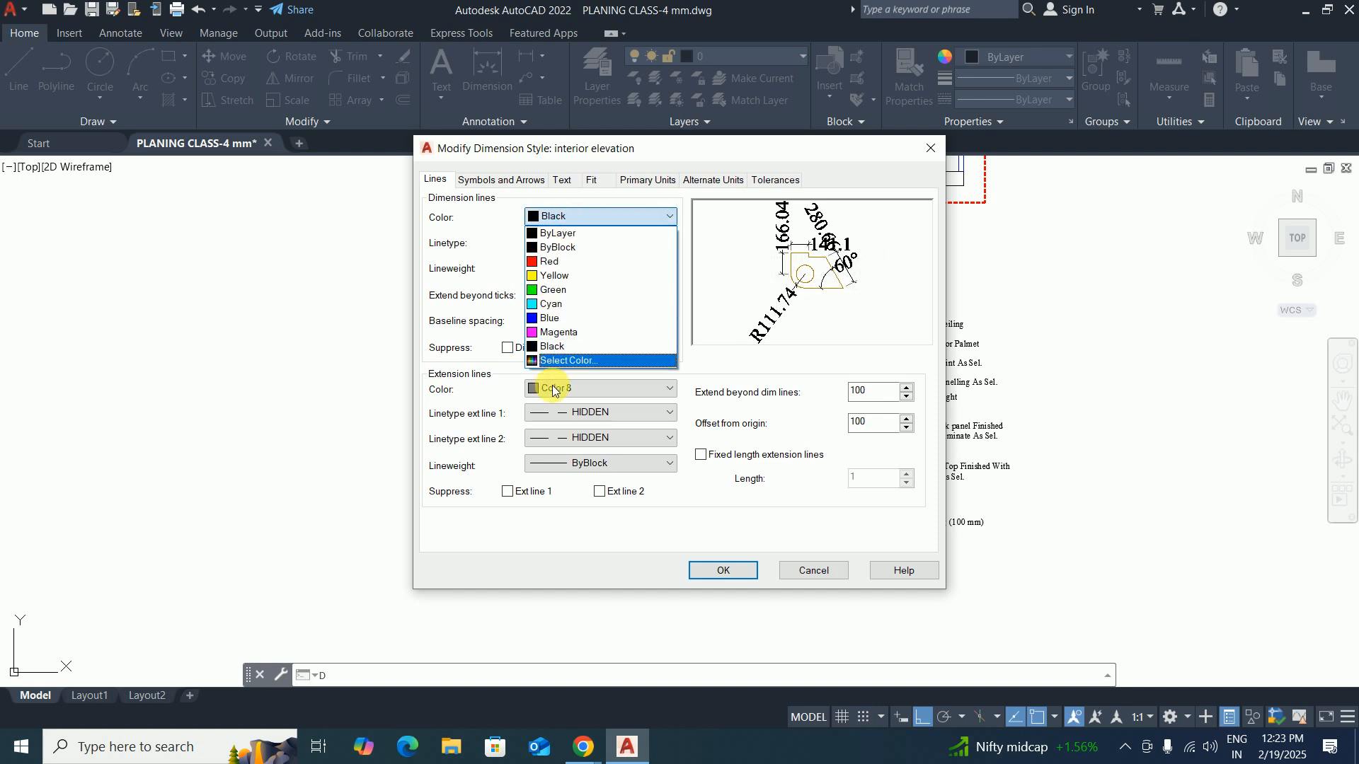
pyautogui.click(555, 353)
pyautogui.click(649, 409)
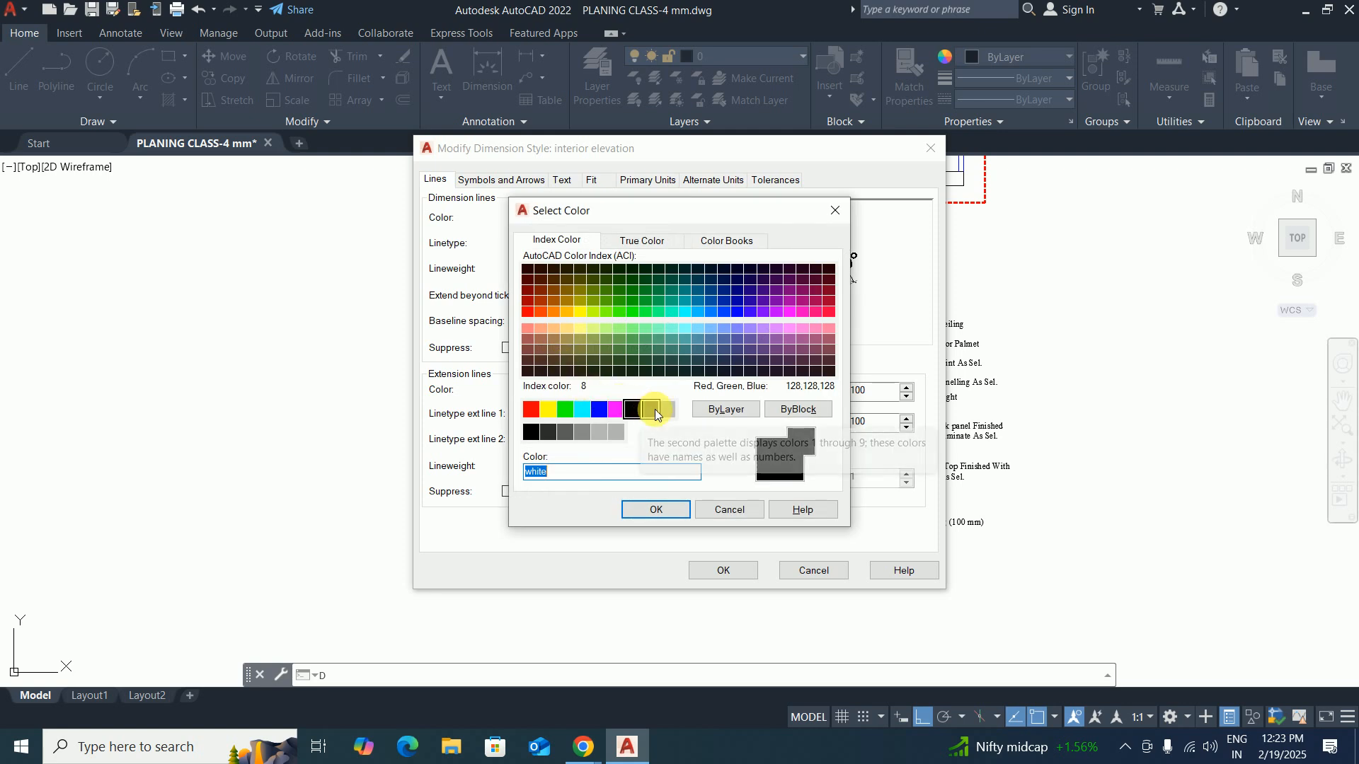
pyautogui.click(656, 510)
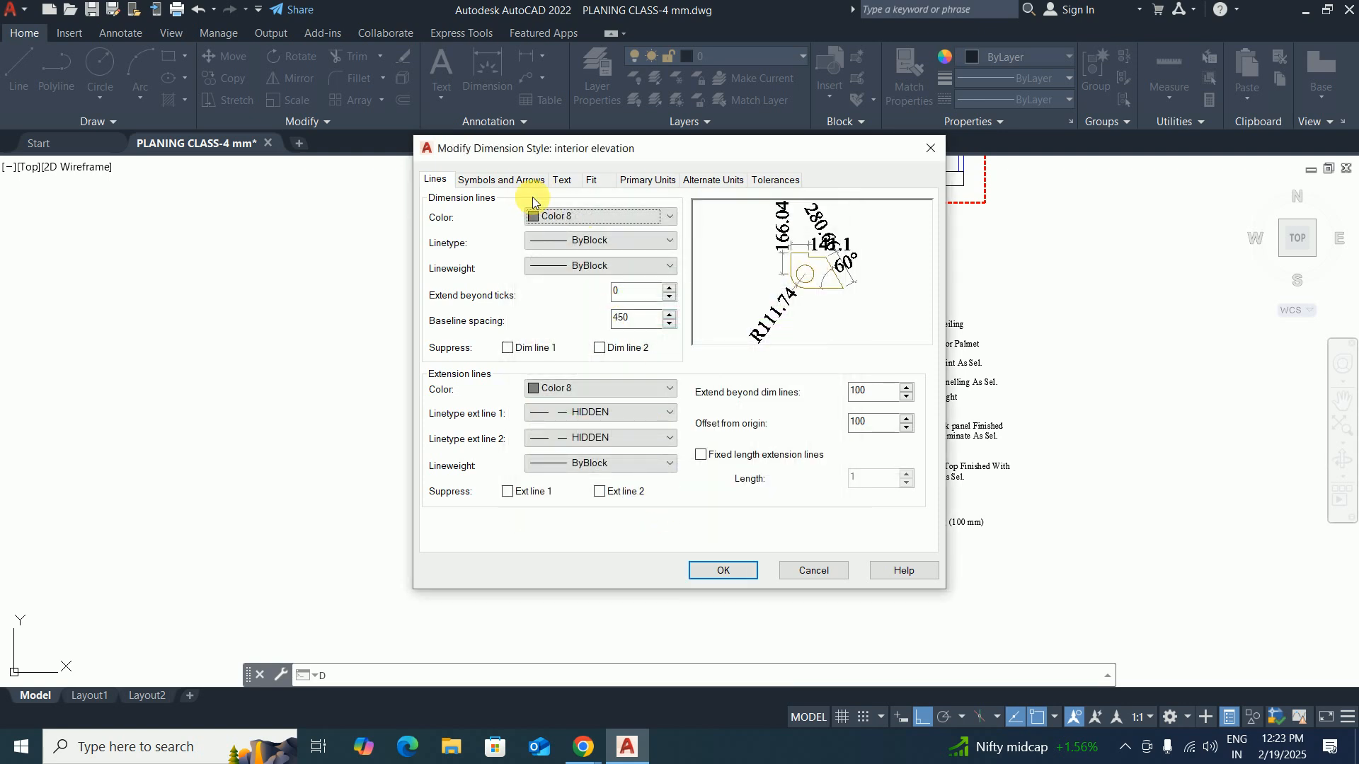
pyautogui.click(563, 181)
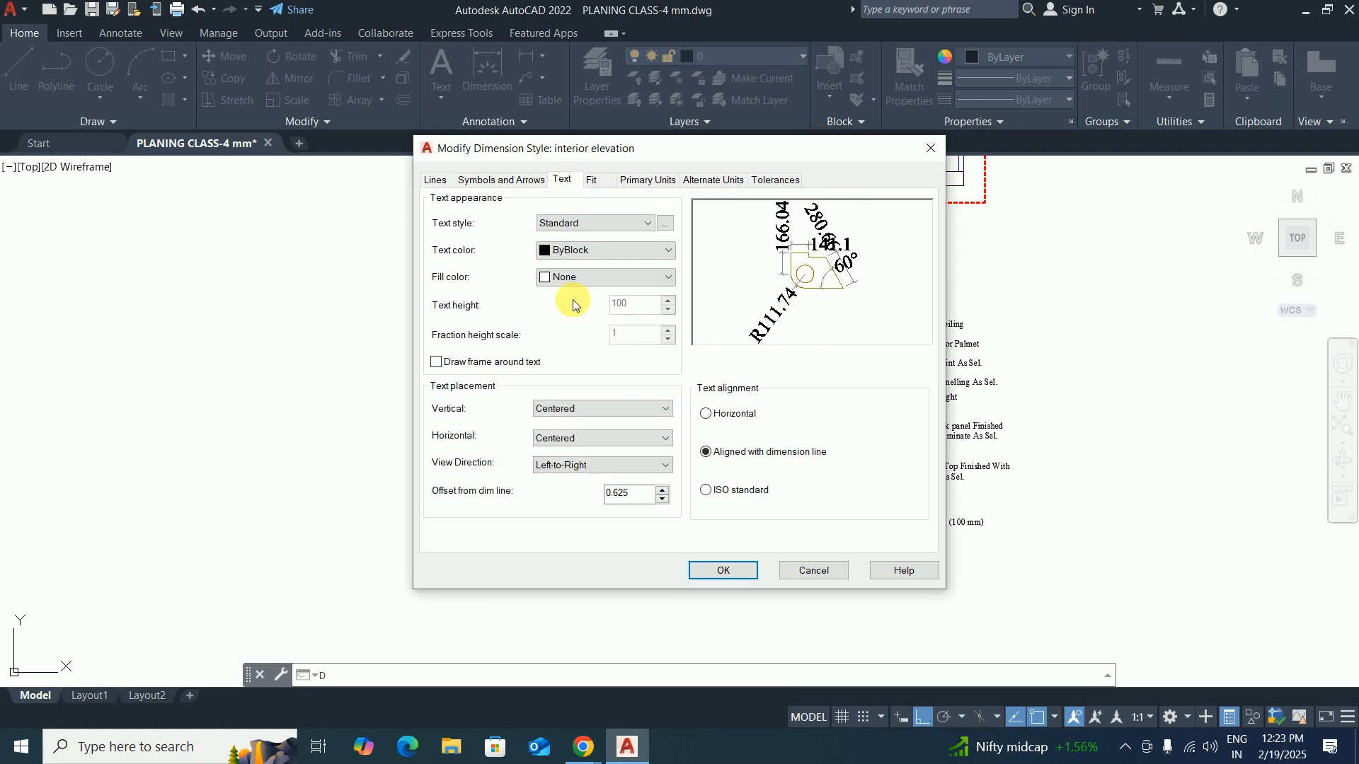
pyautogui.click(722, 570)
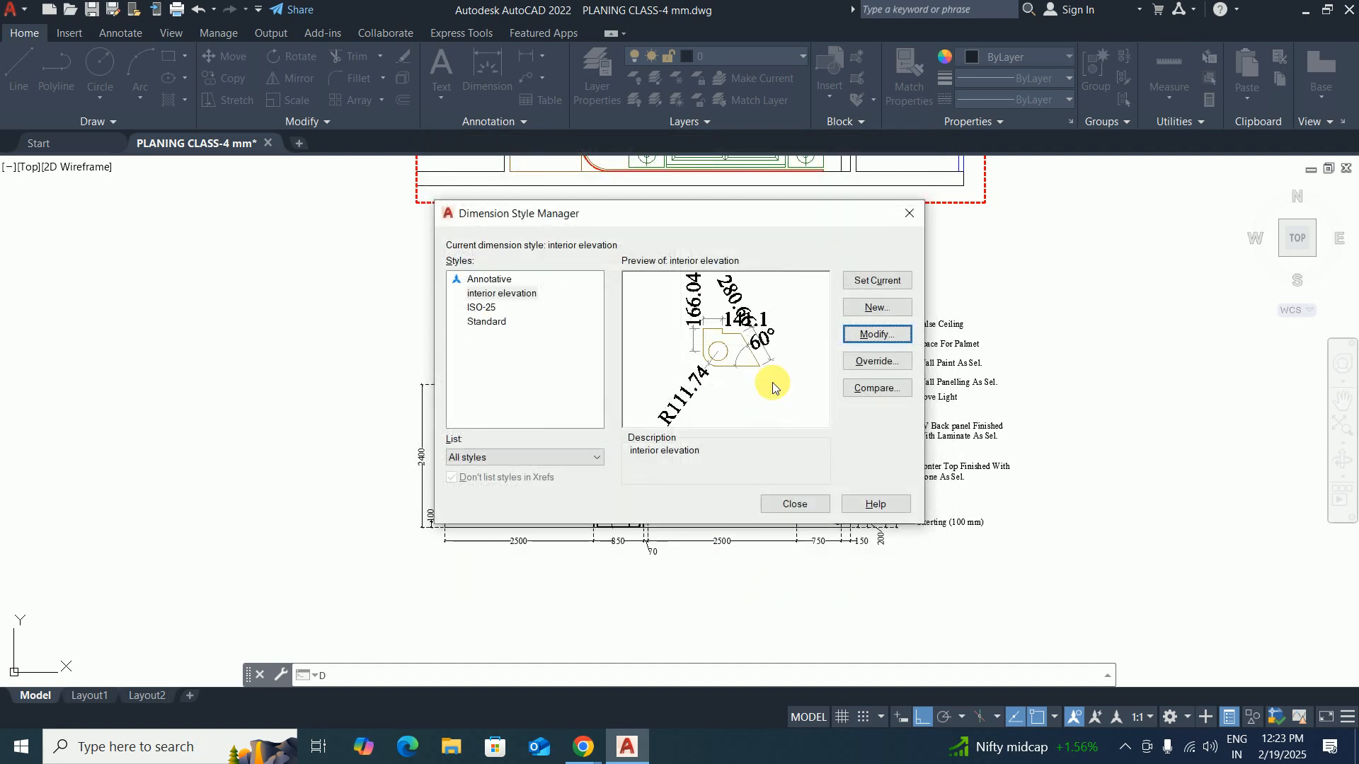
# Make "interior elevation" the current dimension style and close the style manager.
pyautogui.click(868, 281)
pyautogui.click(805, 504)
pyautogui.press('Escape')
pyautogui.press('Escape')
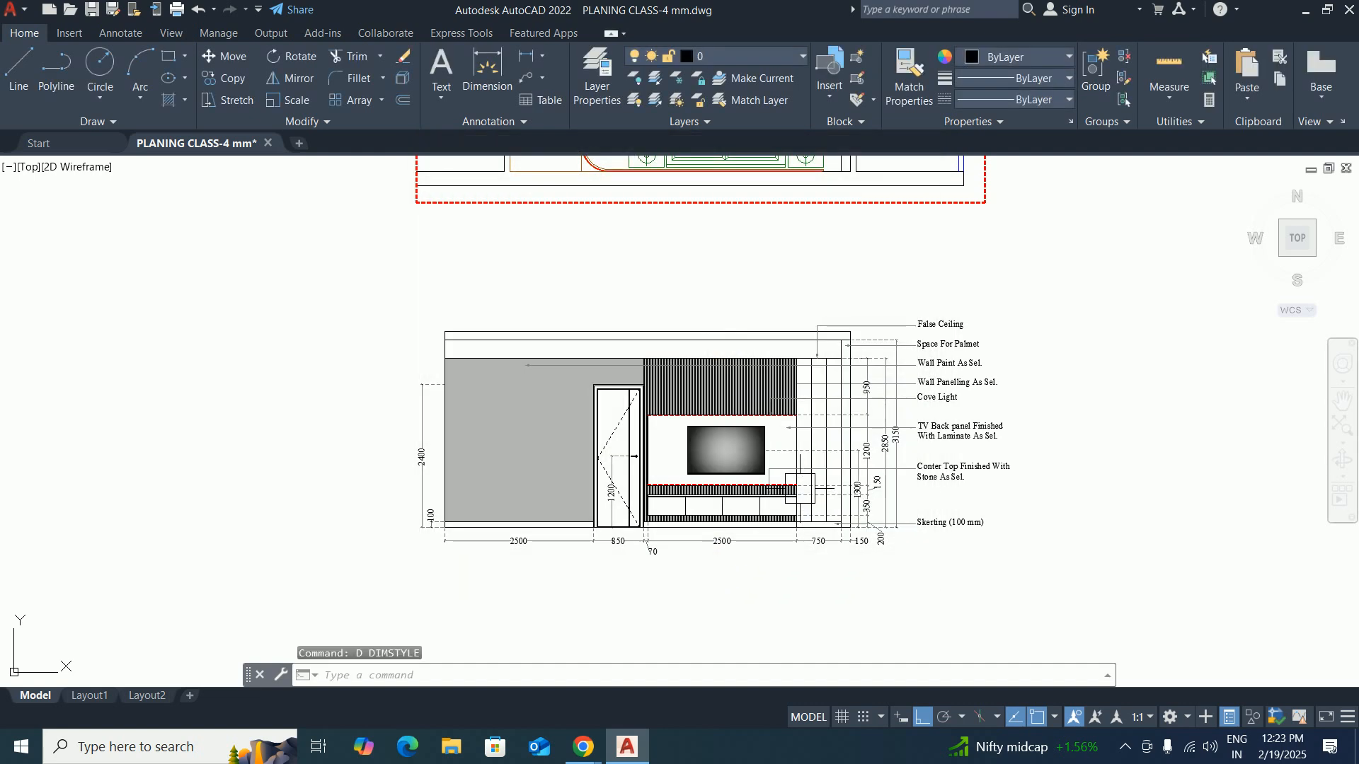
# Examine the TV-wall elevation's dimensions and leader notes, and the master bedroom plan above it.
pyautogui.scroll(2, 806, 442)
pyautogui.scroll(2, 900, 300)
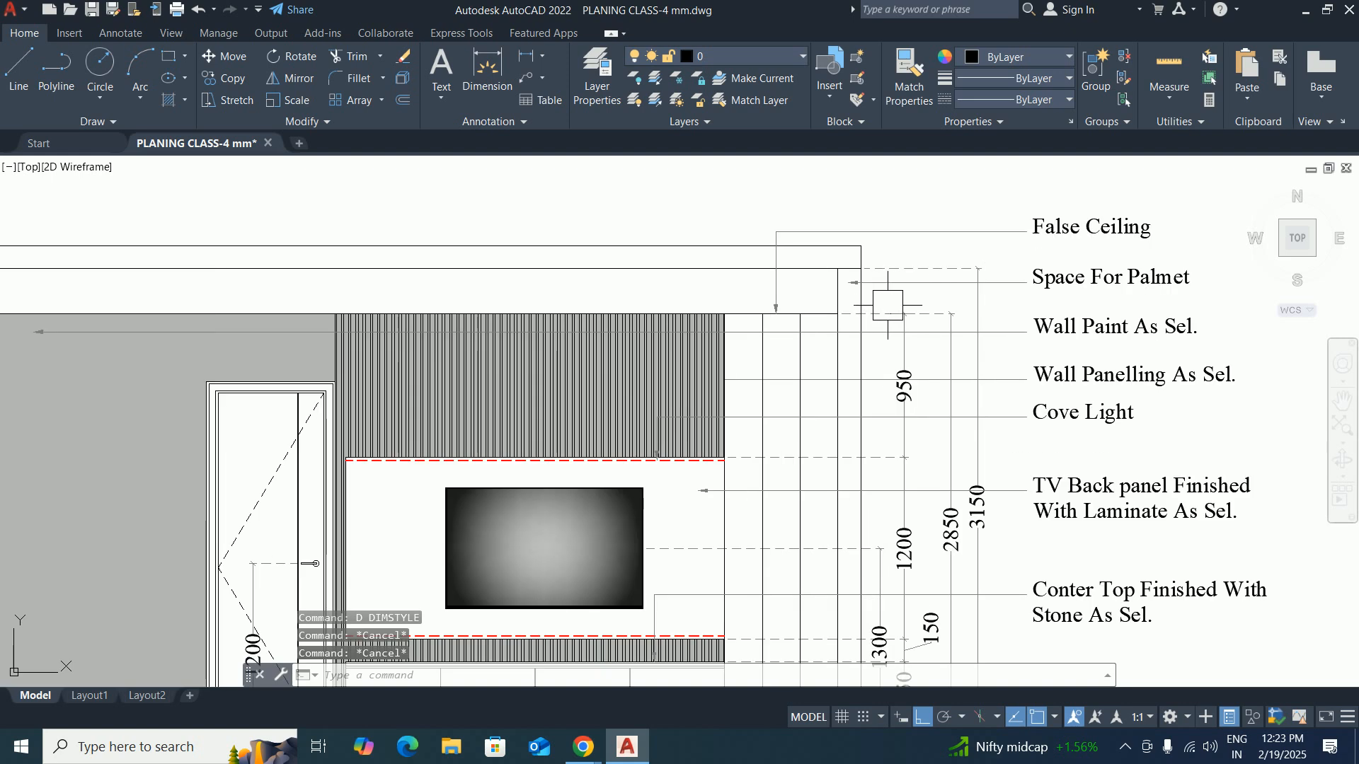
pyautogui.scroll(-2, 896, 258)
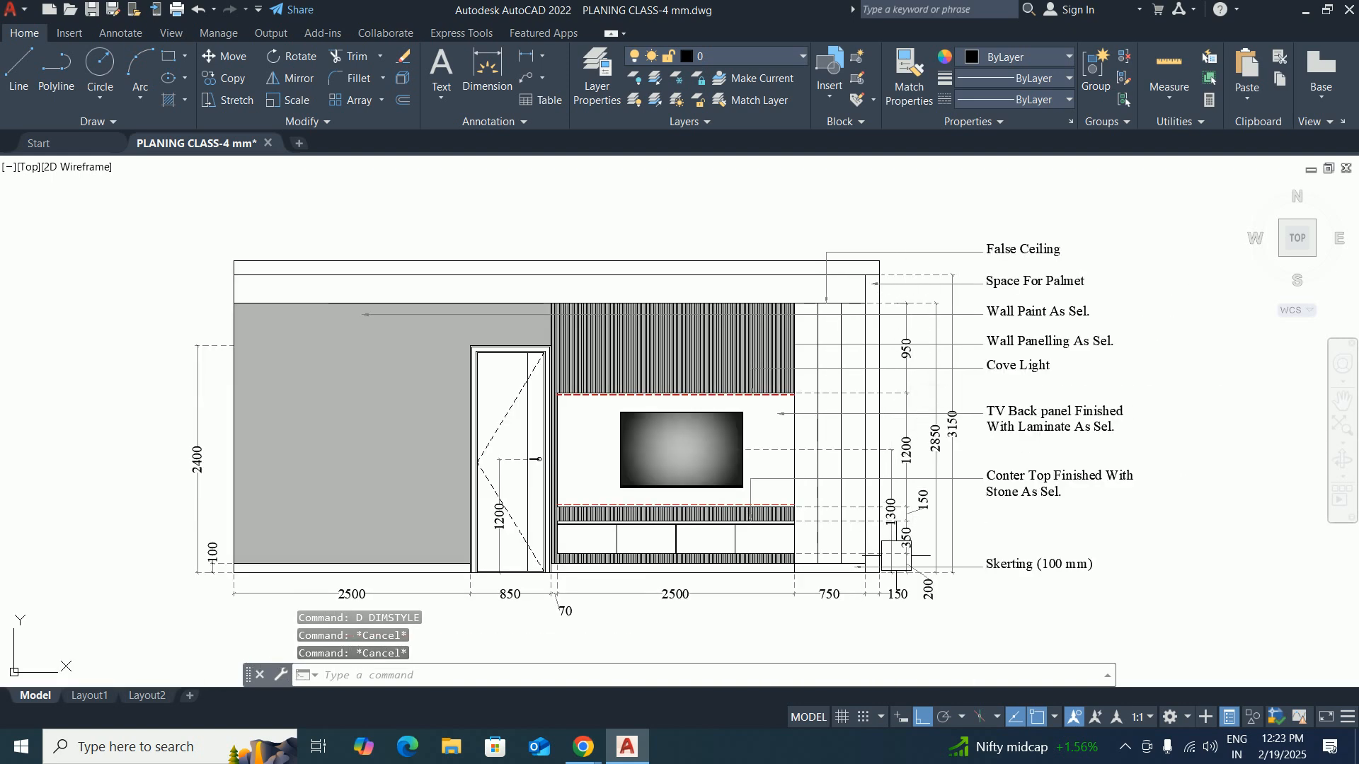
pyautogui.scroll(2, 896, 570)
pyautogui.scroll(-2, 976, 505)
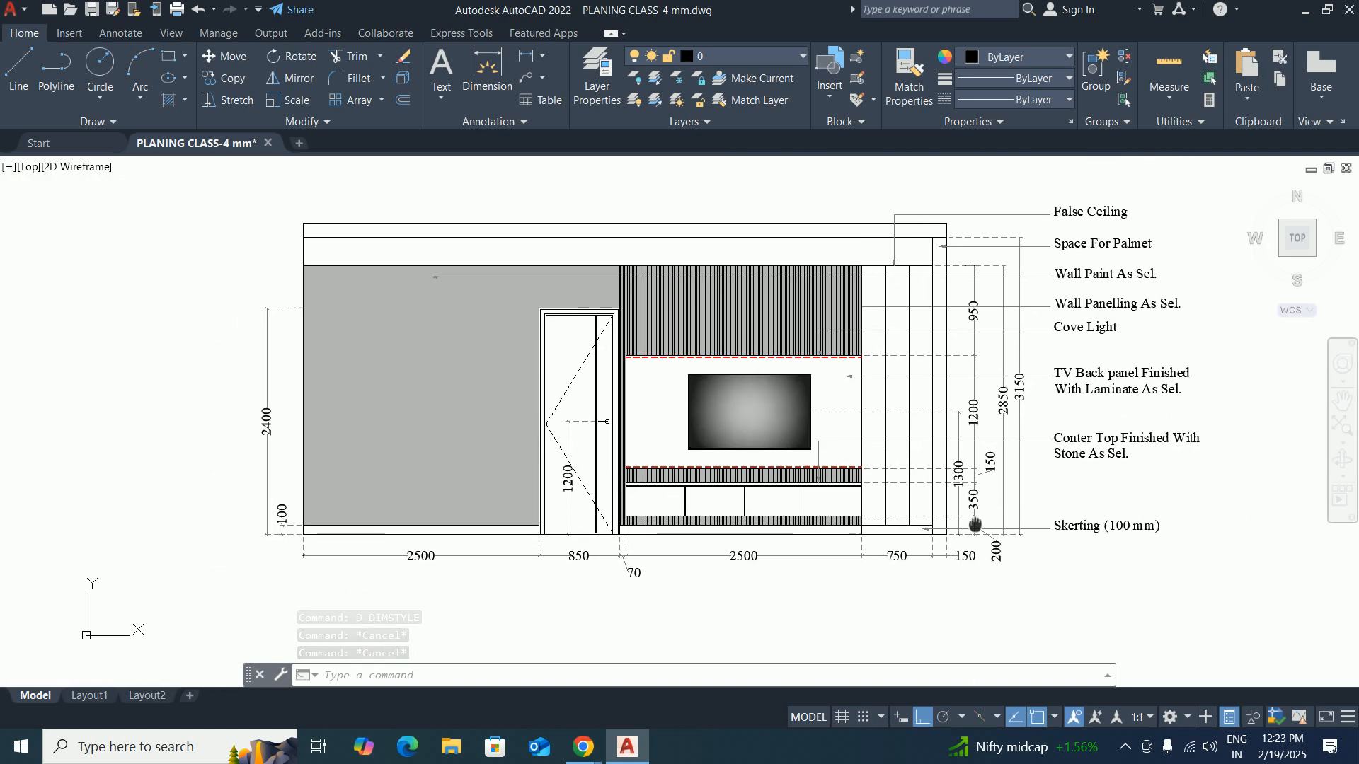
pyautogui.moveTo(576, 410)
pyautogui.mouseDown(button='middle')
pyautogui.moveTo(586, 461)
pyautogui.moveTo(567, 479)
pyautogui.mouseUp(button='middle')
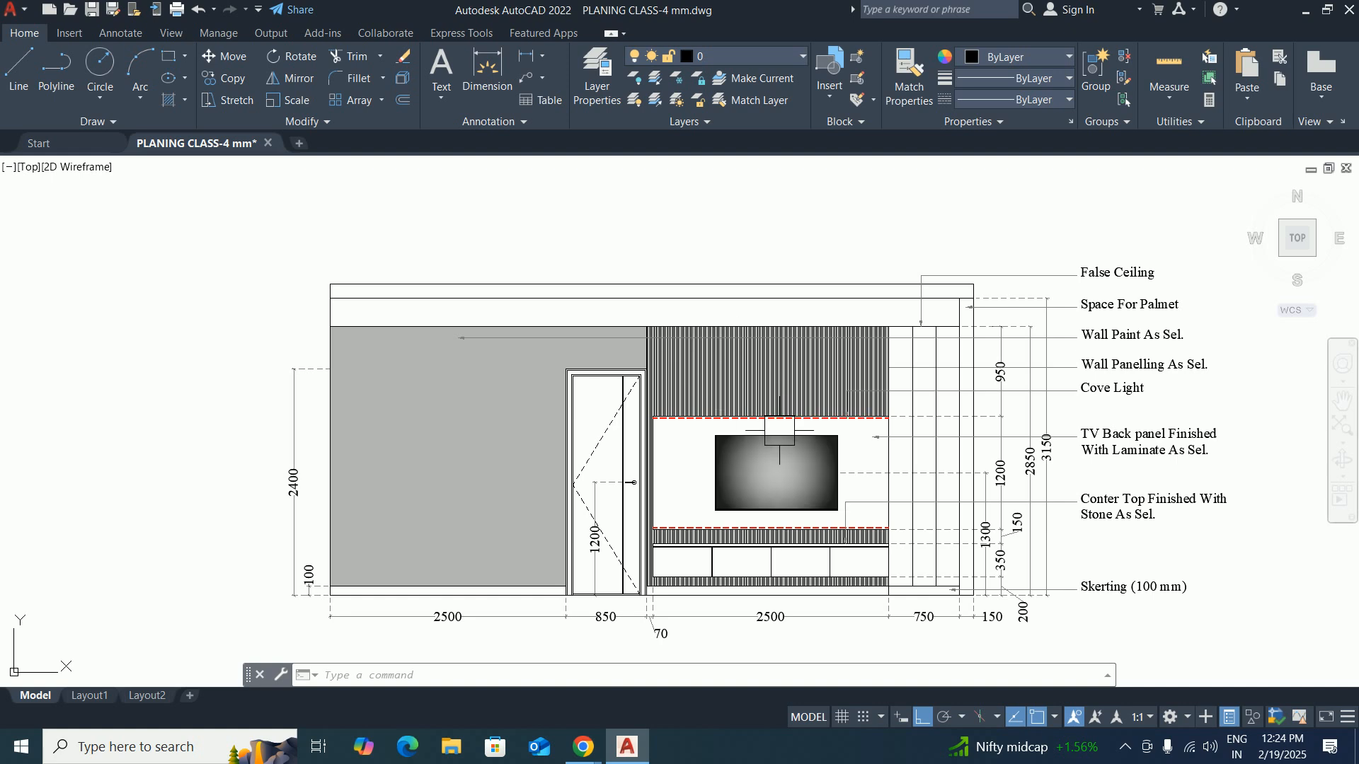
pyautogui.moveTo(875, 376); pyautogui.dragTo(817, 422, button='middle')
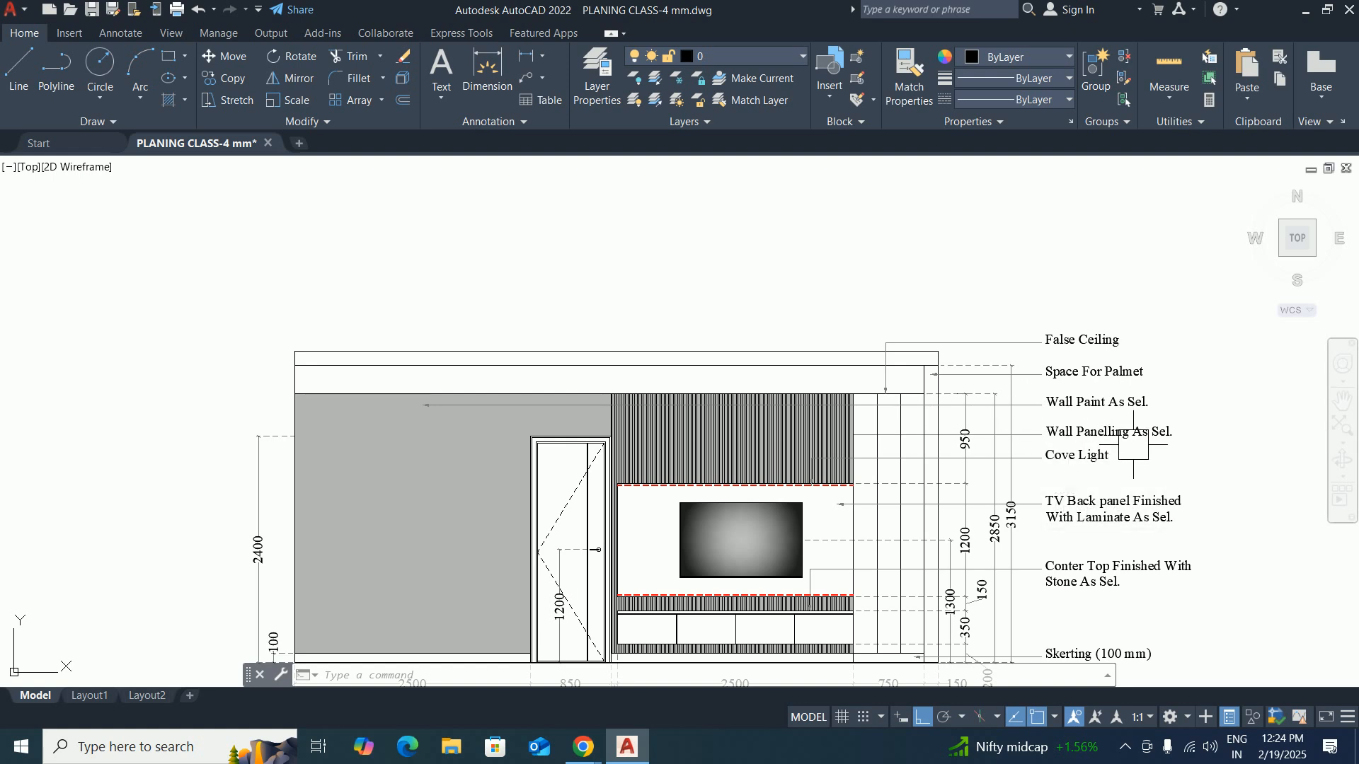
pyautogui.moveTo(1133, 453); pyautogui.dragTo(1128, 425, button='middle')
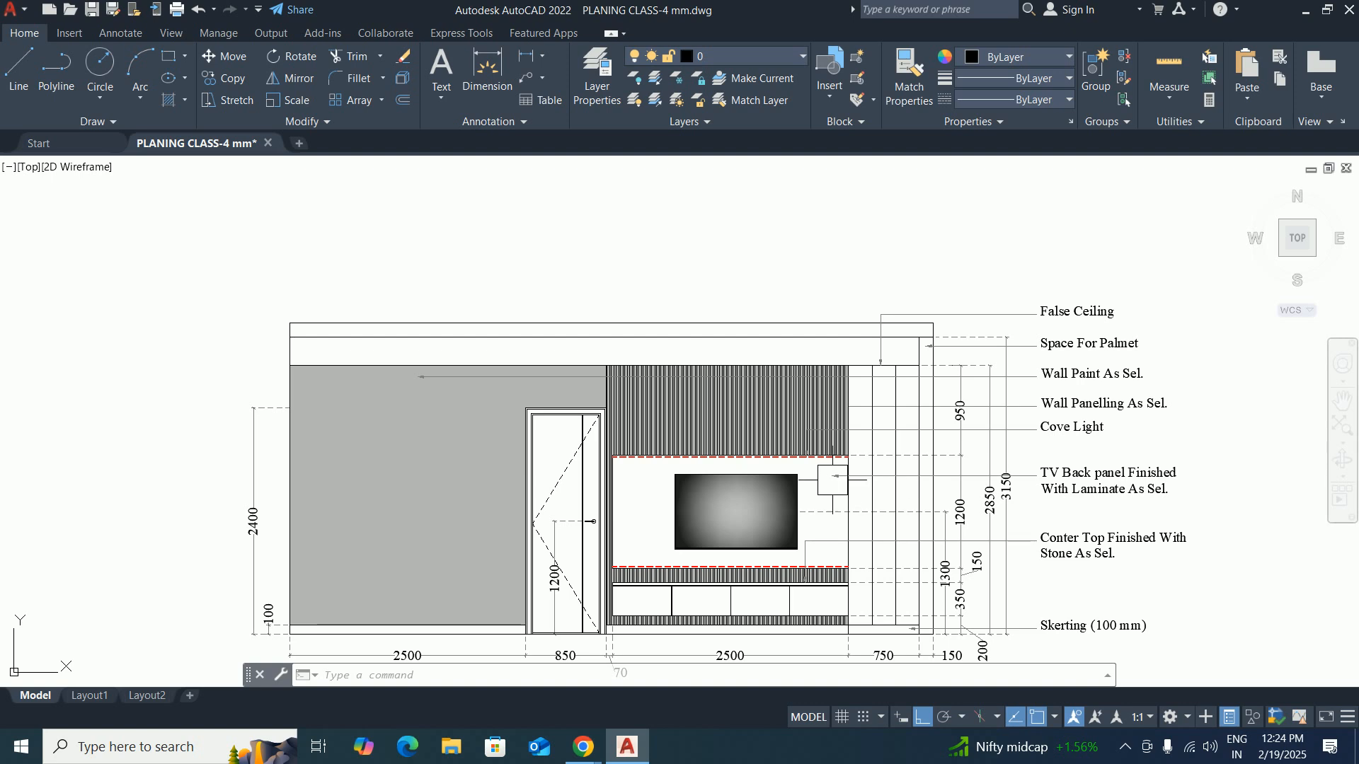
pyautogui.scroll(2, 833, 479)
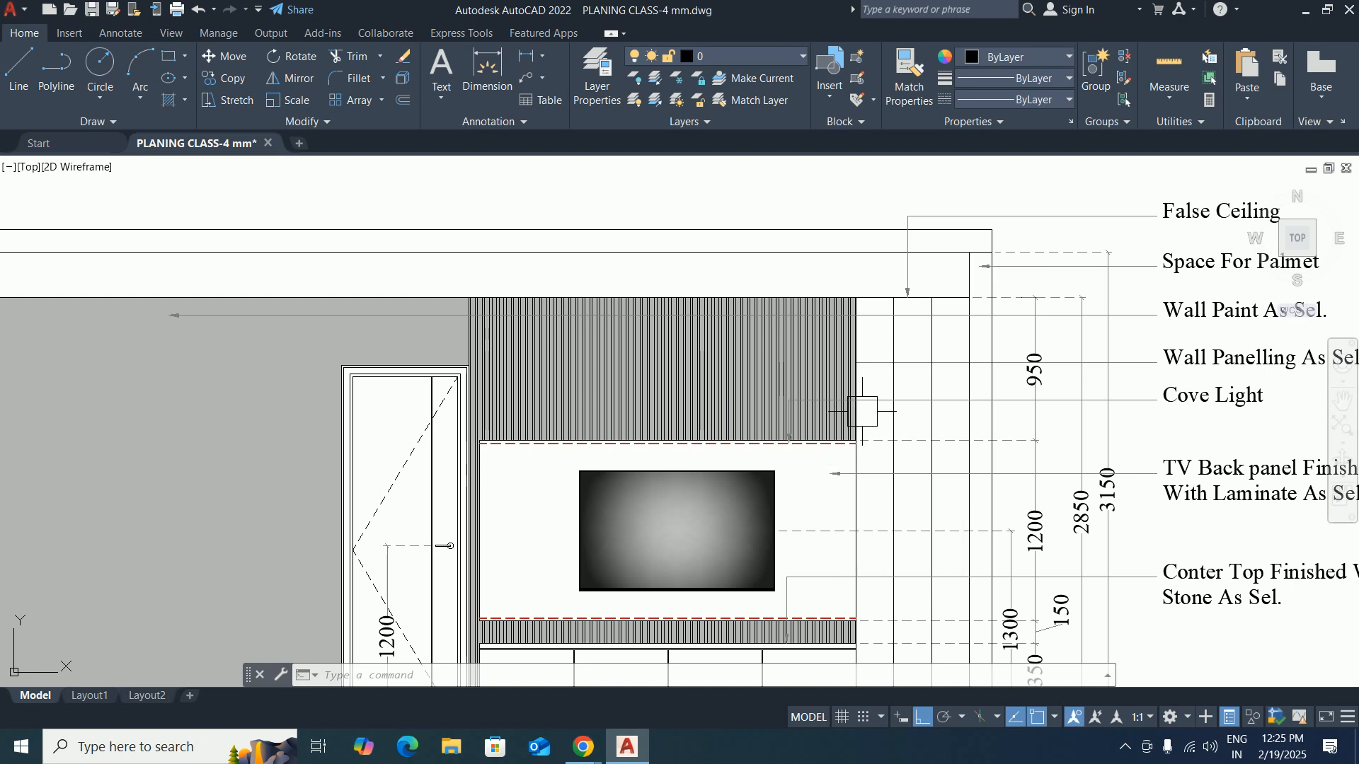
pyautogui.scroll(-4, 838, 418)
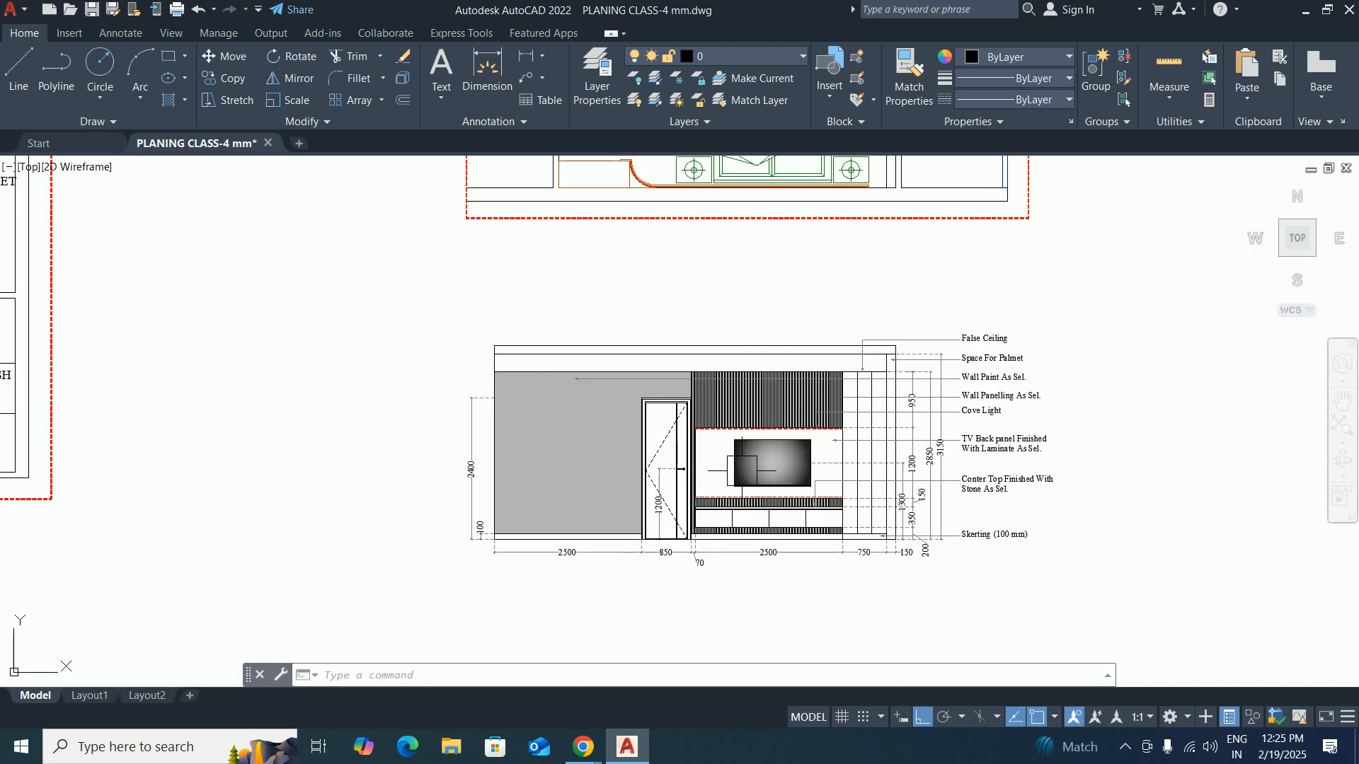
pyautogui.moveTo(753, 300)
pyautogui.mouseDown(button='middle')
pyautogui.moveTo(757, 445)
pyautogui.moveTo(757, 306)
pyautogui.moveTo(766, 378)
pyautogui.mouseUp(button='middle')
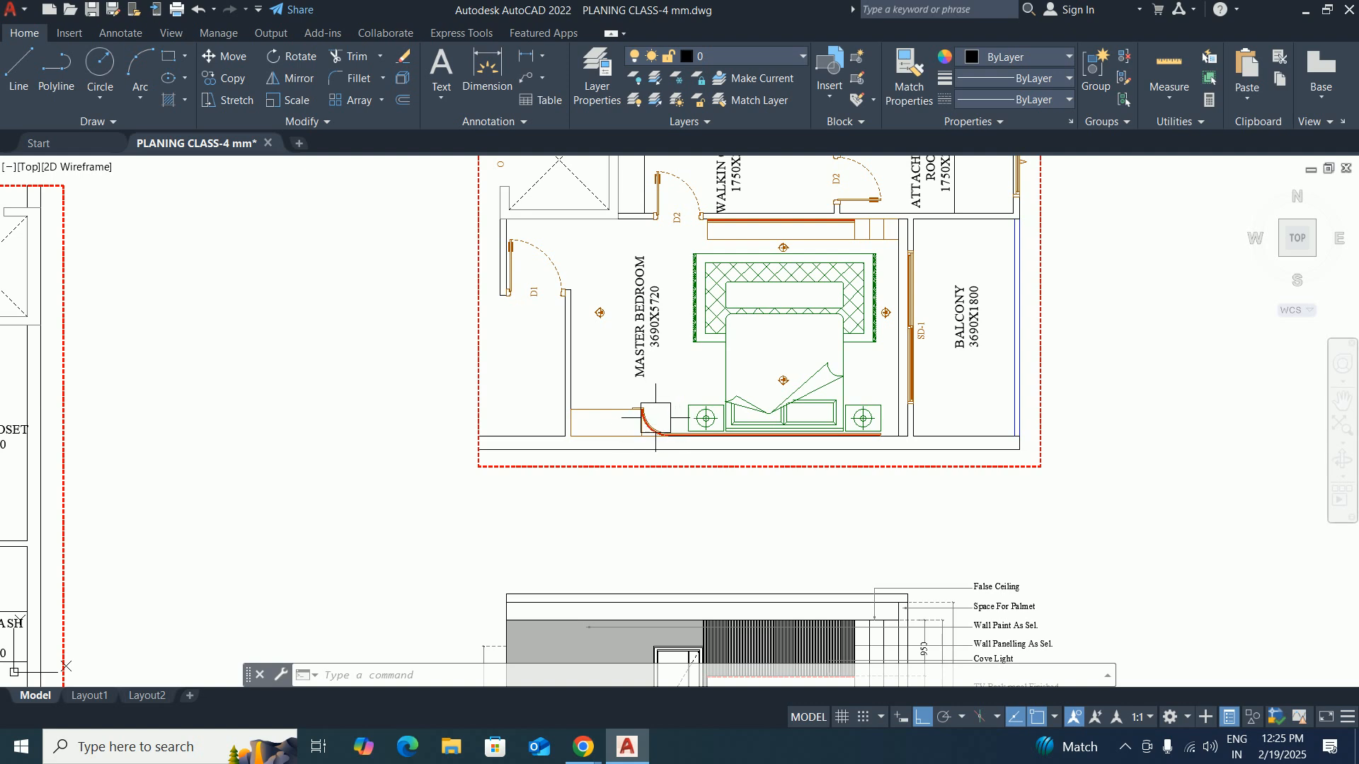
pyautogui.scroll(2, 654, 414)
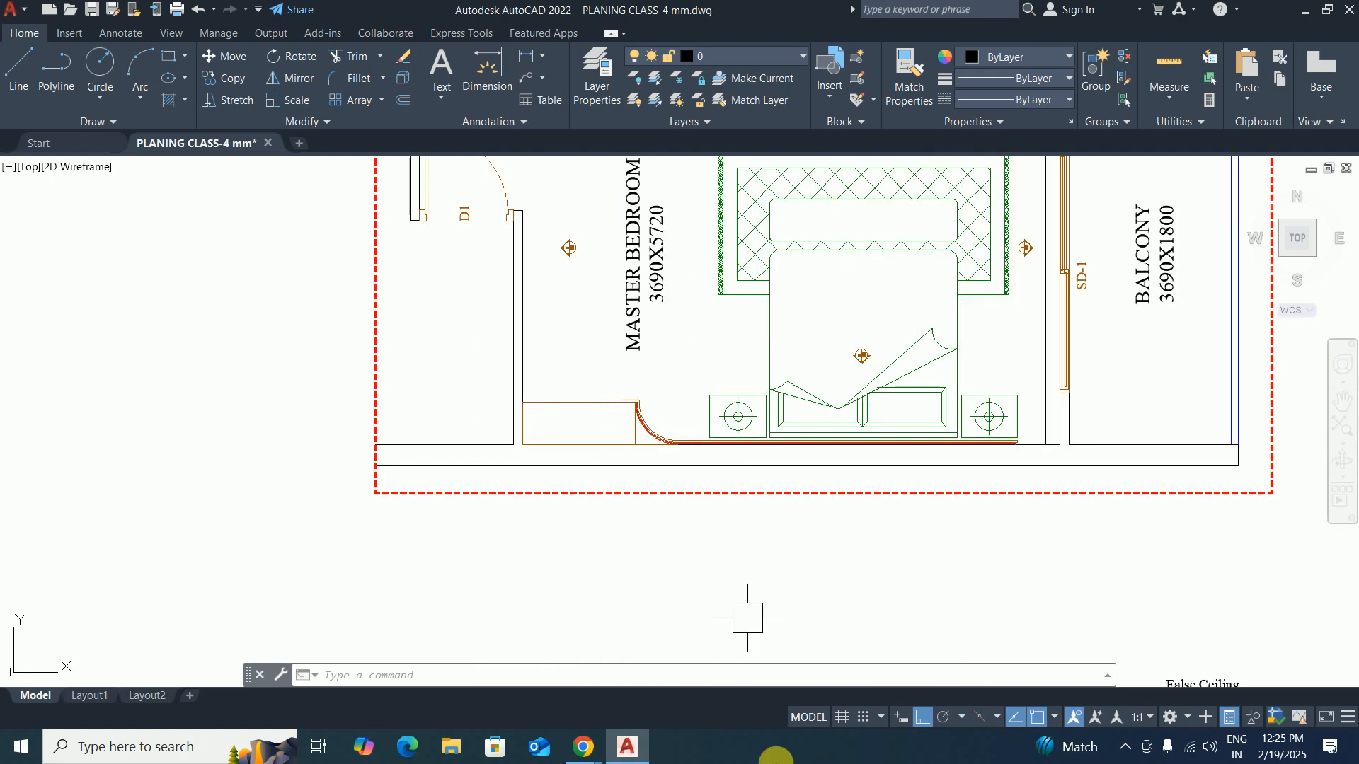
# Switch to the desktop, view the bedroom and TV-wall reference images, and return to the AutoCAD drawing.
pyautogui.click(1304, 16)
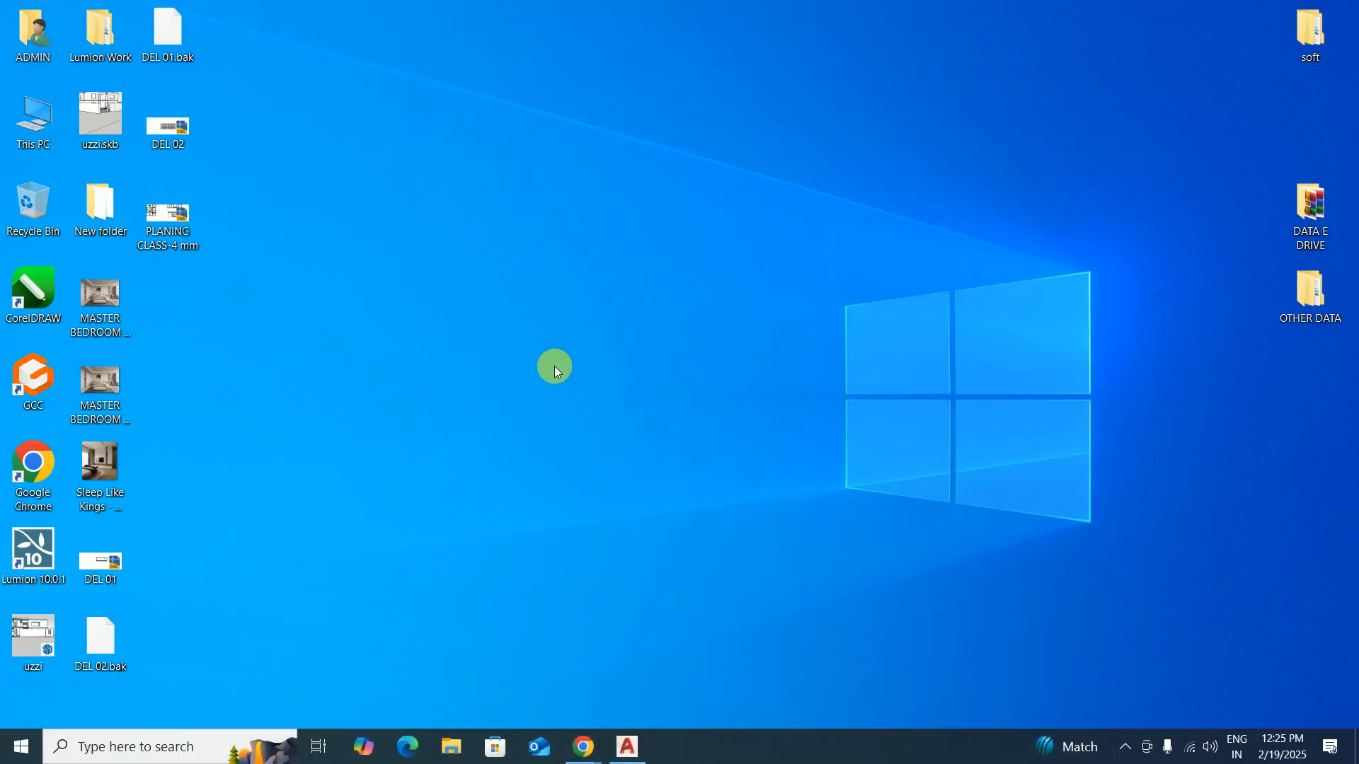
pyautogui.doubleClick(99, 383)
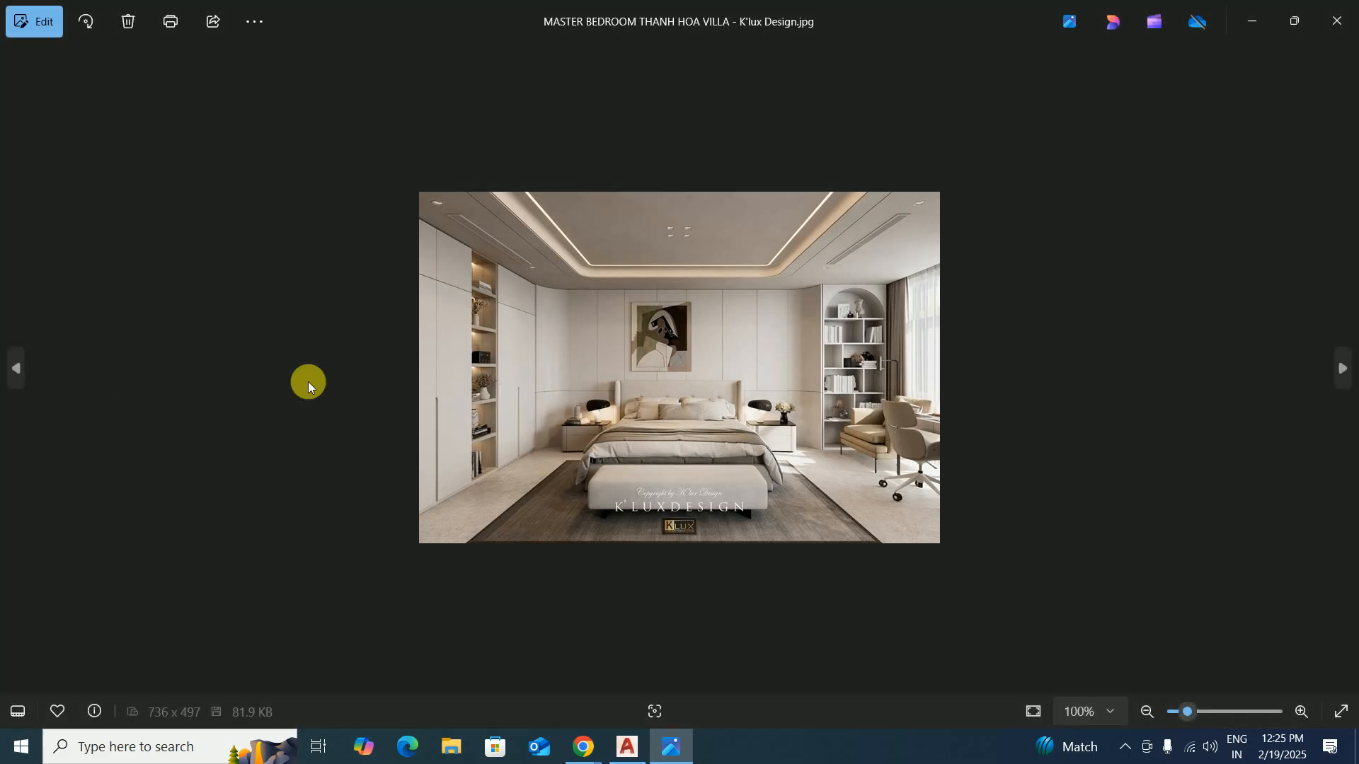
pyautogui.press('Right')
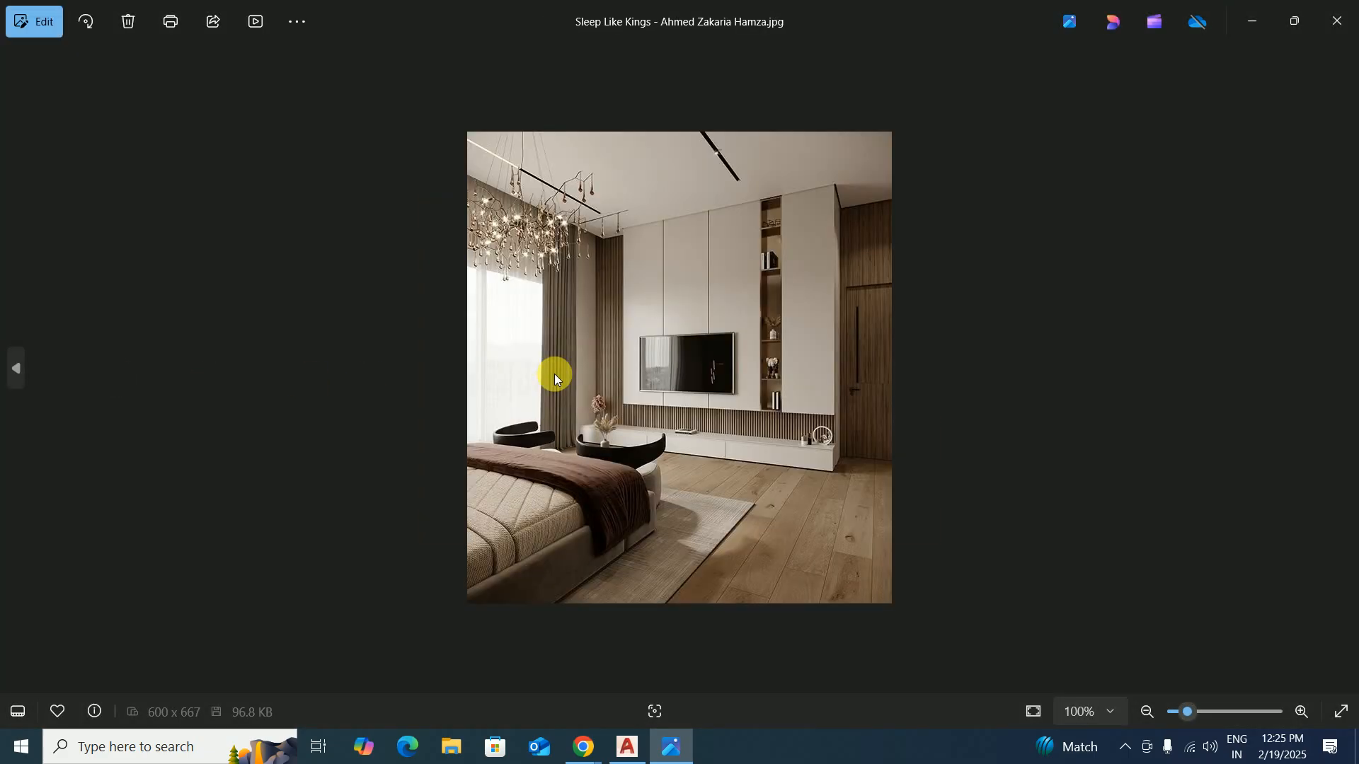
pyautogui.press('Left')
pyautogui.press('Left')
pyautogui.press('Right')
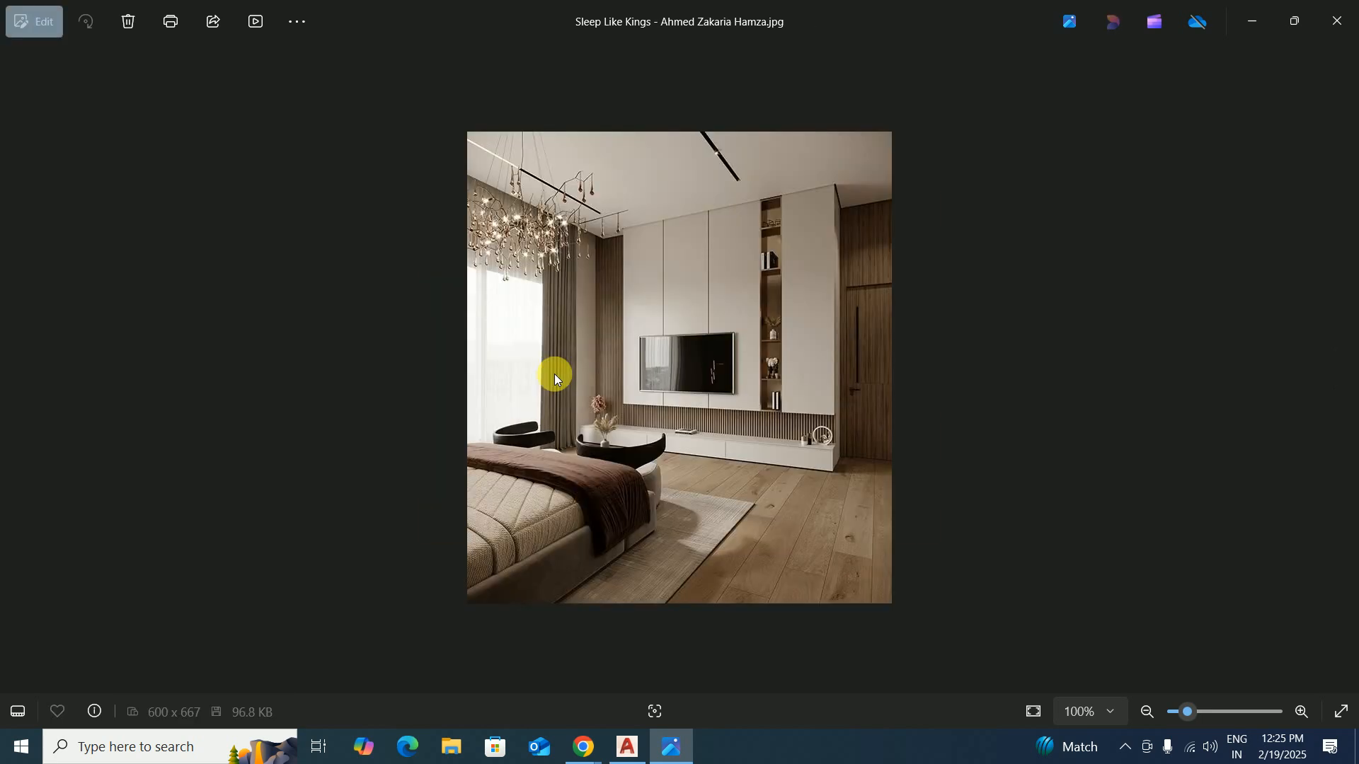
pyautogui.click(1338, 21)
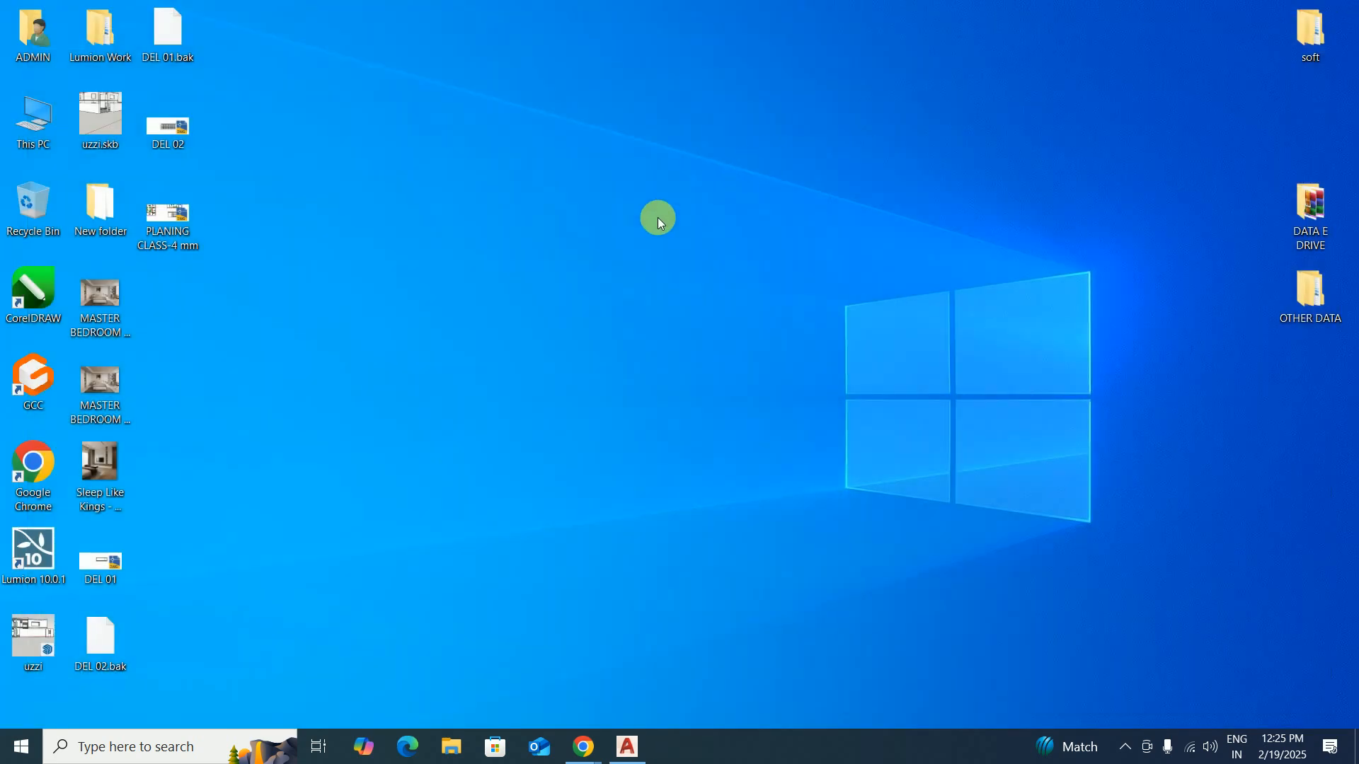
pyautogui.click(627, 747)
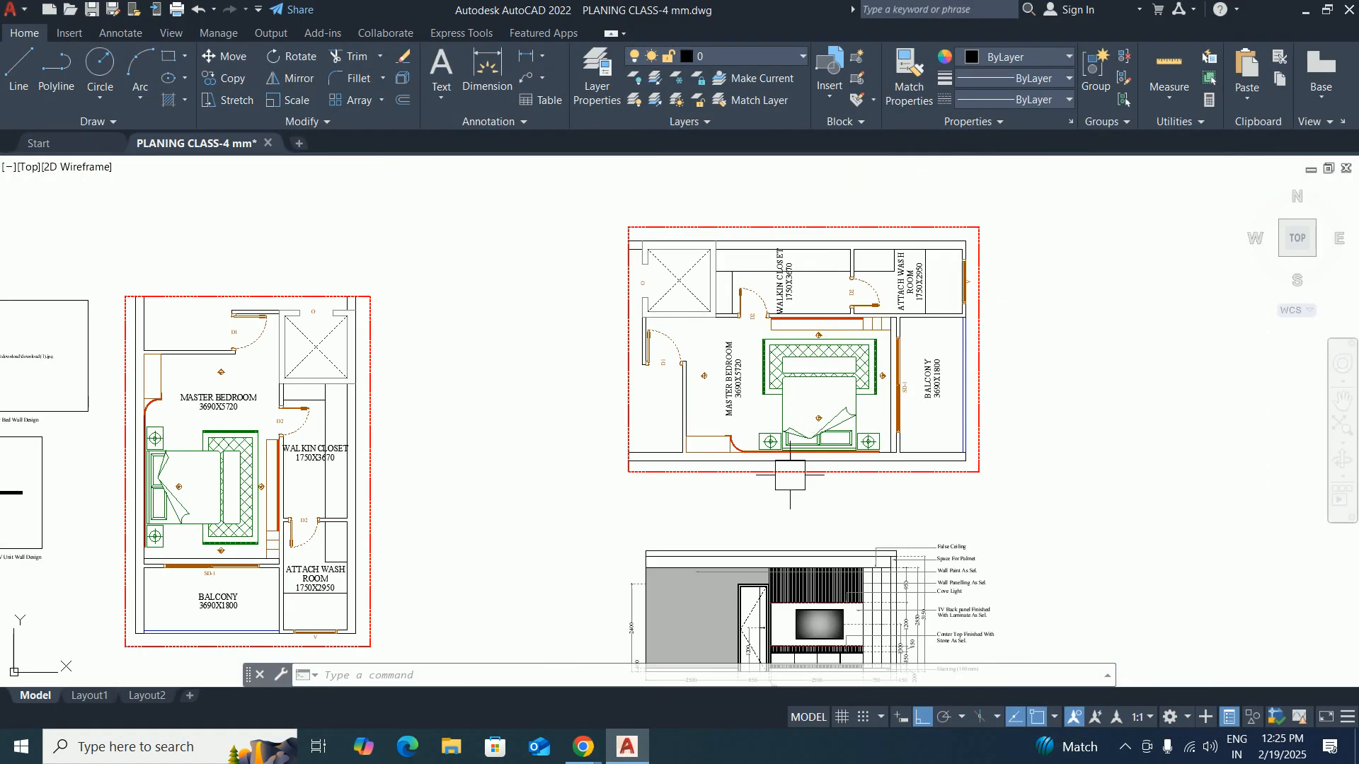
# Copy the "Skerting (100 mm)" label straight down to the empty area below the TV-wall elevation.
pyautogui.moveTo(793, 476); pyautogui.dragTo(800, 464, button='middle')
pyautogui.scroll(10, 825, 326)
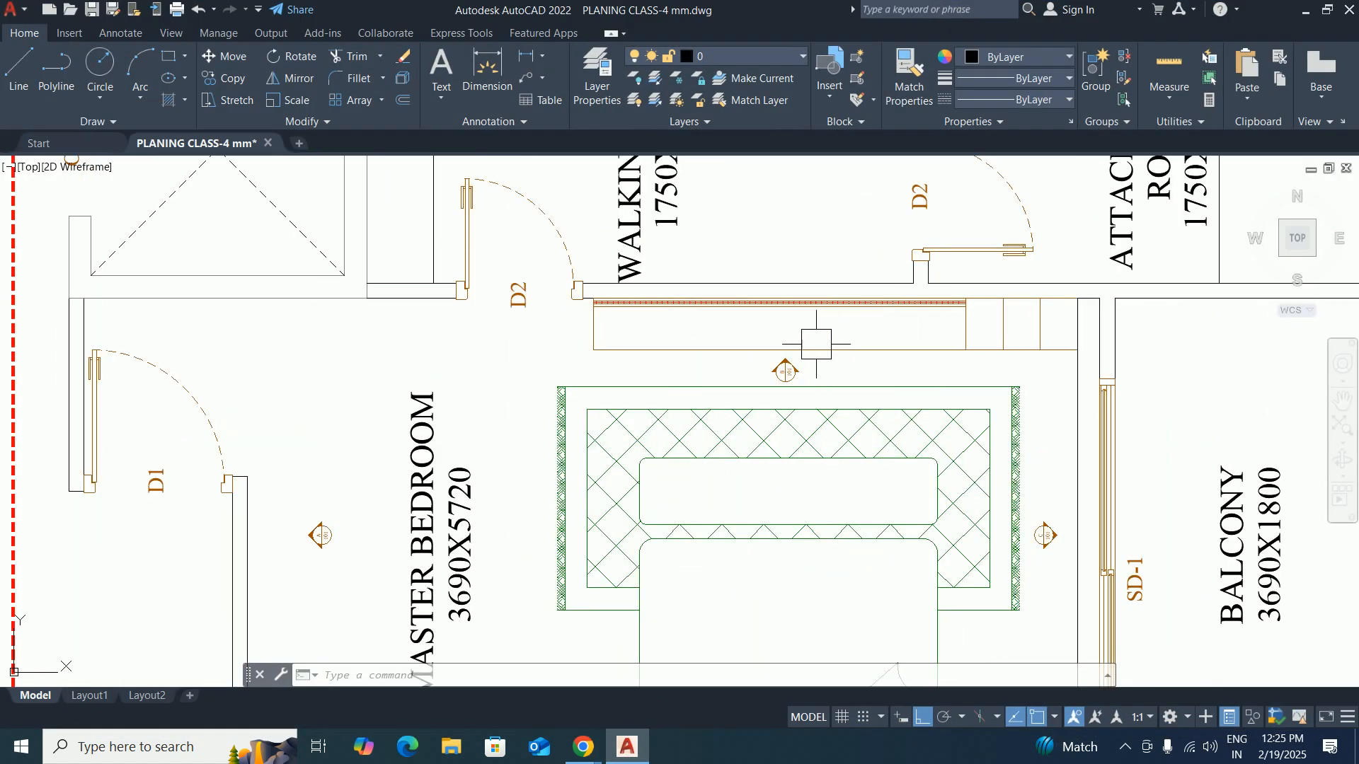
pyautogui.scroll(-10, 749, 408)
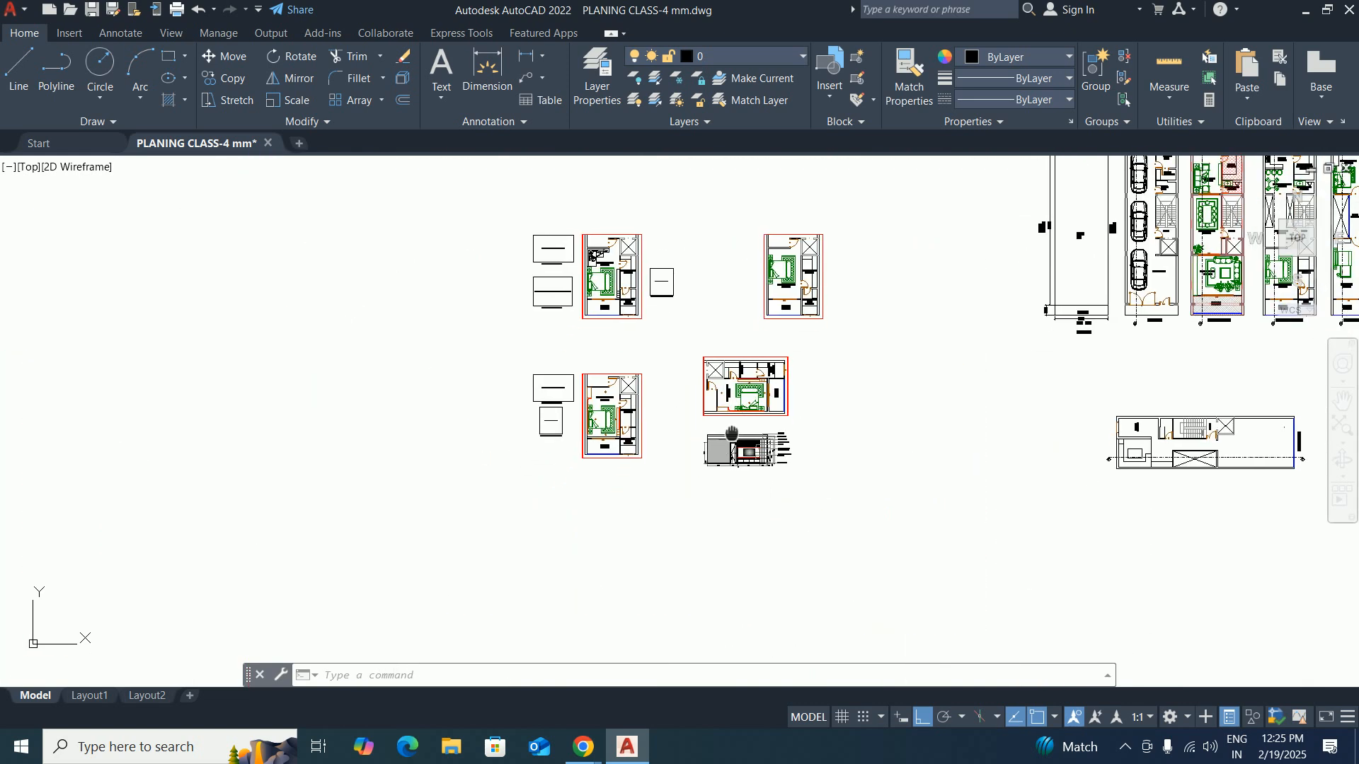
pyautogui.scroll(6, 743, 467)
pyautogui.write('co')
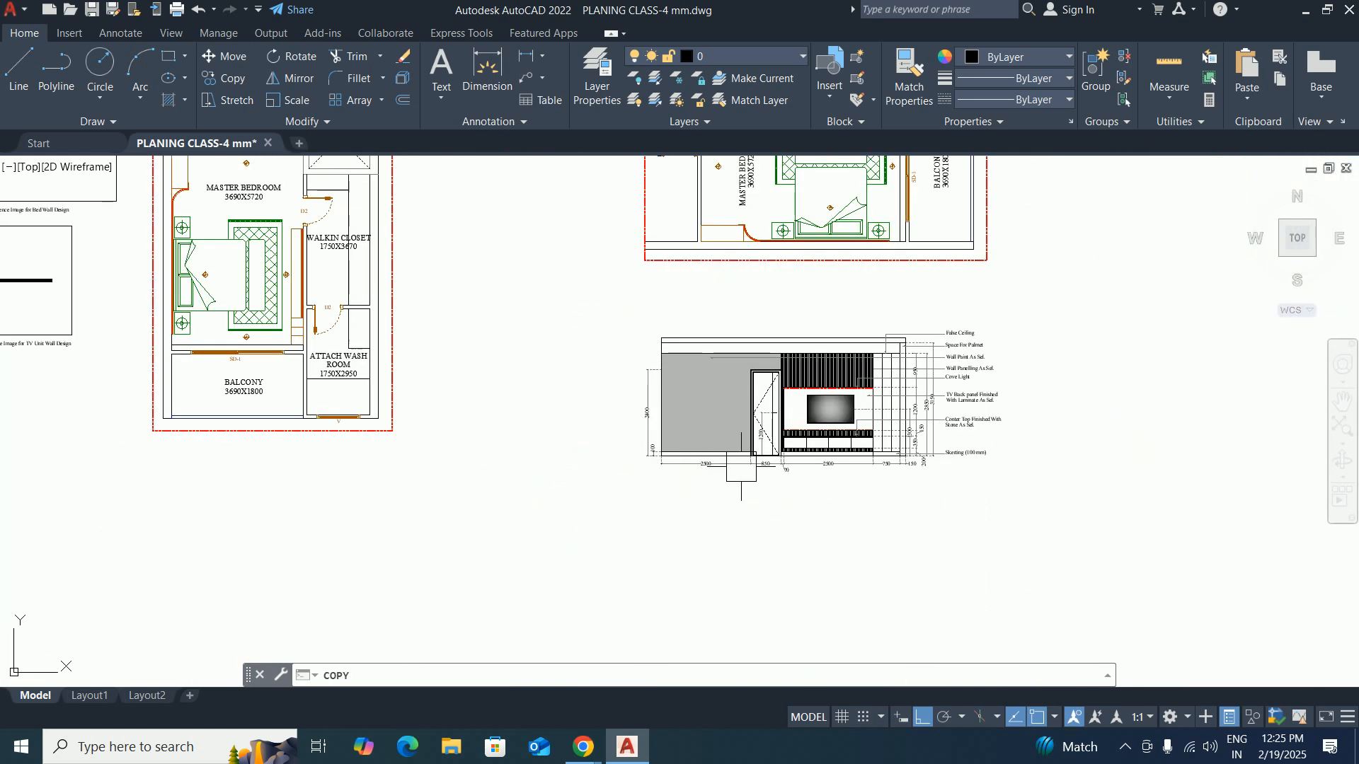
pyautogui.press('Return')
pyautogui.scroll(5, 920, 427)
pyautogui.click(1038, 511)
pyautogui.press('Return')
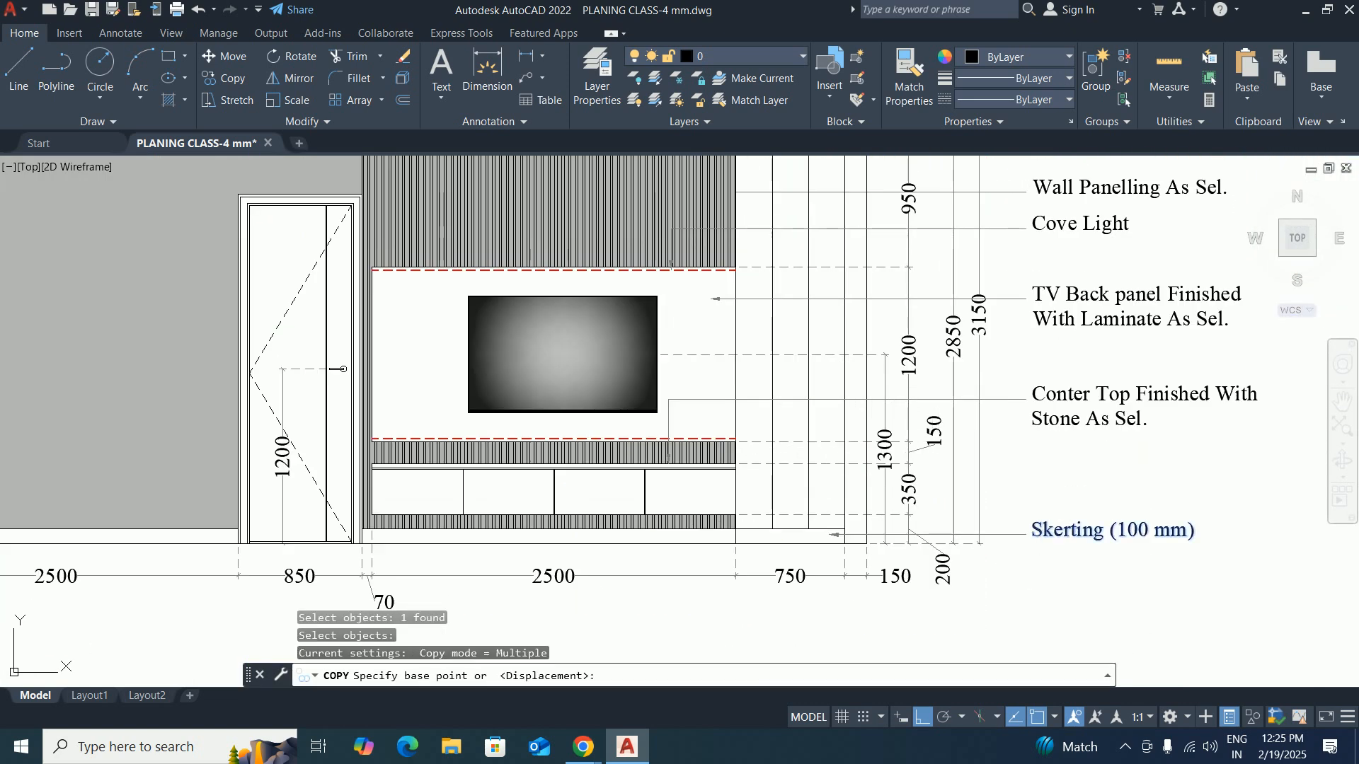
pyautogui.click(1033, 540)
pyautogui.moveTo(1073, 633); pyautogui.dragTo(1135, 409, button='middle')
pyautogui.click(1066, 452)
pyautogui.press('Escape')
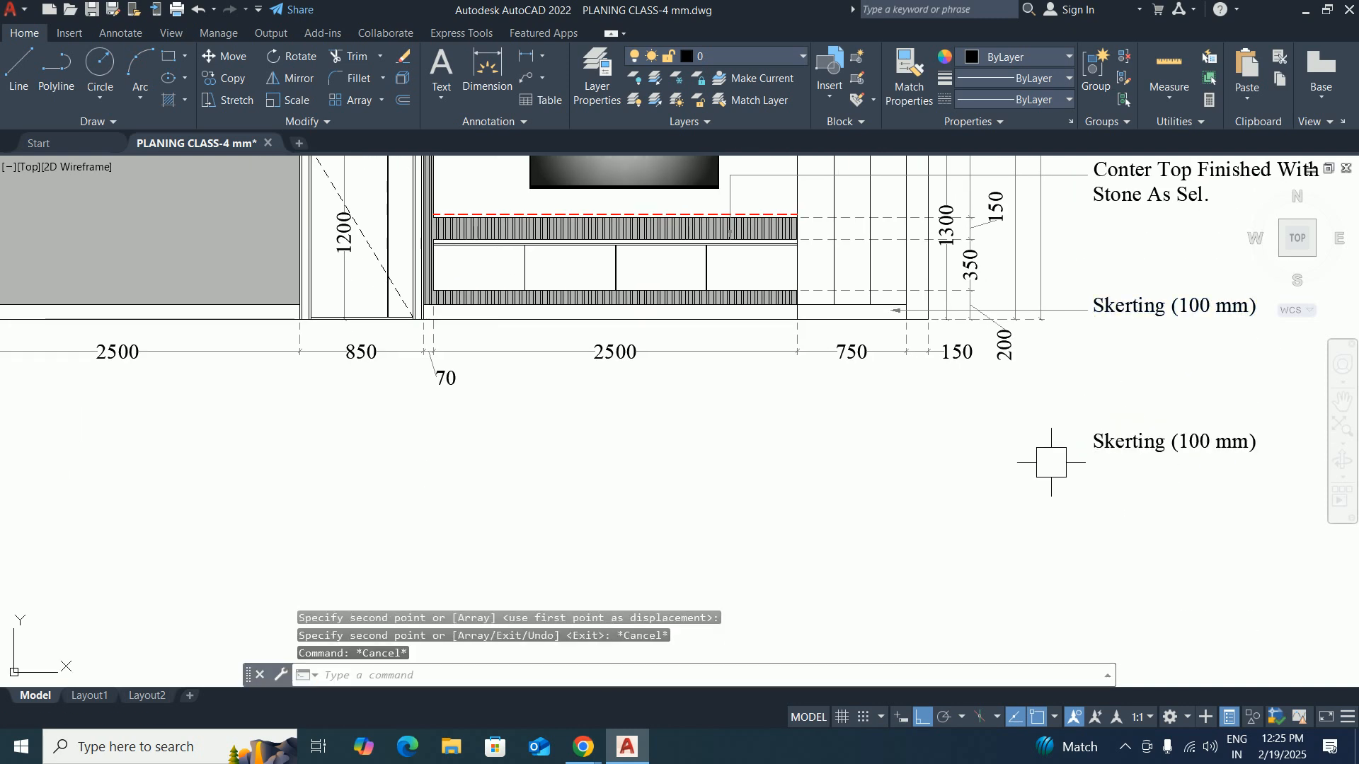
# Move the copied "Skerting (100 mm)" label horizontally to beneath the middle of the elevation, just below the 70 dimension.
pyautogui.write('m')
pyautogui.press('Return')
pyautogui.click(1128, 446)
pyautogui.press('Return')
pyautogui.click(1128, 463)
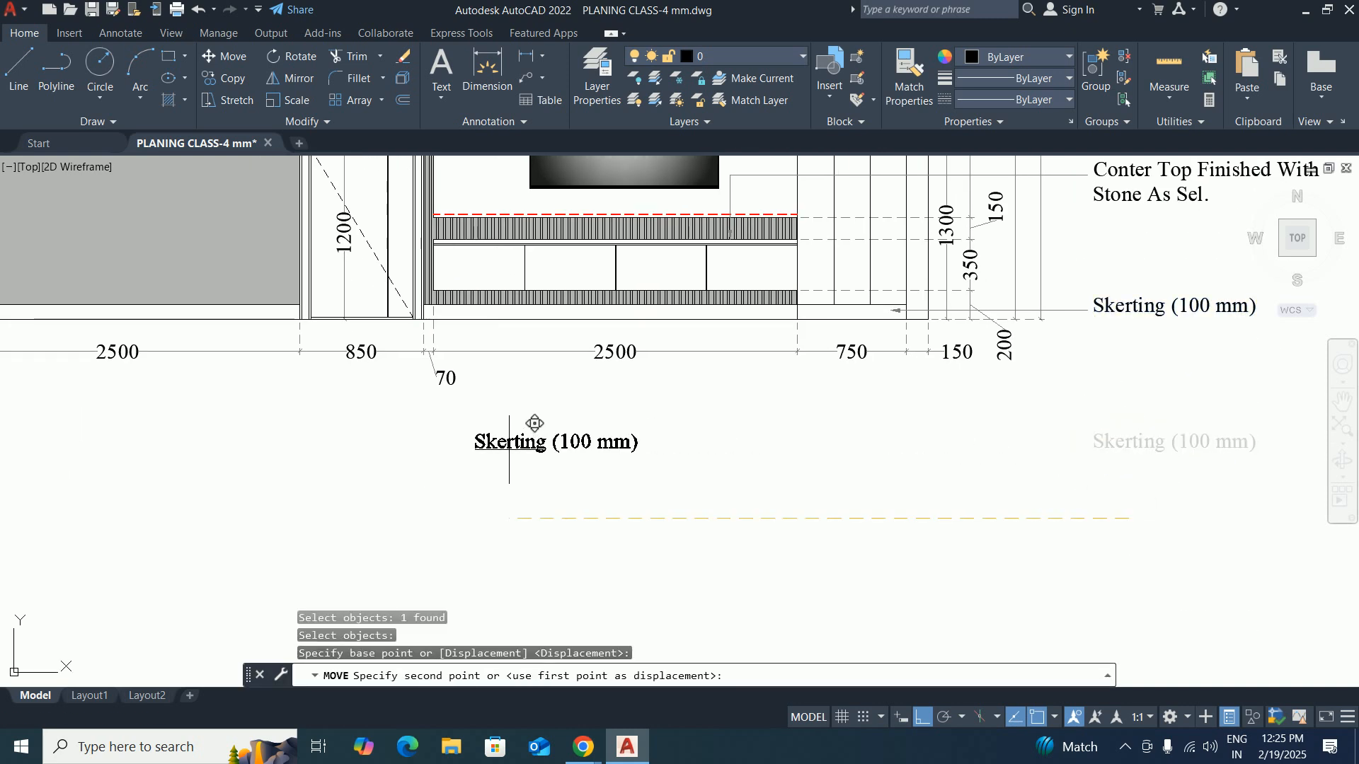
pyautogui.moveTo(533, 425); pyautogui.dragTo(862, 425, button='middle')
pyautogui.click(831, 455)
# Change the copied label to "Elevation Along B Direction" and widen its text box so the title fits on one line.
pyautogui.doubleClick(848, 448)
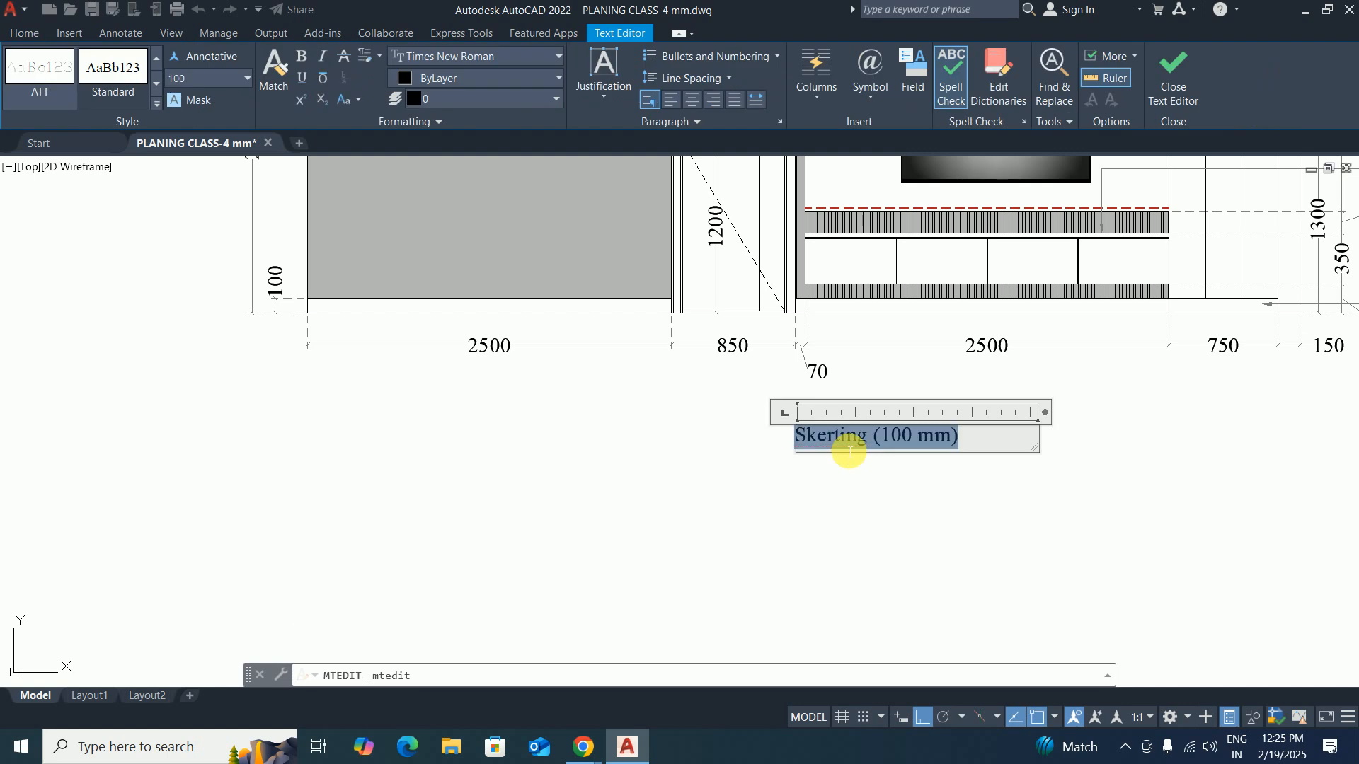
pyautogui.write('Elevat')
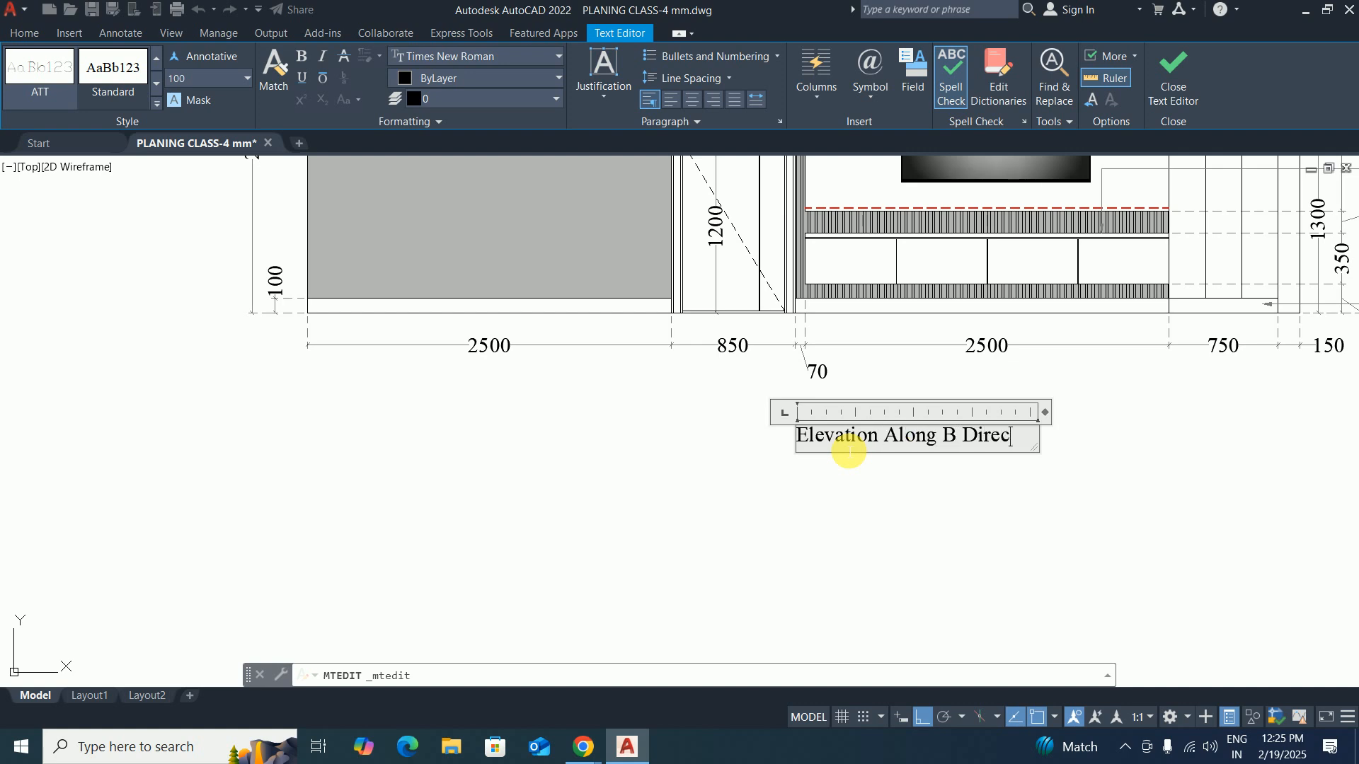
pyautogui.write('ion')
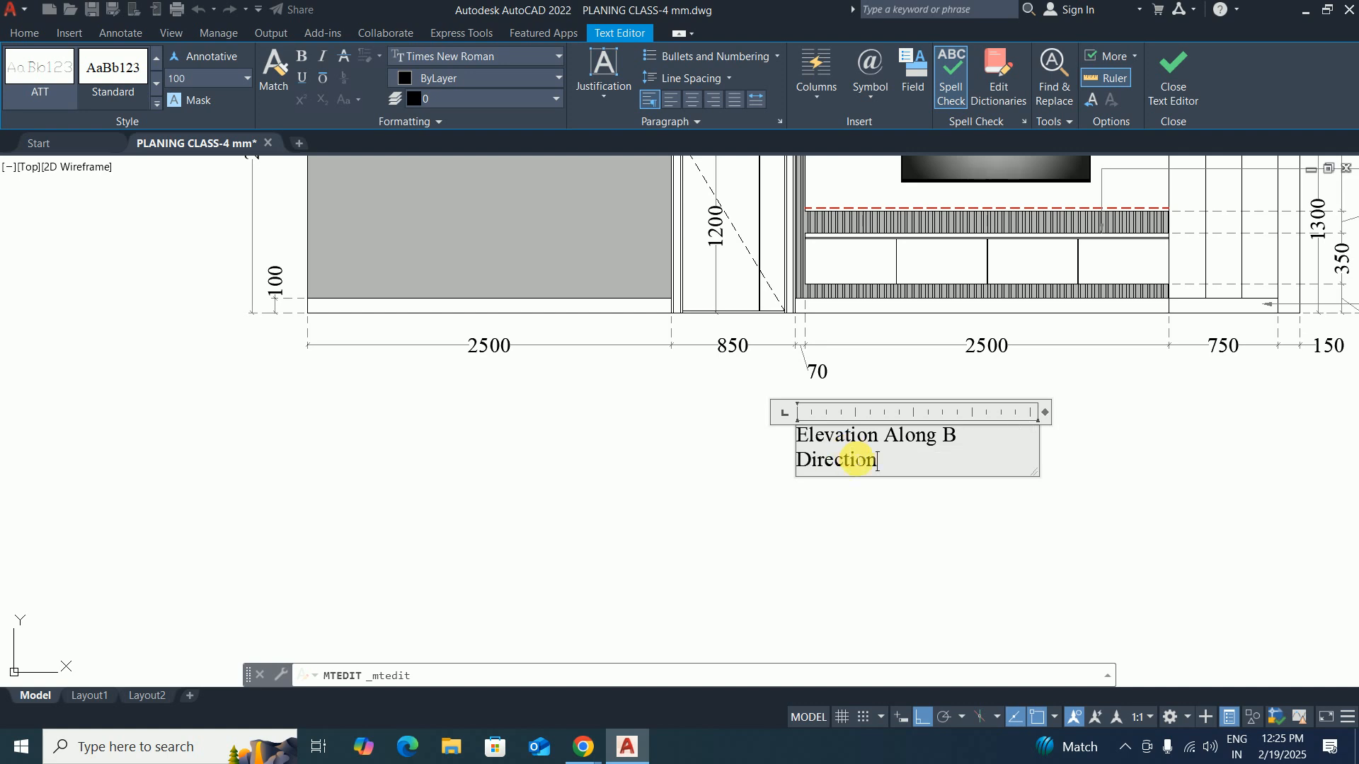
pyautogui.moveTo(1045, 412); pyautogui.dragTo(1063, 451)
pyautogui.click(979, 488)
# Examine the titled TV-wall elevation against the direction markers around the bed in the rotated master bedroom plan.
pyautogui.scroll(-4, 892, 486)
pyautogui.moveTo(890, 483); pyautogui.dragTo(891, 479, button='middle')
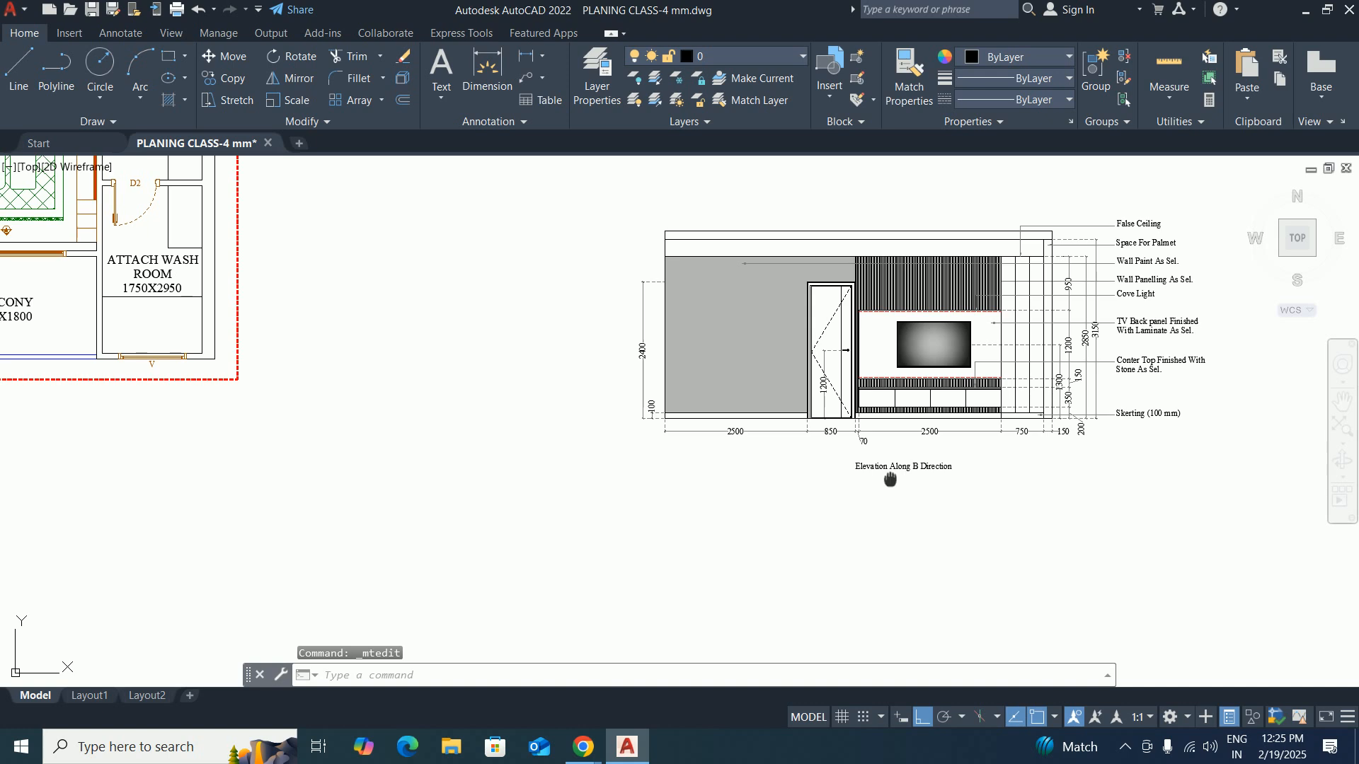
pyautogui.scroll(2, 890, 479)
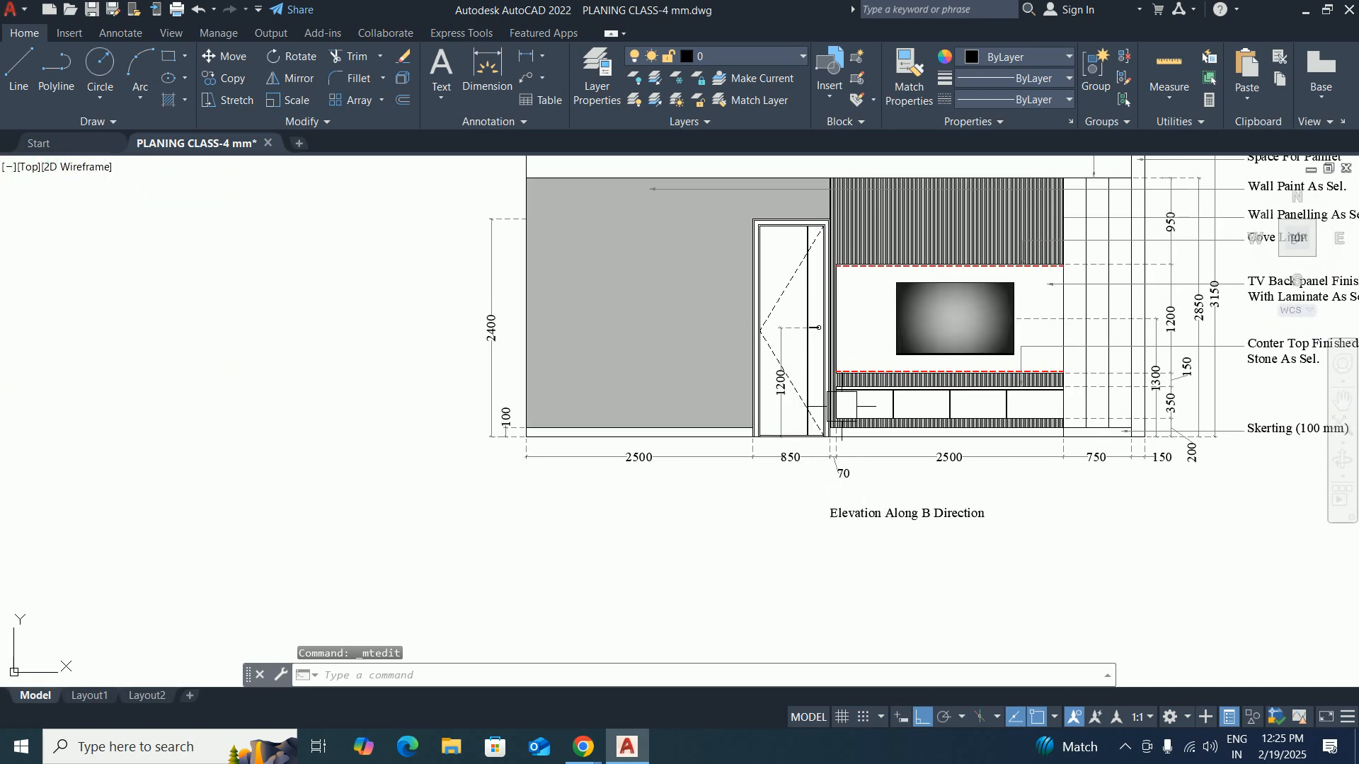
pyautogui.scroll(-2, 878, 460)
pyautogui.moveTo(908, 433); pyautogui.dragTo(922, 480, button='middle')
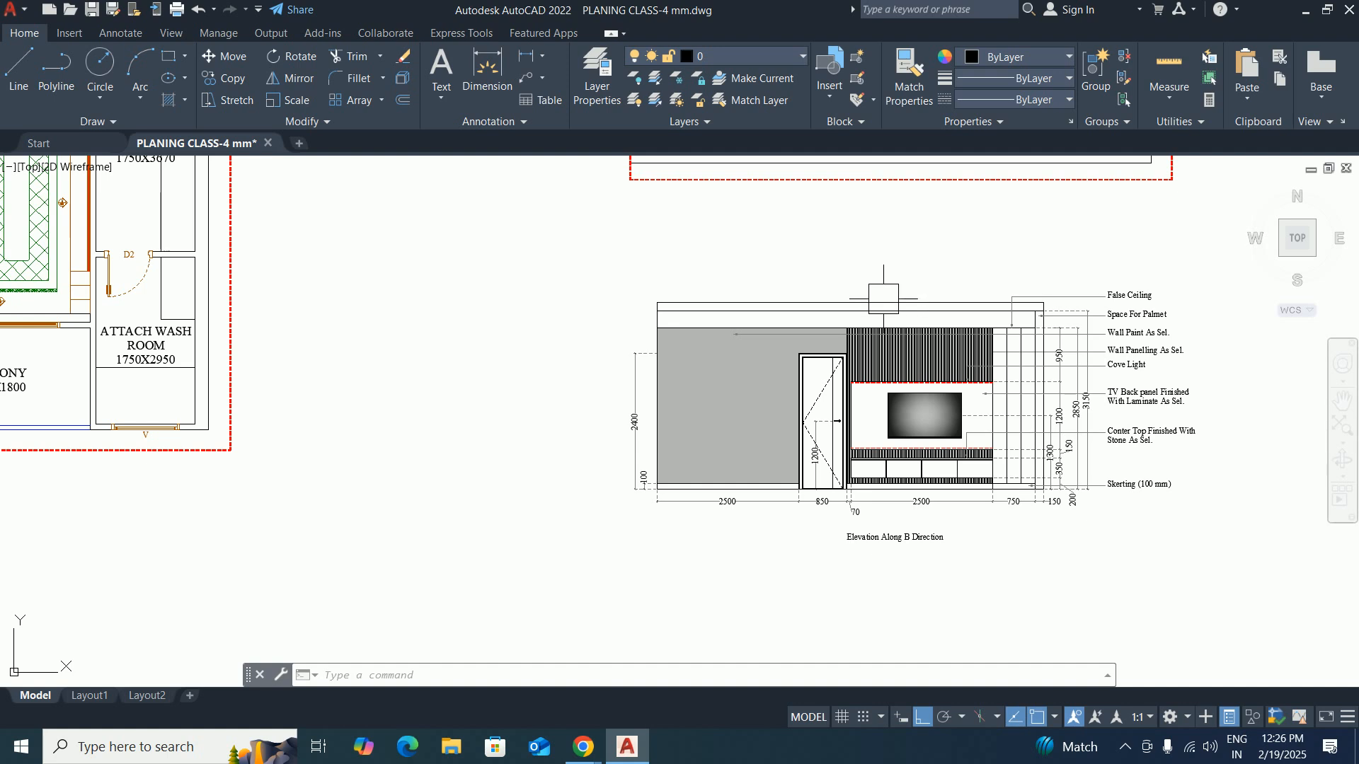
pyautogui.moveTo(812, 341); pyautogui.dragTo(830, 397, button='middle')
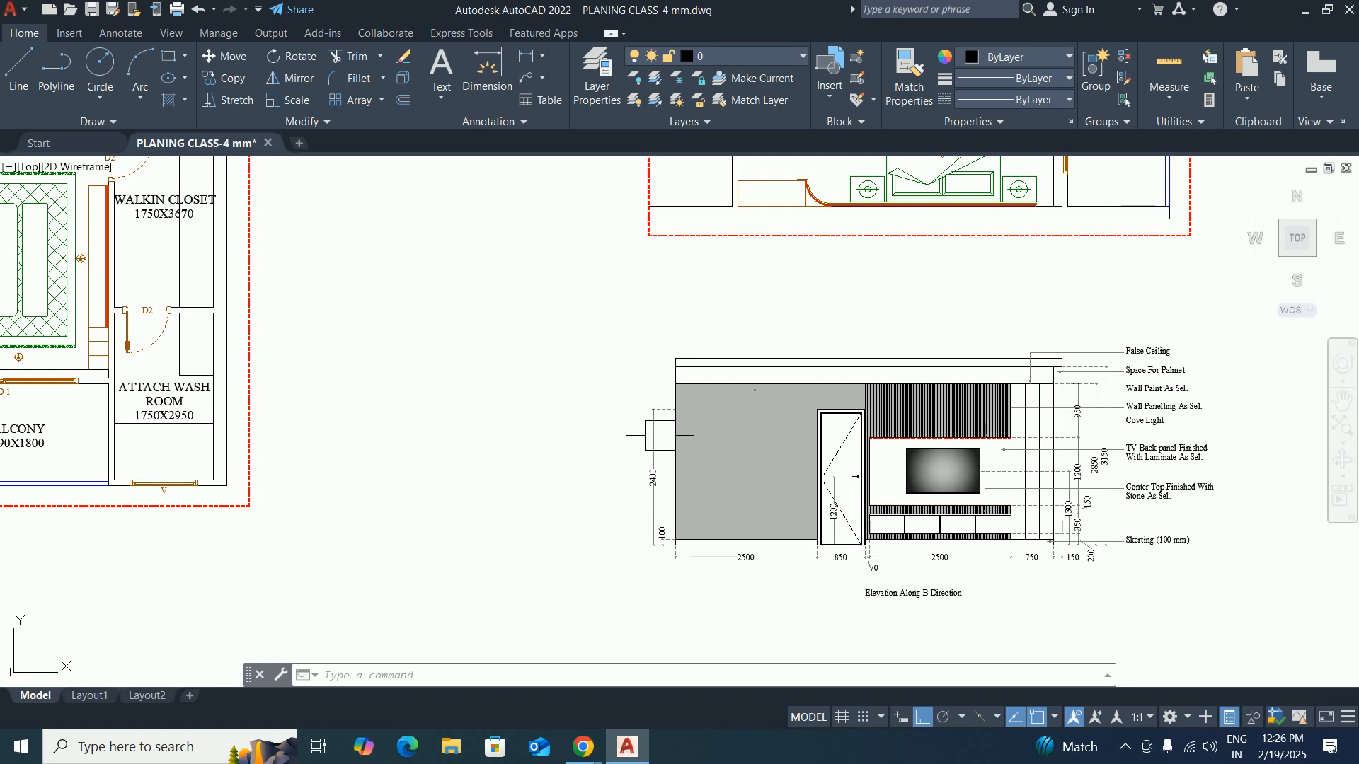
pyautogui.scroll(-2, 817, 318)
pyautogui.scroll(3, 889, 266)
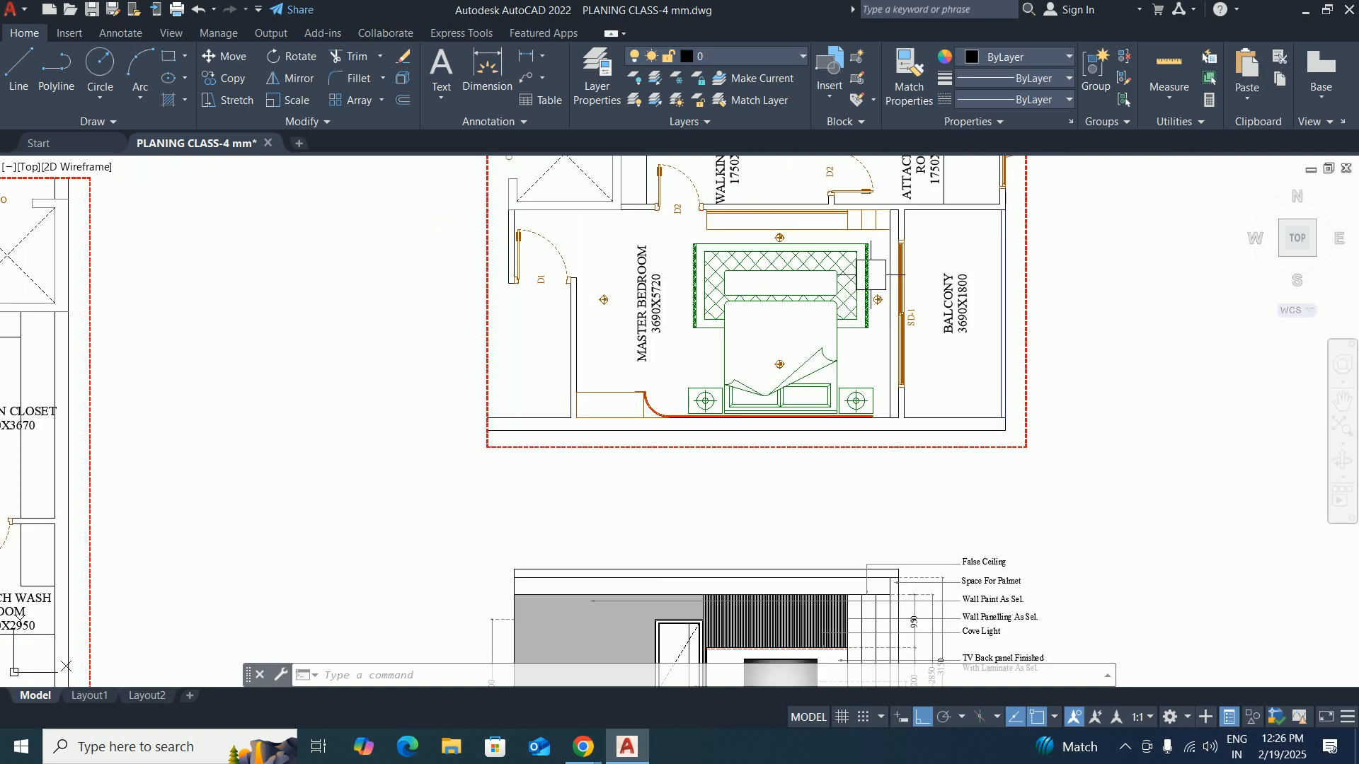
pyautogui.scroll(3, 888, 266)
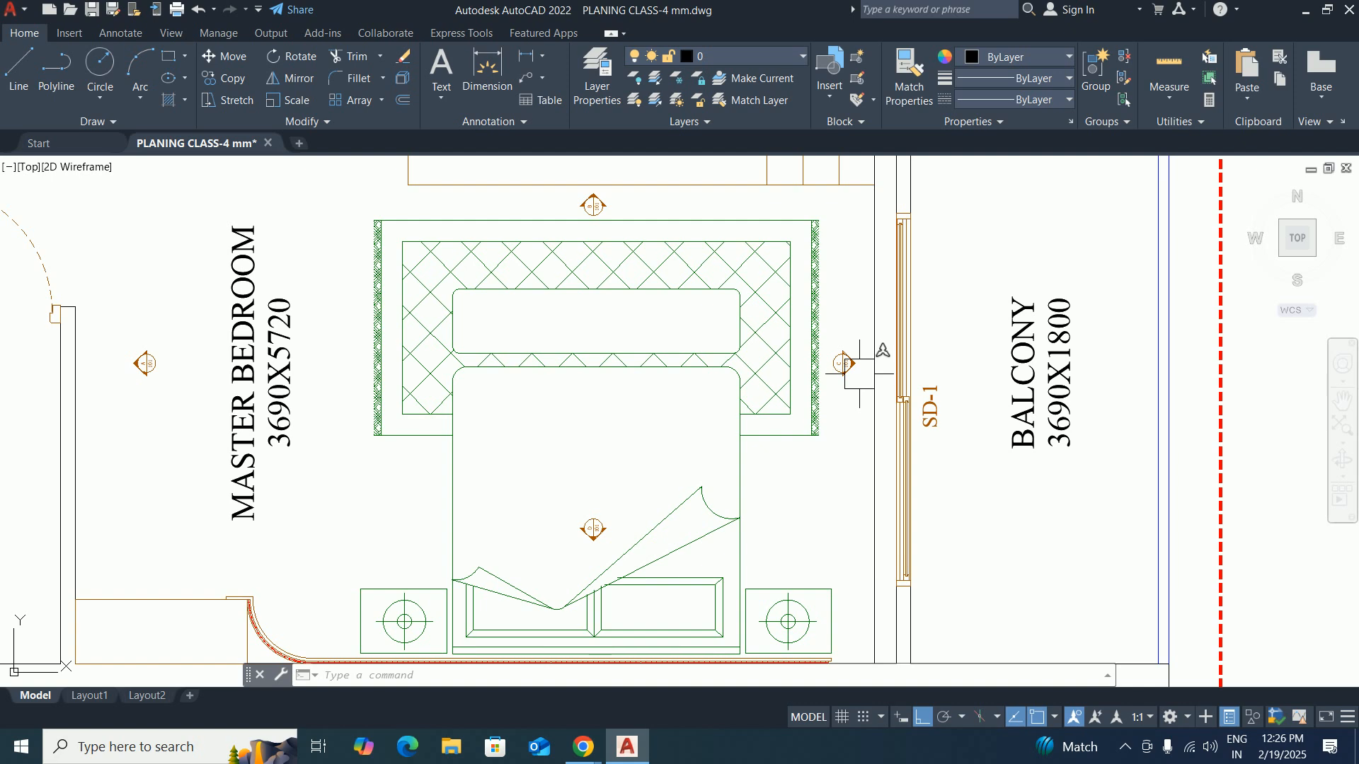
pyautogui.scroll(-2, 857, 376)
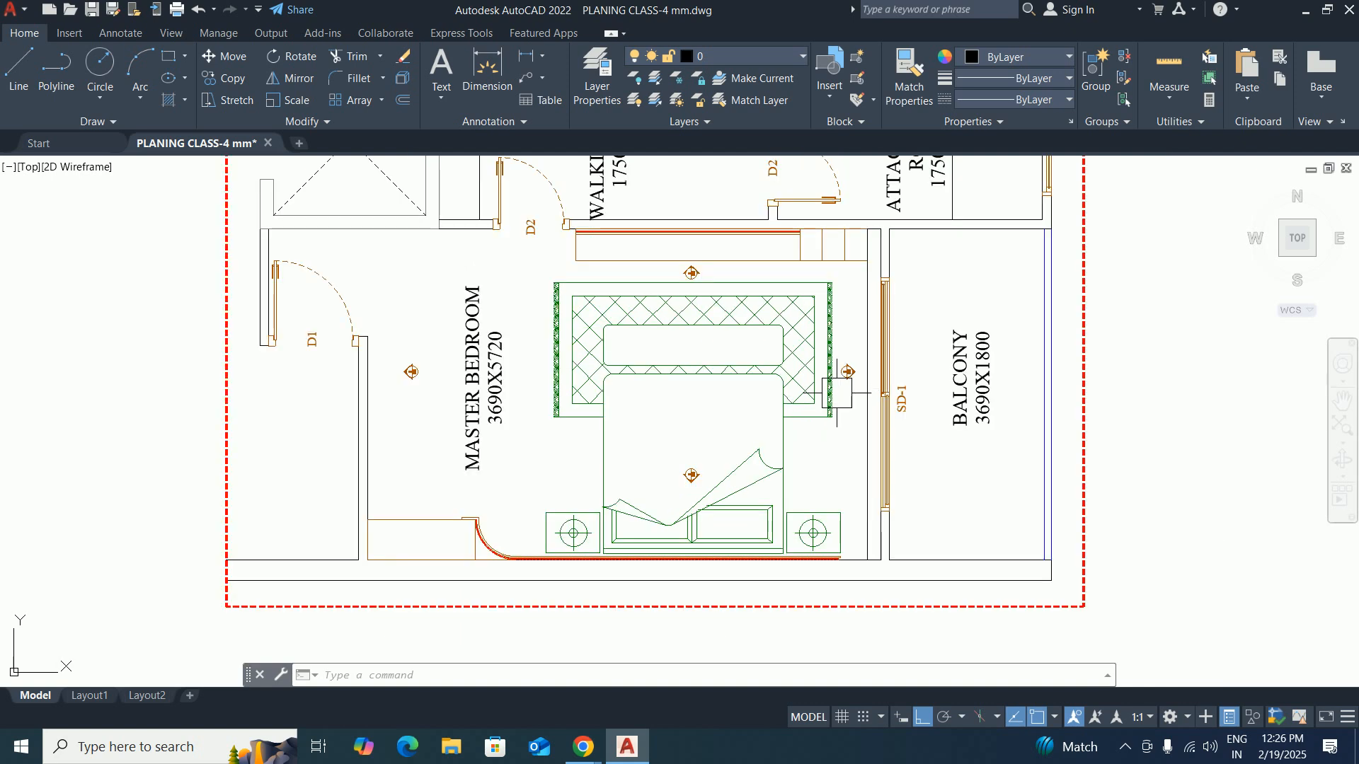